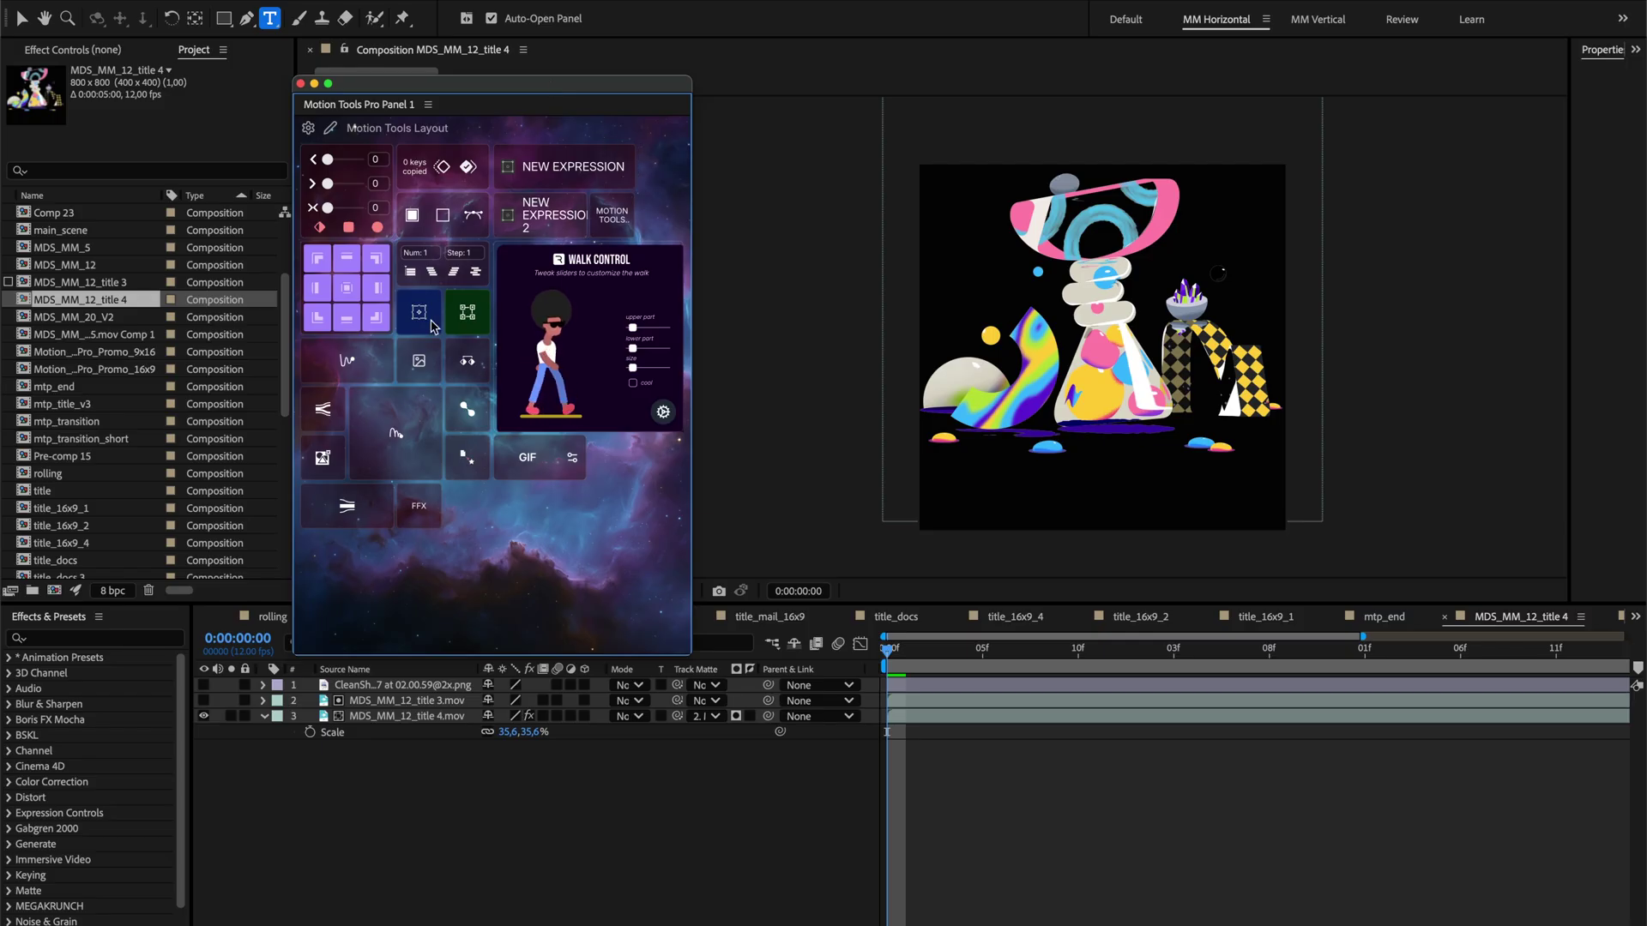
- Shrink Walk Control, widen GIF, cut the large card to one row, and move a card beside FFX
mouse_move(677, 427)
mouse_move(677, 427)
left_mouse_down()
mouse_move(629, 376)
mouse_move(682, 430)
left_mouse_up()
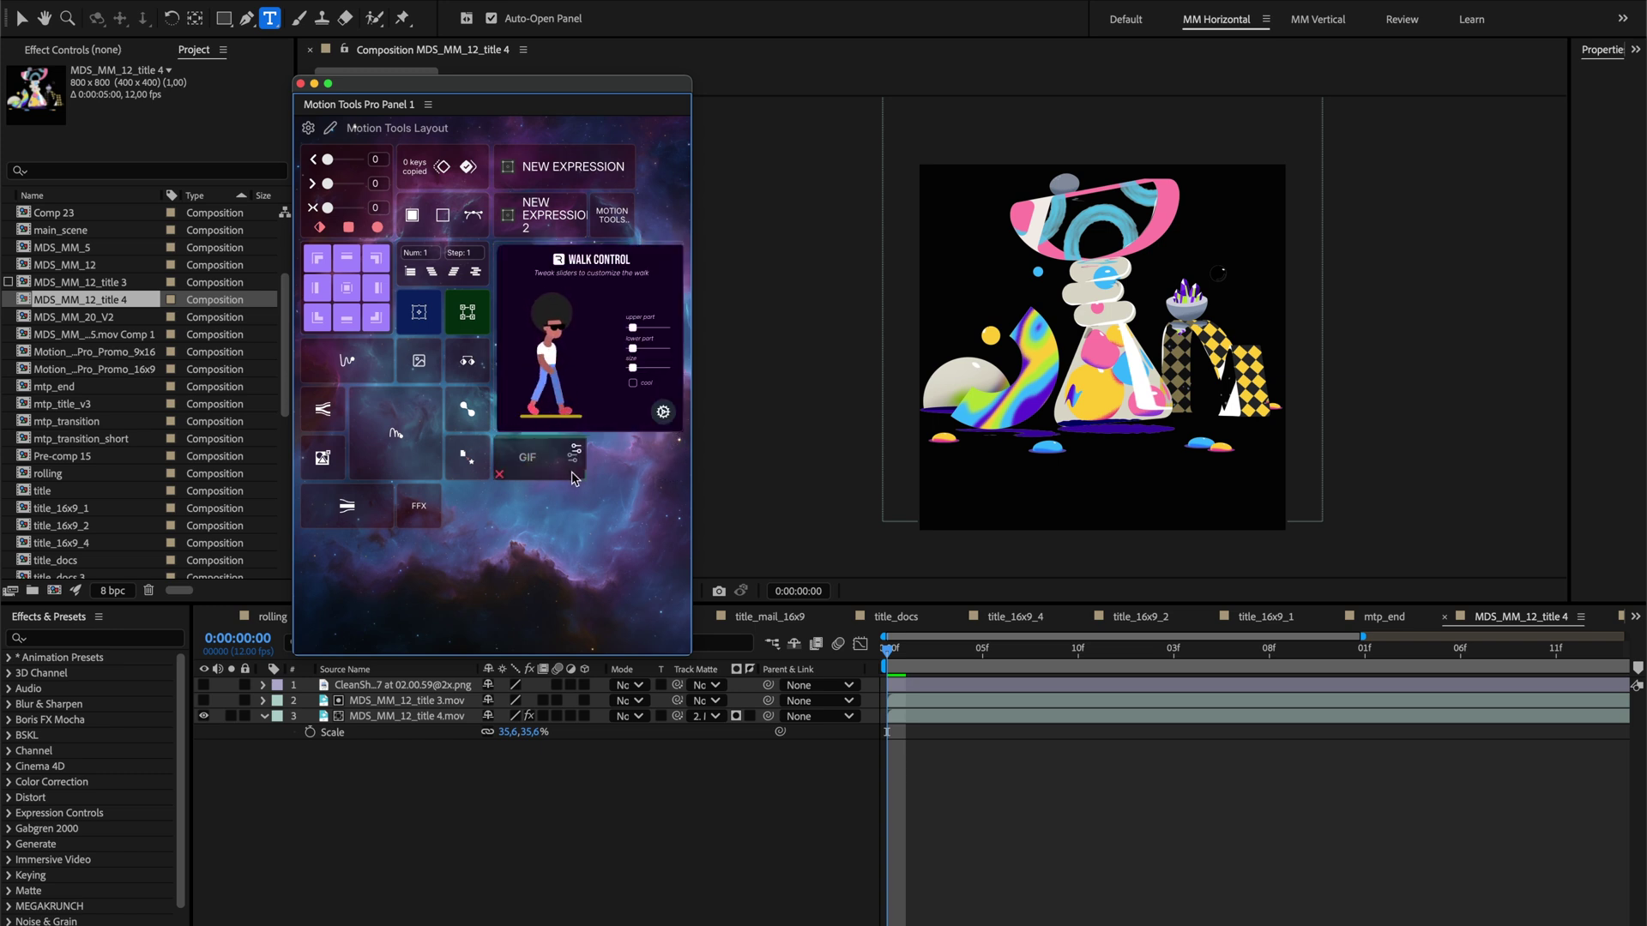
left_click_drag(584, 480, 635, 480)
mouse_move(436, 459)
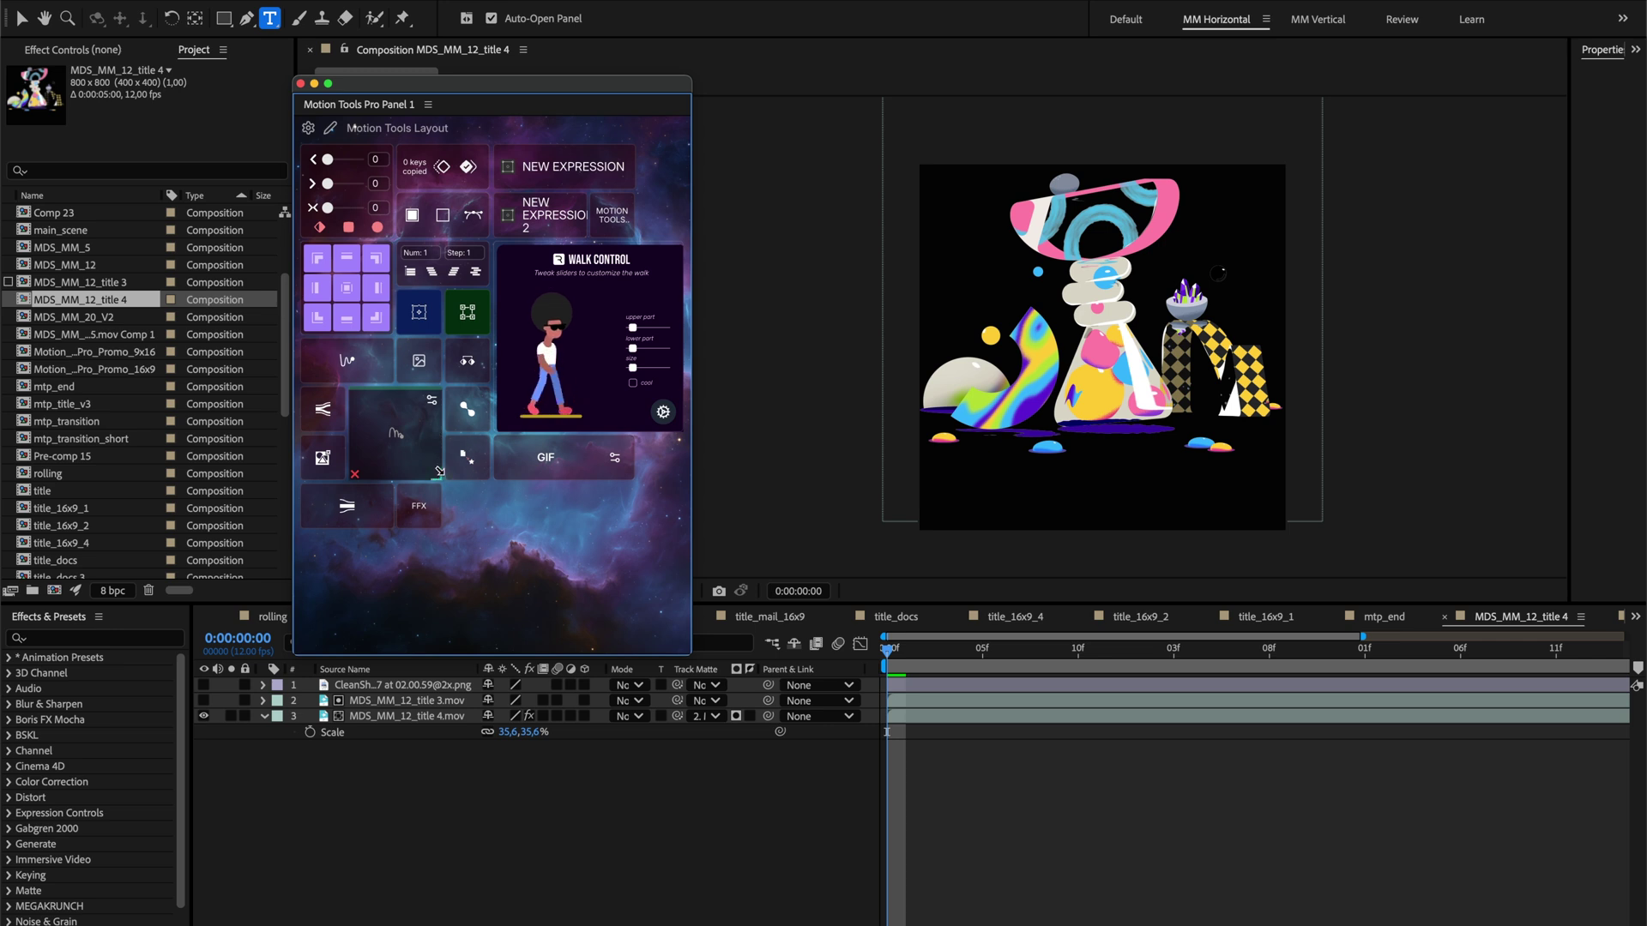
left_click_drag(439, 472, 439, 433)
mouse_move(367, 489)
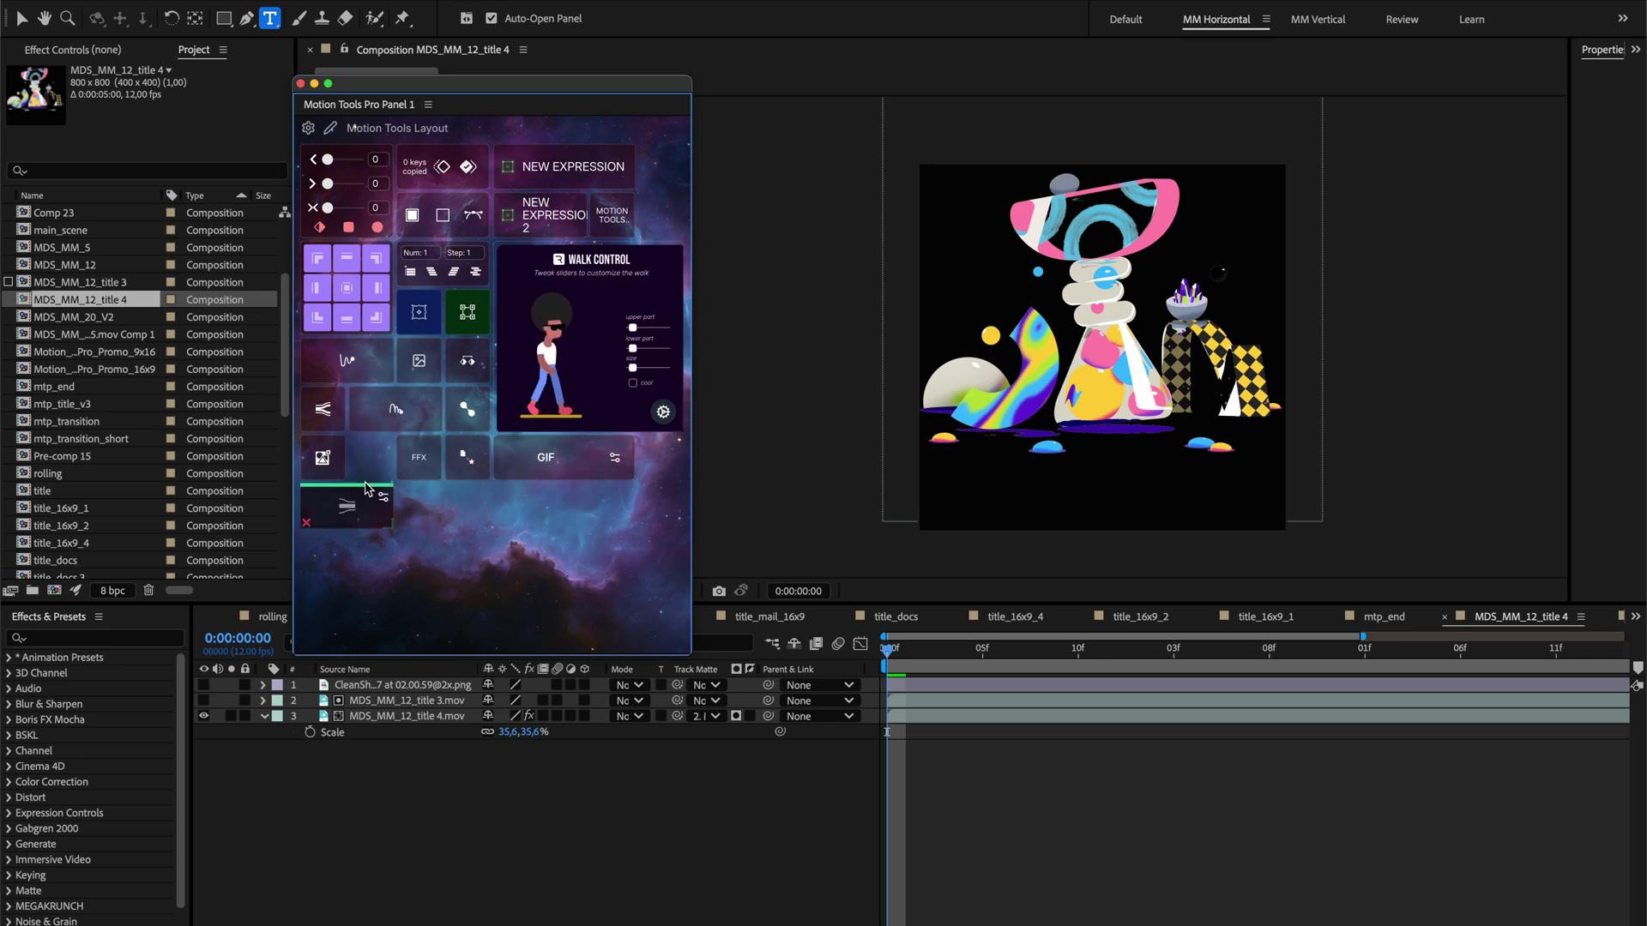
left_click_drag(367, 488, 366, 441)
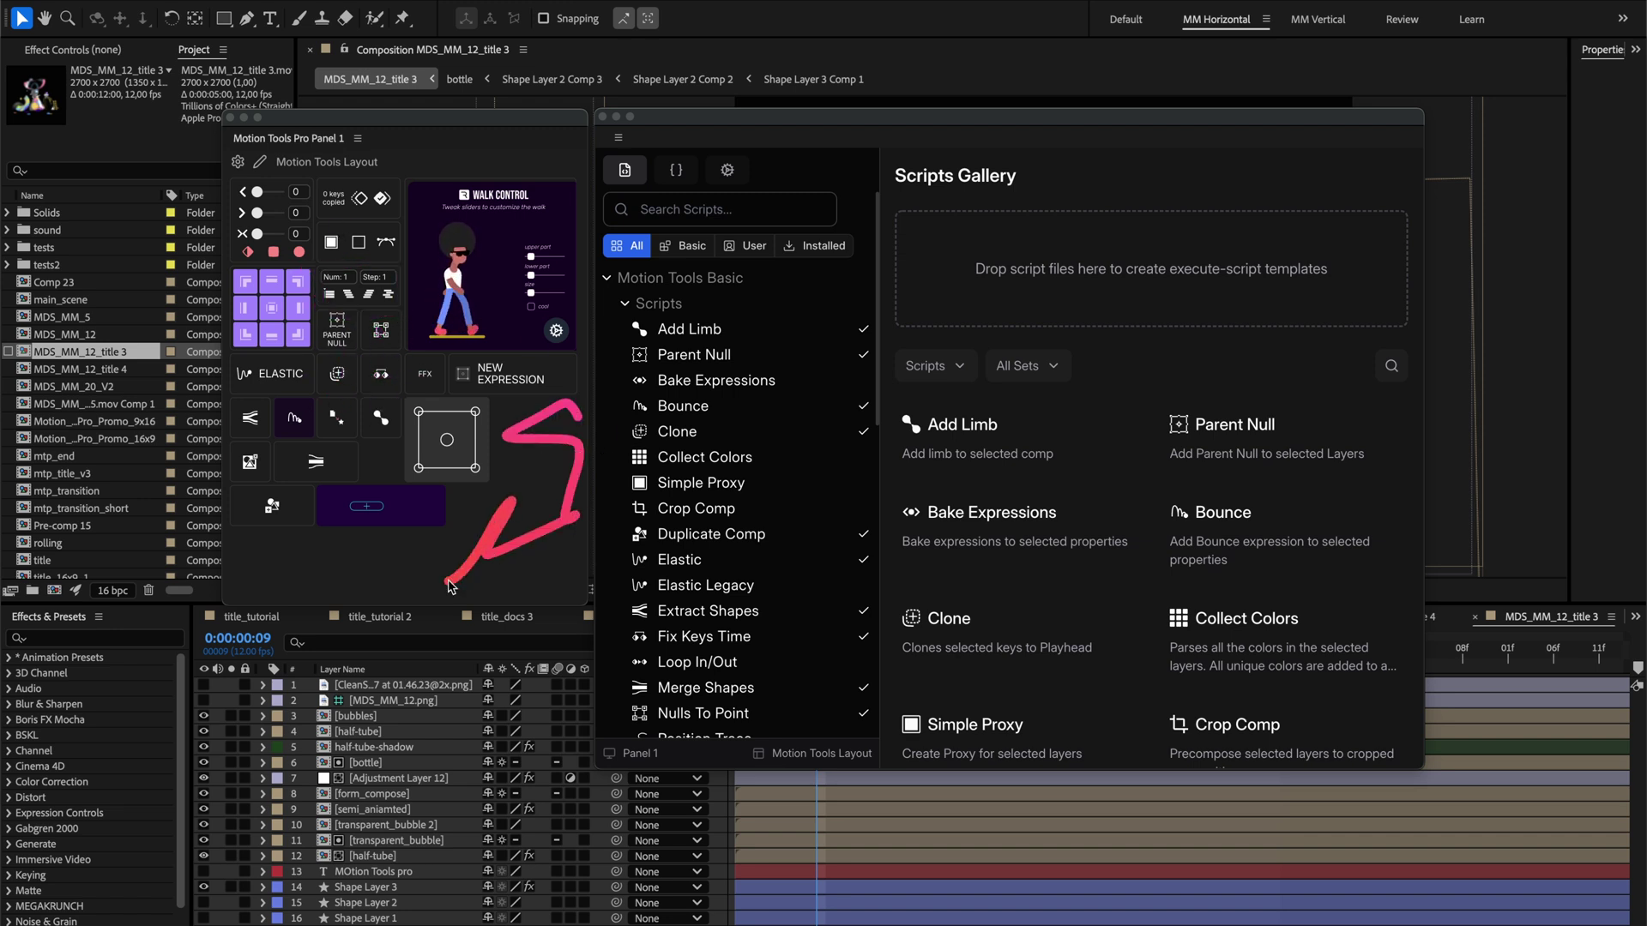
- Widen the Parent Null tile into a two-cell PARENT NULL button
left_click(367, 430)
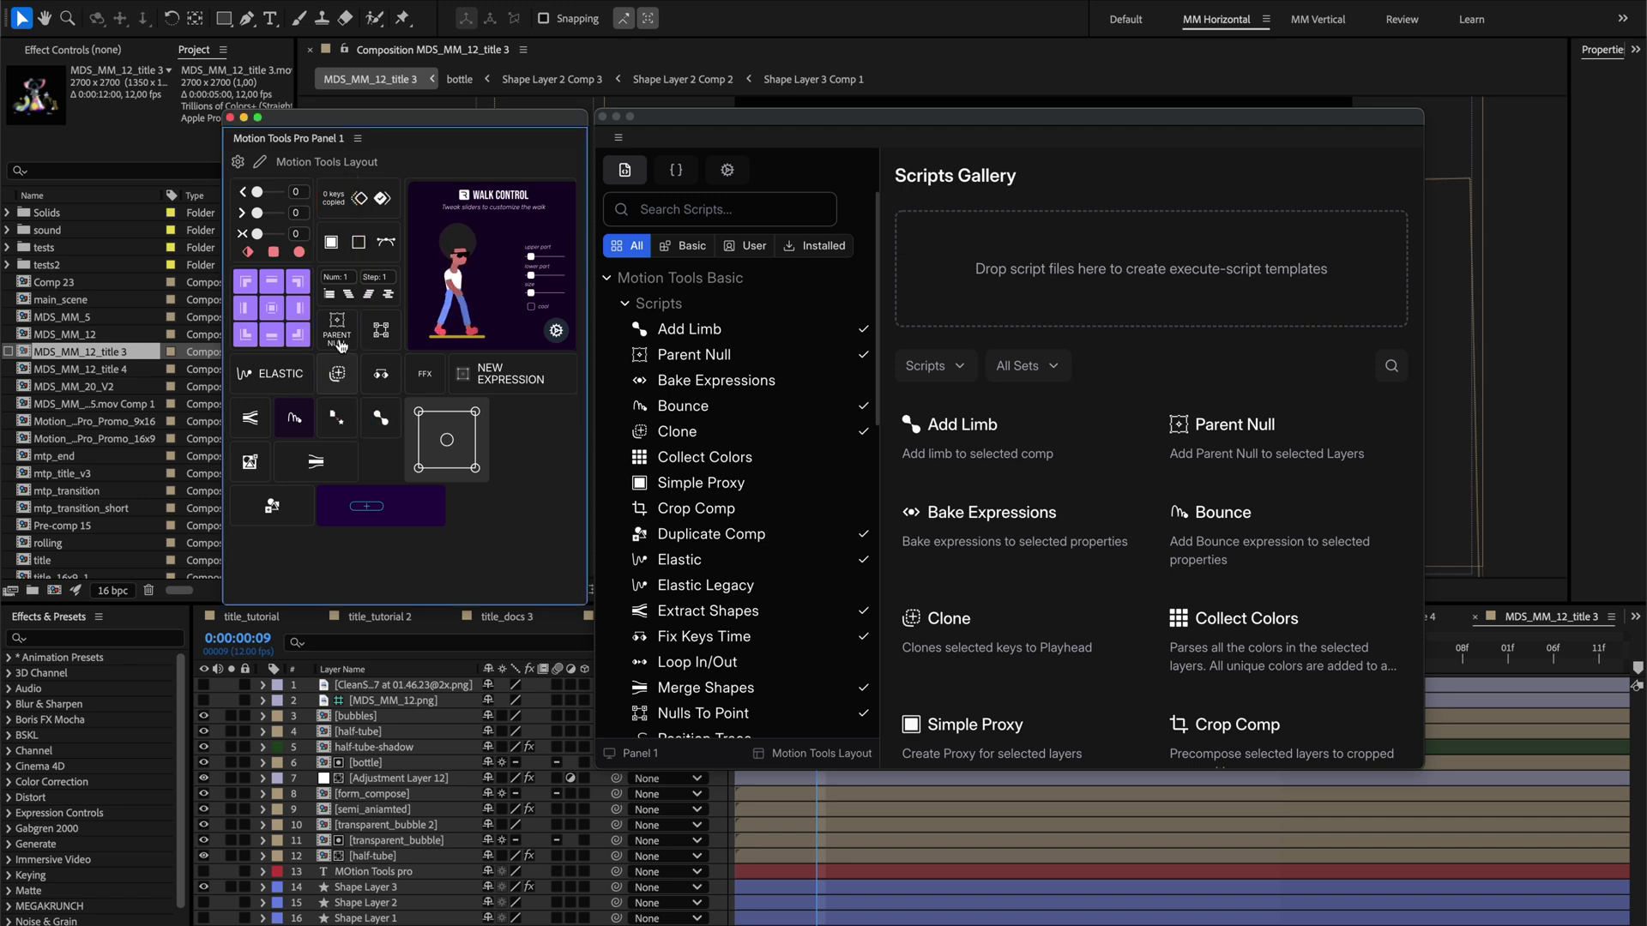
mouse_move(365, 346)
mouse_move(366, 346)
left_mouse_down()
mouse_move(394, 344)
mouse_move(358, 343)
left_mouse_up()
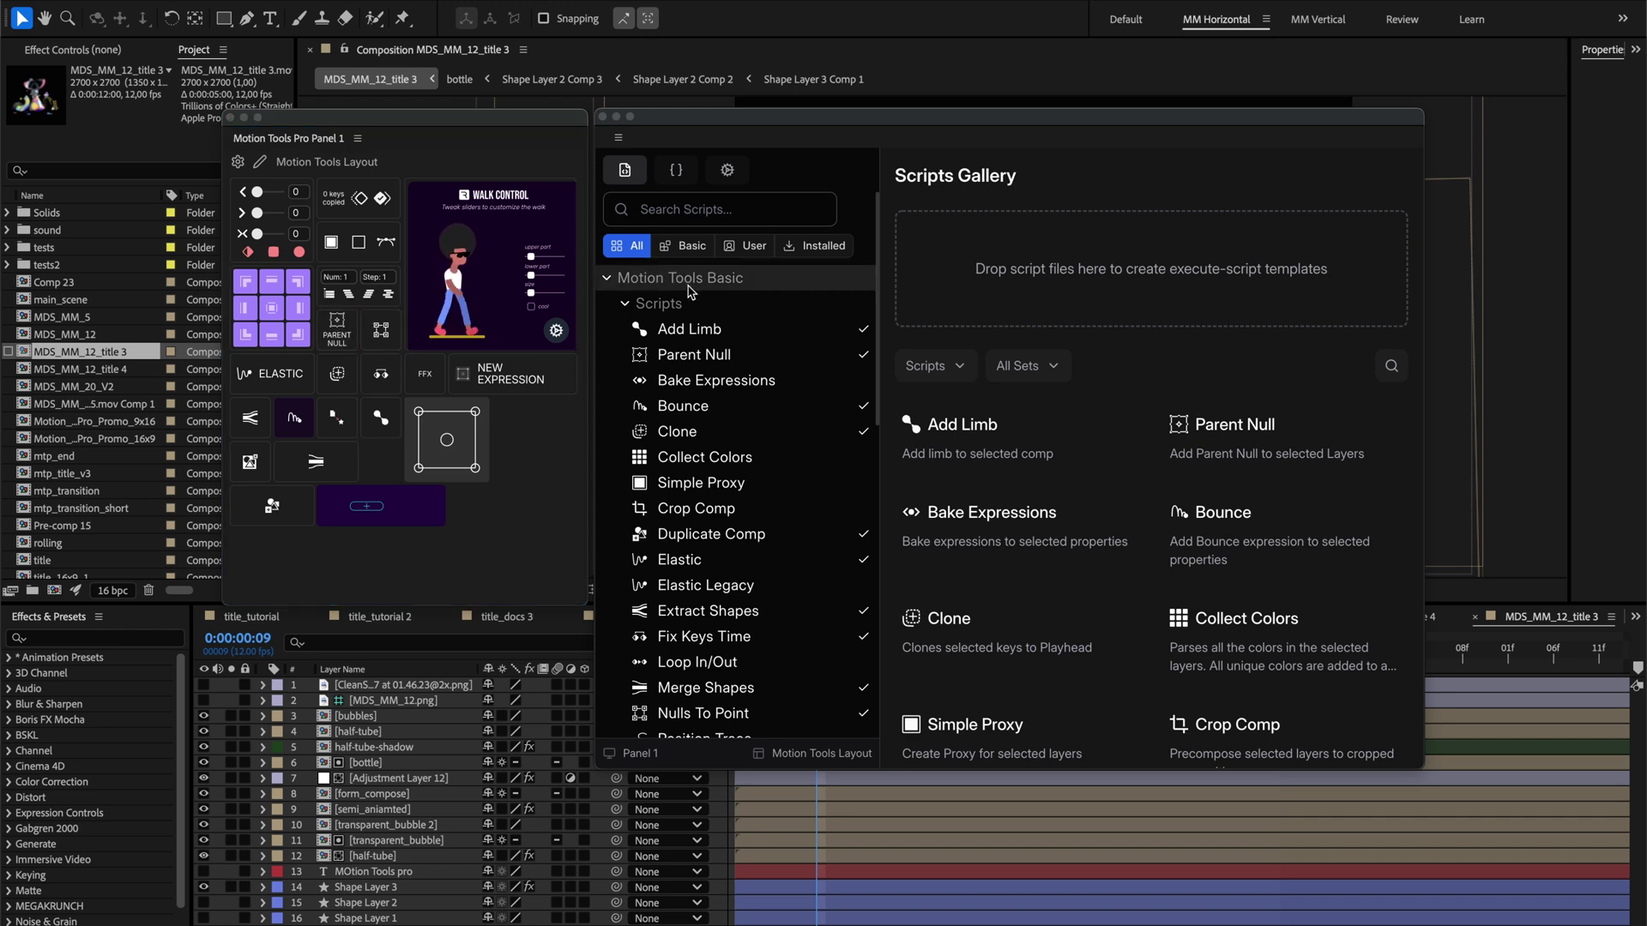
- Browse the Clone script, Layouts and Theme settings, then return to the Scripts Gallery
mouse_move(806, 318)
left_mouse_down()
mouse_move(651, 408)
mouse_move(666, 605)
mouse_move(825, 520)
mouse_move(699, 298)
left_mouse_up()
left_click(743, 430)
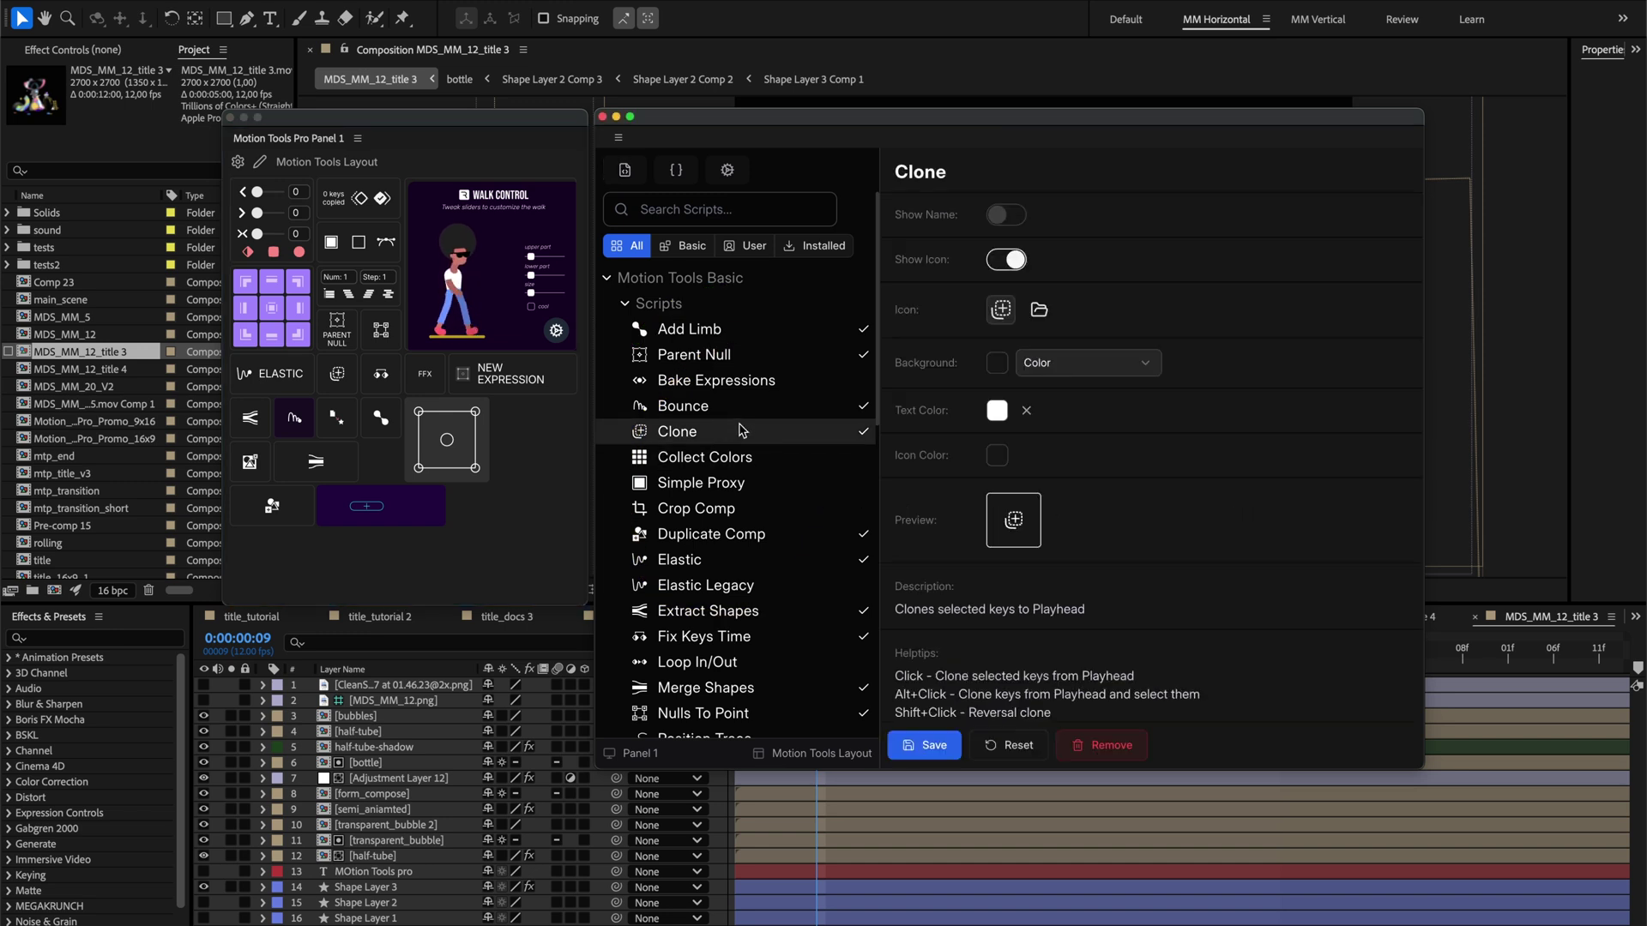
left_click_drag(1039, 216, 1013, 517)
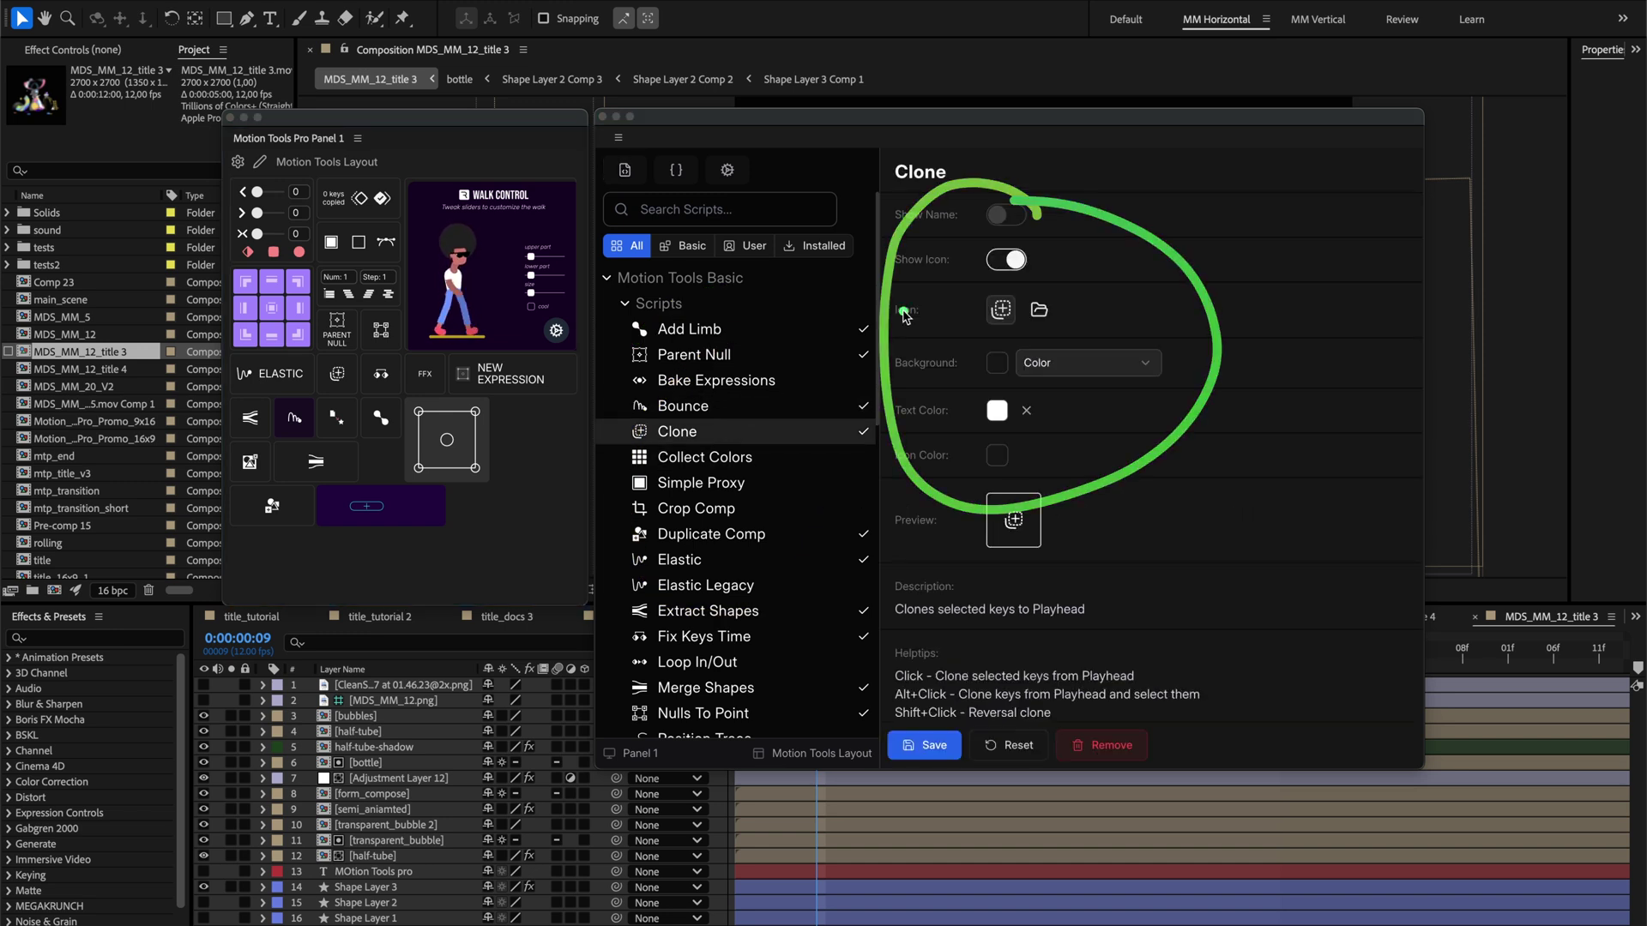
left_click(728, 172)
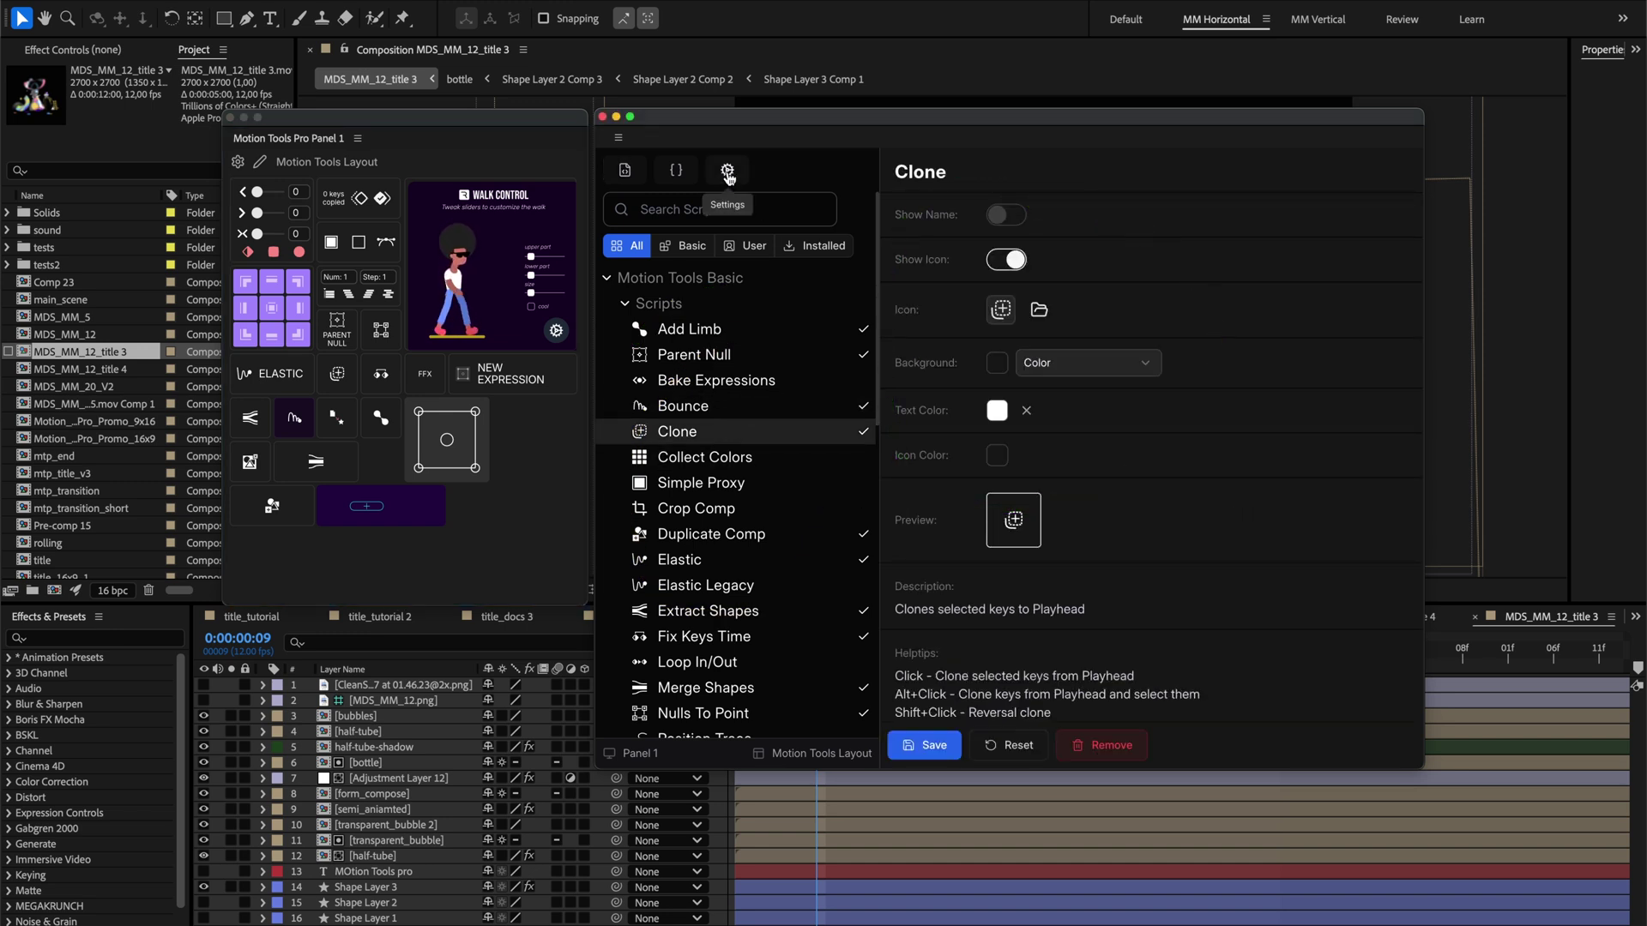
left_click(647, 324)
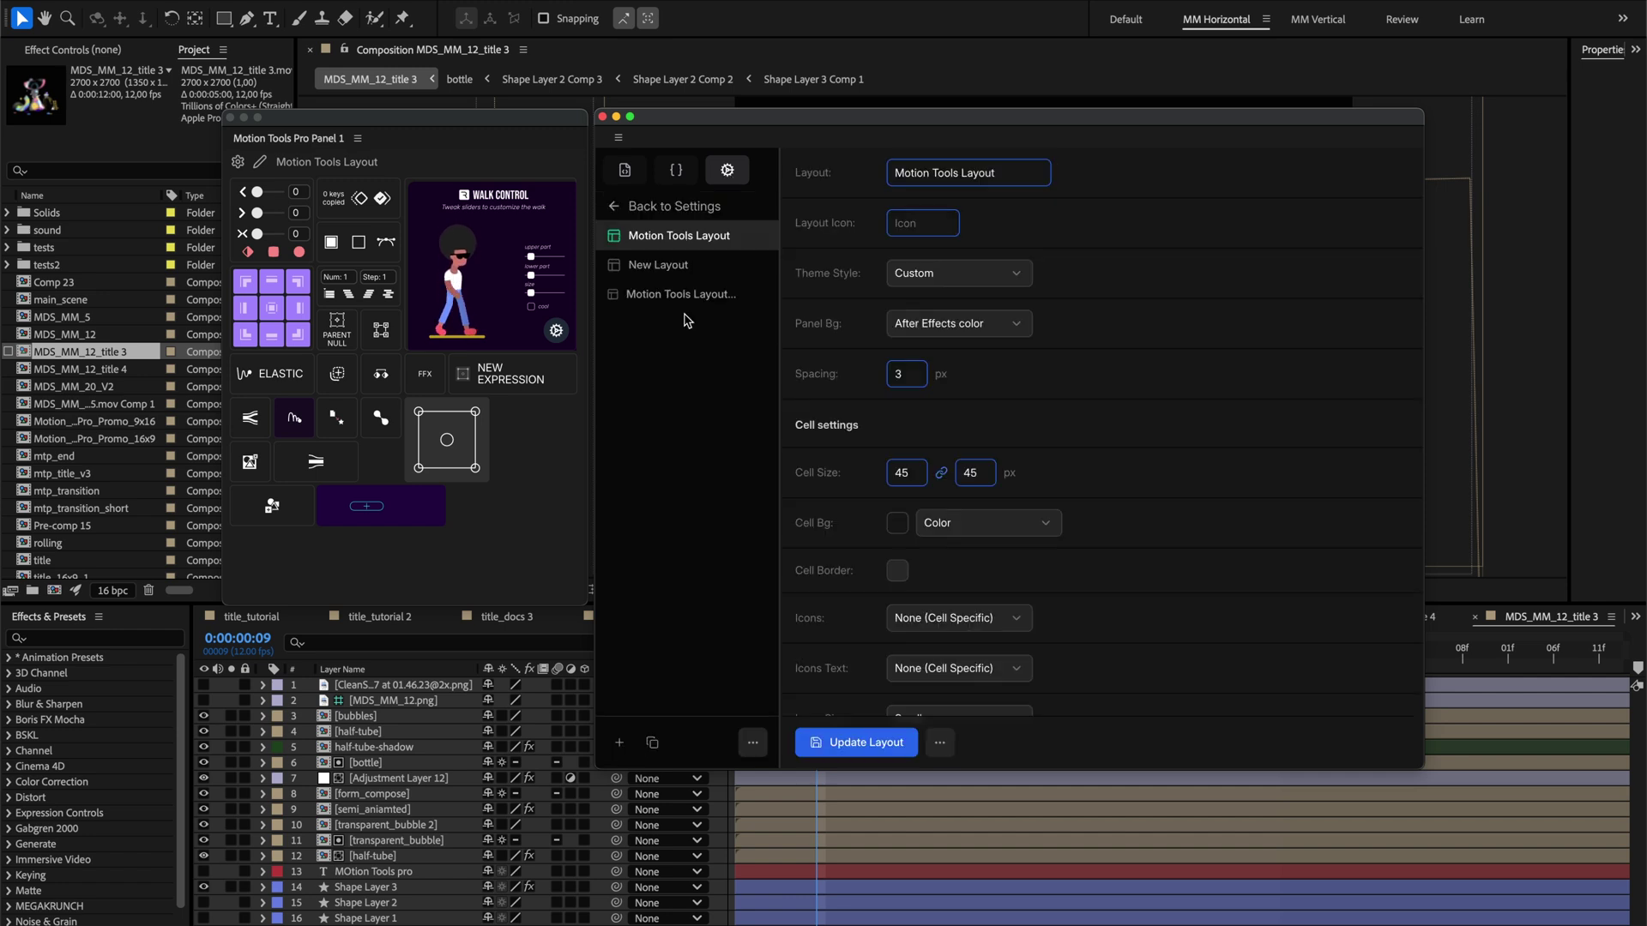
left_click(689, 205)
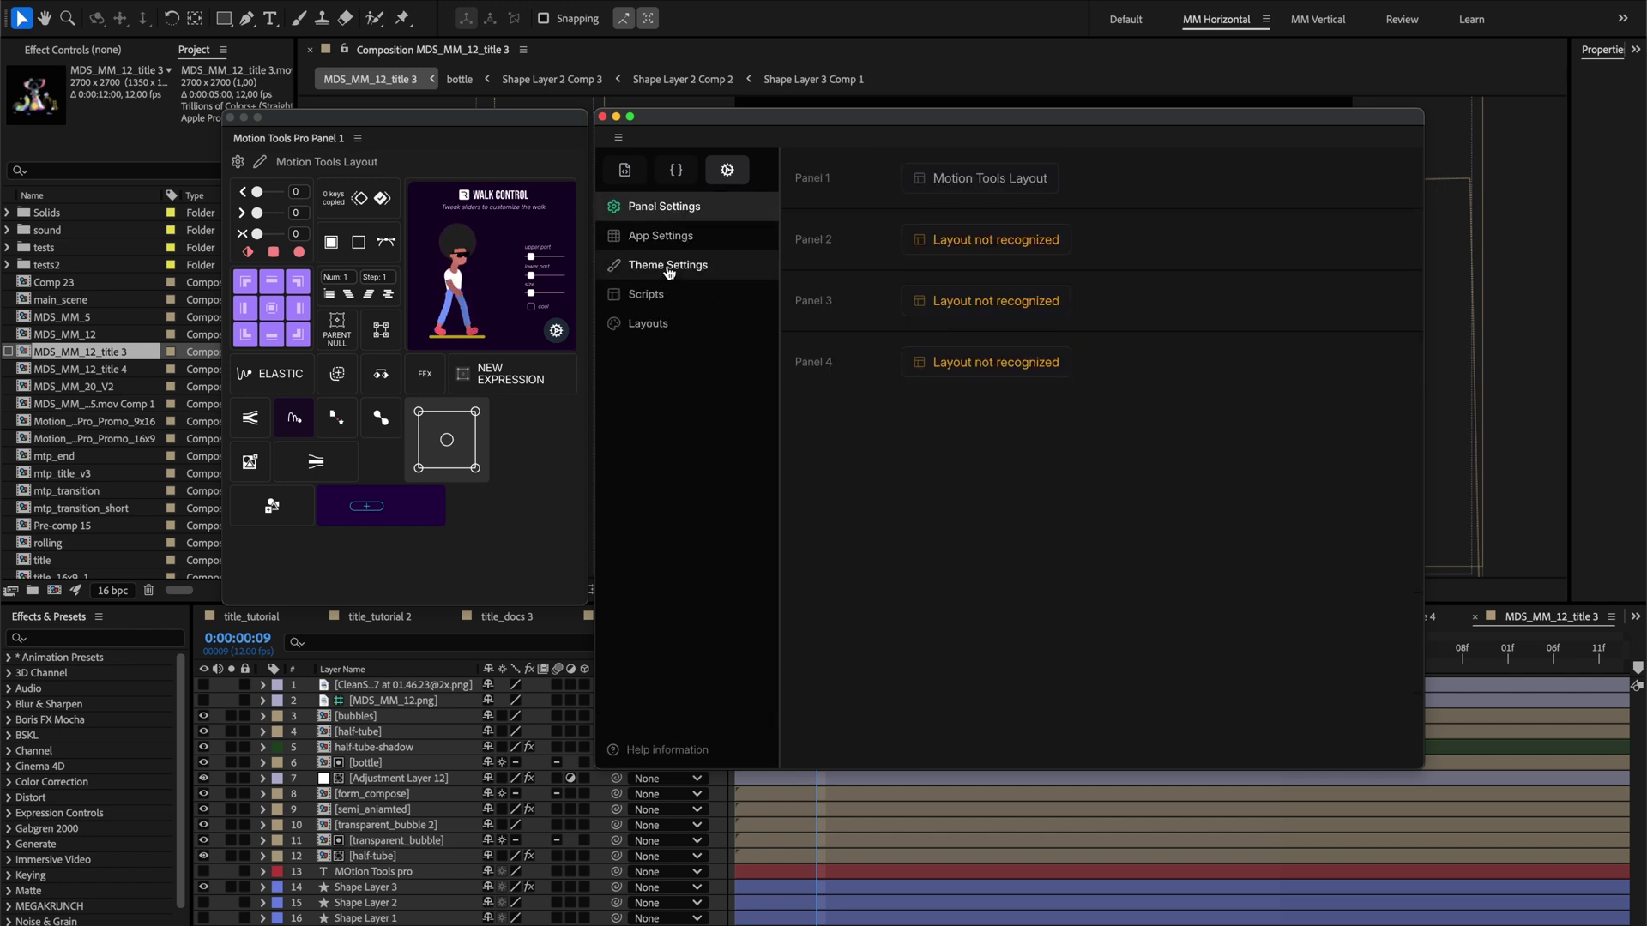
left_click(668, 268)
left_click(699, 208)
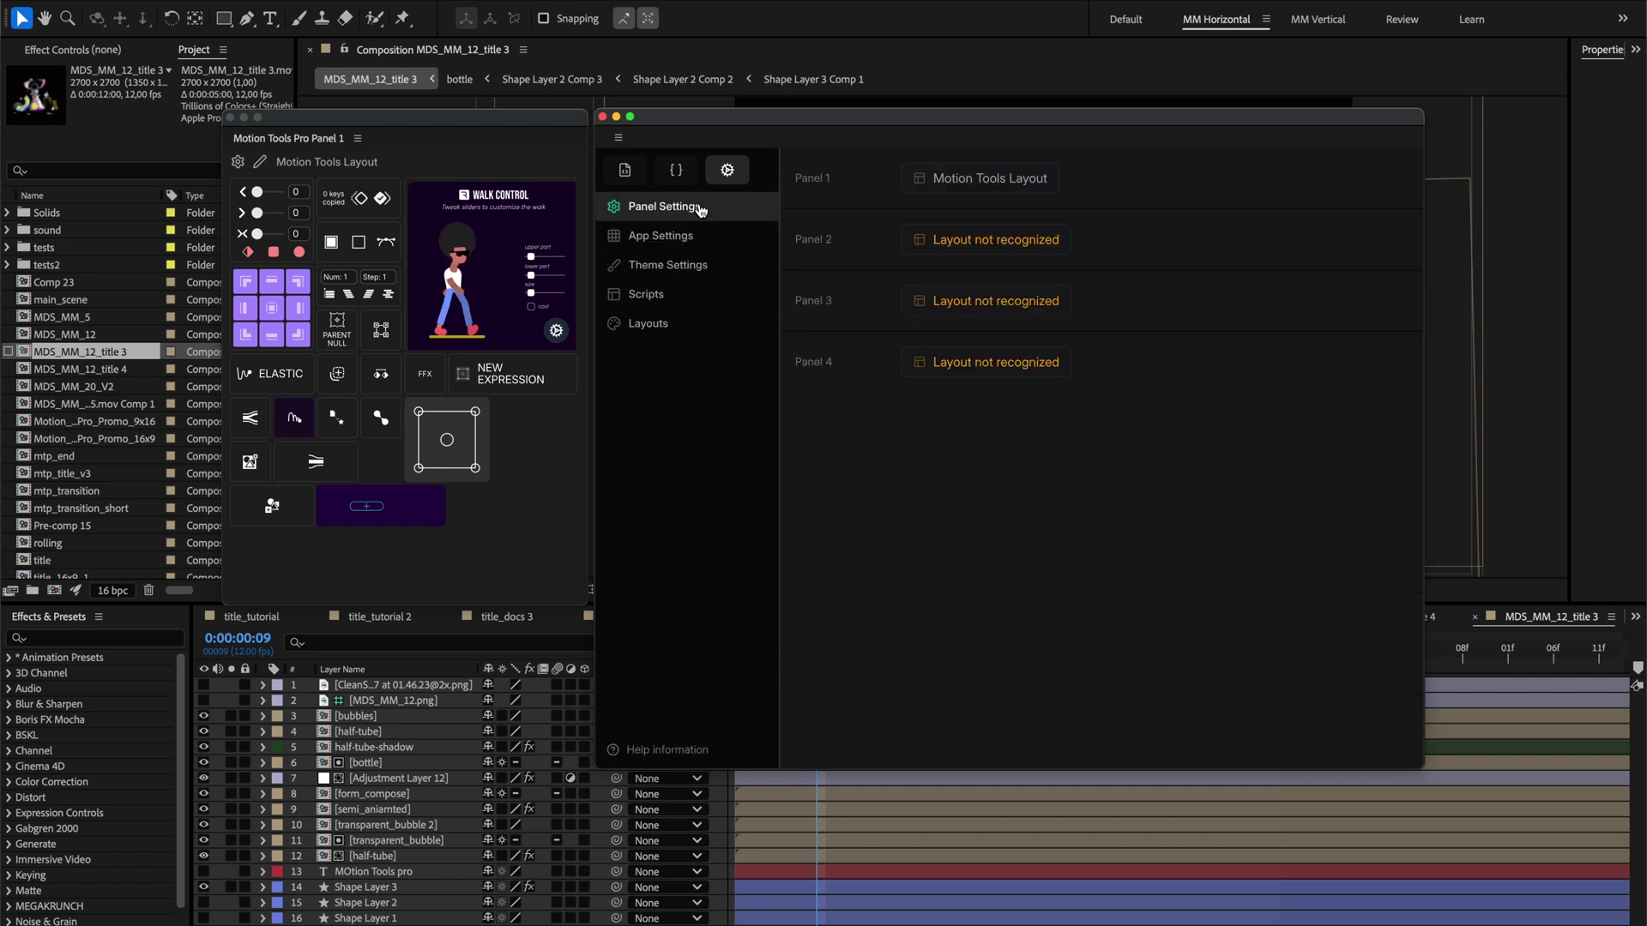
left_click(624, 169)
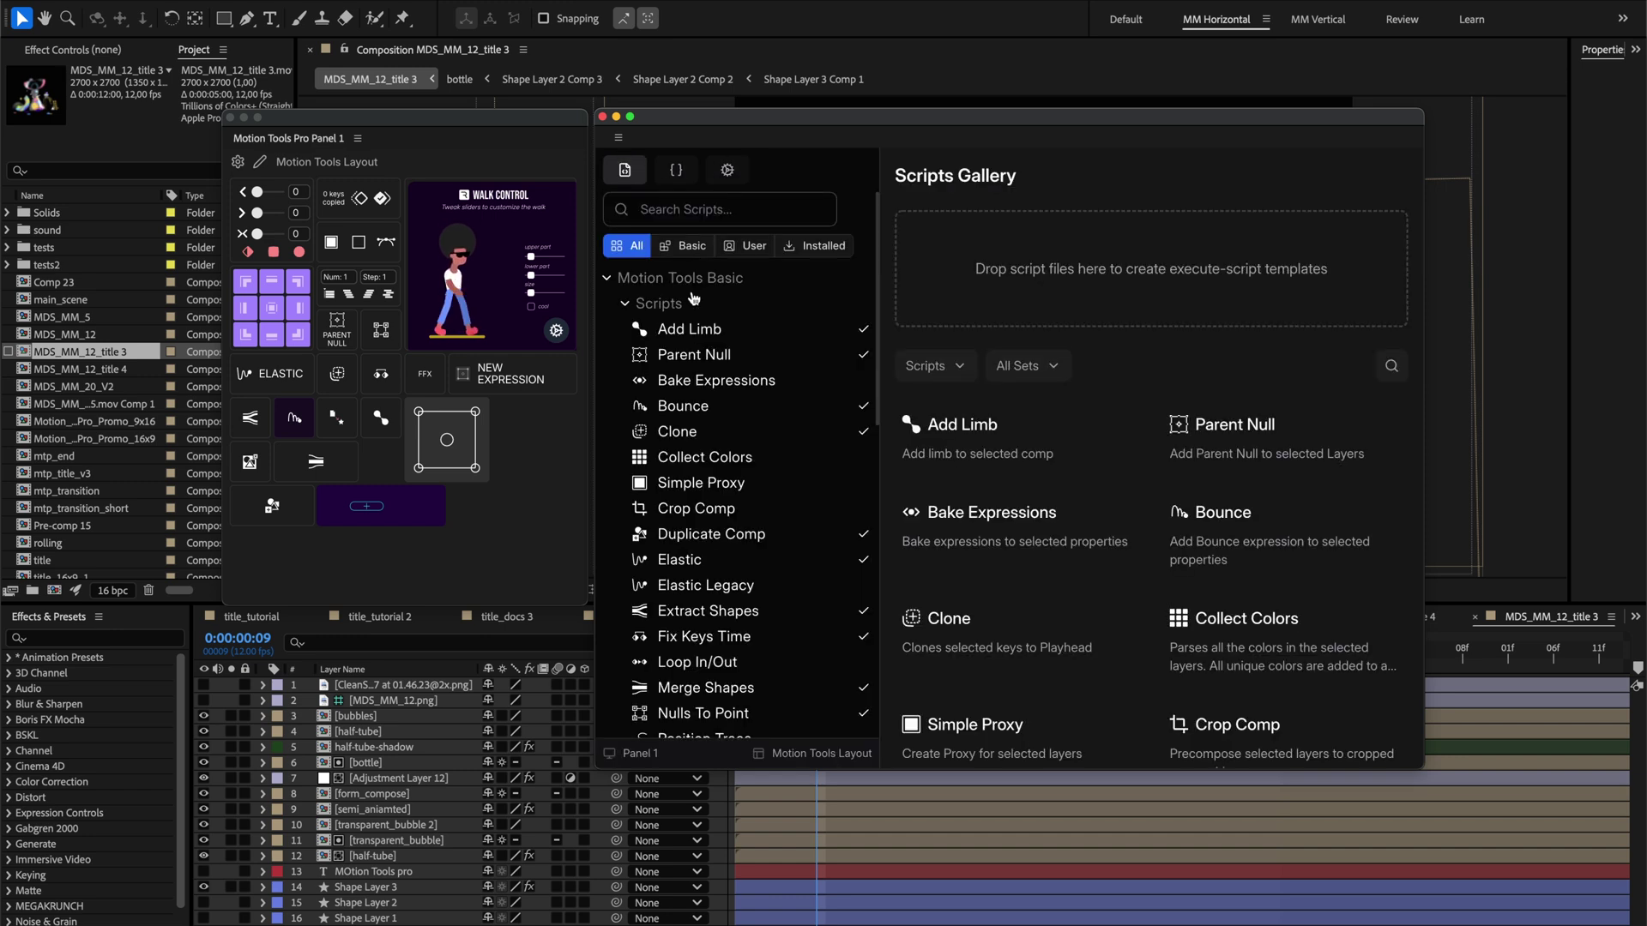
- Review the Bake Expressions, Collect Colors, Simple Proxy and Clone script details
left_click(717, 383)
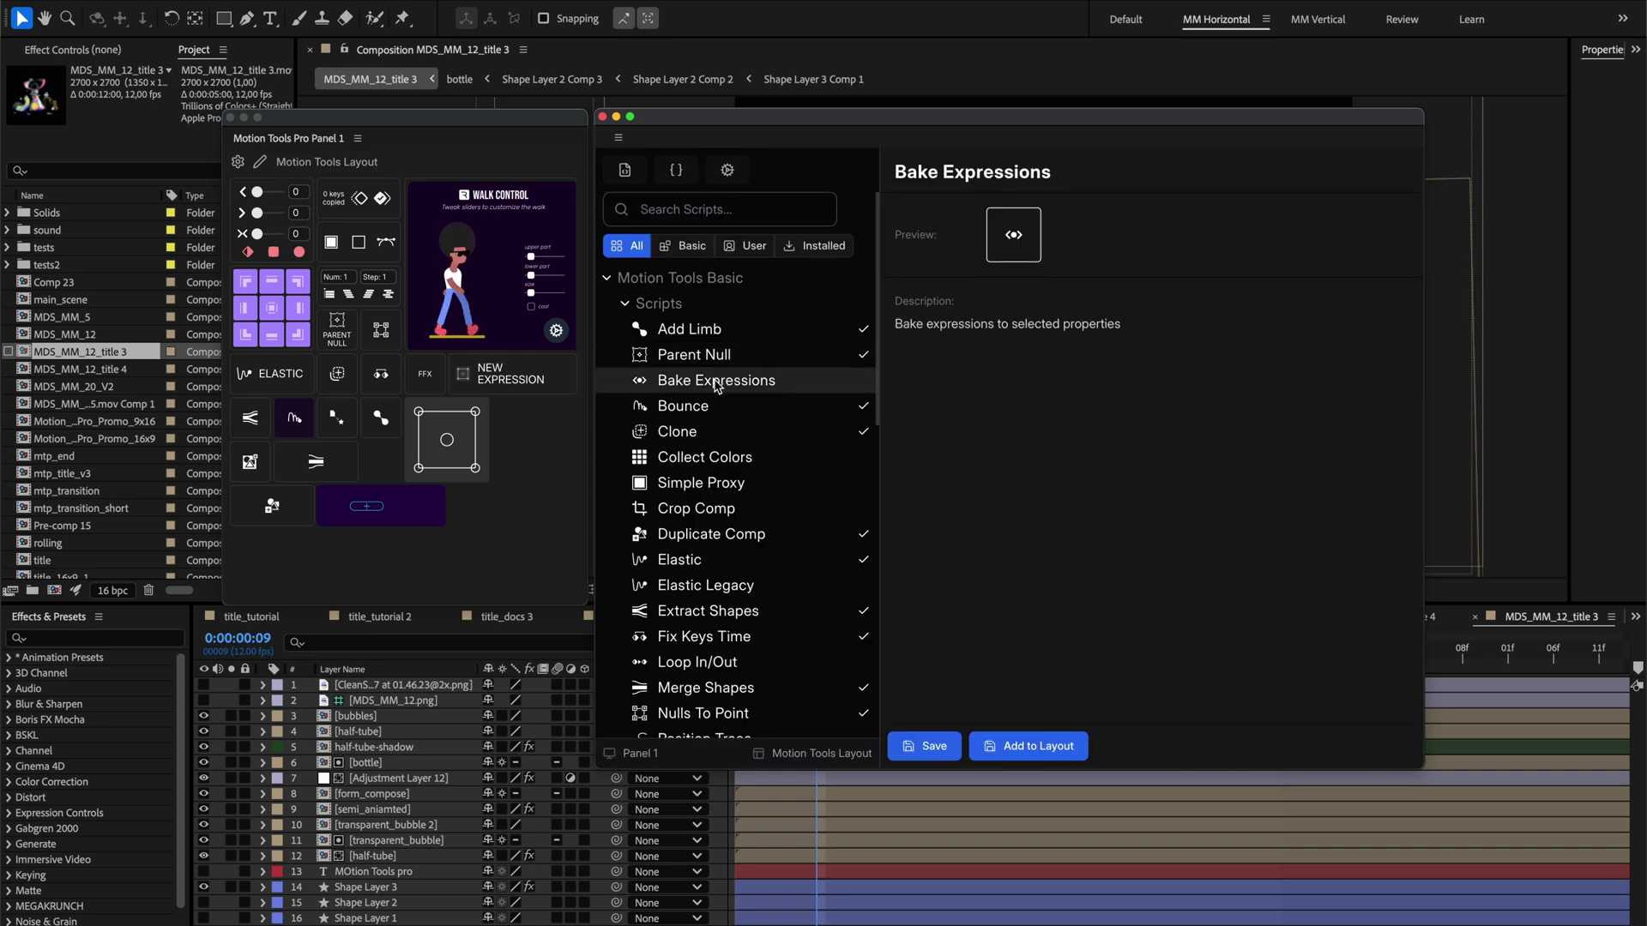
left_click(717, 457)
left_click(715, 481)
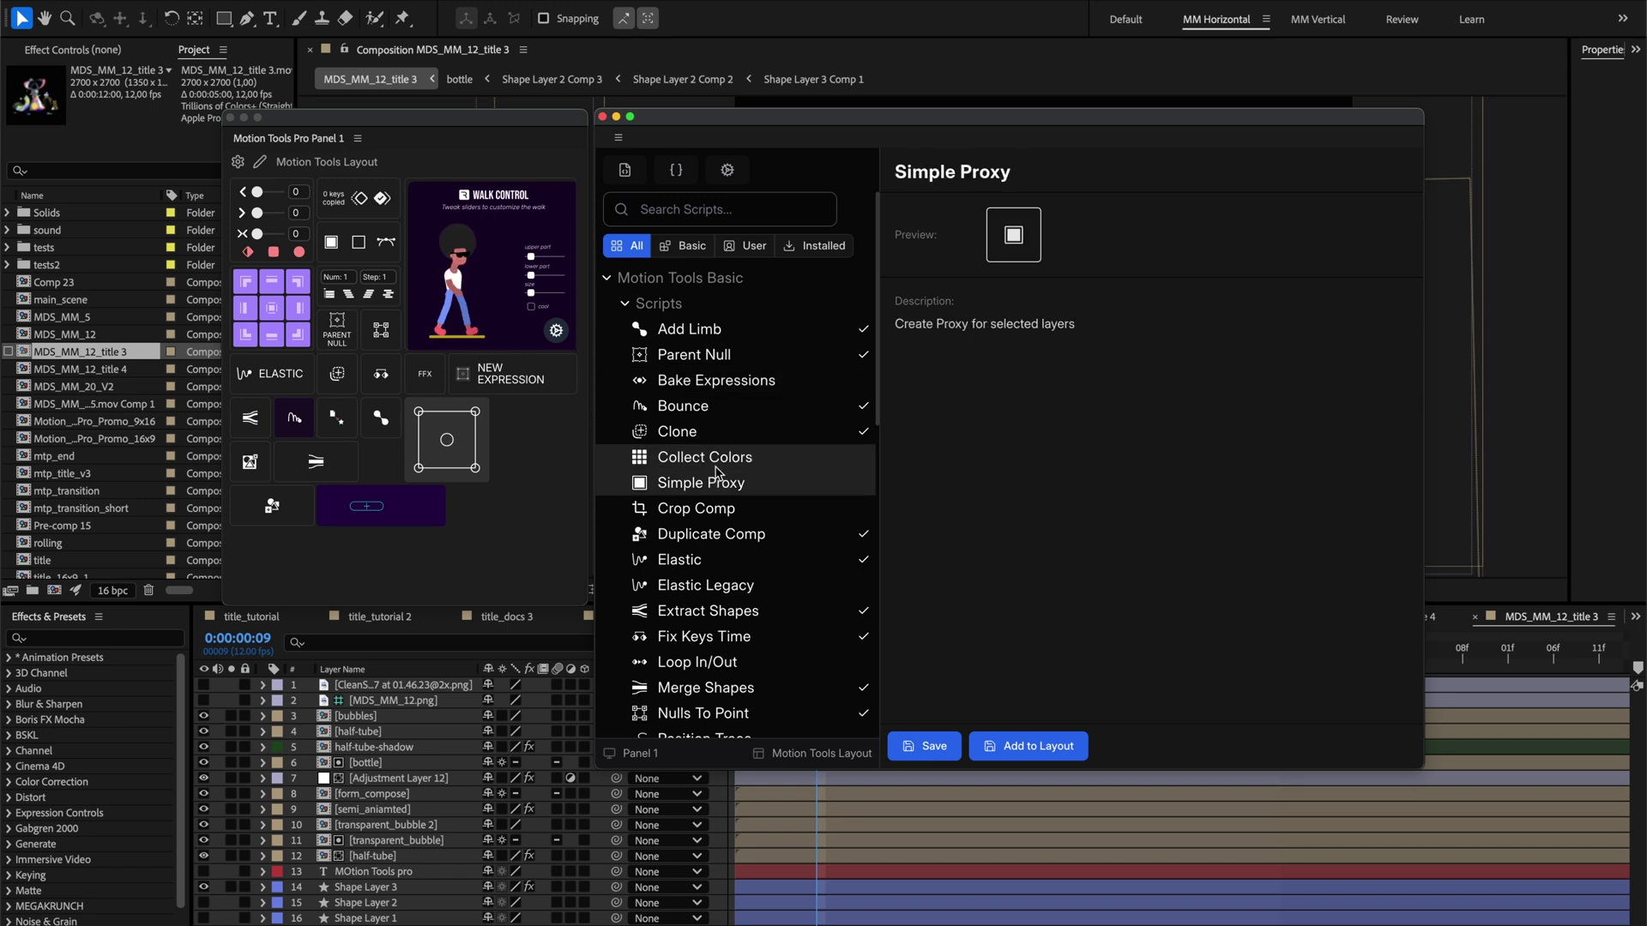
left_click(722, 434)
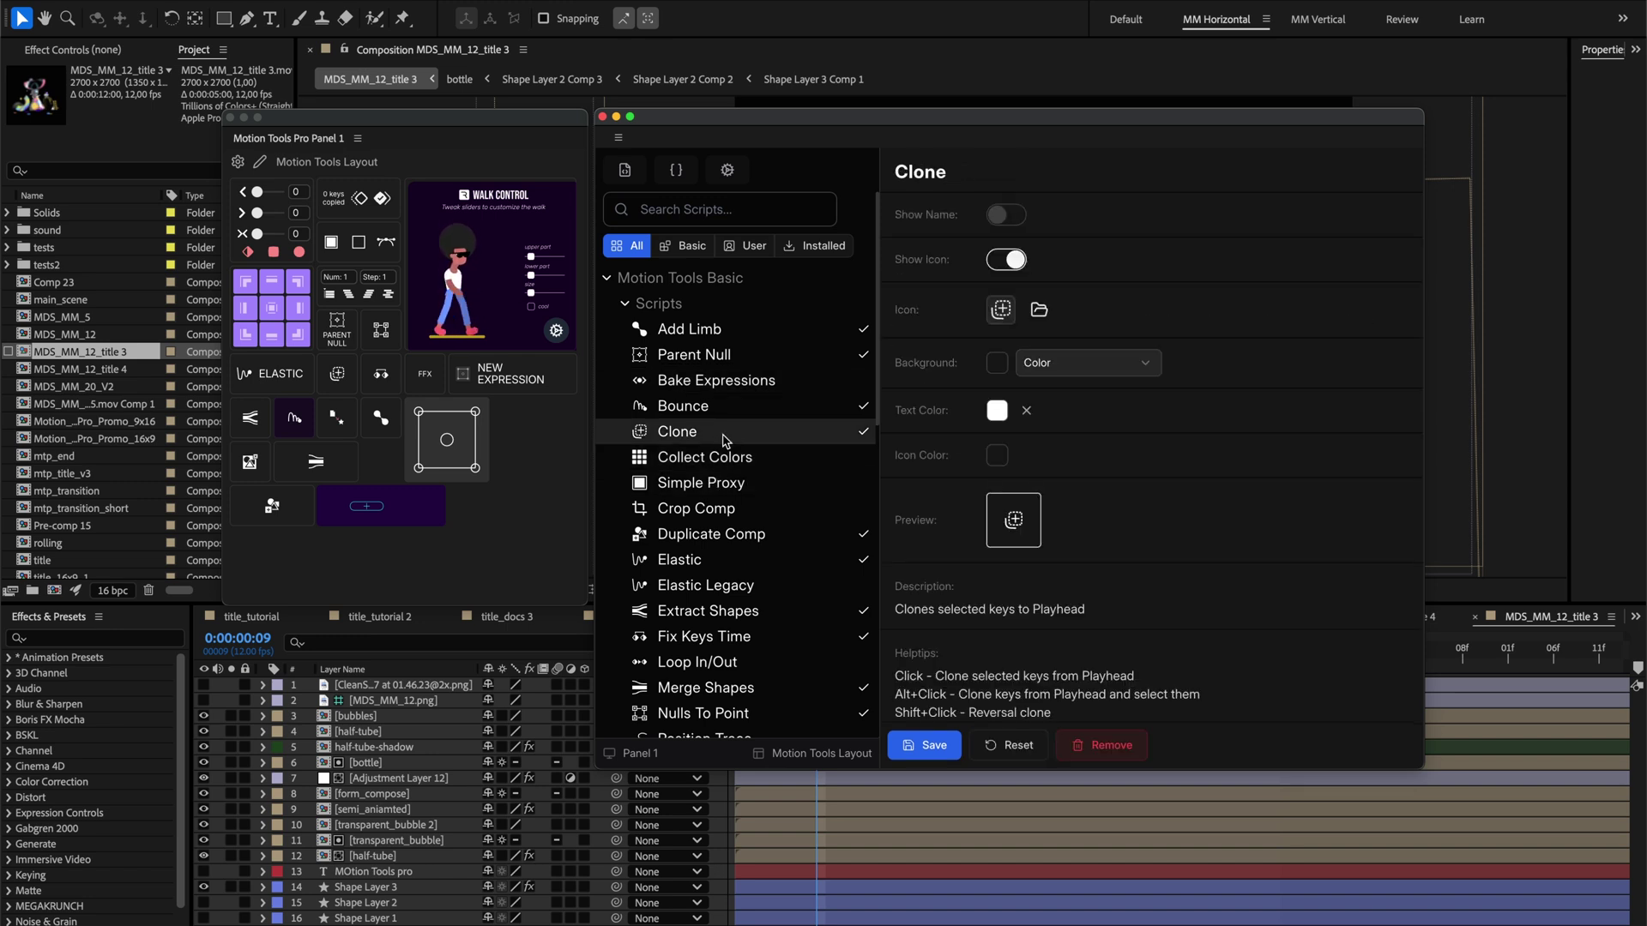
left_click(721, 463)
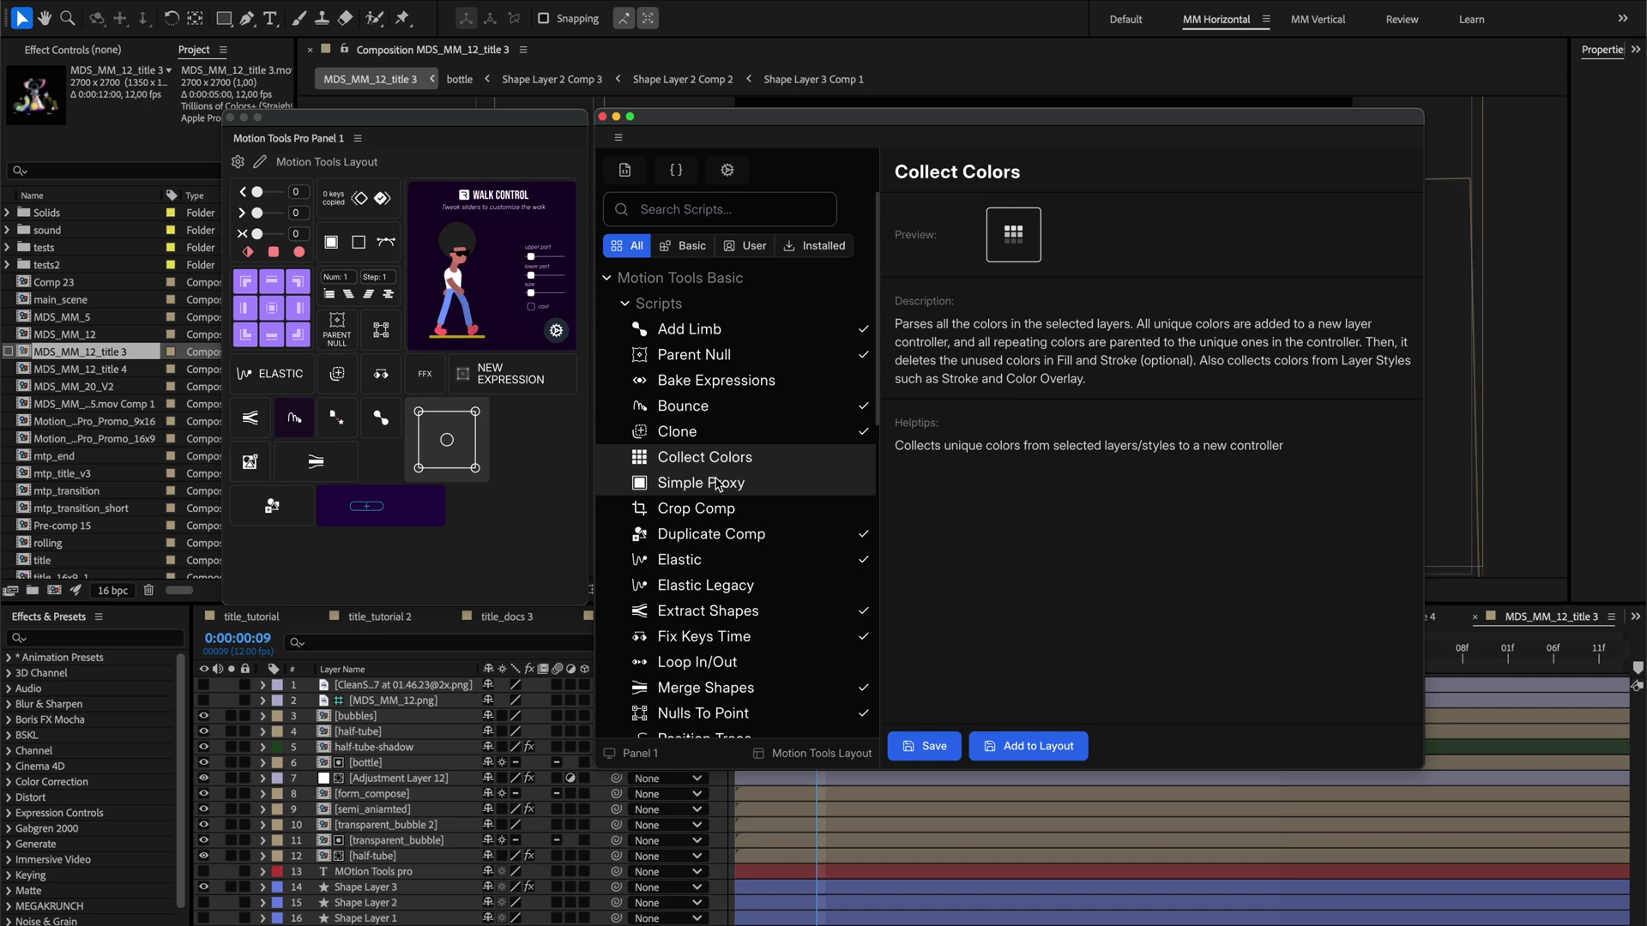
left_click(718, 485)
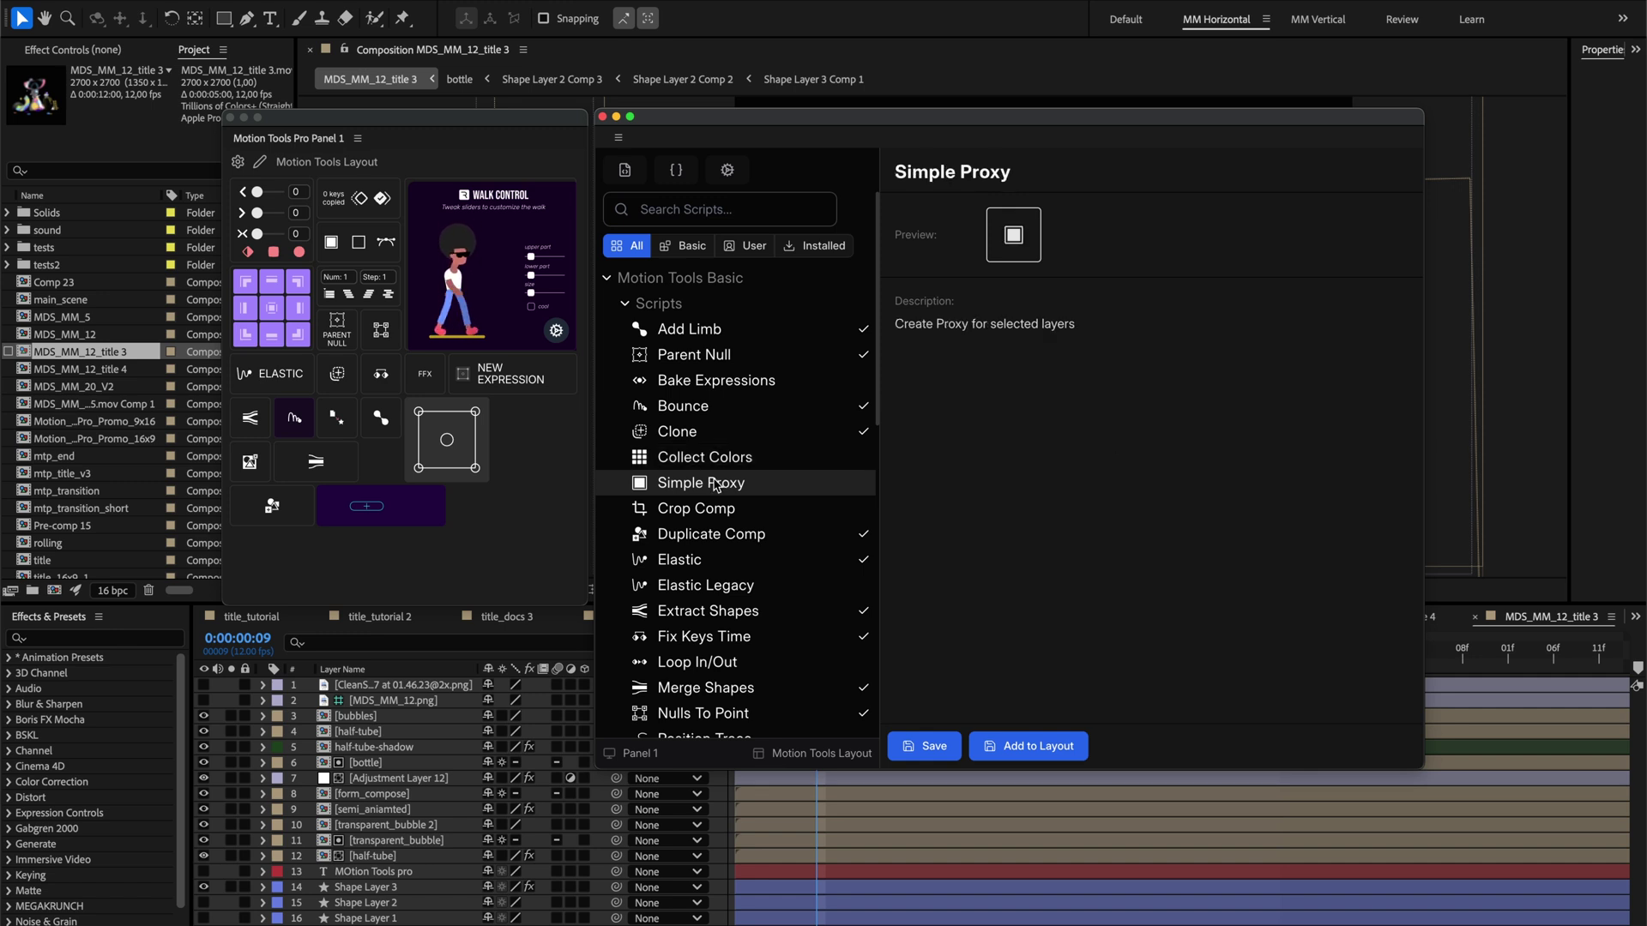
- Filter the script list to User expressions and scripts
left_click(970, 299)
left_click(1132, 358)
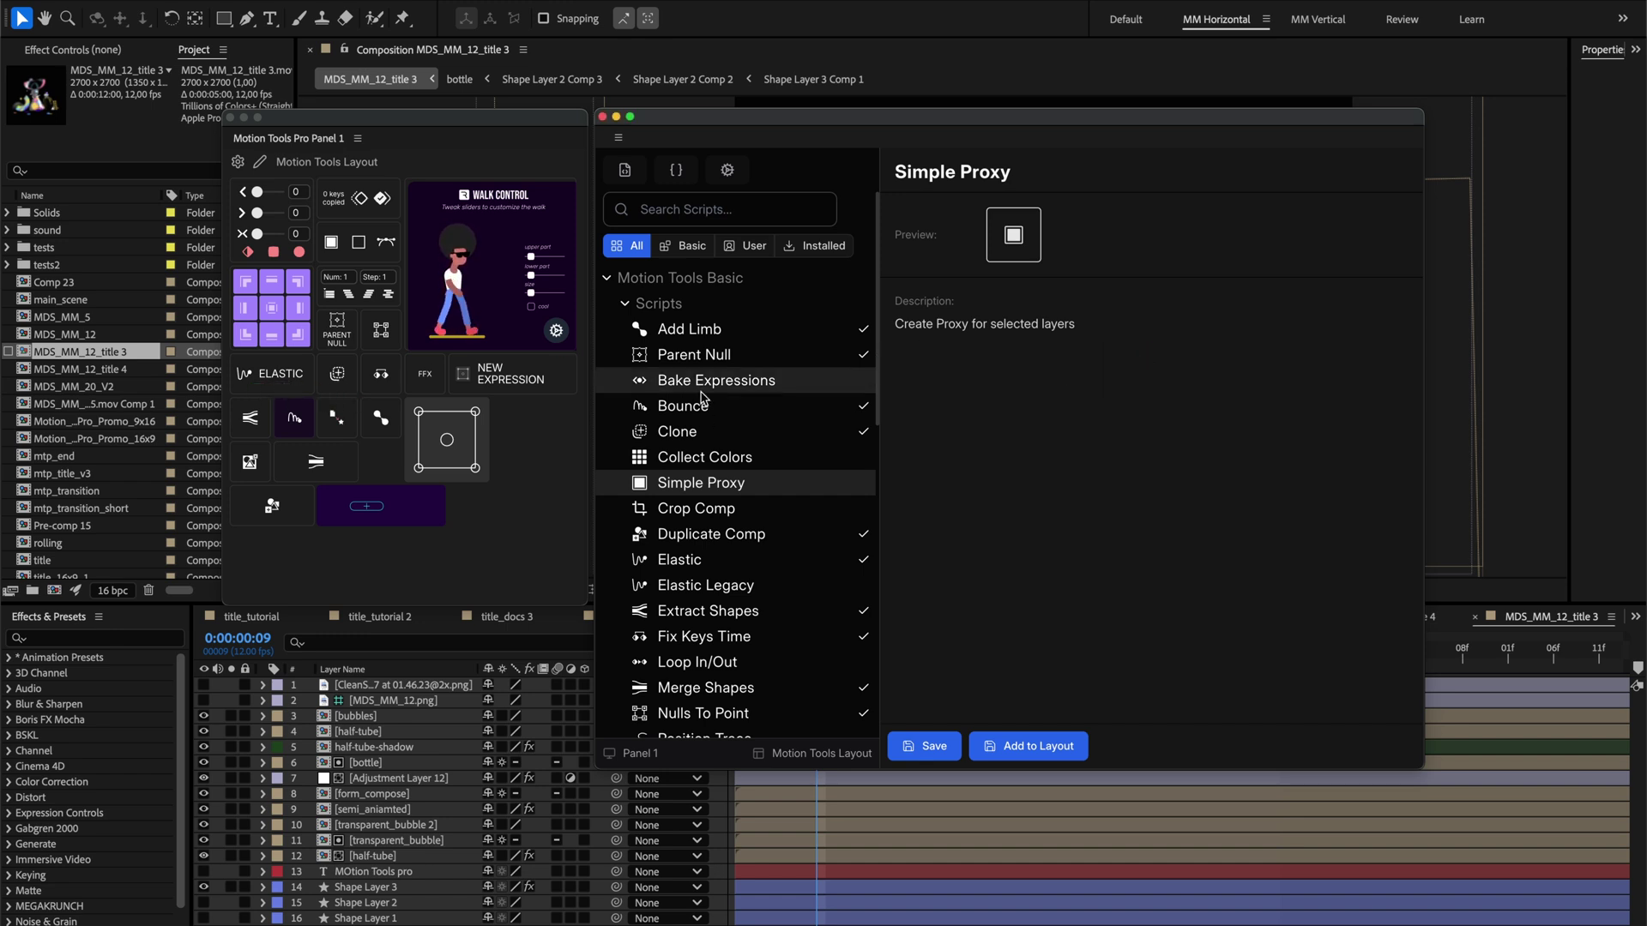
left_click(748, 246)
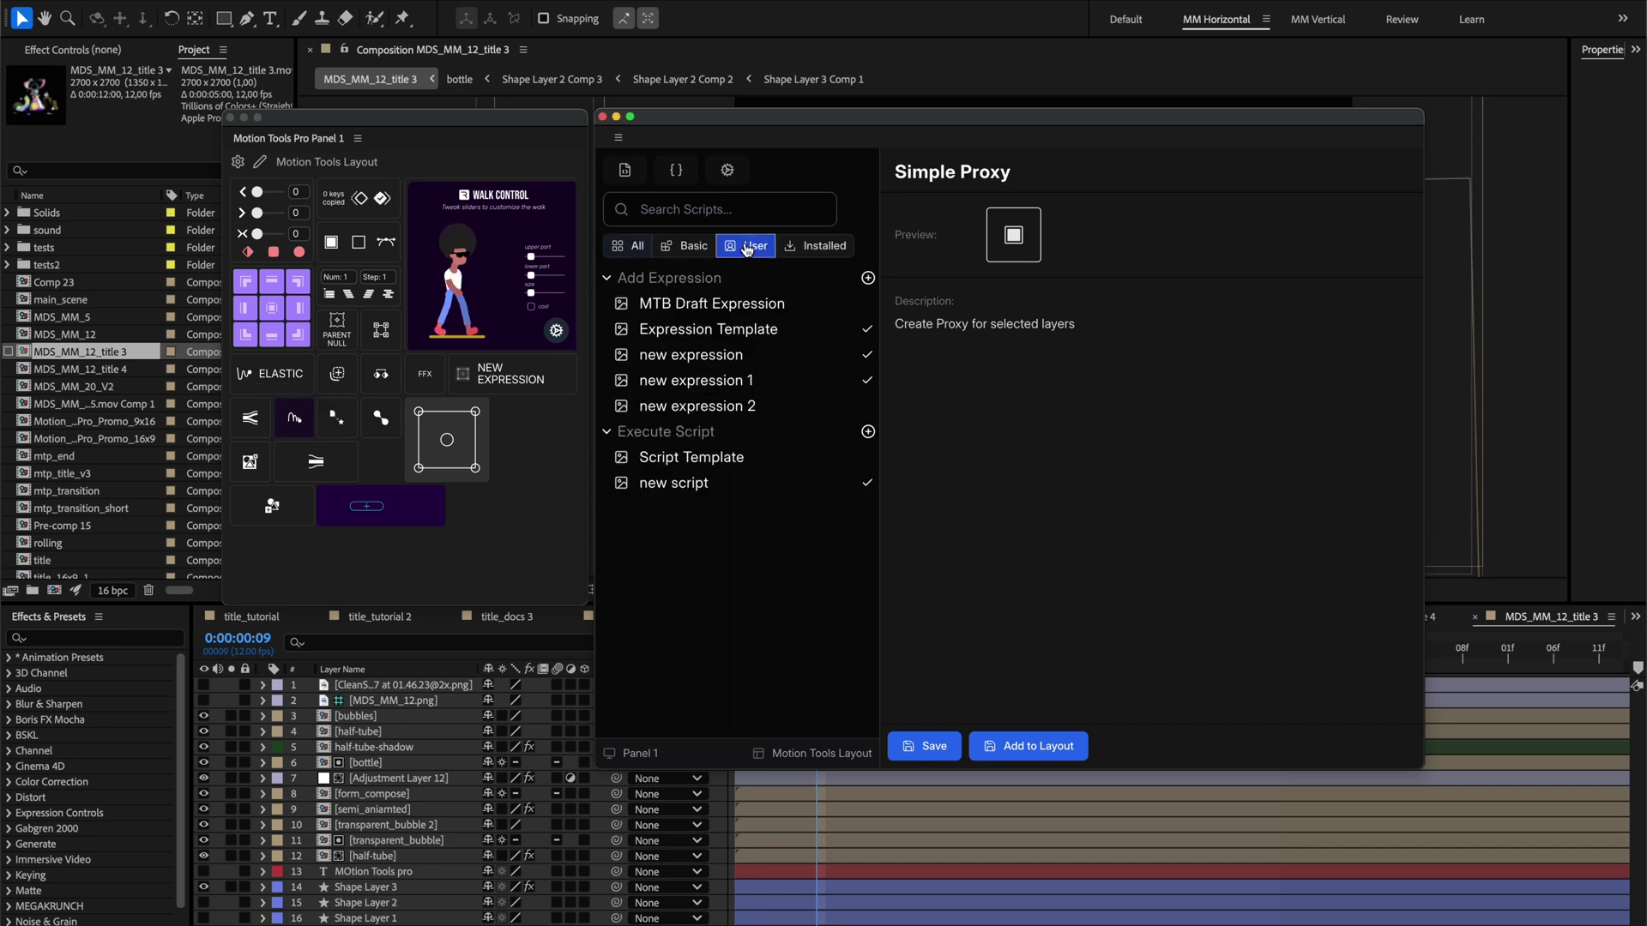
- Give new expression 2 the fan-like icon under Styling and save it
left_click(723, 413)
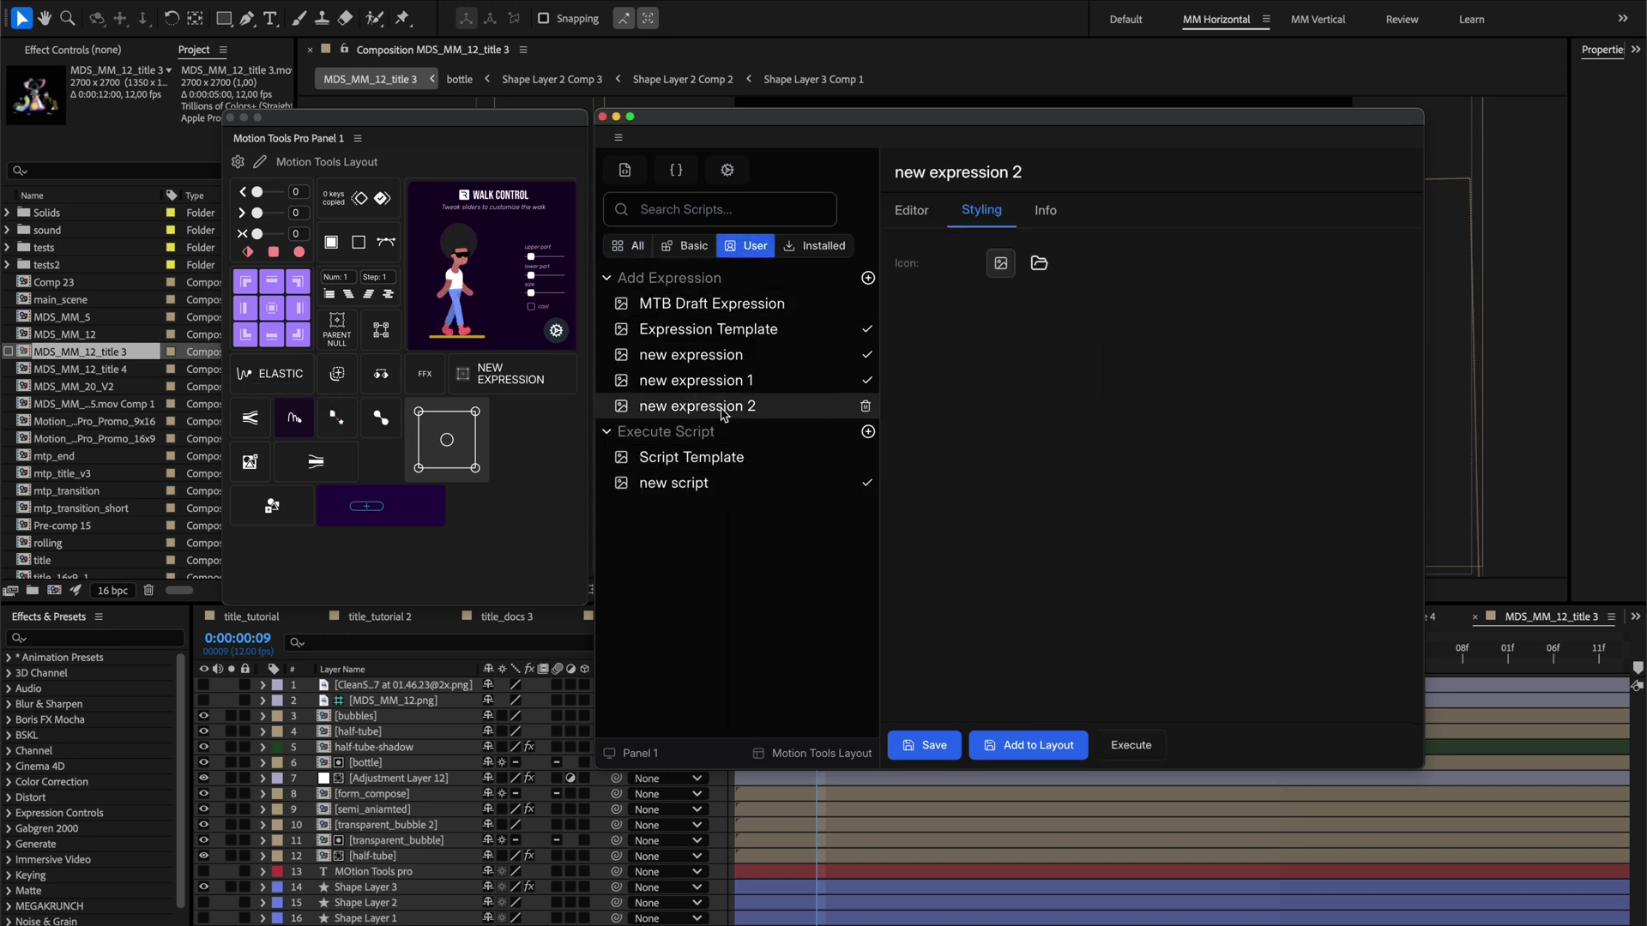
left_click(1005, 273)
left_click(888, 440)
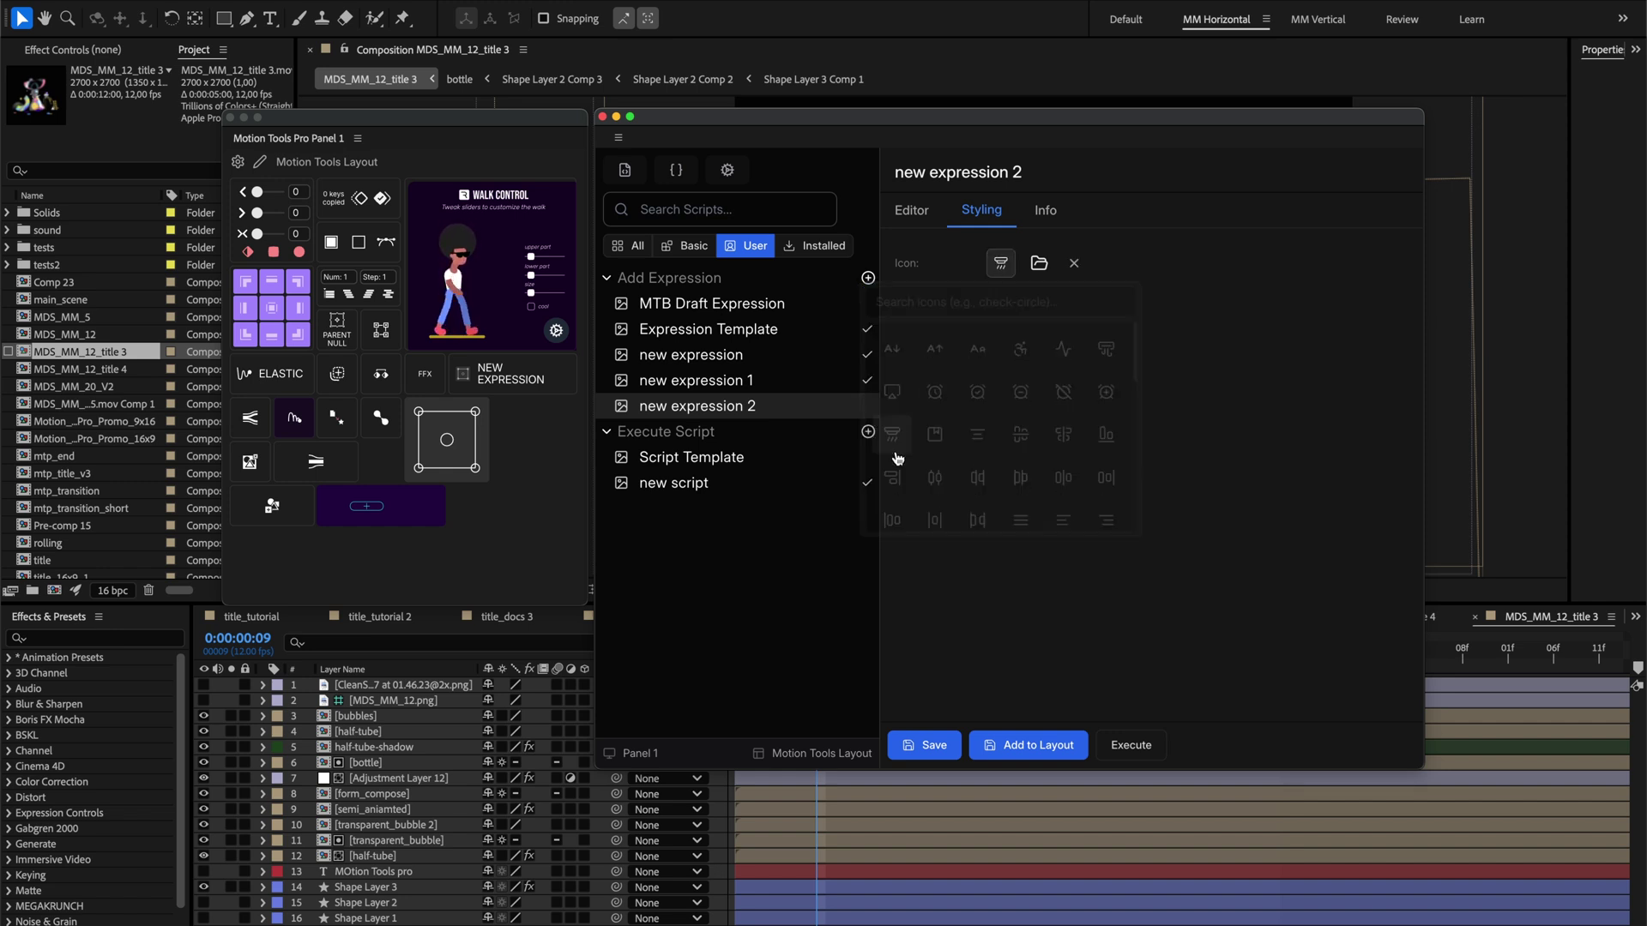
left_click(924, 746)
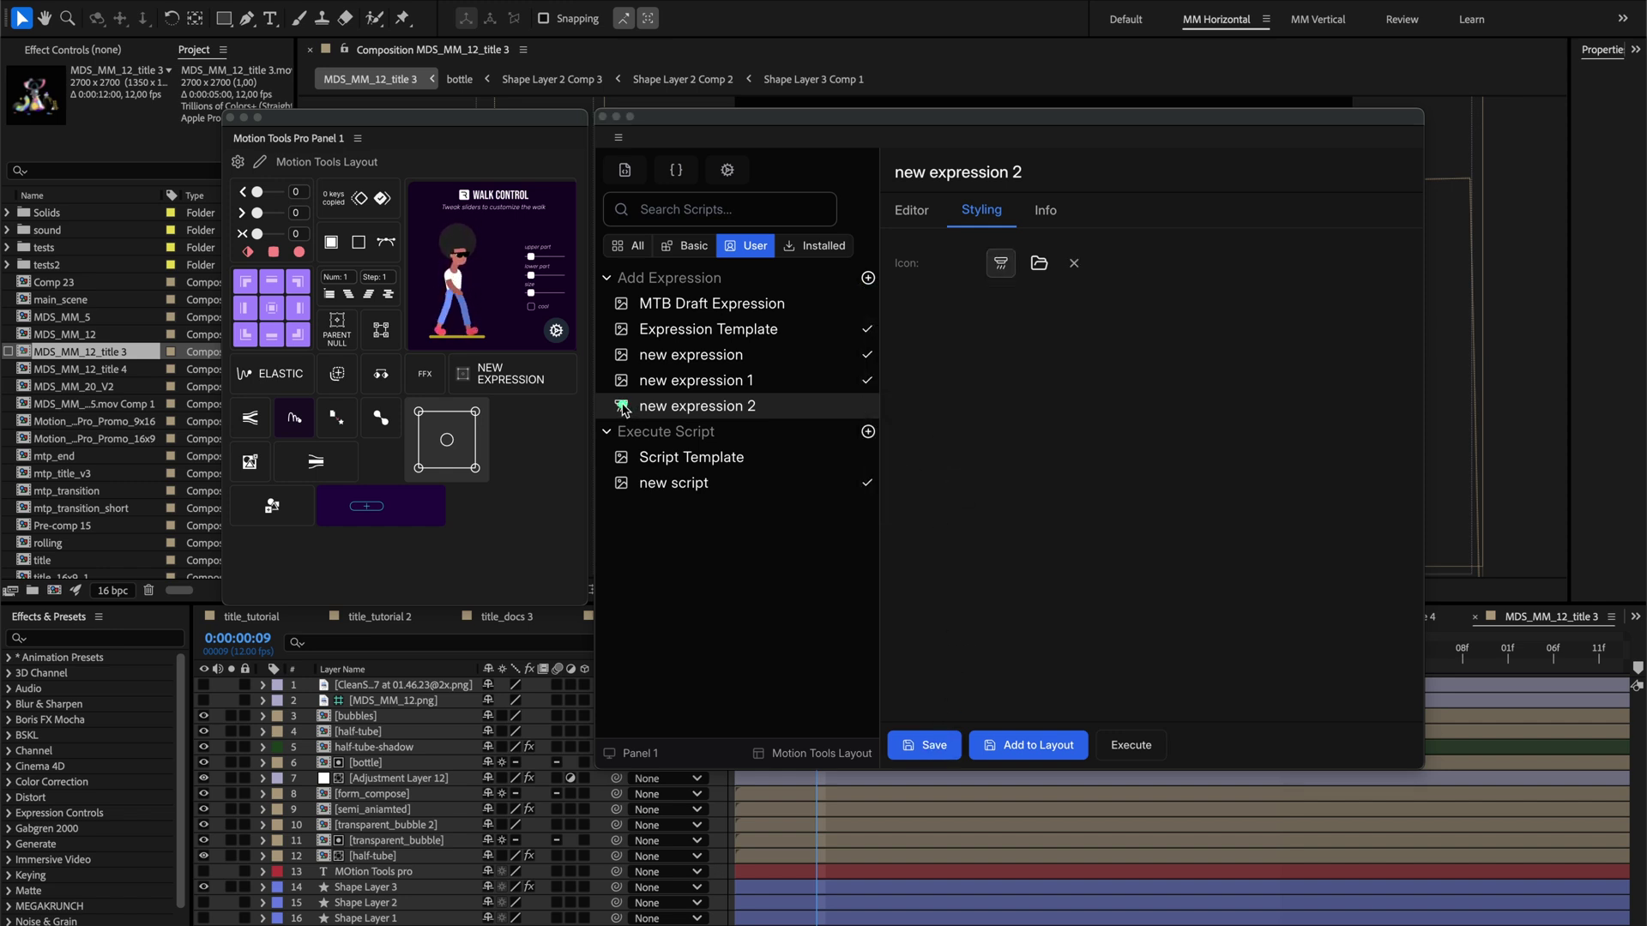
- Search the panel's tools for 'new' and run new expression 2
left_click(465, 511)
type("new")
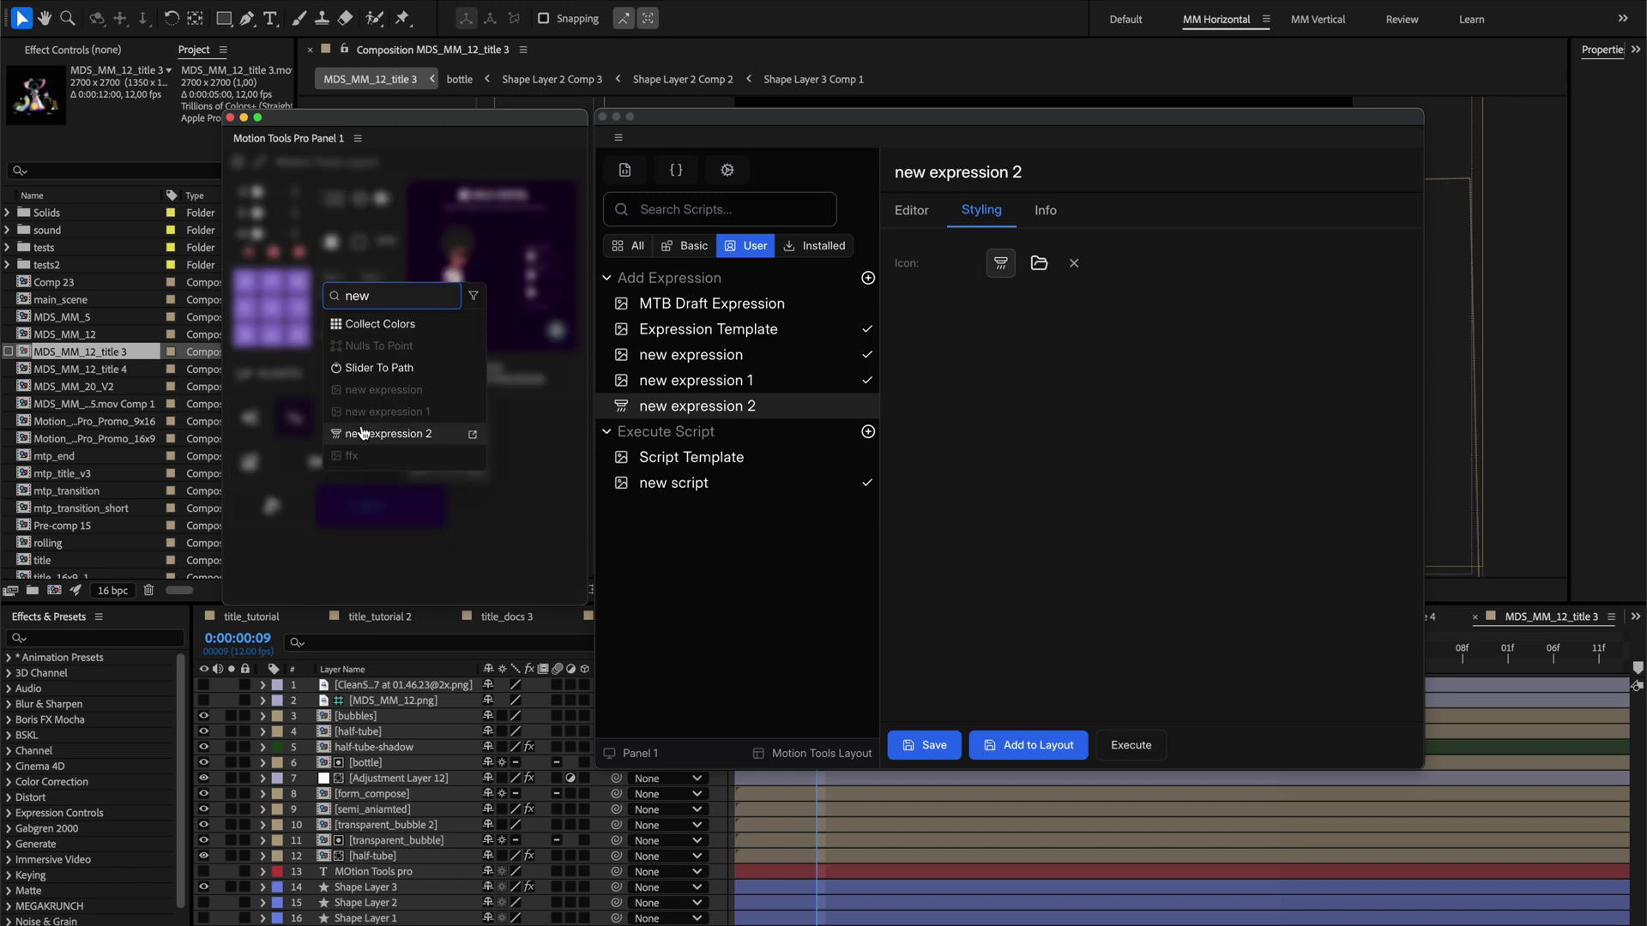
left_click(361, 434)
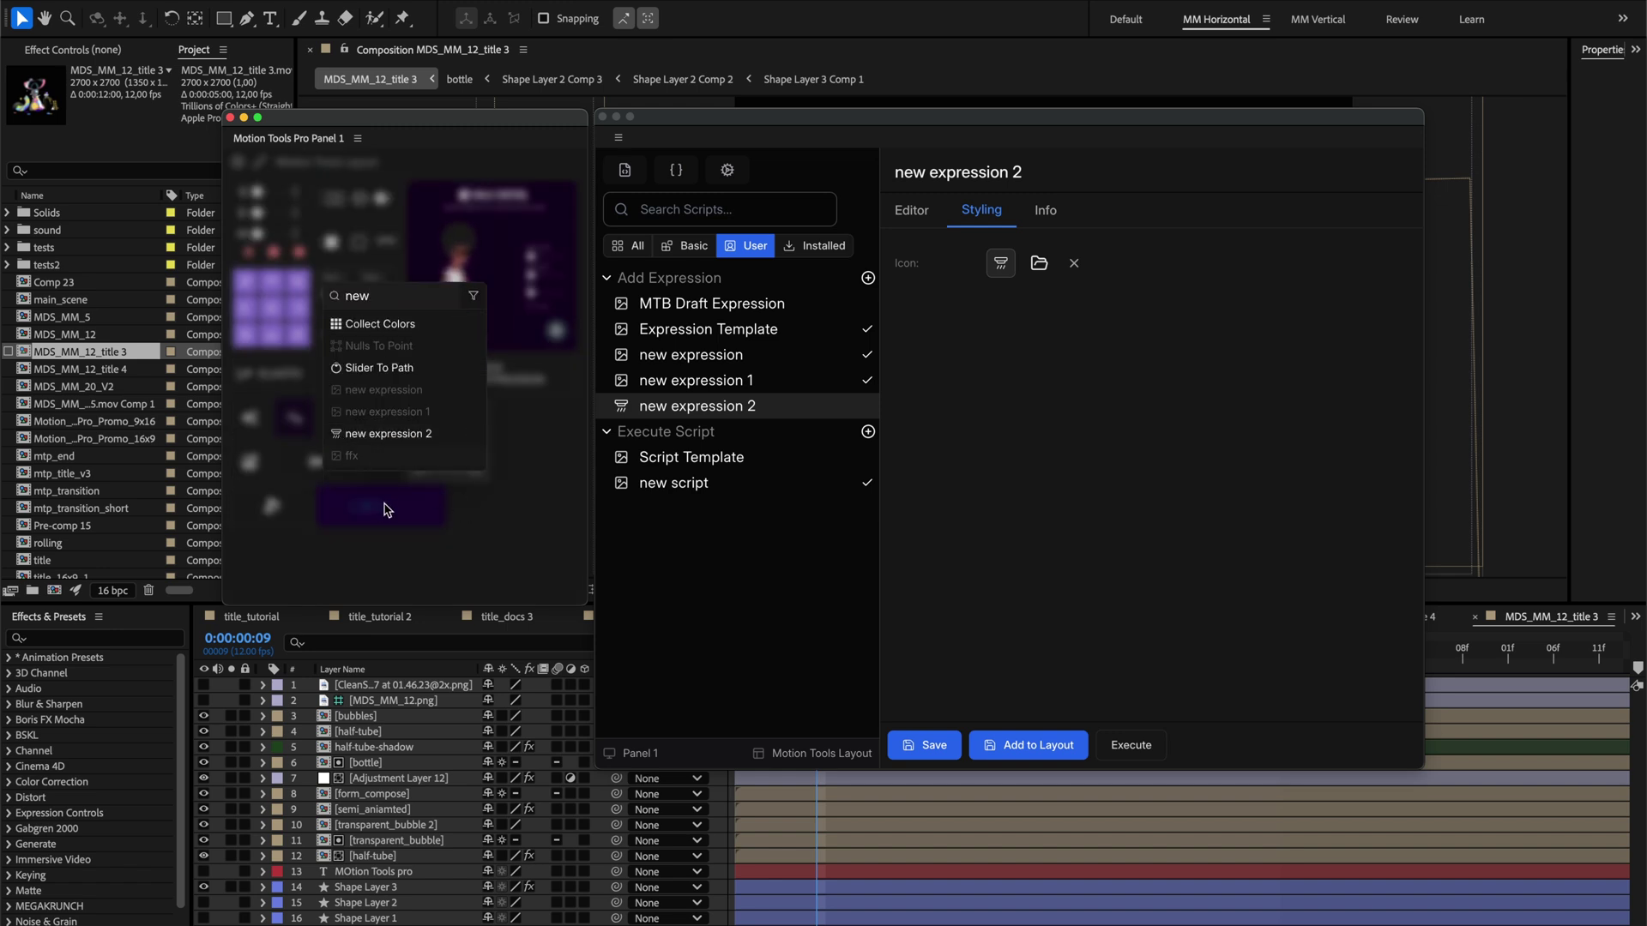
- Run Parent Null and switch the panel to the Motion Tools Layout Copy layout
left_click(761, 392)
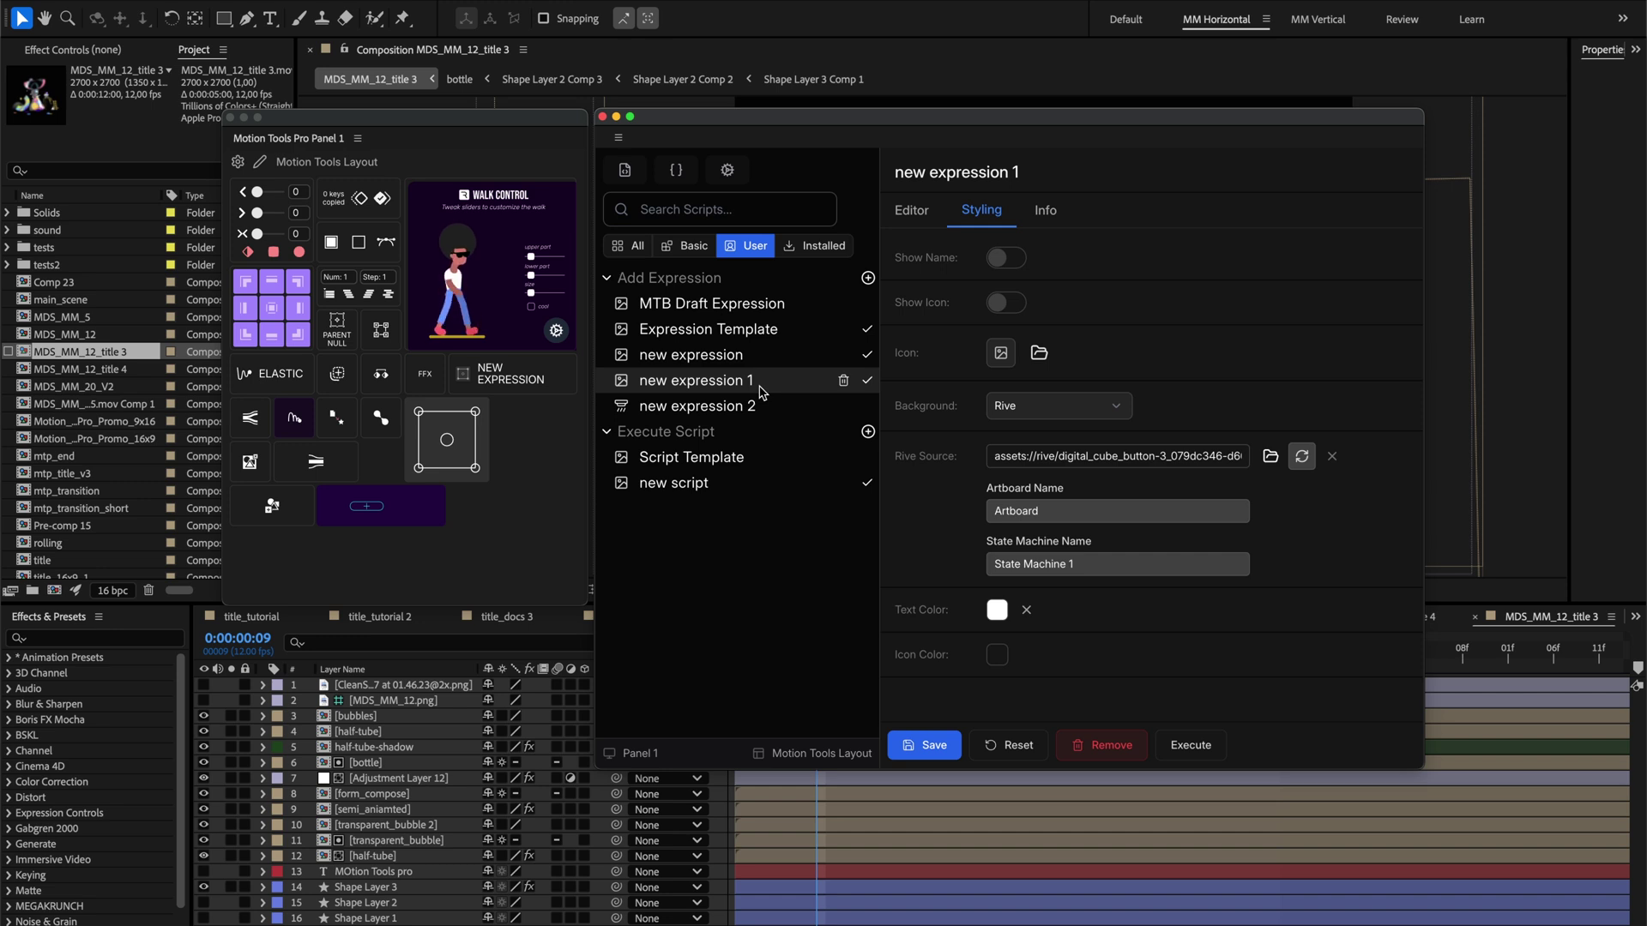
left_click(336, 331)
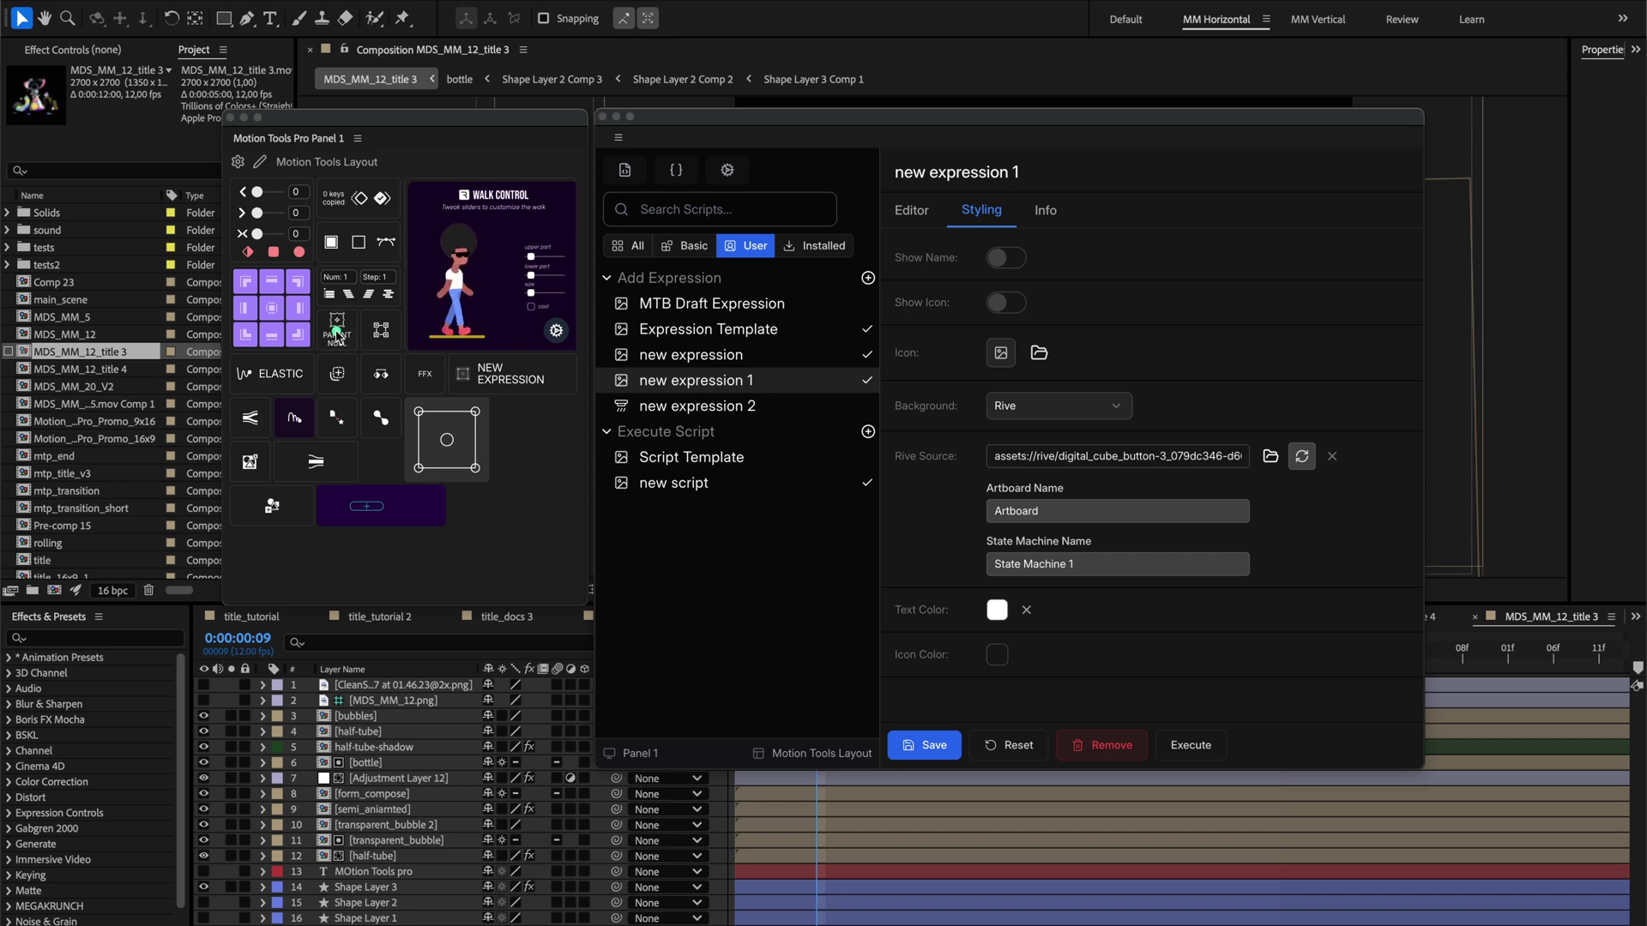
left_click(330, 163)
left_click(332, 241)
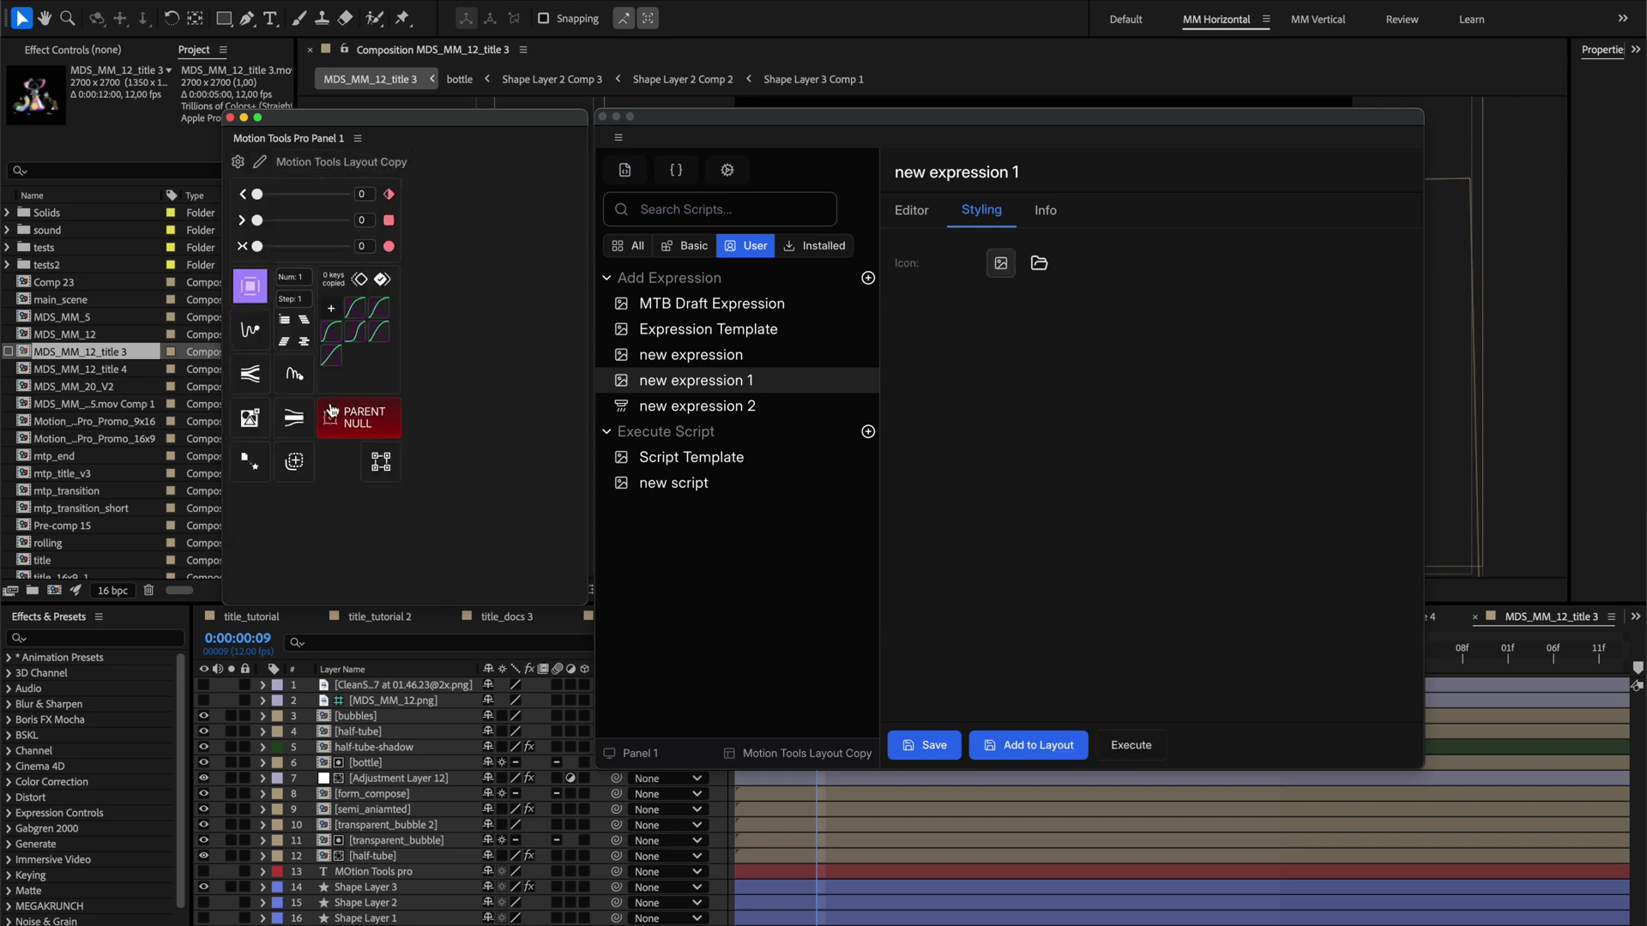
left_click(333, 163)
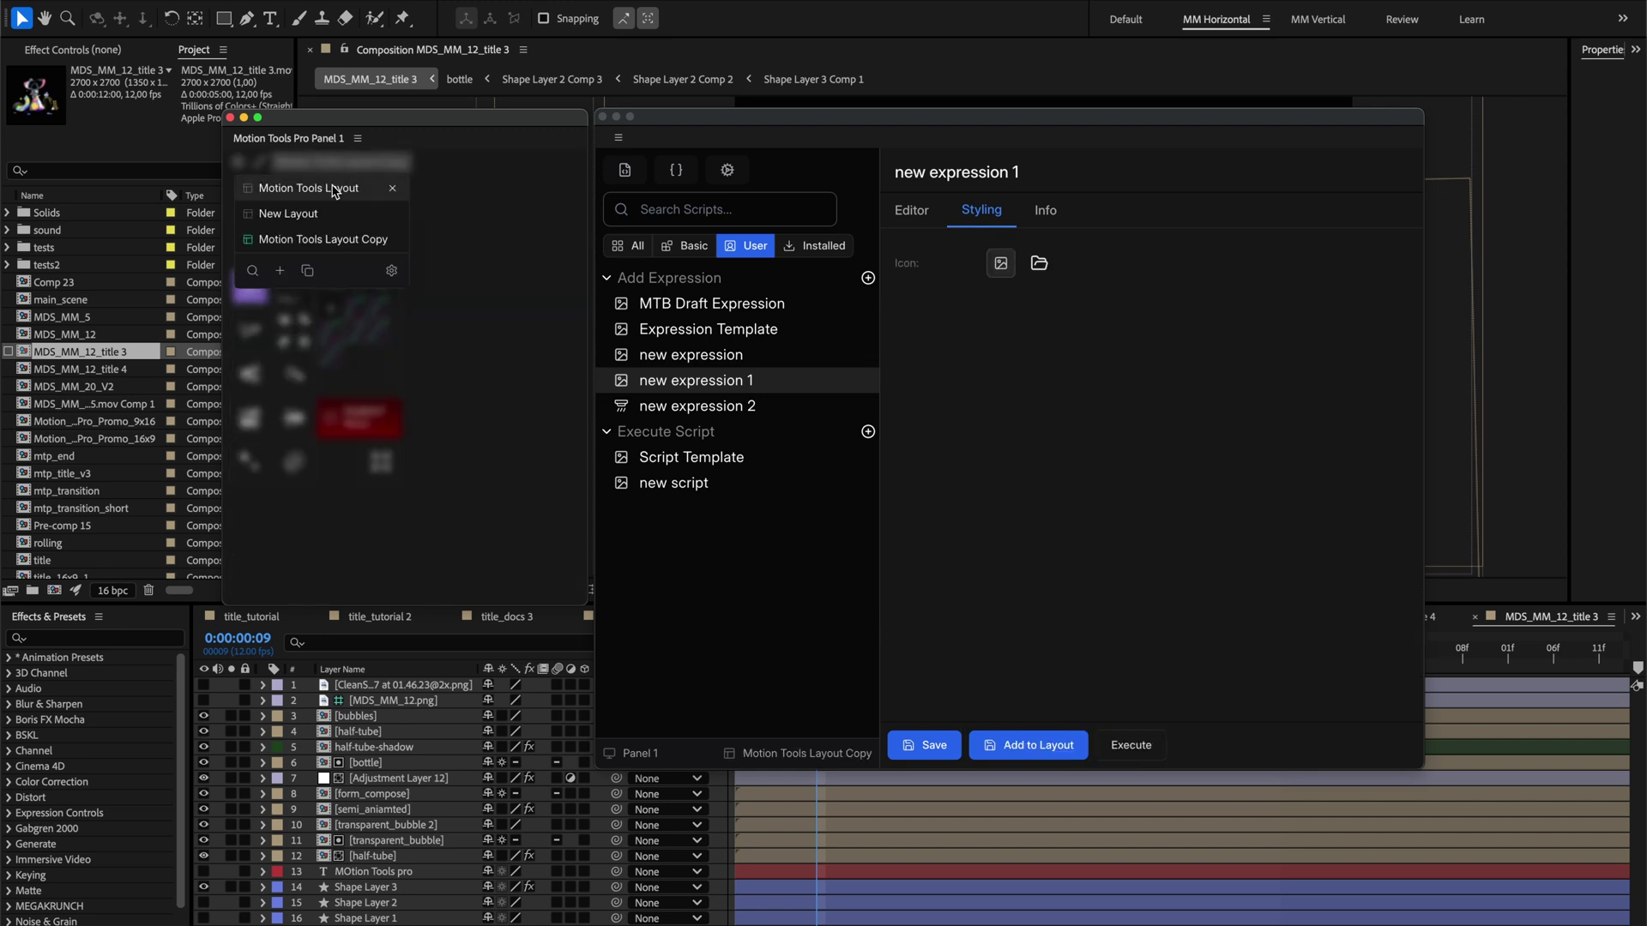
left_click(335, 189)
left_click(333, 161)
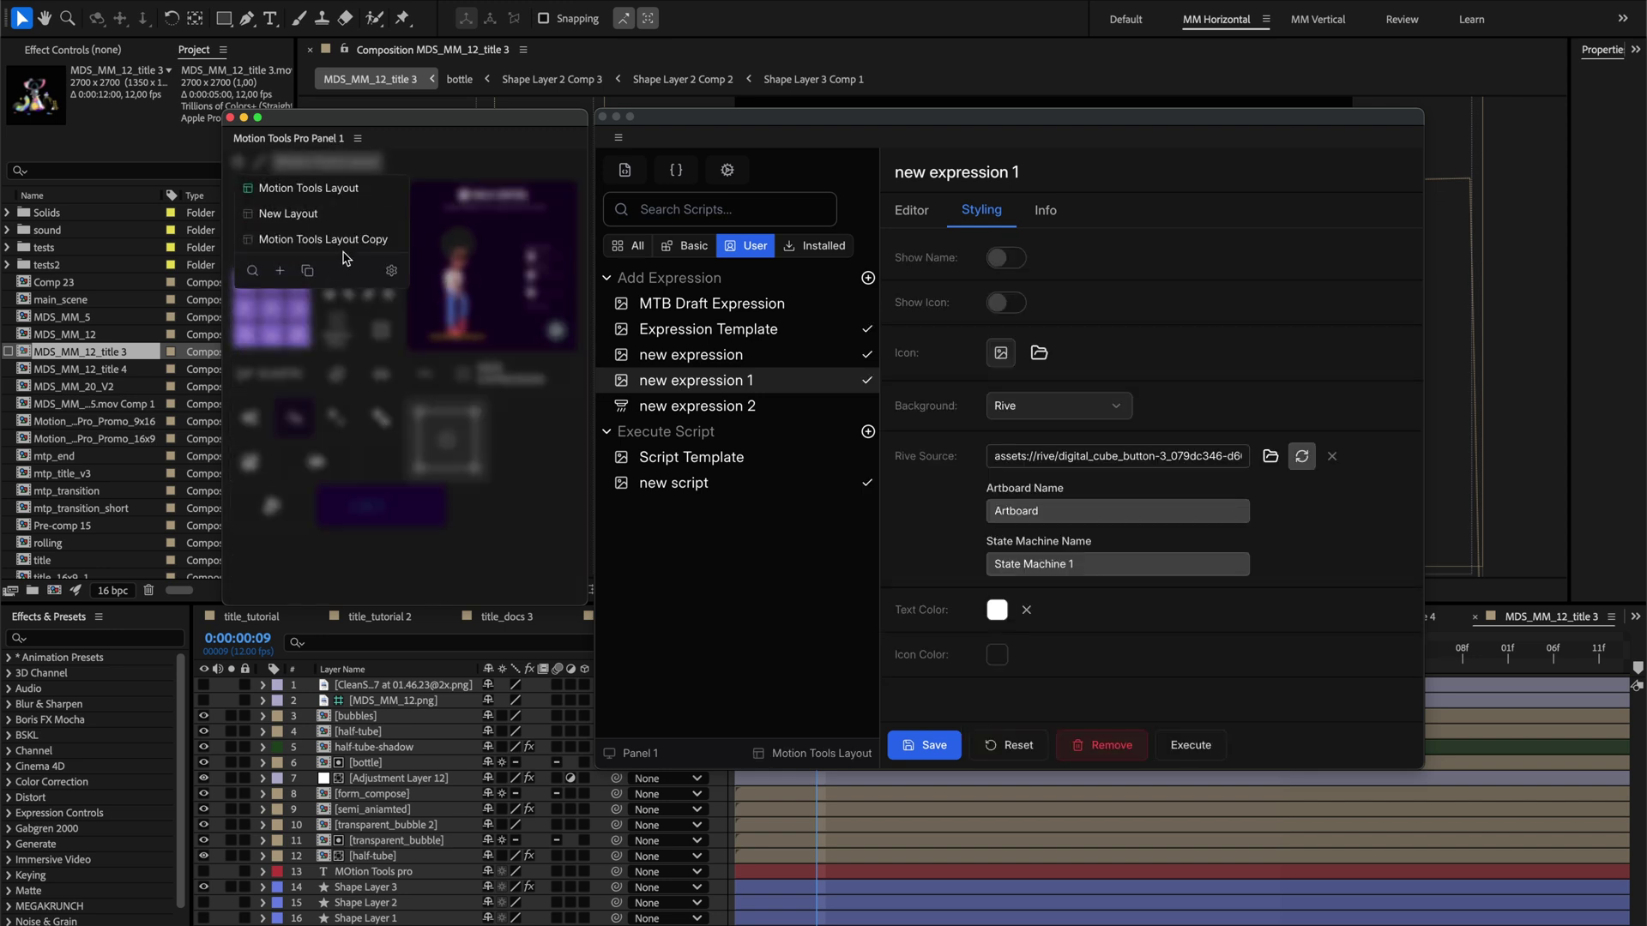
left_click(332, 242)
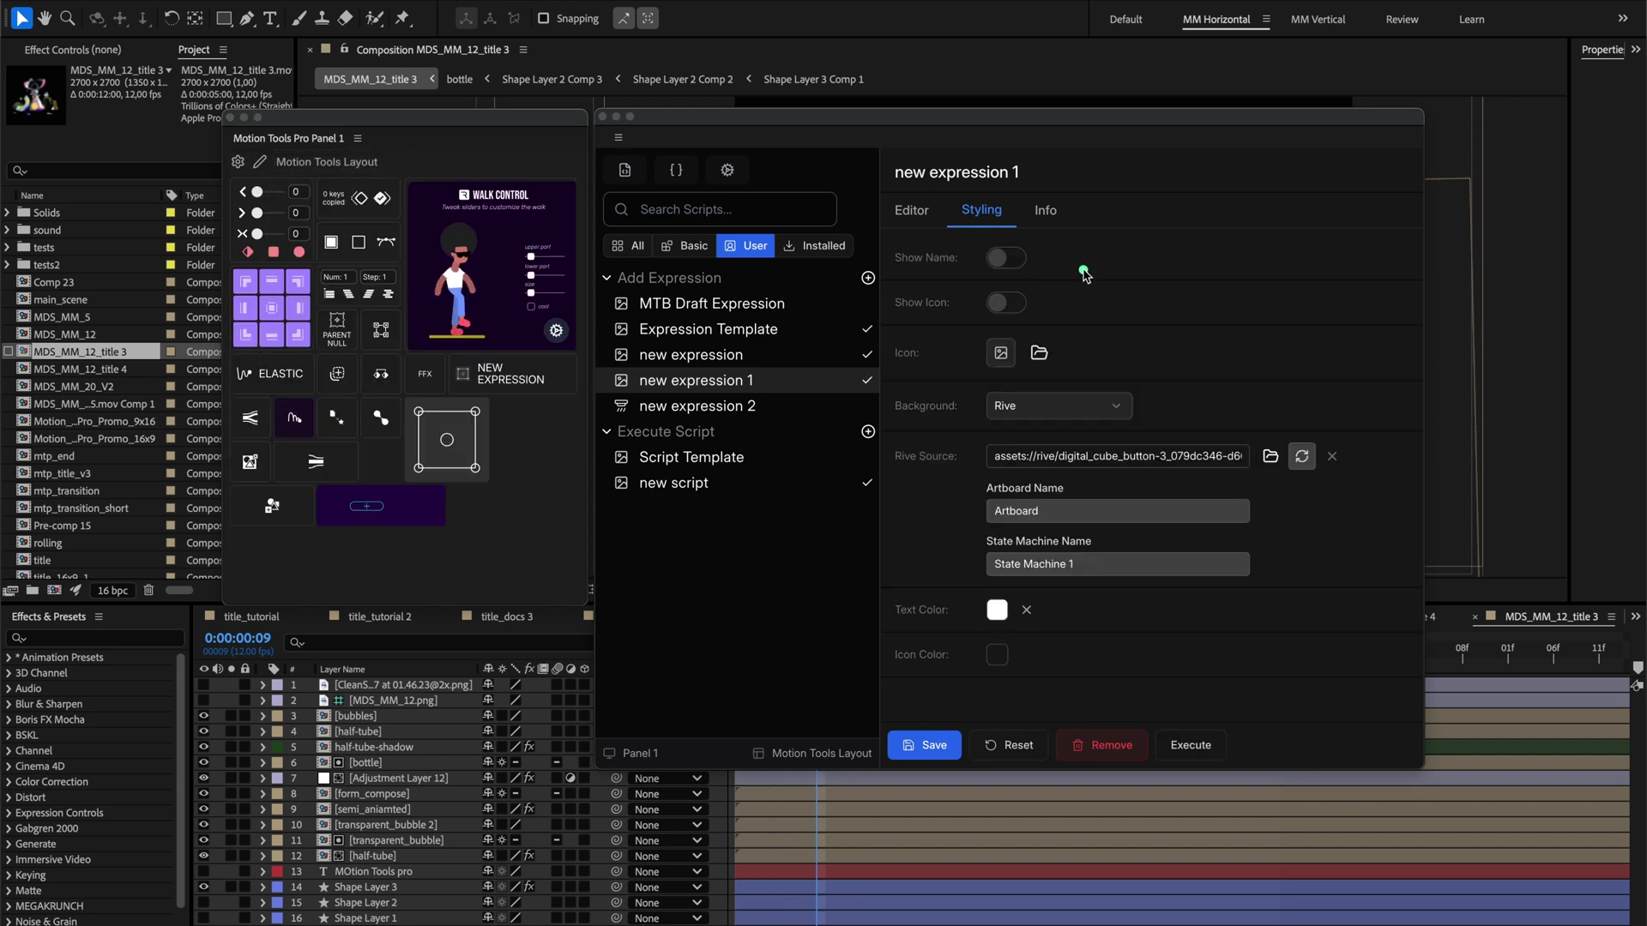
- Add new expression 2 to the layout and try the new tile
left_click(747, 410)
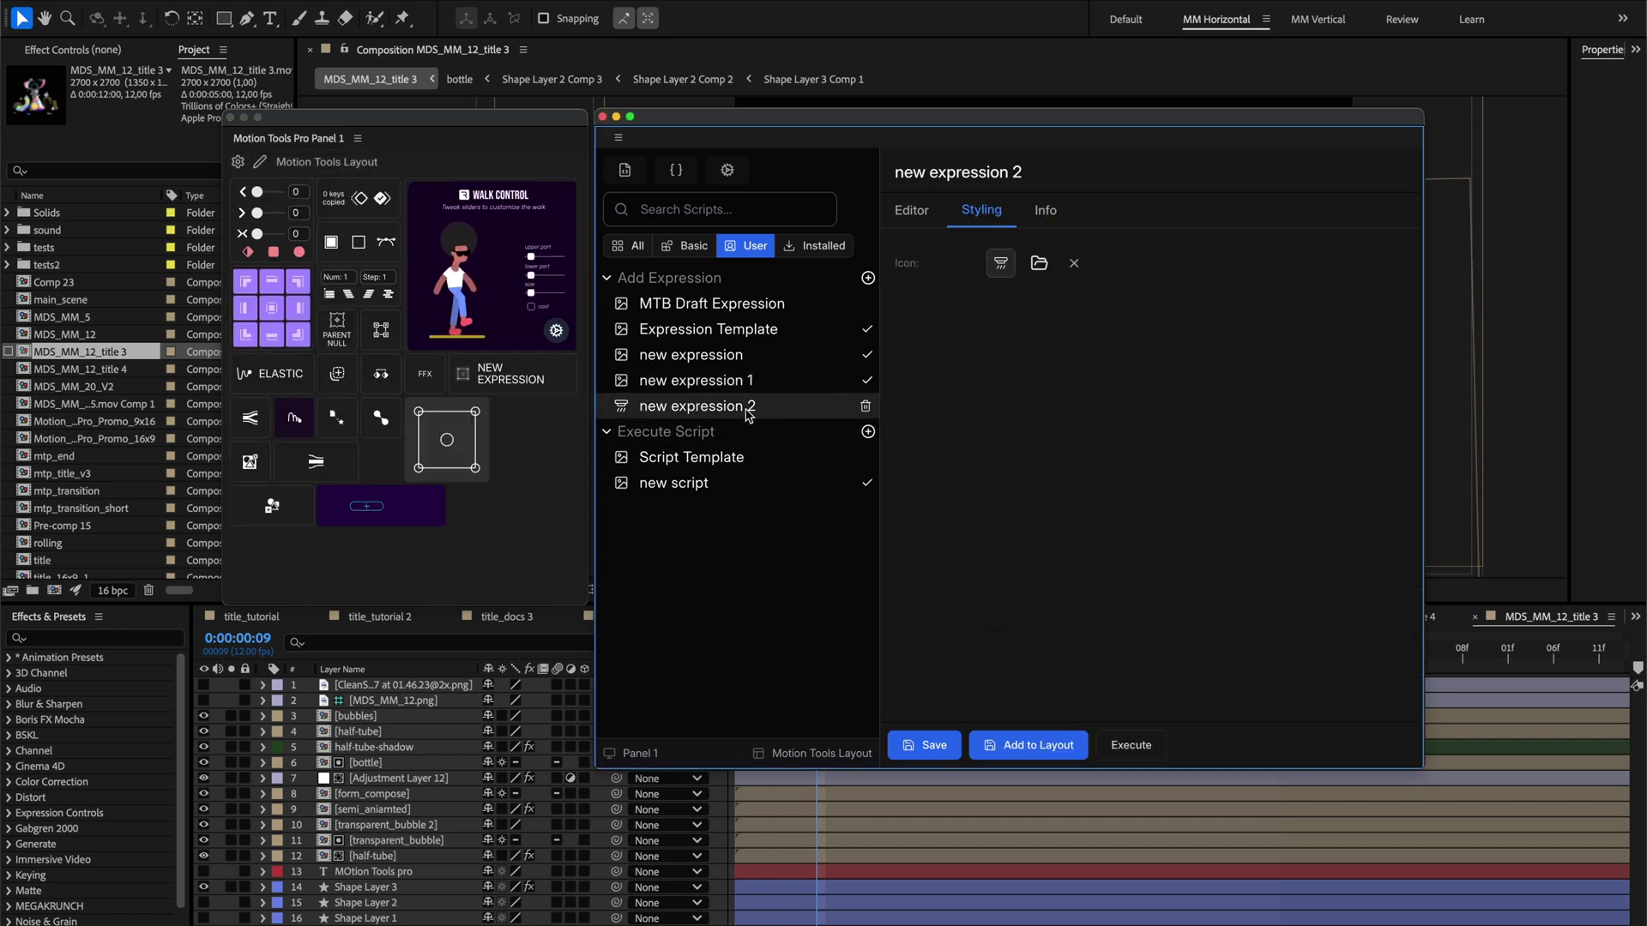
left_click(1027, 745)
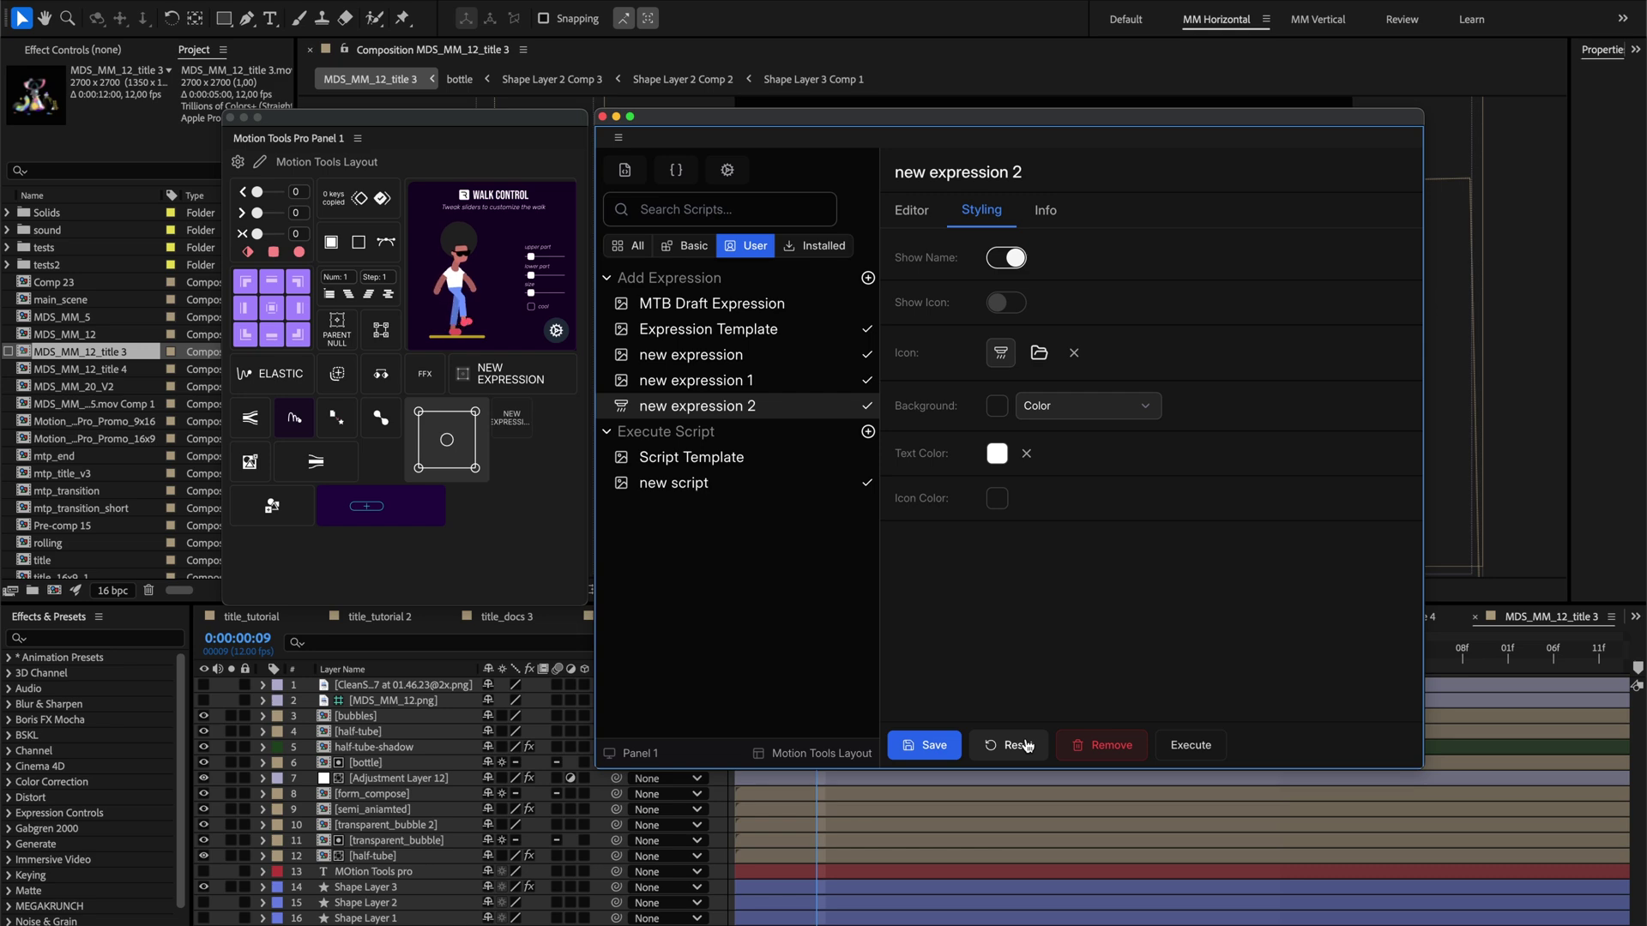
left_click(515, 423)
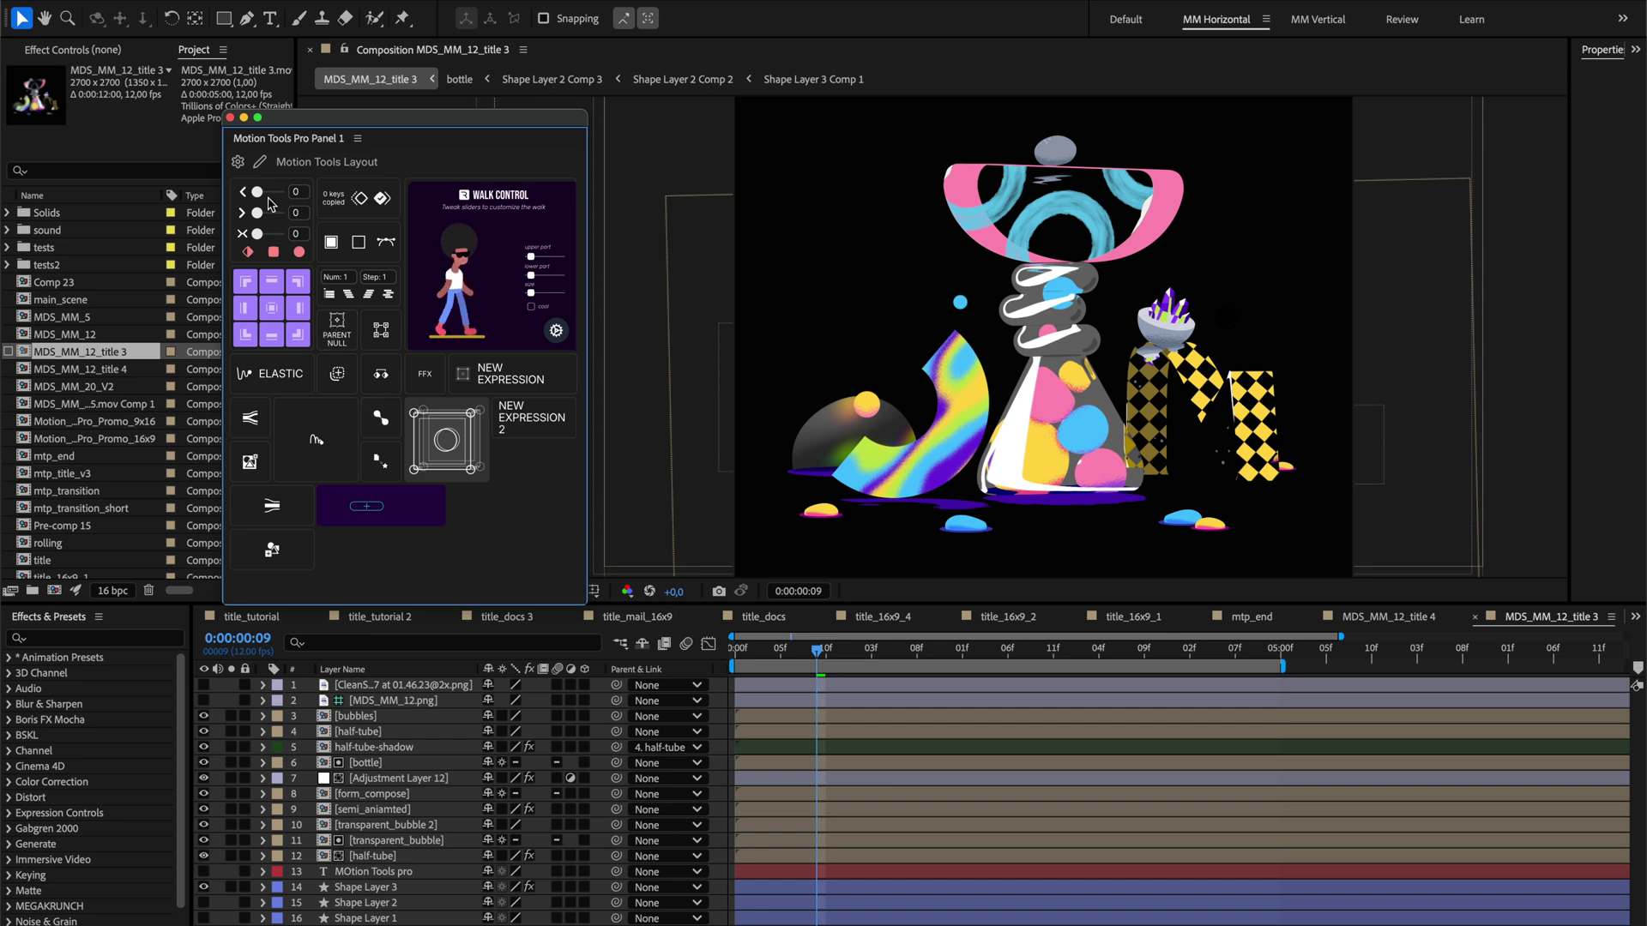
- Reopen the script settings via an empty slot's Content Settings, showing Bounce's options
left_click(237, 163)
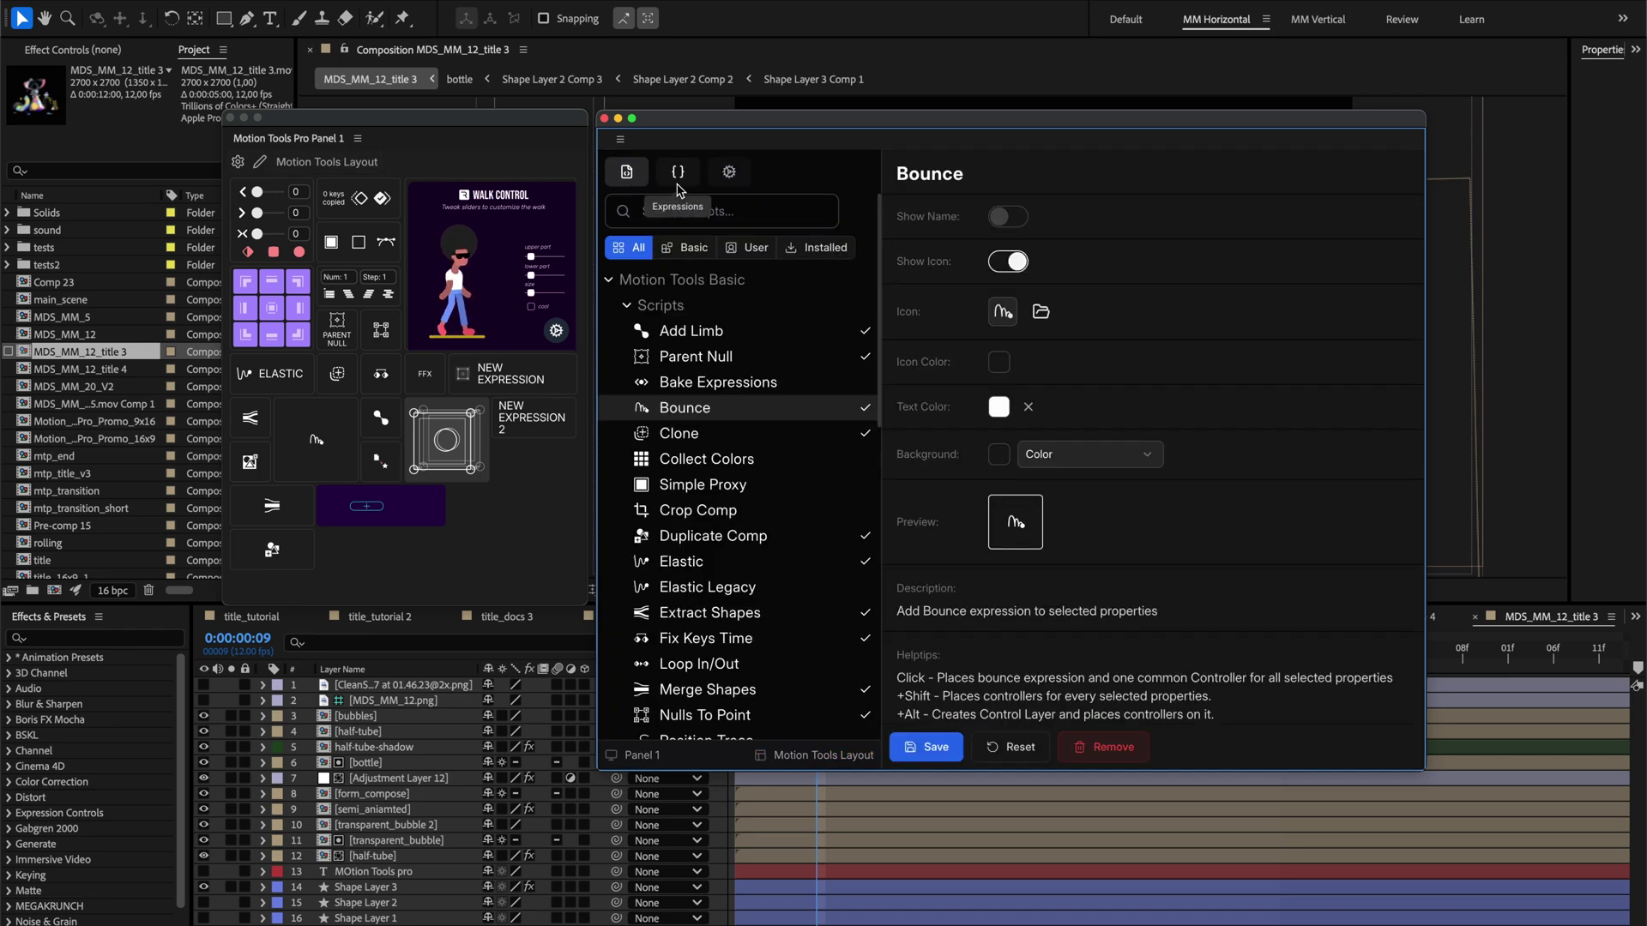
left_click(604, 119)
right_click(508, 456)
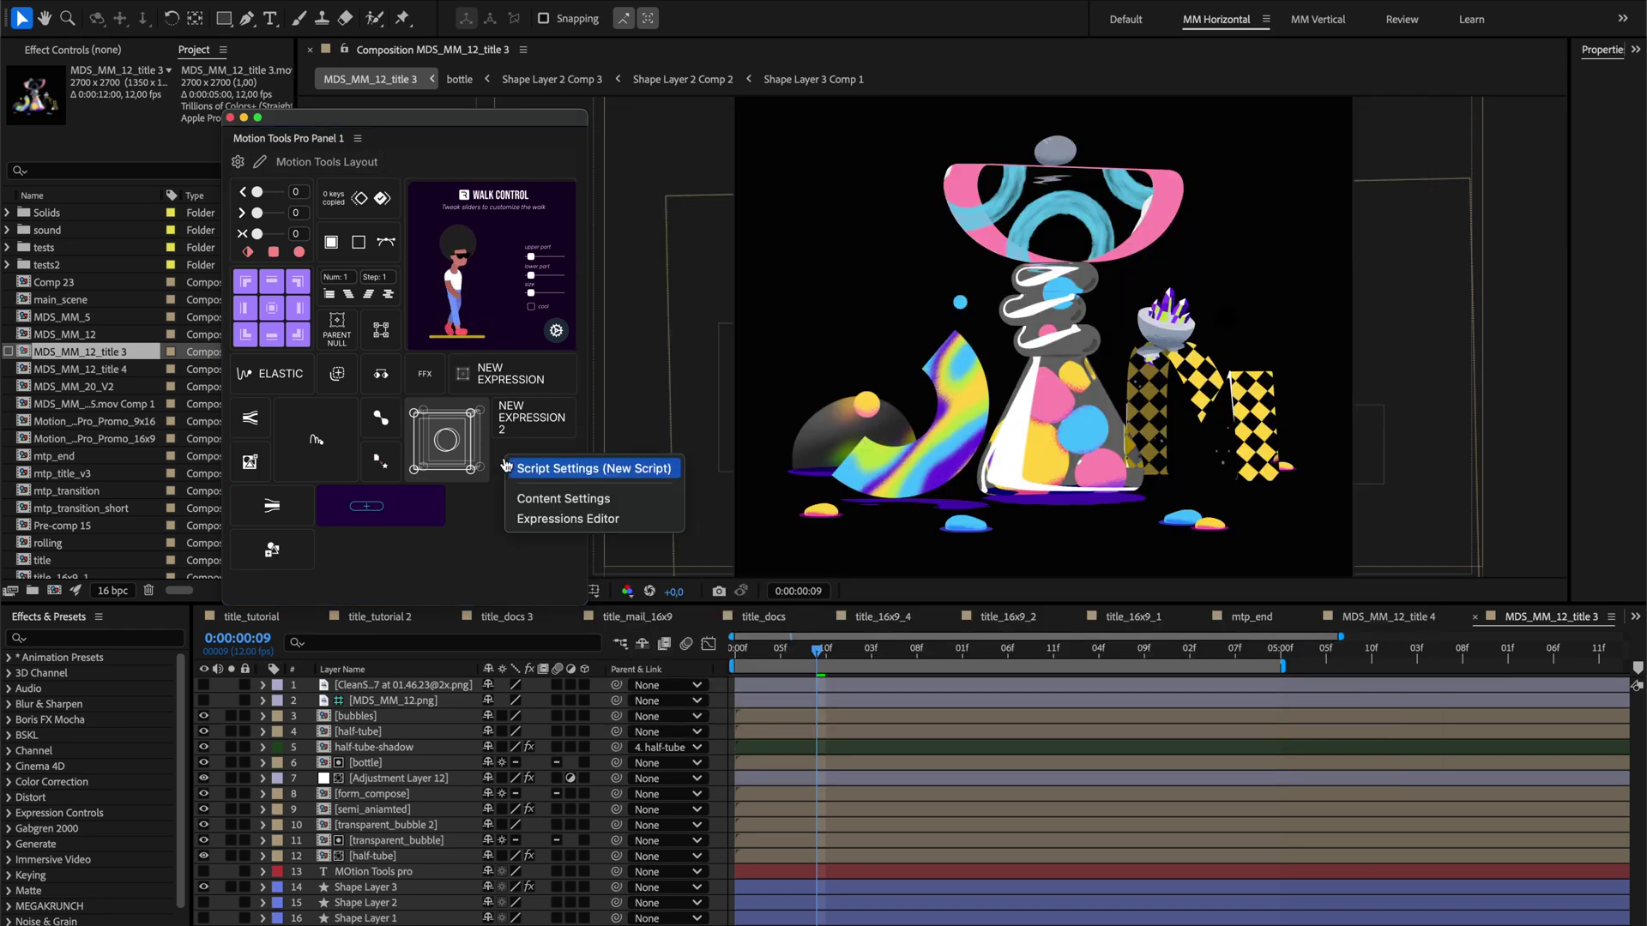
left_click(550, 506)
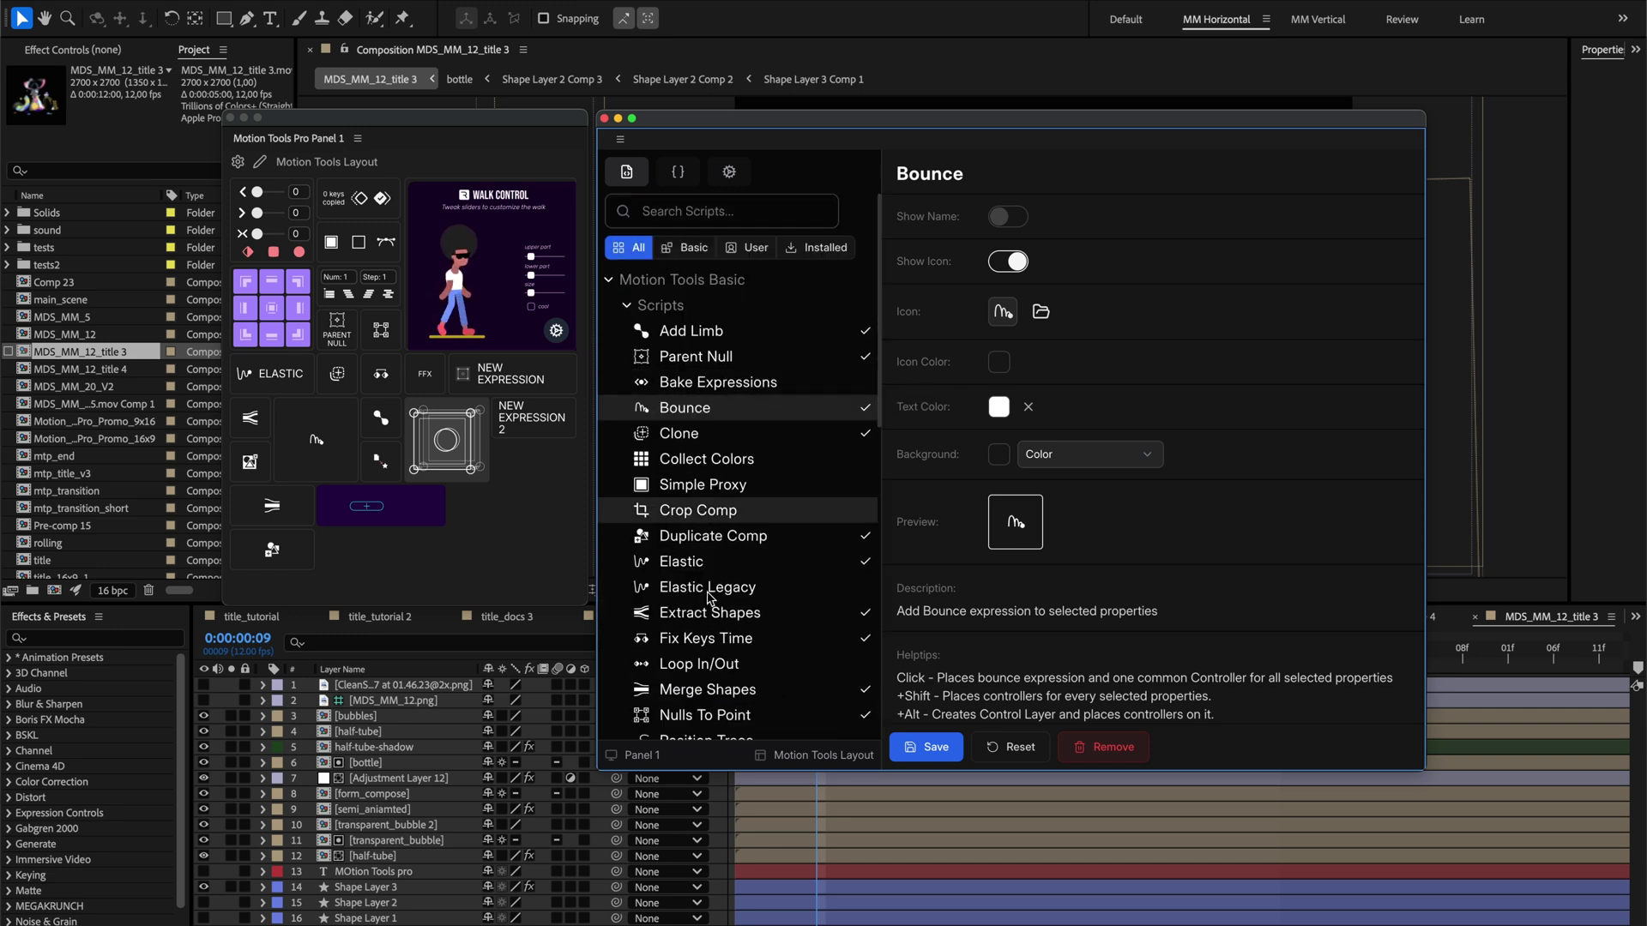
- Check the Panel and Layout selectors at the bottom of the settings window
left_click(639, 757)
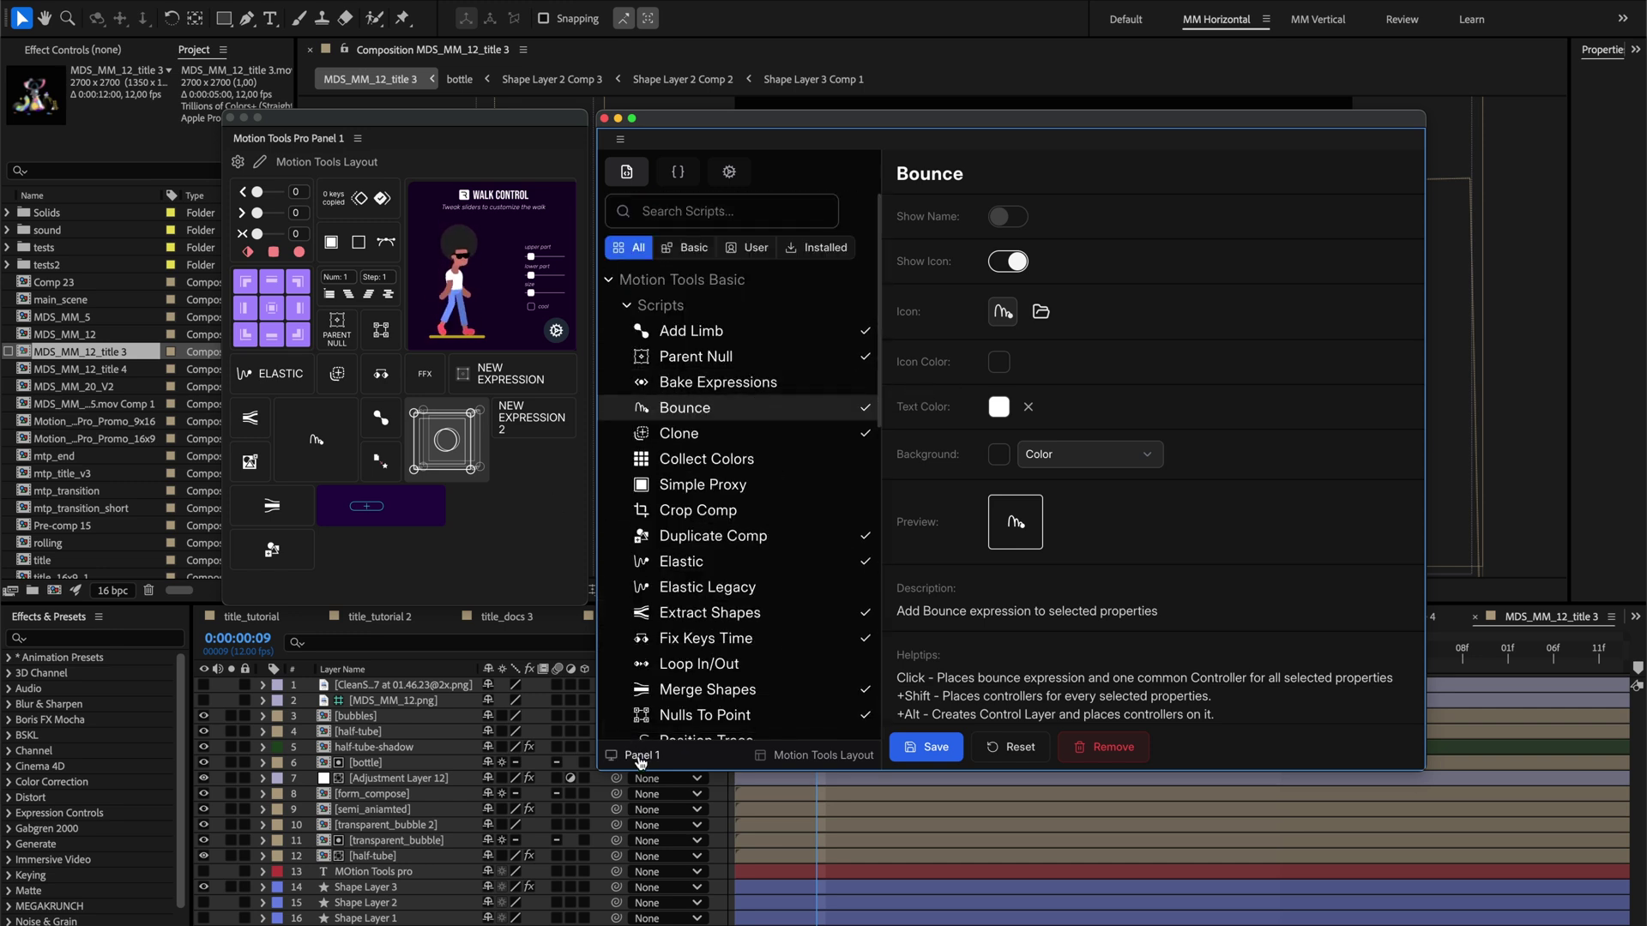
left_click(819, 758)
left_click(819, 760)
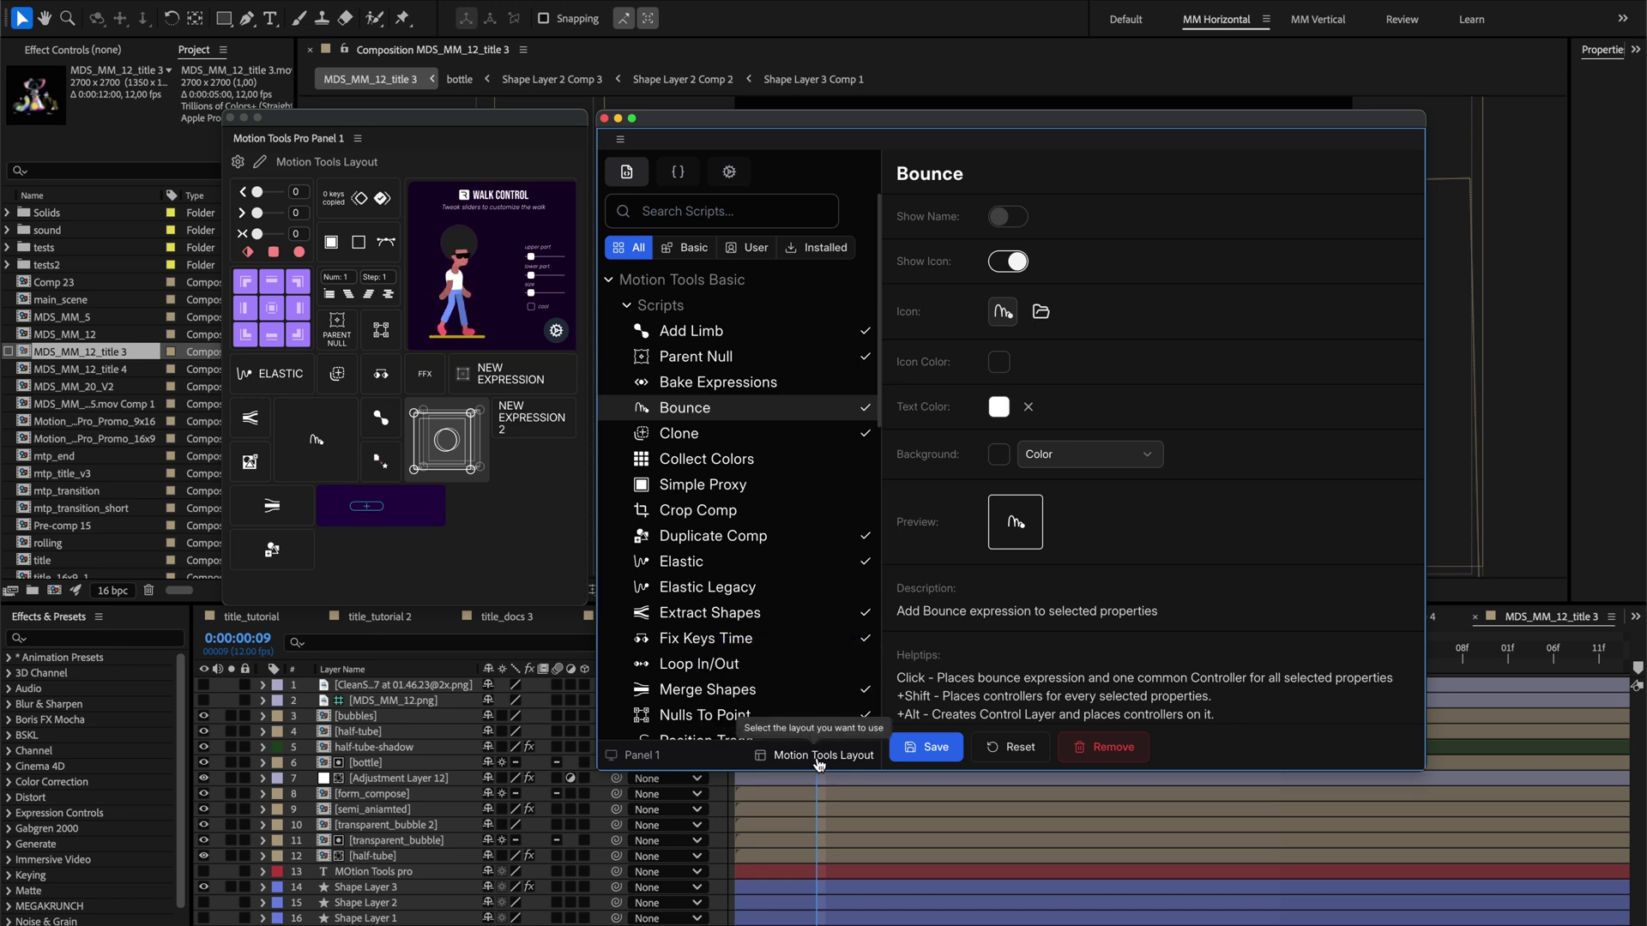
- Step through Clone, Bake Expressions, Collect Colors and Crop Comp to Elastic's styling settings
left_click(682, 434)
left_click(697, 383)
left_click(704, 459)
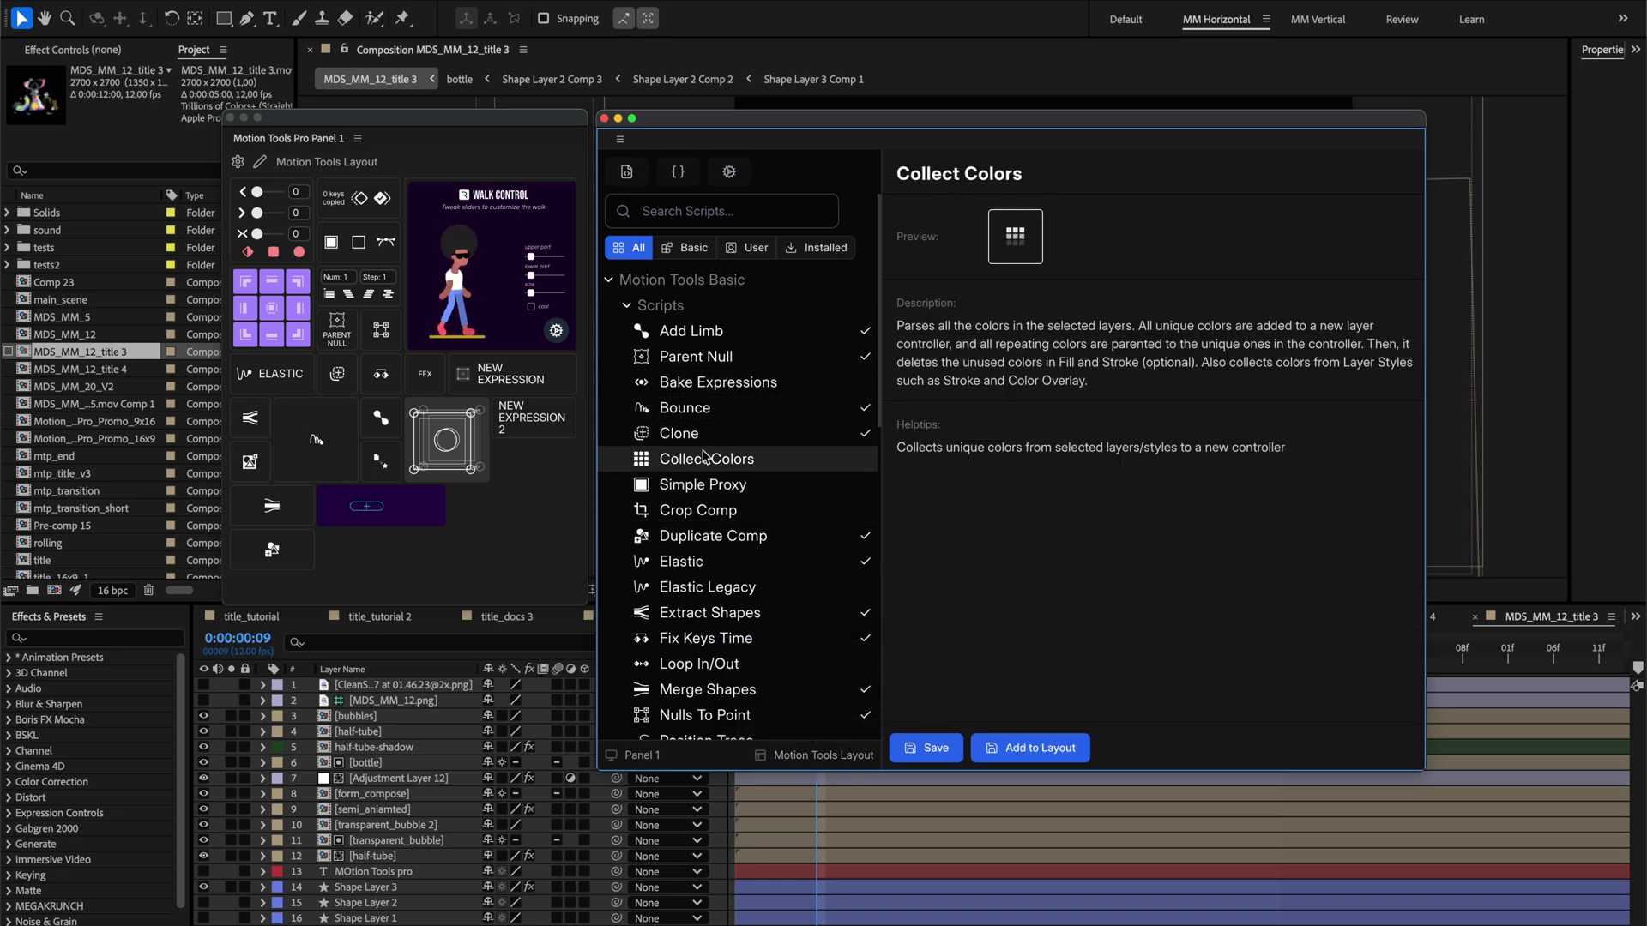
left_click(712, 510)
left_click(717, 562)
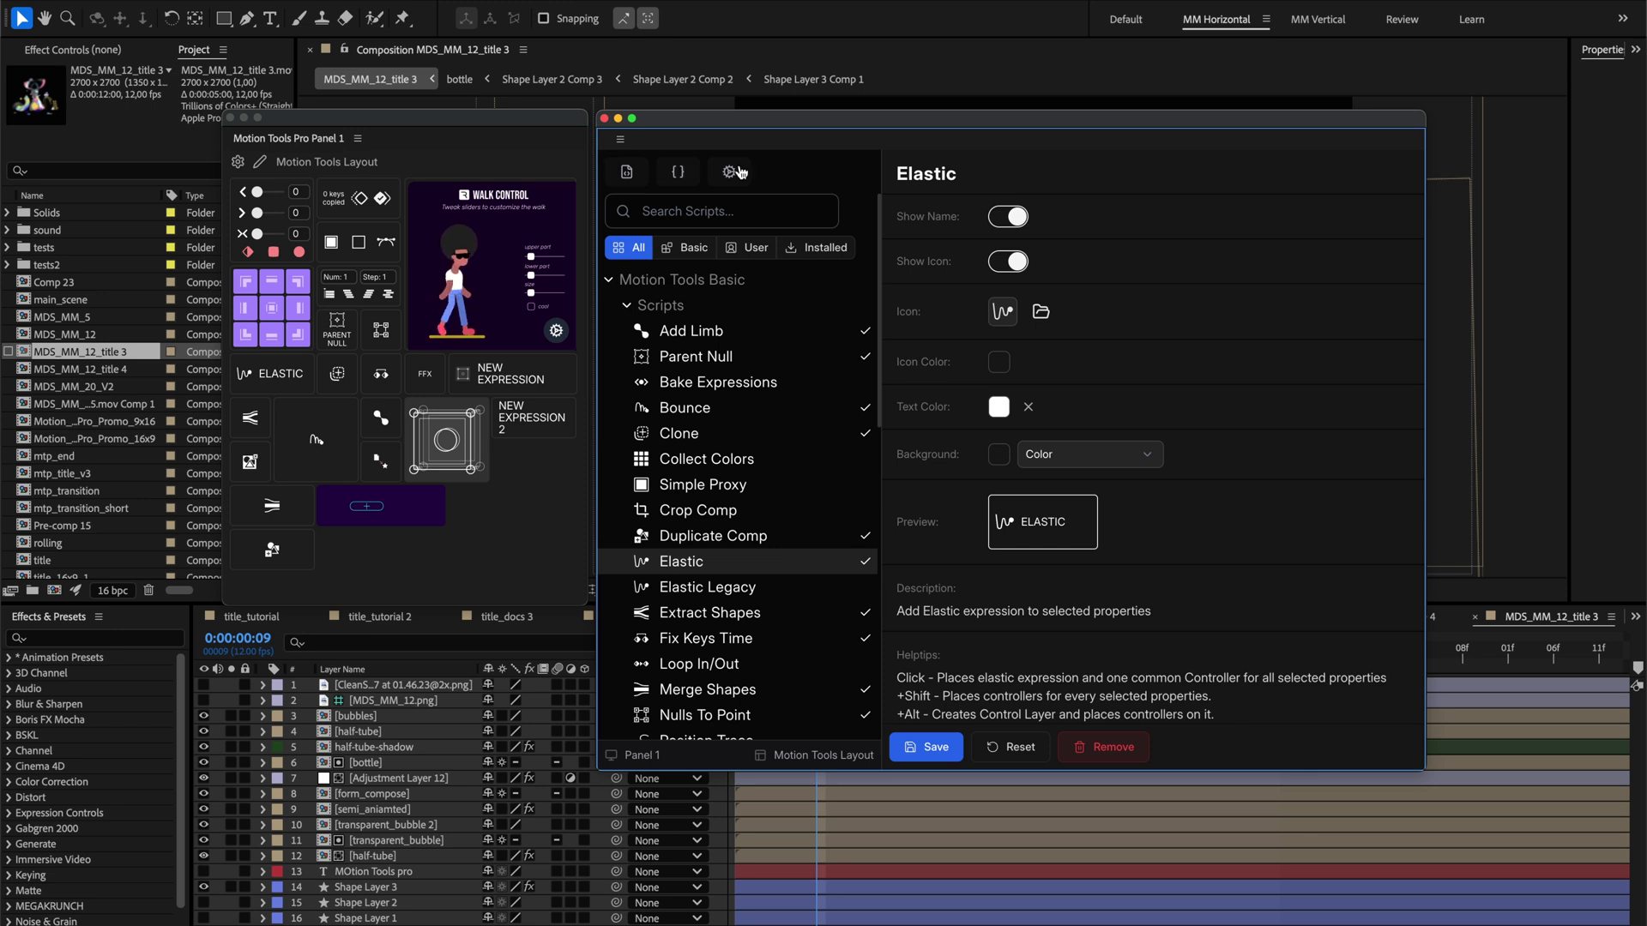
mouse_move(1051, 191)
left_mouse_down()
mouse_move(1023, 172)
mouse_move(888, 410)
mouse_move(1112, 276)
mouse_move(986, 201)
left_mouse_up()
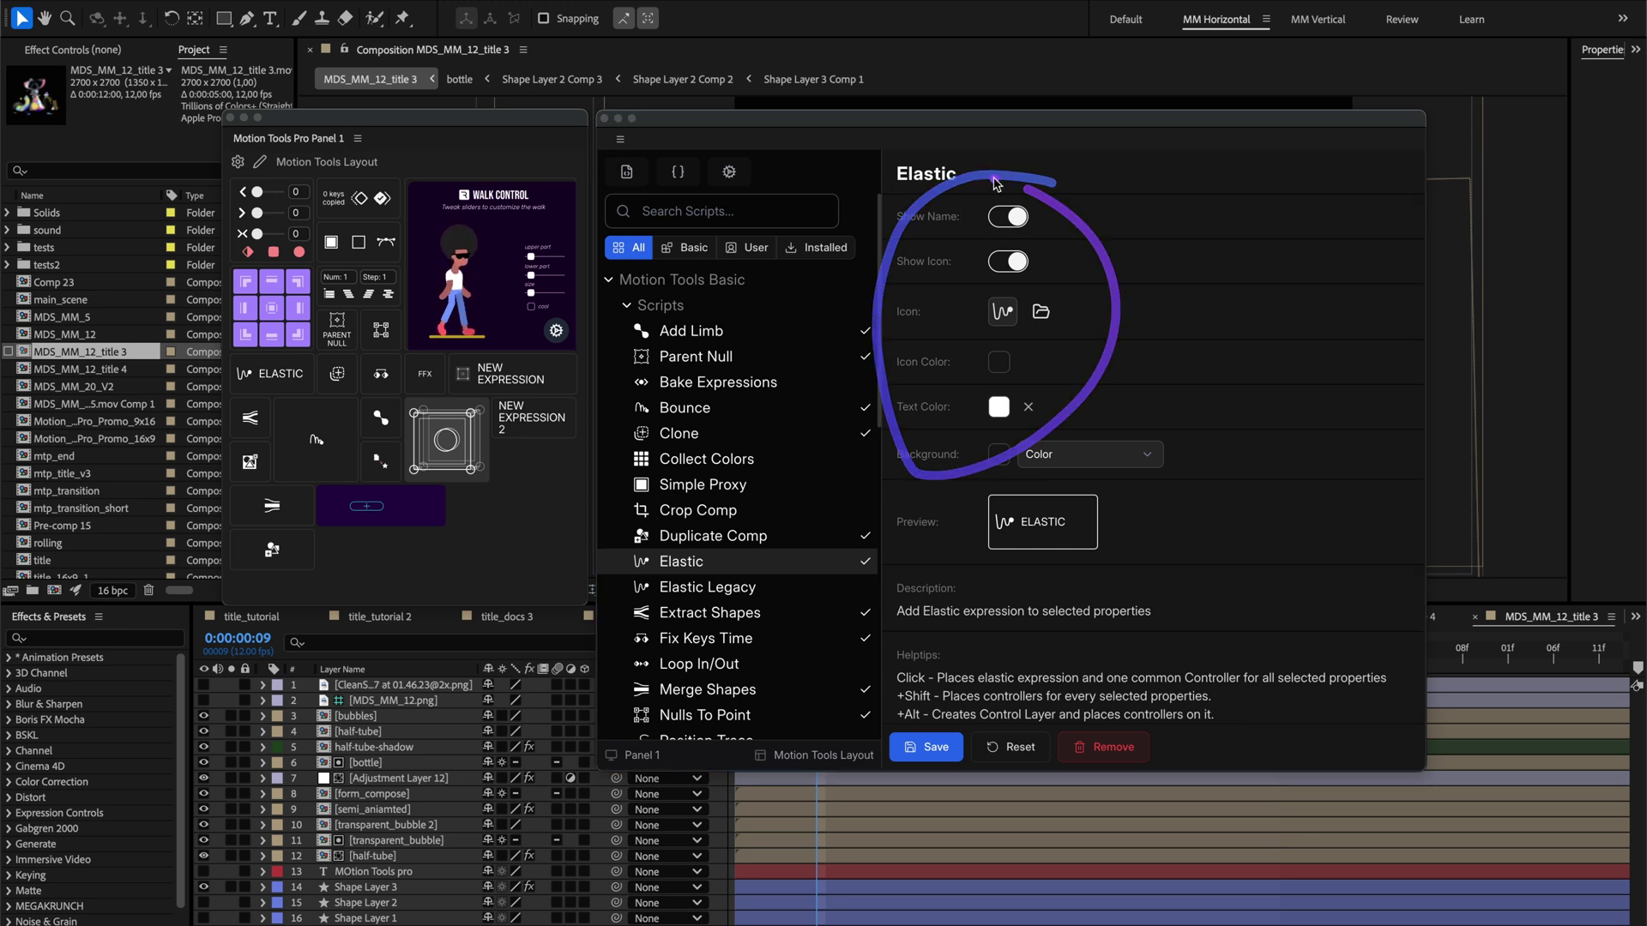
key("Escape")
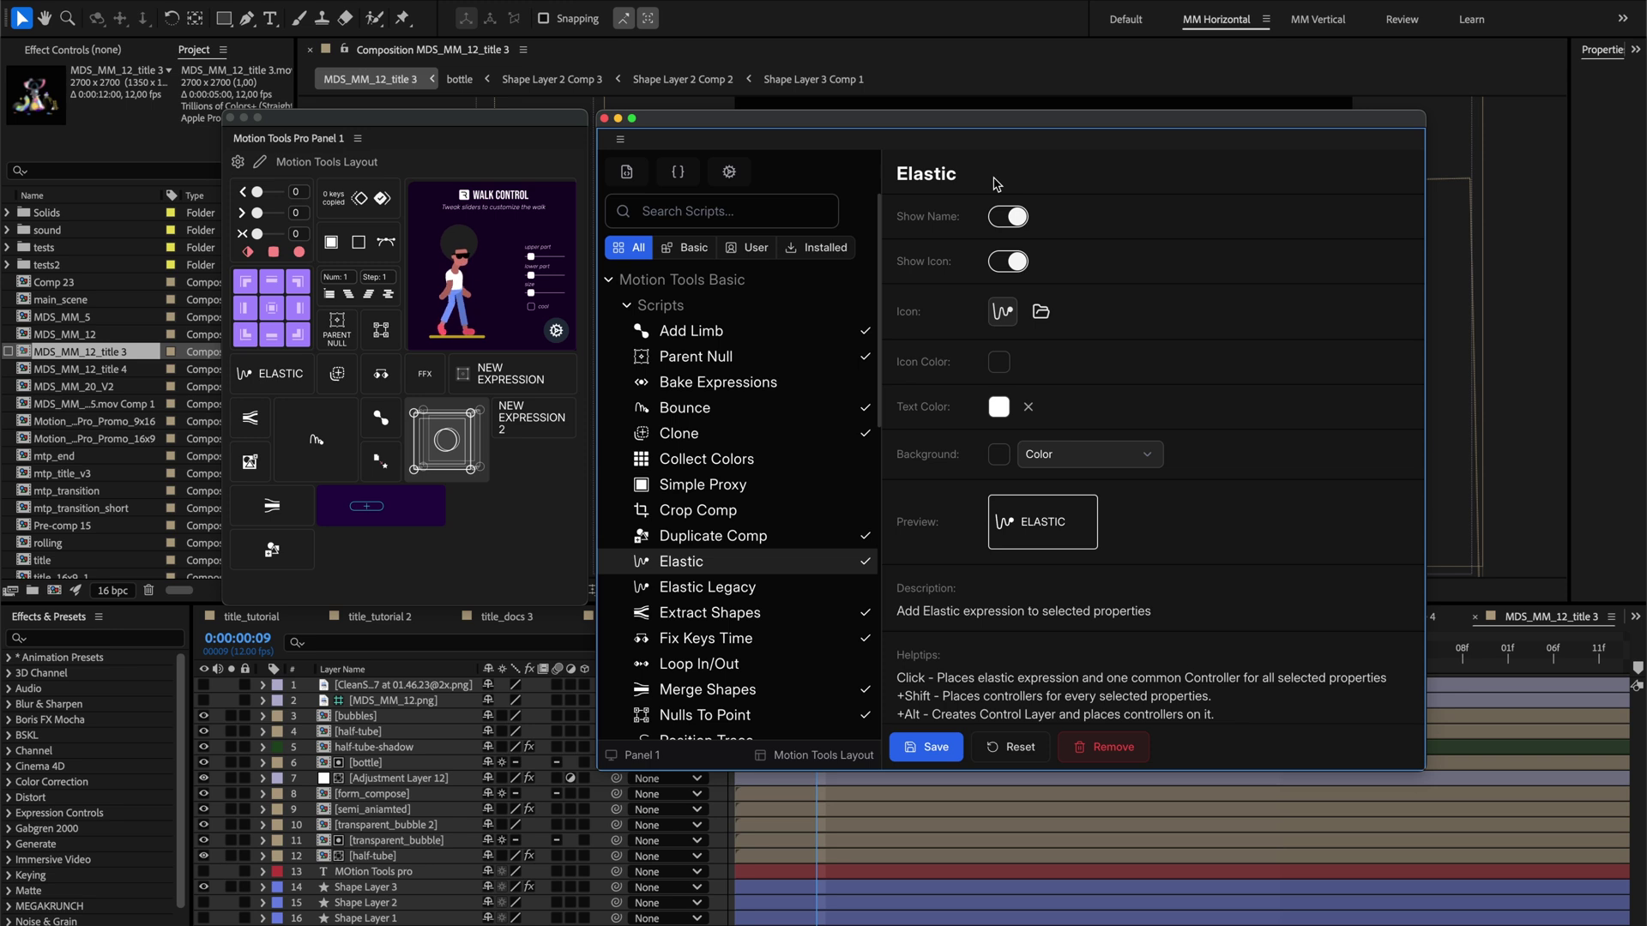
right_click(378, 424)
- Open the Bounce tile's script settings and save a red background colour
left_click(407, 426)
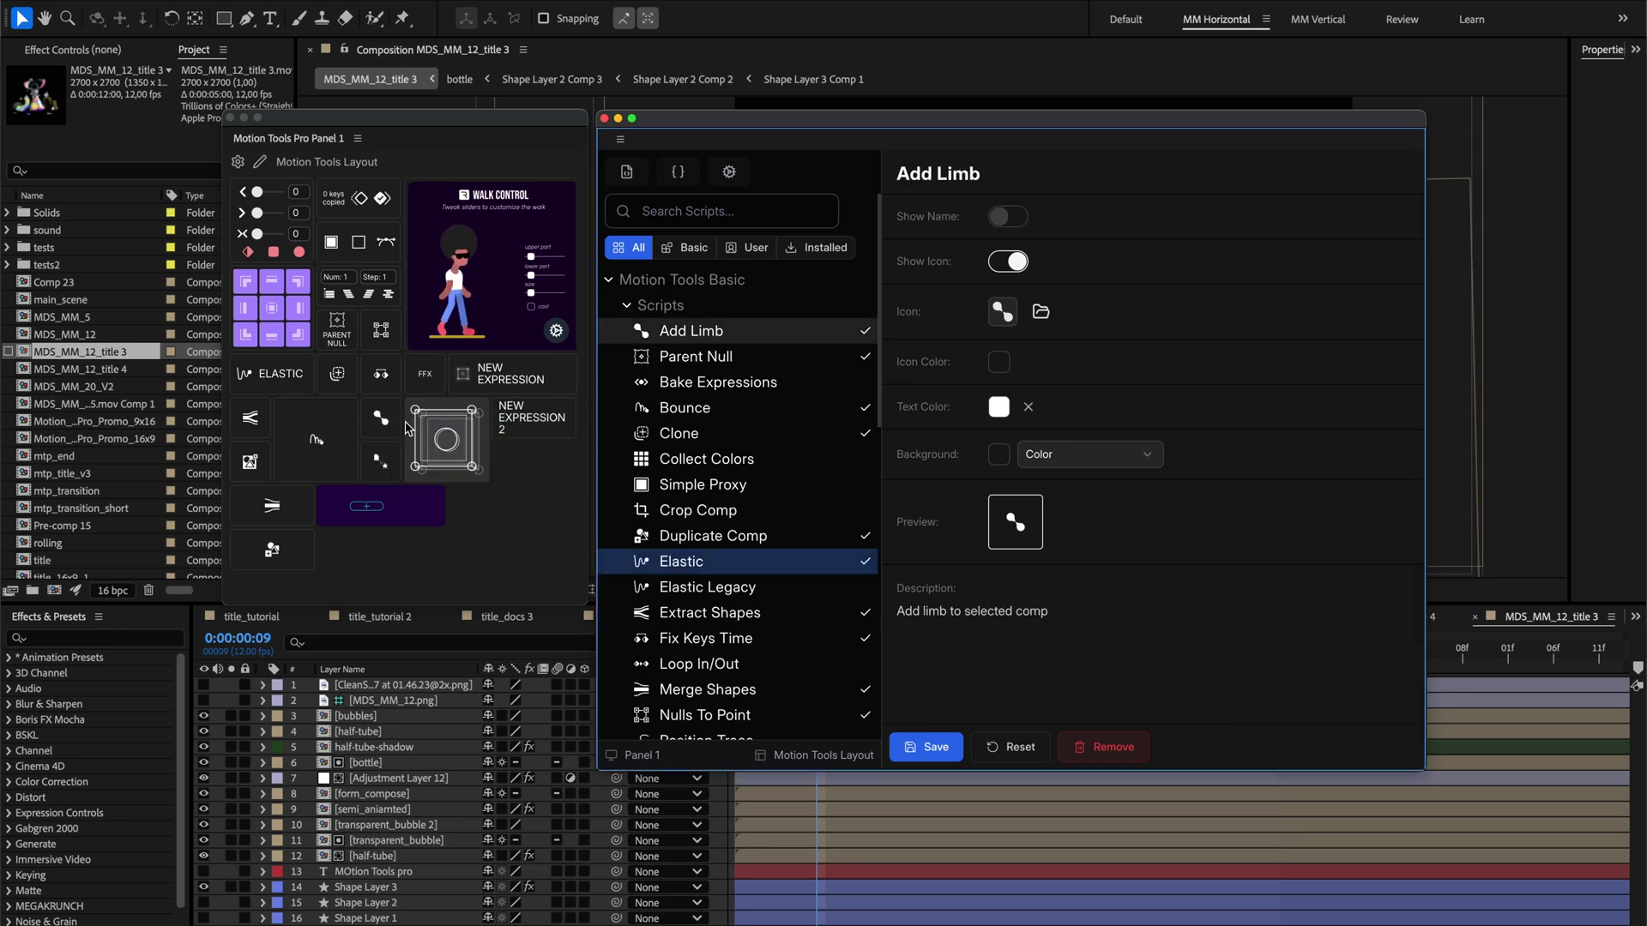
right_click(315, 439)
left_click(325, 439)
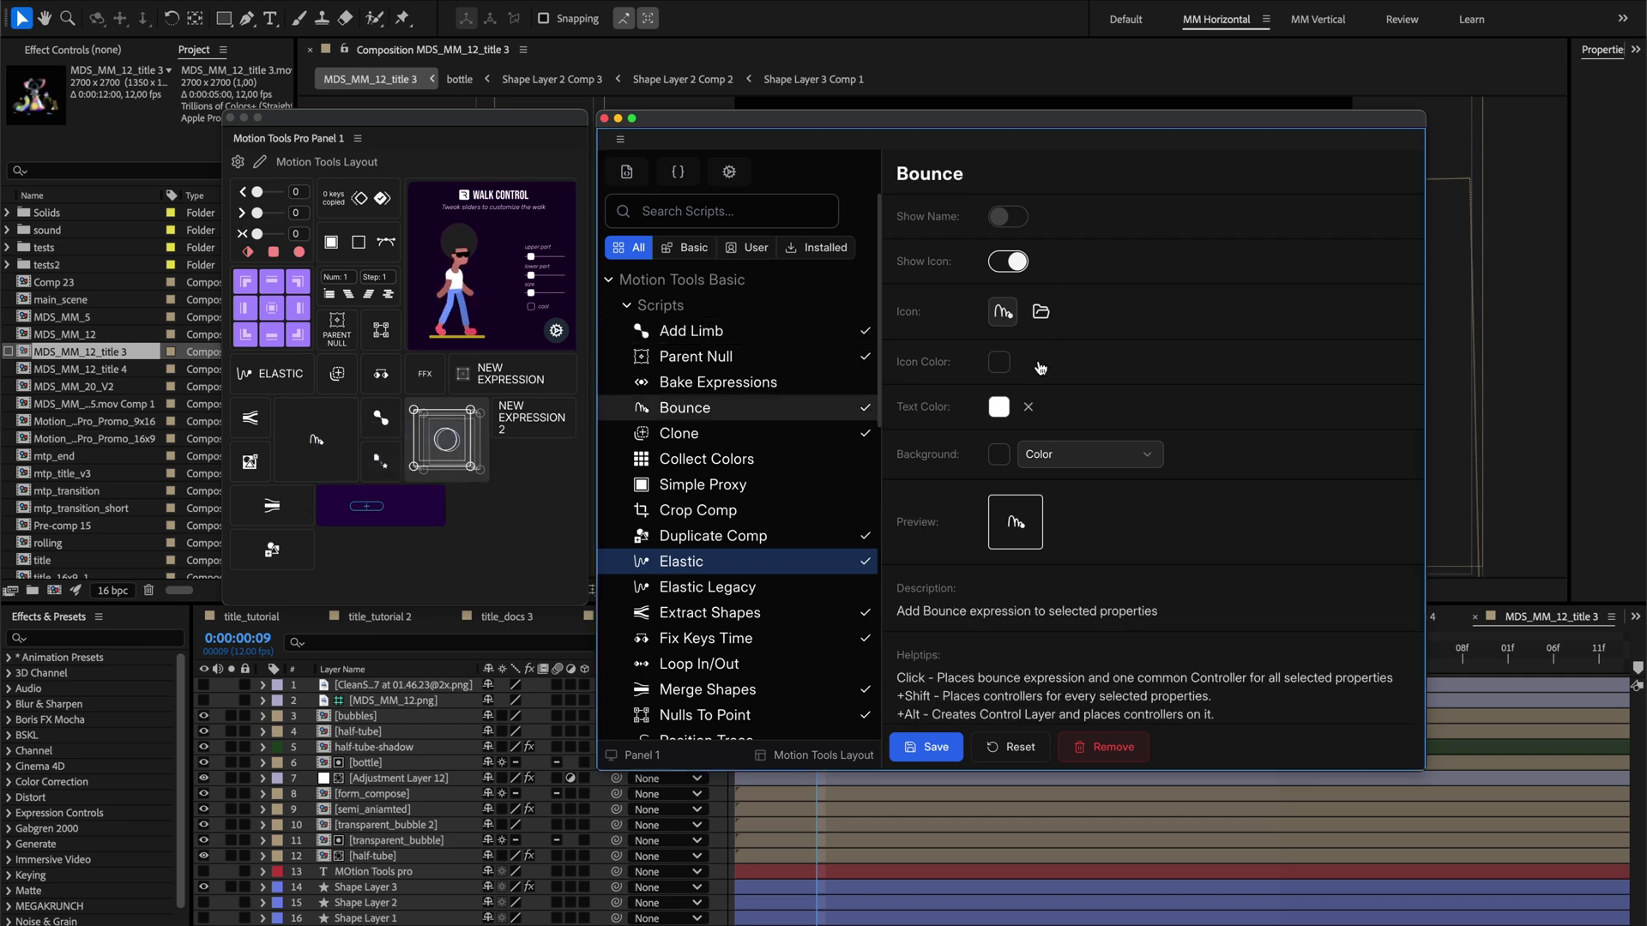
left_click(998, 454)
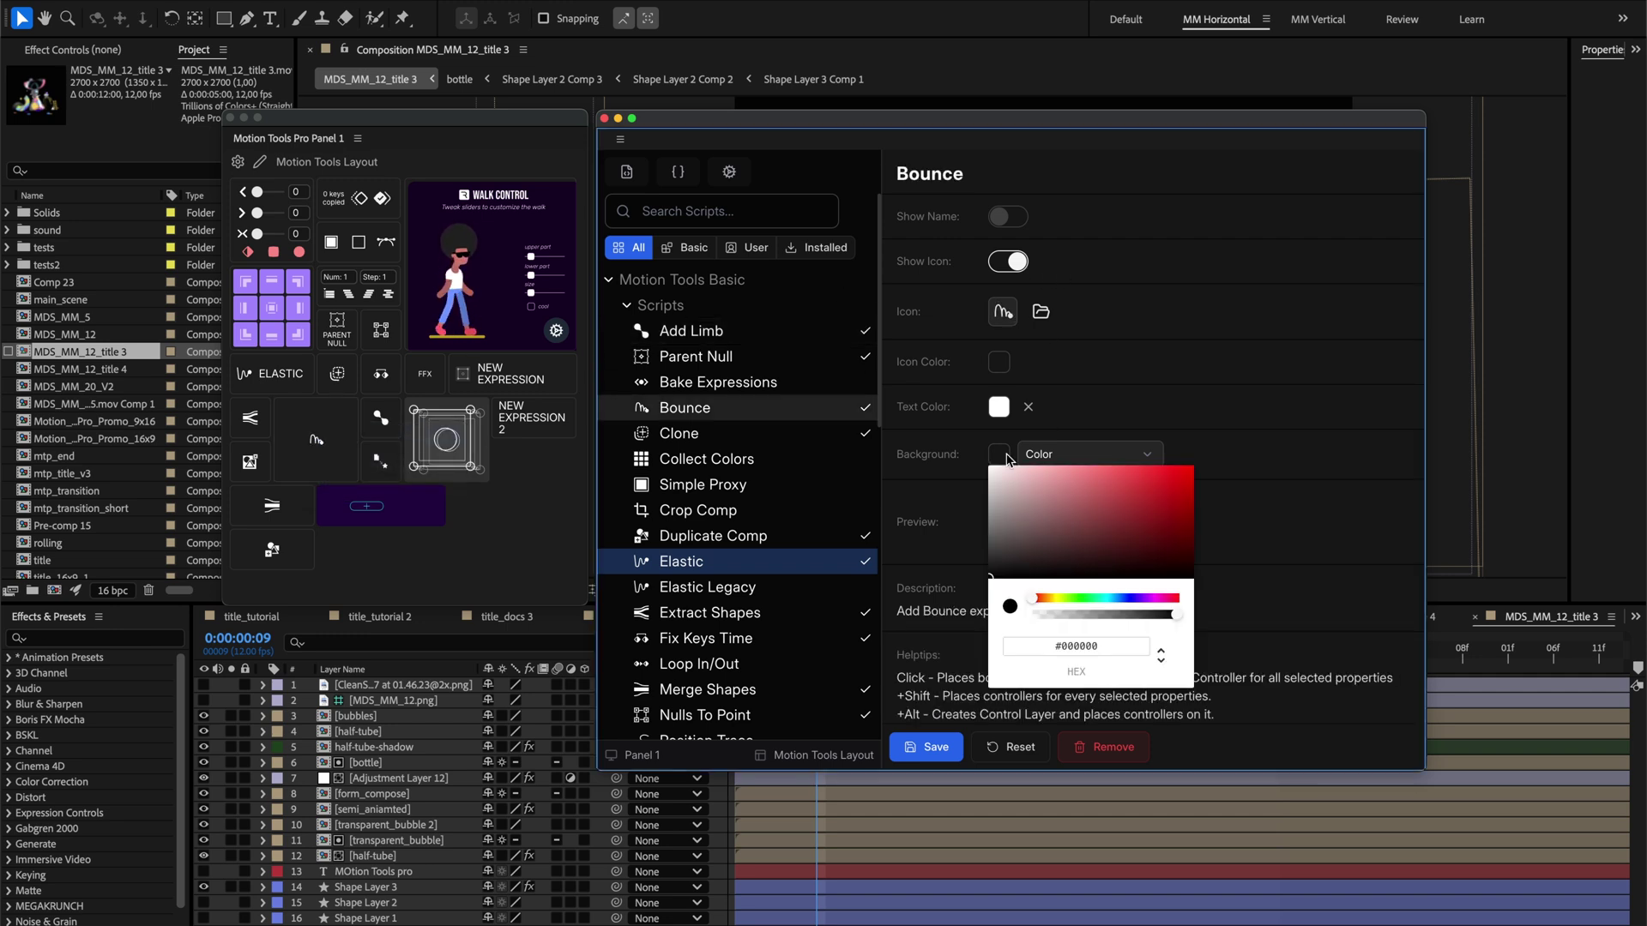
left_click(1109, 498)
left_click(1225, 497)
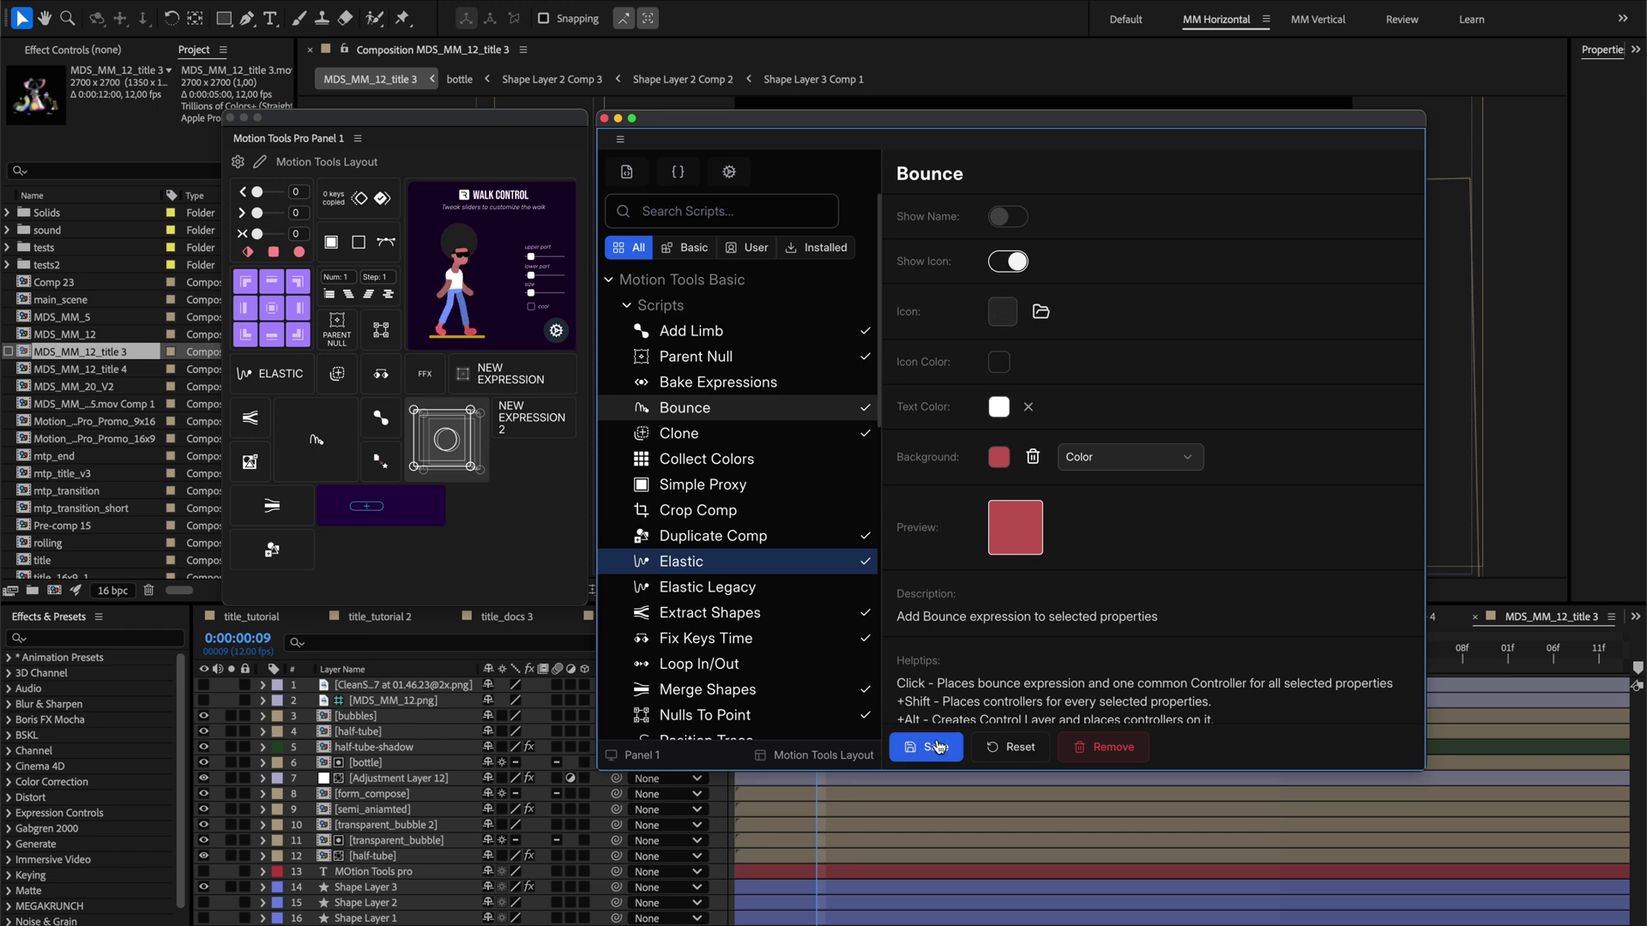
left_click(938, 737)
- Change Bounce's background to dark red #580D0D as a gradient and save
left_click(1109, 461)
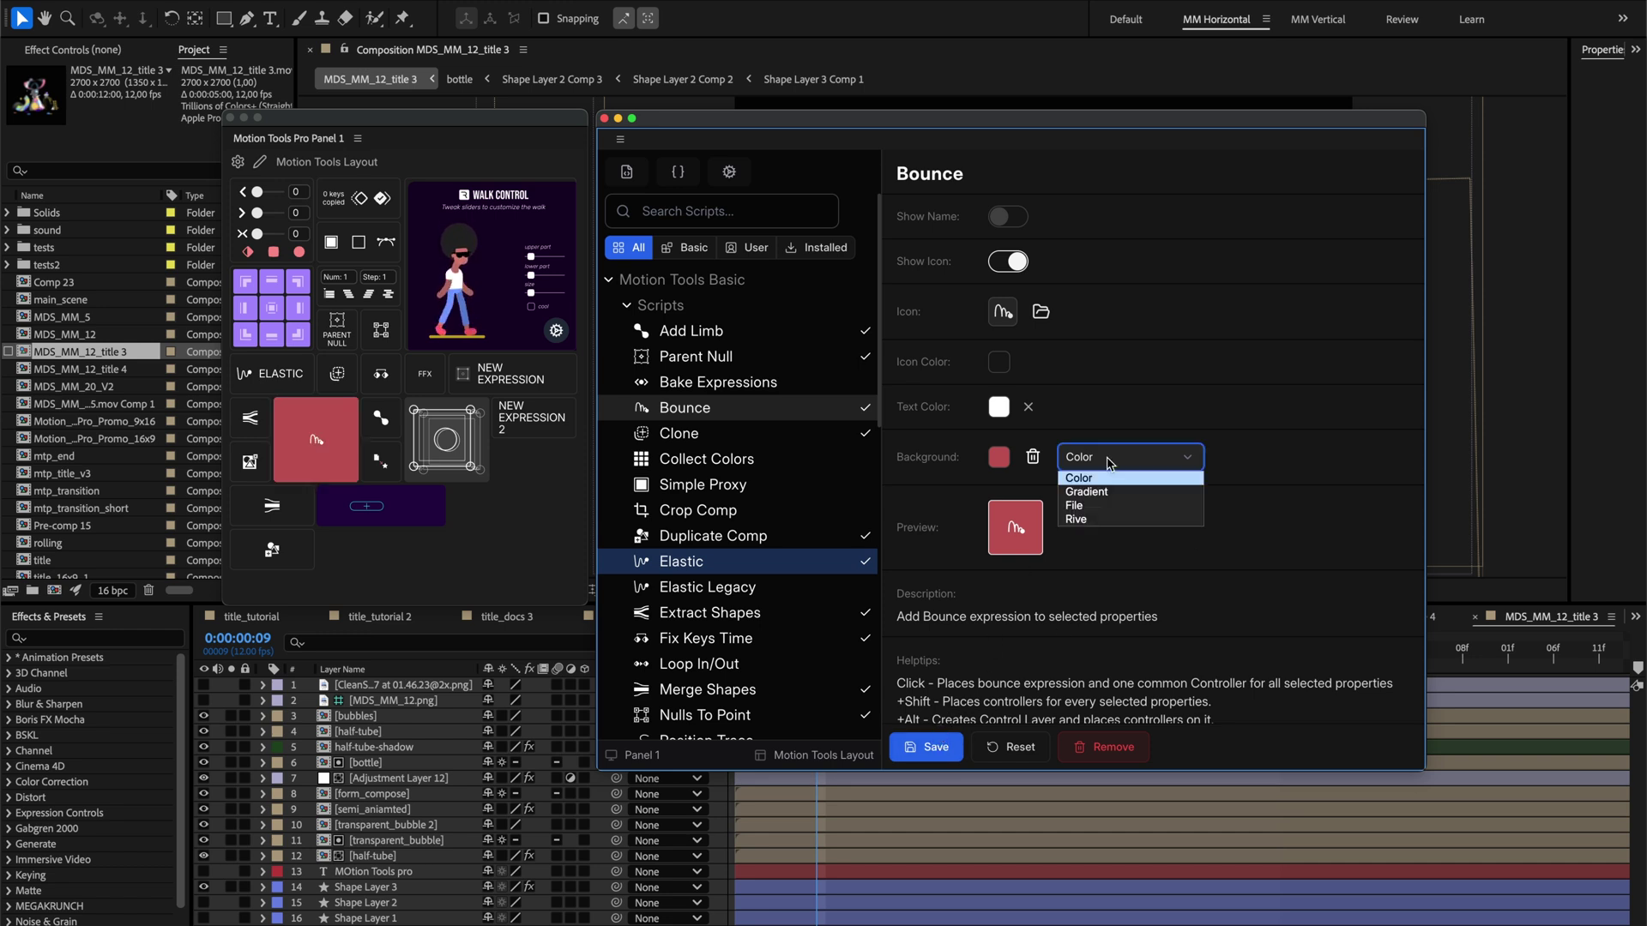
left_click(1095, 477)
left_click(997, 459)
left_click(1163, 542)
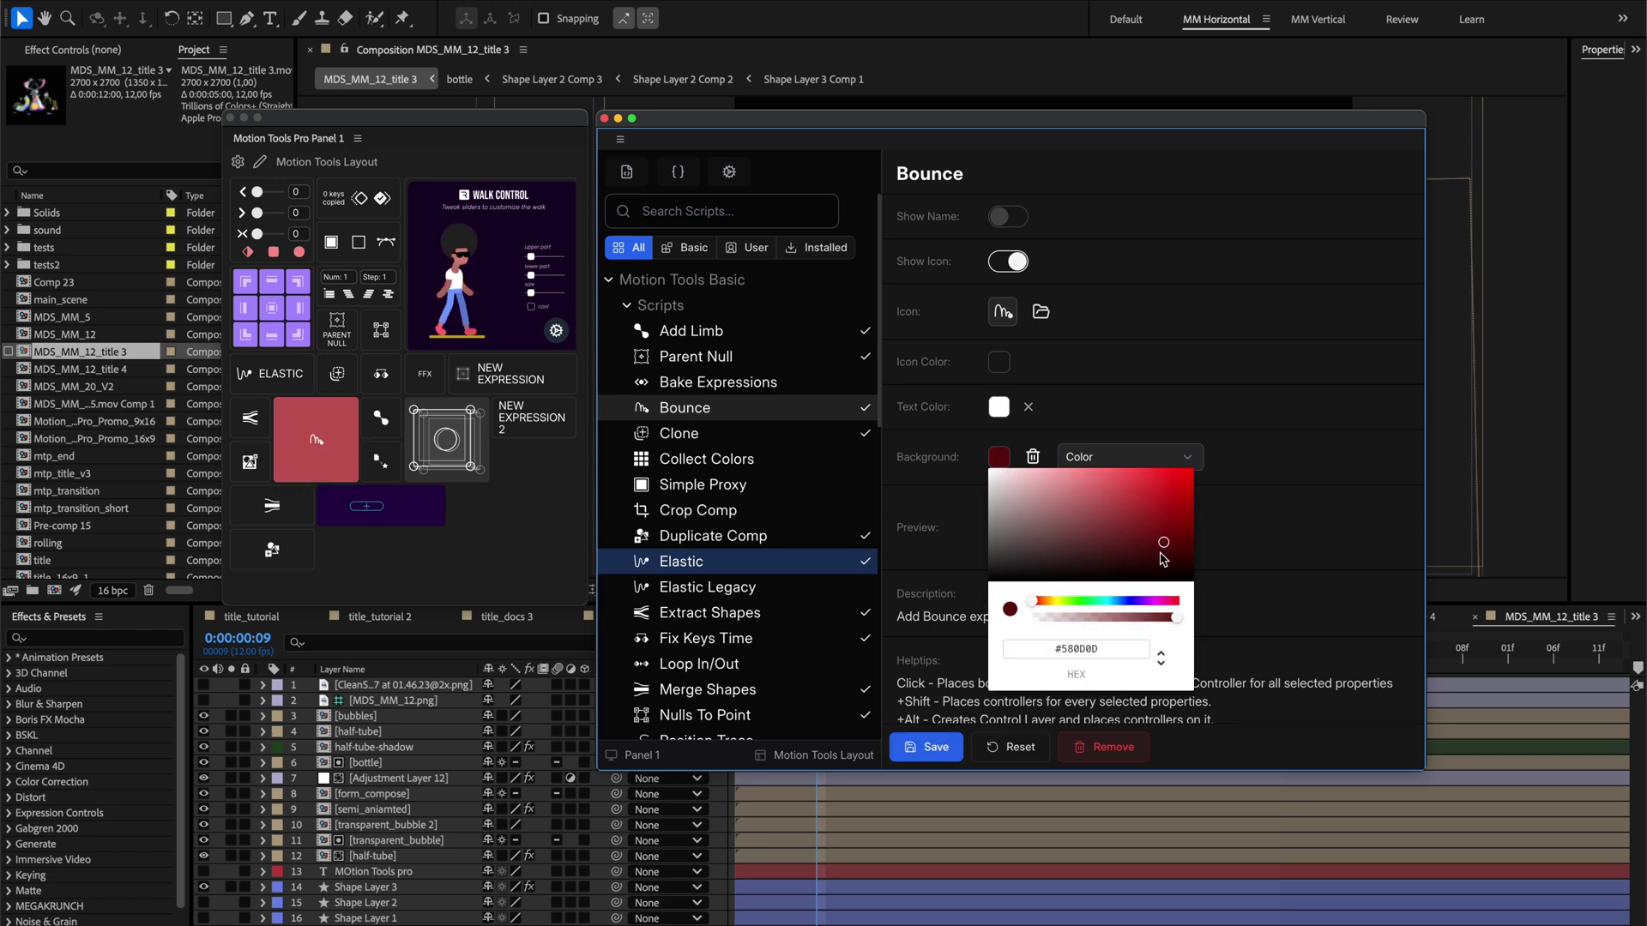
left_click(952, 751)
left_click(1098, 463)
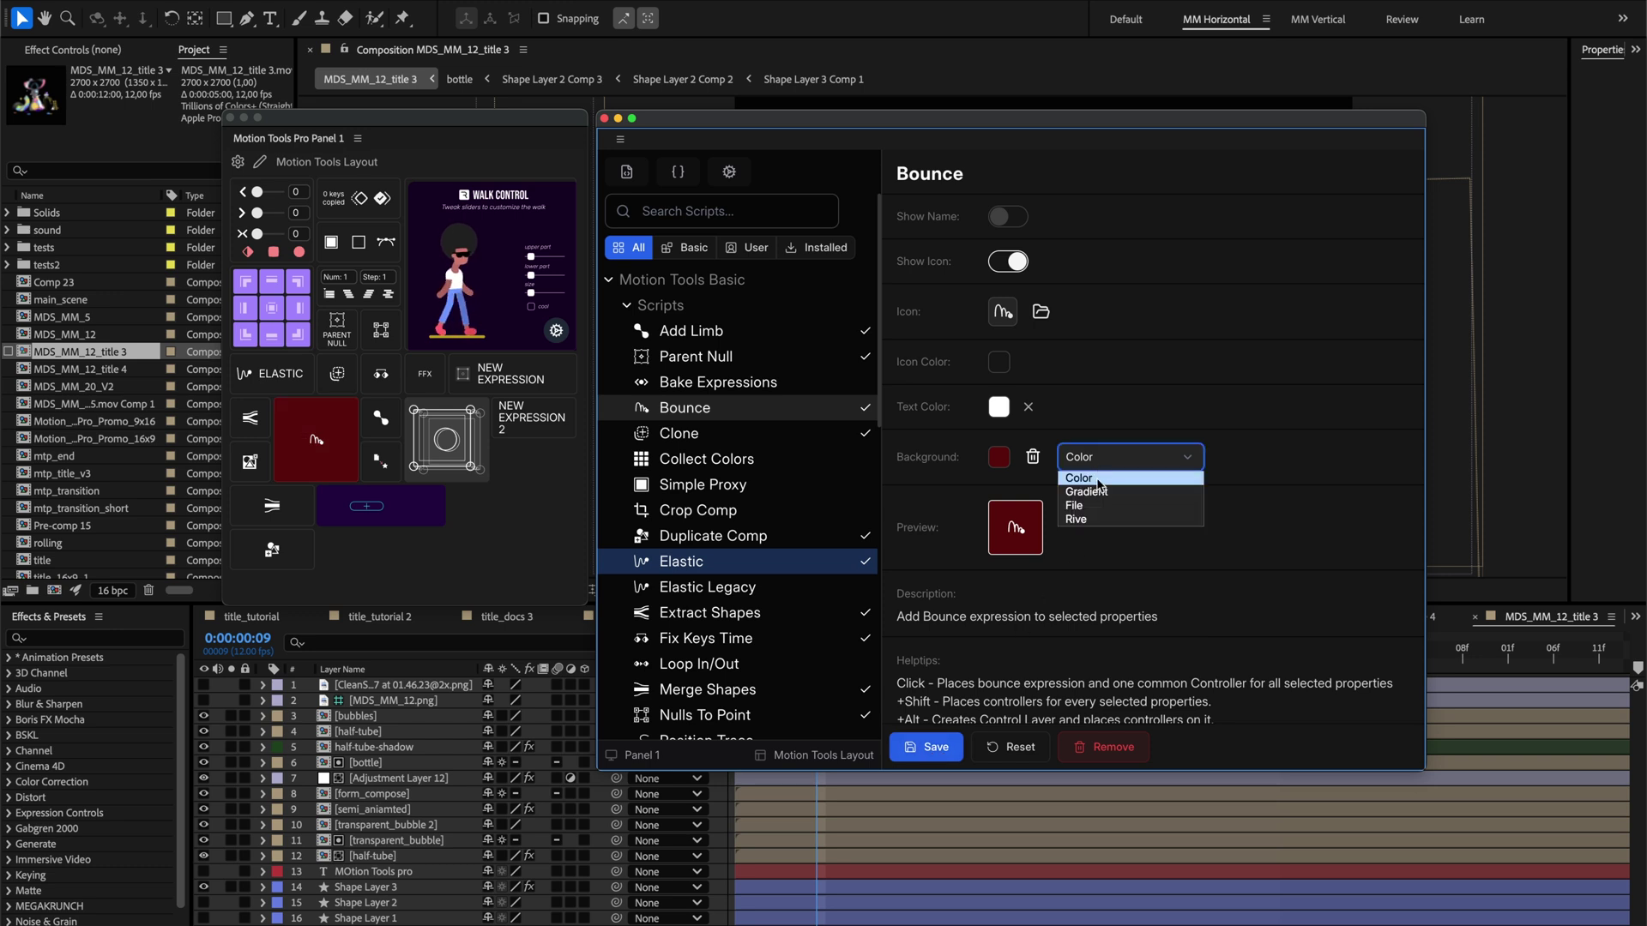
left_click(1097, 492)
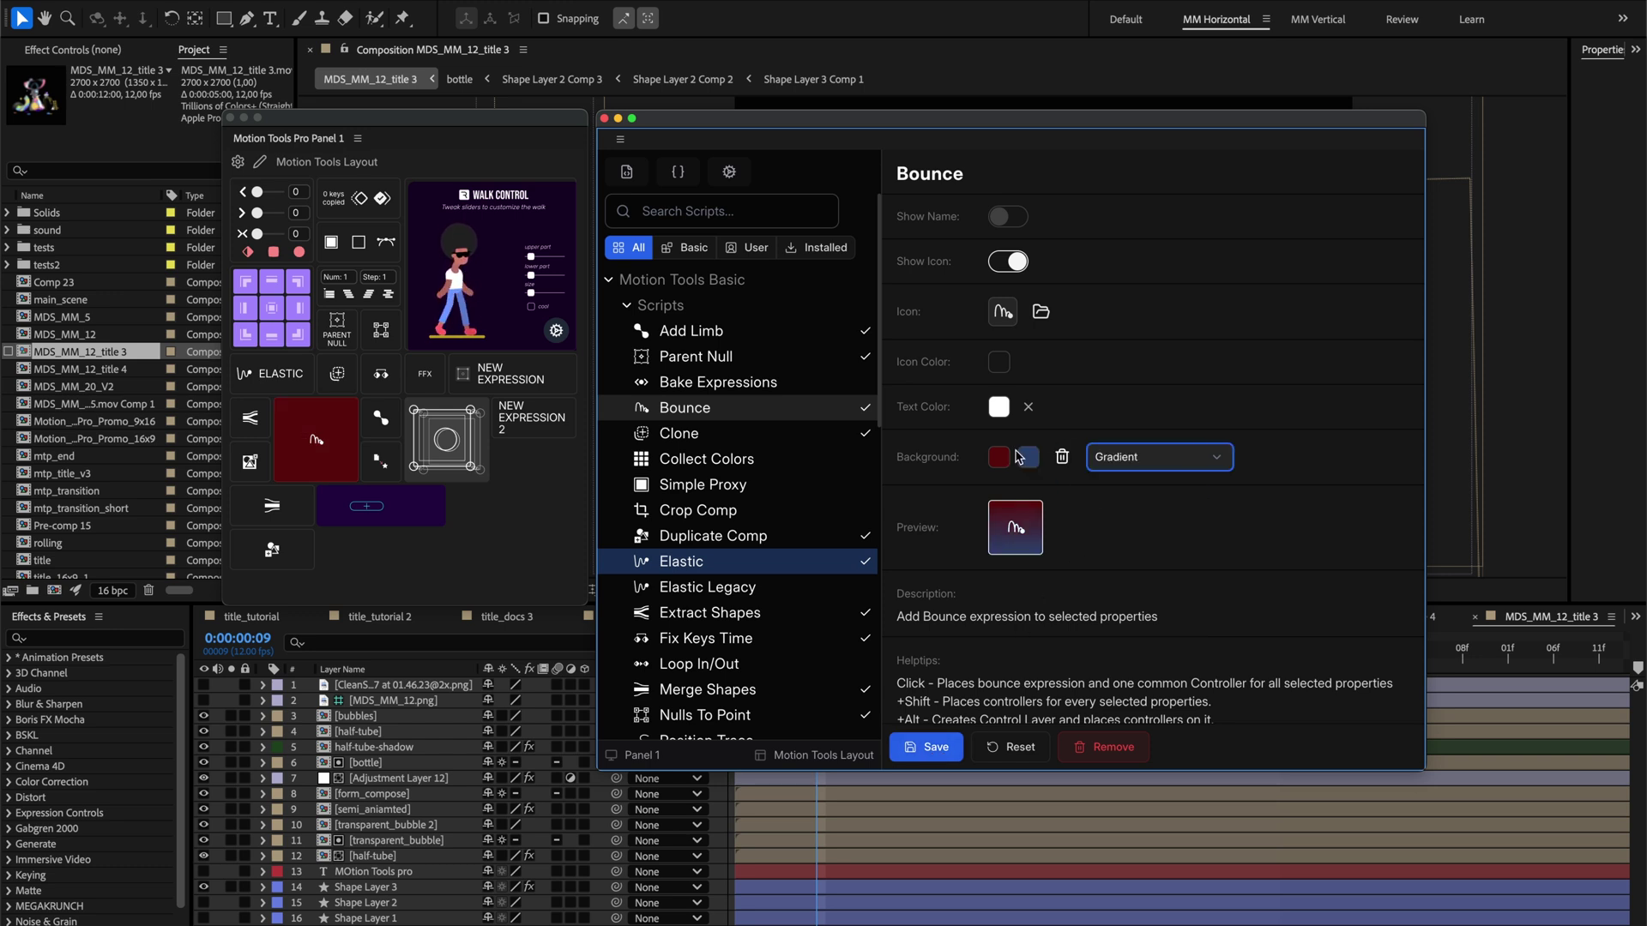
left_click(919, 747)
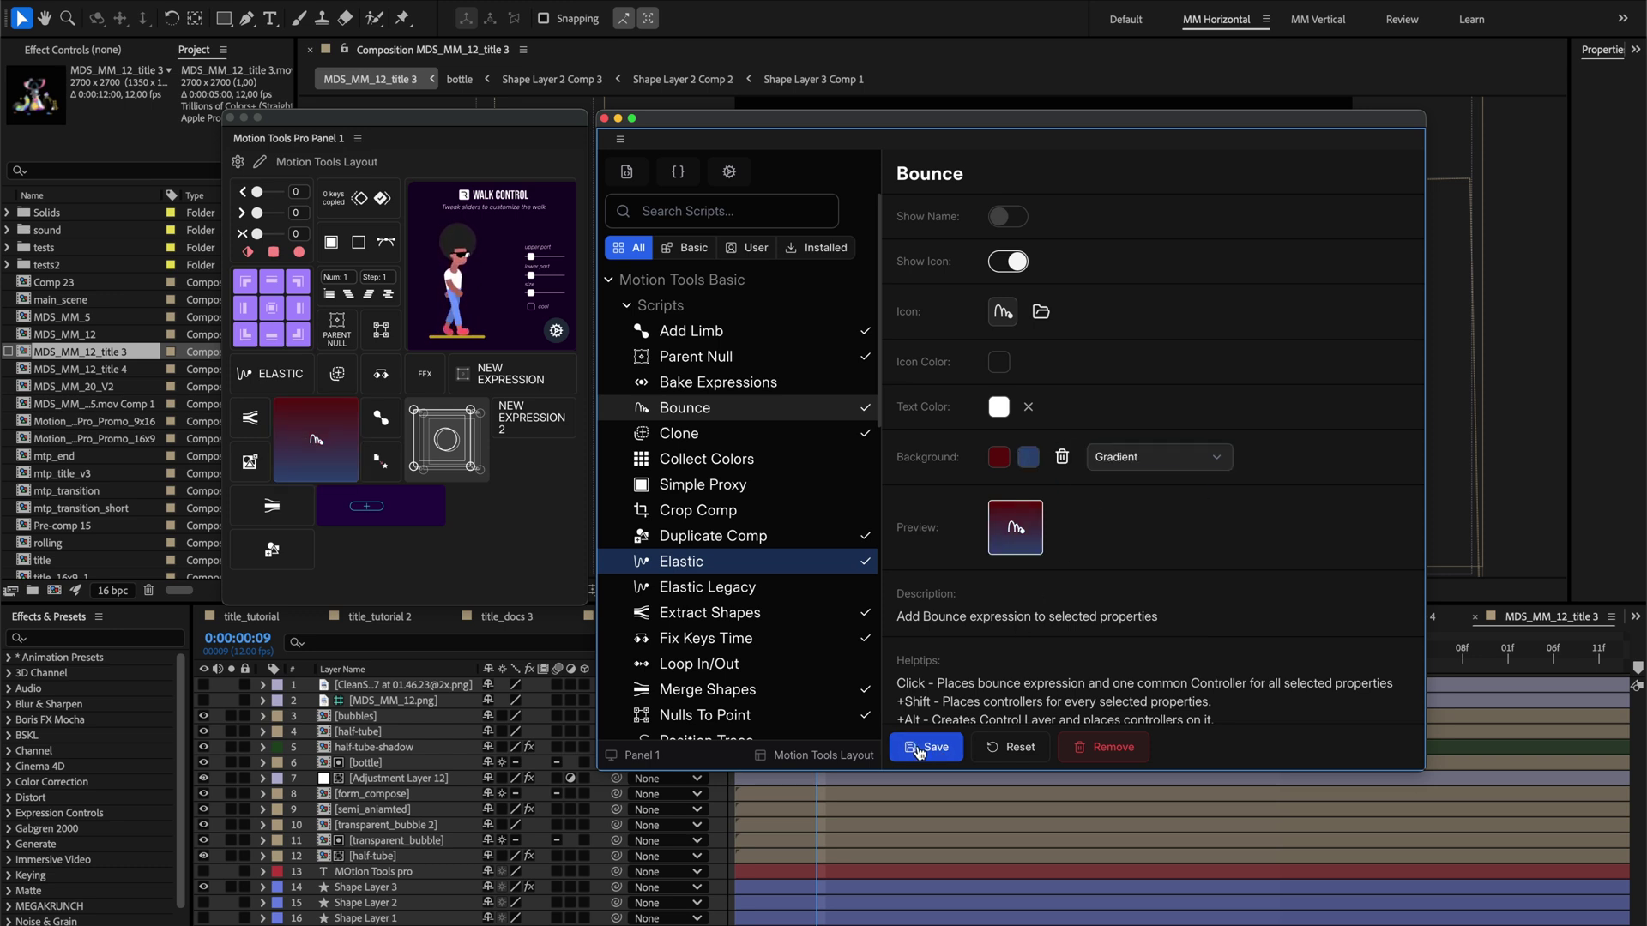
- Adjust the gradient's second colour, then switch the background type to File
left_click(1028, 456)
left_click(922, 748)
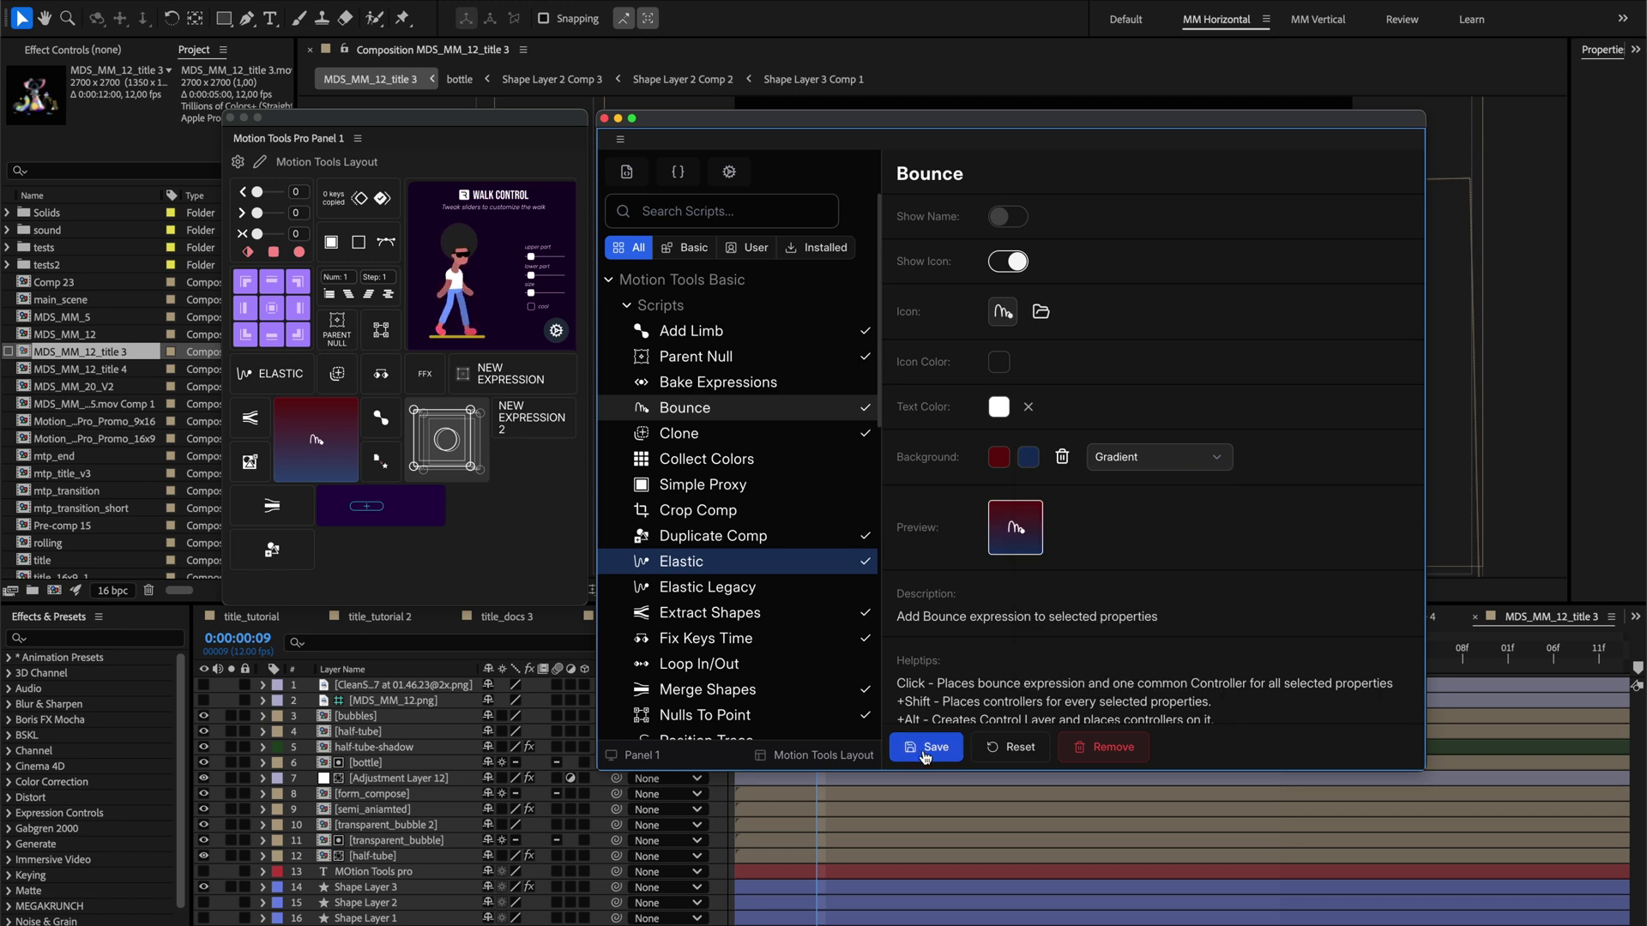
left_click(1125, 463)
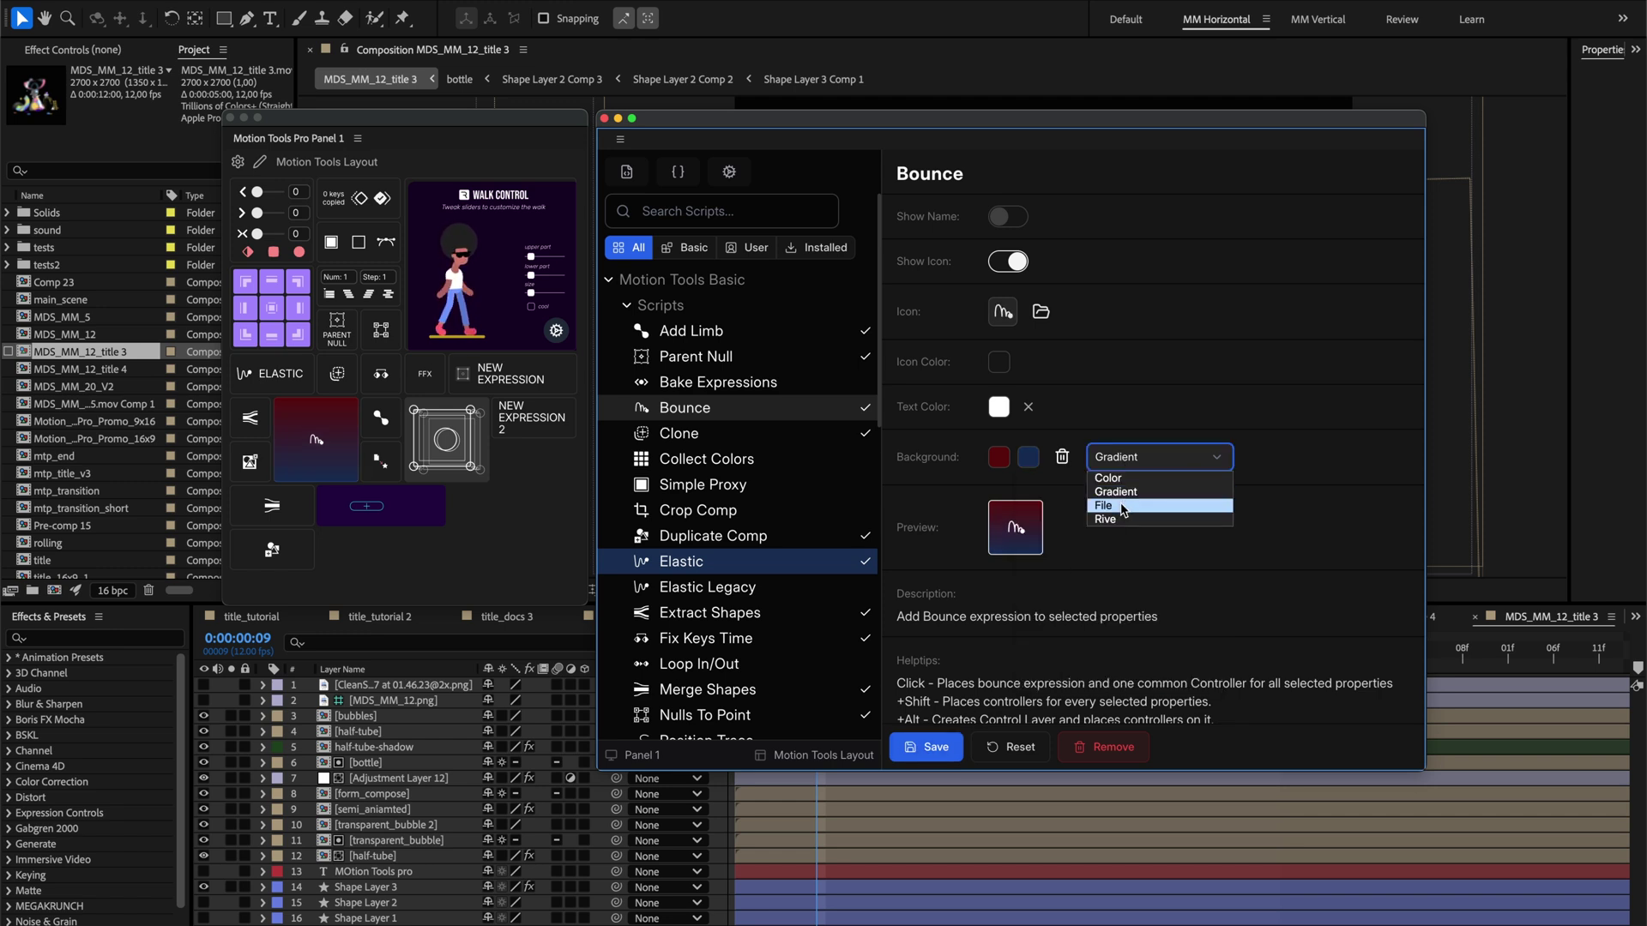
left_click(1127, 504)
left_click(1049, 461)
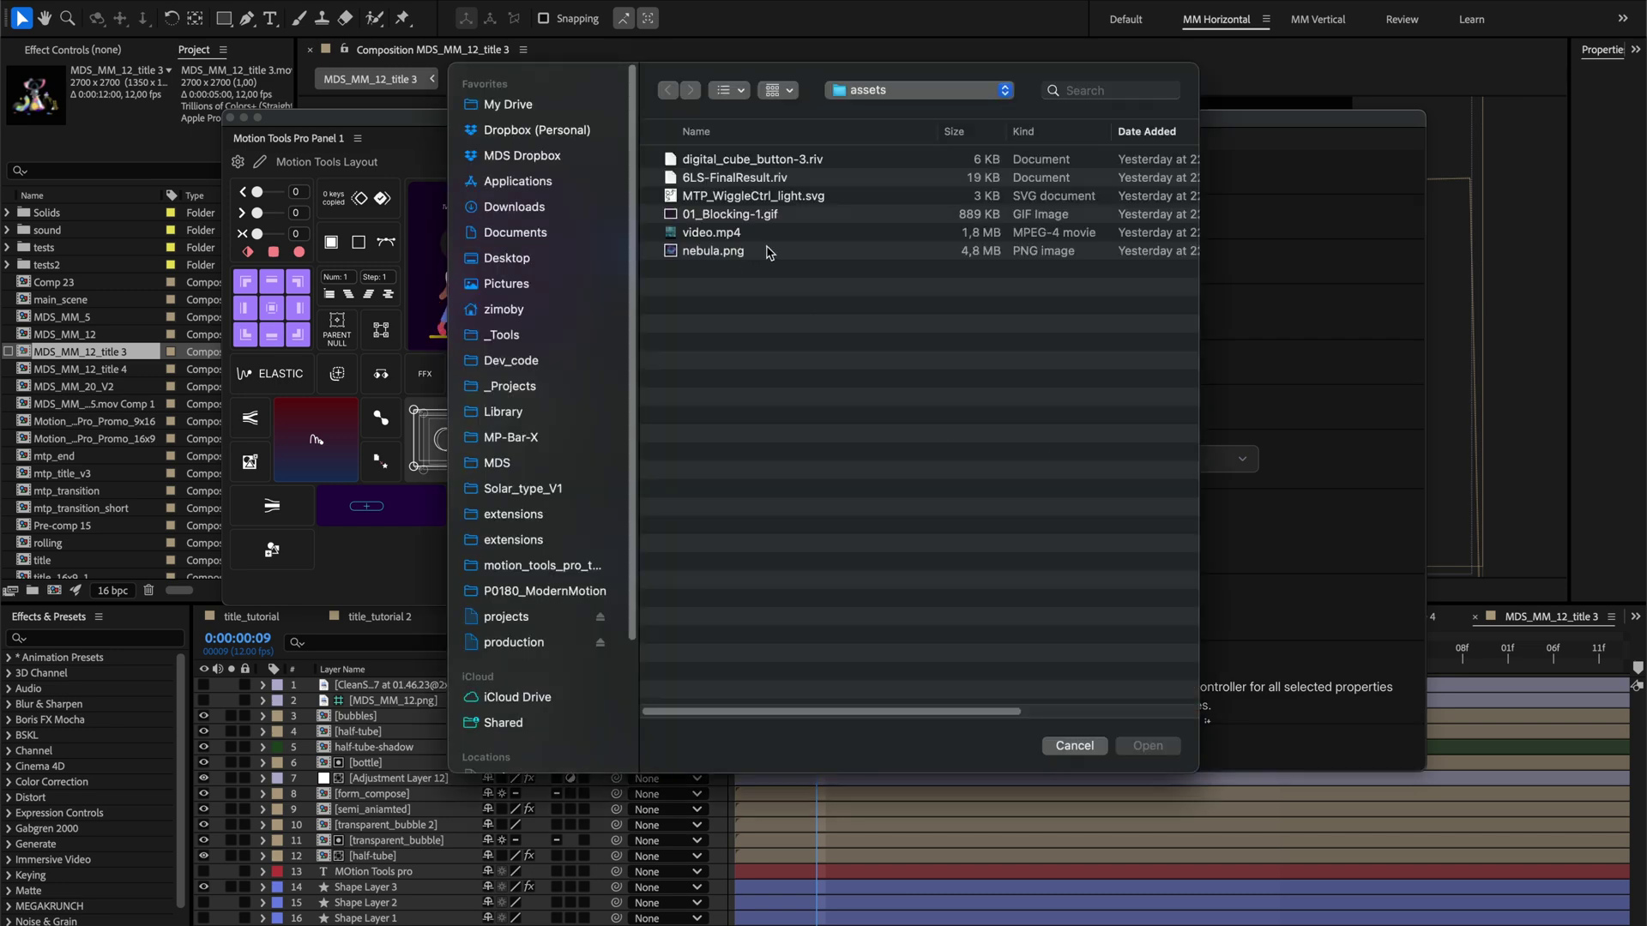
- Try nebula.png, then save video.mp4 as Bounce's background and shrink the tile to one row
left_click(766, 250)
left_click(1168, 746)
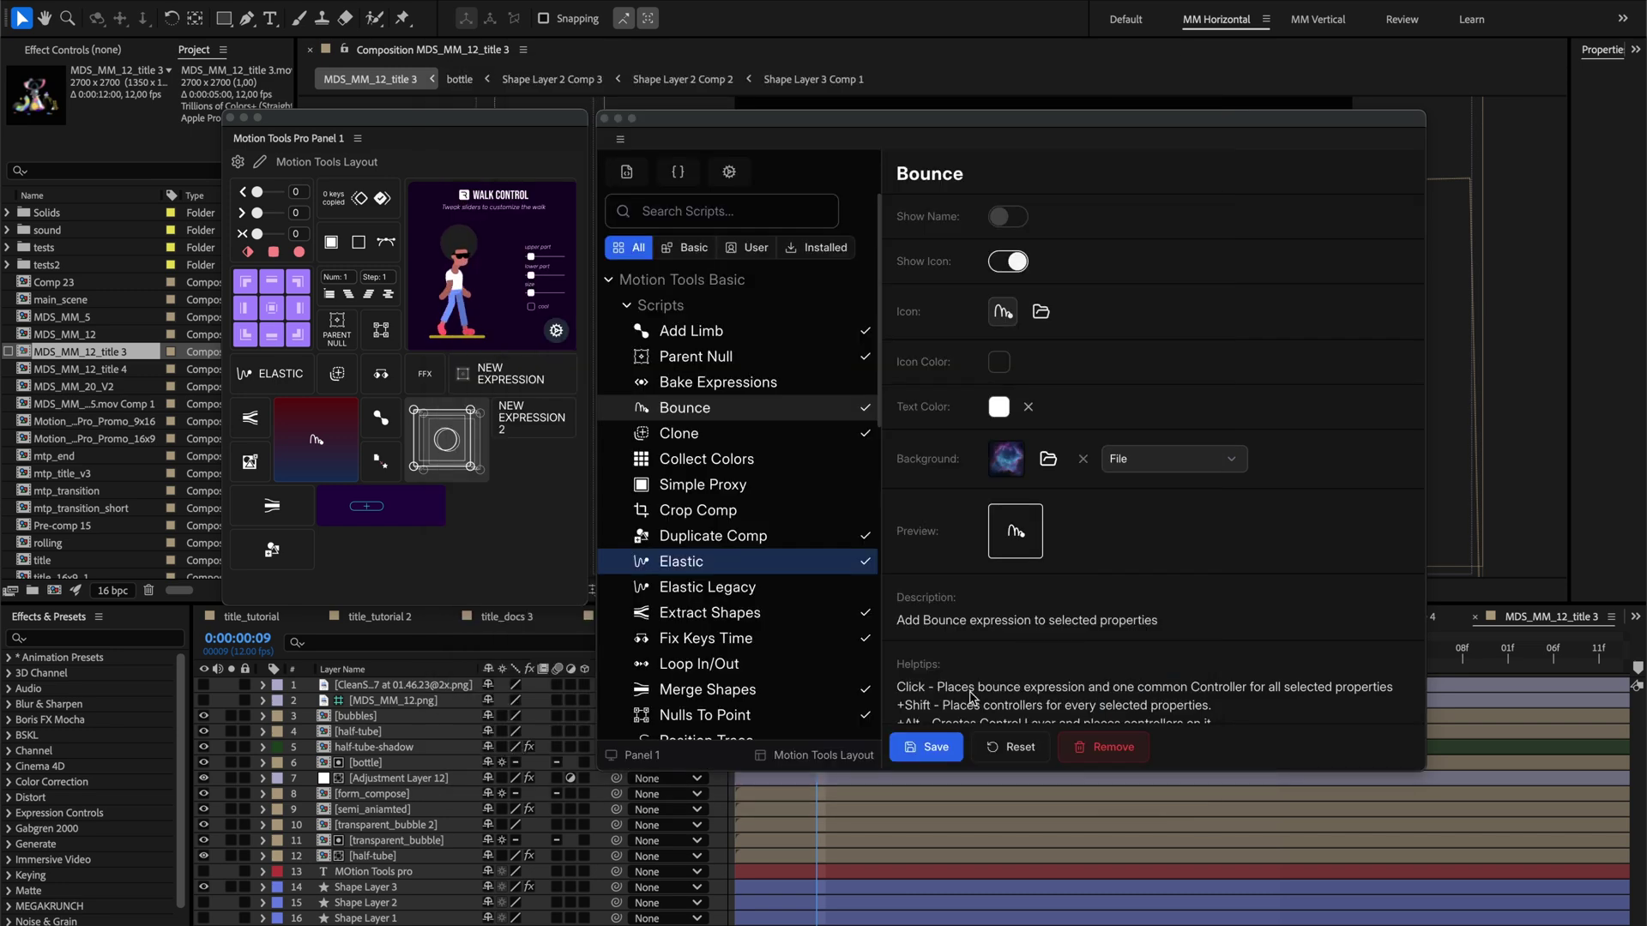
left_click(1049, 467)
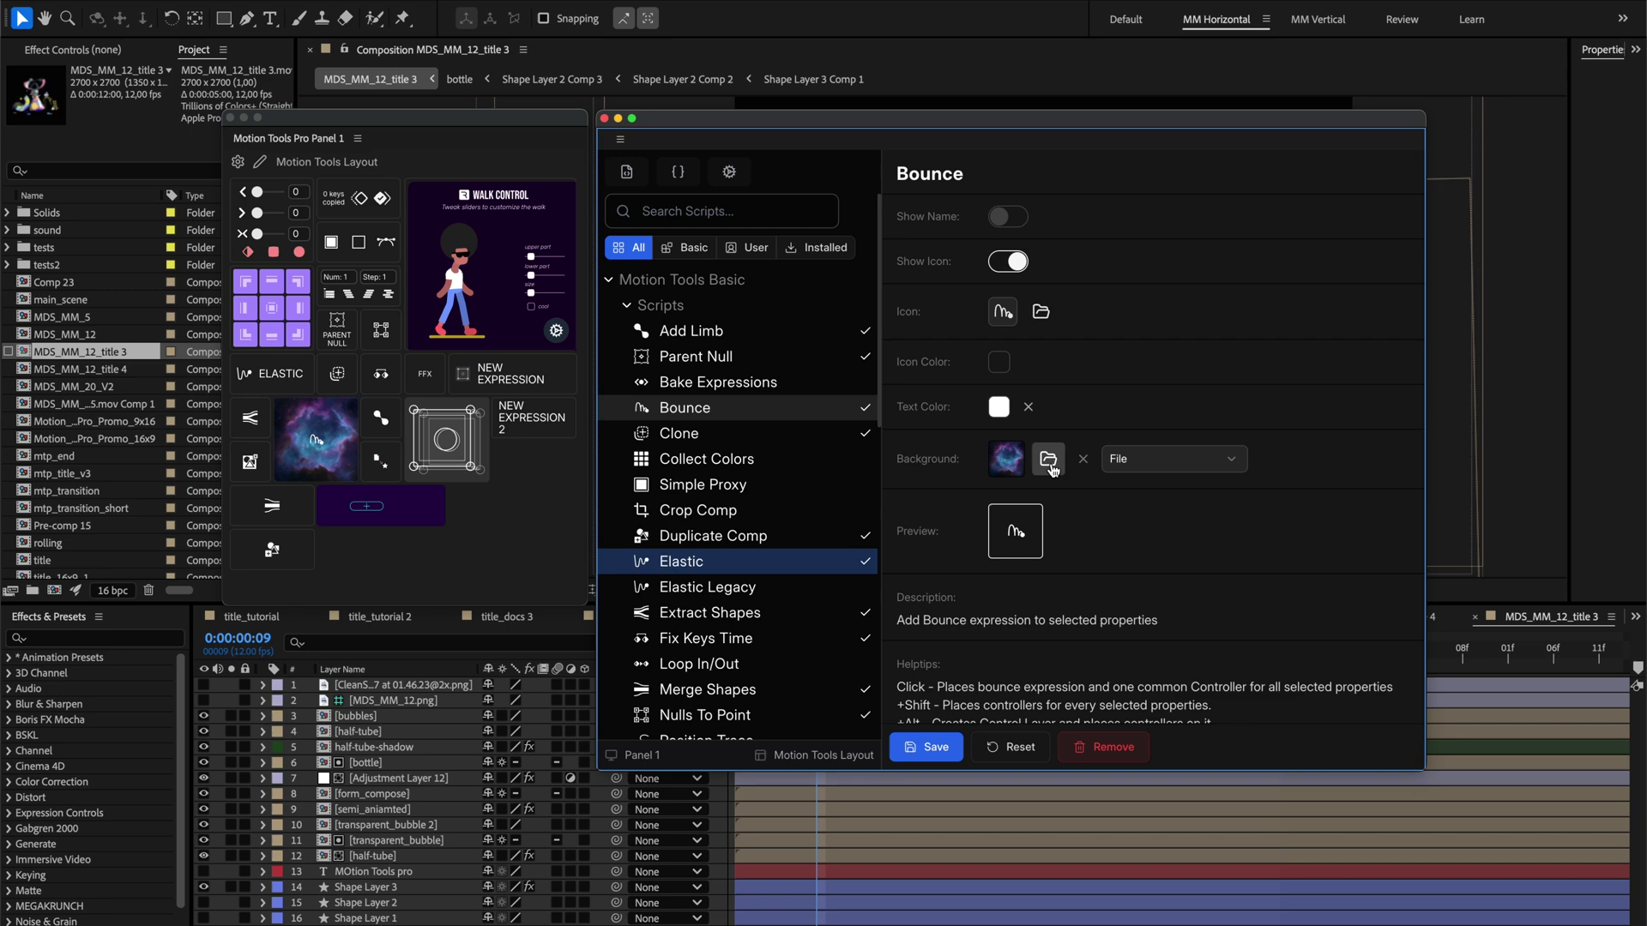
left_click(737, 233)
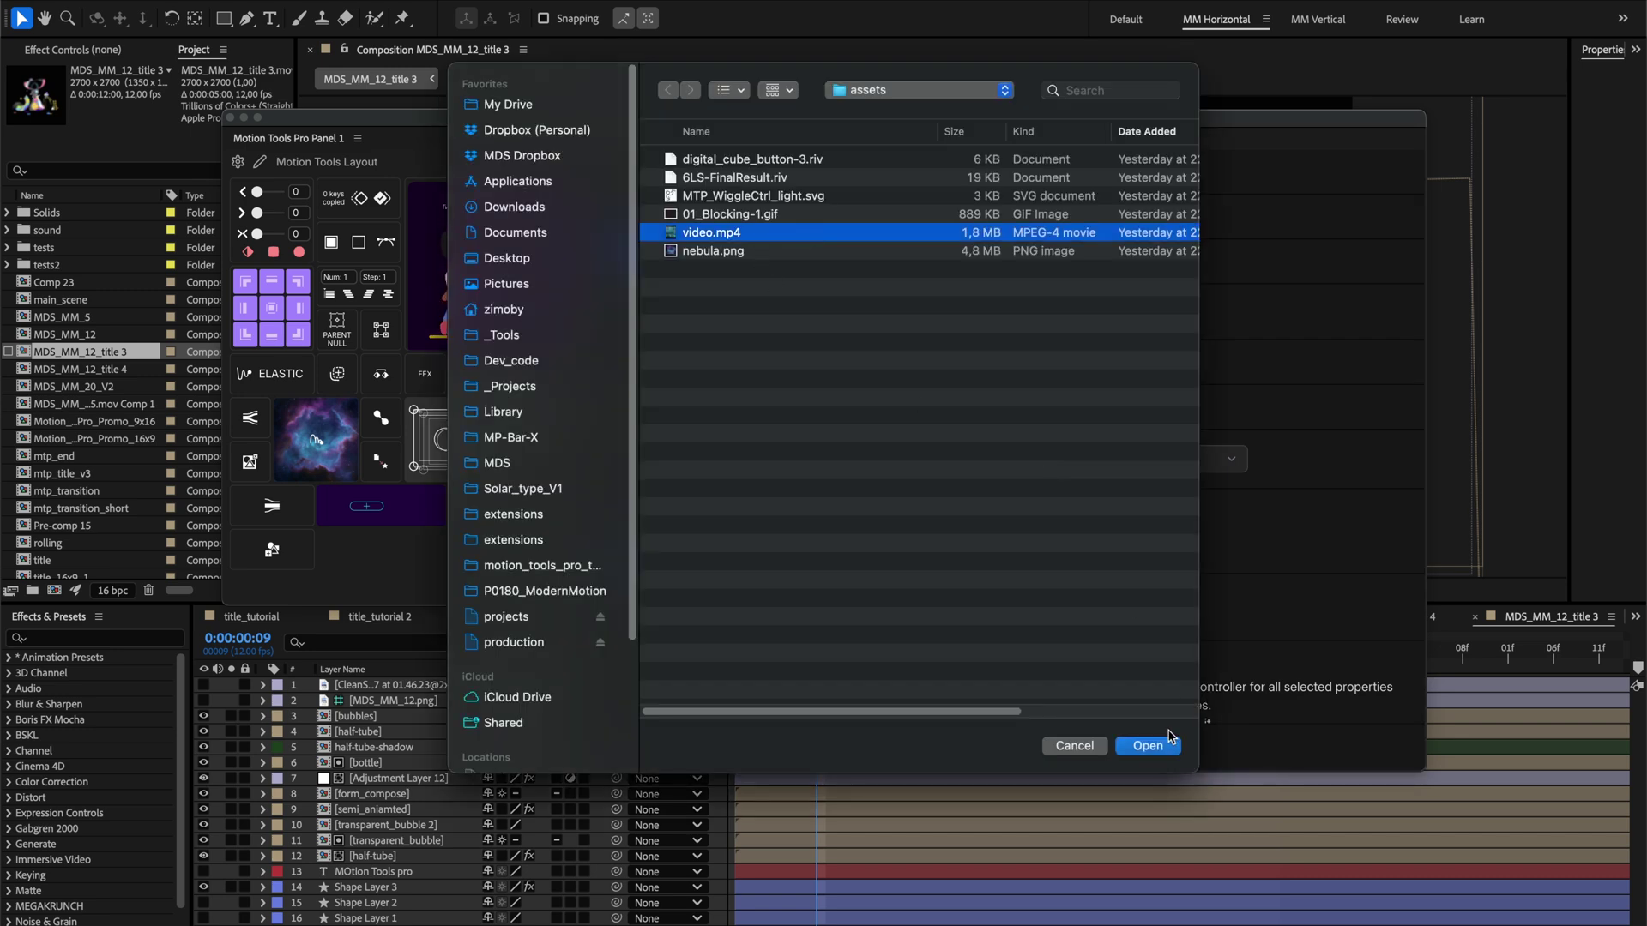
left_click(1154, 745)
left_click(934, 747)
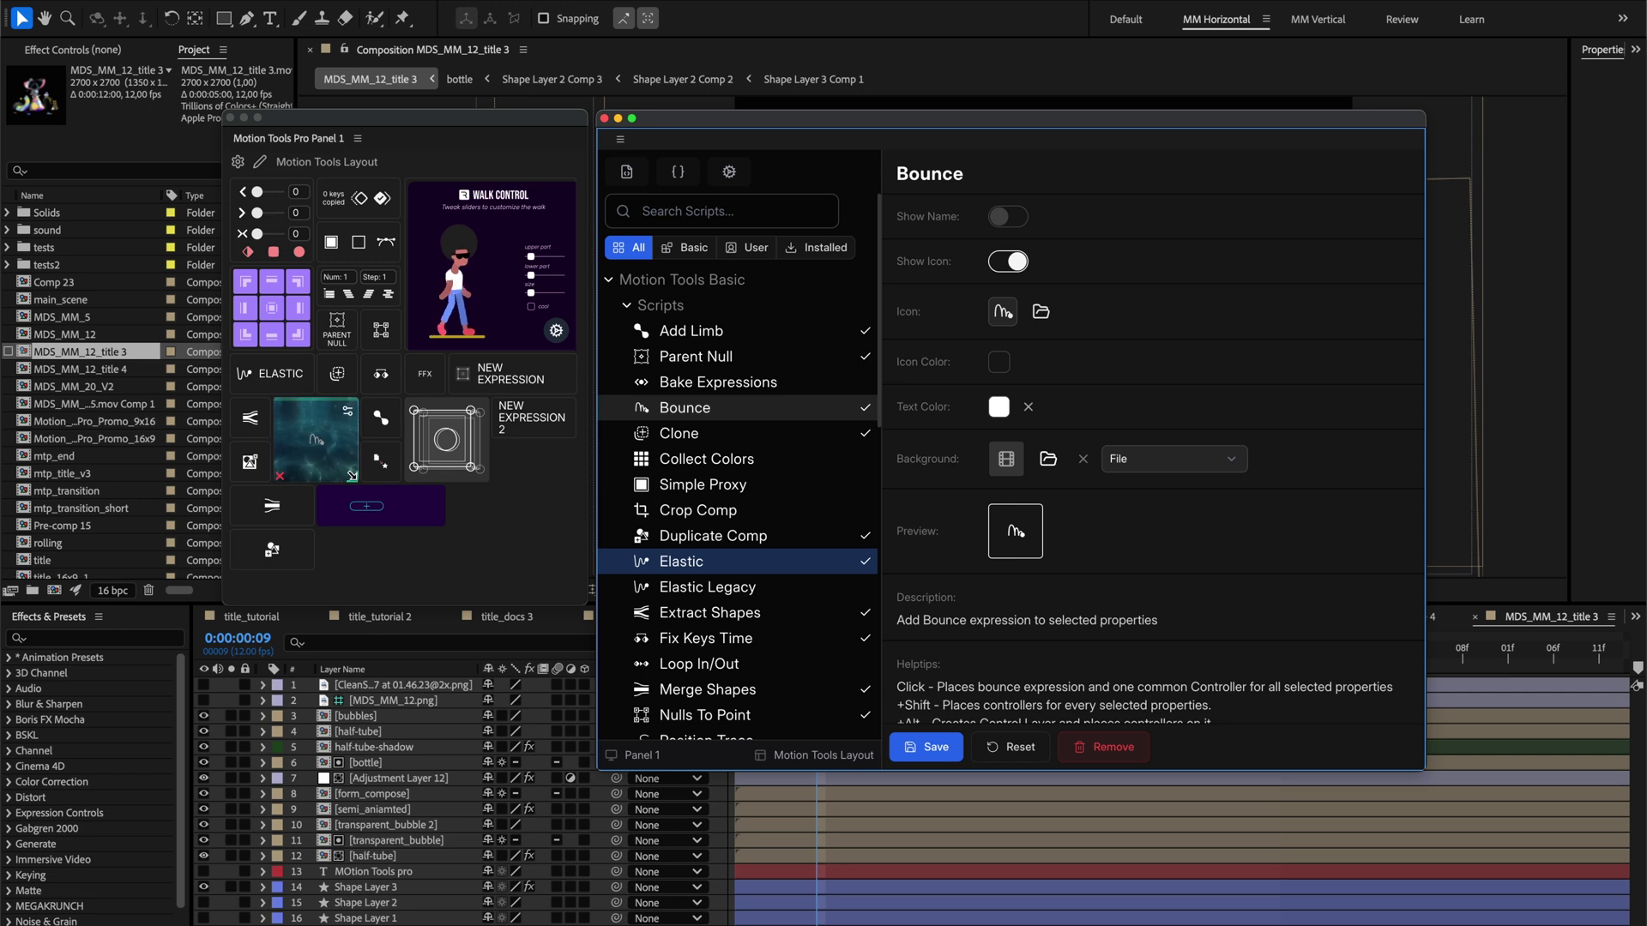
mouse_move(352, 476)
left_mouse_down()
mouse_move(356, 433)
mouse_move(357, 478)
left_mouse_up()
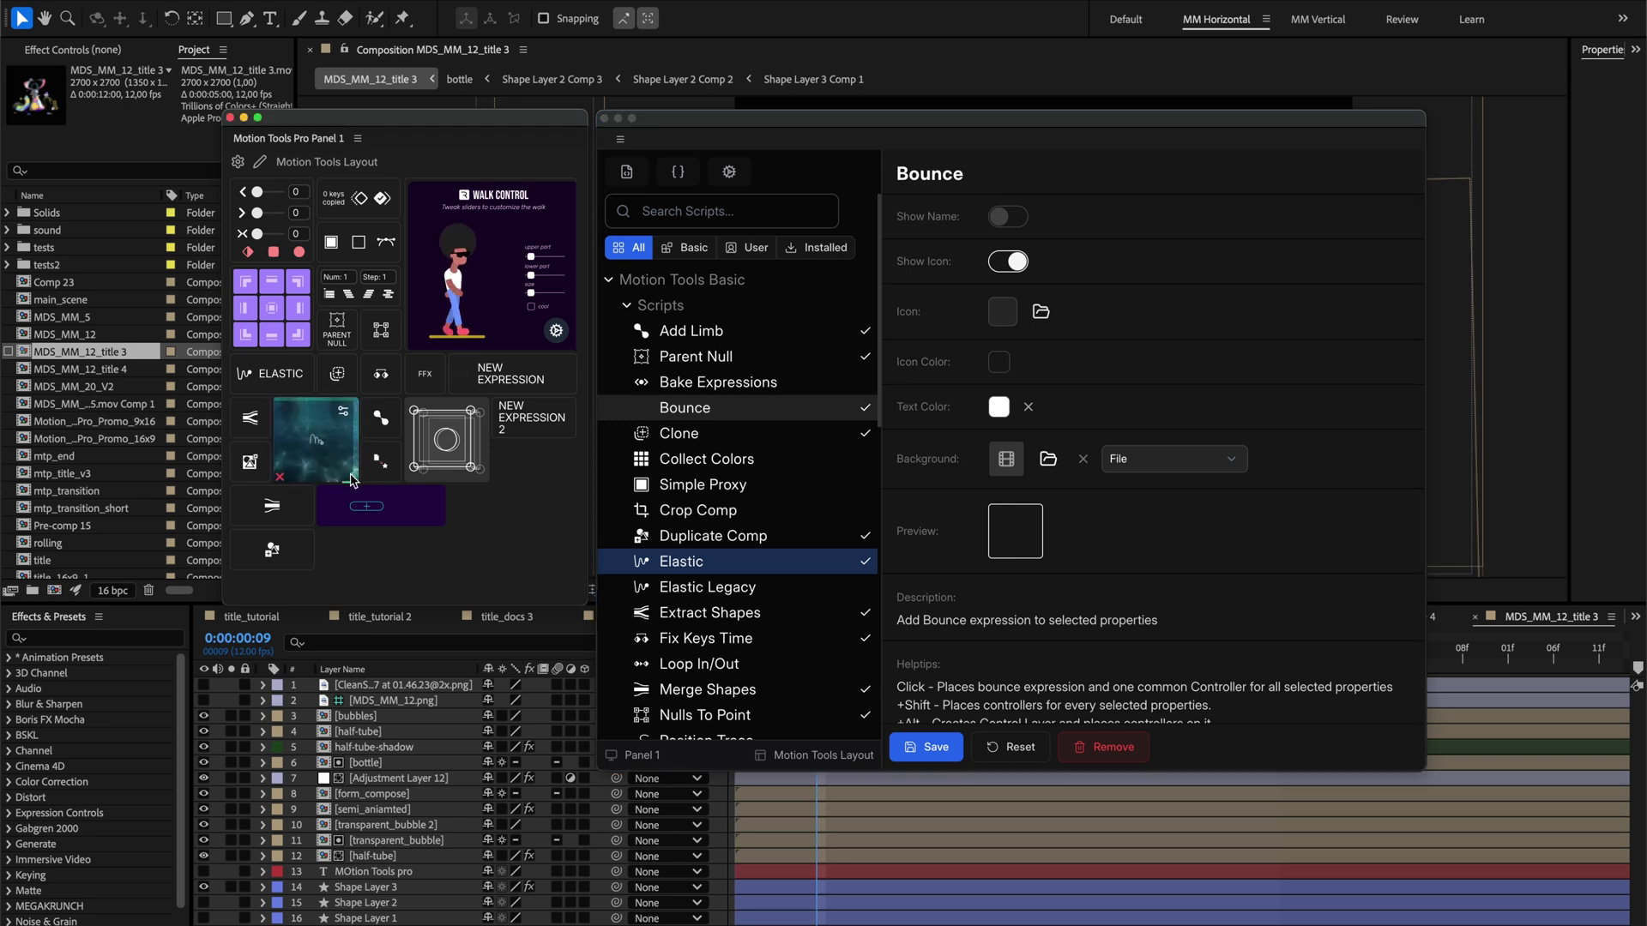
- Switch Bounce's background to Rive, load digital_cube_button-3.riv as the source, and save
left_click(1079, 462)
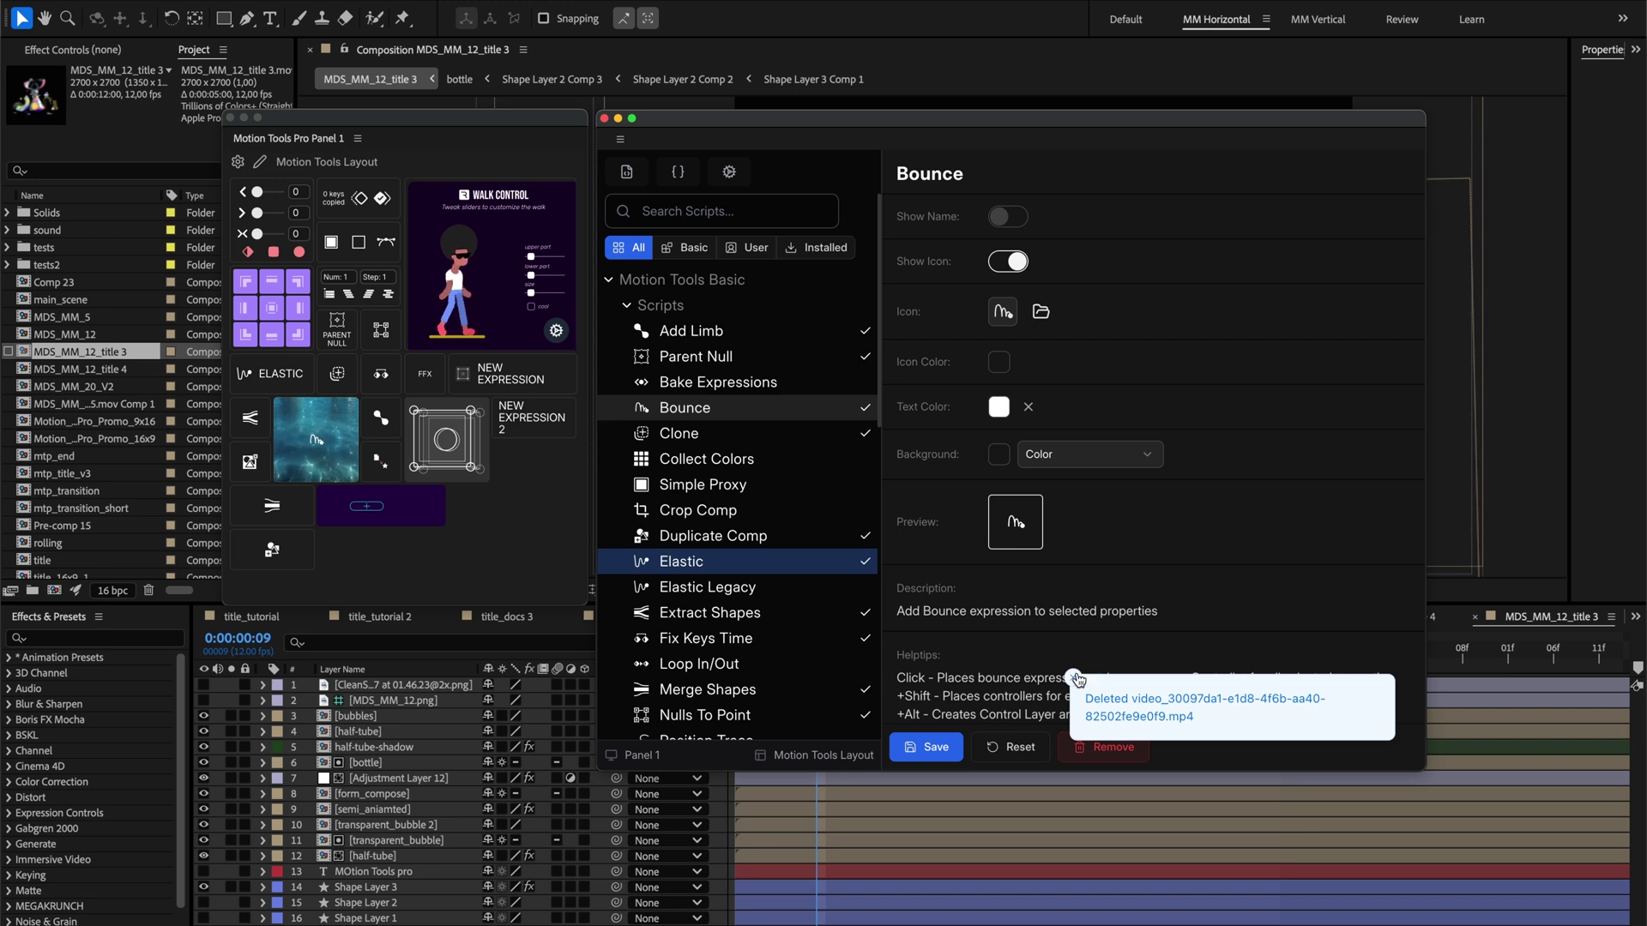
left_click(1071, 463)
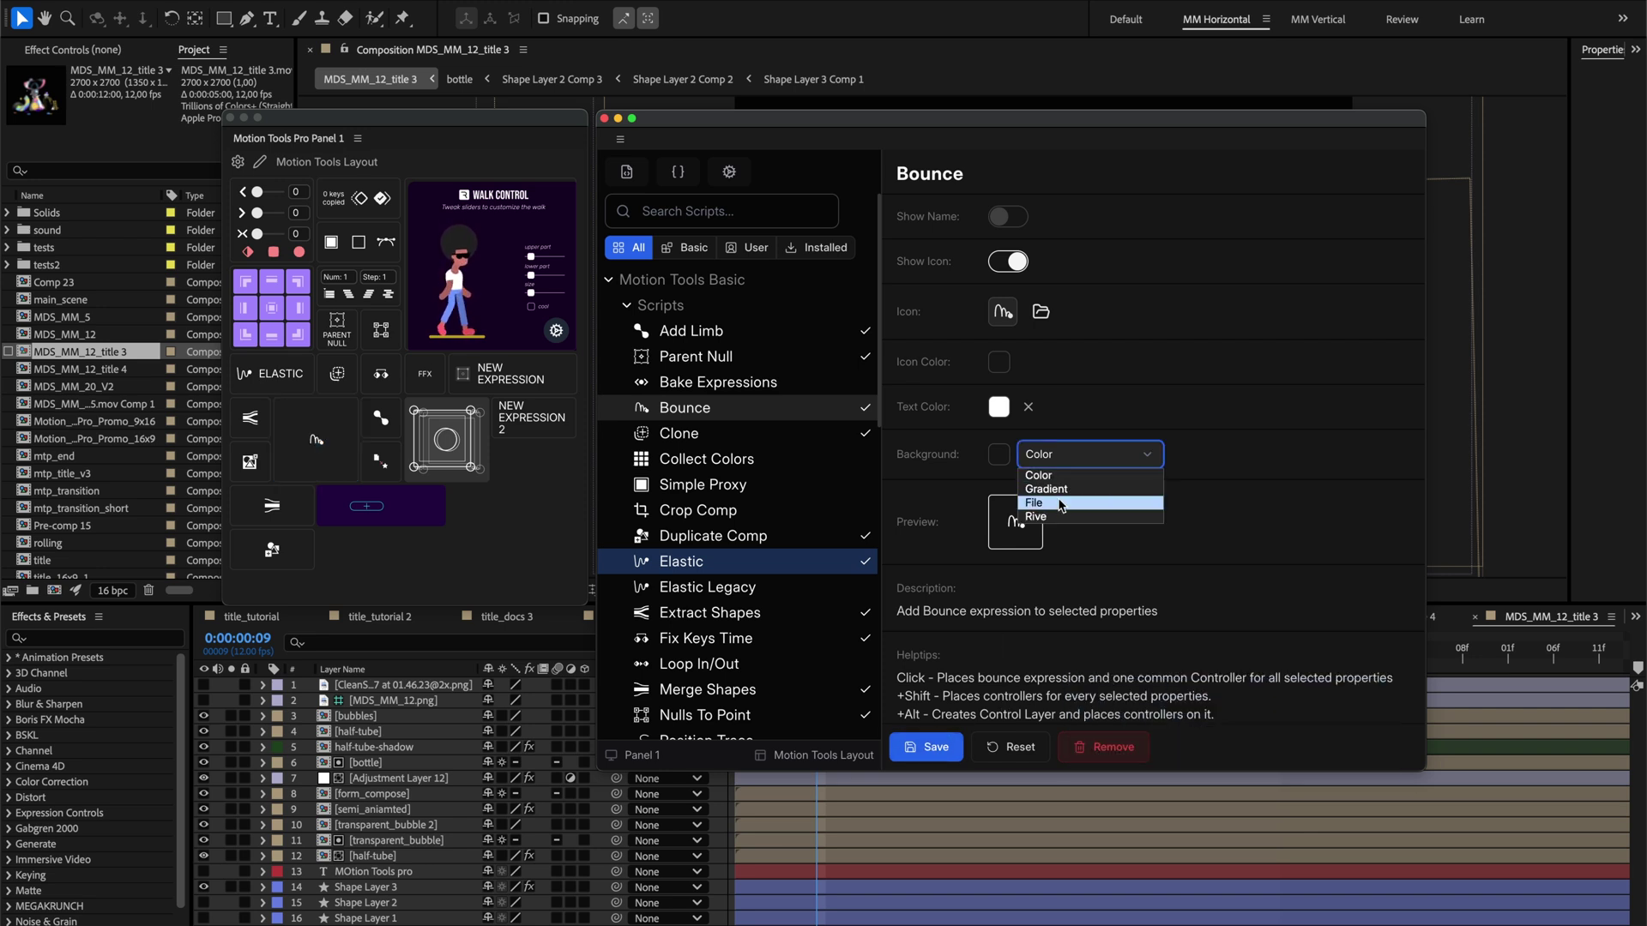
left_click(1056, 513)
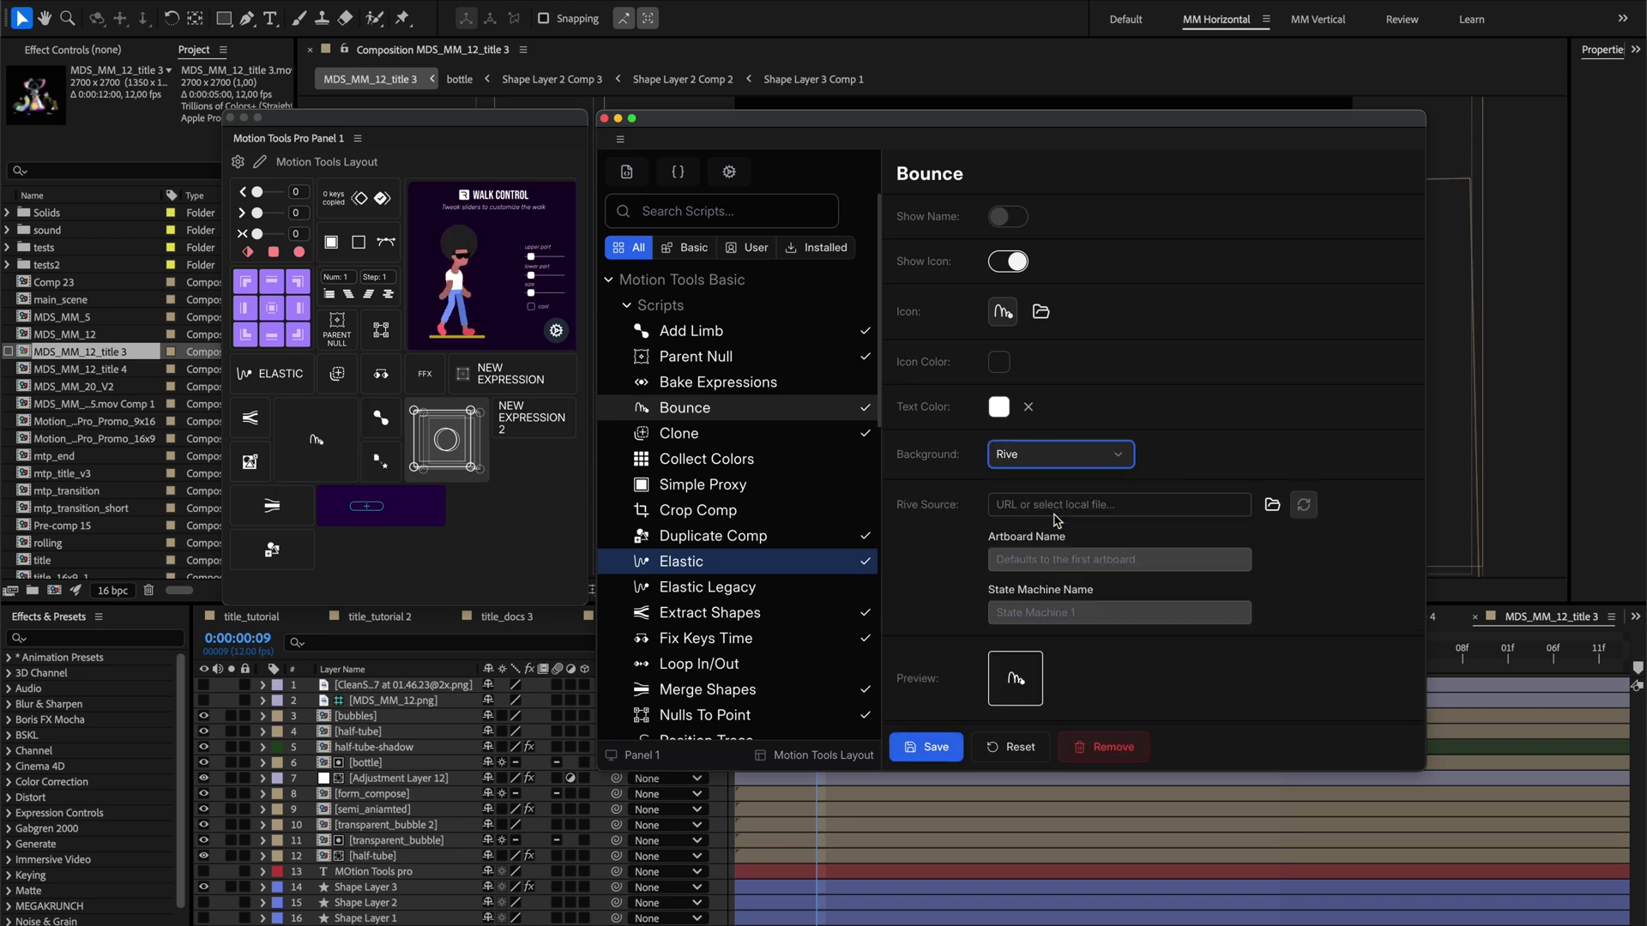
scroll(1115, 497, "down", 1)
left_click(1275, 485)
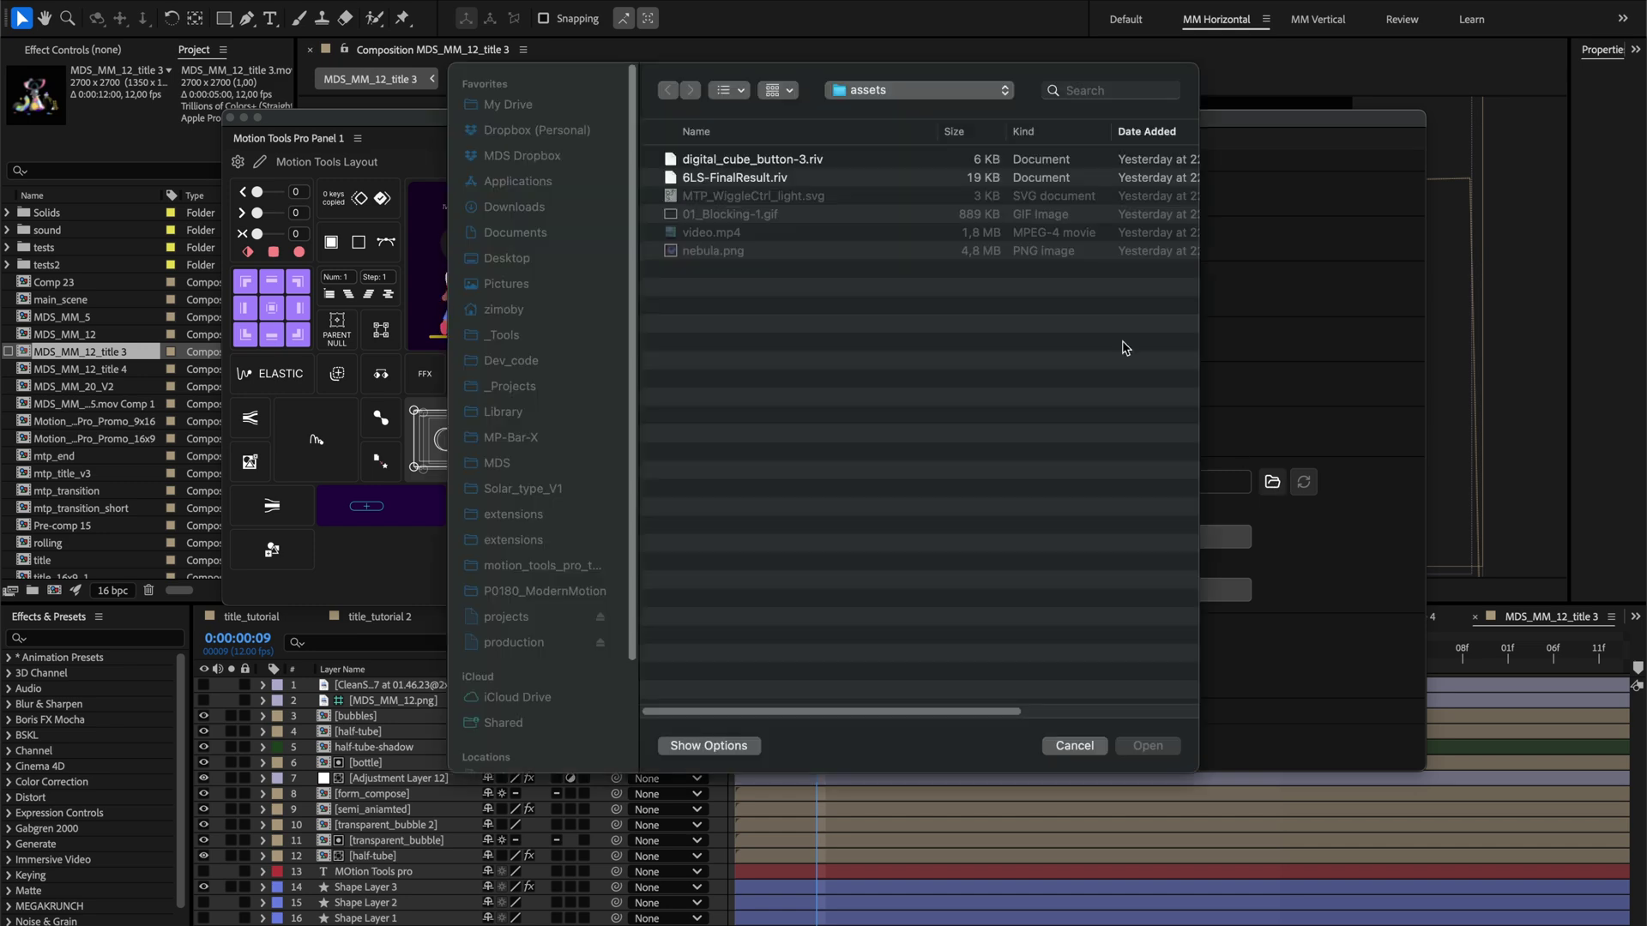
left_click(862, 163)
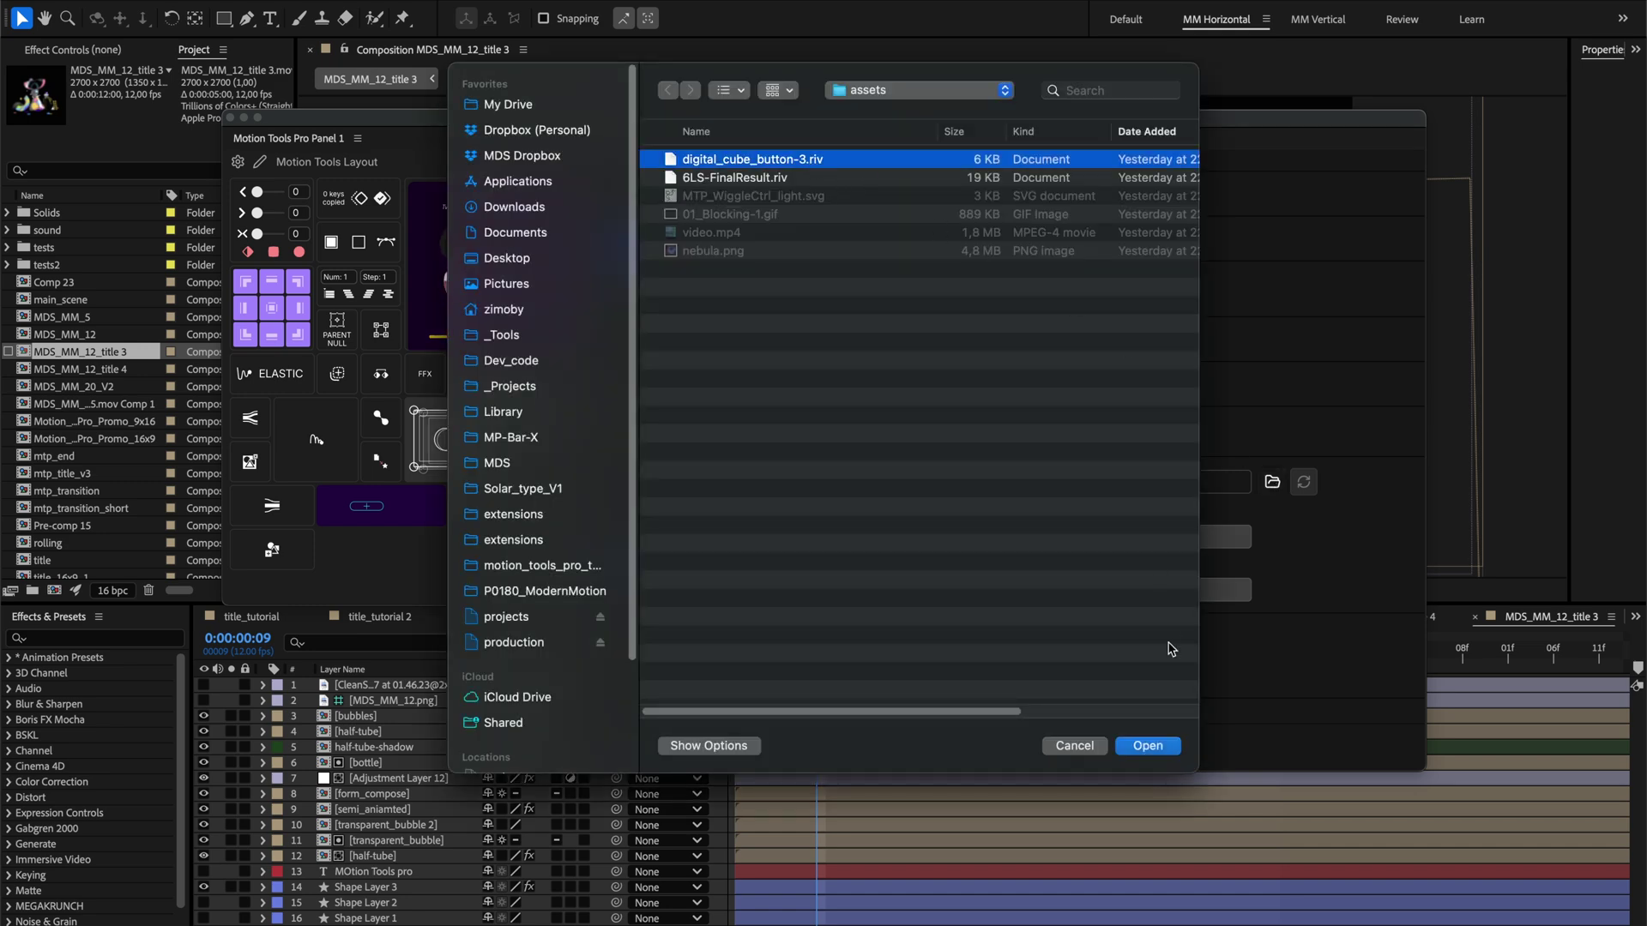
left_click(1146, 746)
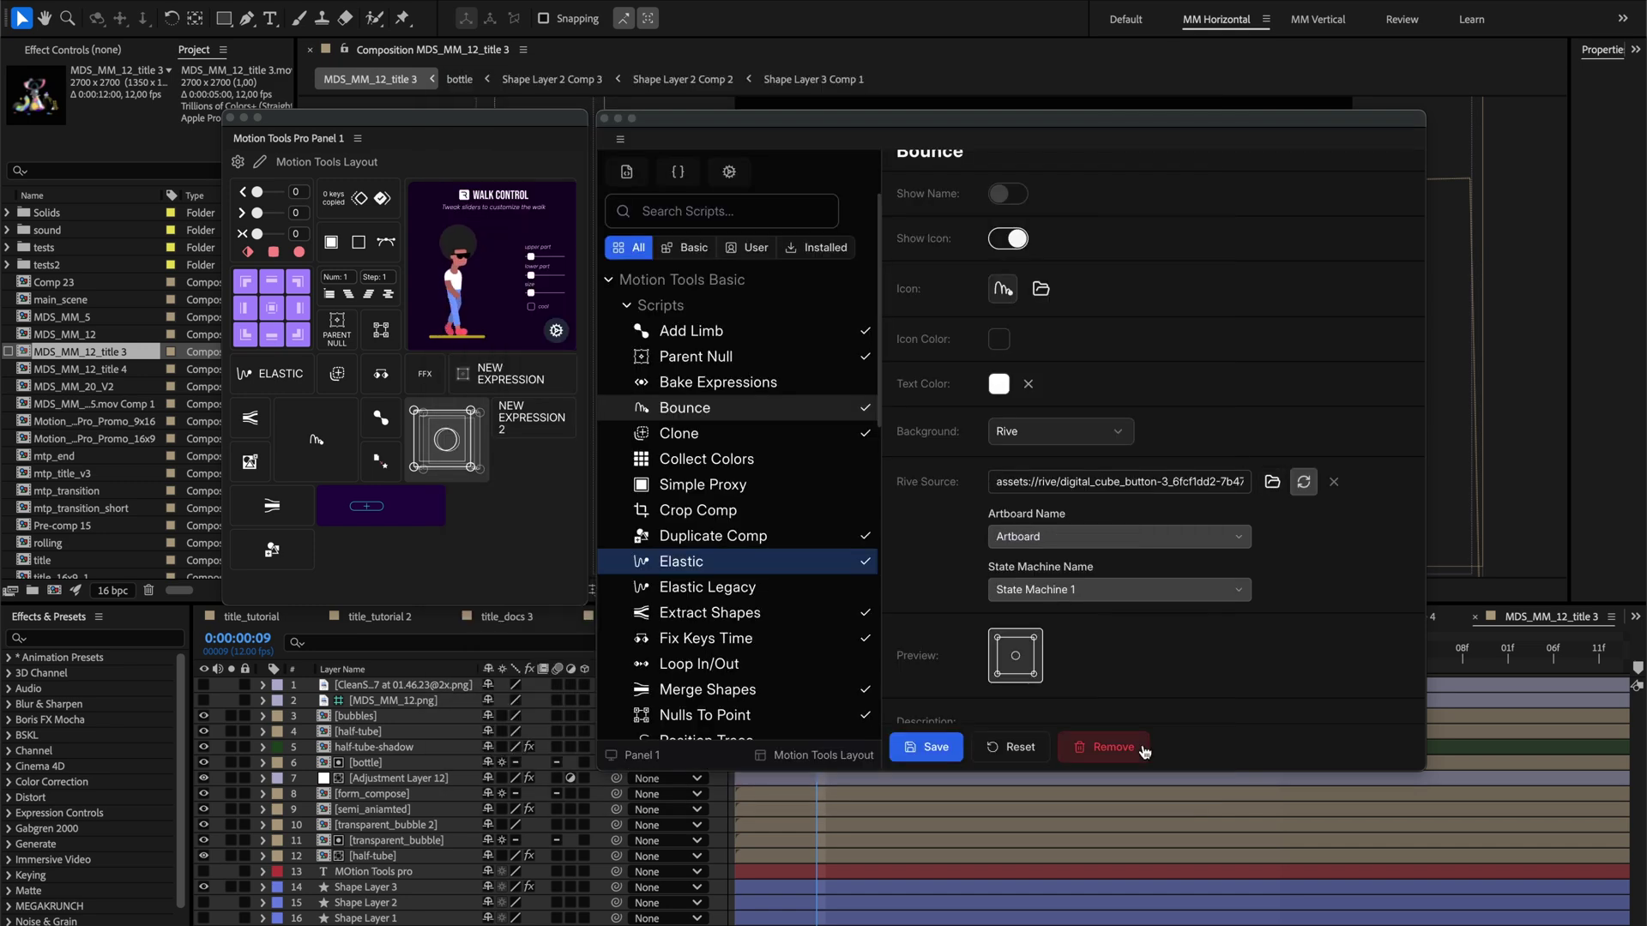
left_click(958, 748)
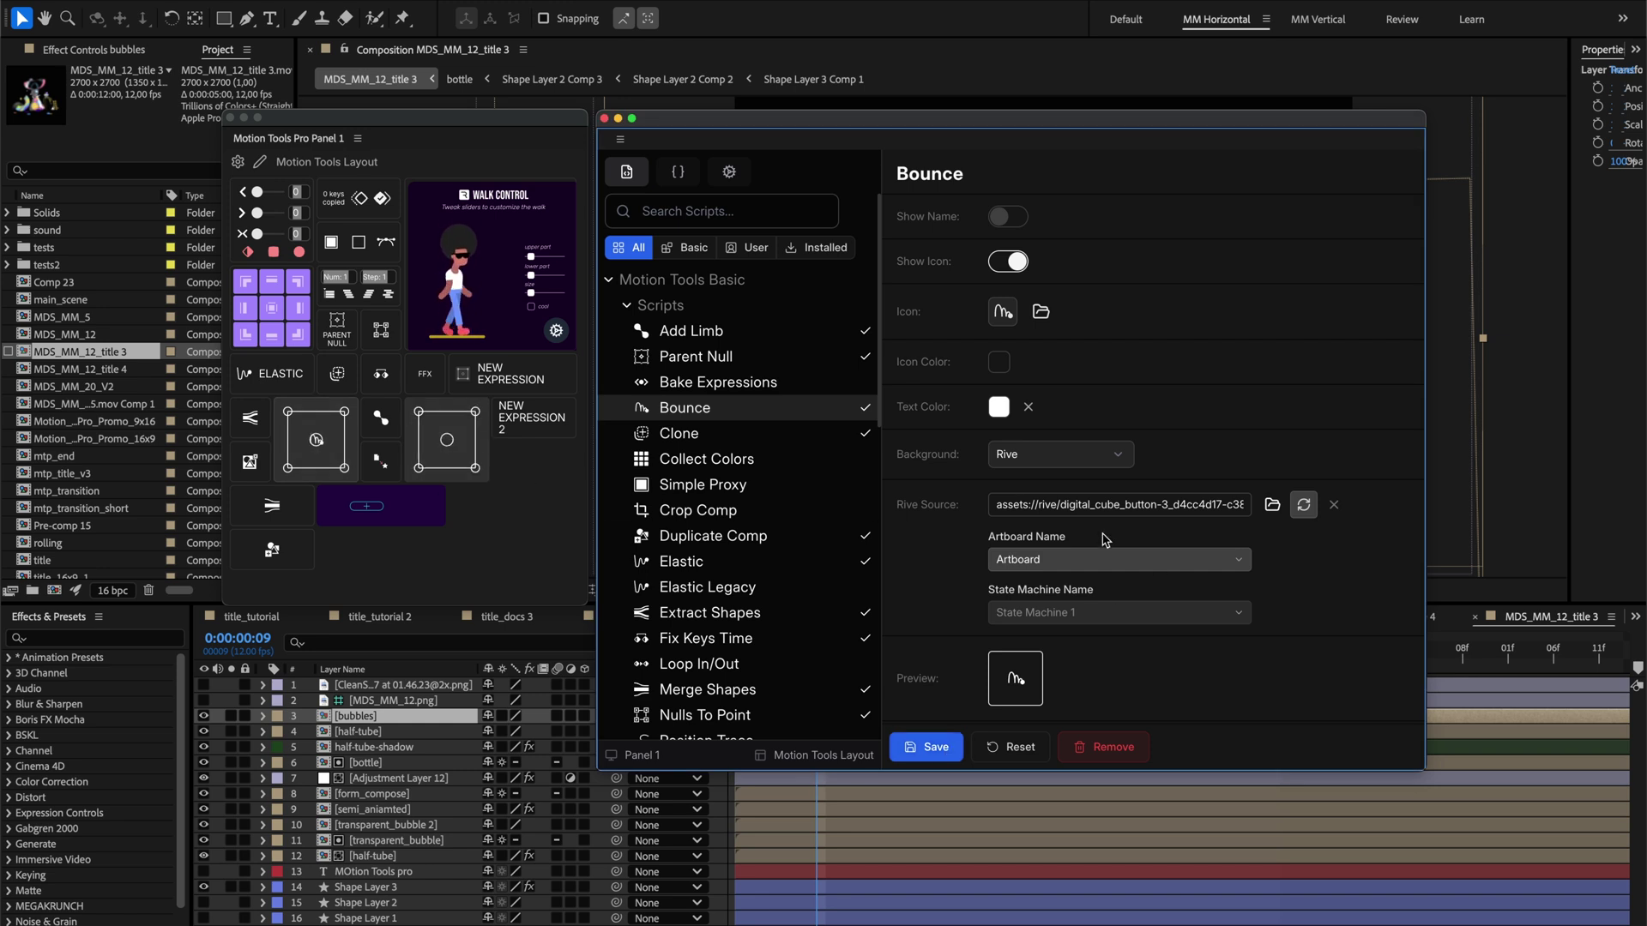
left_click(1068, 503)
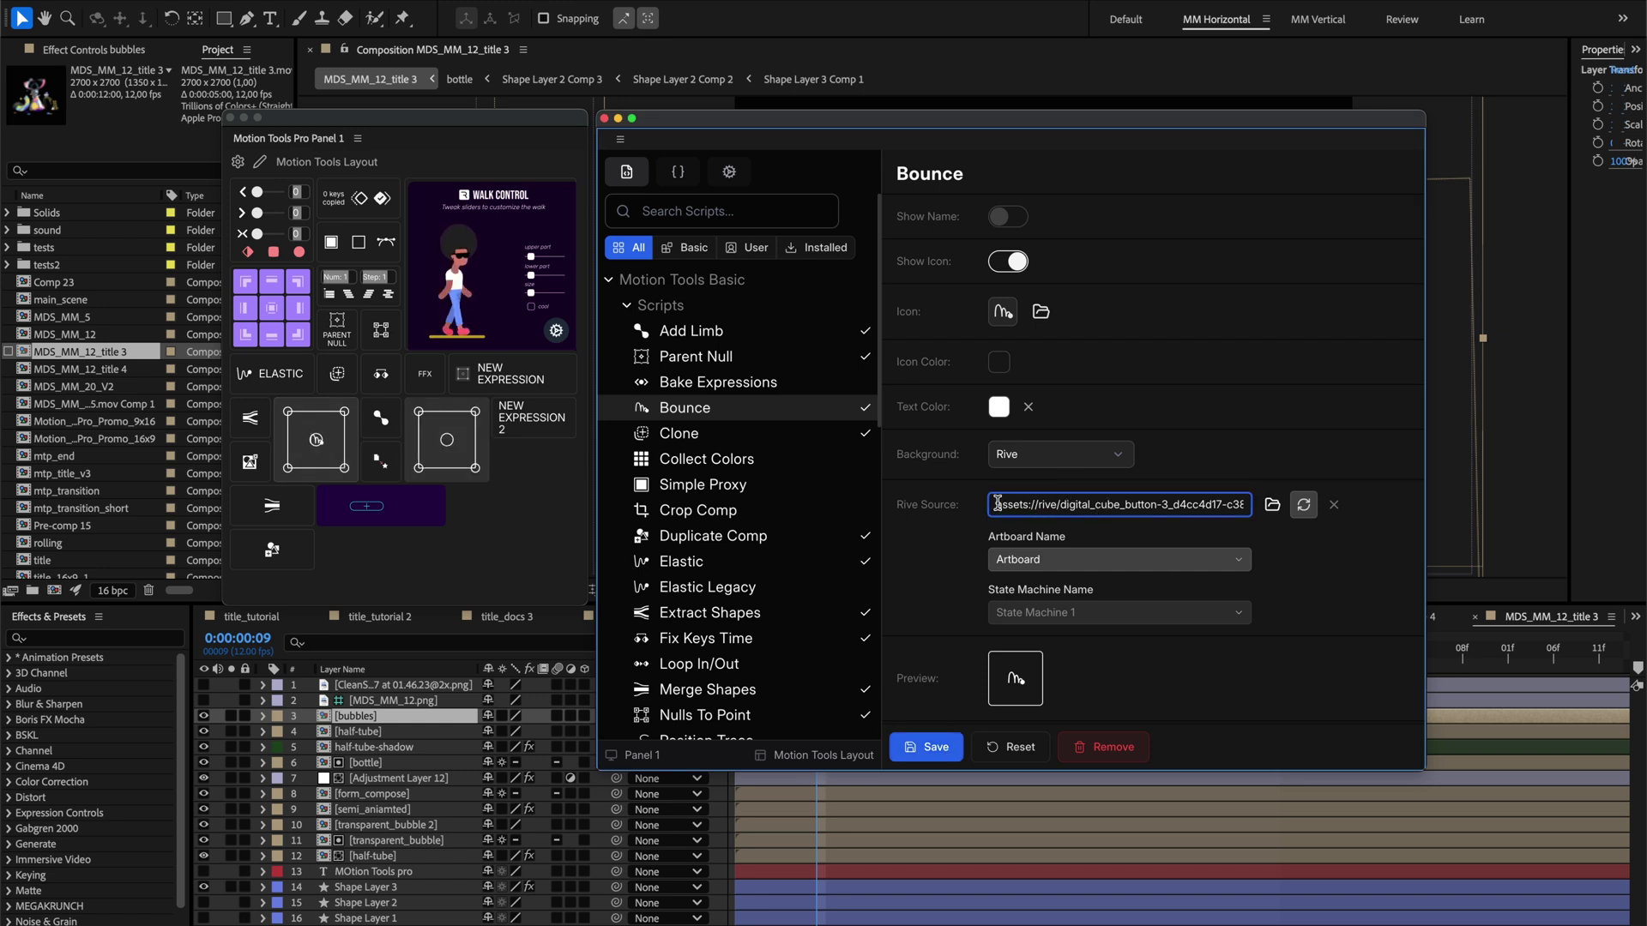
left_click_drag(997, 504, 1149, 505)
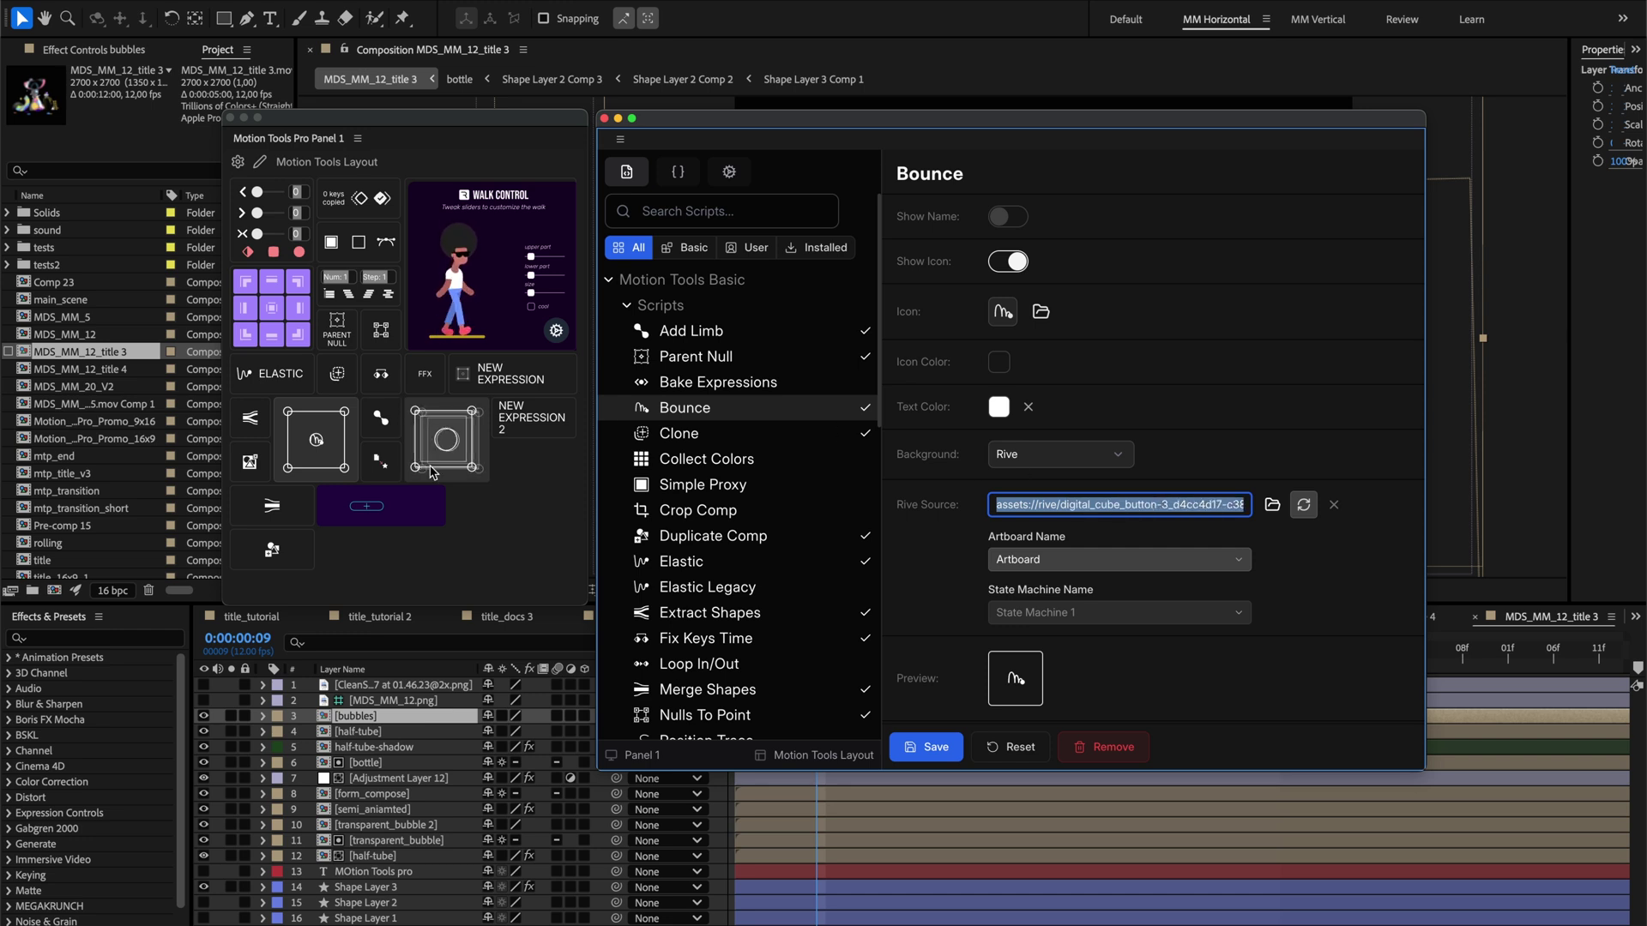
left_click_drag(444, 442, 491, 503)
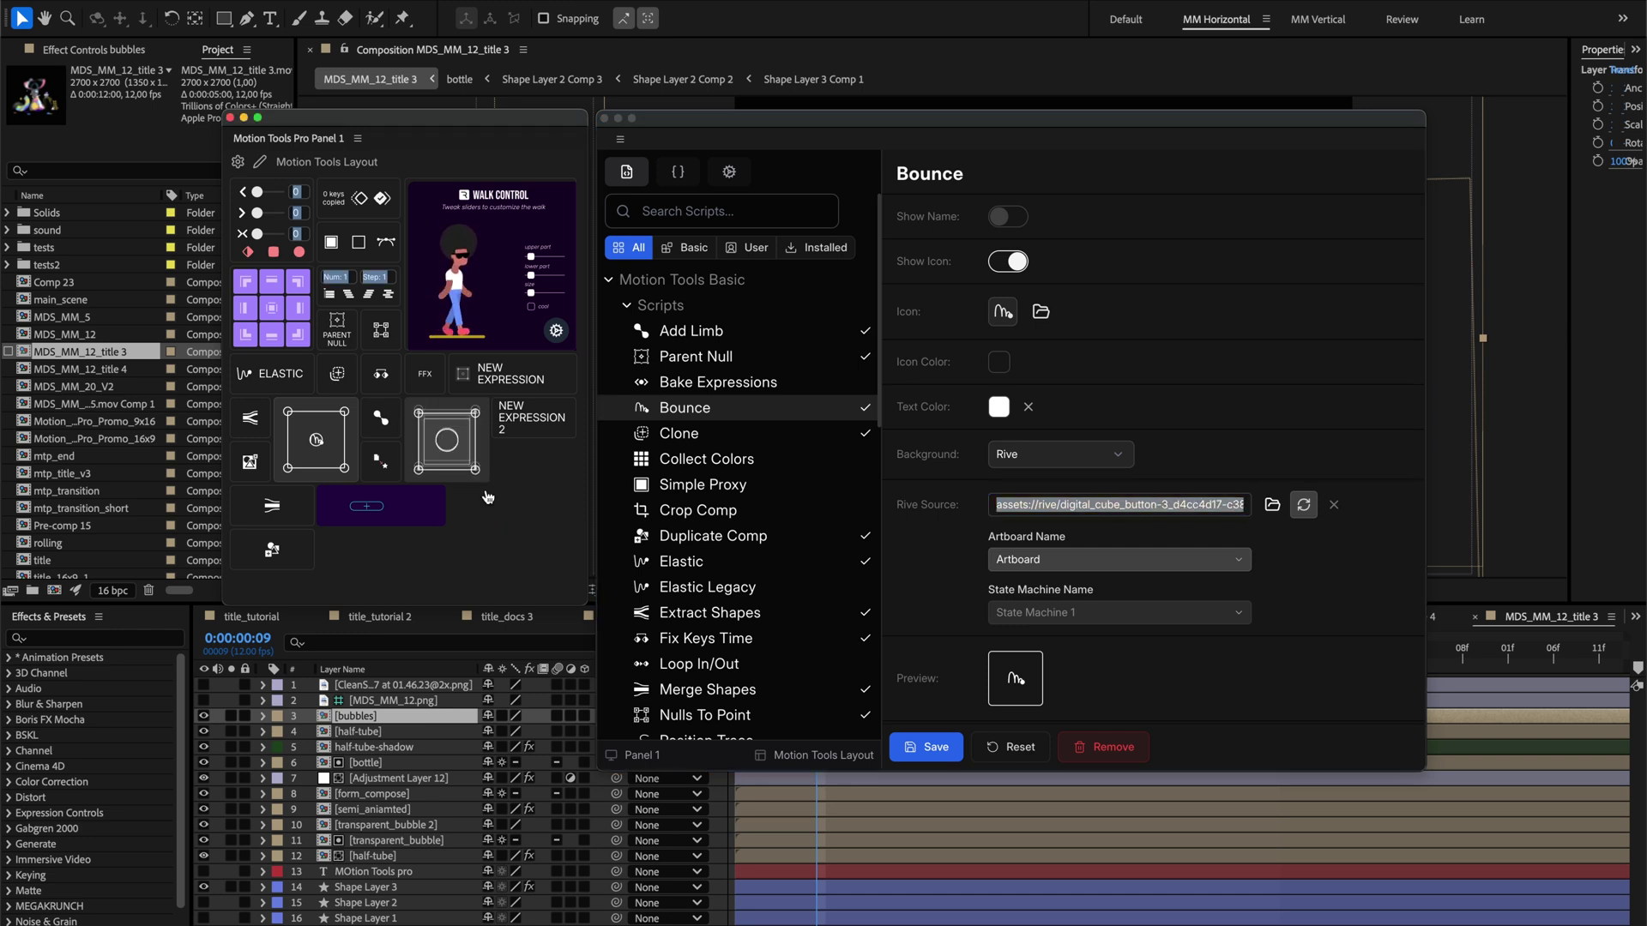
left_click(1124, 508)
key("super+a")
type("https://cdn.rive.app/animations/vehicles.riv")
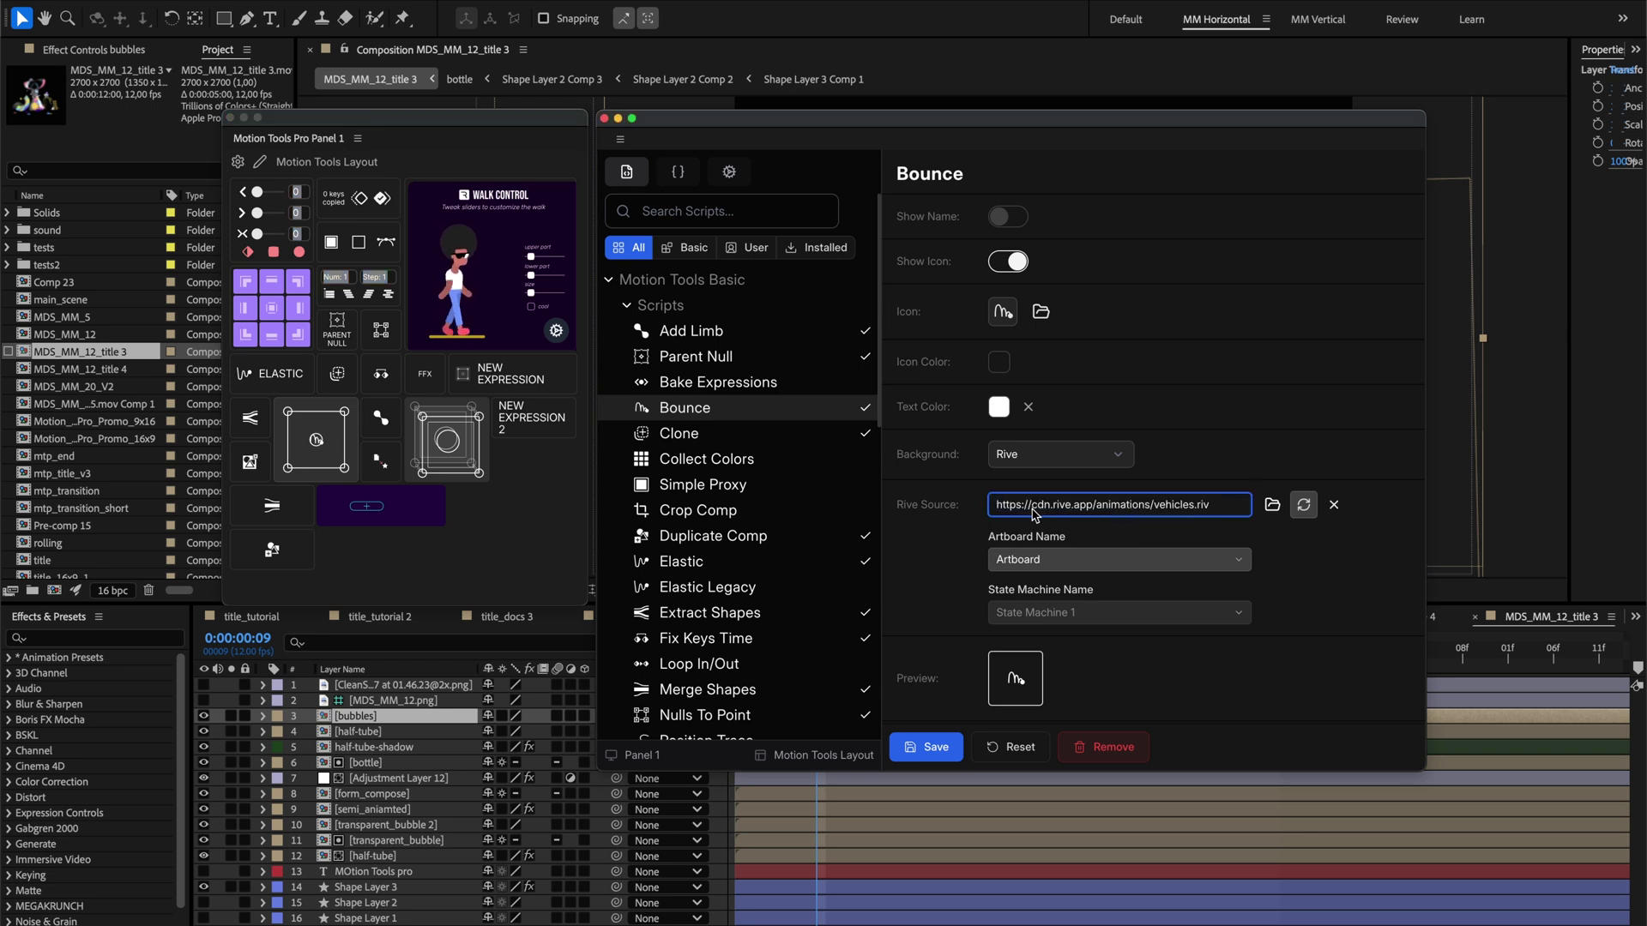
double_click(1018, 506)
left_click(1205, 508)
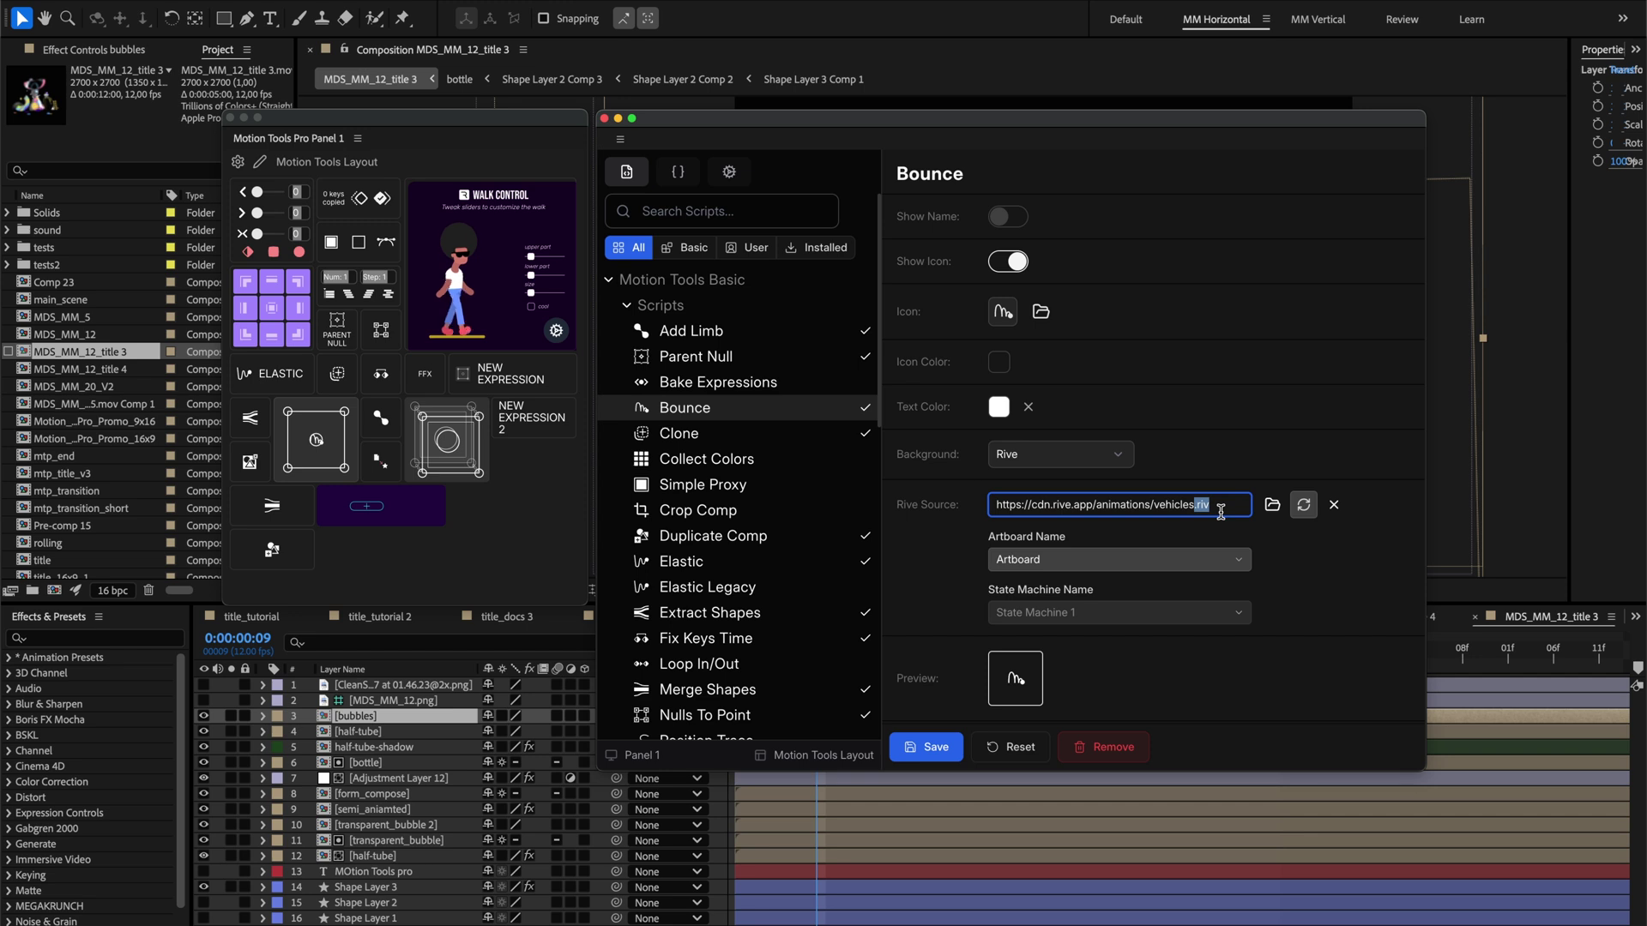
left_click(1302, 506)
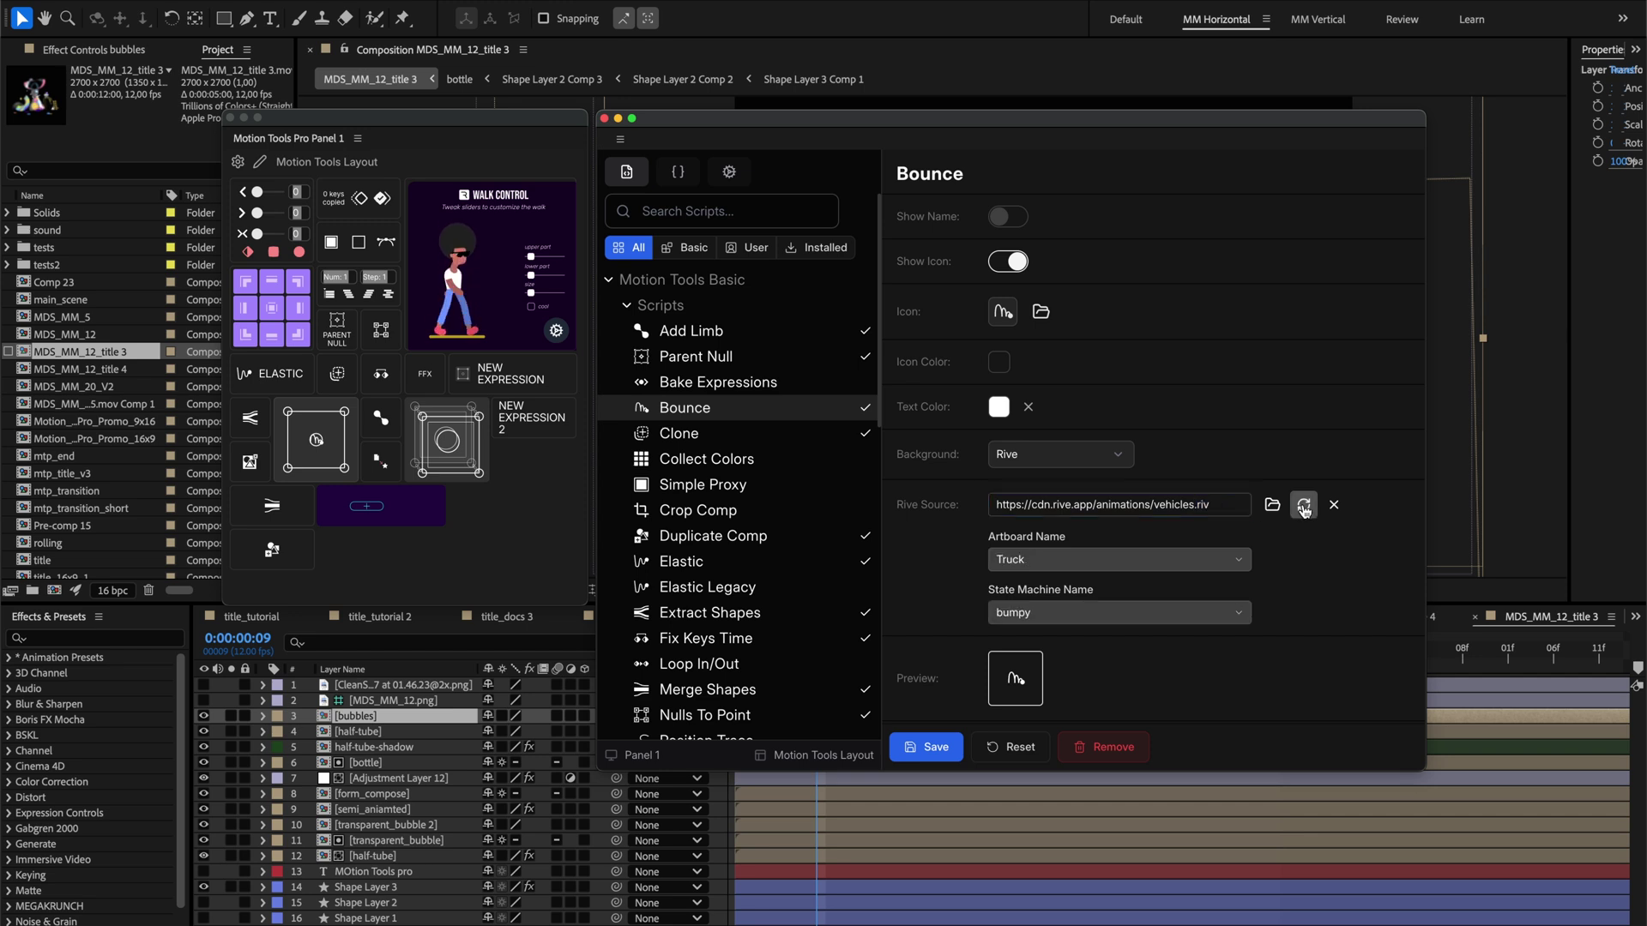
- Save Bounce, then choose the Jeep artboard from vehicles.riv
left_click(936, 747)
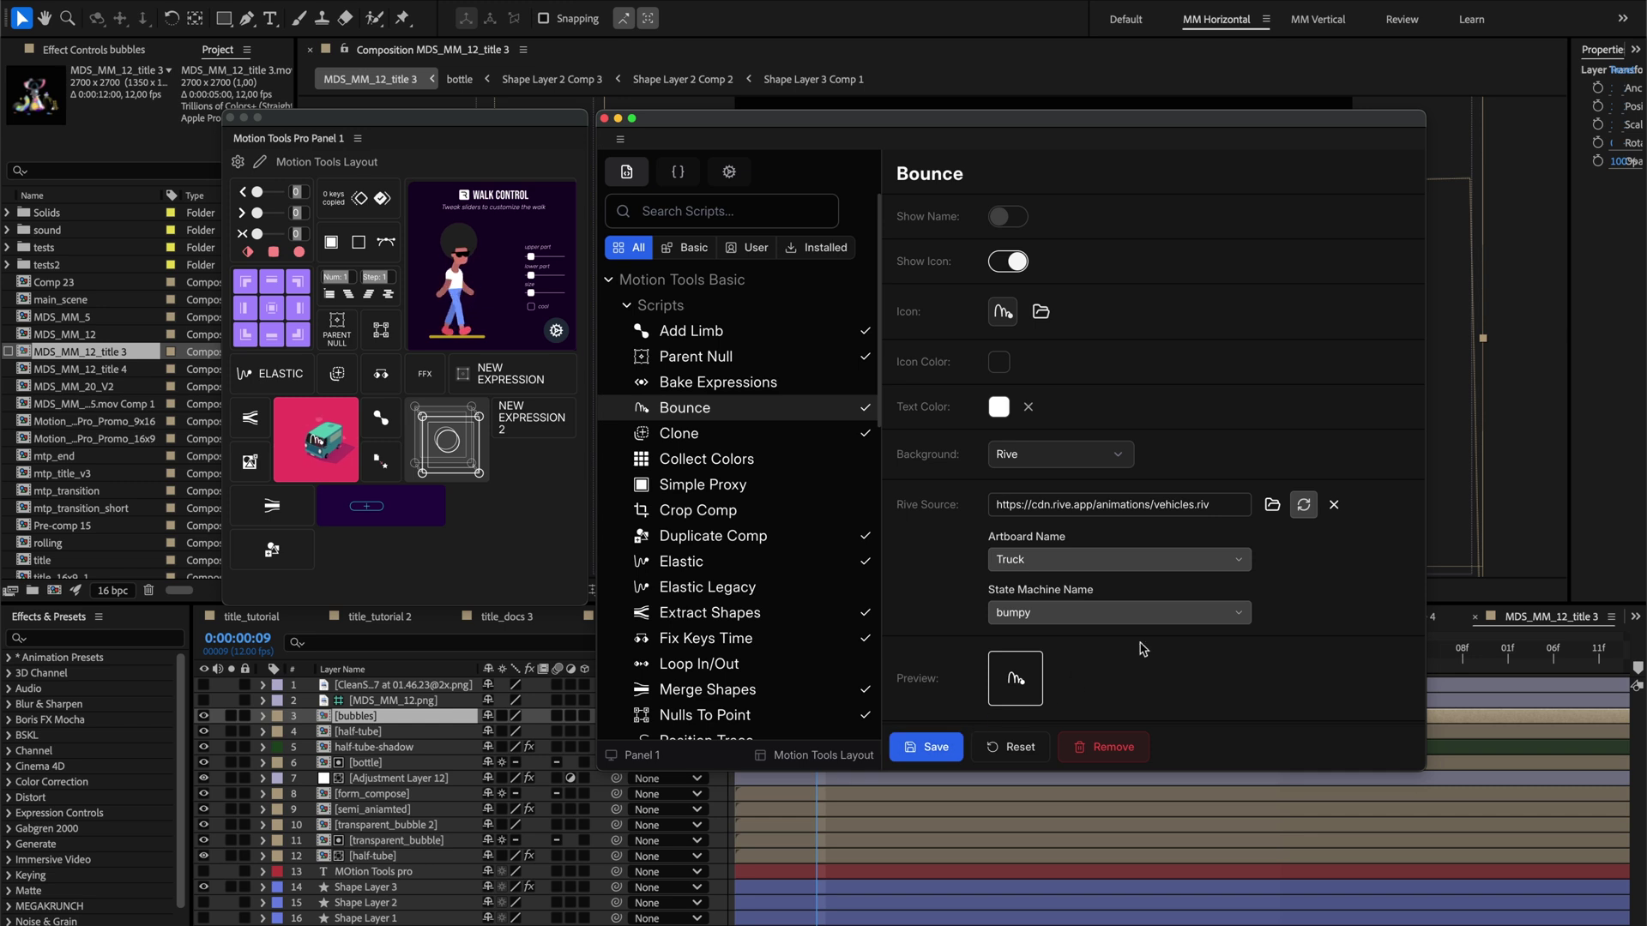
left_click(1243, 569)
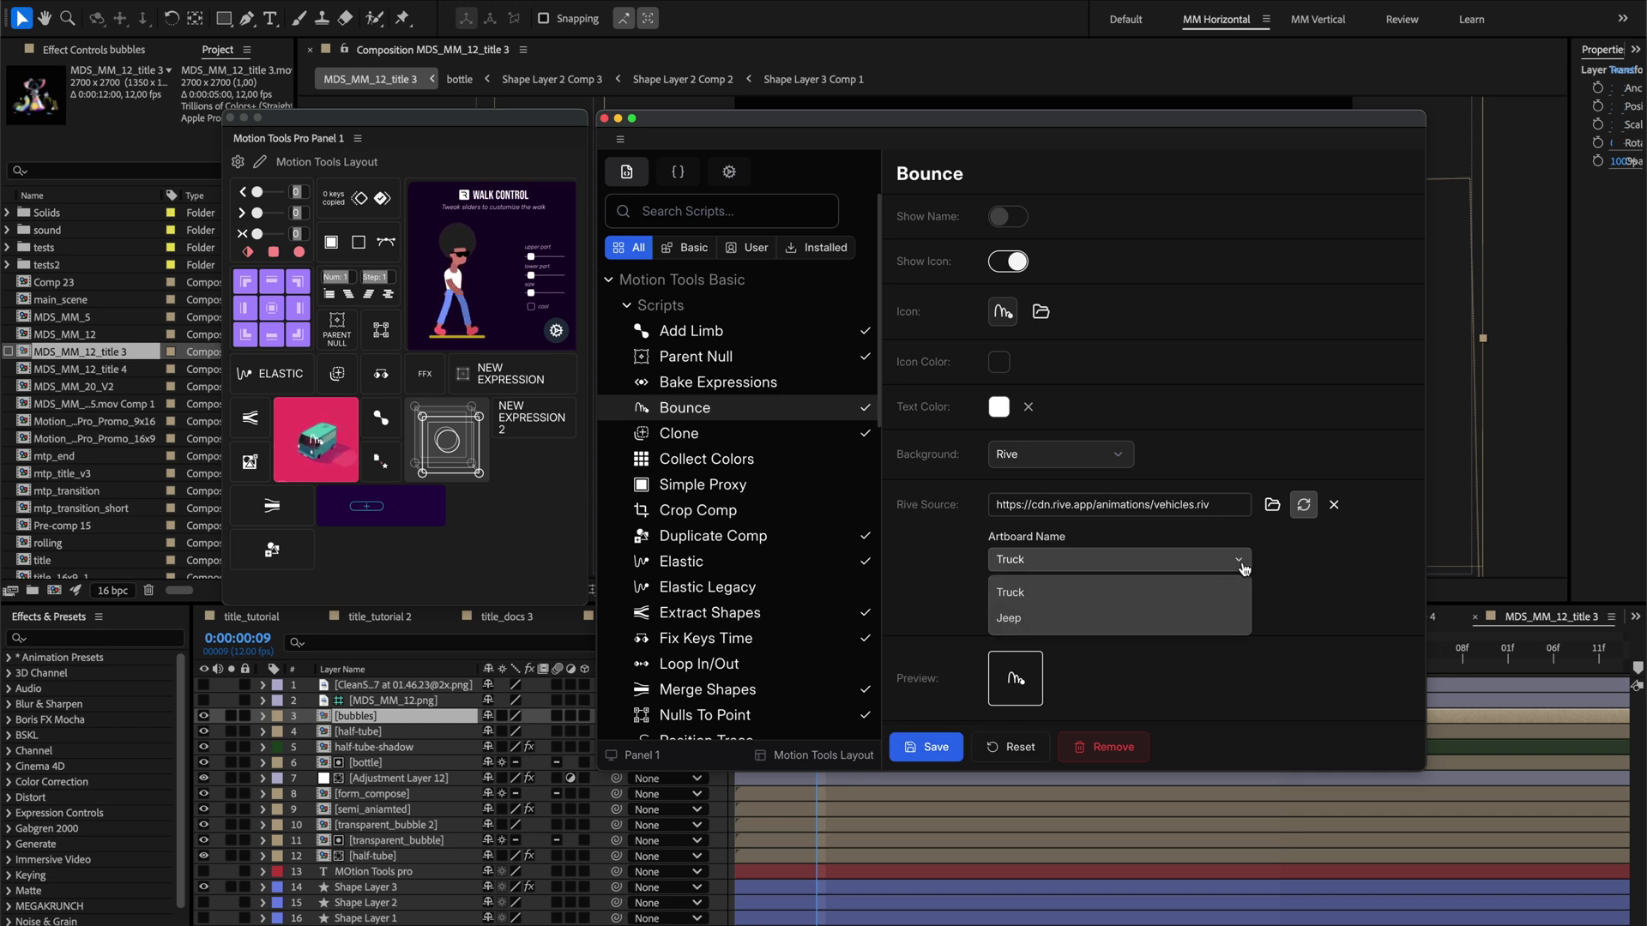
left_click(1211, 616)
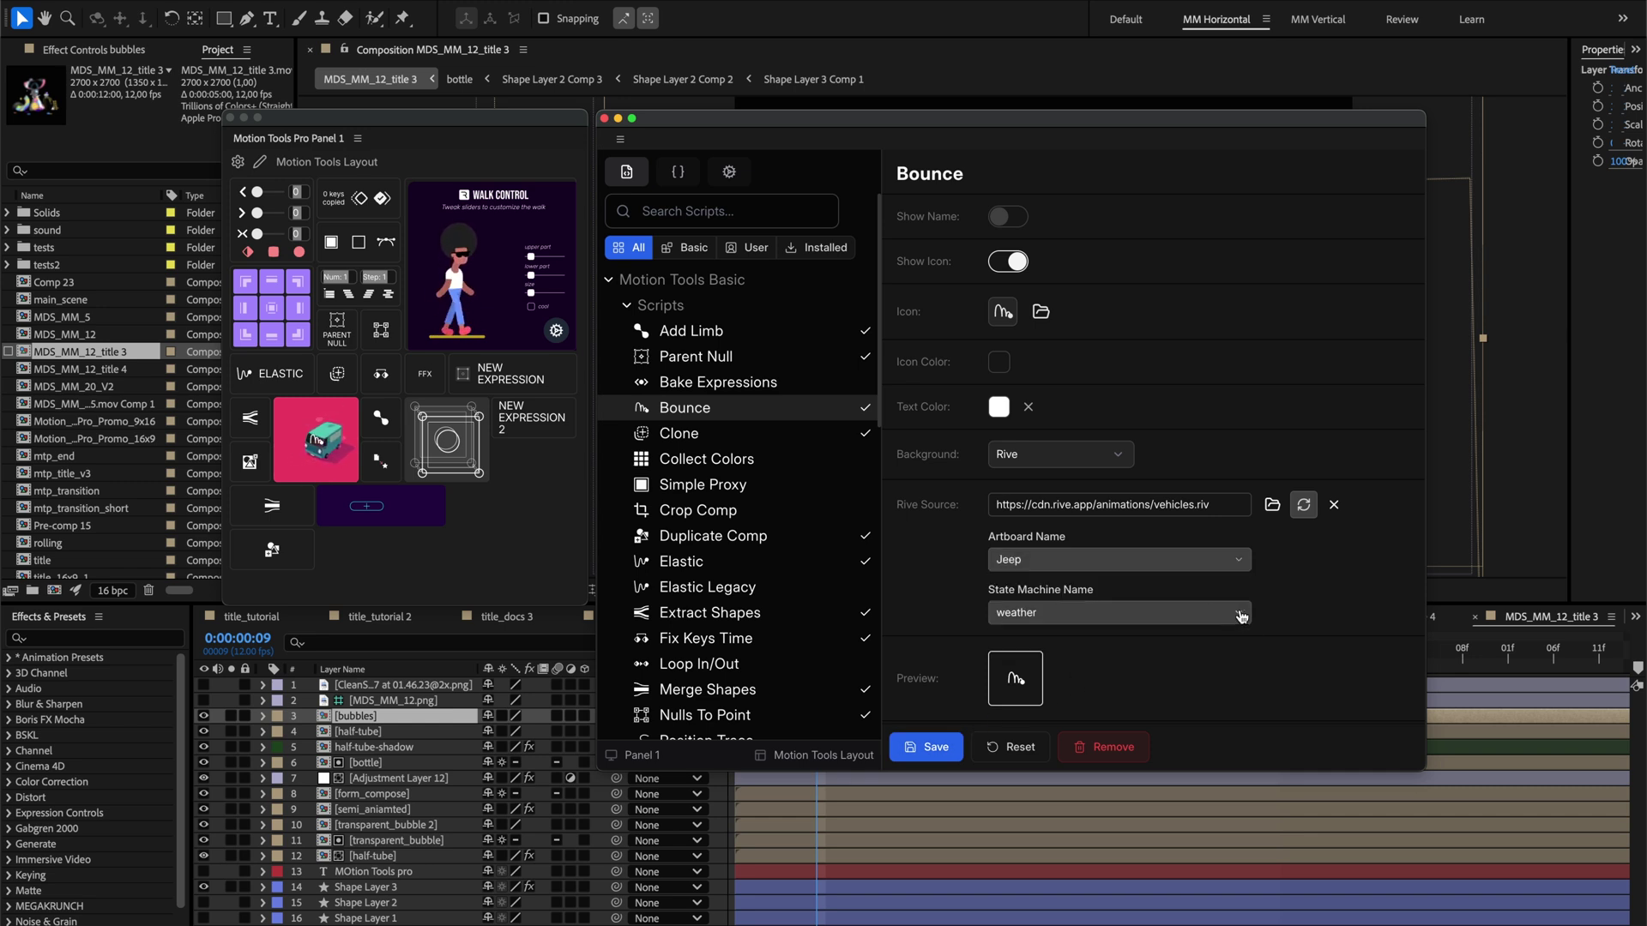
- Save the Jeep artboard, then load digital_cube_button-3.riv as Bounce's Rive source and save
left_click(926, 749)
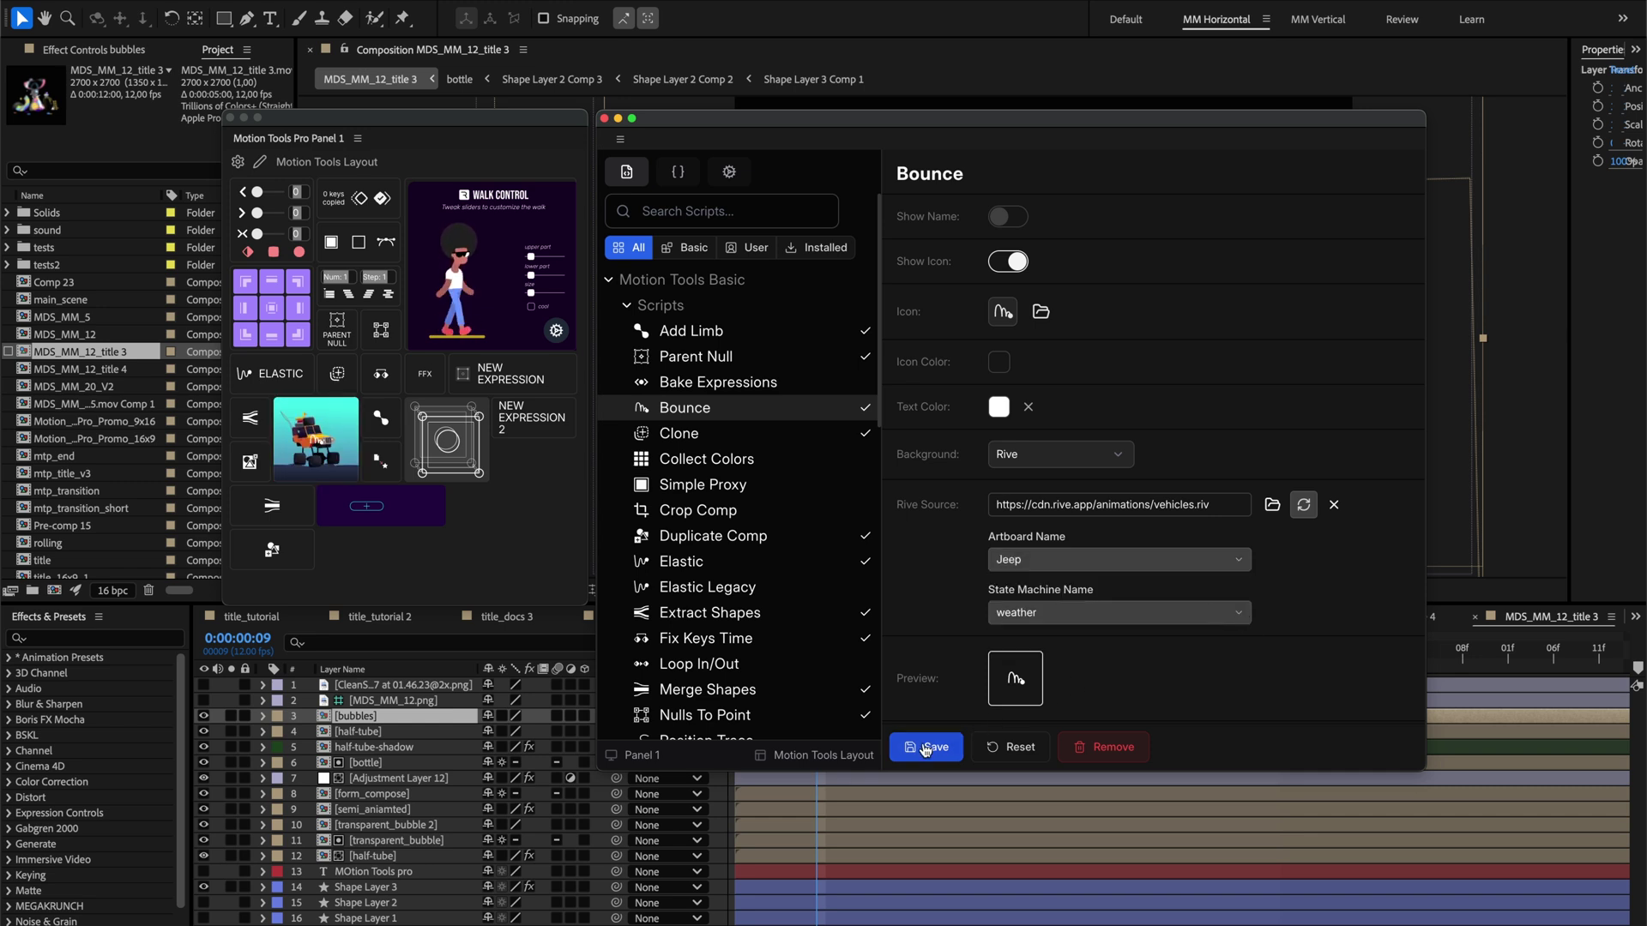
left_click(997, 264)
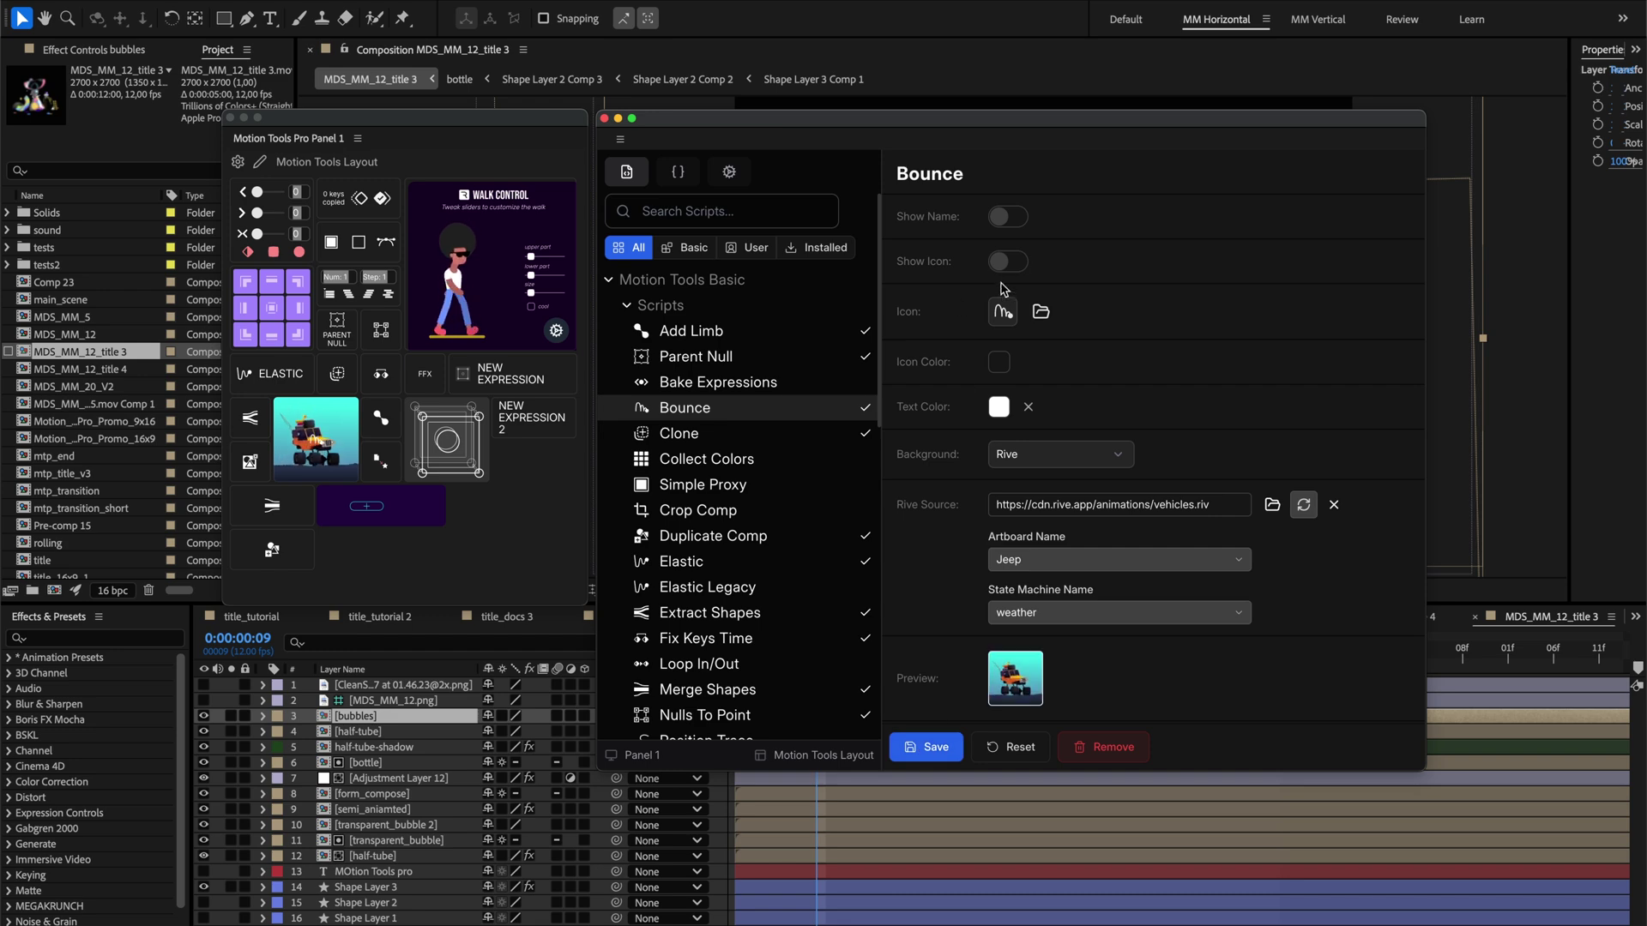
left_click(1272, 504)
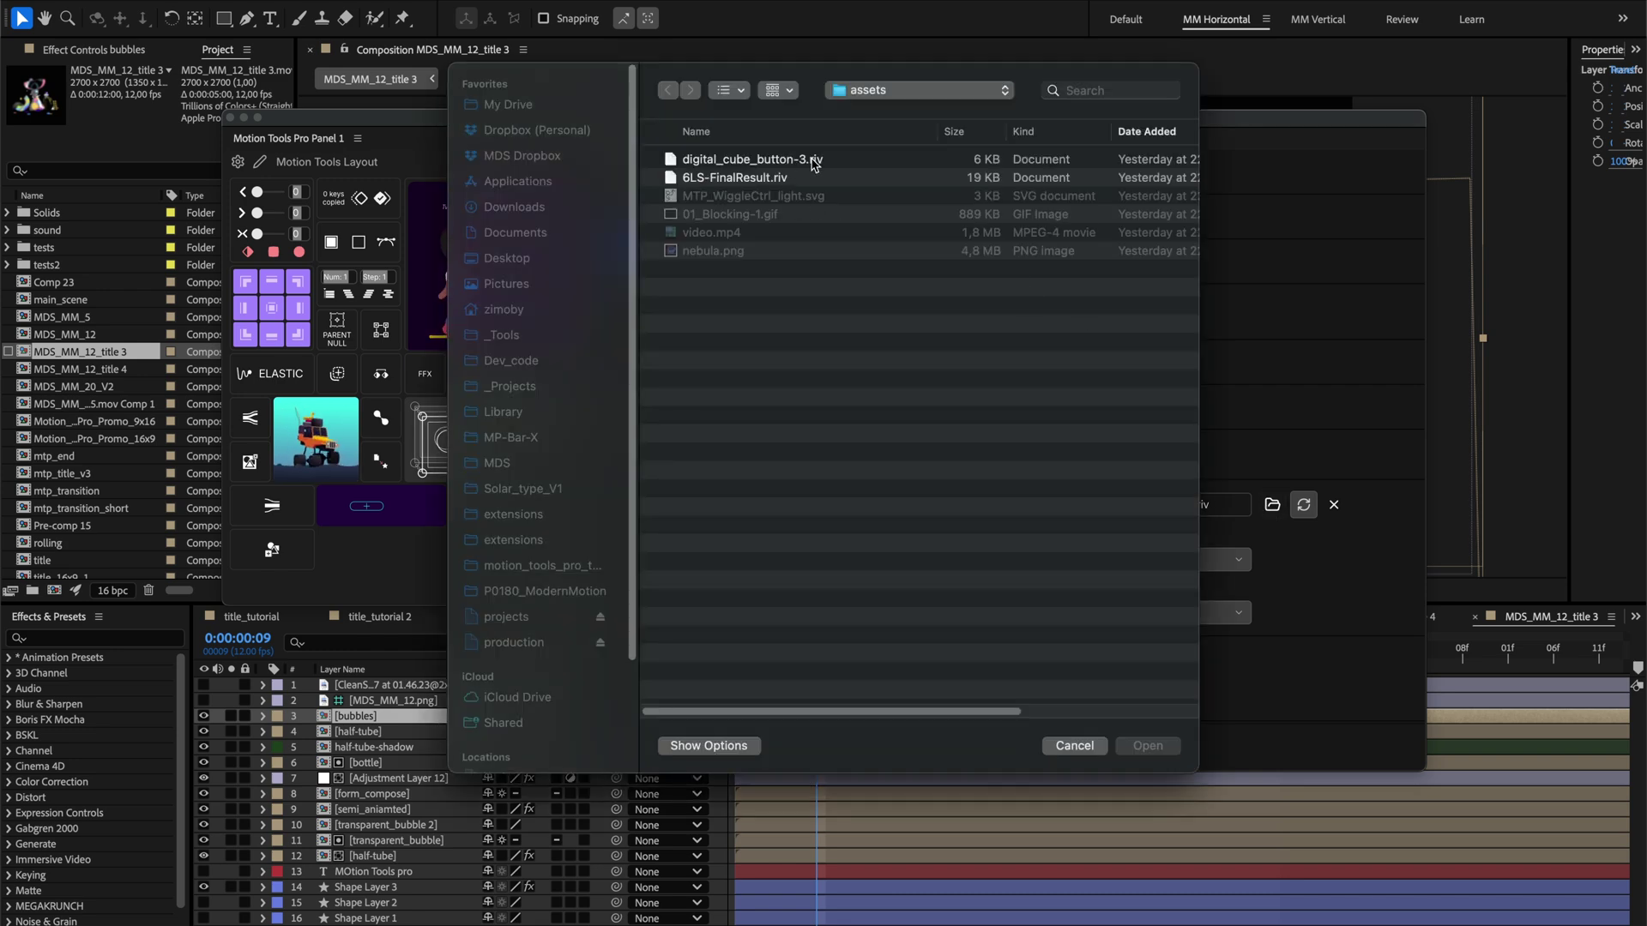
double_click(815, 160)
left_click(938, 751)
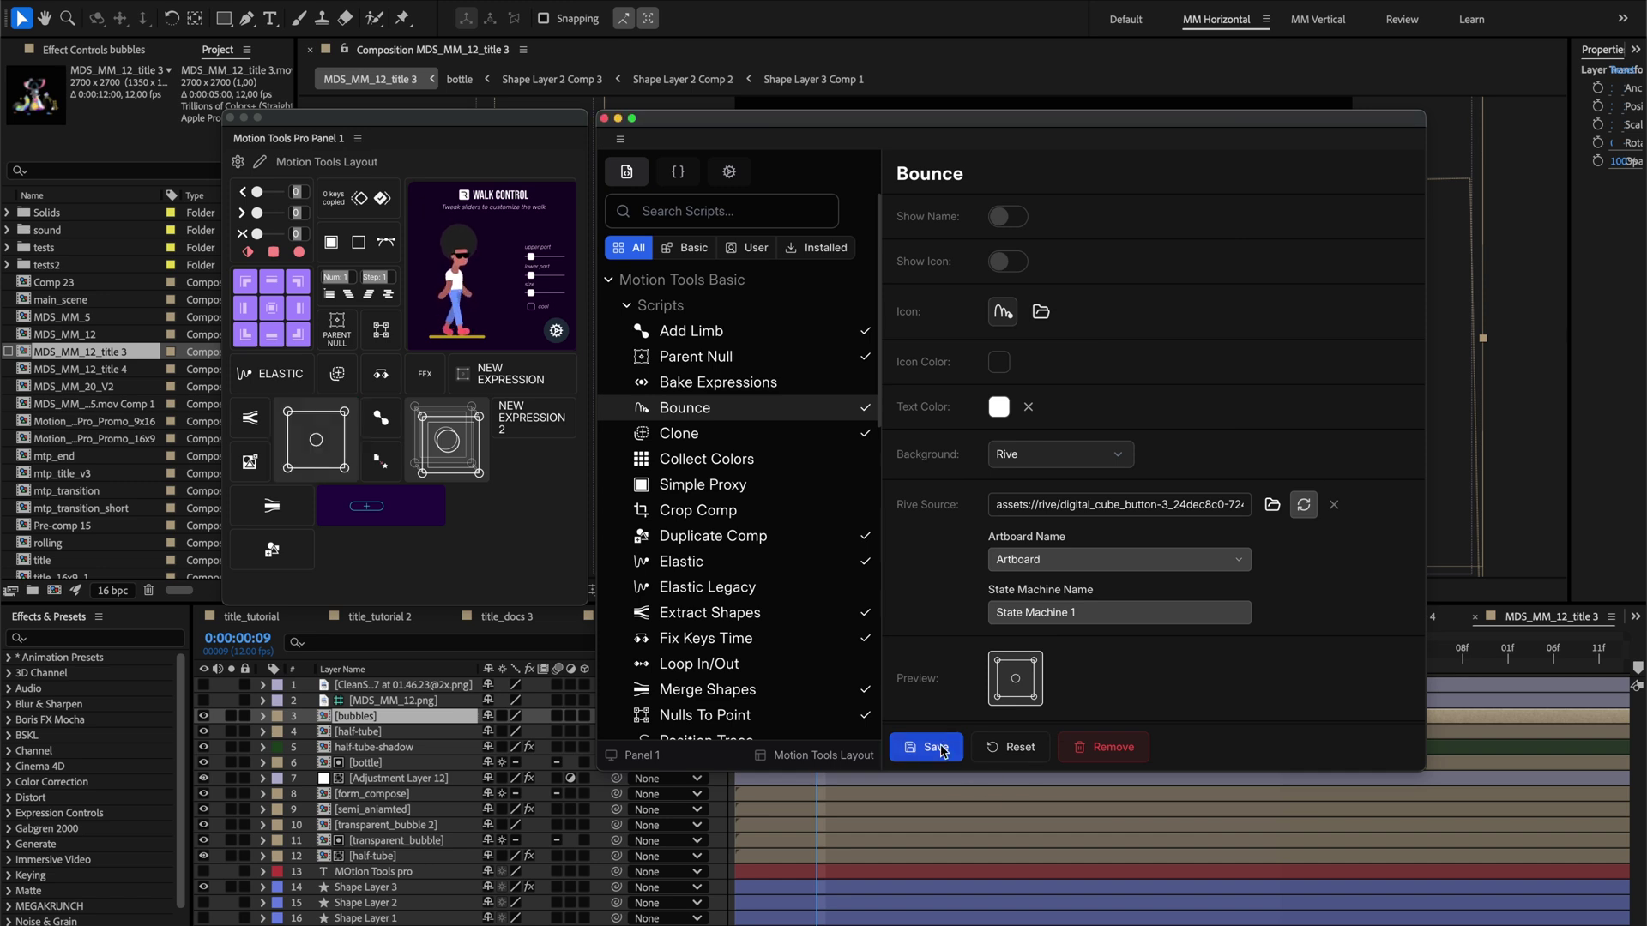
- Show Bounce's icon and name, then hide both again, saving each time
left_click(1008, 261)
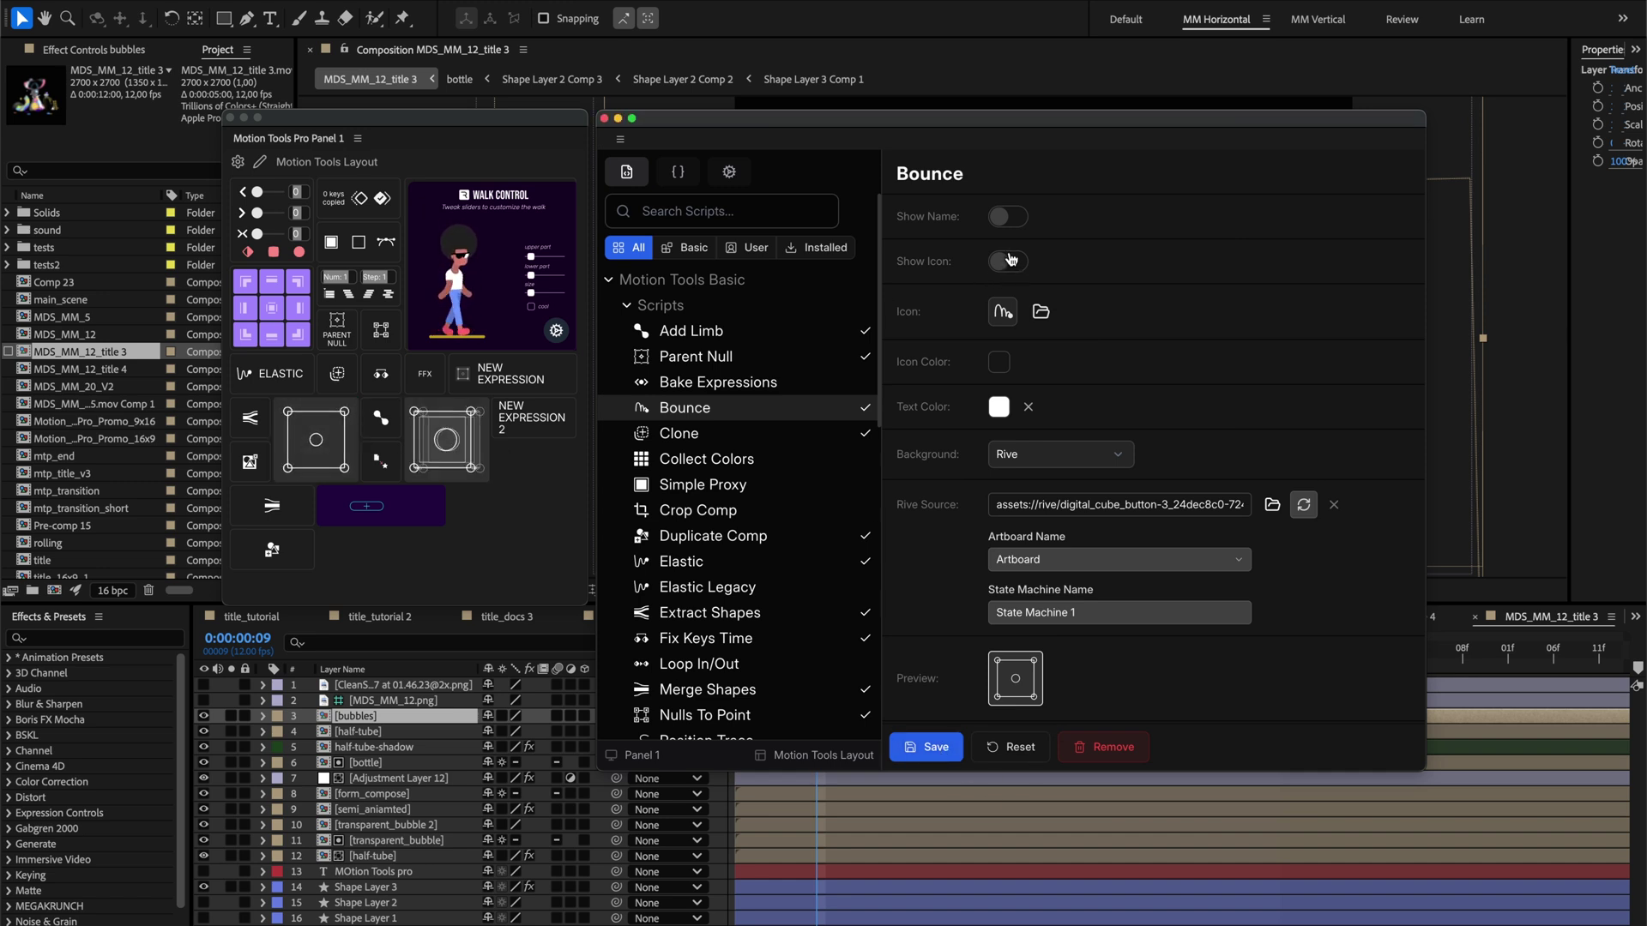
left_click(1008, 216)
left_click(927, 747)
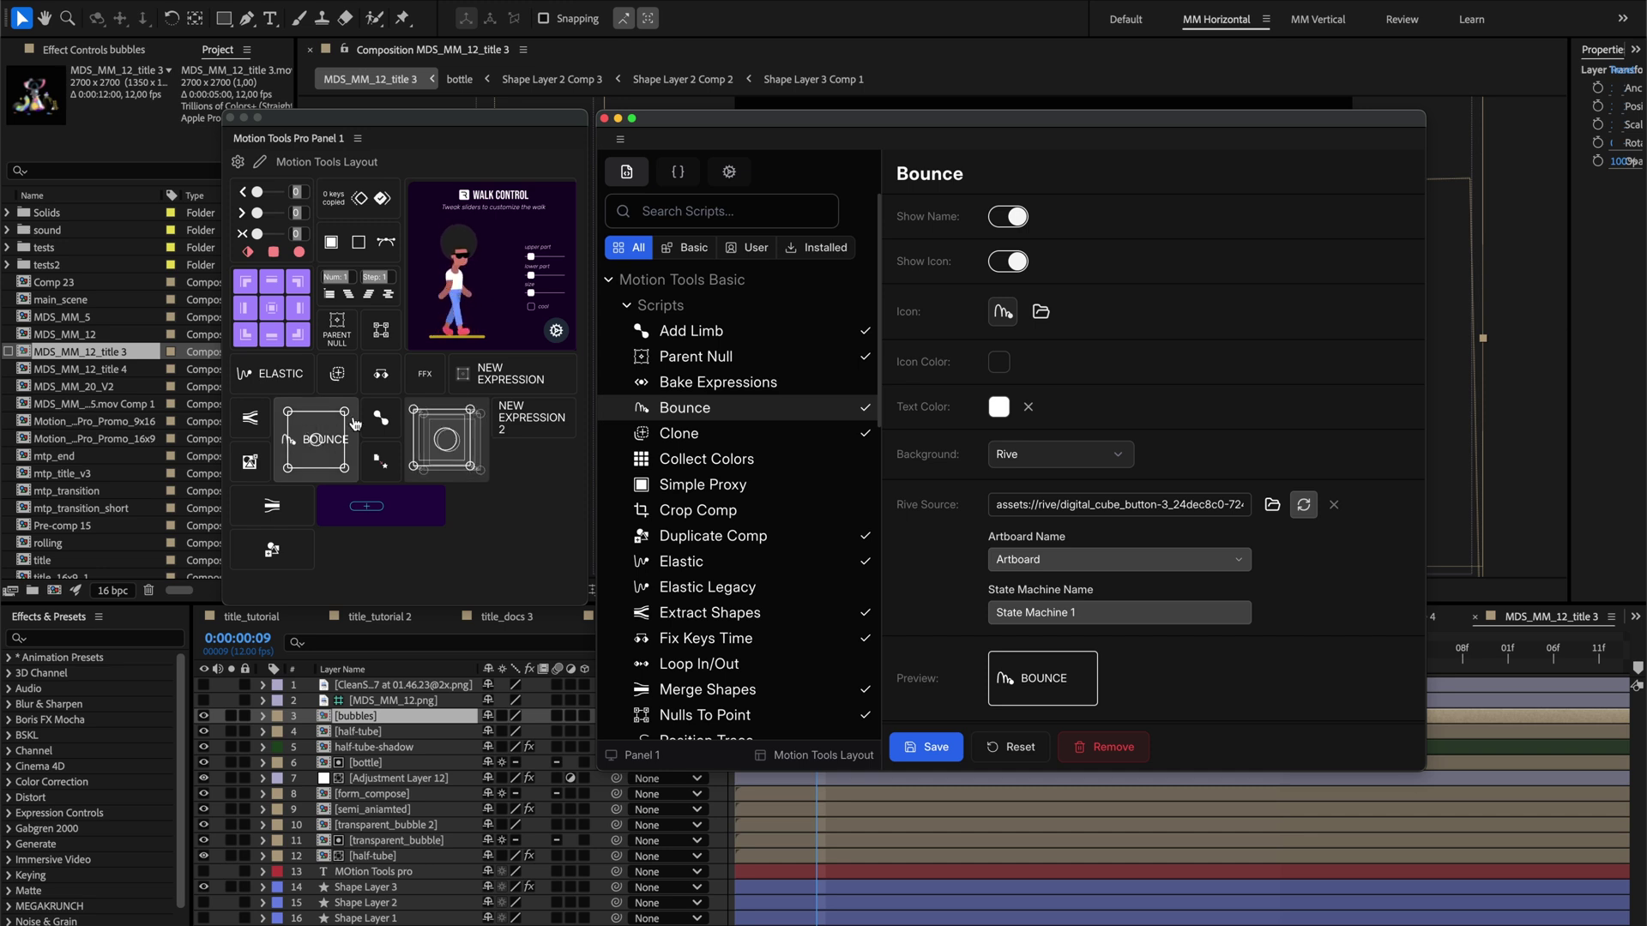
left_click(1007, 261)
left_click(1008, 216)
left_click(932, 747)
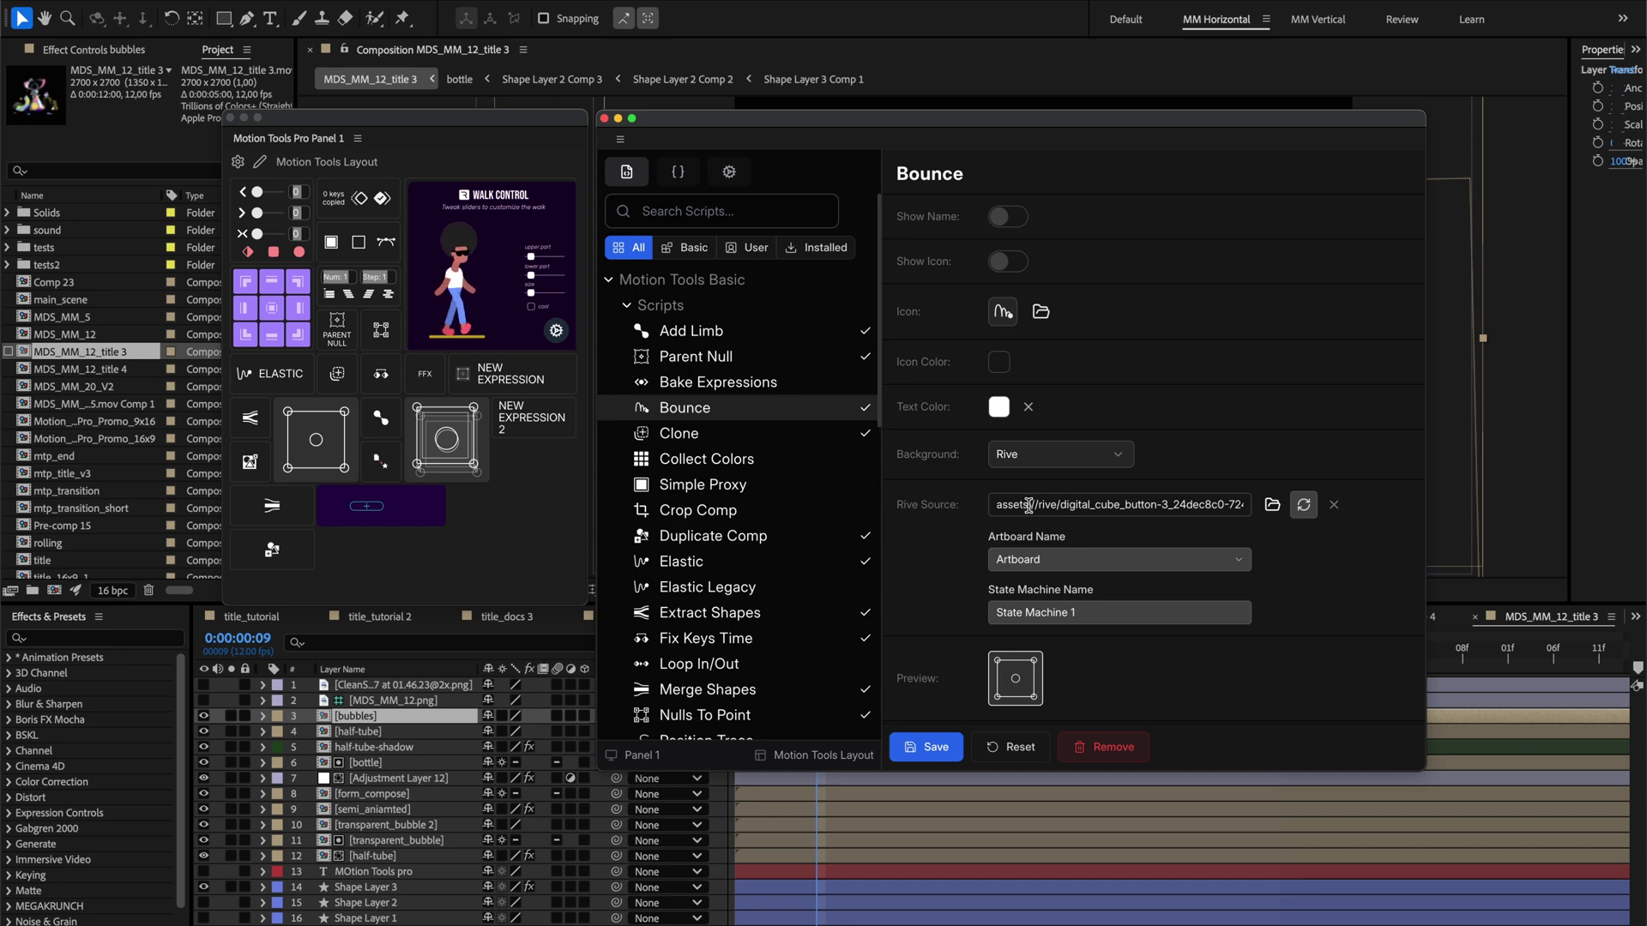
key("super+Tab")
key("super+Tab")
key("super+Tab")
key("super+Tab")
key("super+Tab")
key("super+Tab")
key("super+Tab")
key("super+Tab")
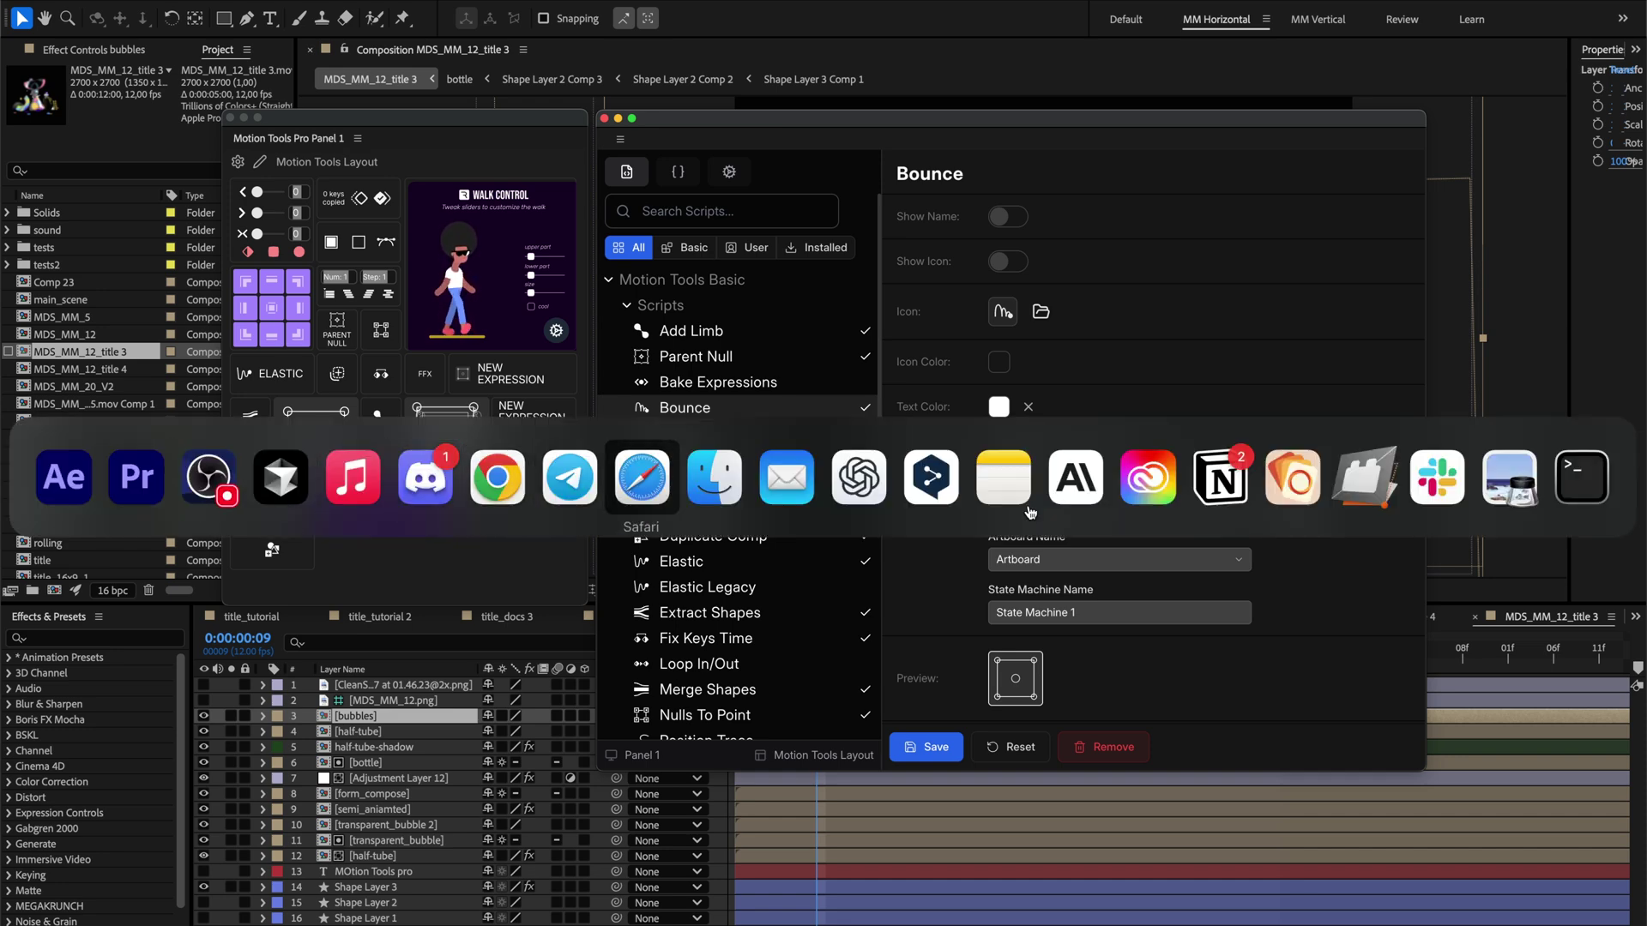
- In Finder, preview userConfig.json inside the configs folder with Quick Look
key("super+Tab")
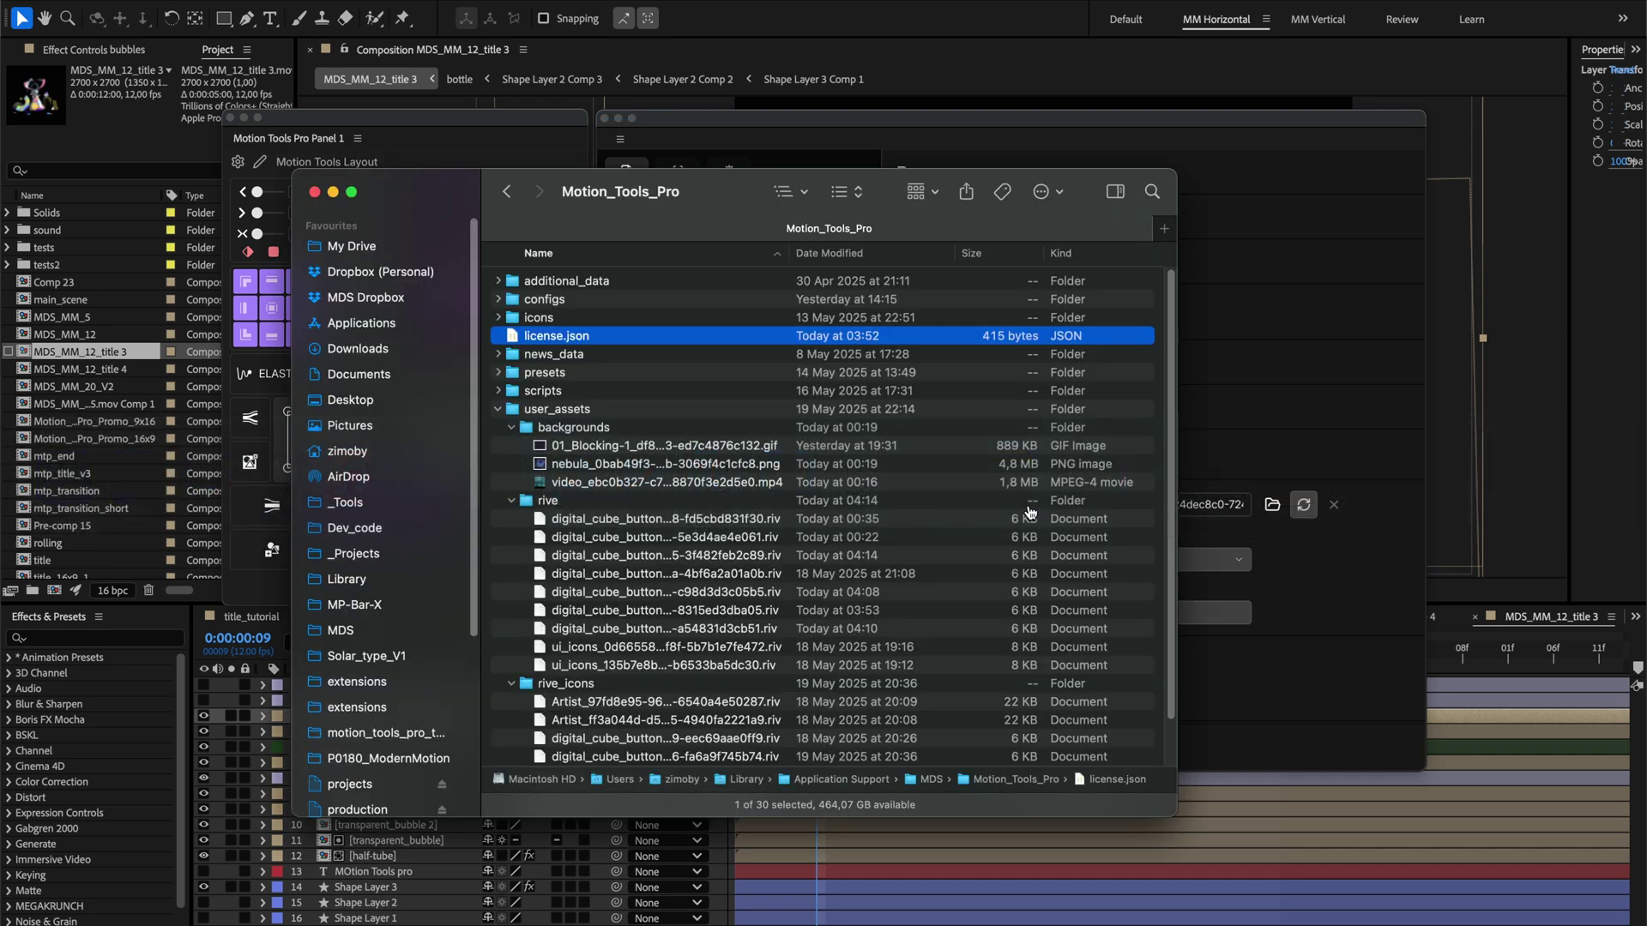
left_click(498, 299)
left_click(617, 429)
key("space")
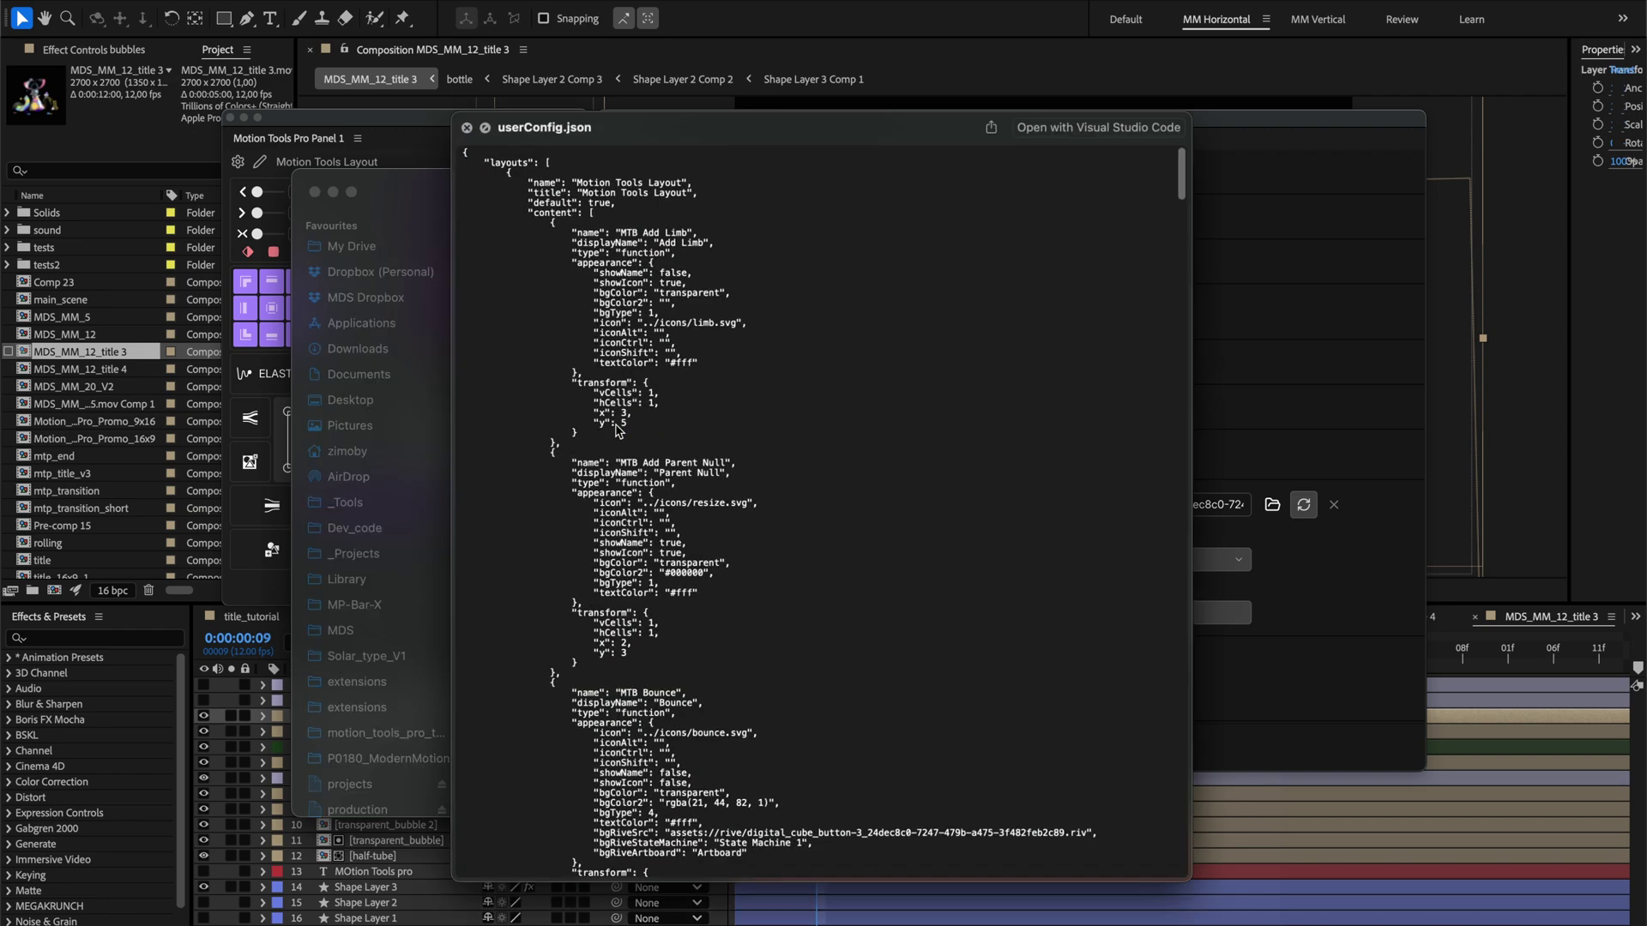
scroll(617, 429, "down", 20)
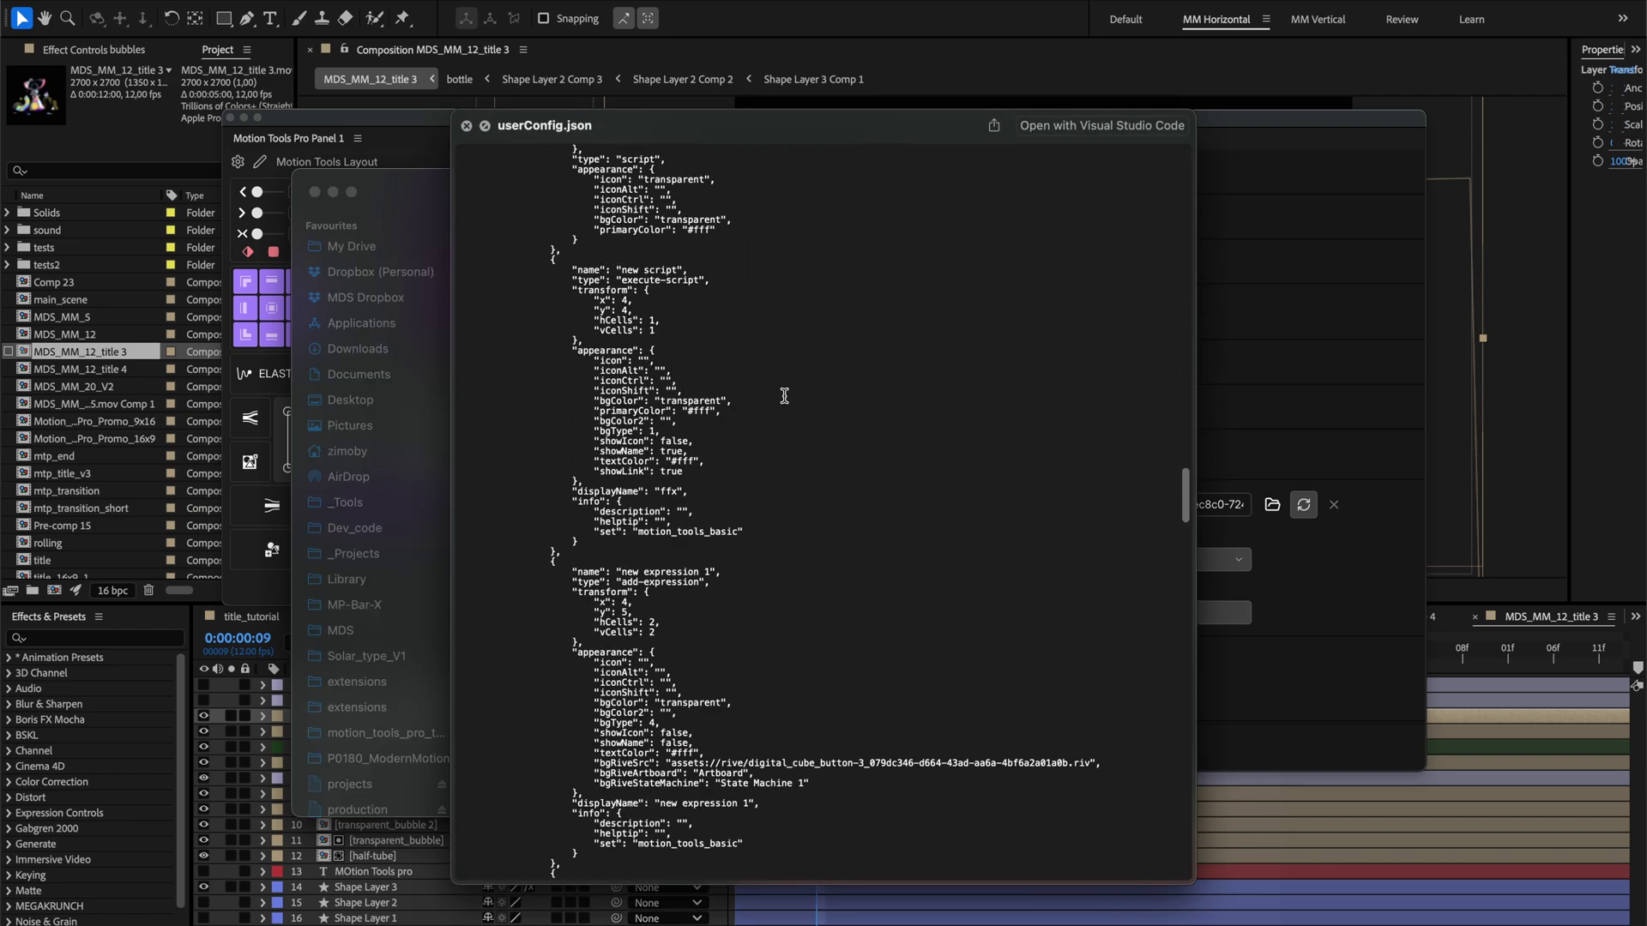
scroll(784, 395, "down", 10)
key("space")
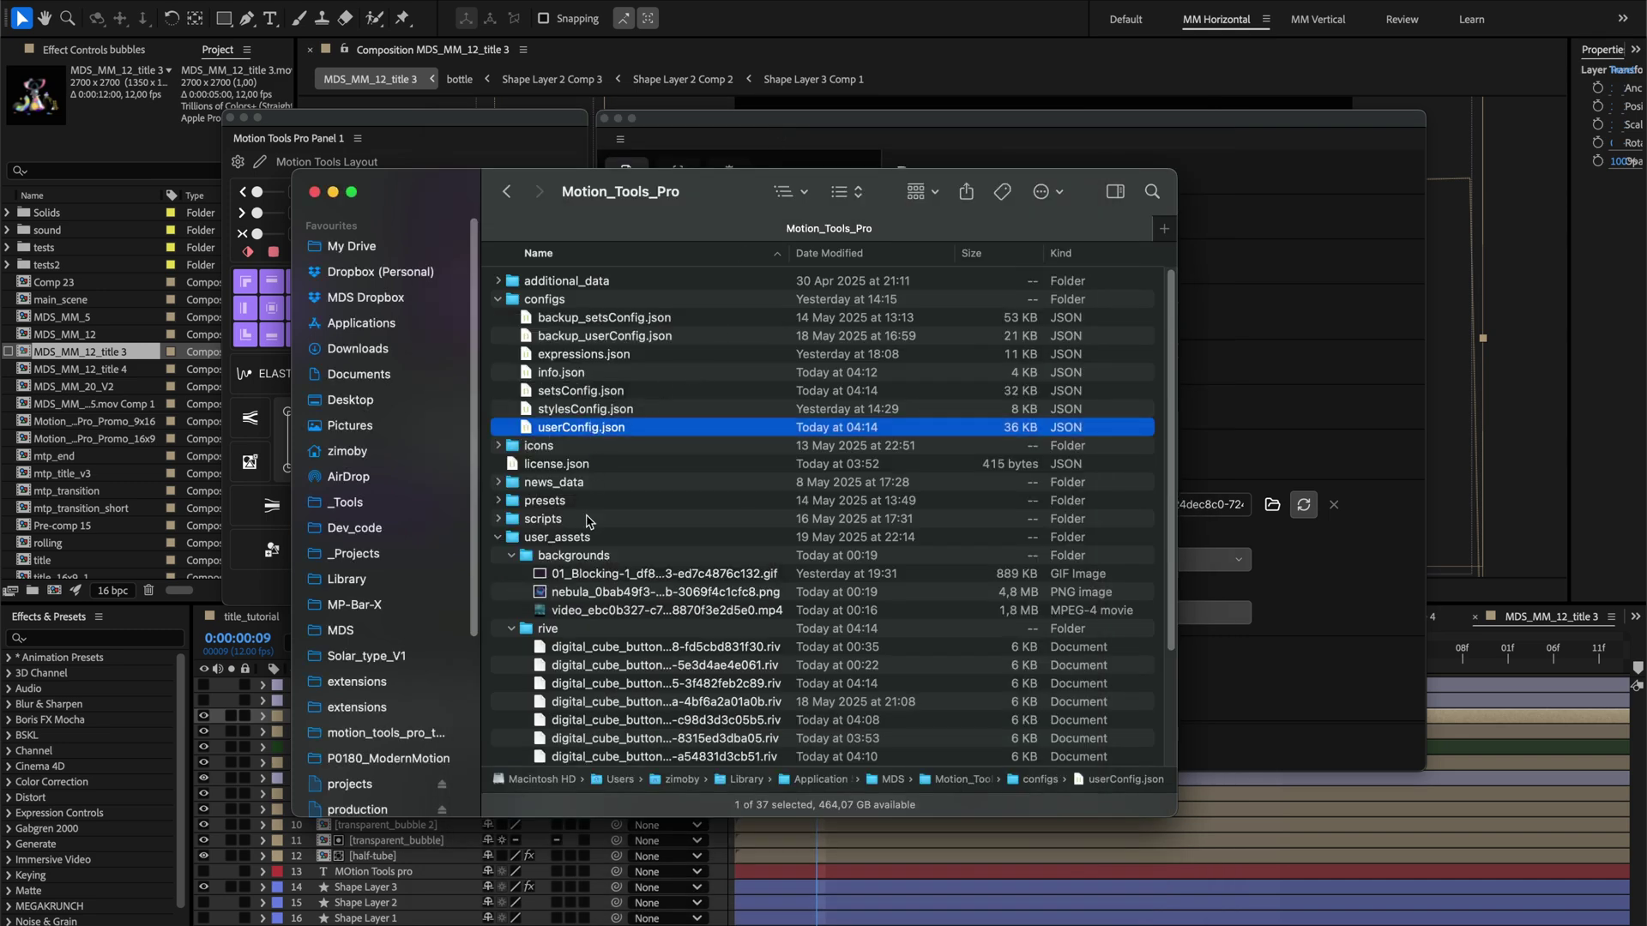
- Preview the user_assets backgrounds: the 01_Blocking gif, nebula png and background video
left_click(587, 537)
scroll(532, 532, "down", 1)
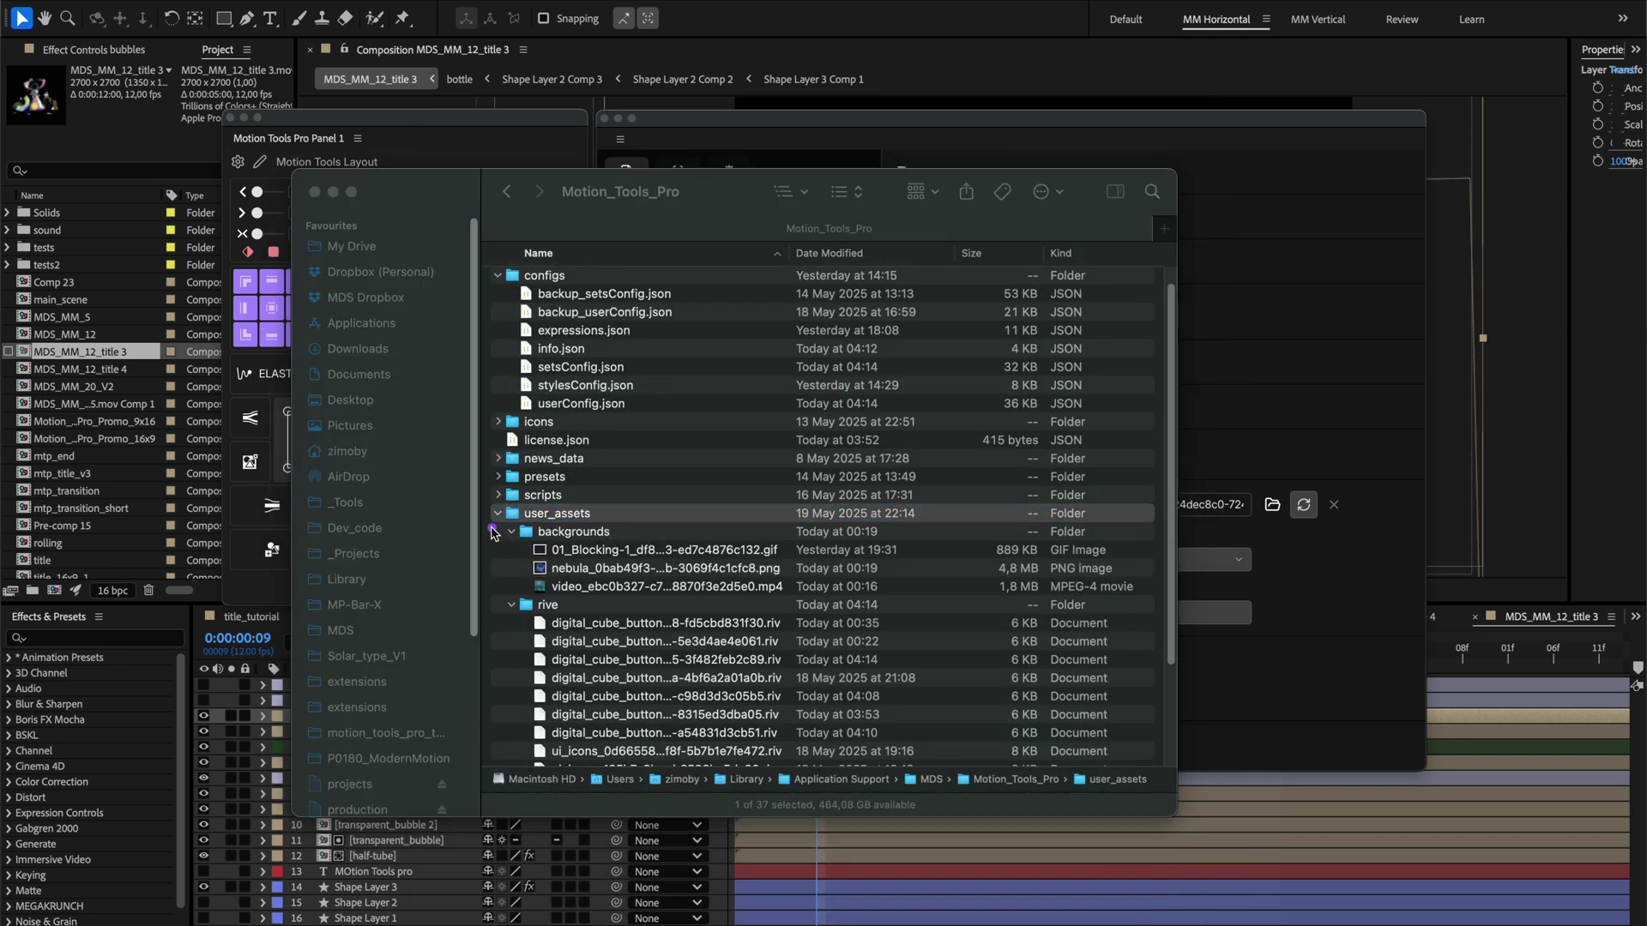
left_click_drag(493, 529, 606, 529)
left_click(672, 516)
scroll(674, 518, "down", 6)
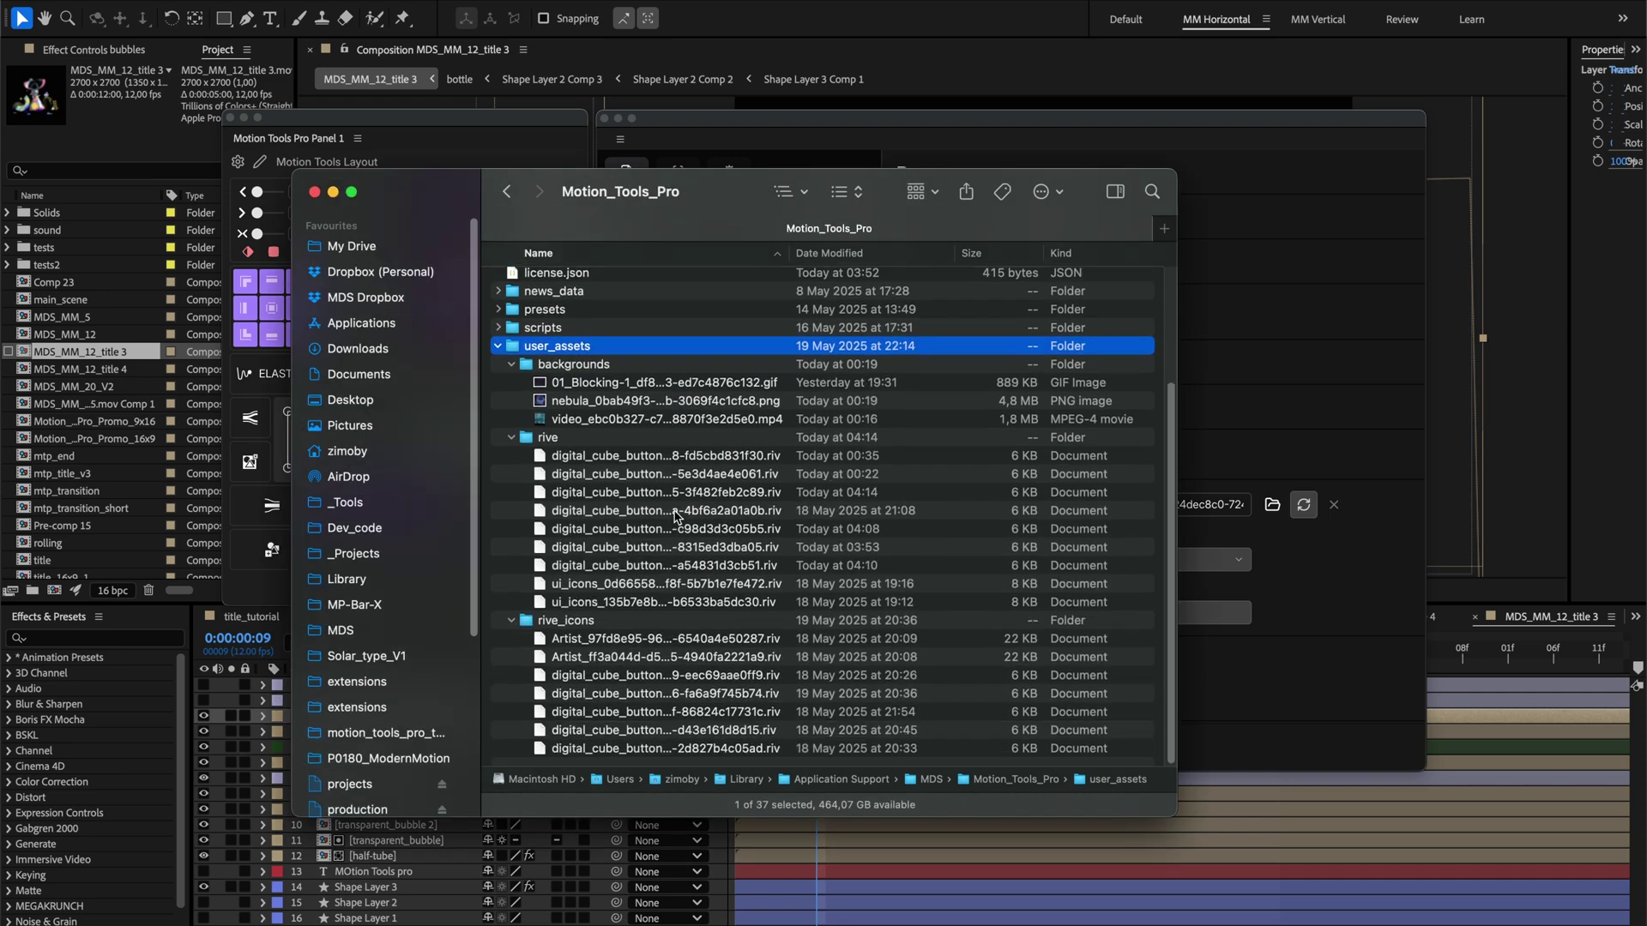
left_click(621, 386)
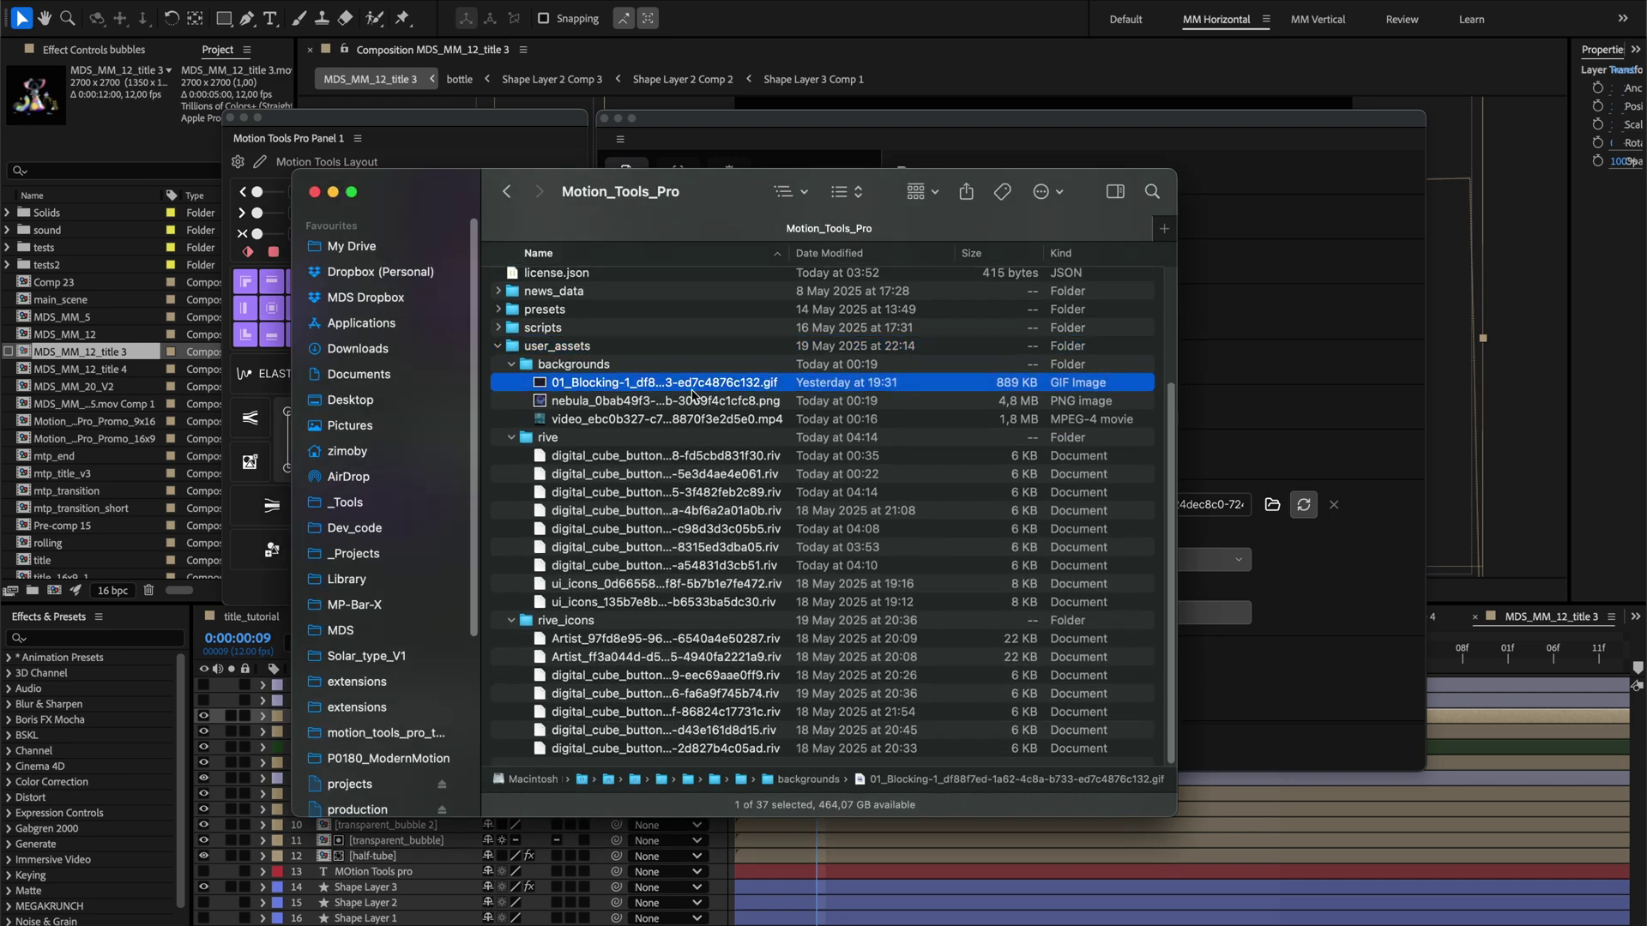
key("space")
key("Down")
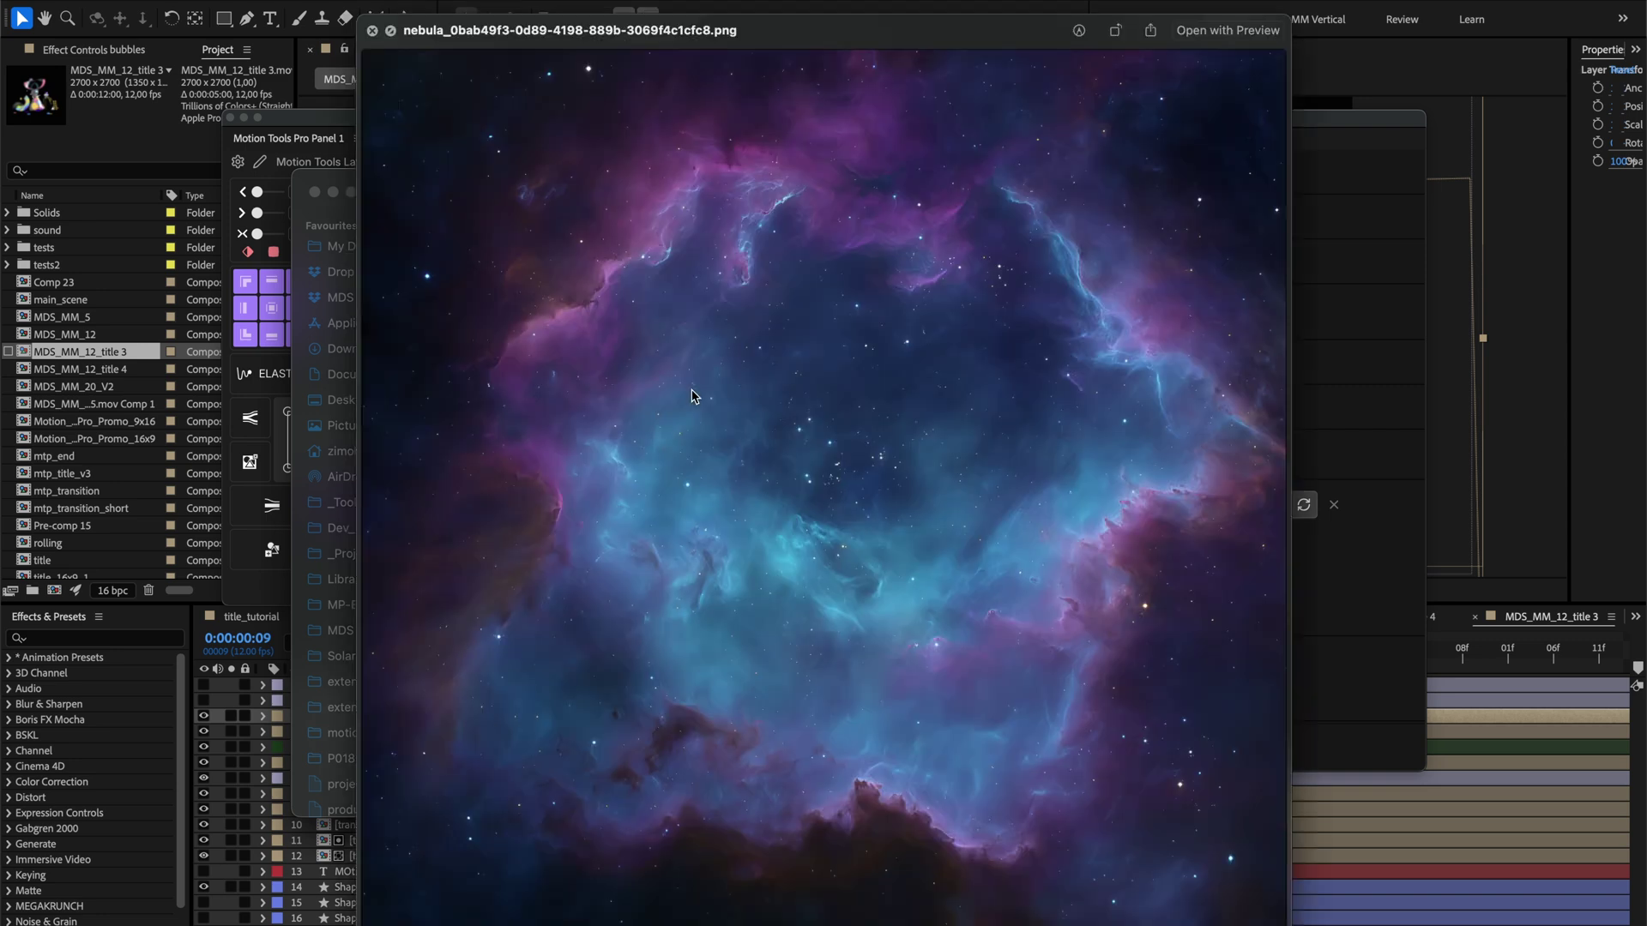
key("Down")
key("space")
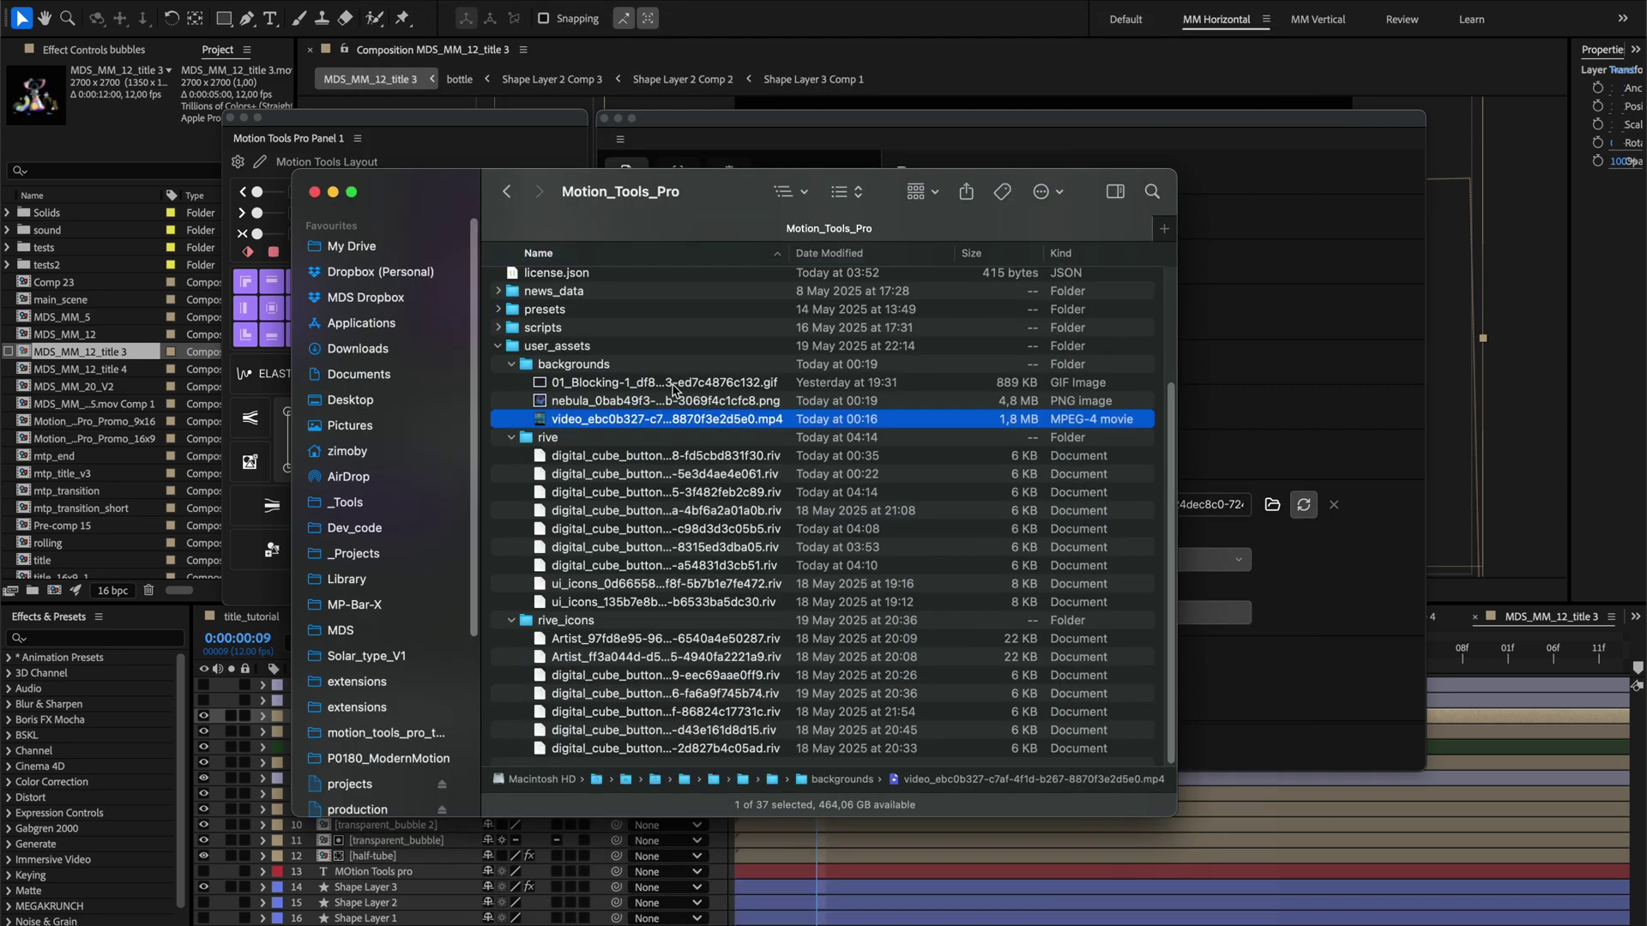
- Select userConfig.json, then collapse the configs and user_assets folders
left_click(635, 367)
left_click(637, 347)
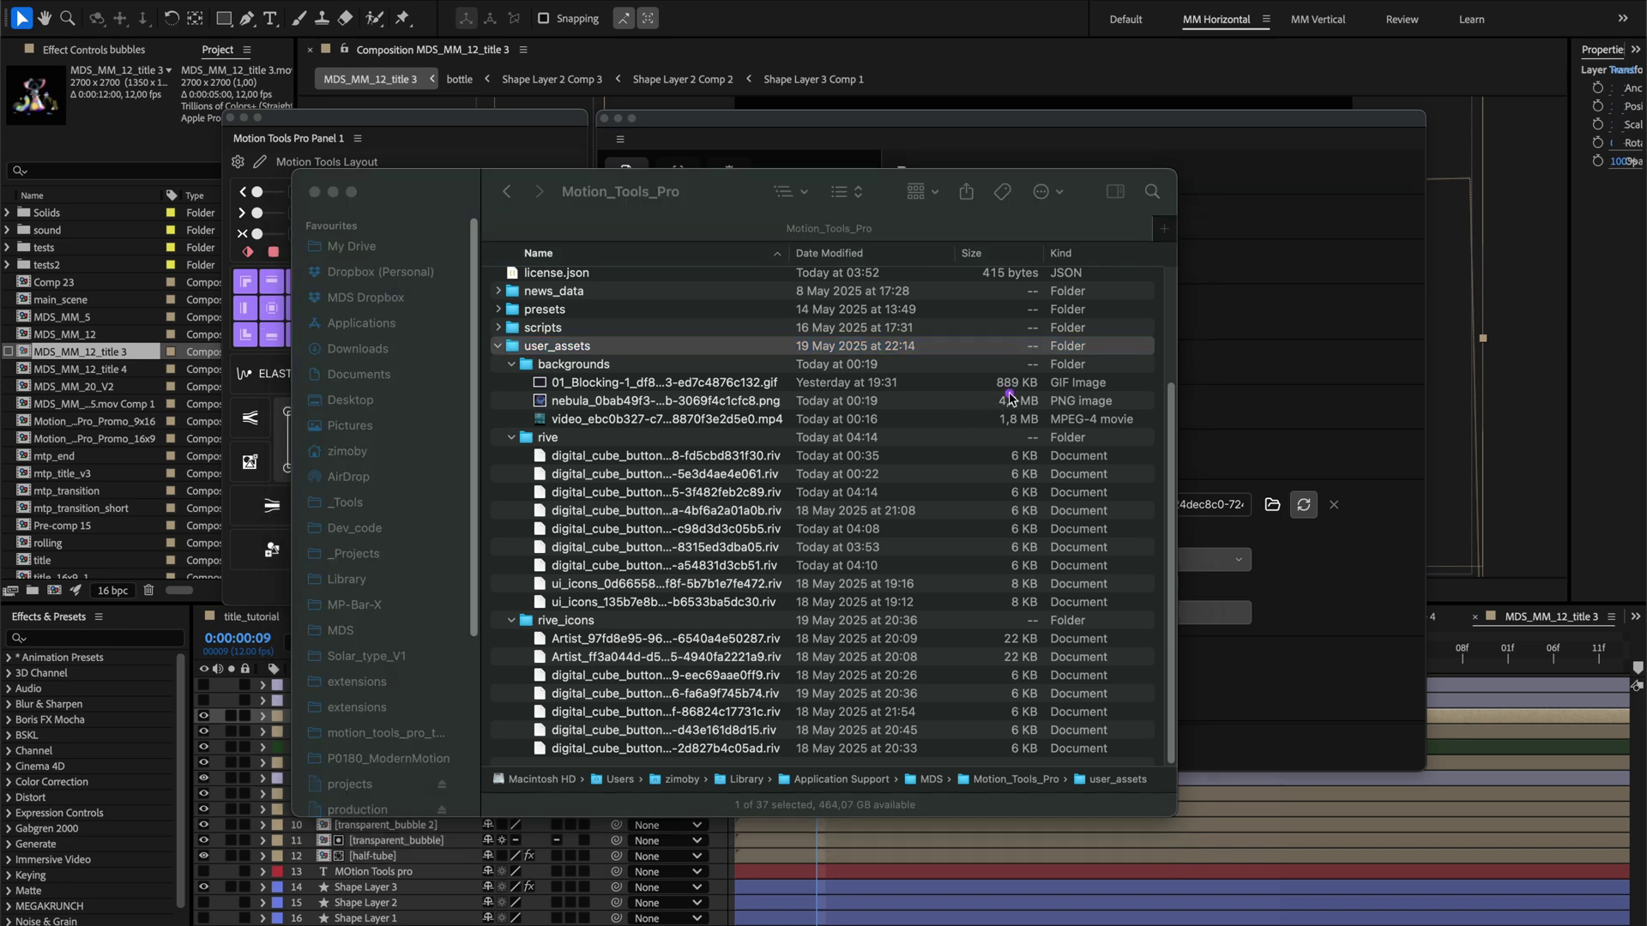
mouse_move(979, 395)
left_mouse_down()
mouse_move(1030, 393)
mouse_move(988, 418)
mouse_move(1050, 416)
mouse_move(992, 442)
mouse_move(1053, 444)
left_mouse_up()
scroll(967, 439, "up", 5)
left_click(729, 428)
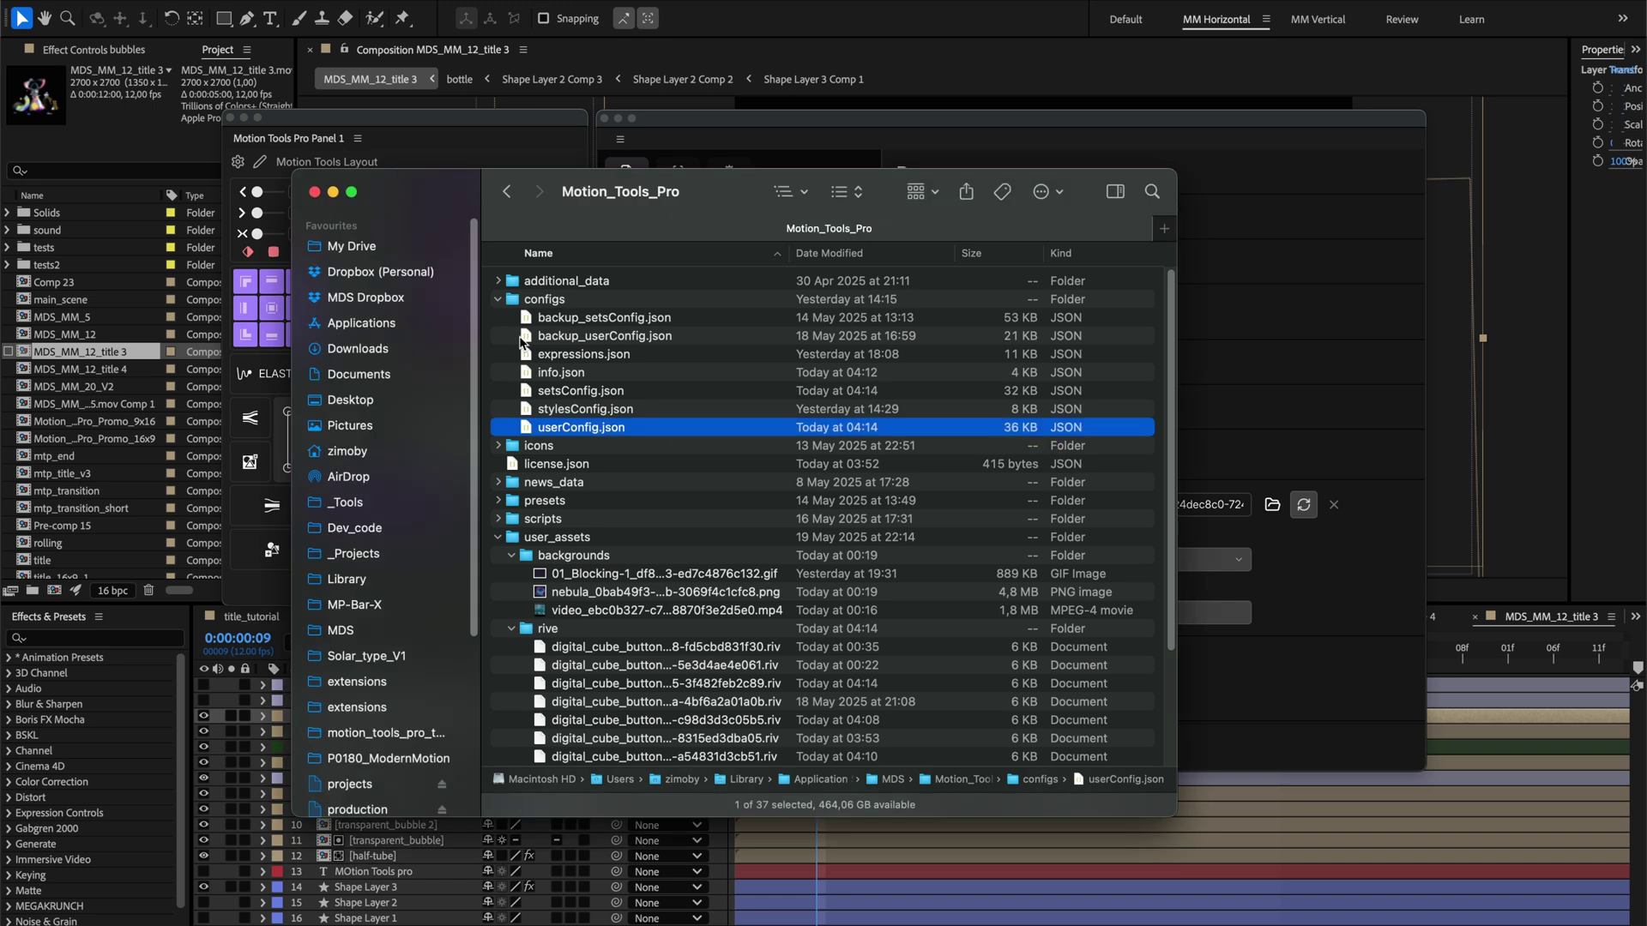
left_click(556, 300)
left_click(499, 300)
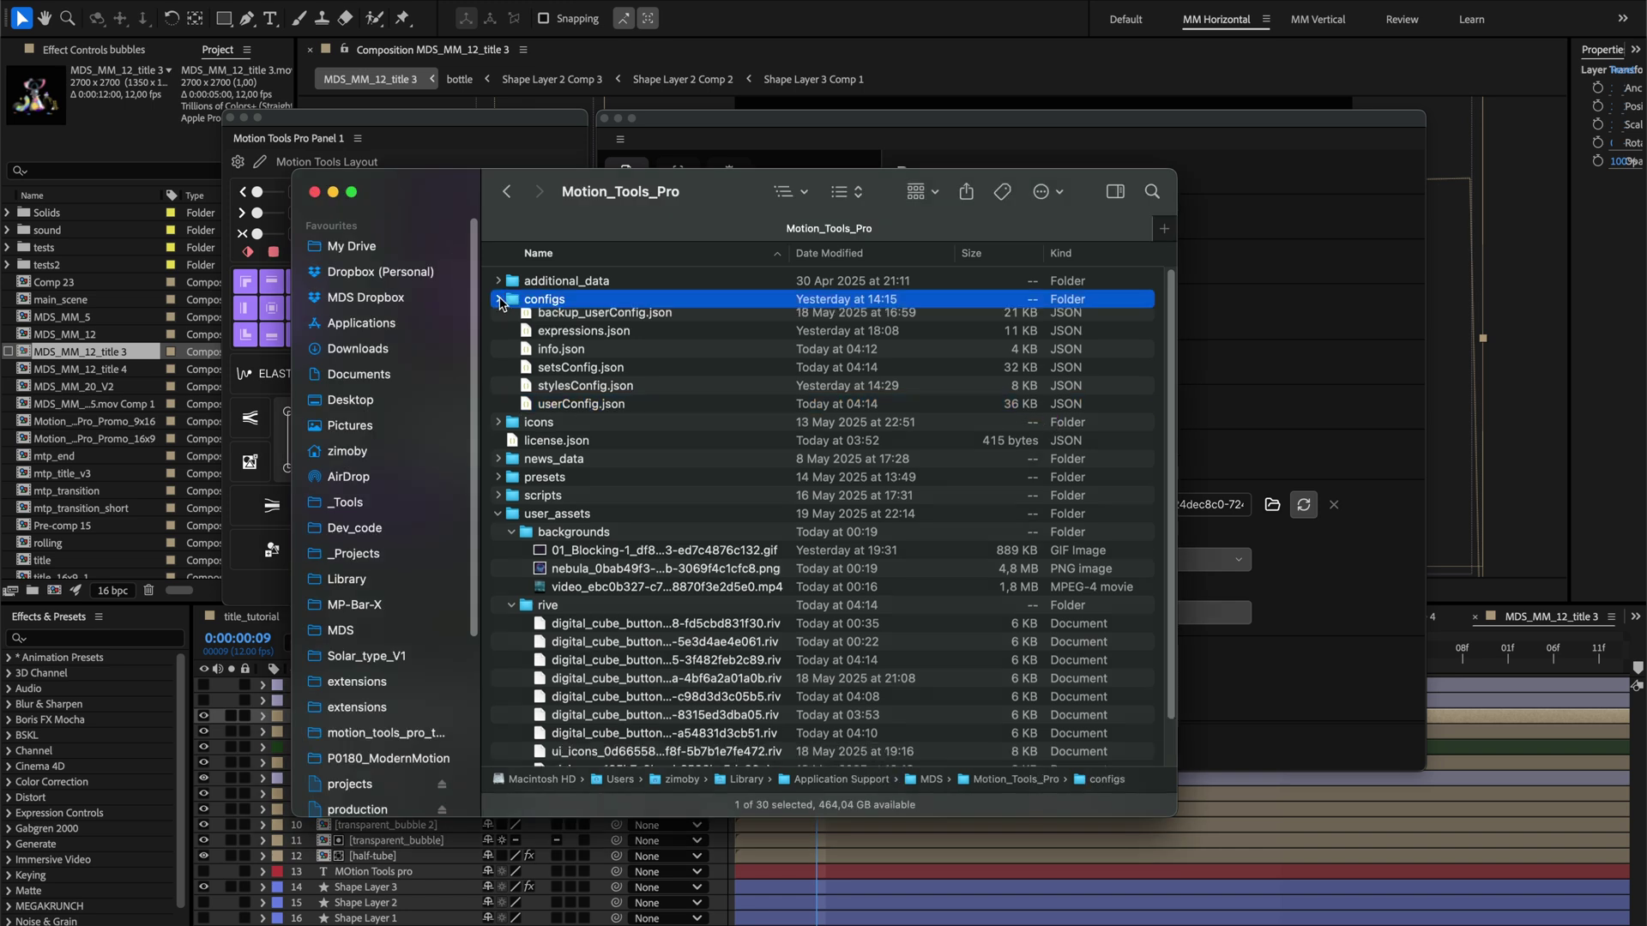
left_click(562, 409, "super")
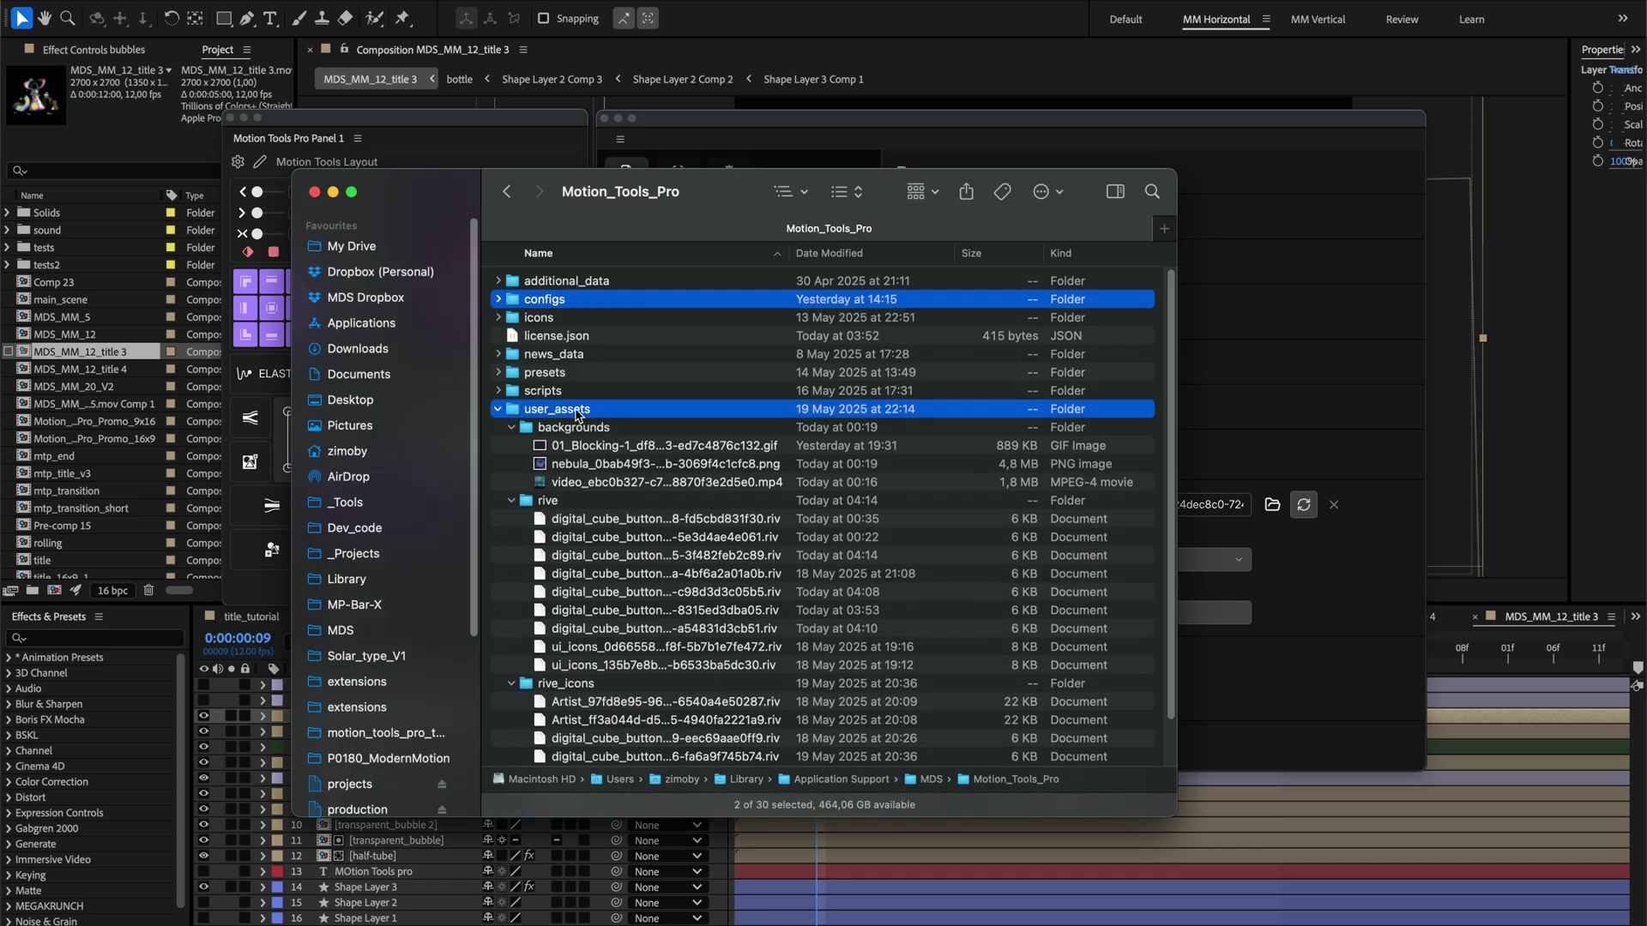
left_click(498, 410)
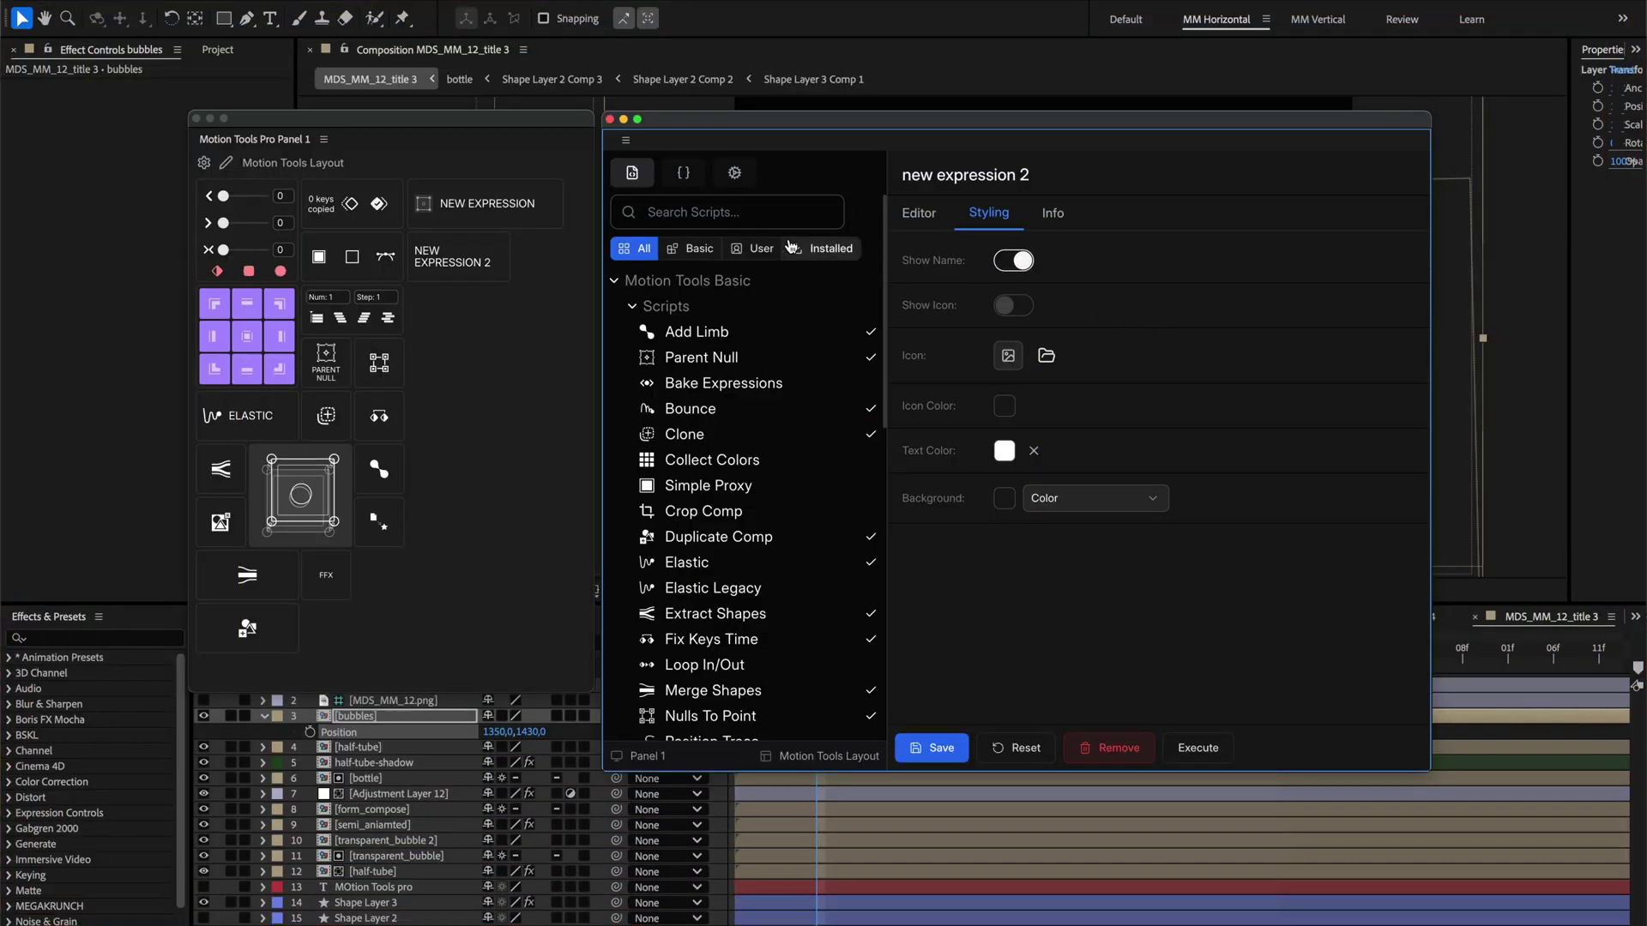
- Toggle Show Icon on and off for NEW EXPRESSION 2, saving with the icon shown
left_click(1009, 306)
left_click(934, 747)
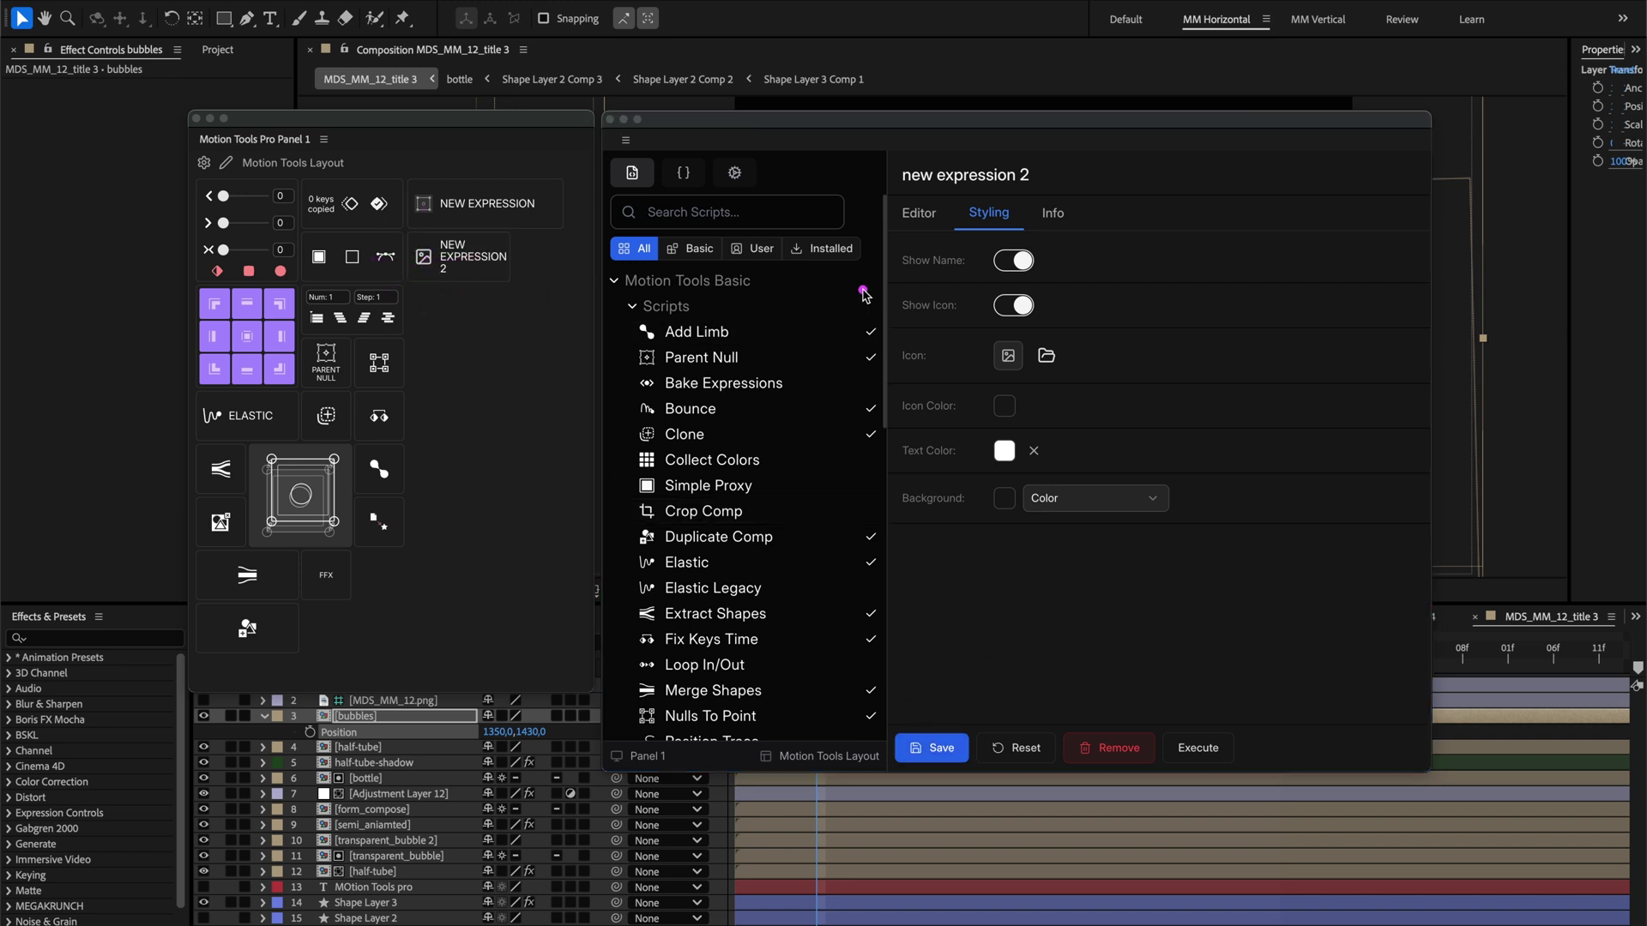
left_click(1016, 307)
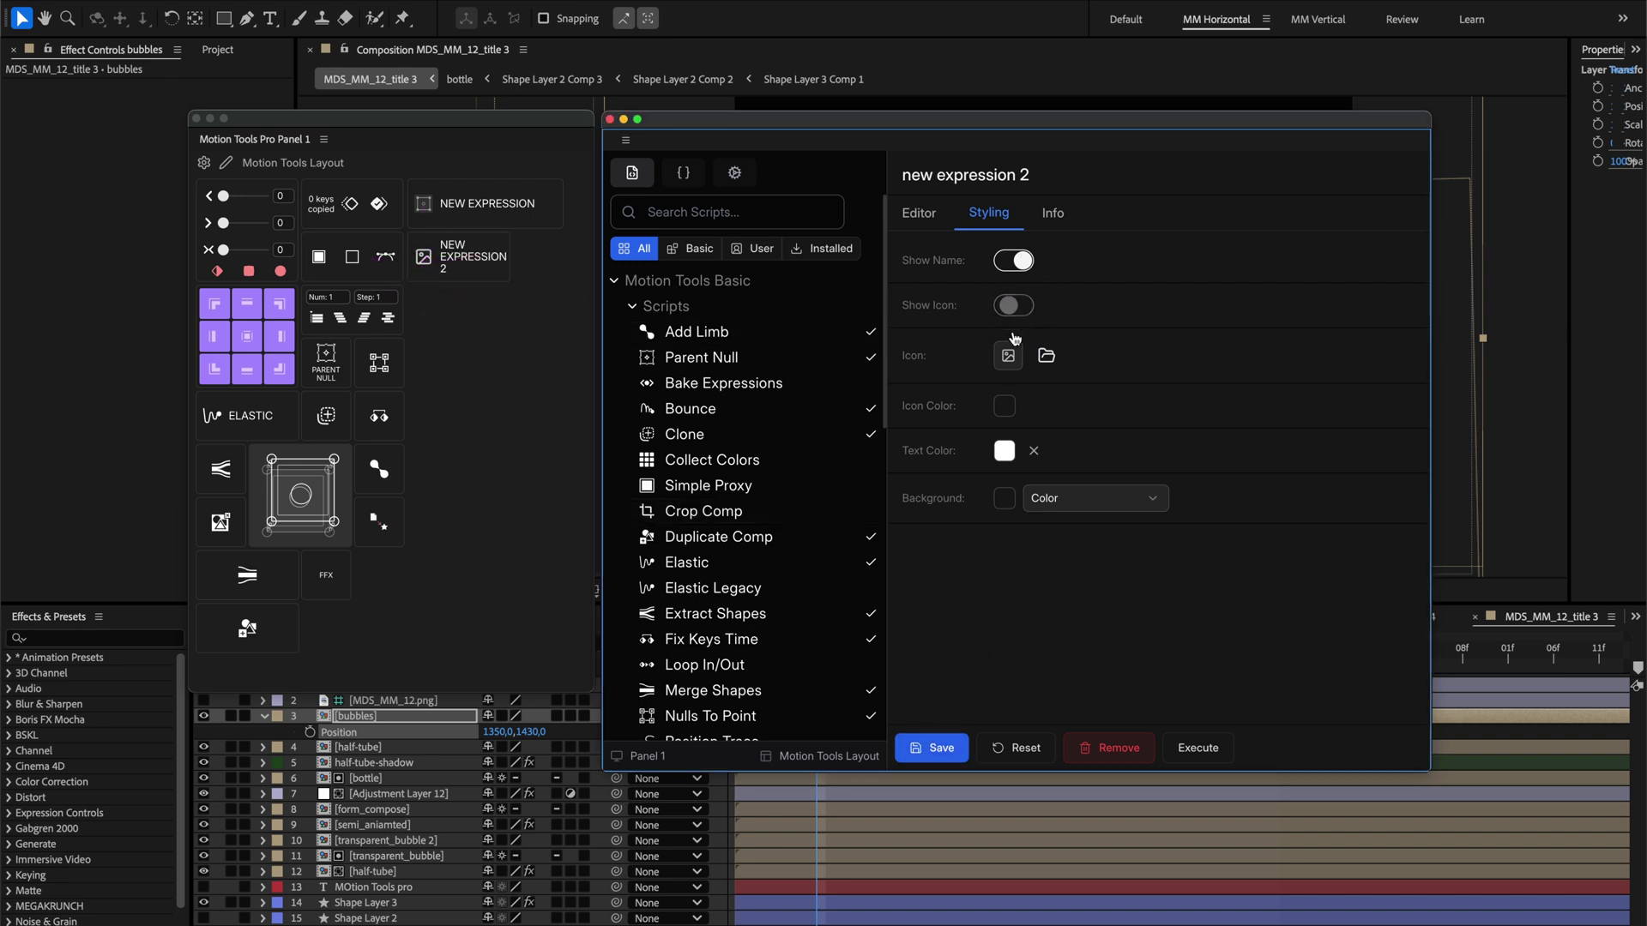
left_click(935, 748)
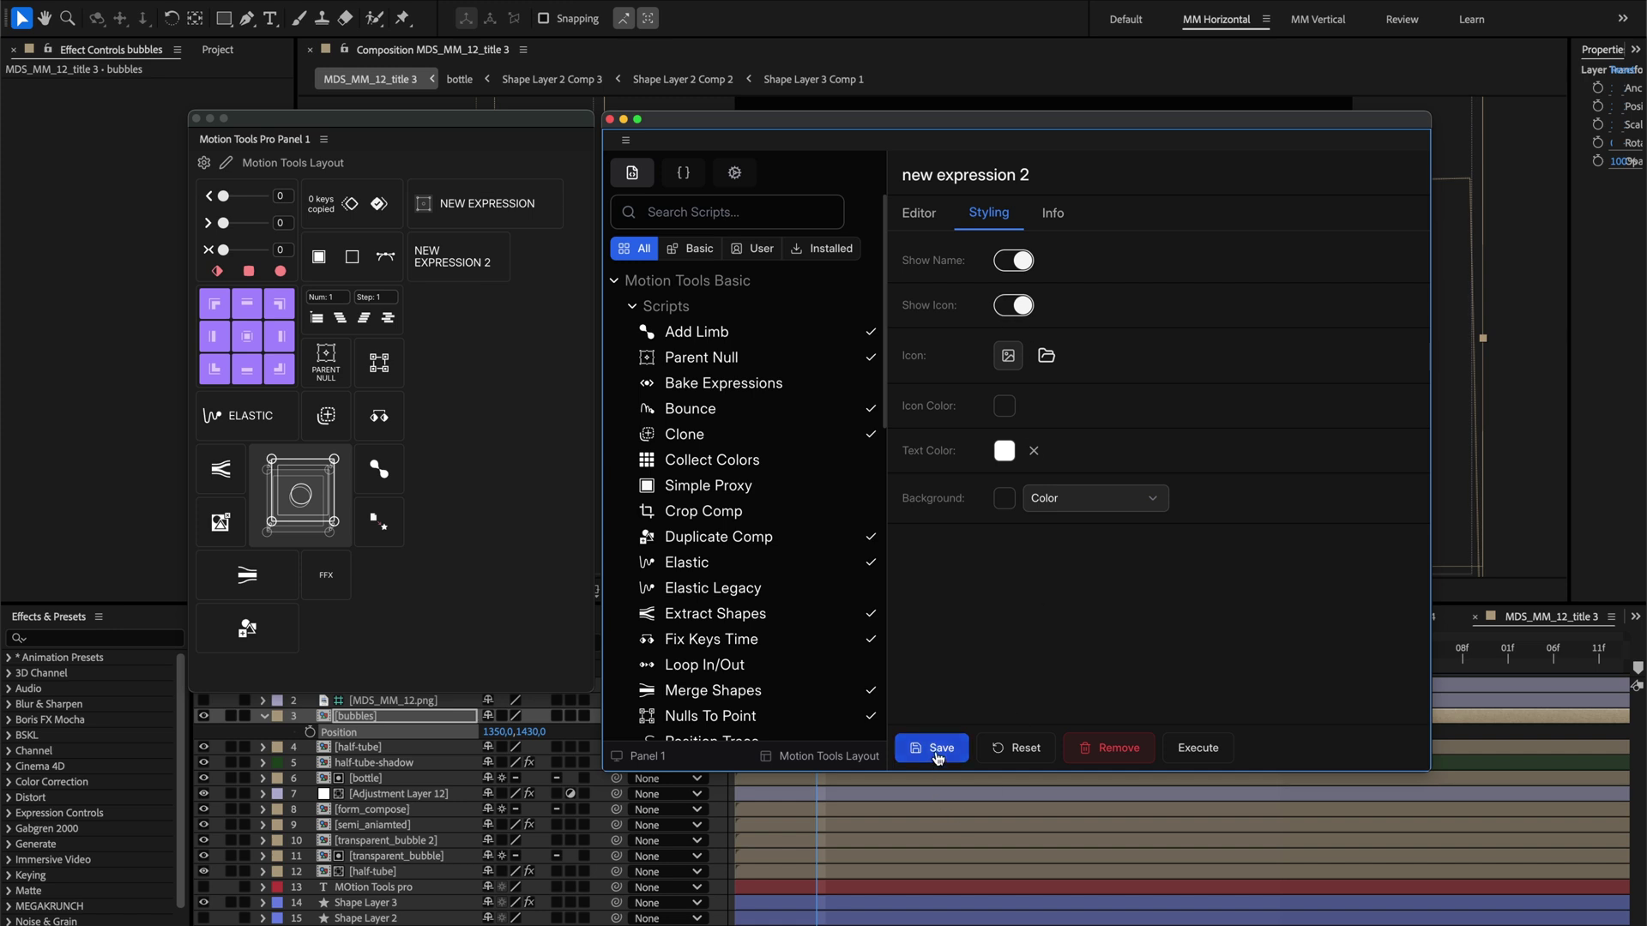
left_click(933, 748)
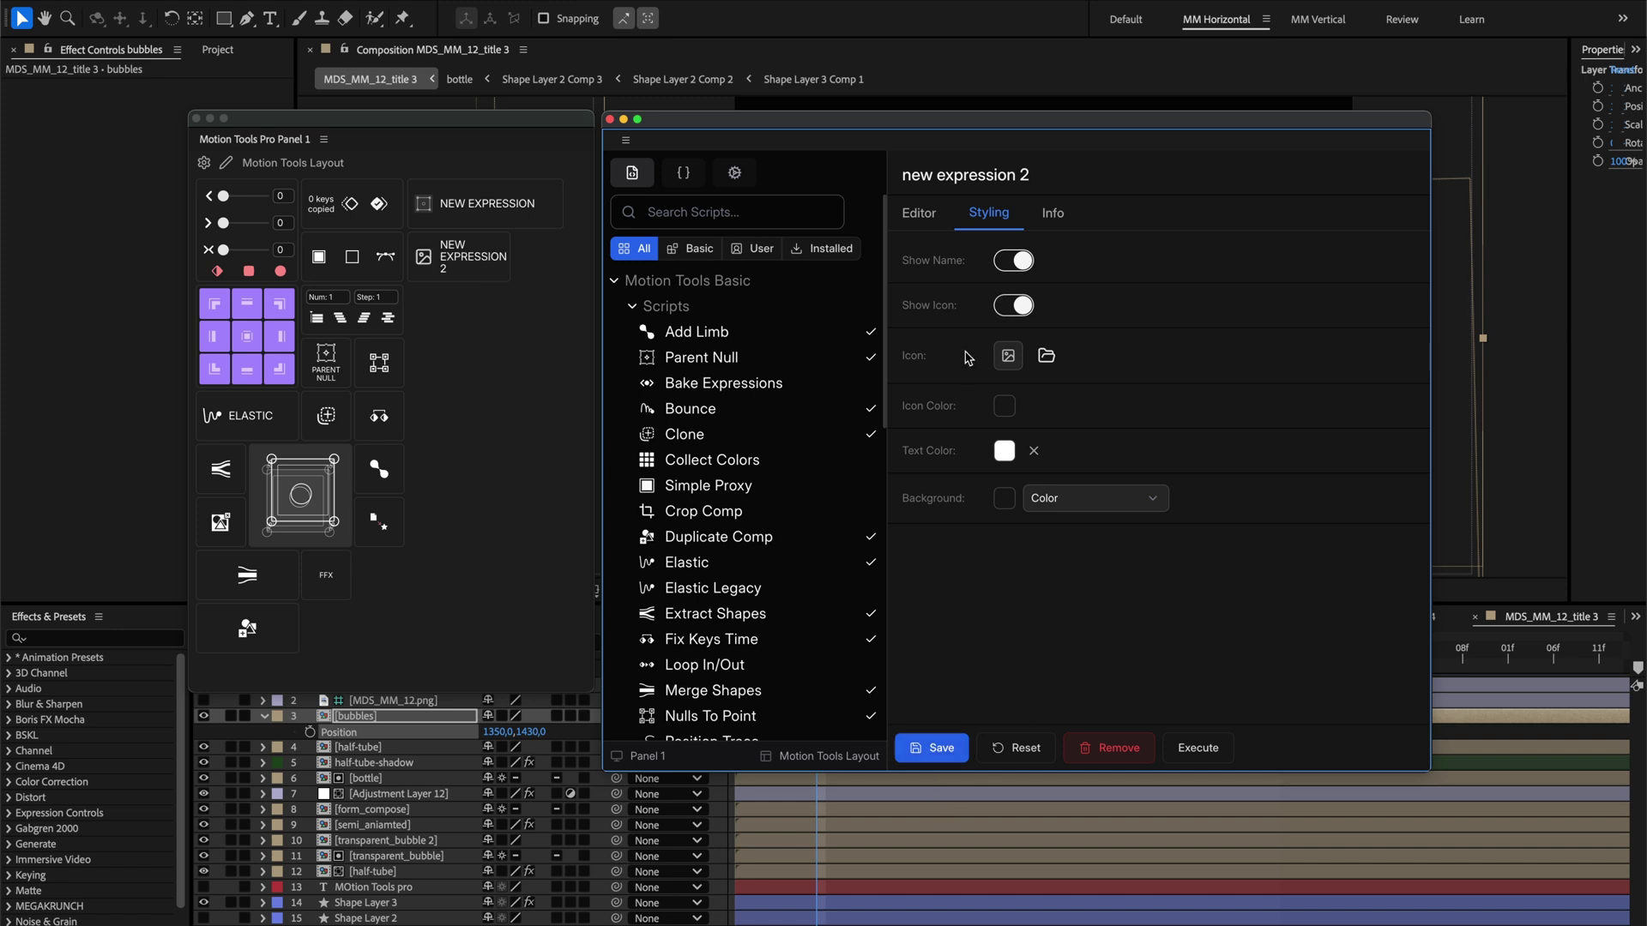
- Save the steak icon, then the aperture icon, on NEW EXPRESSION 2 and test it
left_click(1012, 364)
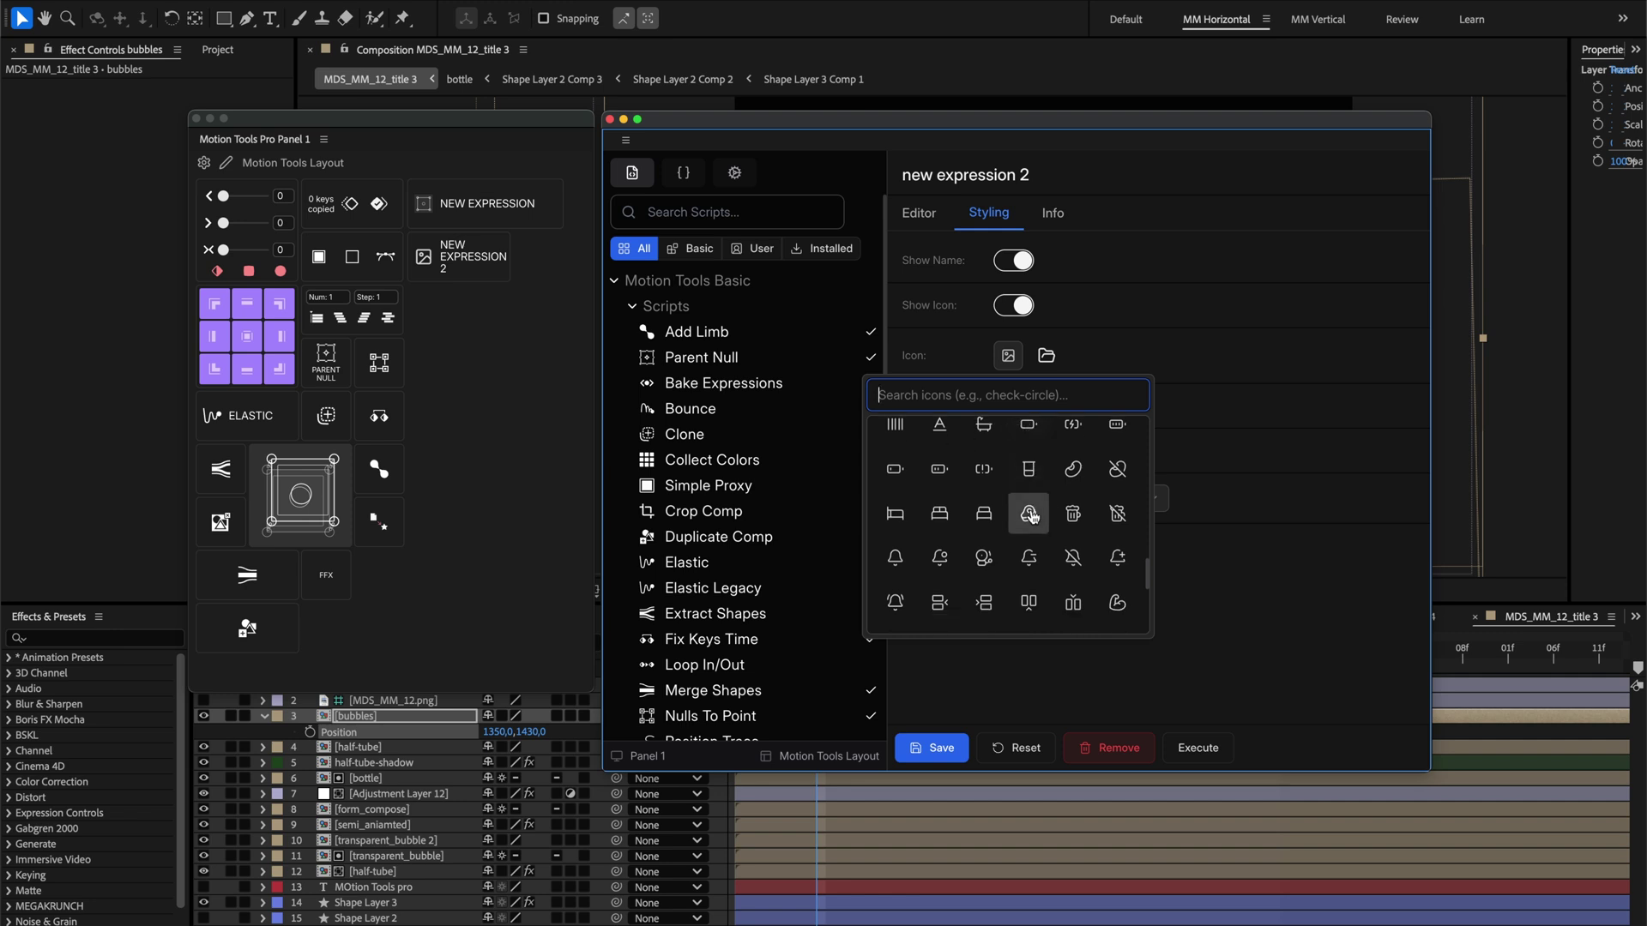
left_click(1029, 514)
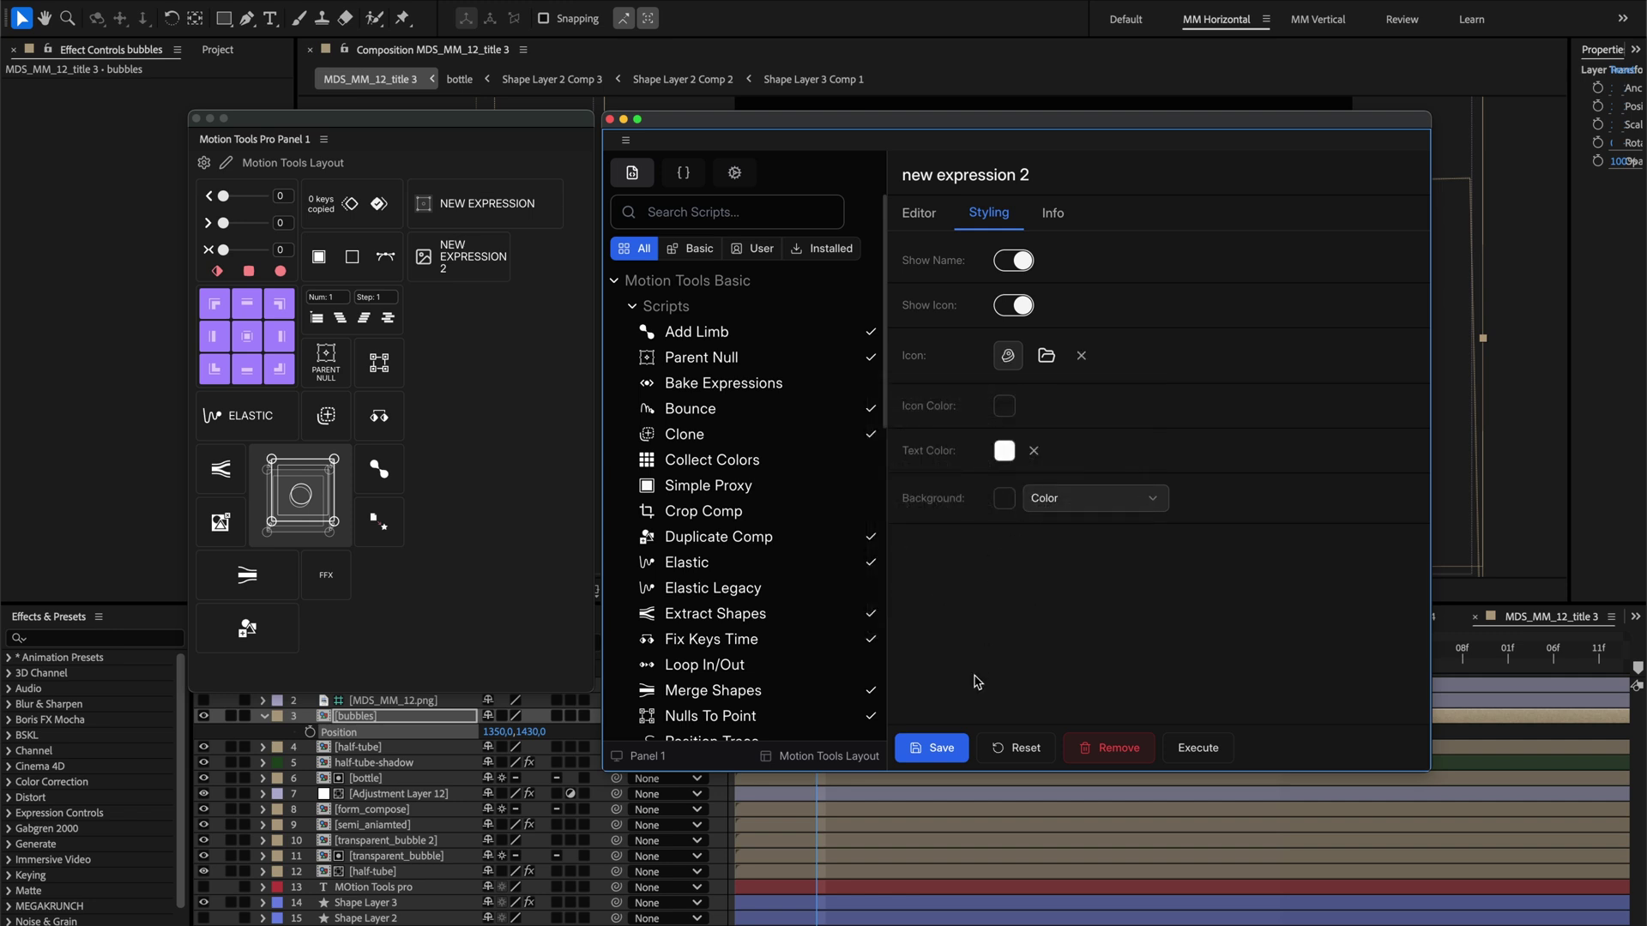
left_click(931, 746)
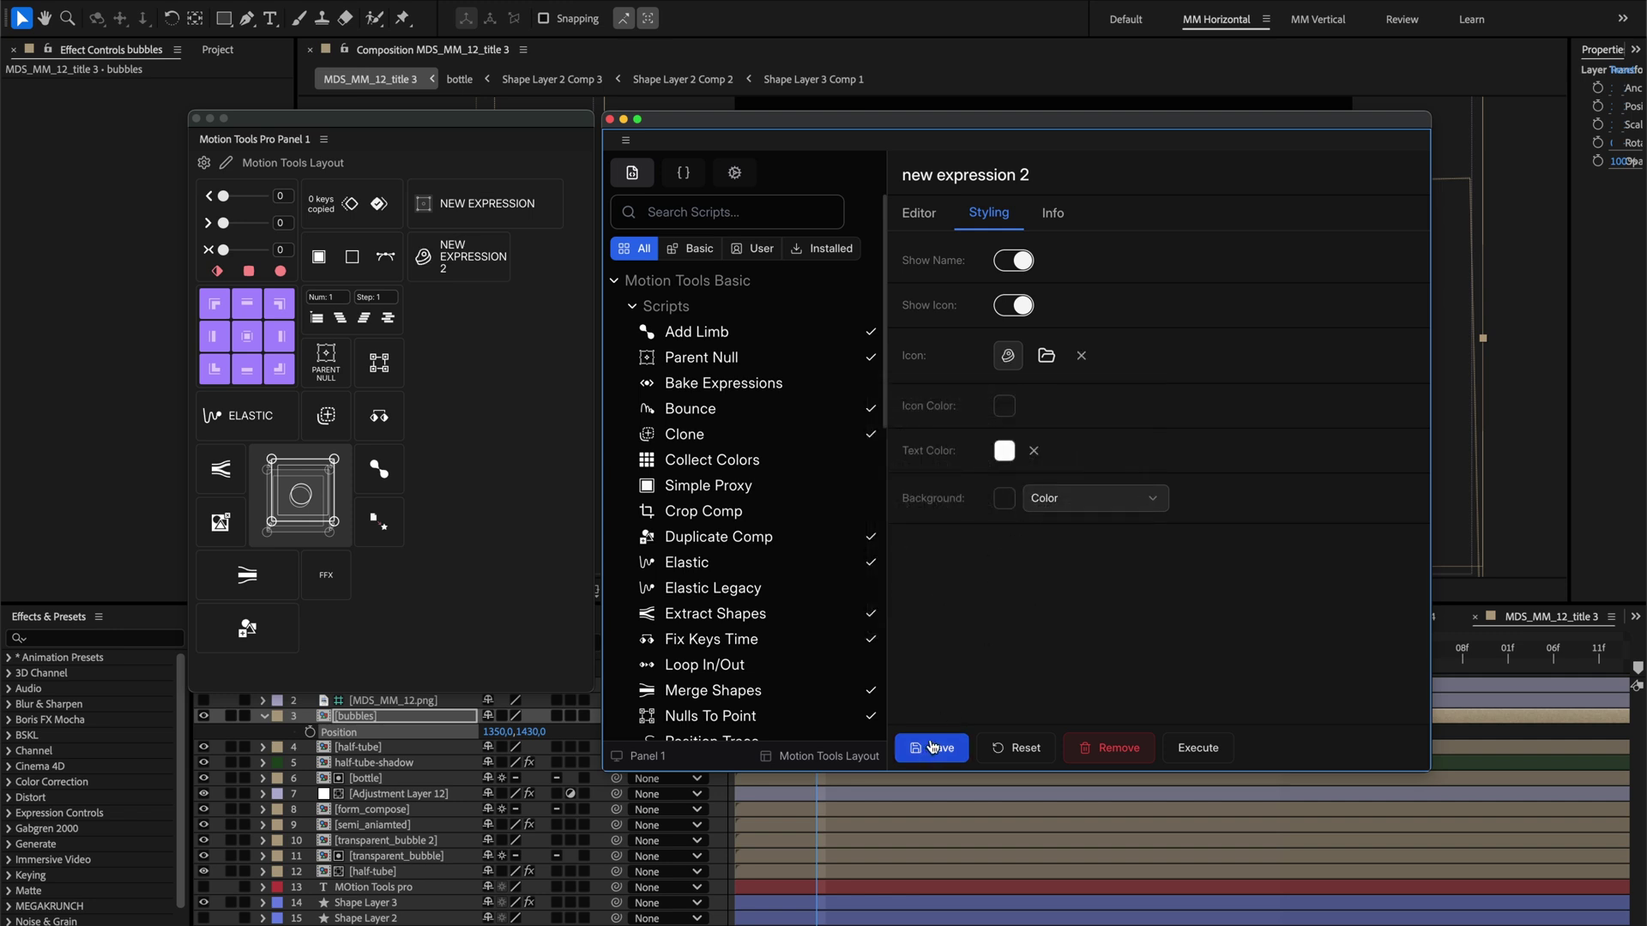
left_click(1009, 362)
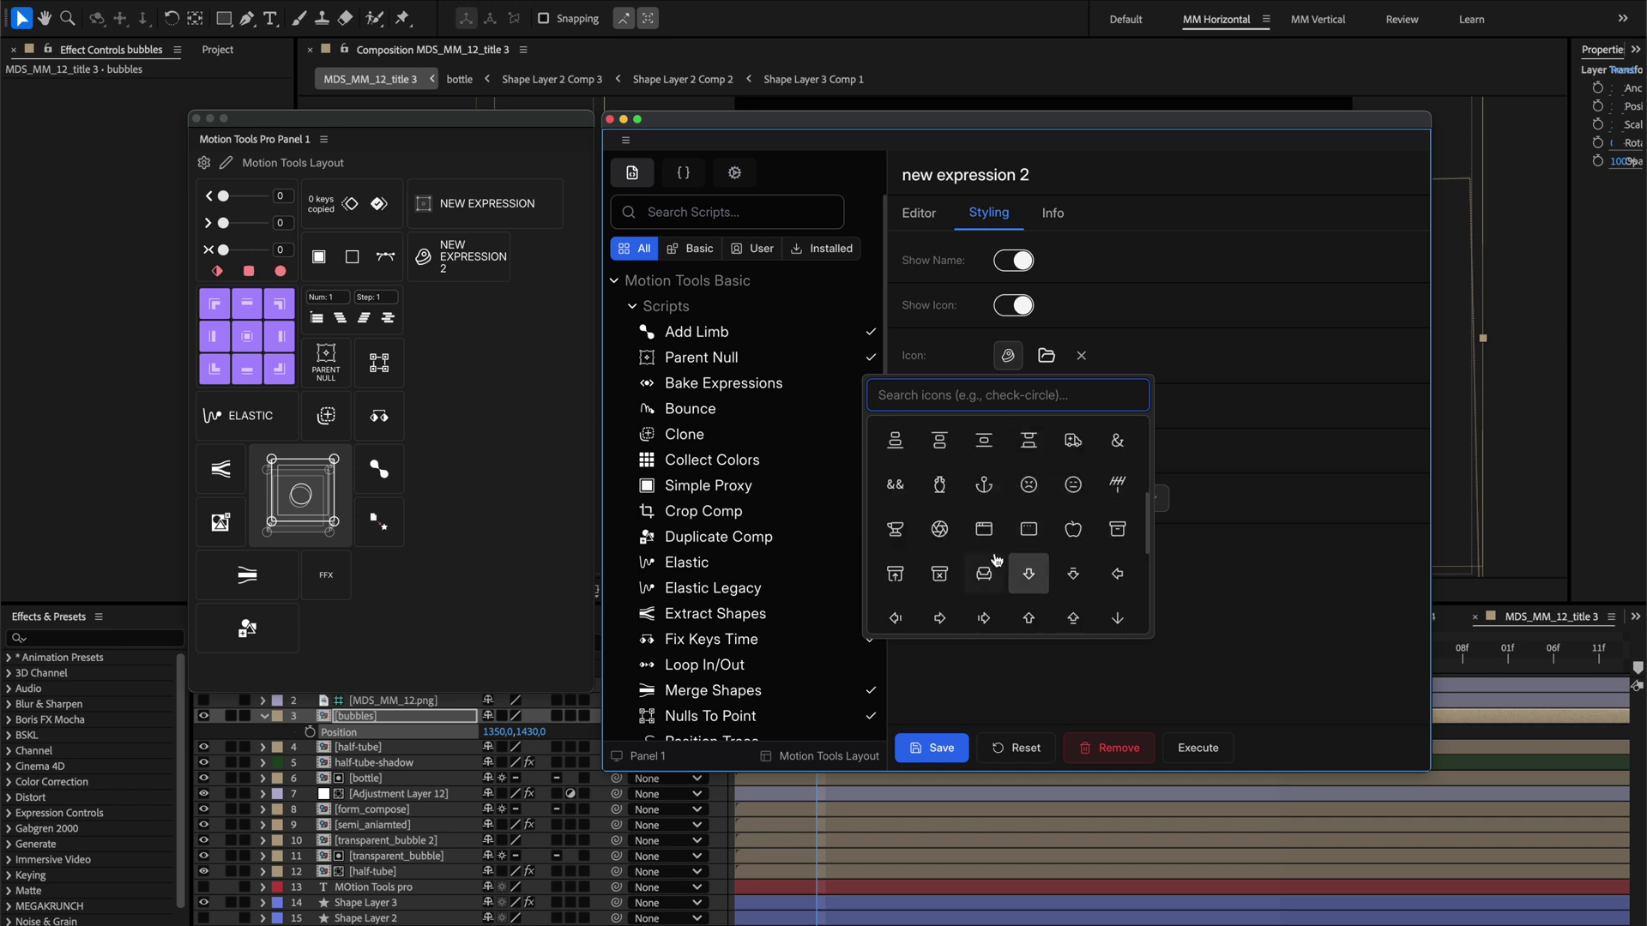
left_click(941, 532)
left_click(936, 744)
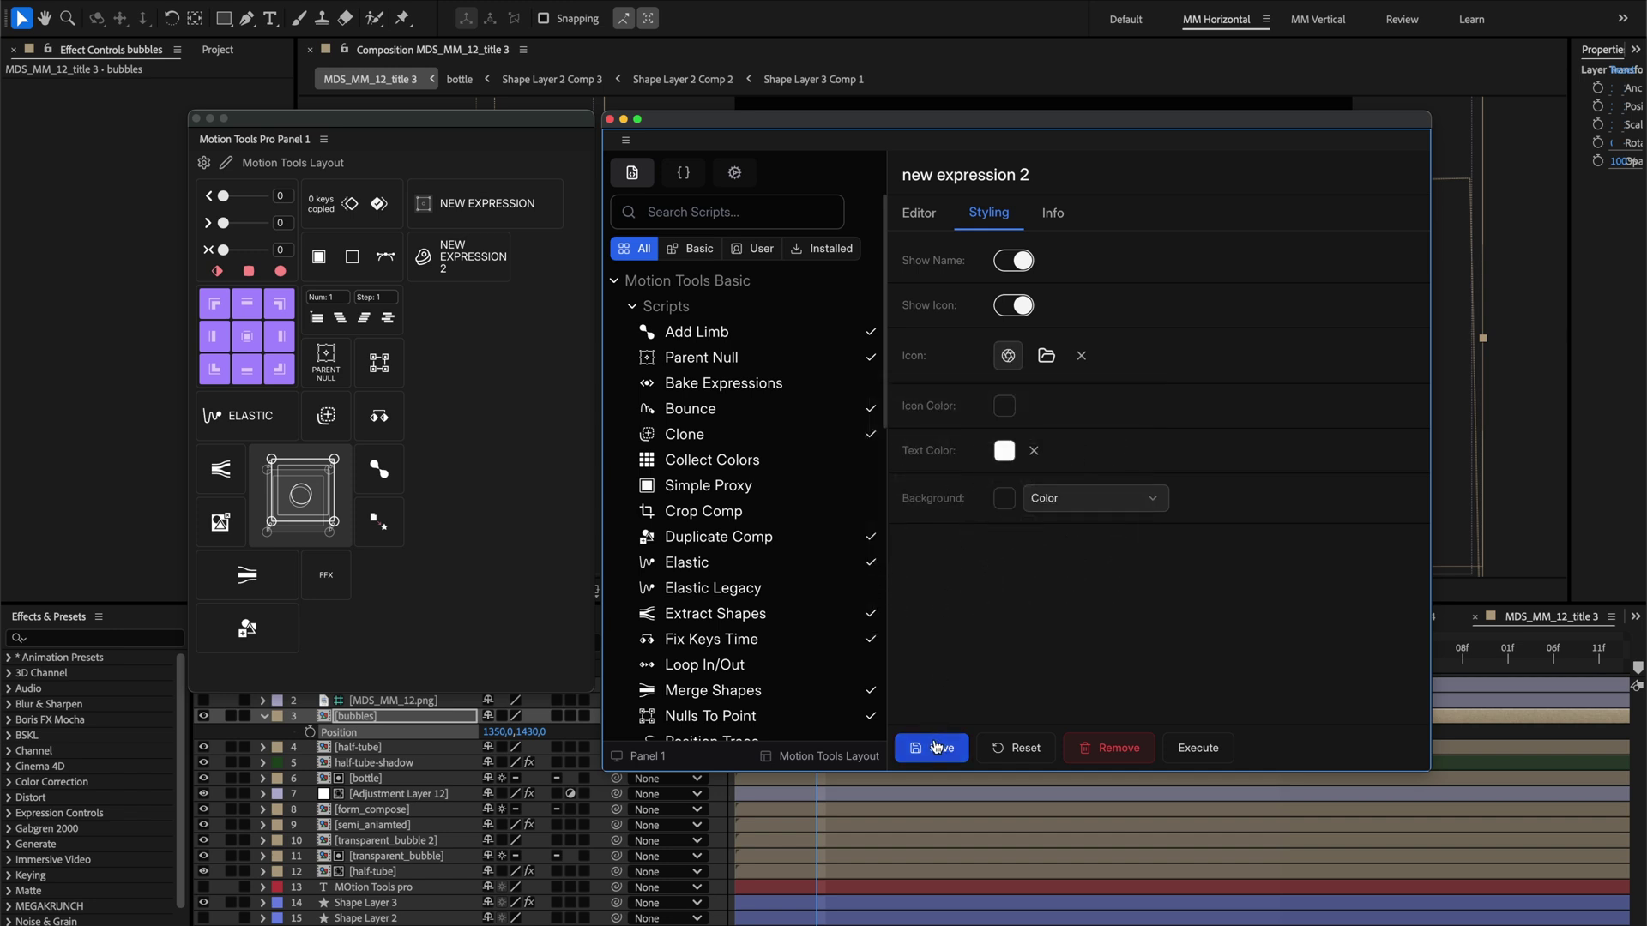
left_click(436, 271)
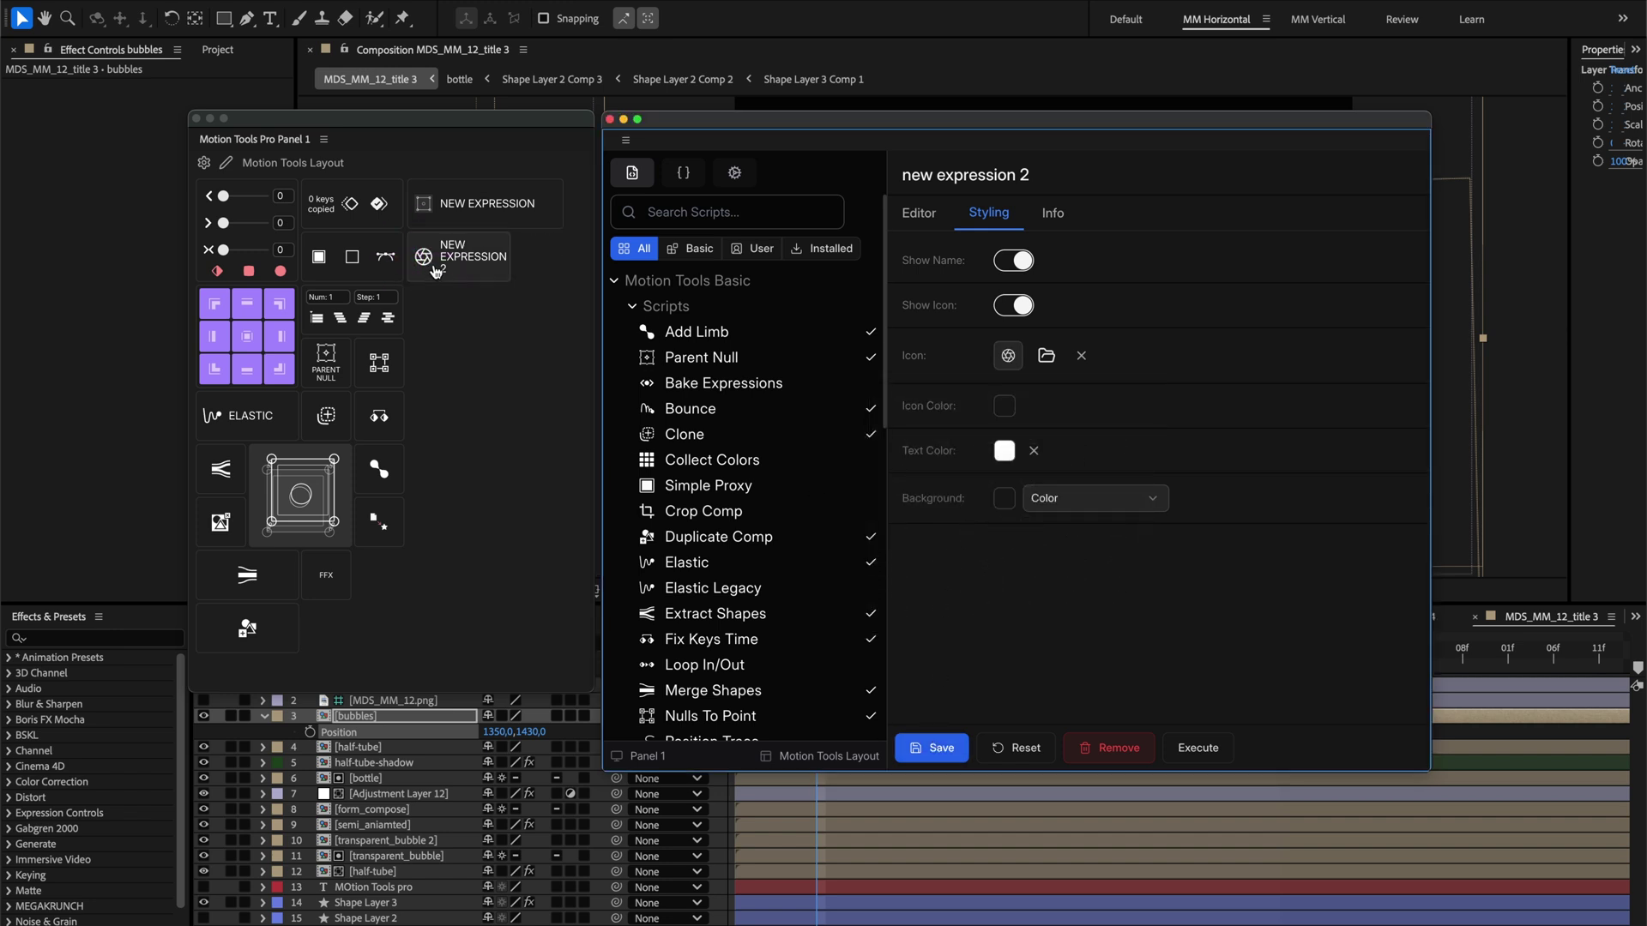
left_click(1008, 355)
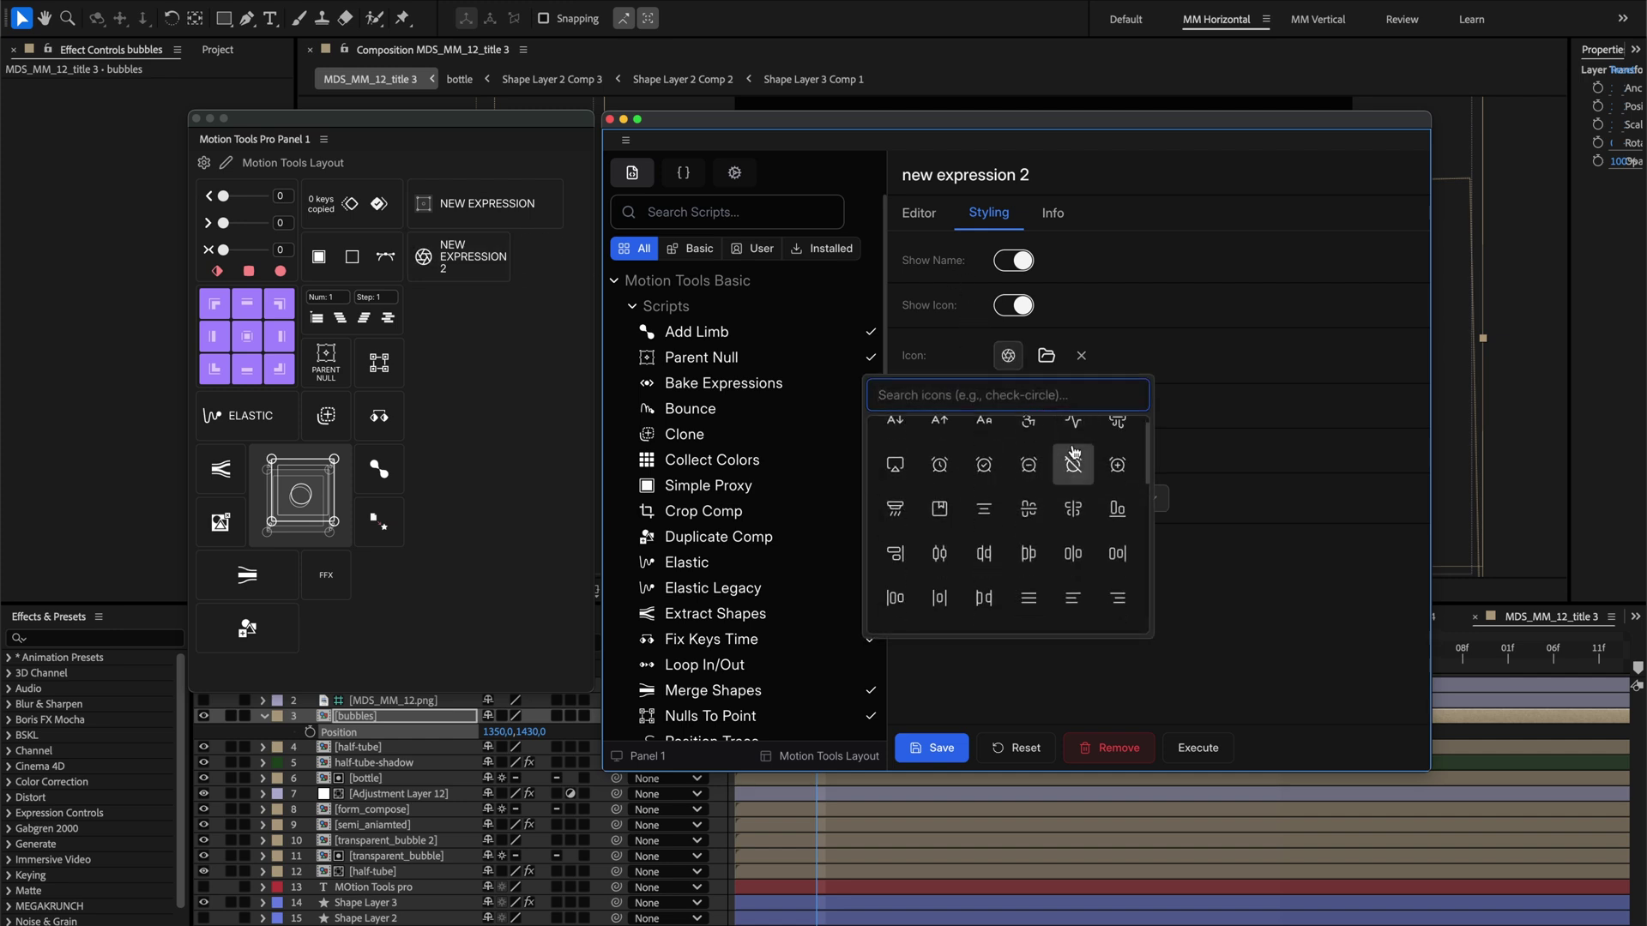
left_click(1046, 355)
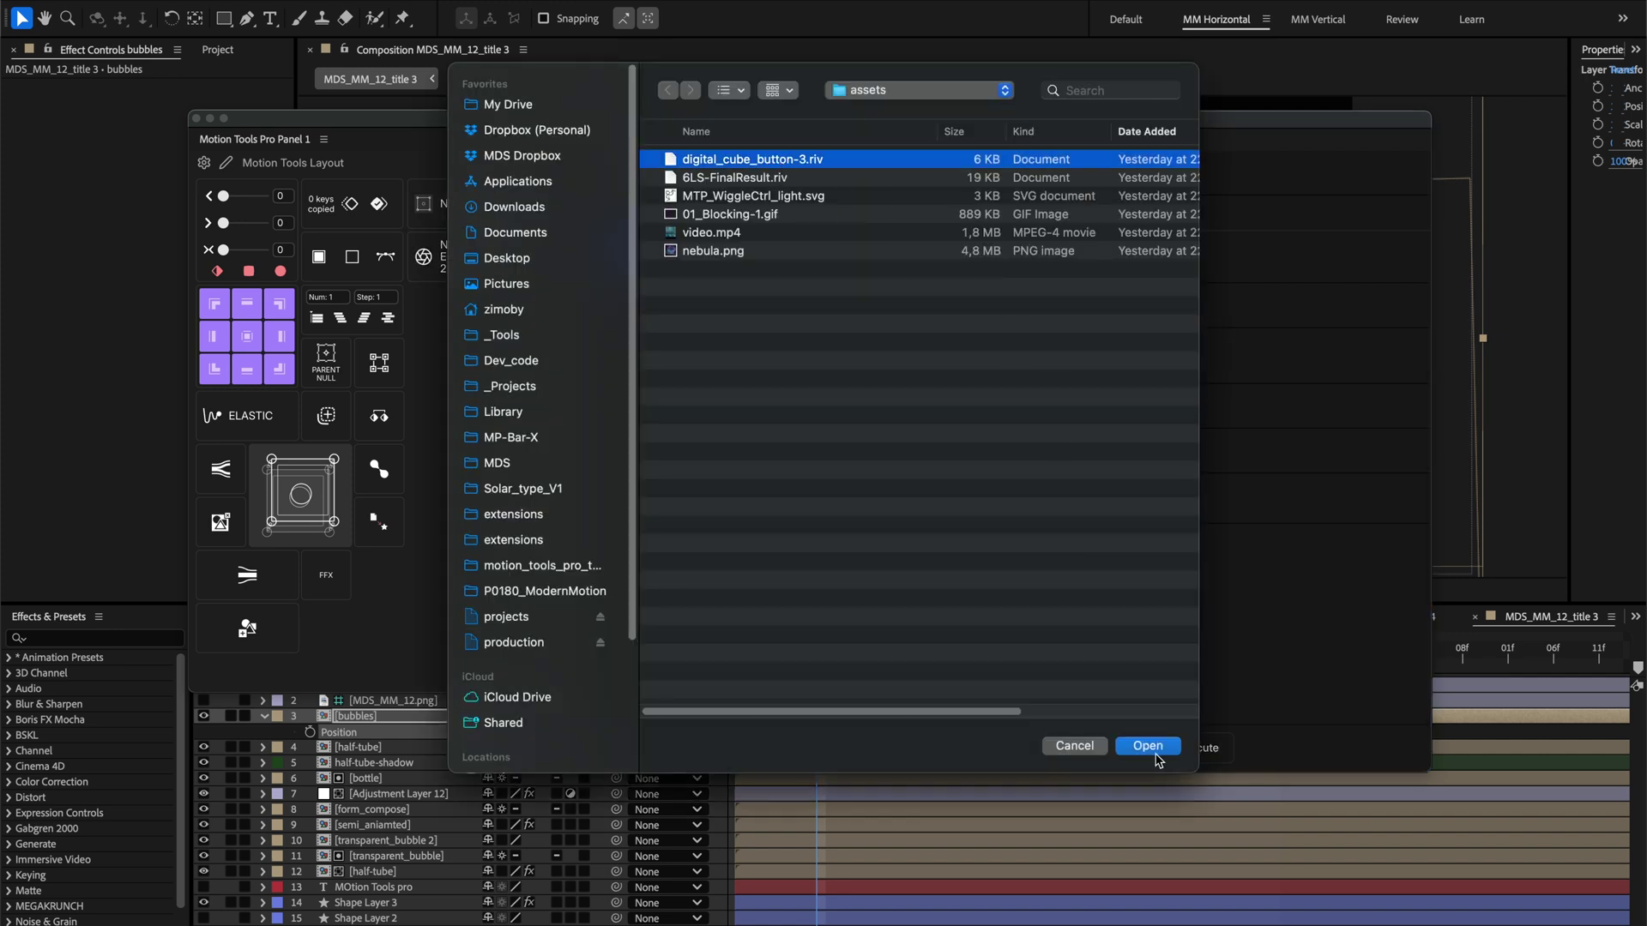
- Load digital_cube_button-3.riv as NEW EXPRESSION 2's icon, save, and test the button
left_click(1149, 748)
left_click(1004, 364)
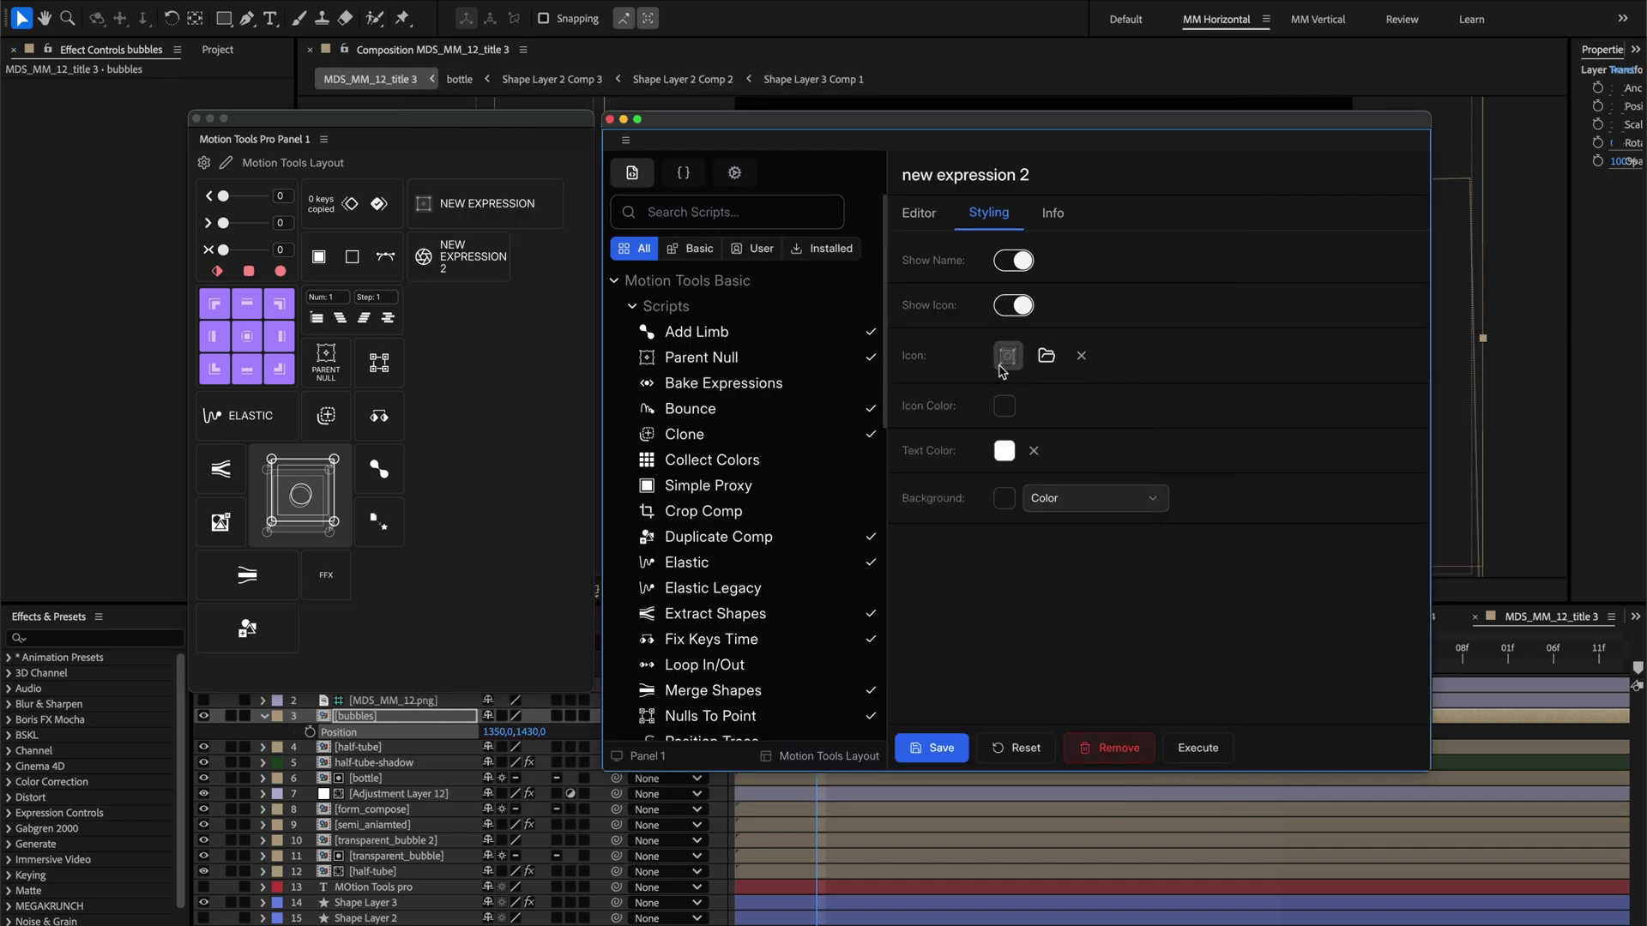
left_click(927, 755)
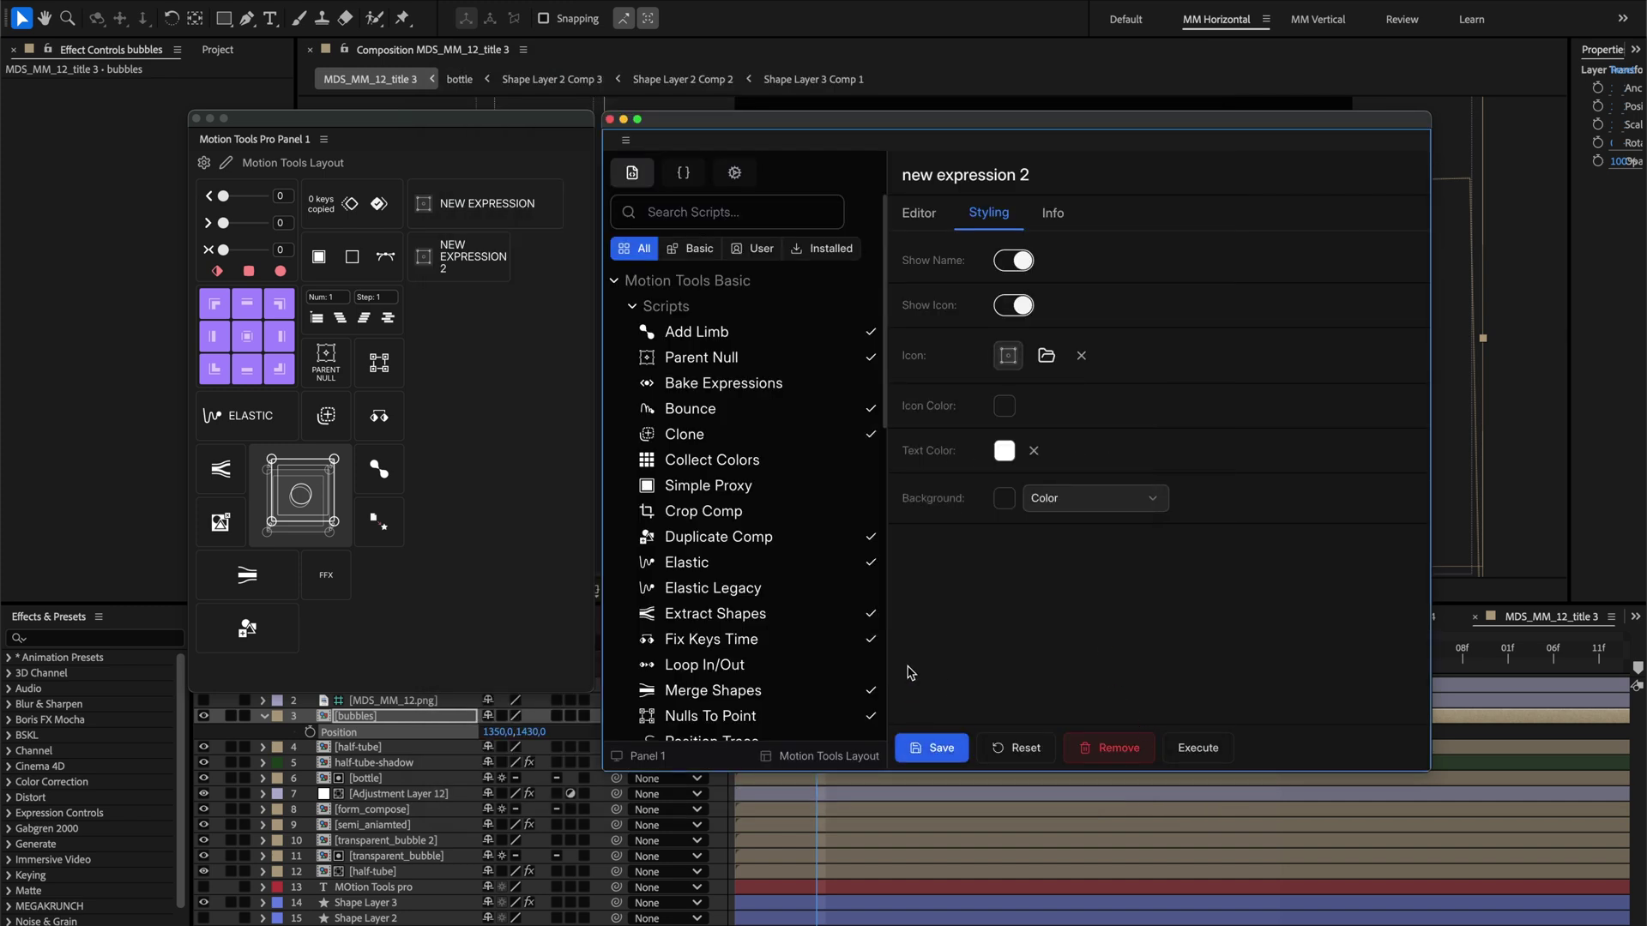
left_click(416, 268)
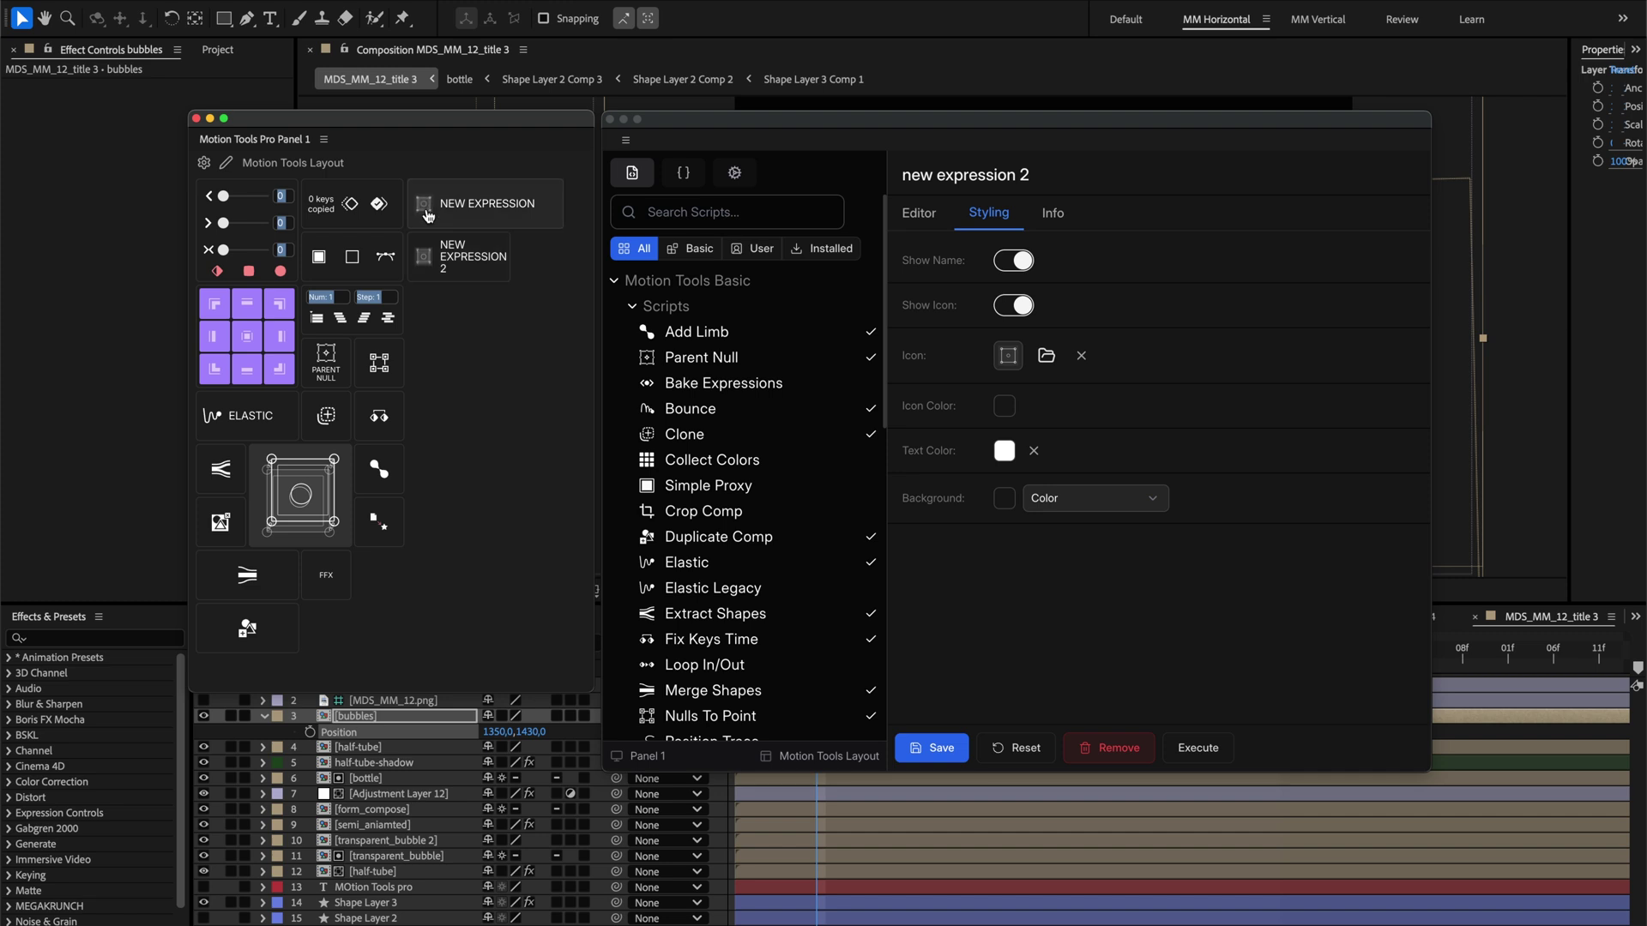
left_click(433, 260)
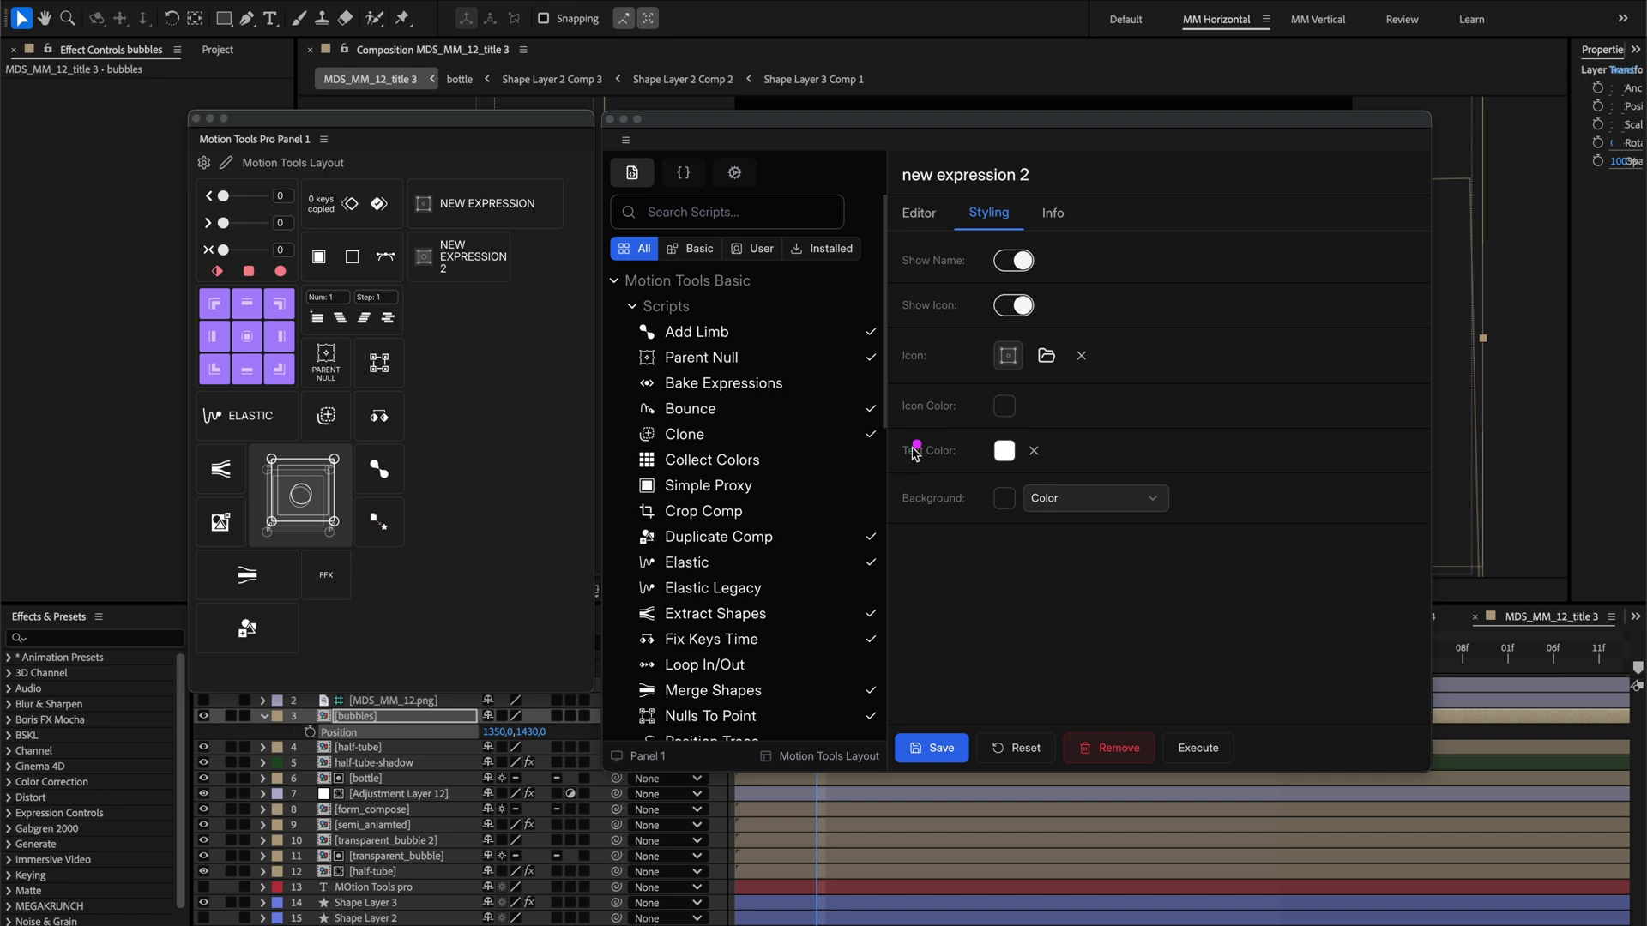
left_click_drag(896, 470, 1012, 470)
left_click_drag(911, 424, 1038, 429)
left_click_drag(313, 438, 332, 500)
- Toggle NEW EXPRESSION 2's name and icon visibility, finally saving with both shown
left_click(1029, 265)
left_click(935, 746)
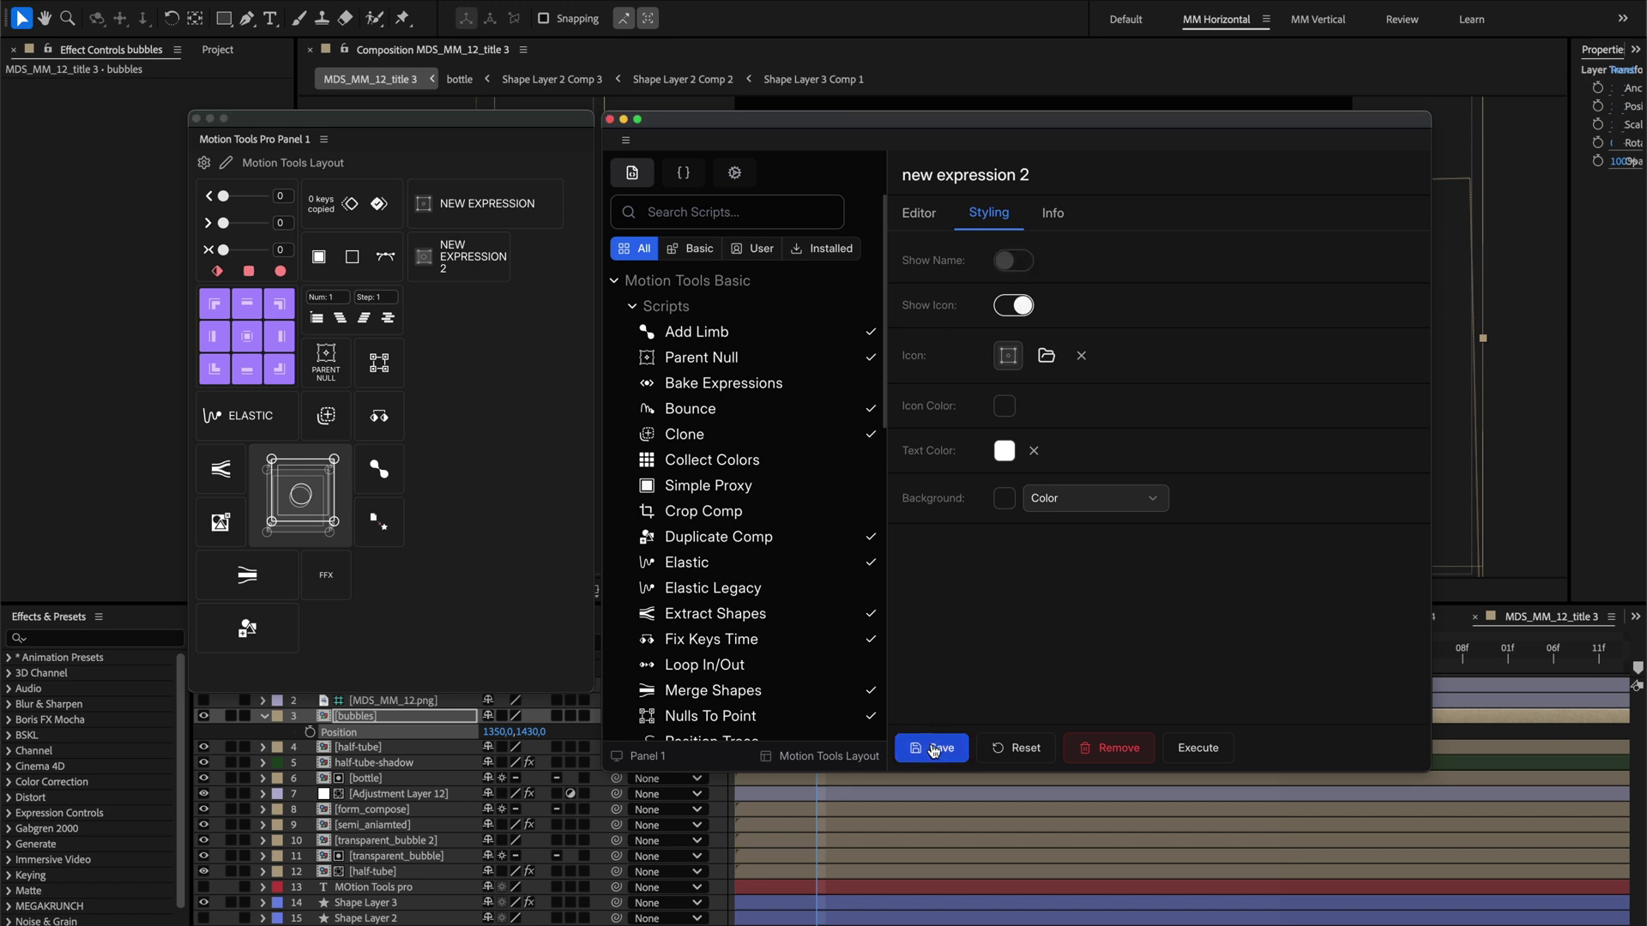
left_click(1008, 311)
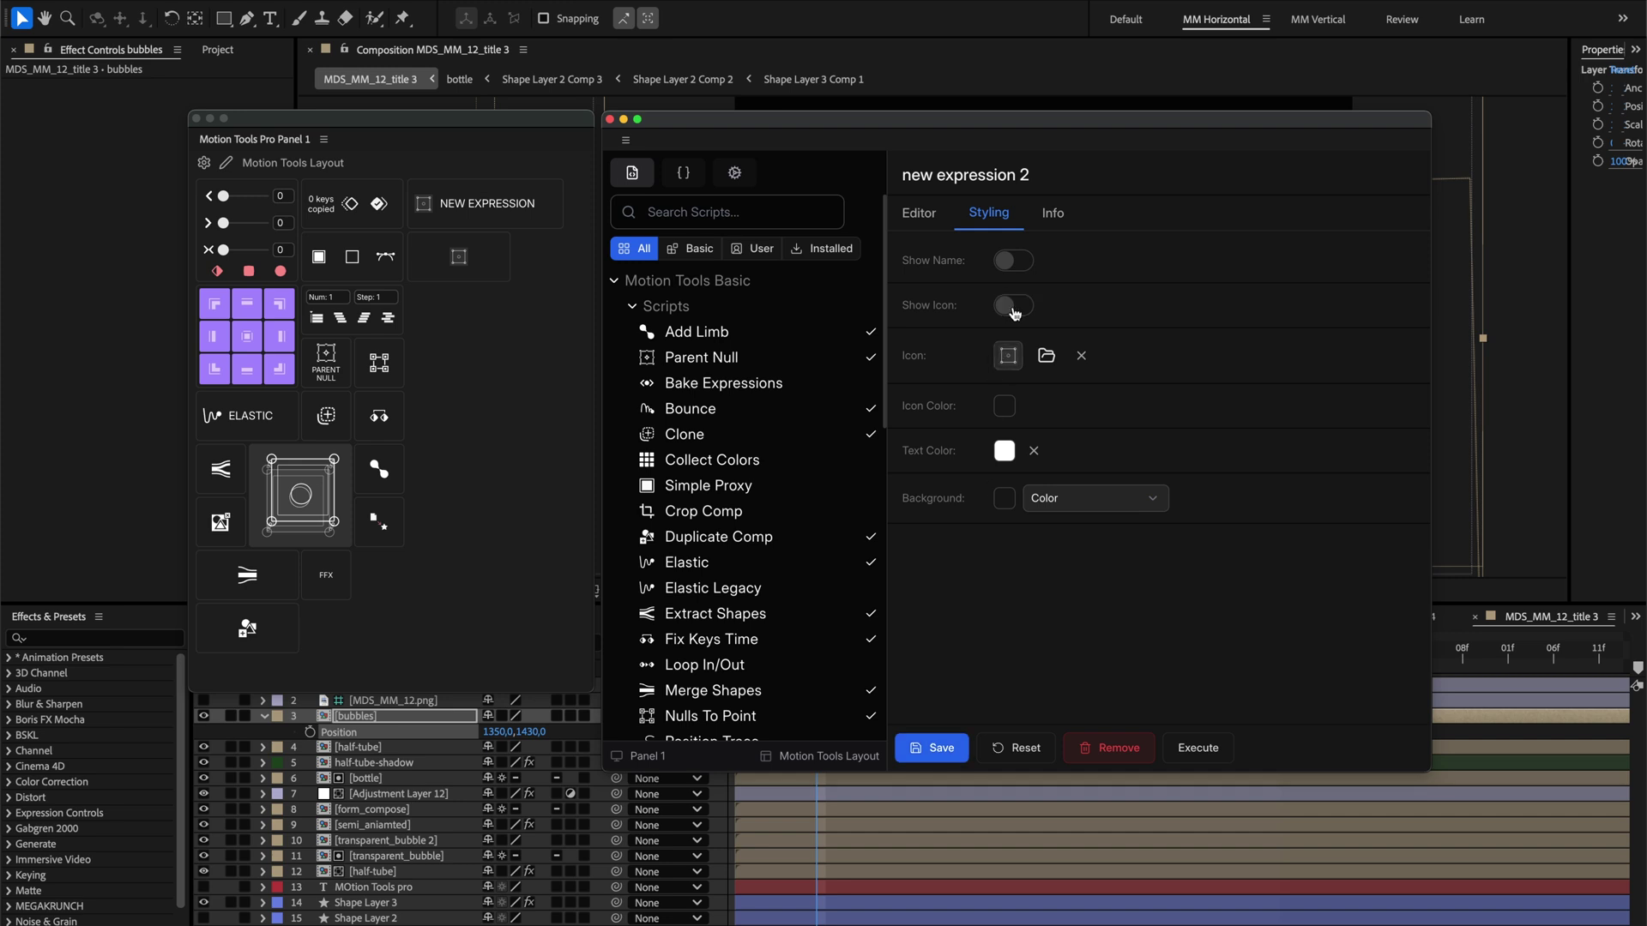
left_click(1012, 313)
left_click(1015, 260)
left_click(944, 747)
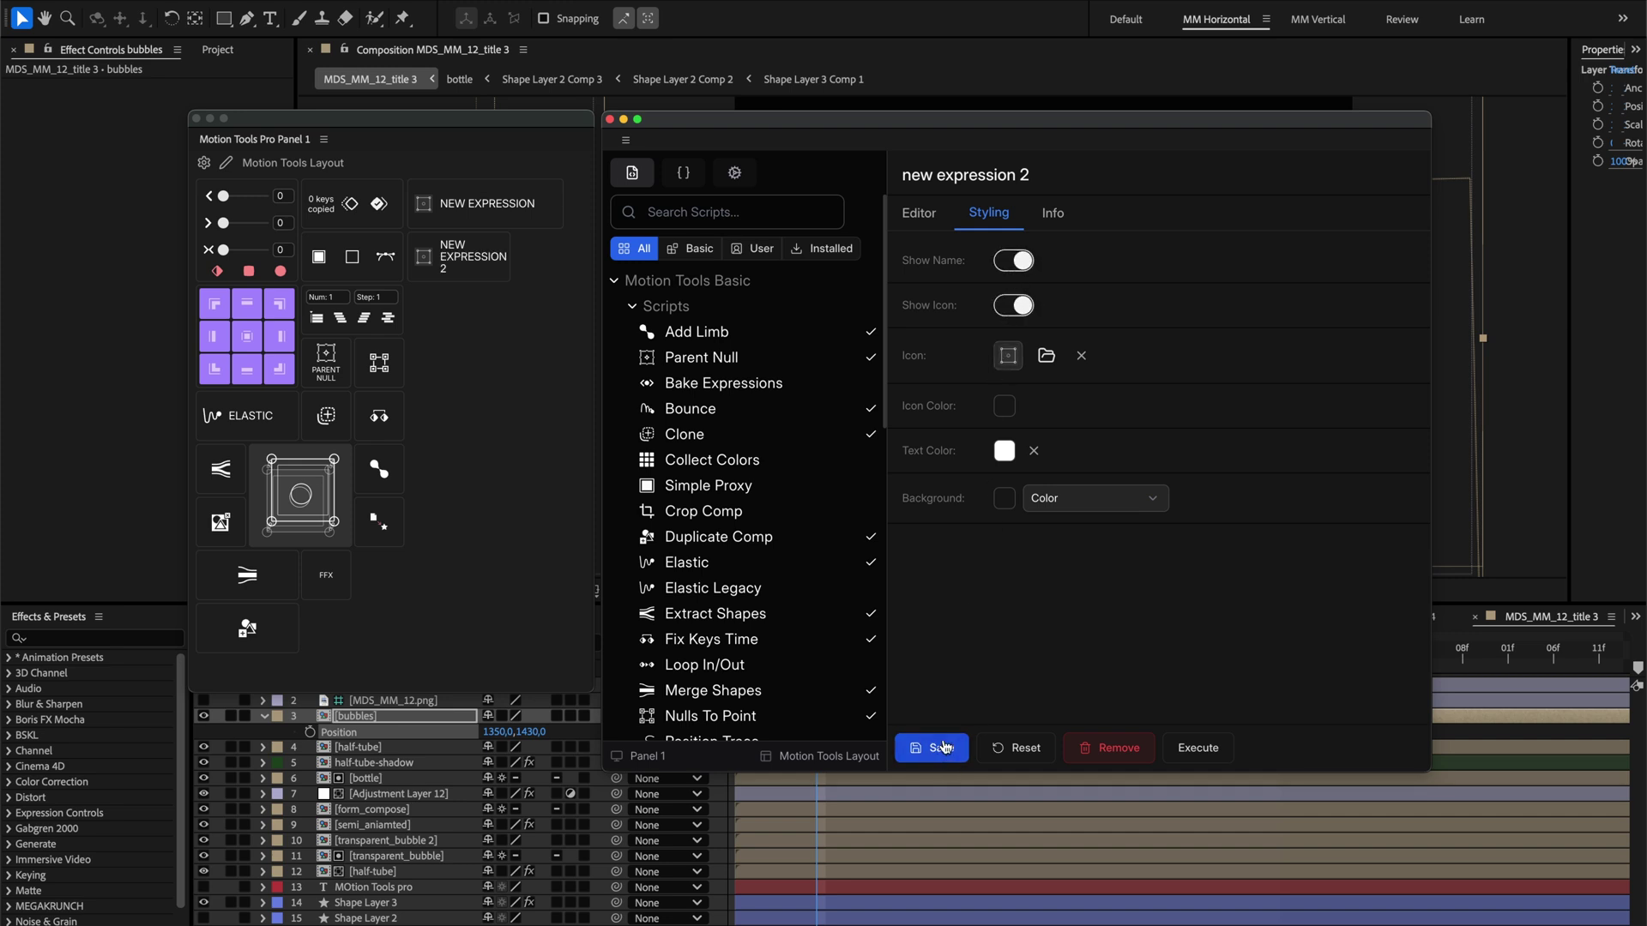
left_click(1012, 313)
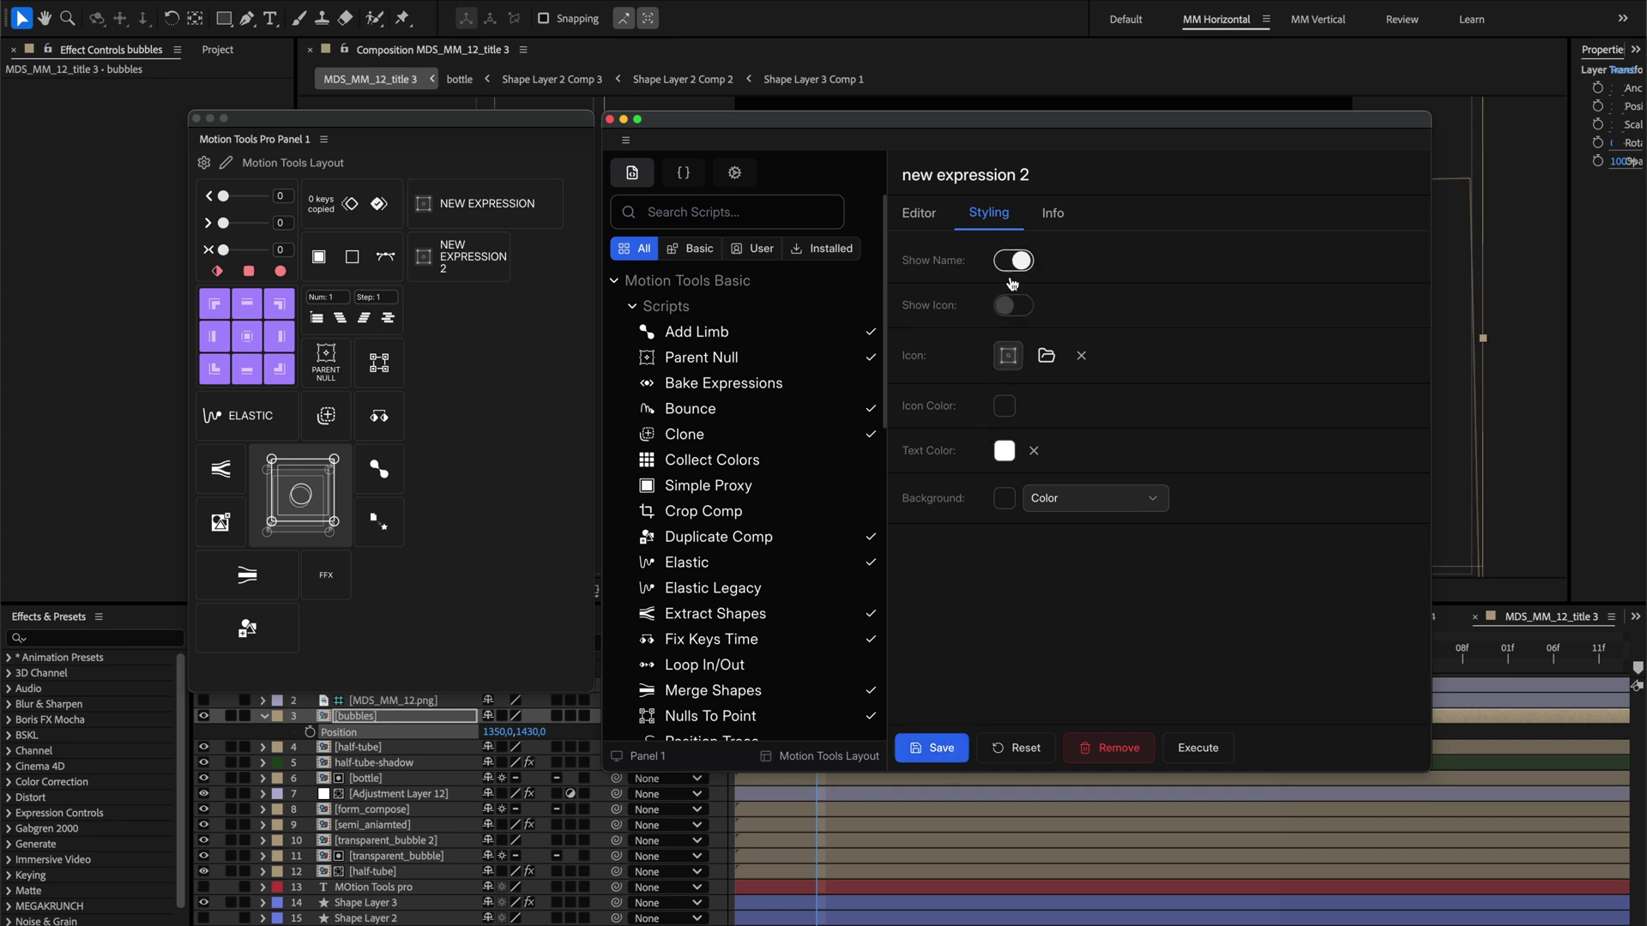
left_click(1014, 260)
left_click(922, 747)
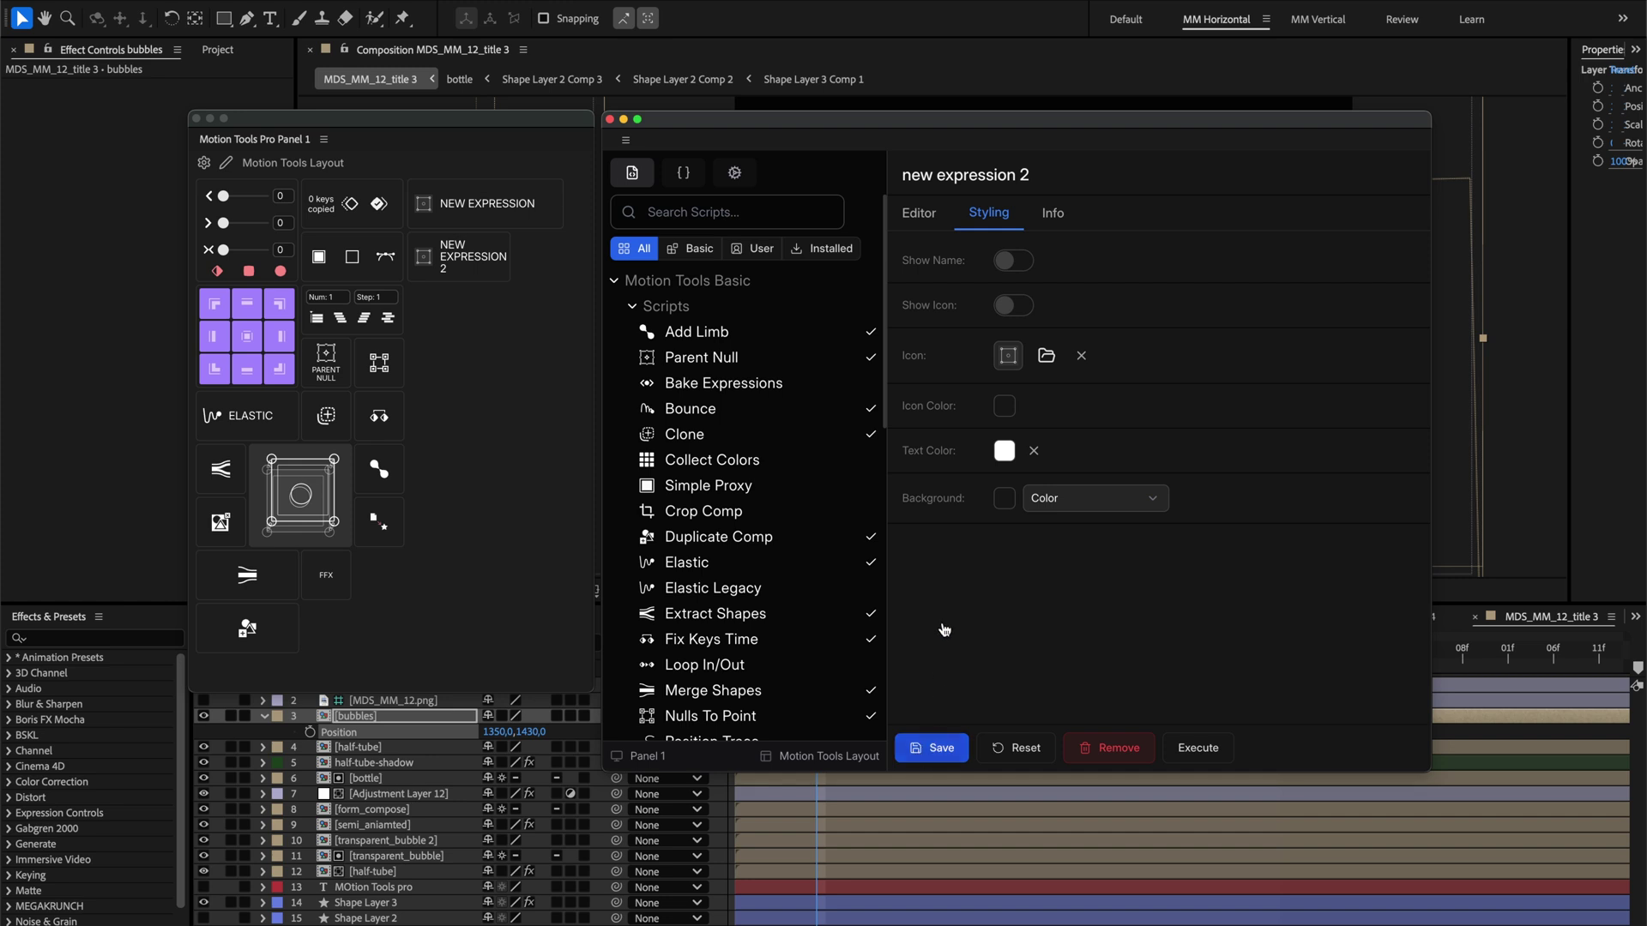
left_click(1013, 305)
left_click(1013, 261)
left_click(942, 748)
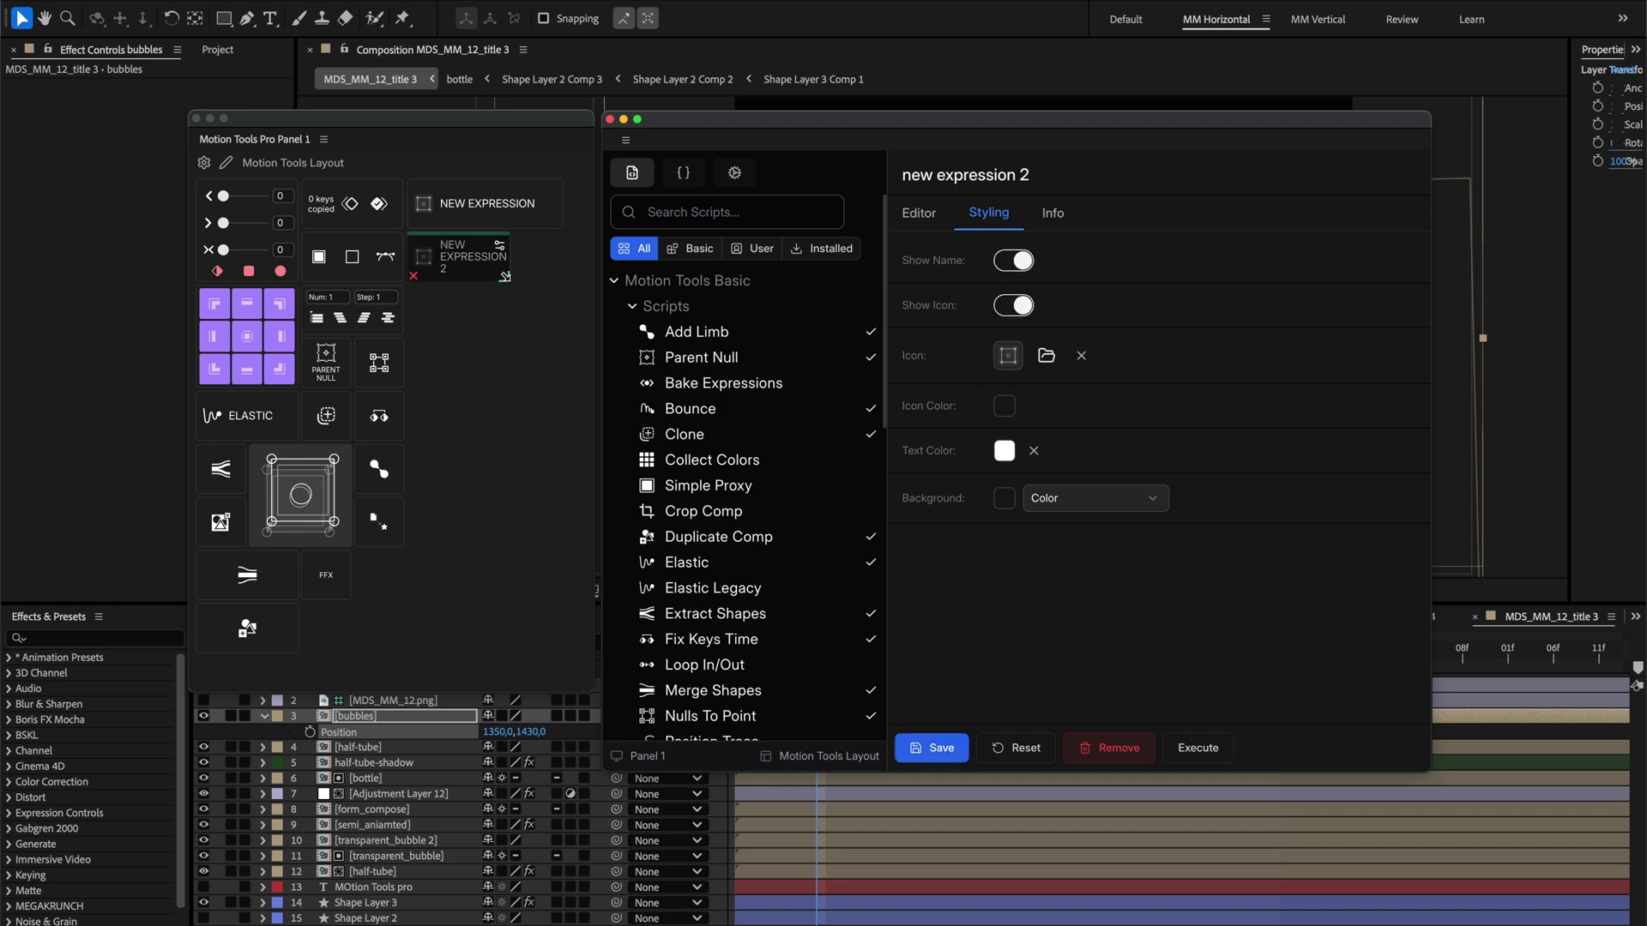
- Resize NEW EXPRESSION 2 narrow and back, shrink ELASTIC to one cell, and view Info
left_click_drag(505, 276, 574, 271)
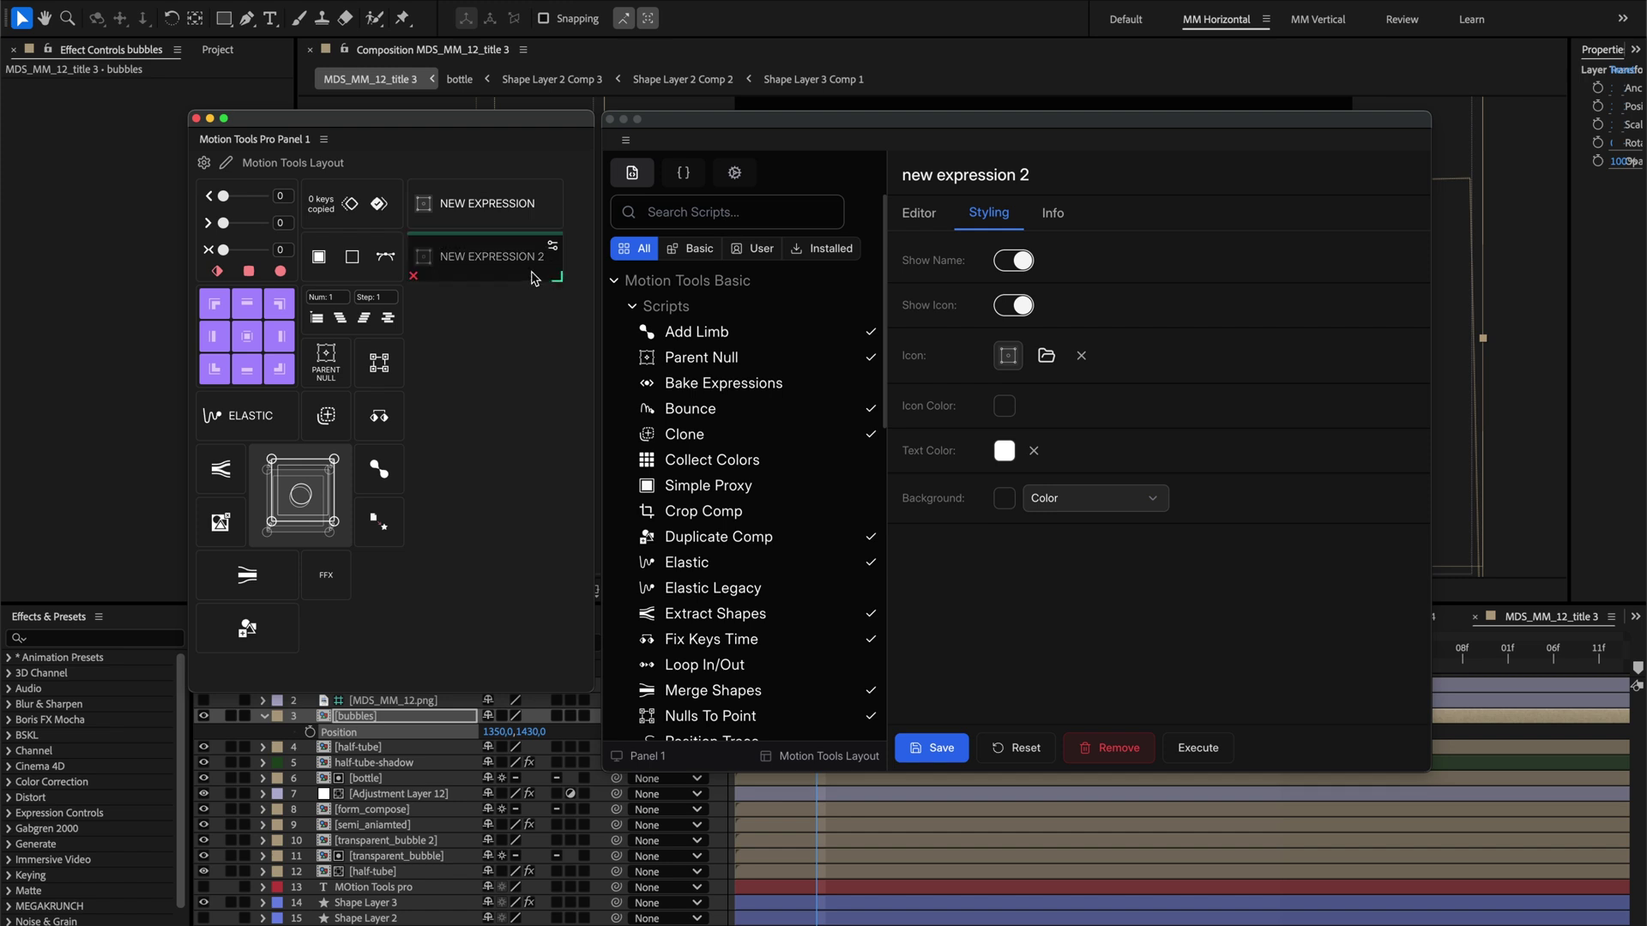
left_click_drag(536, 278, 458, 335)
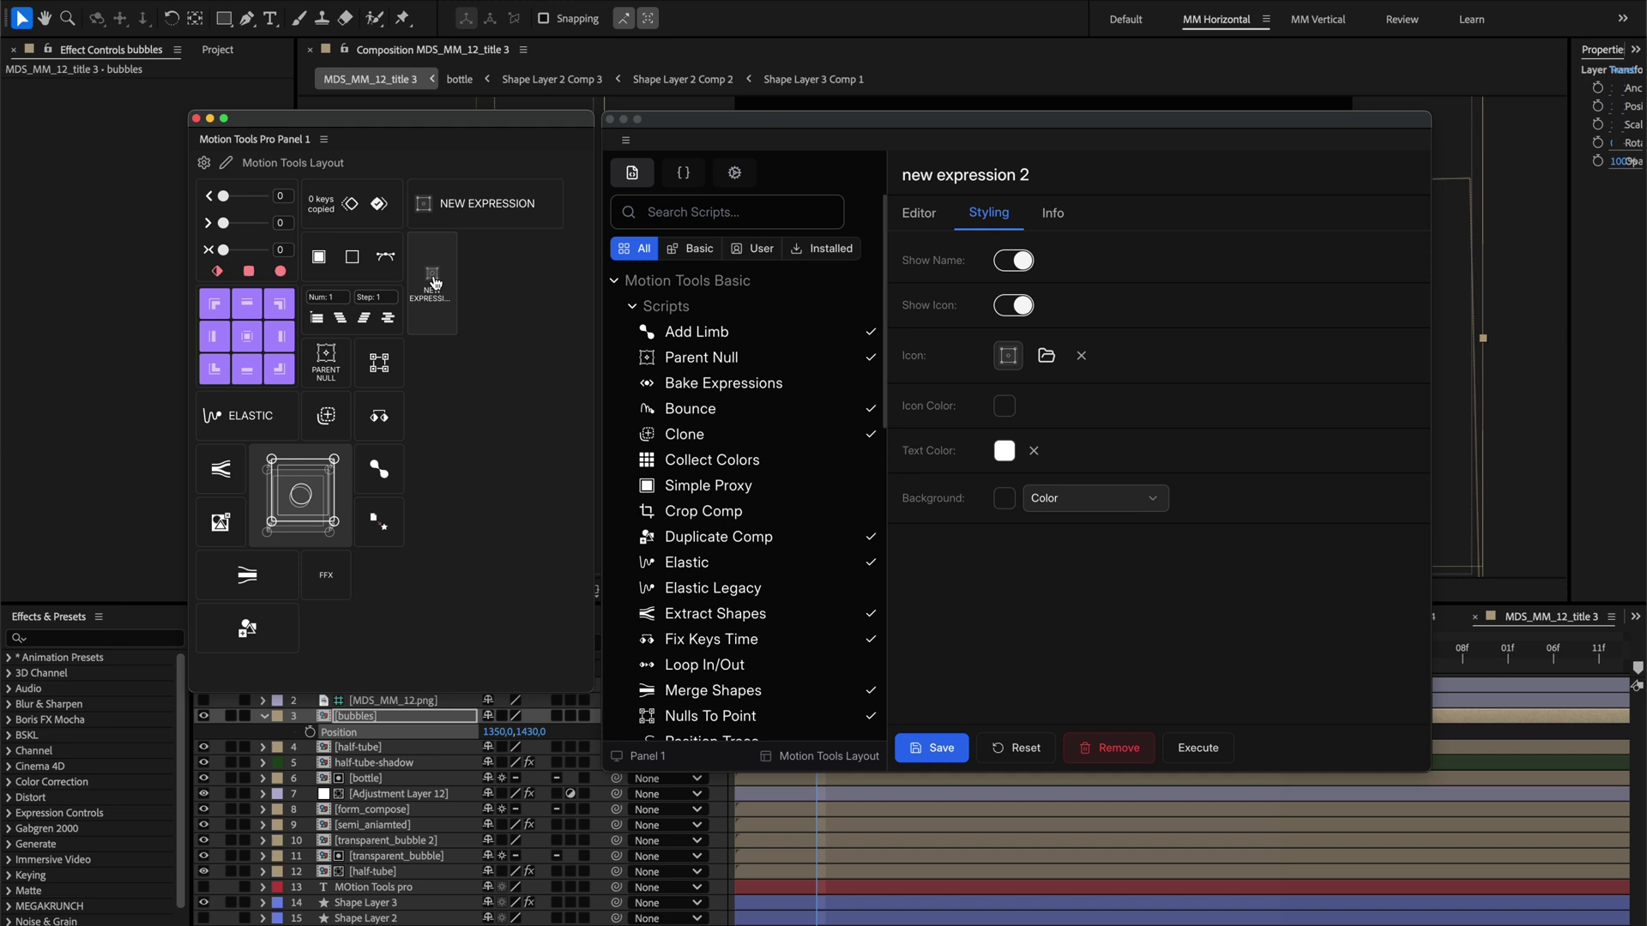
left_click_drag(456, 334, 512, 281)
mouse_move(291, 435)
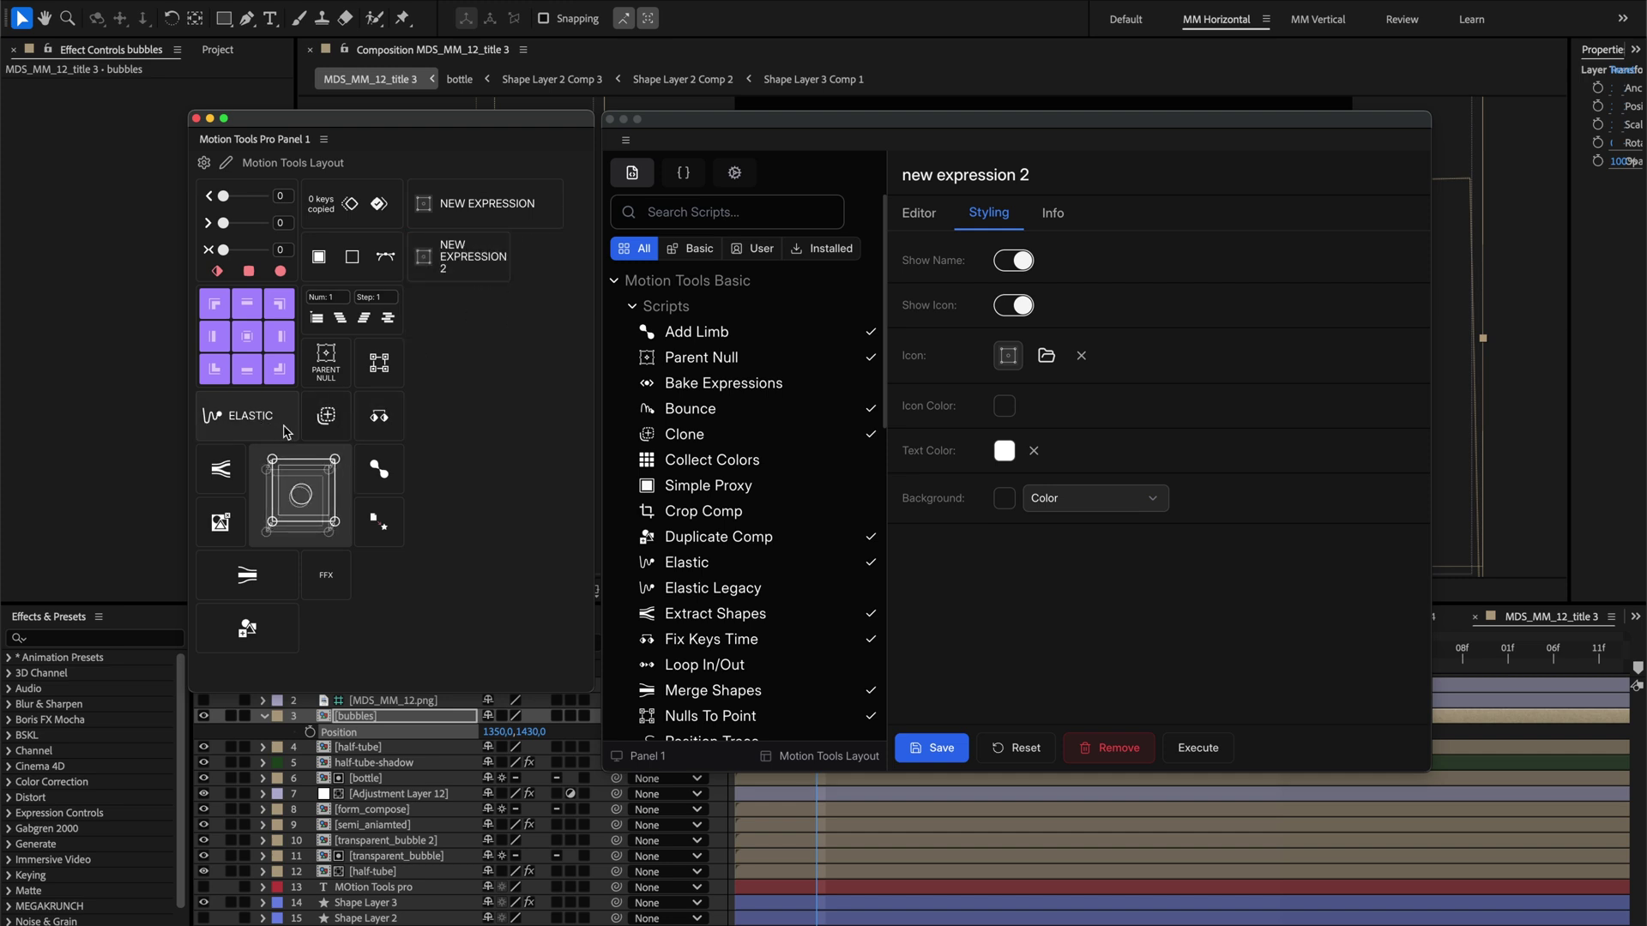
left_click_drag(292, 435, 246, 434)
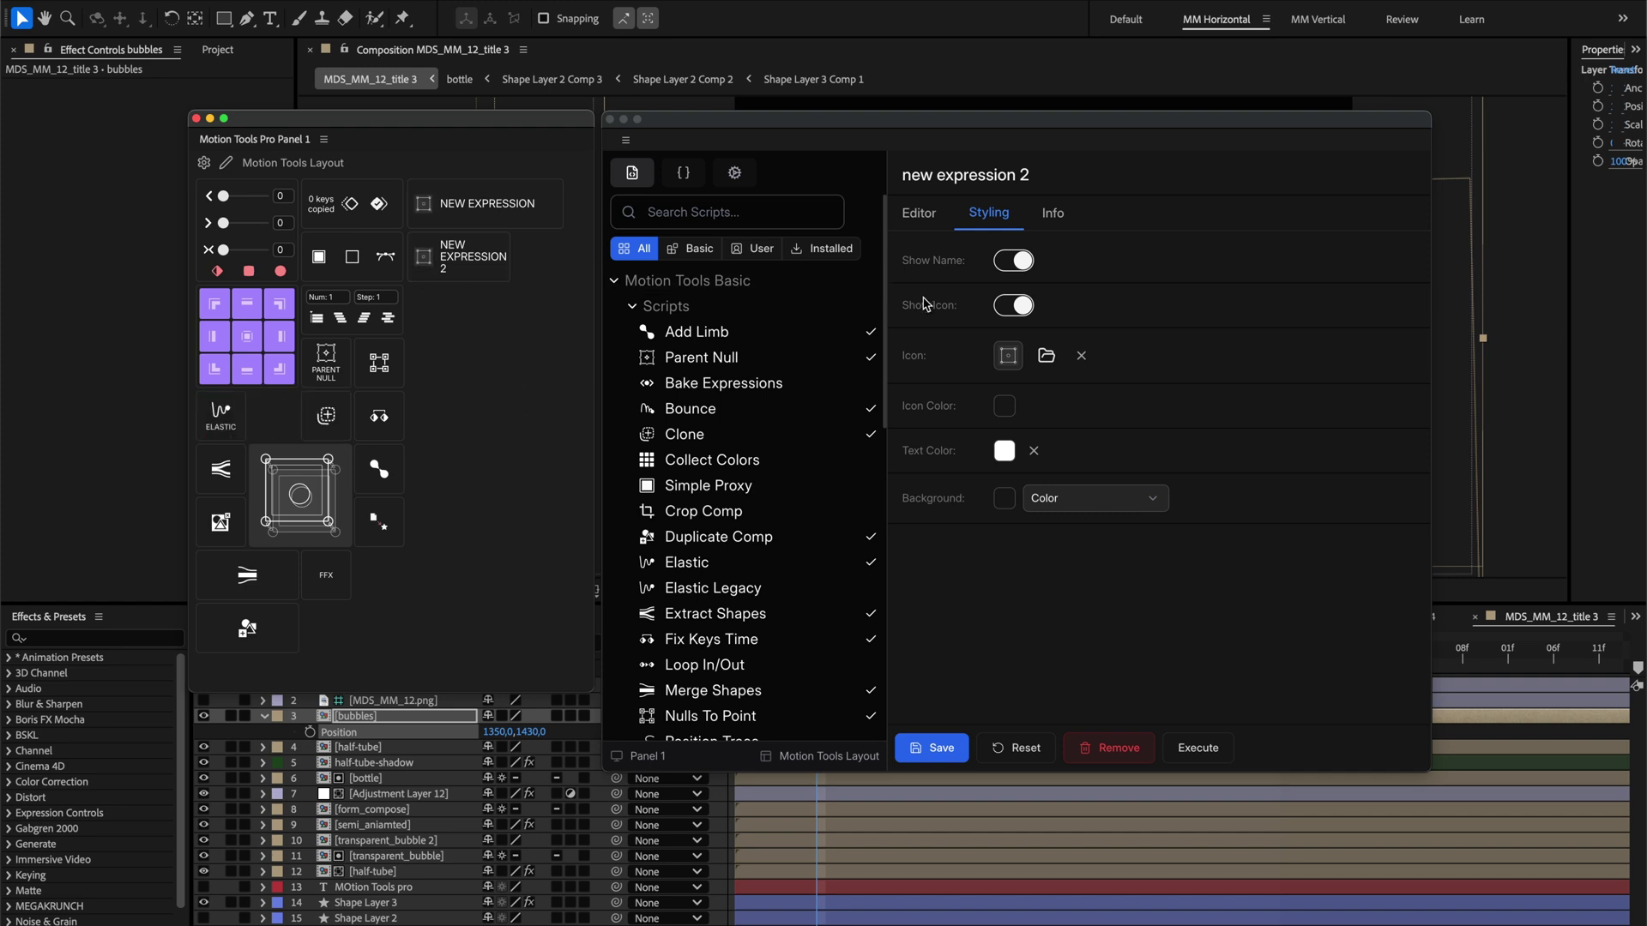
left_click(1052, 212)
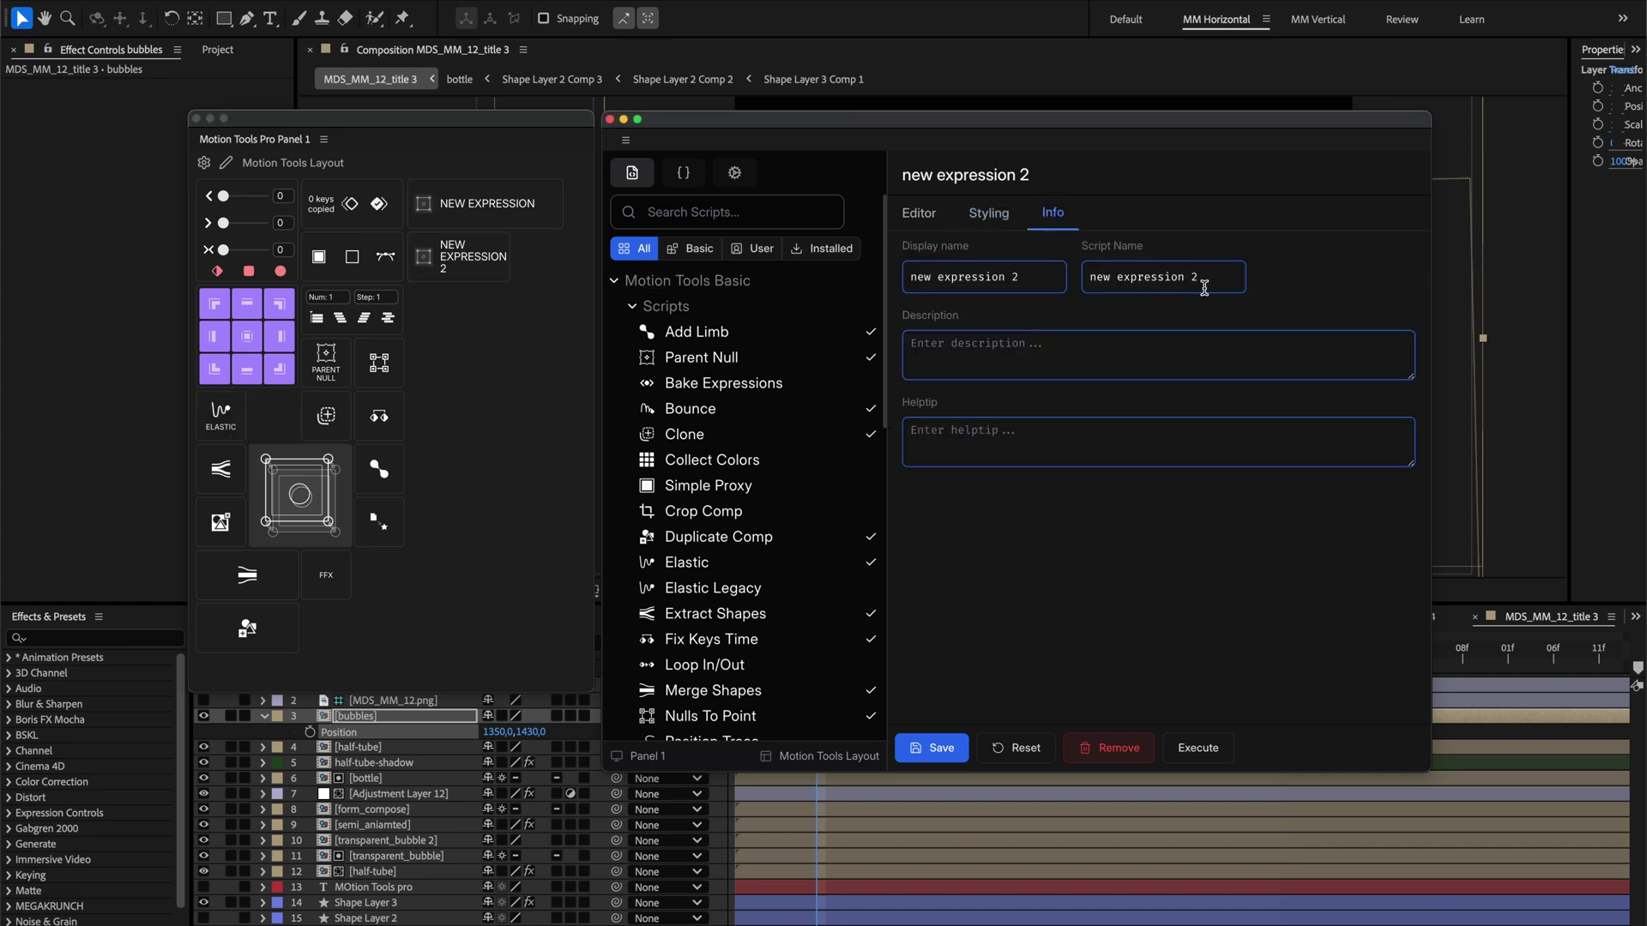
- Show new expression 2's Styling options, then open Parent Null's script settings via right-click
left_click_drag(1029, 263, 911, 275)
left_click(975, 266)
left_click(978, 219)
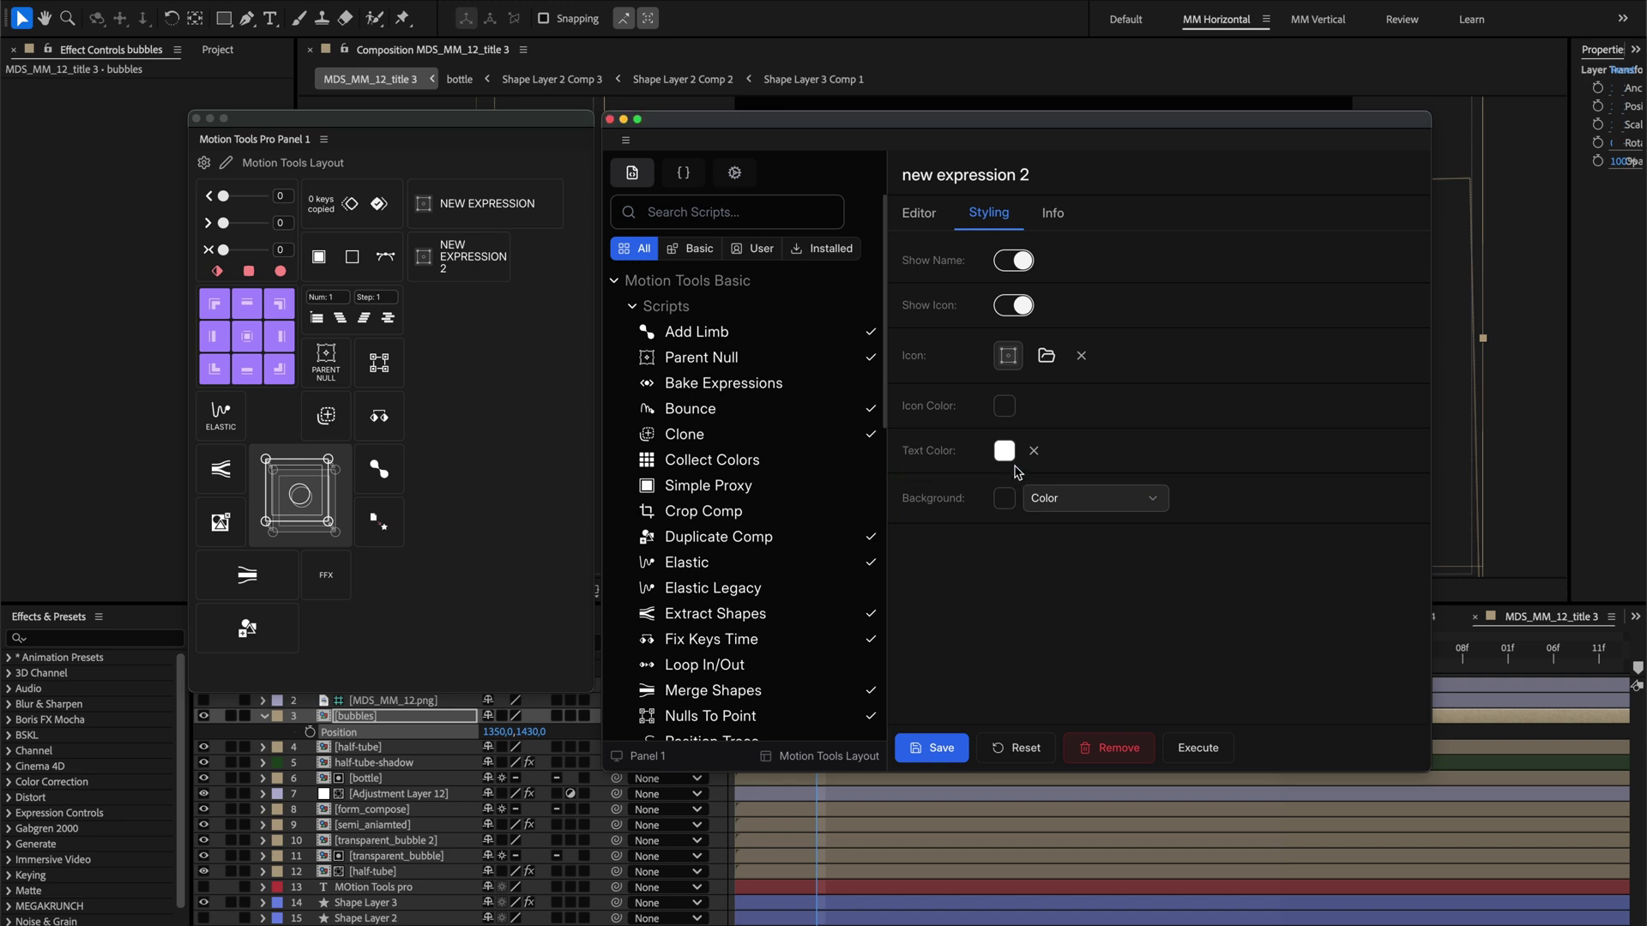
right_click(347, 371)
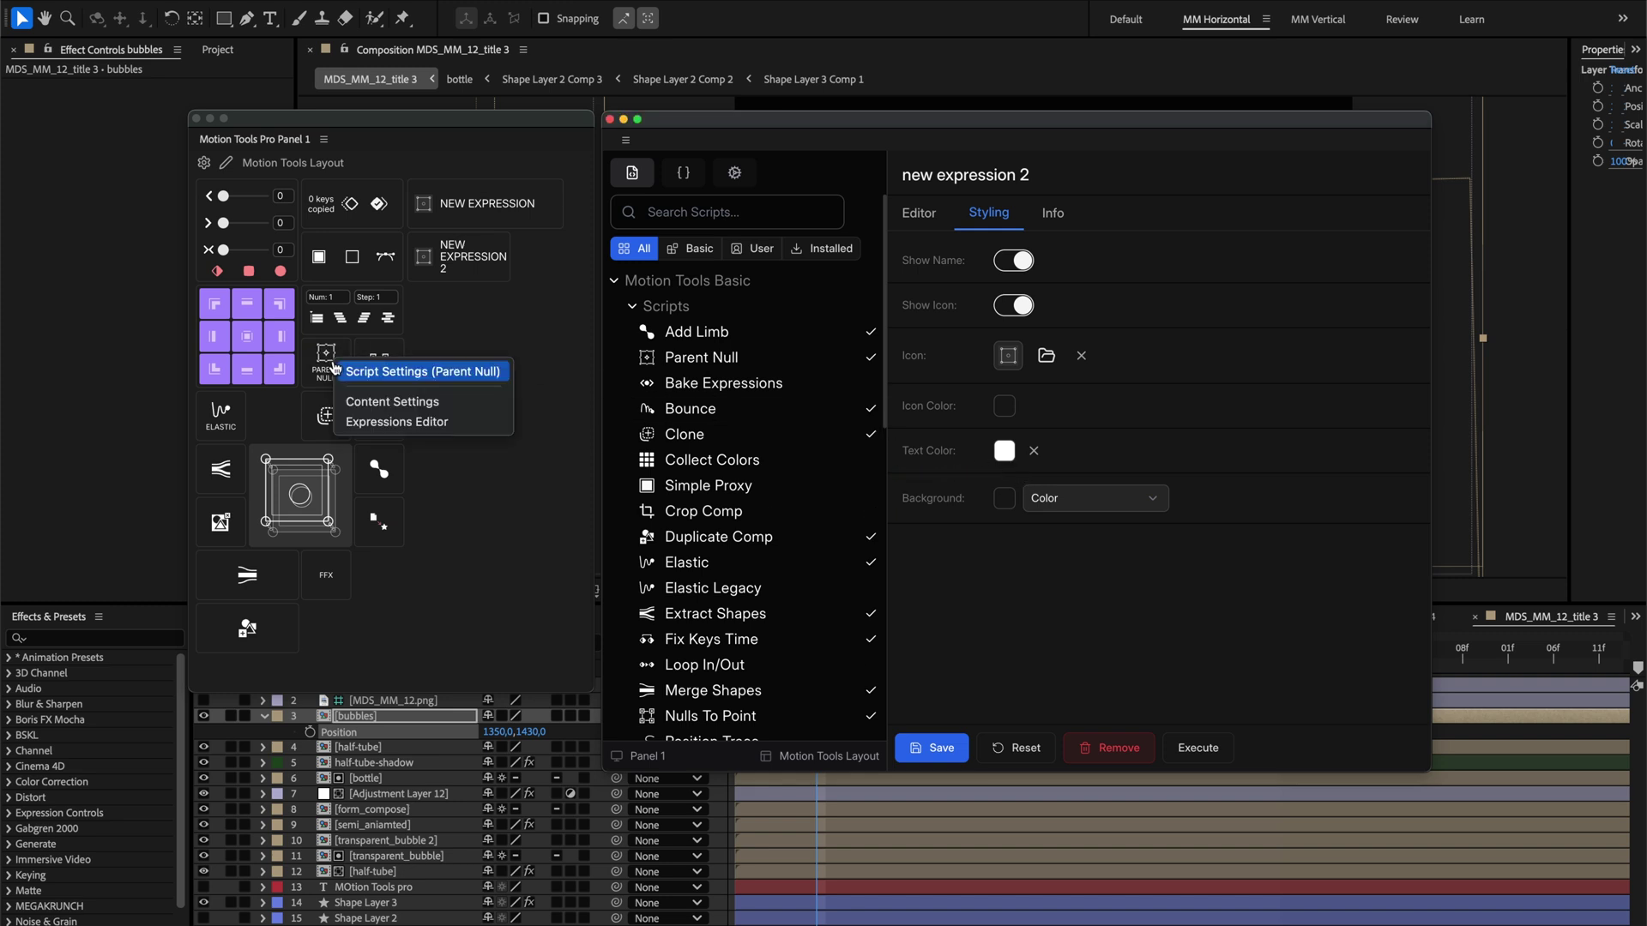
left_click(350, 372)
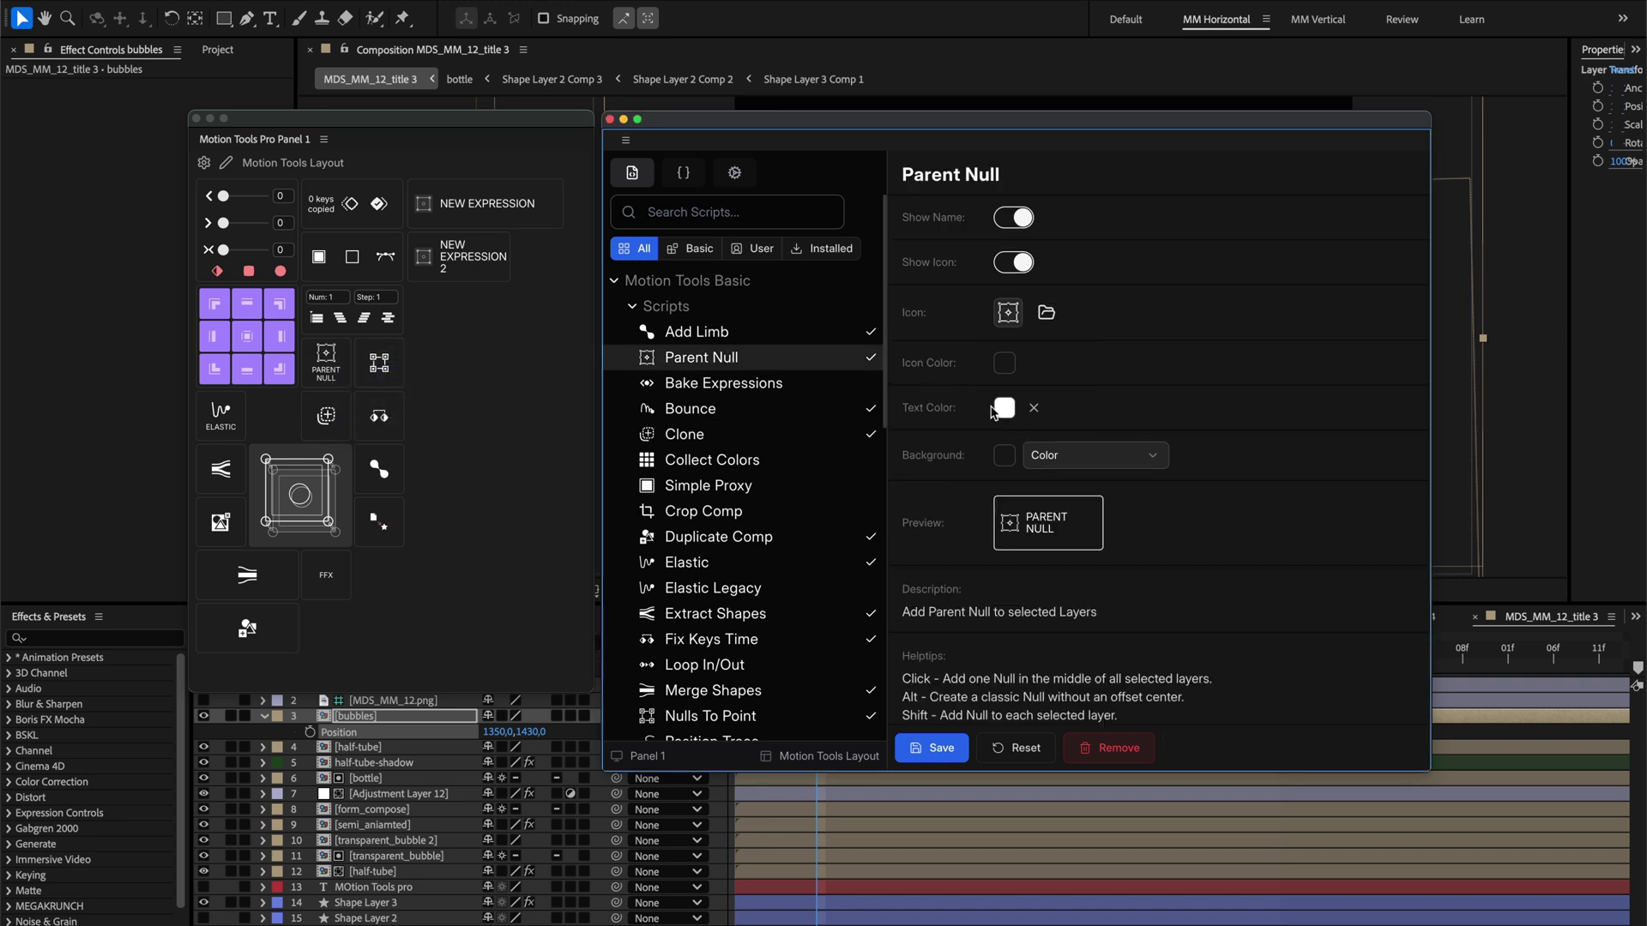
- Give the Parent Null button red text and a blue icon, and save
left_click(1000, 410)
left_click(1150, 454)
left_click(1006, 365)
left_click(1008, 367)
left_click(1126, 510)
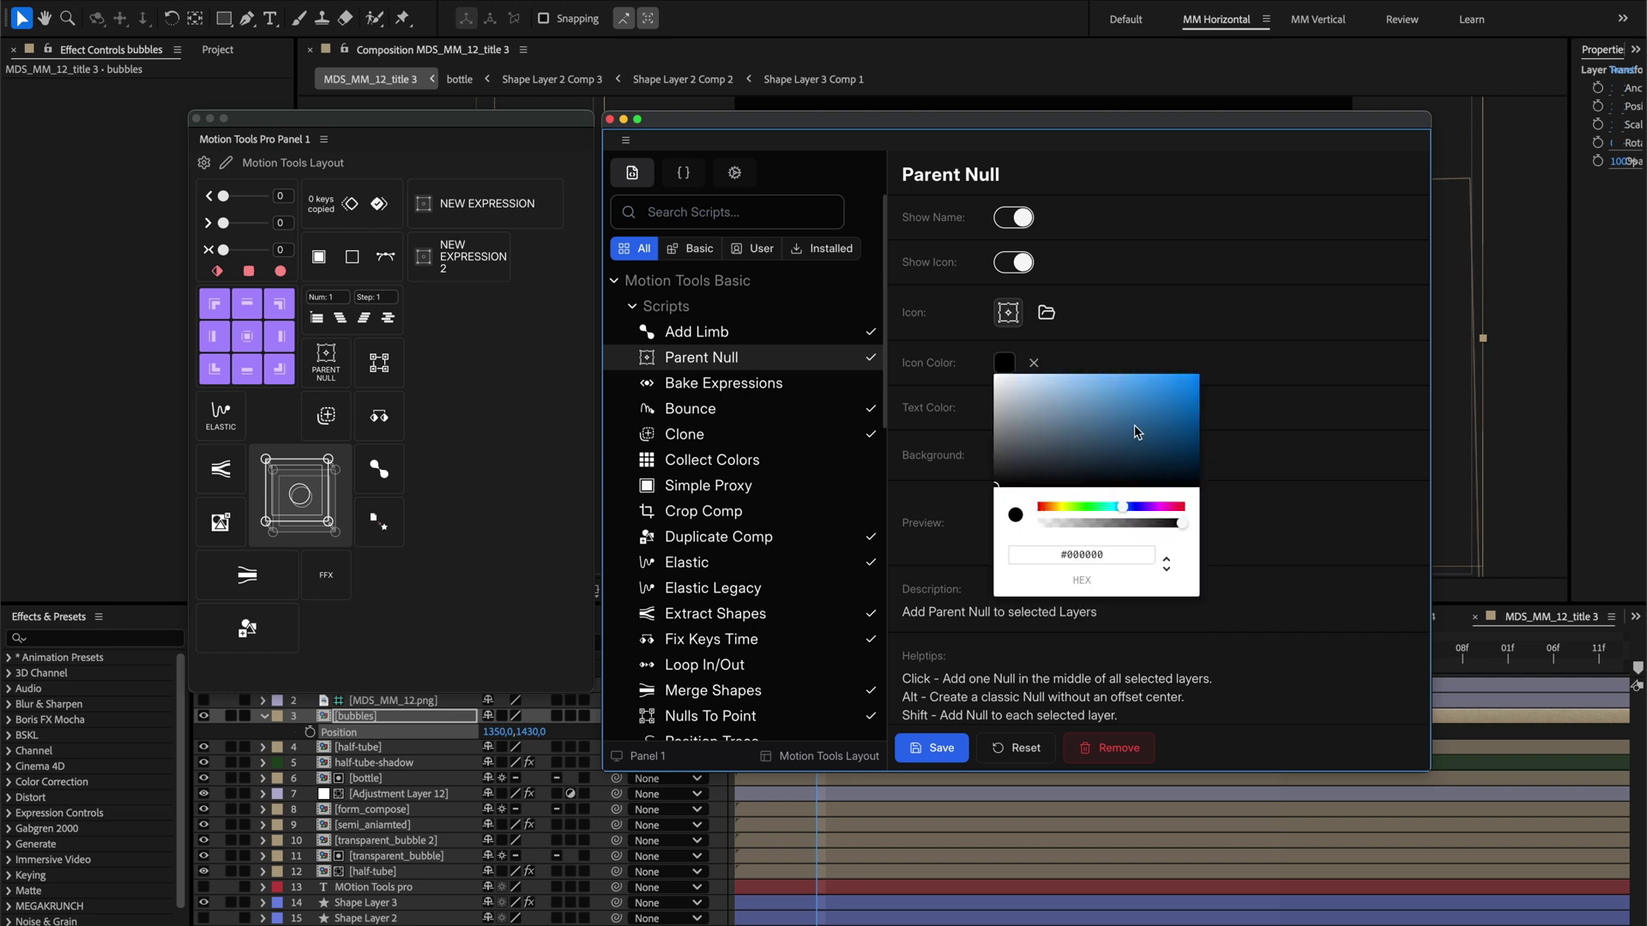
left_click(1133, 426)
left_click(946, 747)
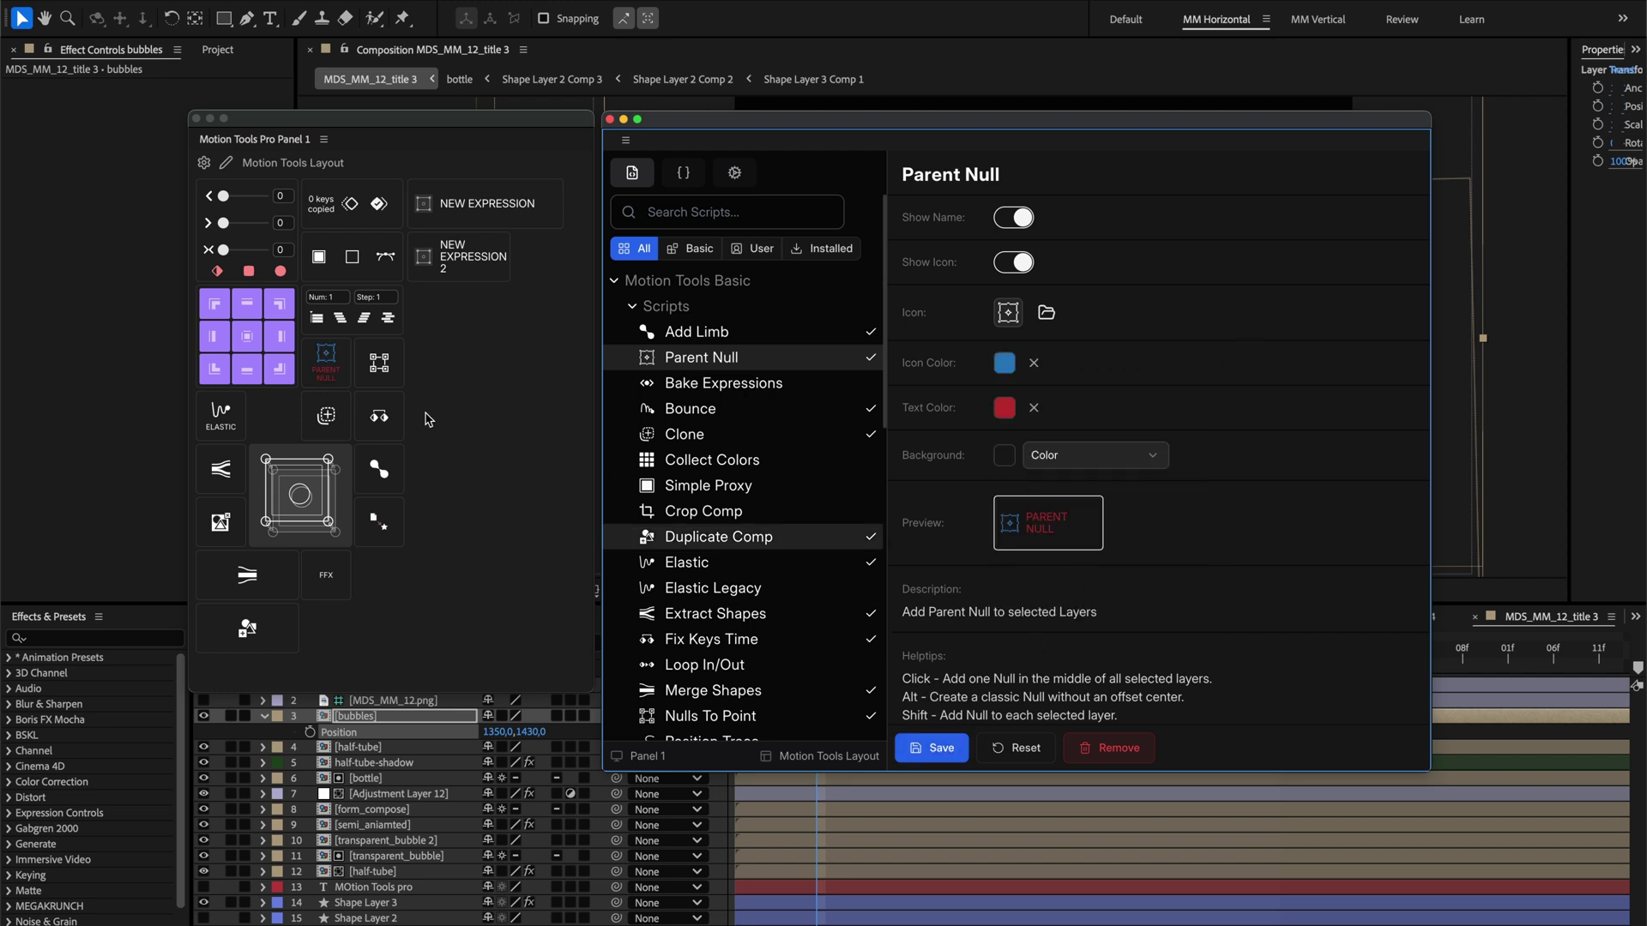
- Change the text colour to pink, then to near-white #F9F2F2, saving each
left_click(1005, 411)
left_click_drag(1132, 455, 1046, 432)
left_click(933, 745)
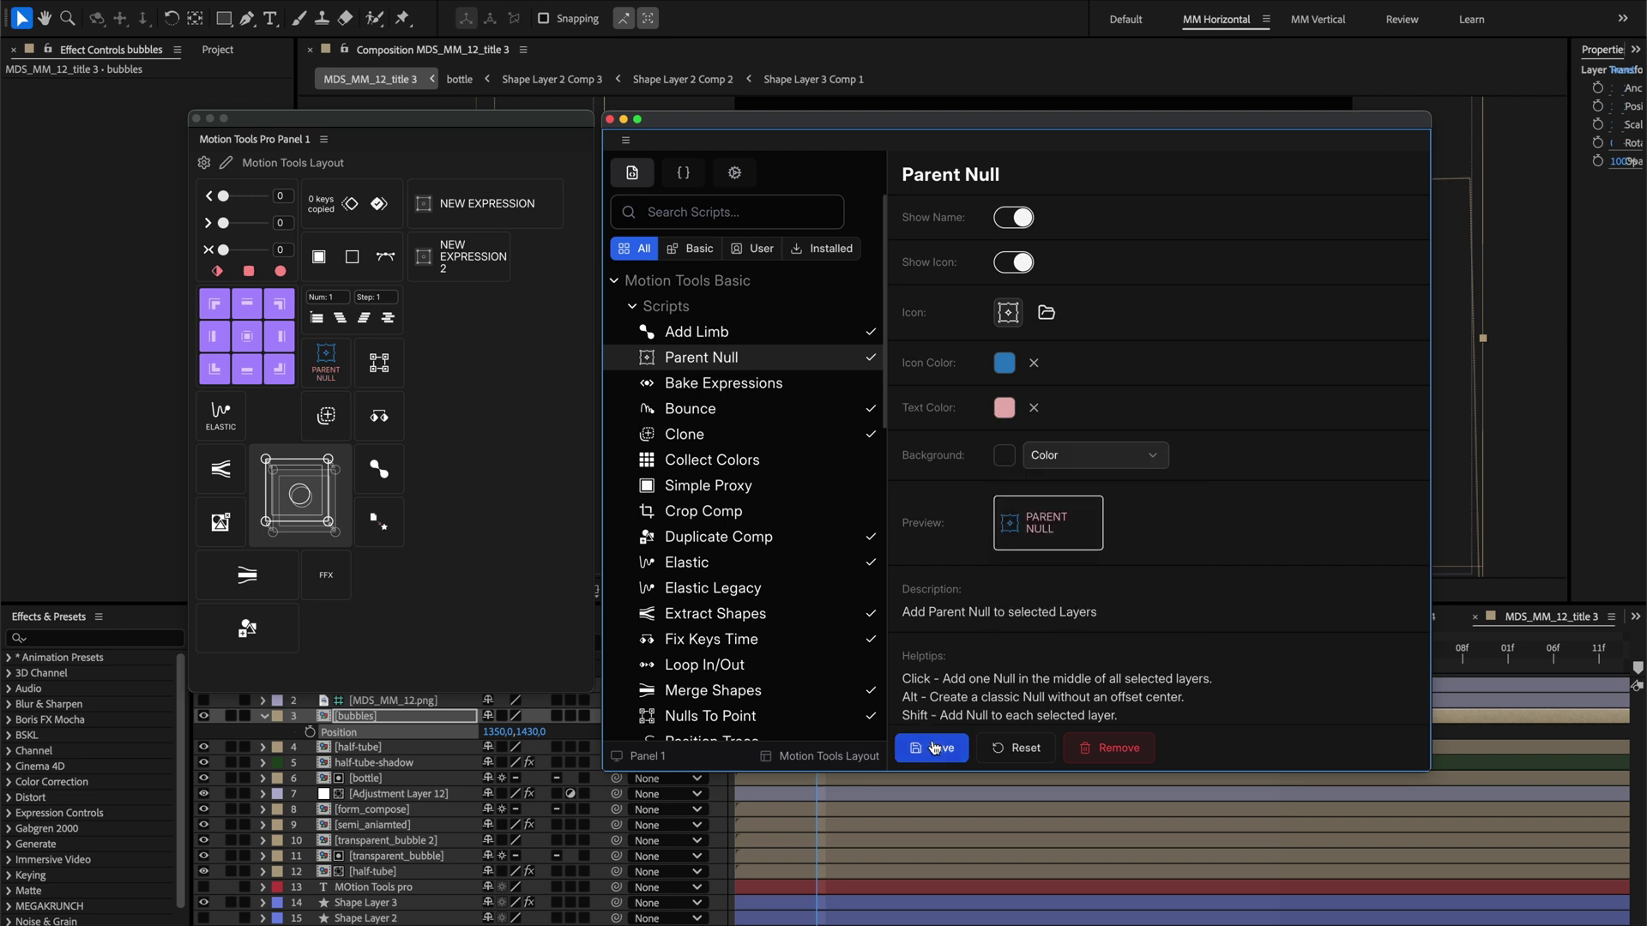
left_click(1005, 408)
left_click(999, 426)
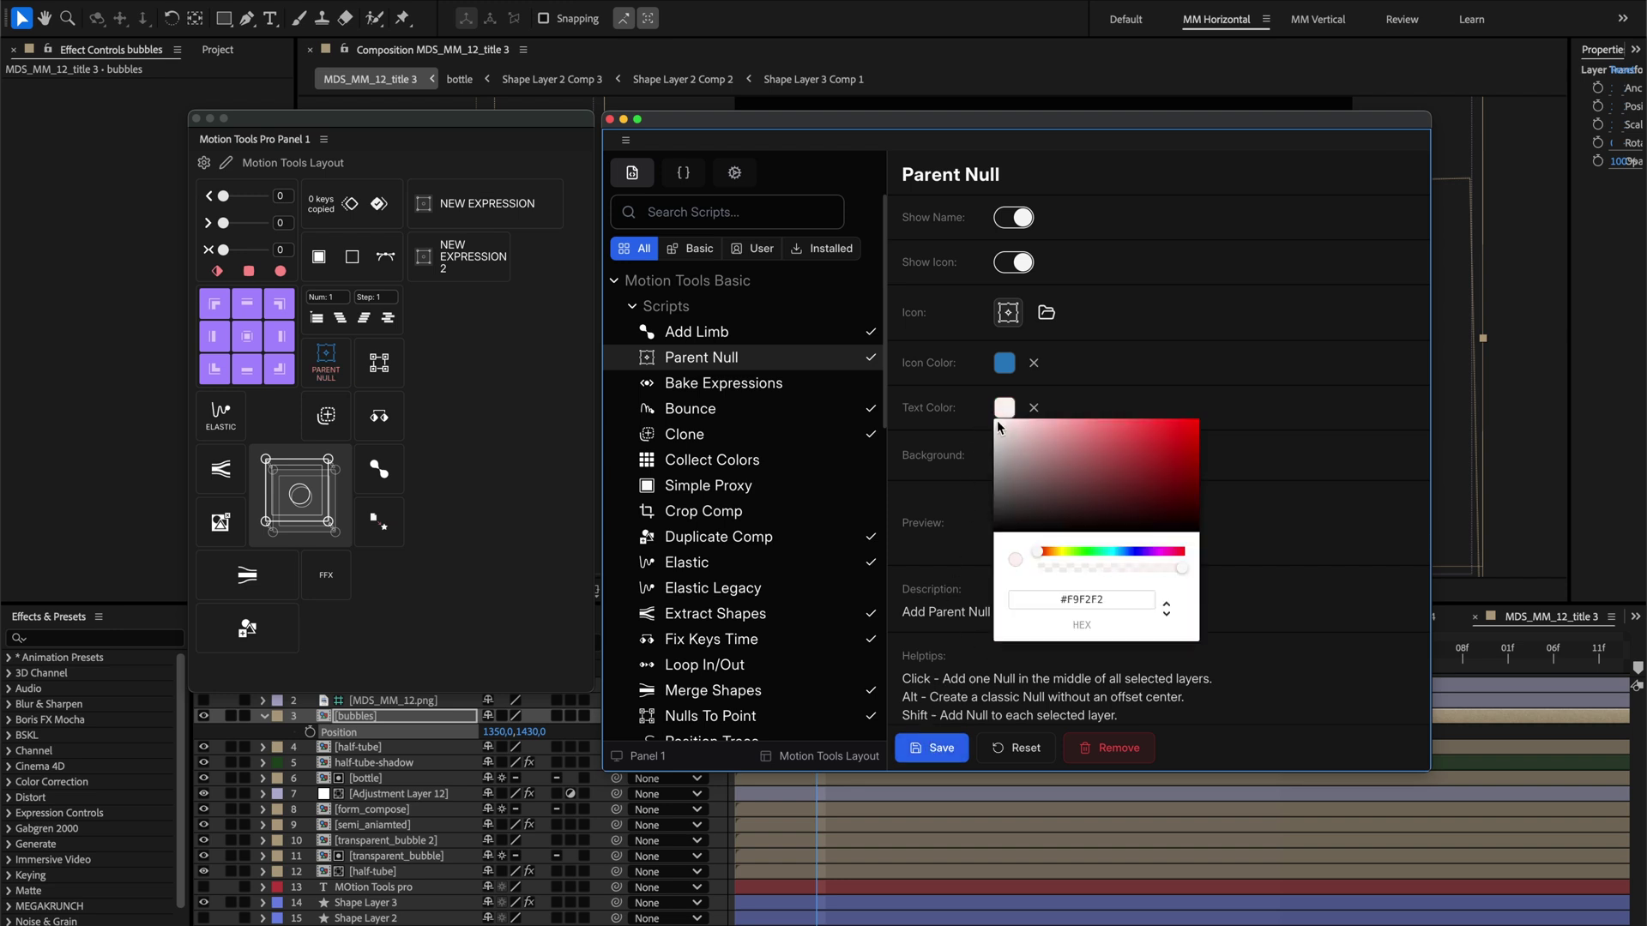
left_click(929, 745)
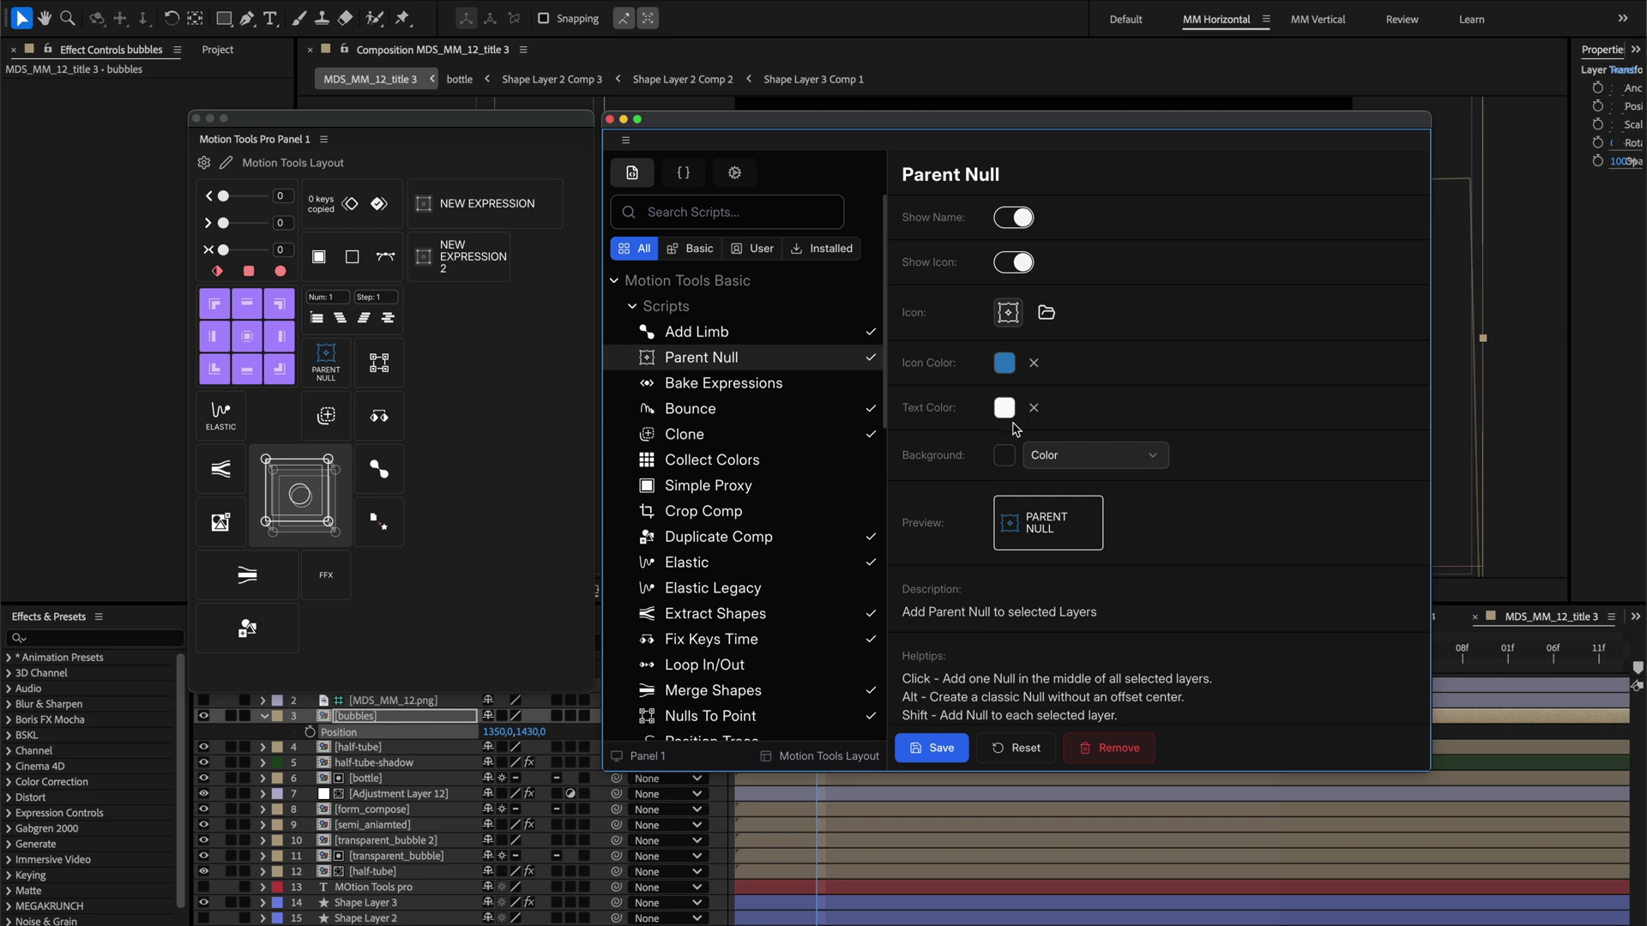
- Change the Parent Null icon colour to red #900827 and save
left_click(1012, 372)
left_click(1175, 460)
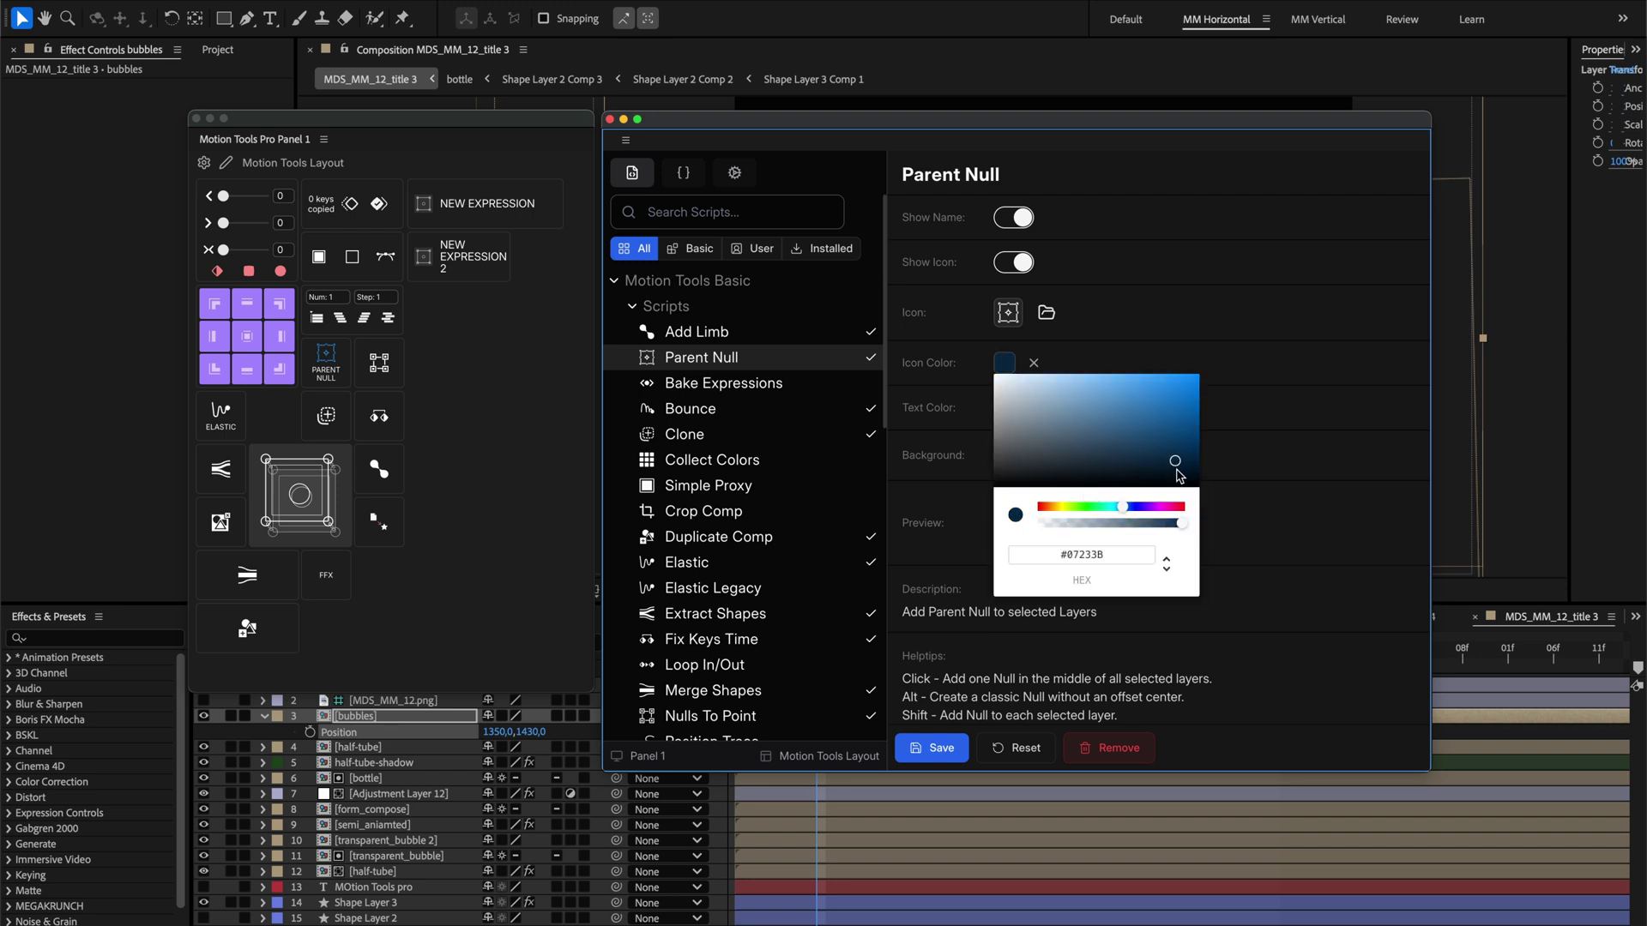
left_click(1180, 512)
left_click(1188, 421)
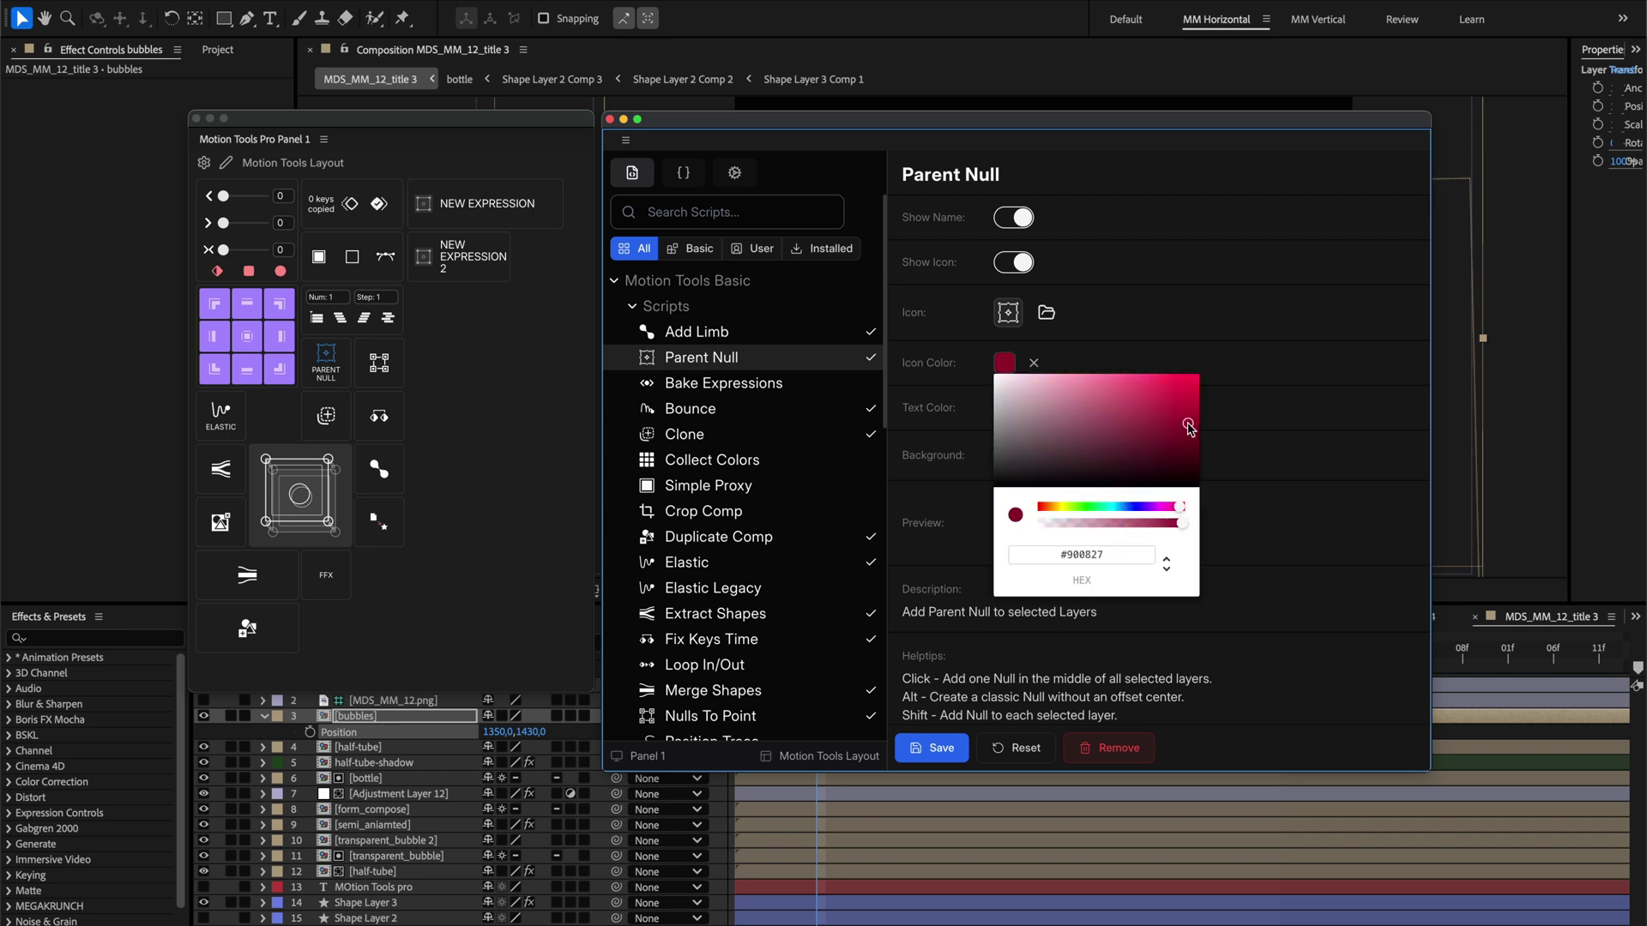
left_click(1198, 302)
left_click(944, 747)
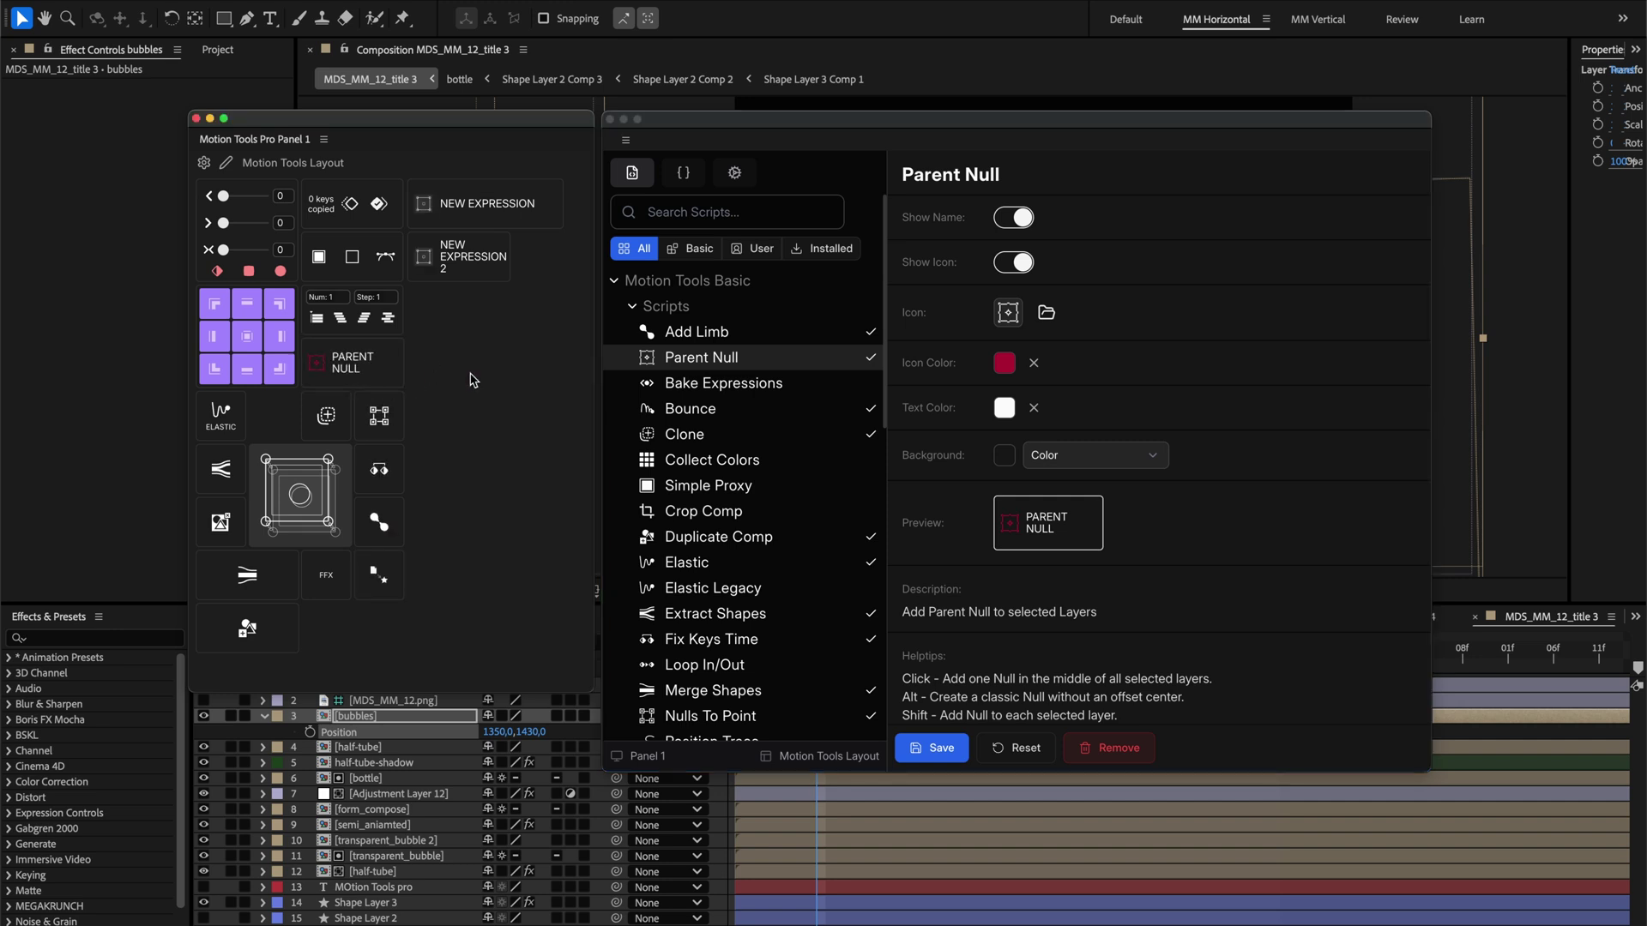
- Try a text-only button, then save Parent Null showing only its icon
left_click(1013, 261)
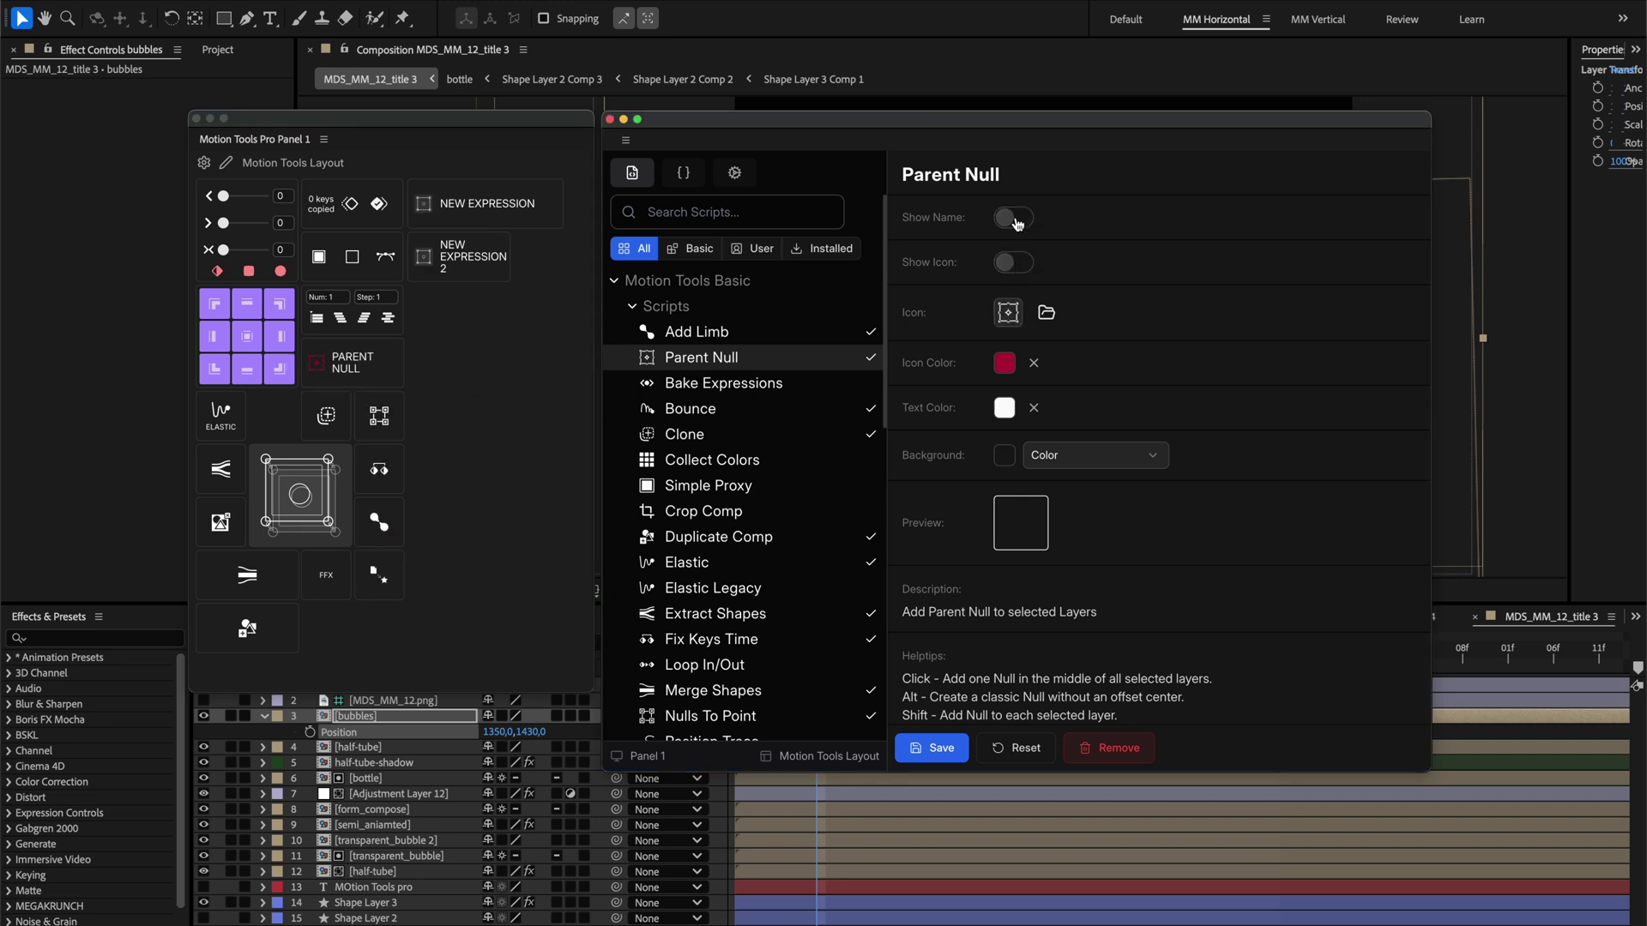
left_click(937, 748)
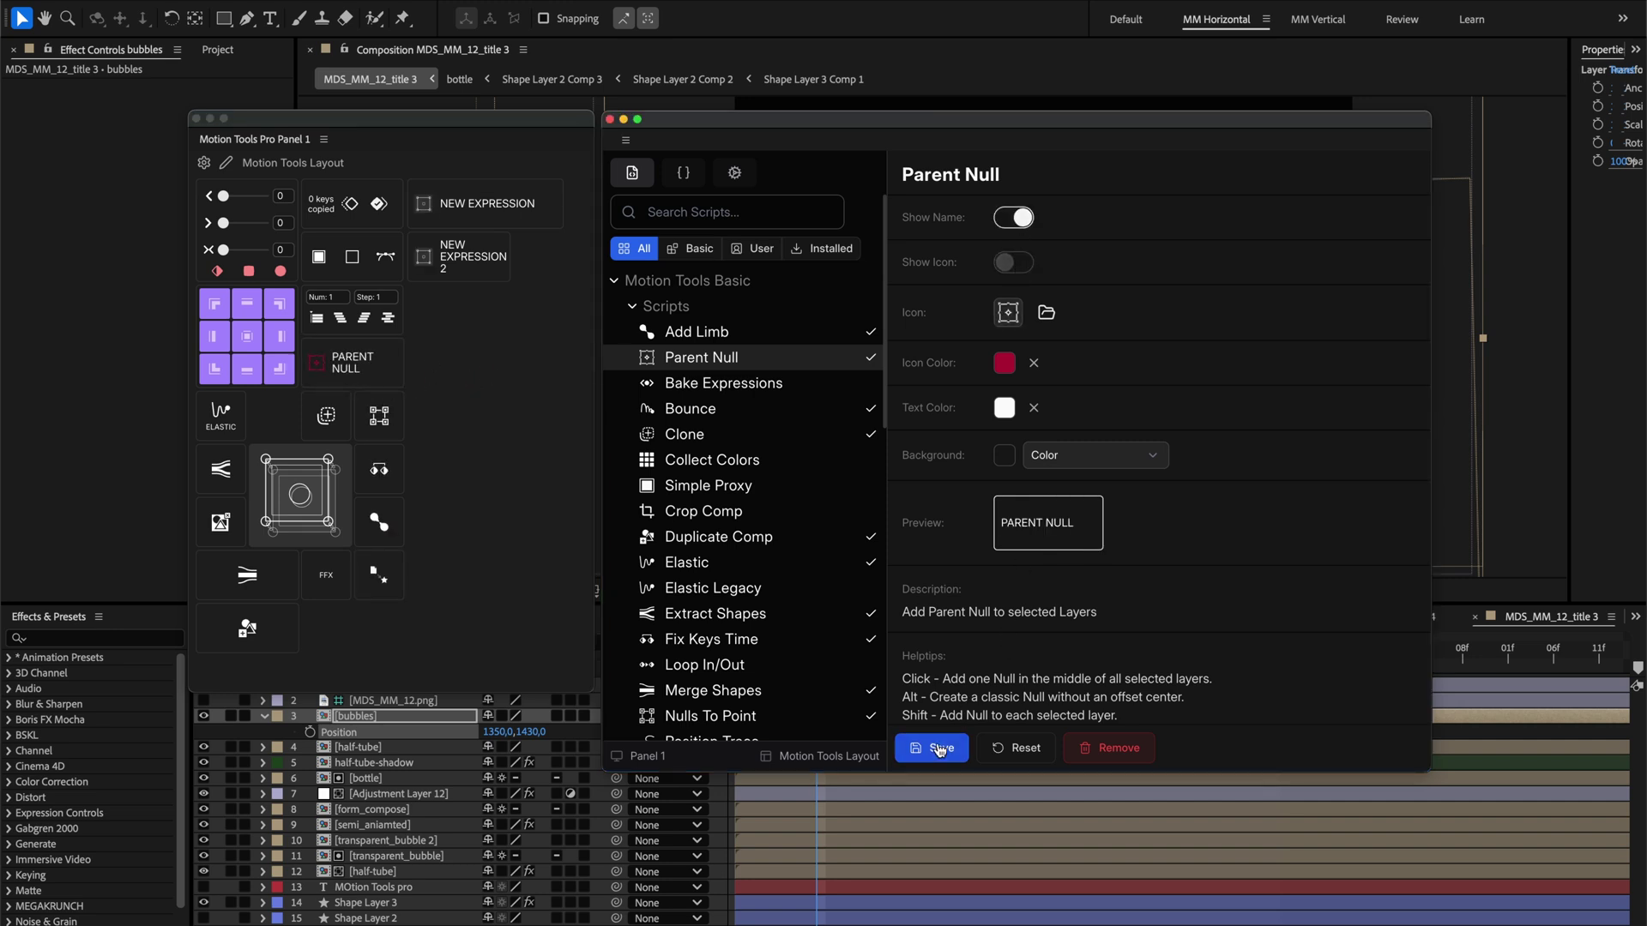
left_click(1015, 263)
left_click(1013, 218)
left_click(937, 748)
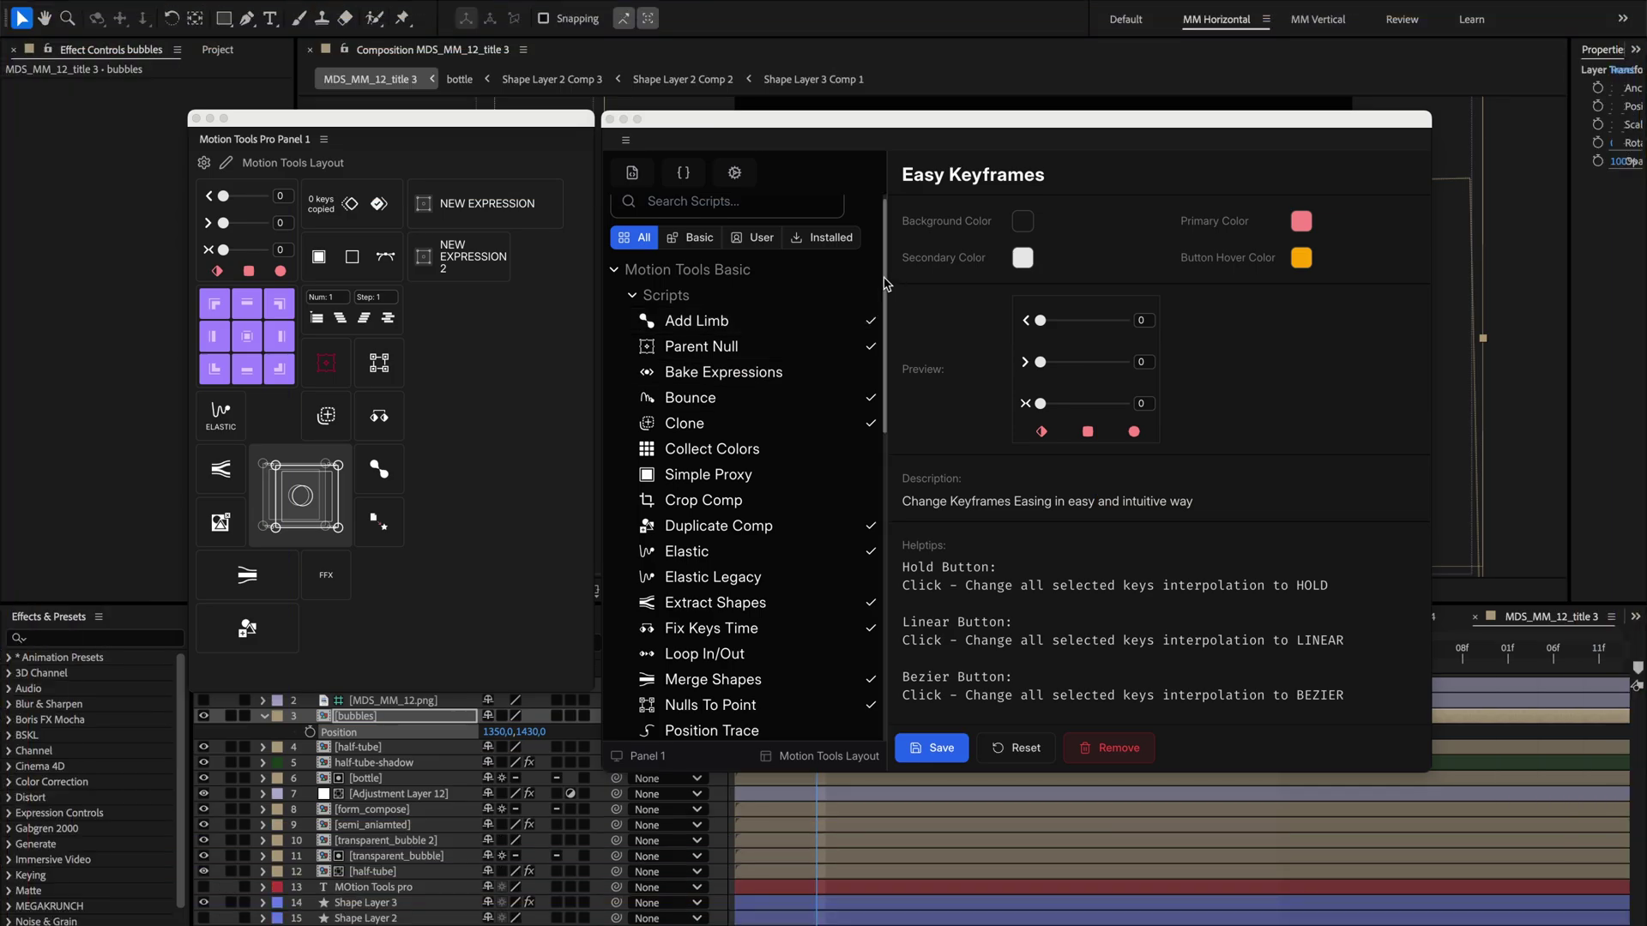
- Select the Easy Keyframes widget, set secondary colour red and hover colour purple, and save
left_click_drag(889, 284, 864, 508)
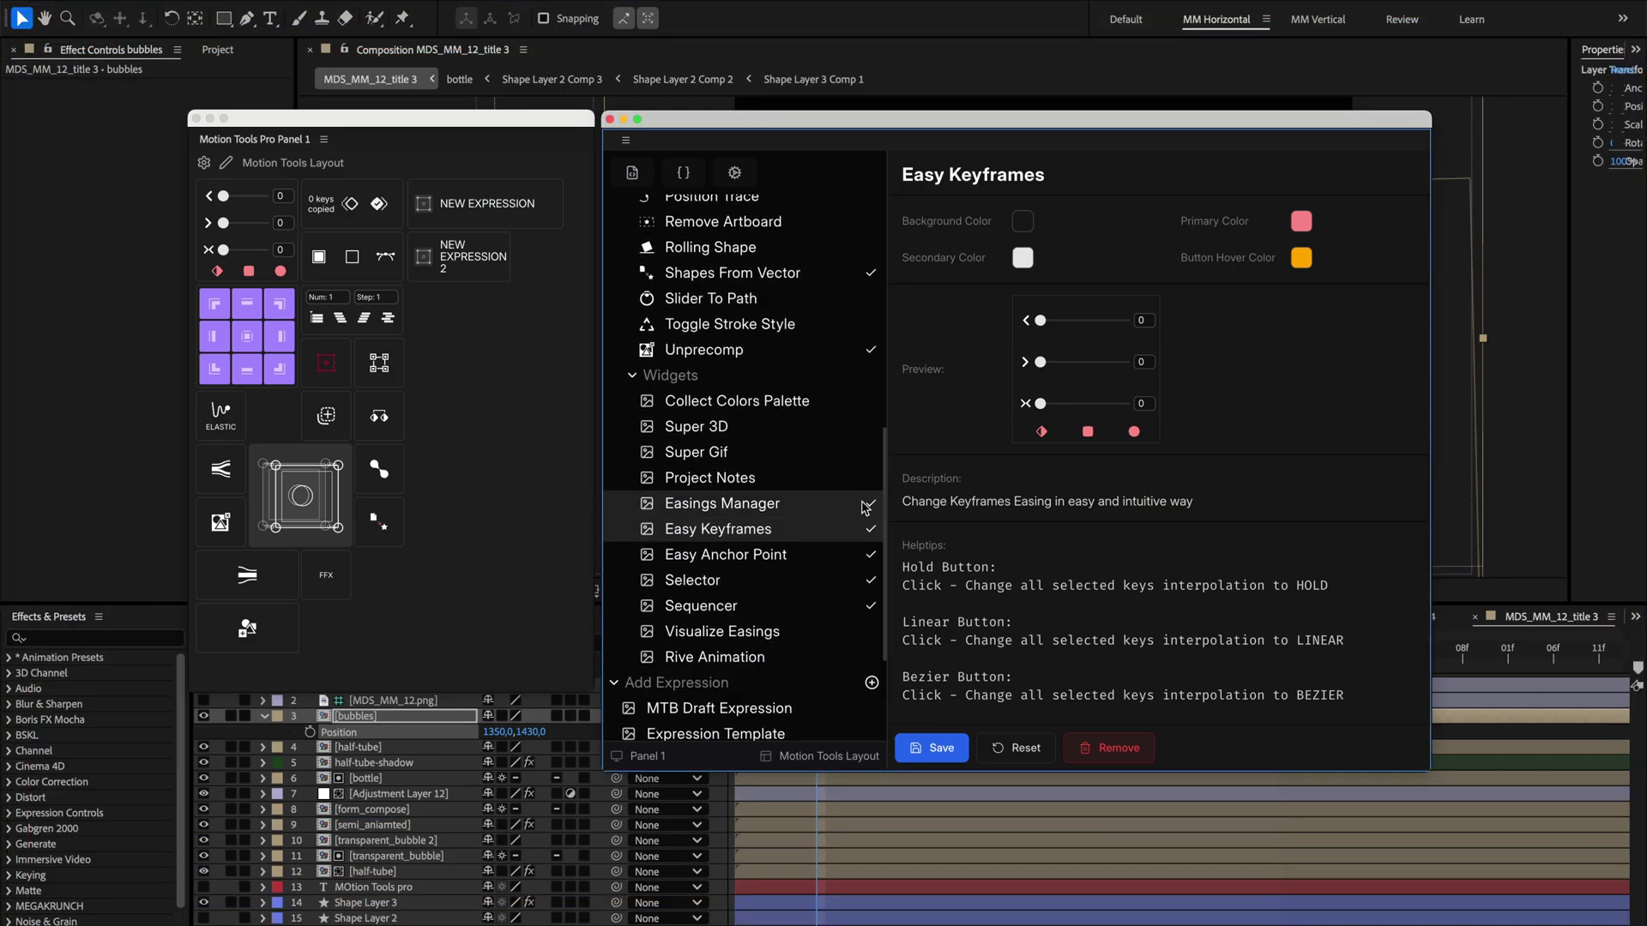
left_click(789, 509)
left_click(785, 534)
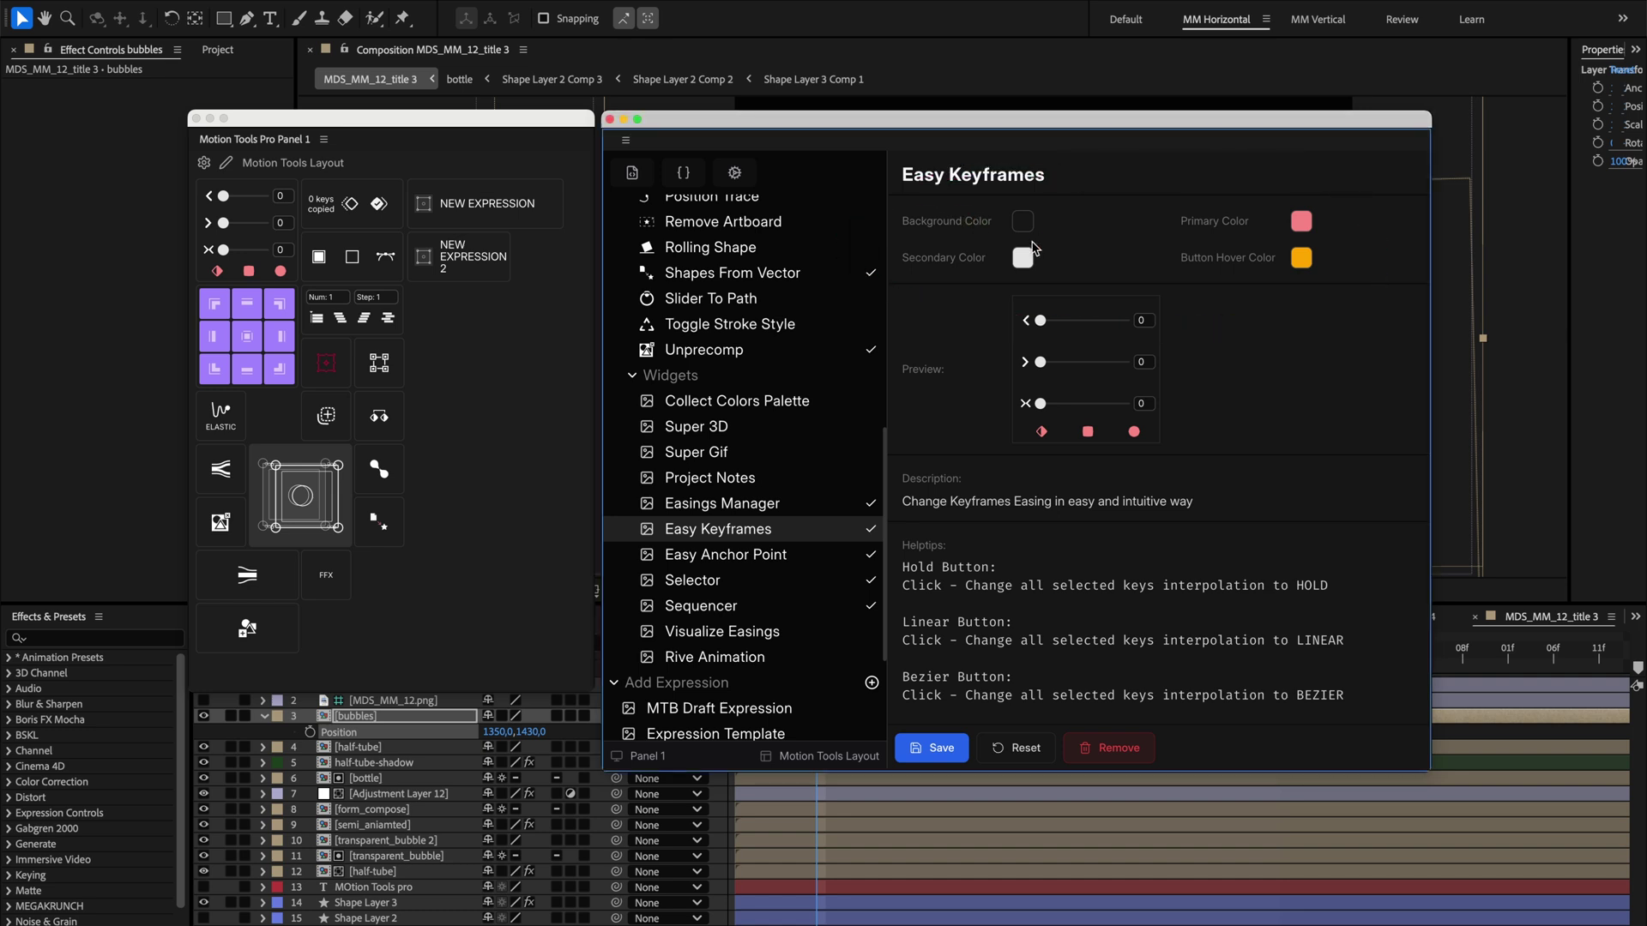
left_click(1021, 261)
left_click_drag(1098, 305, 1162, 283)
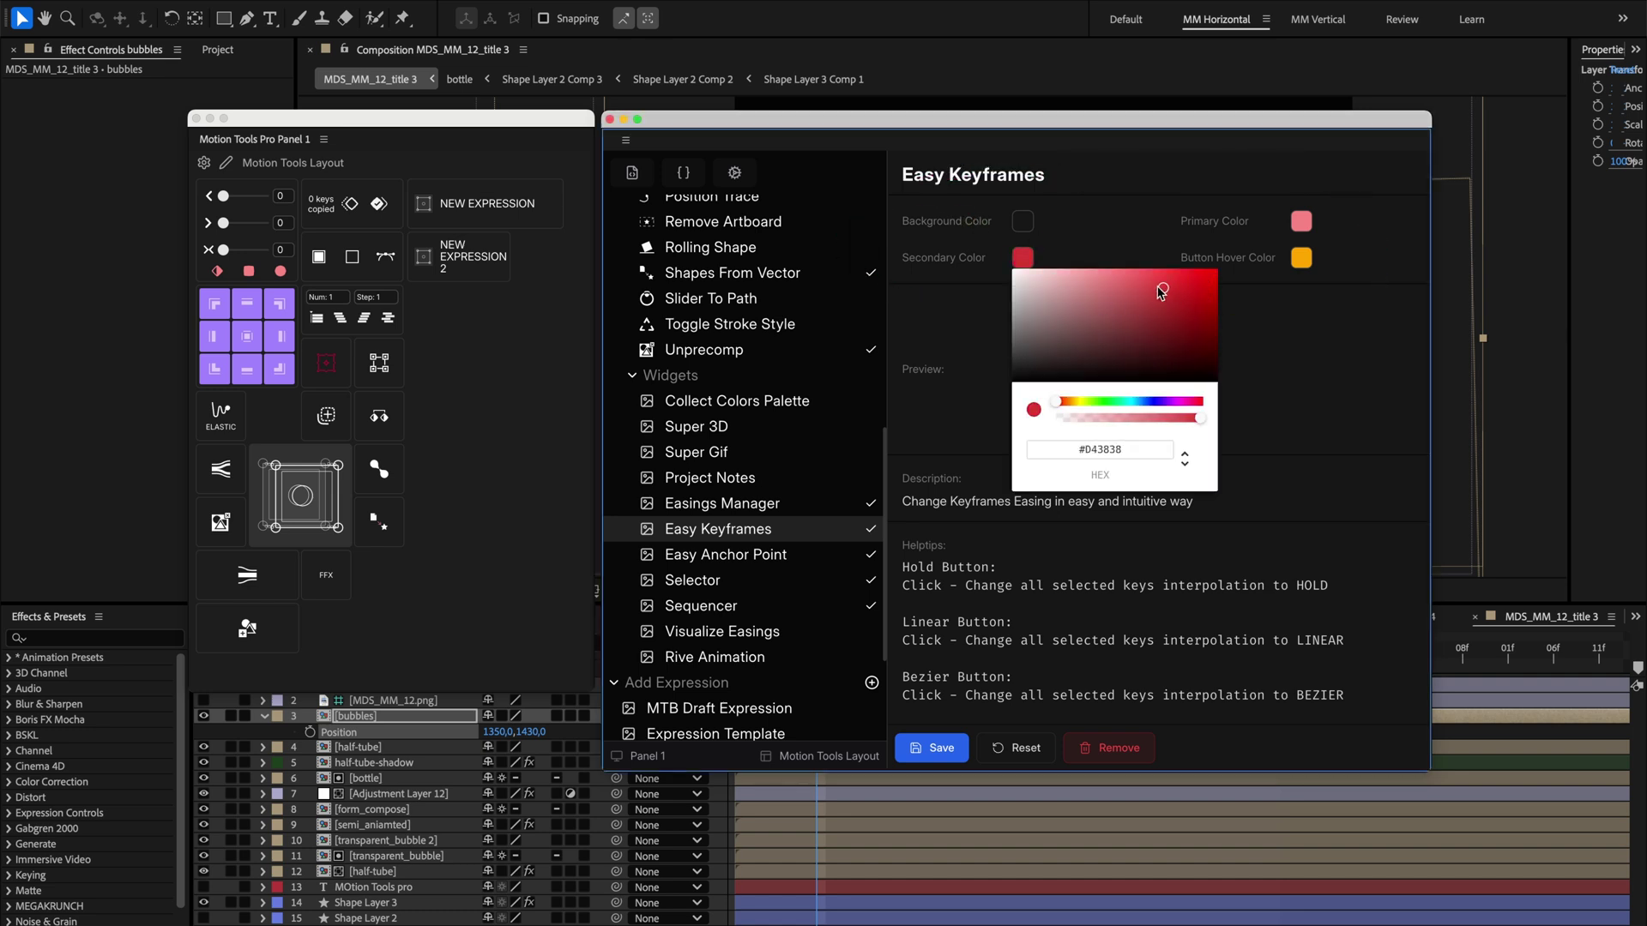
left_click(1314, 290)
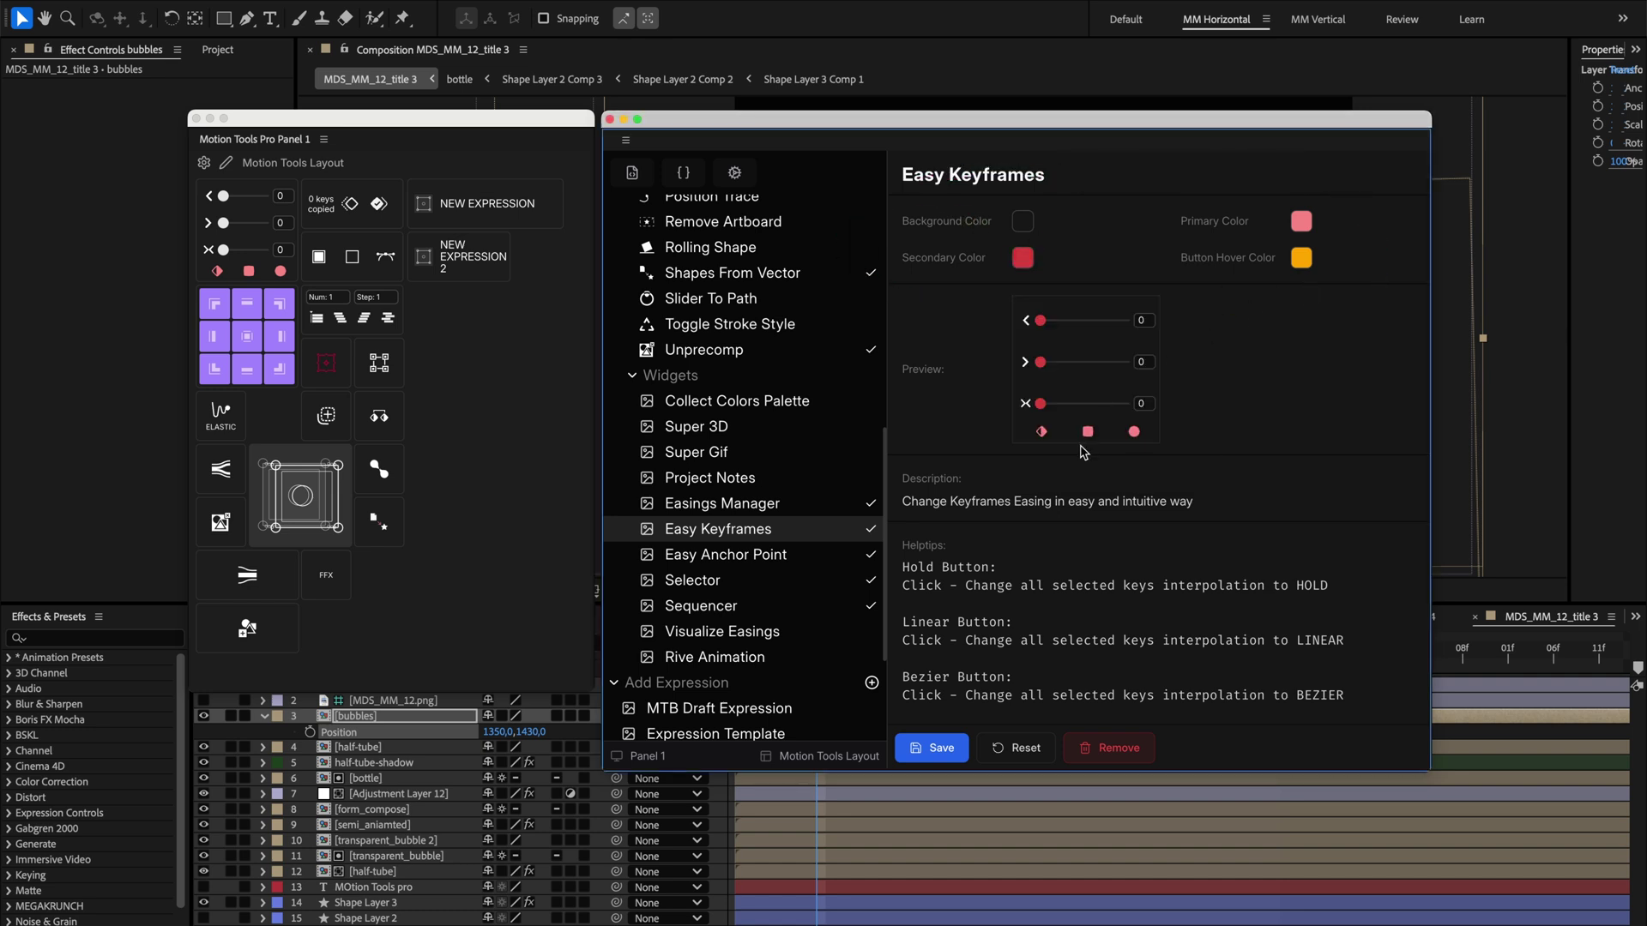
left_click(1299, 259)
left_click(1277, 403)
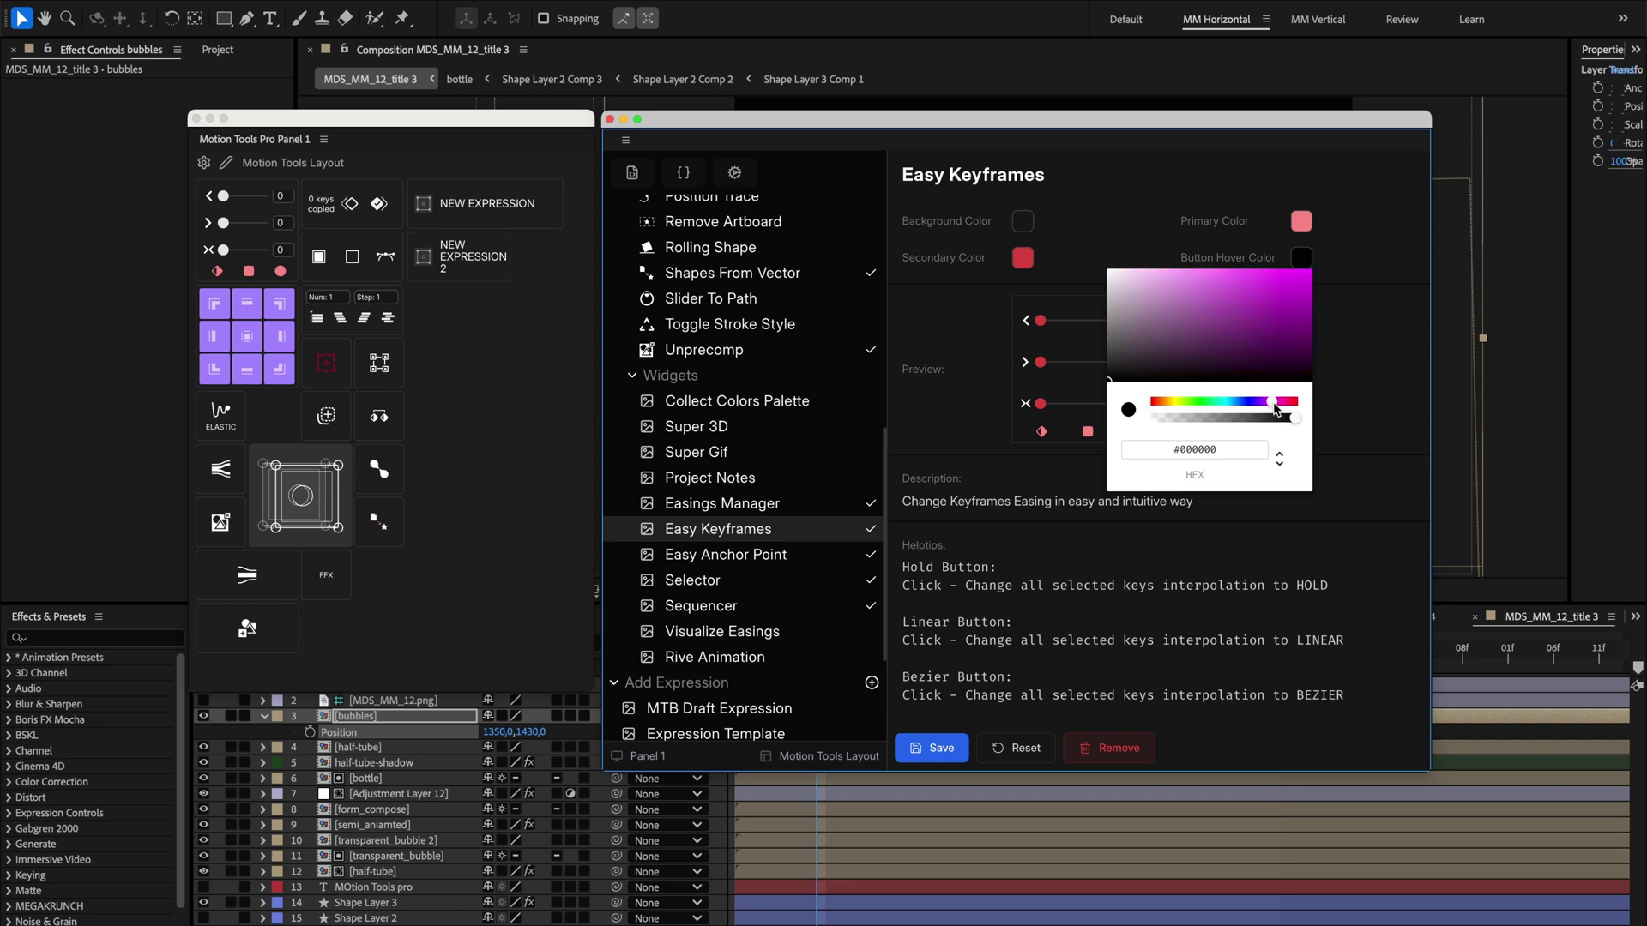
left_click(1288, 299)
left_click(1352, 288)
left_click(942, 749)
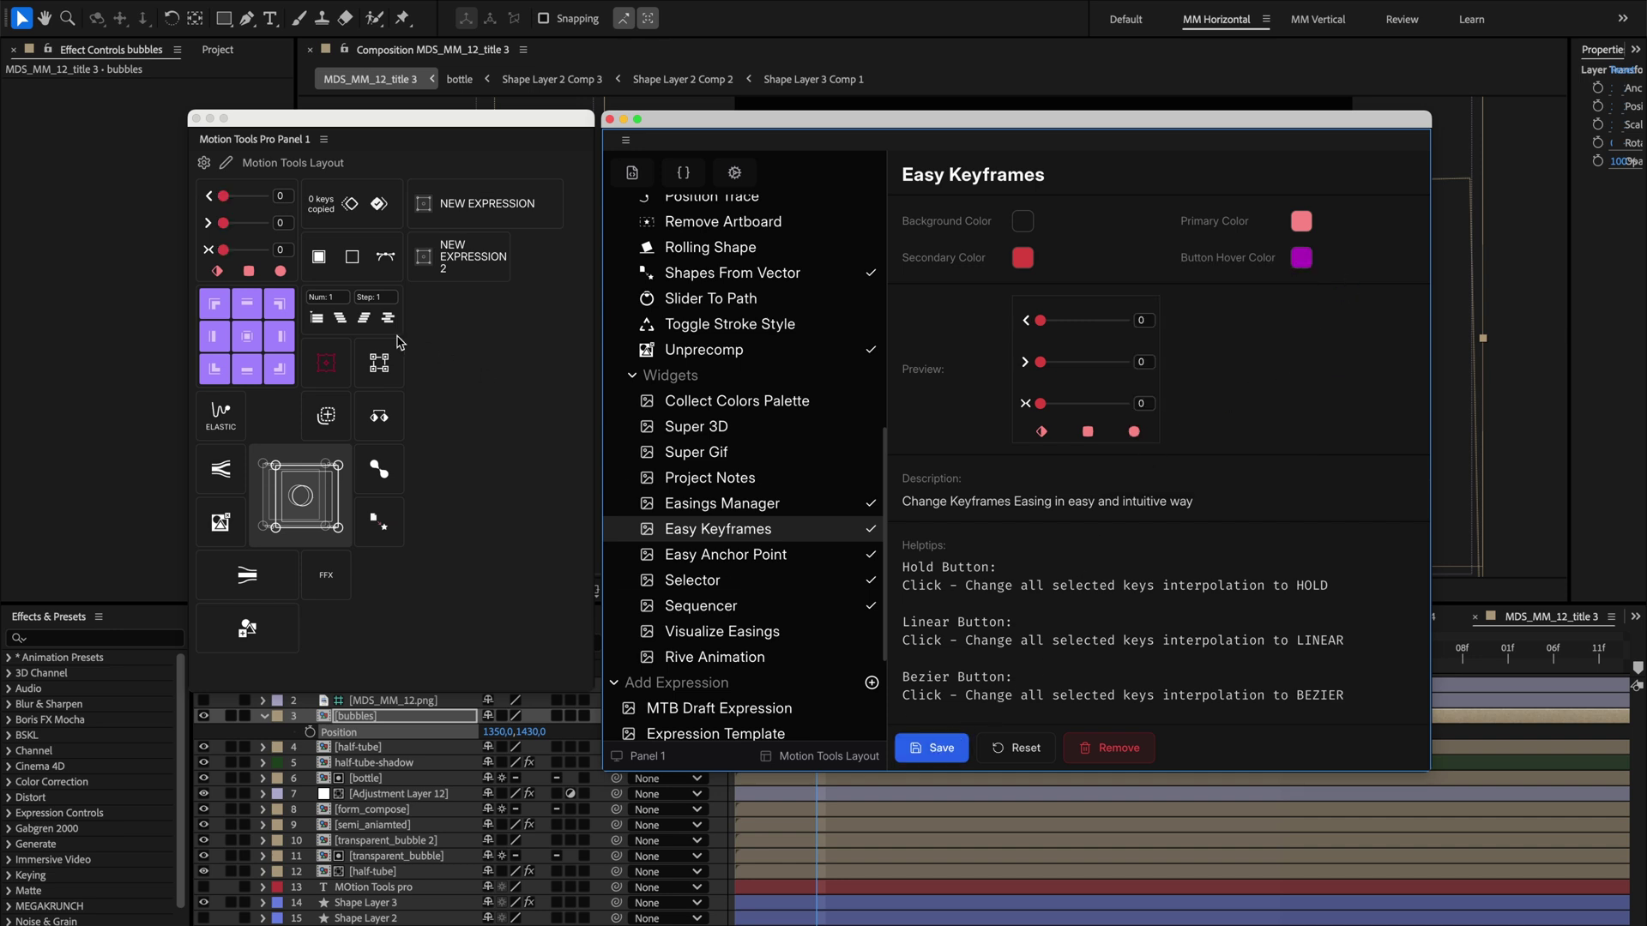
- Set the Easy Keyframes background to opaque dark red (RGB 53, 8, 8) and save
left_click(1022, 221)
left_click(1139, 249)
left_click_drag(1060, 381, 1186, 324)
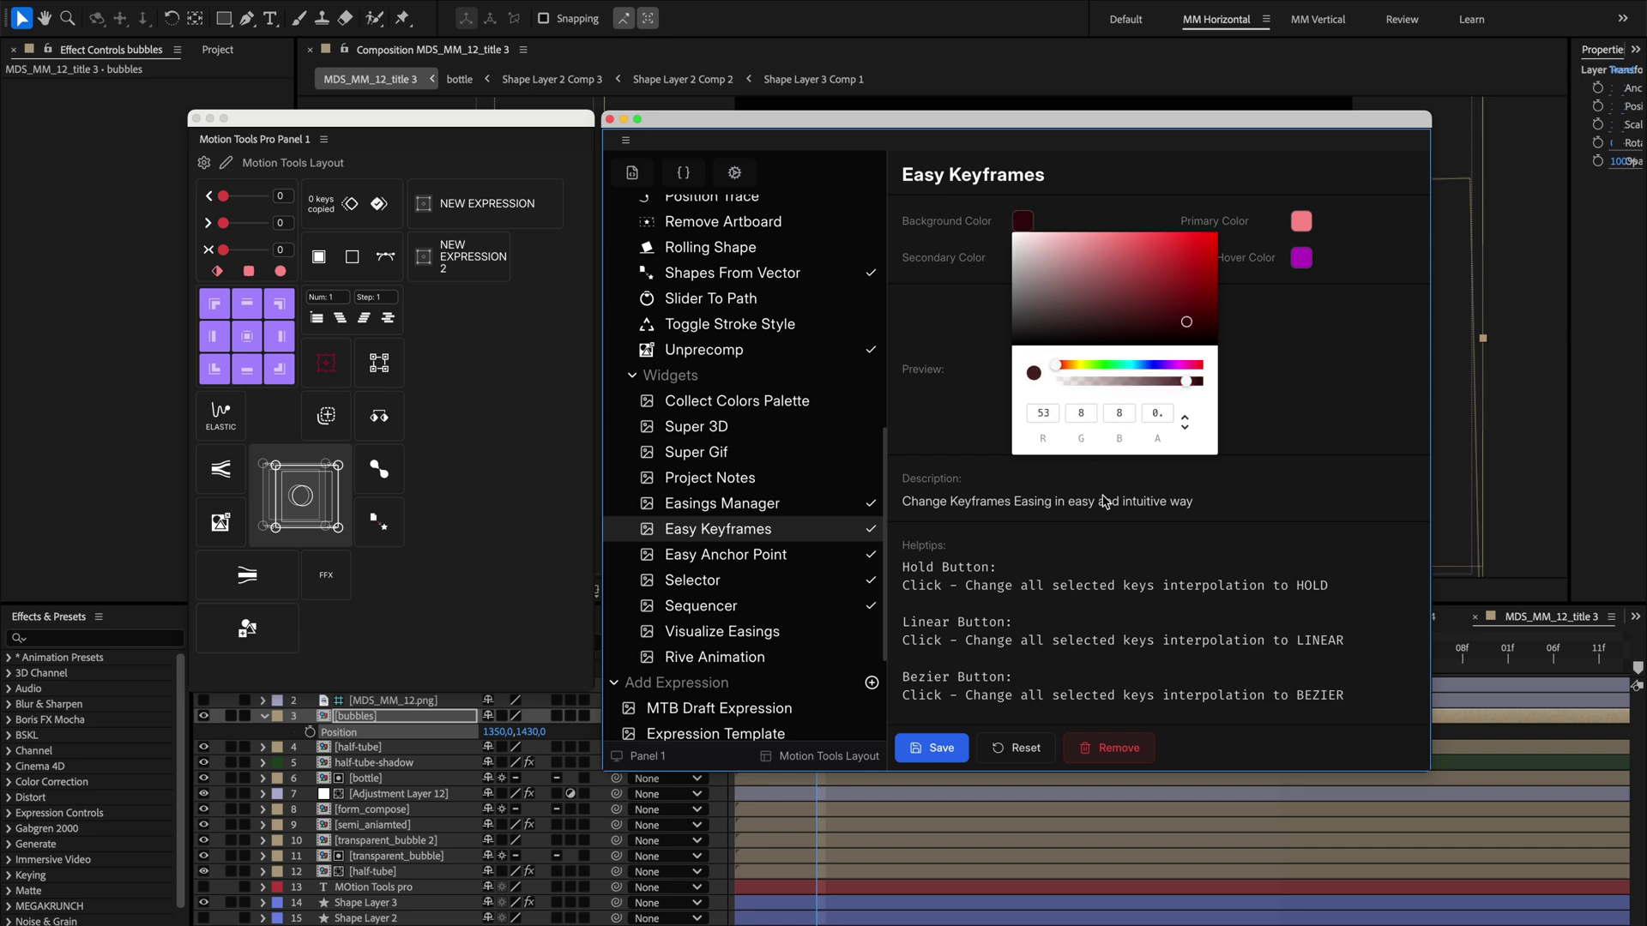
left_click(1113, 469)
left_click(940, 749)
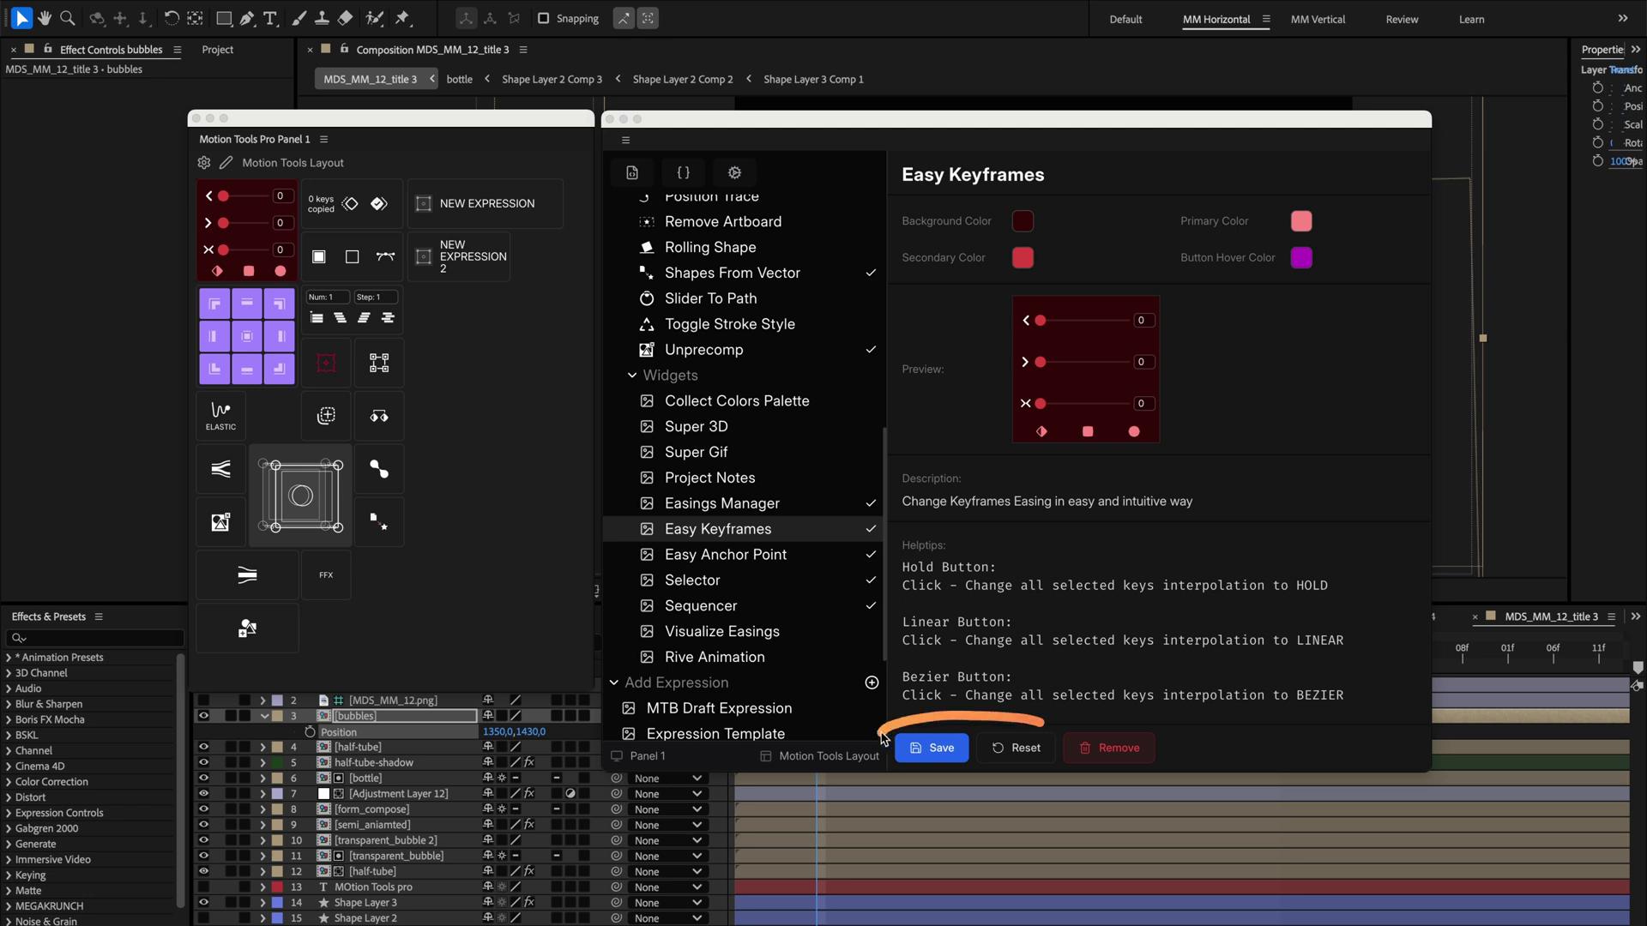
- Add the Project Notes widget to the layout and place it below NEW EXPRESSION 2
left_click(952, 667)
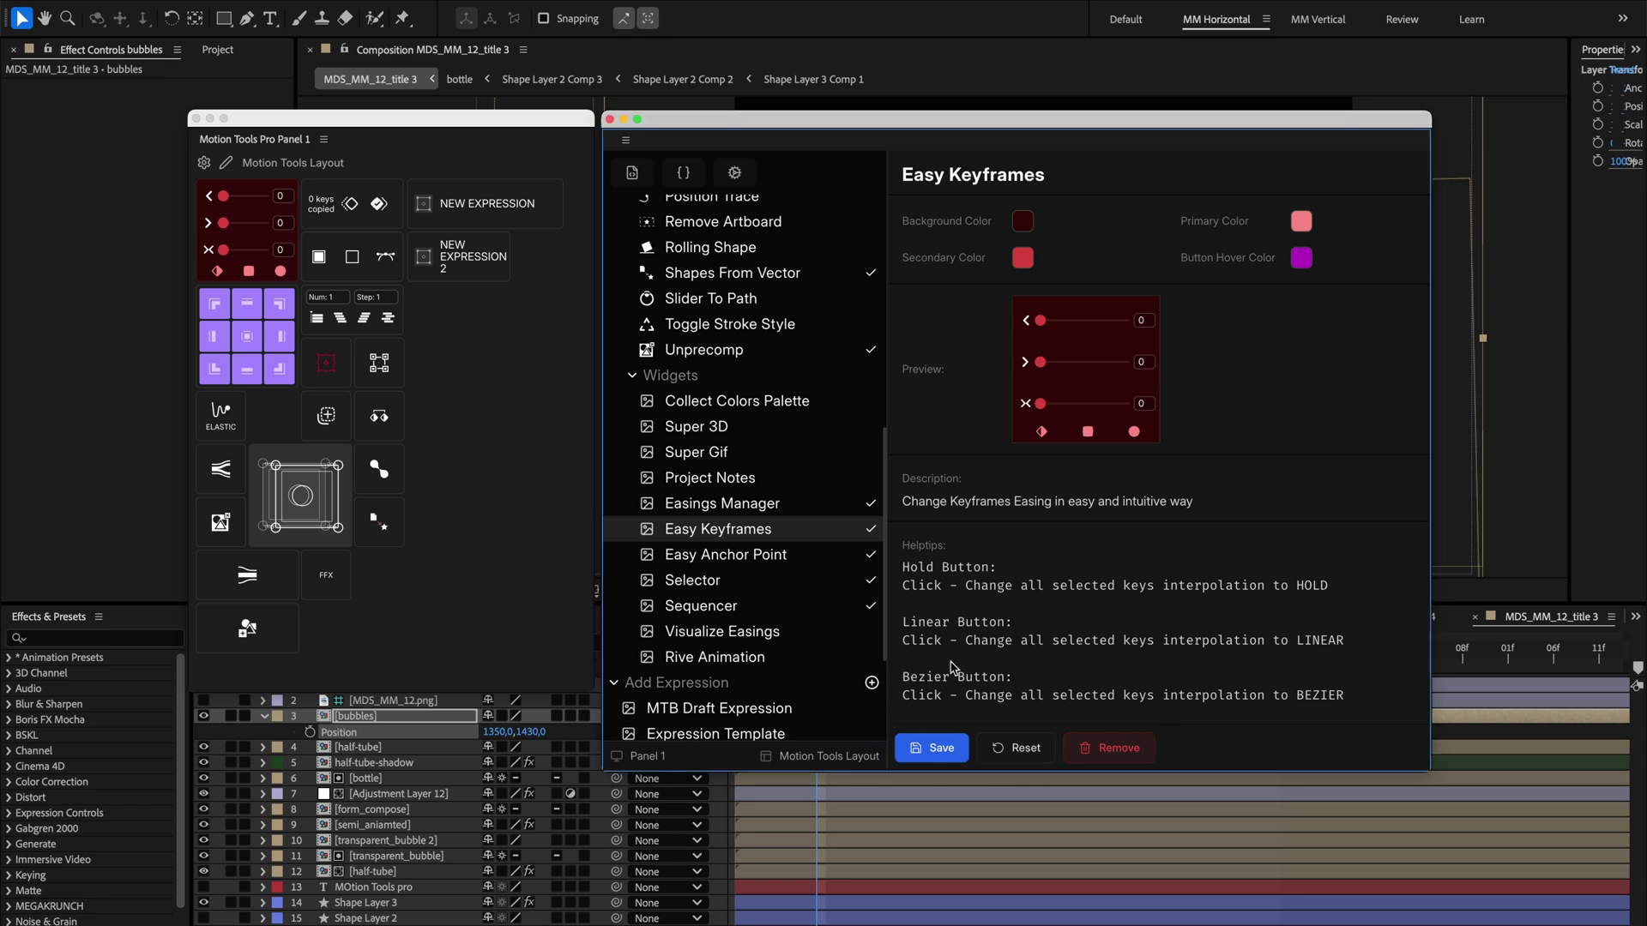
left_click(806, 483)
left_click(804, 501)
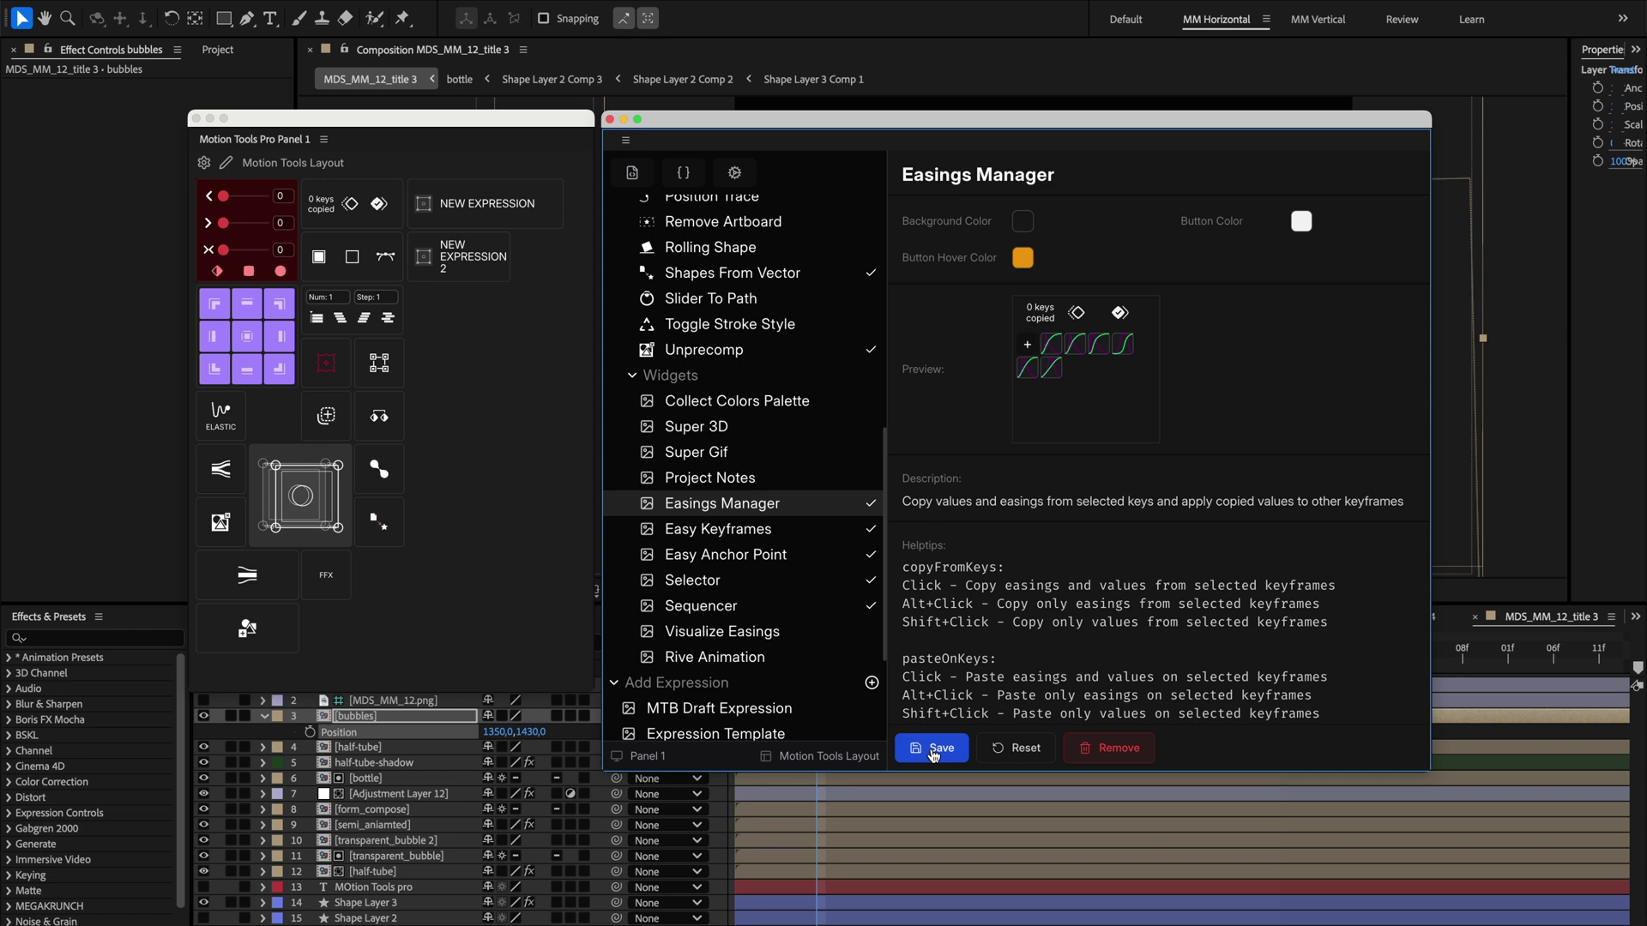
left_click(789, 529)
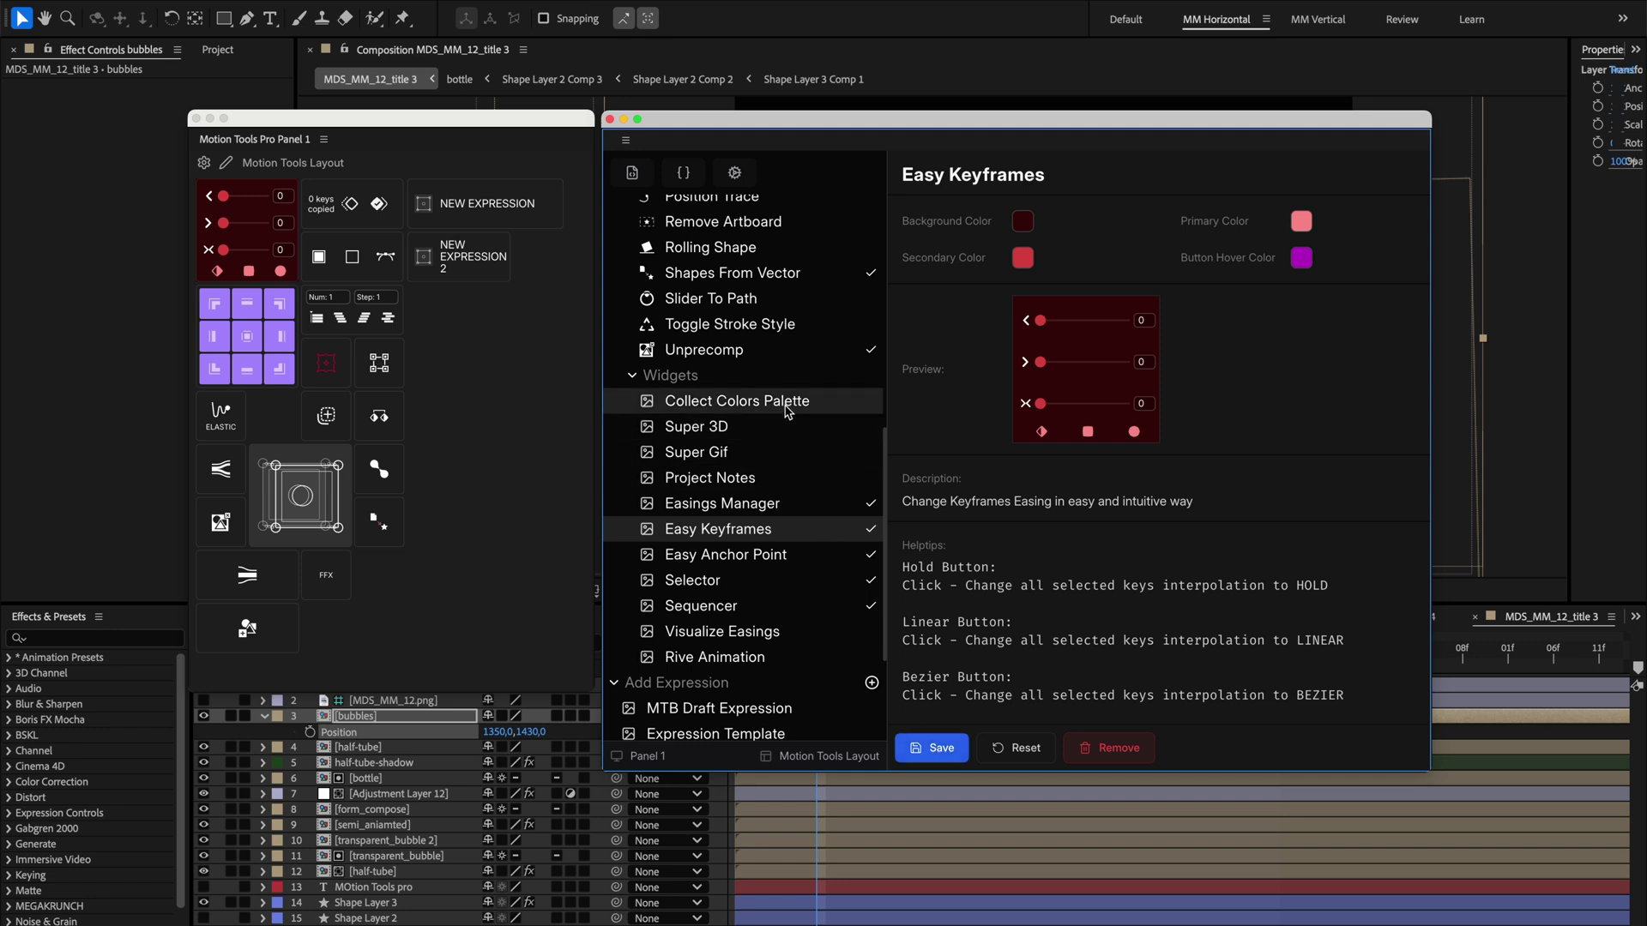
left_click(772, 478)
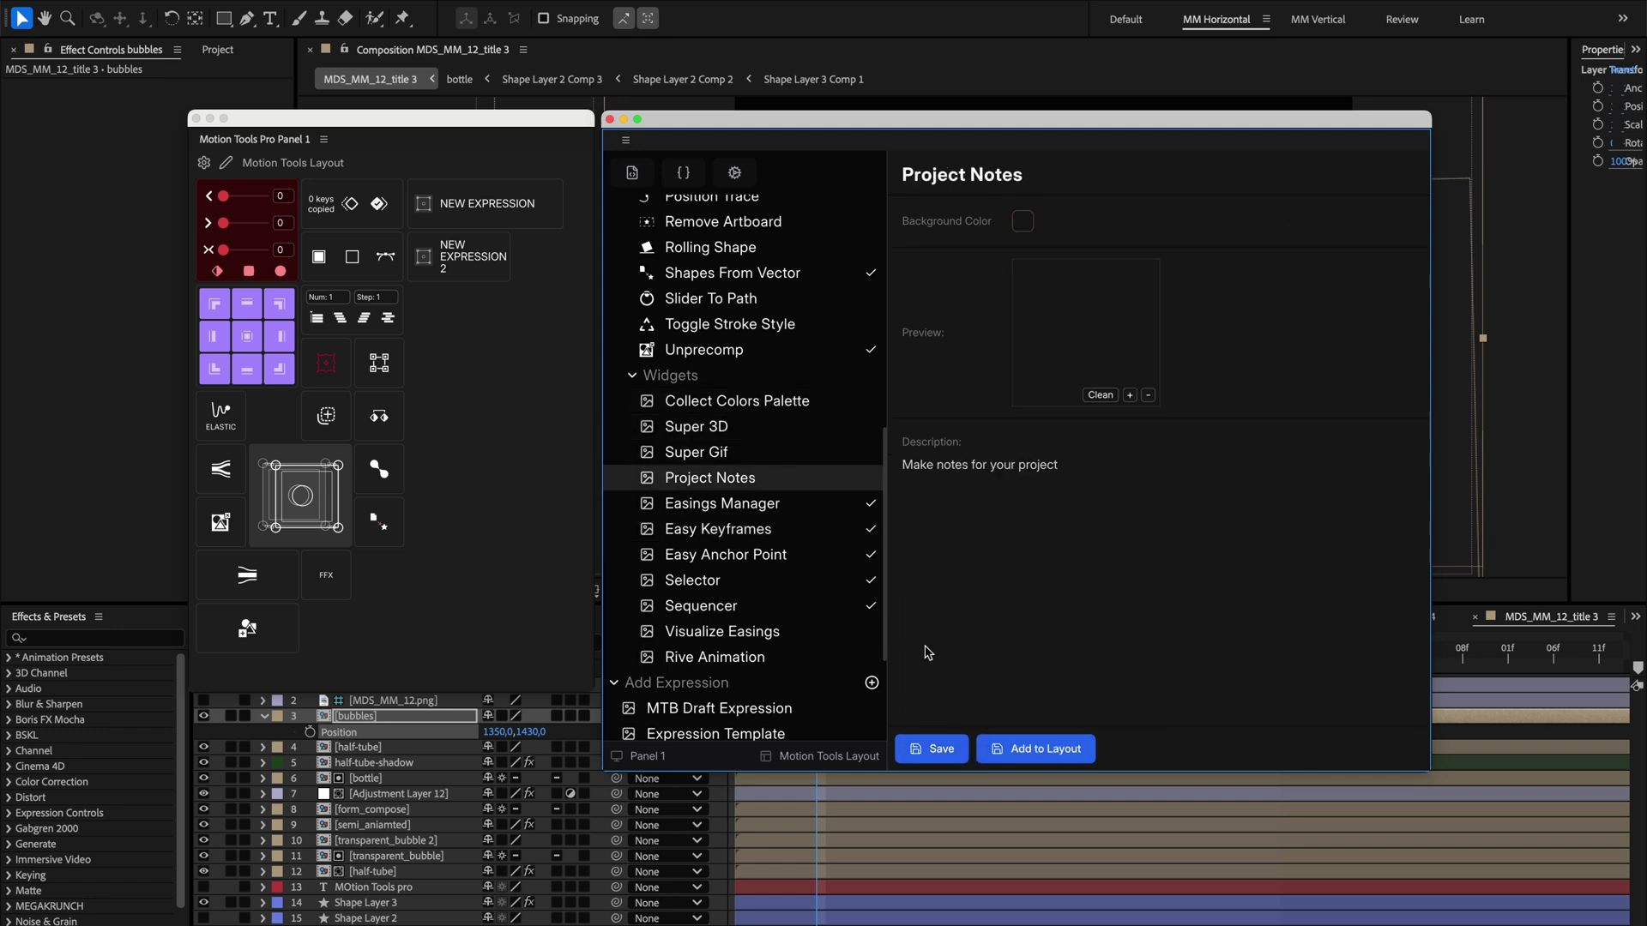
left_click(1036, 749)
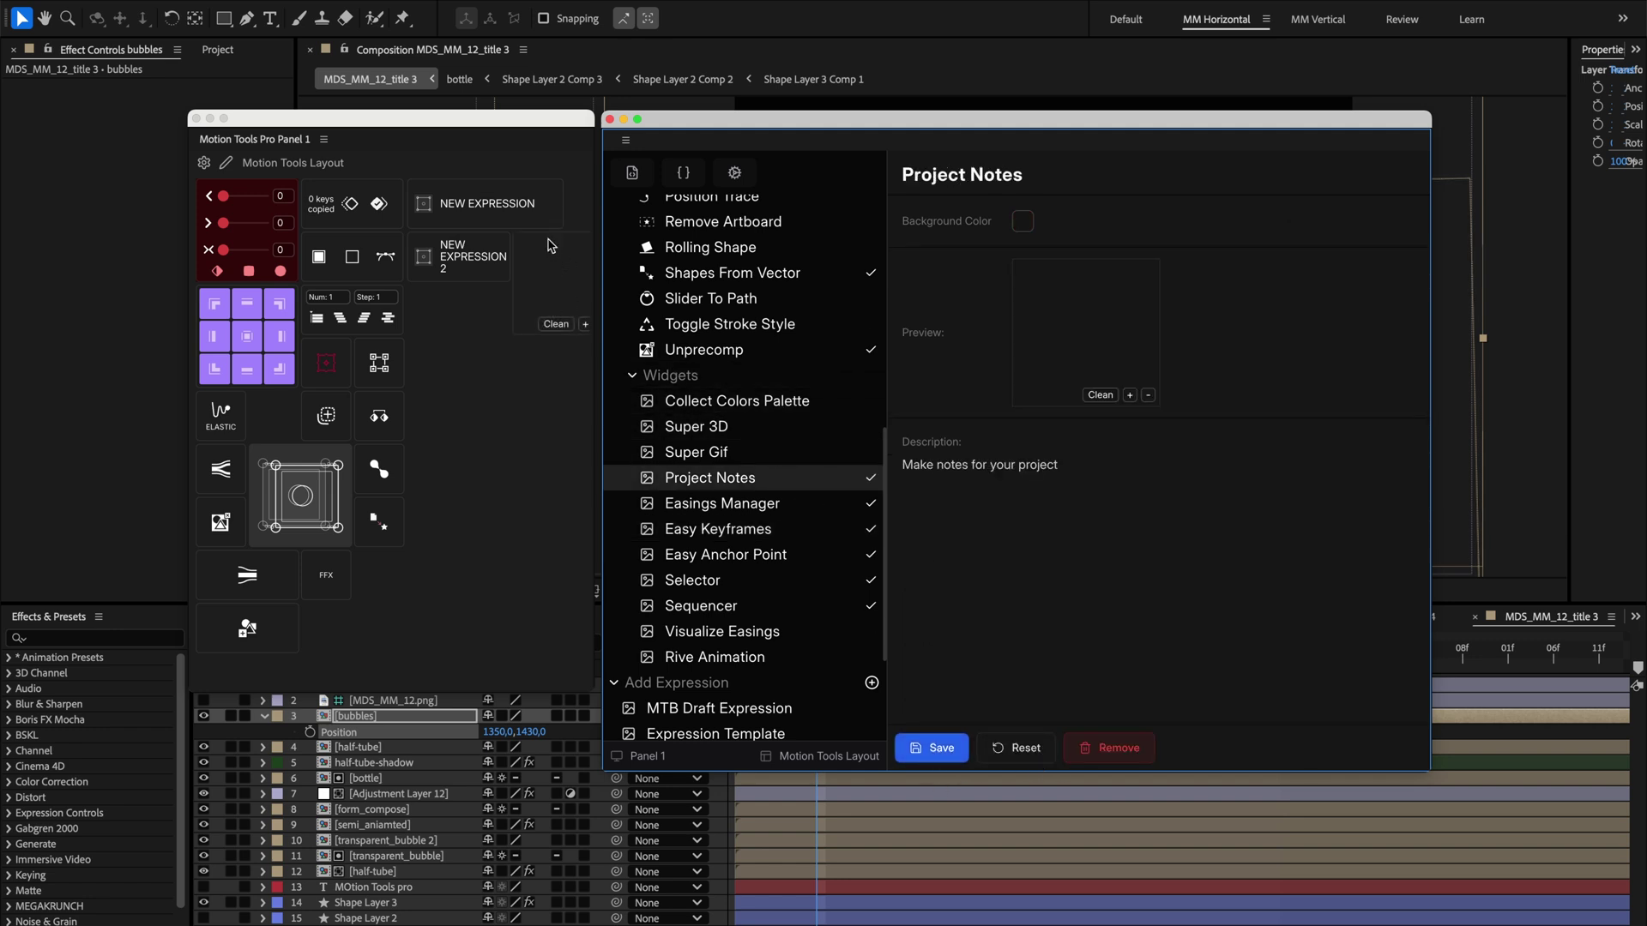
left_click_drag(535, 234, 431, 288)
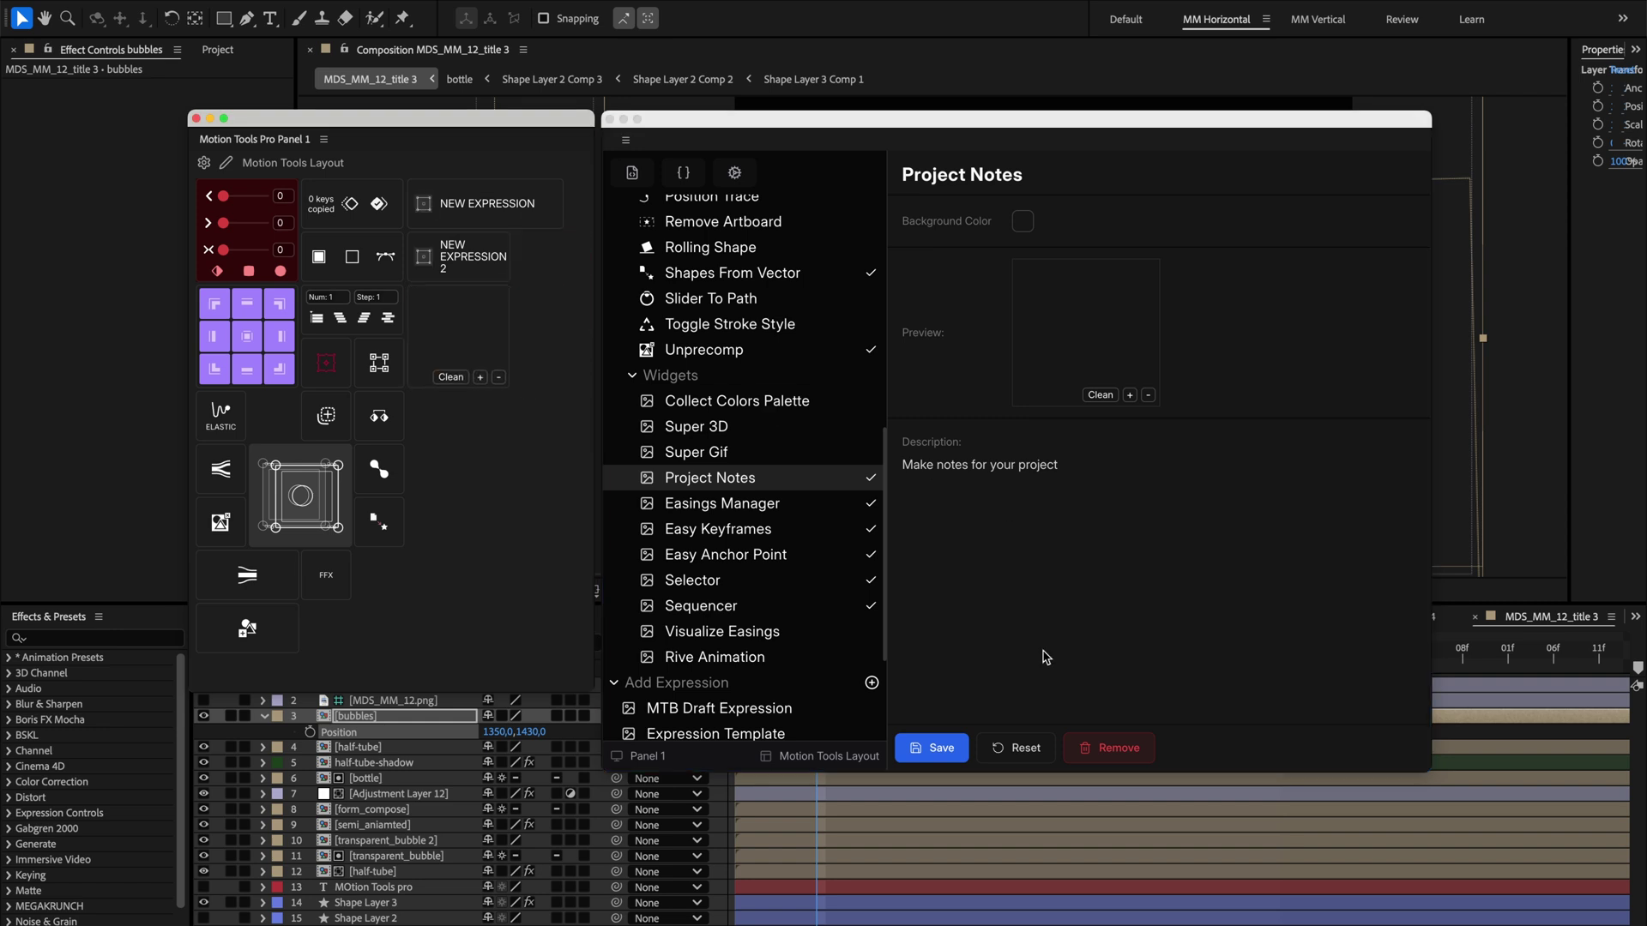
- Reset and save Easy Keyframes' default colours, then remove and re-add it to refresh Panel 1
left_click(787, 533)
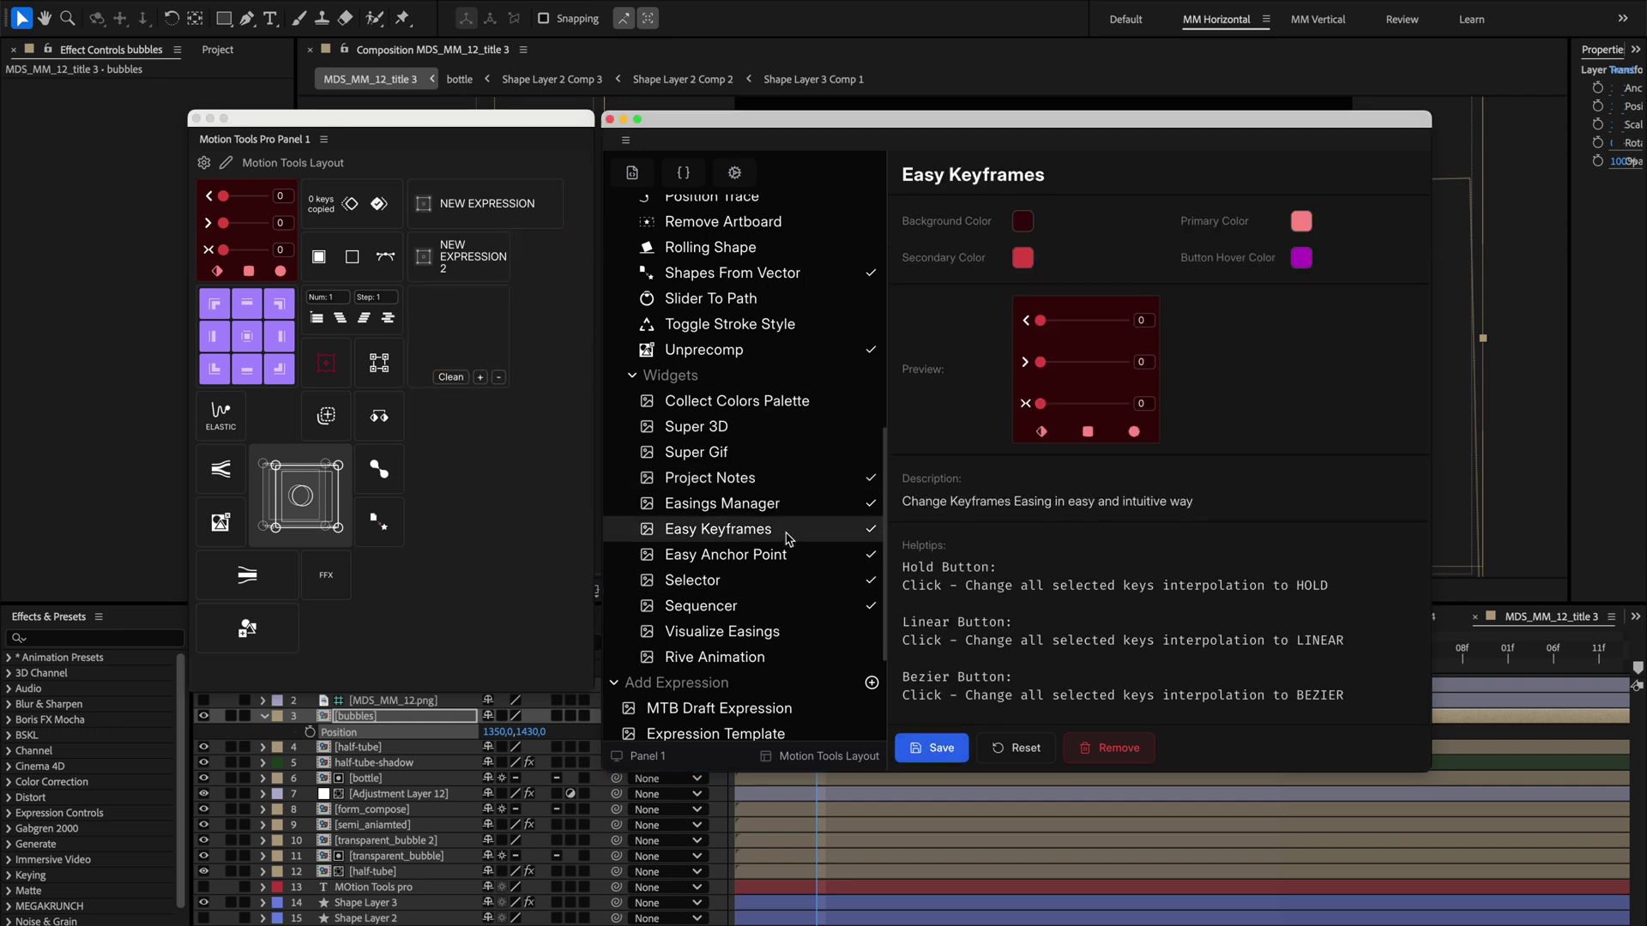
left_click(1034, 748)
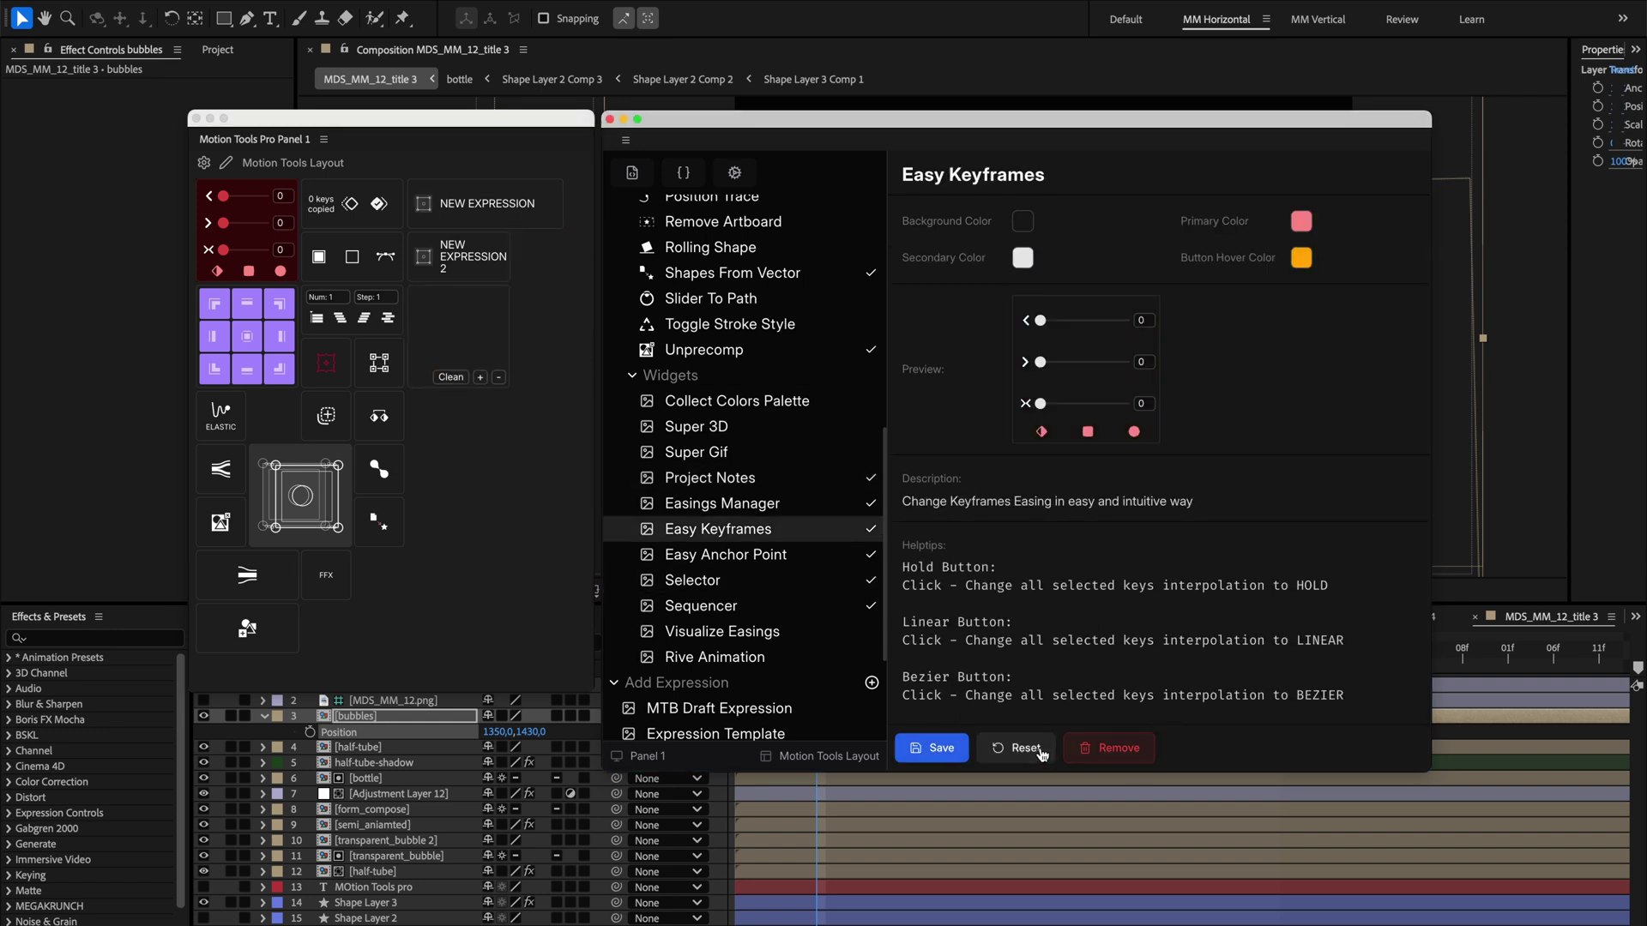
left_click(925, 755)
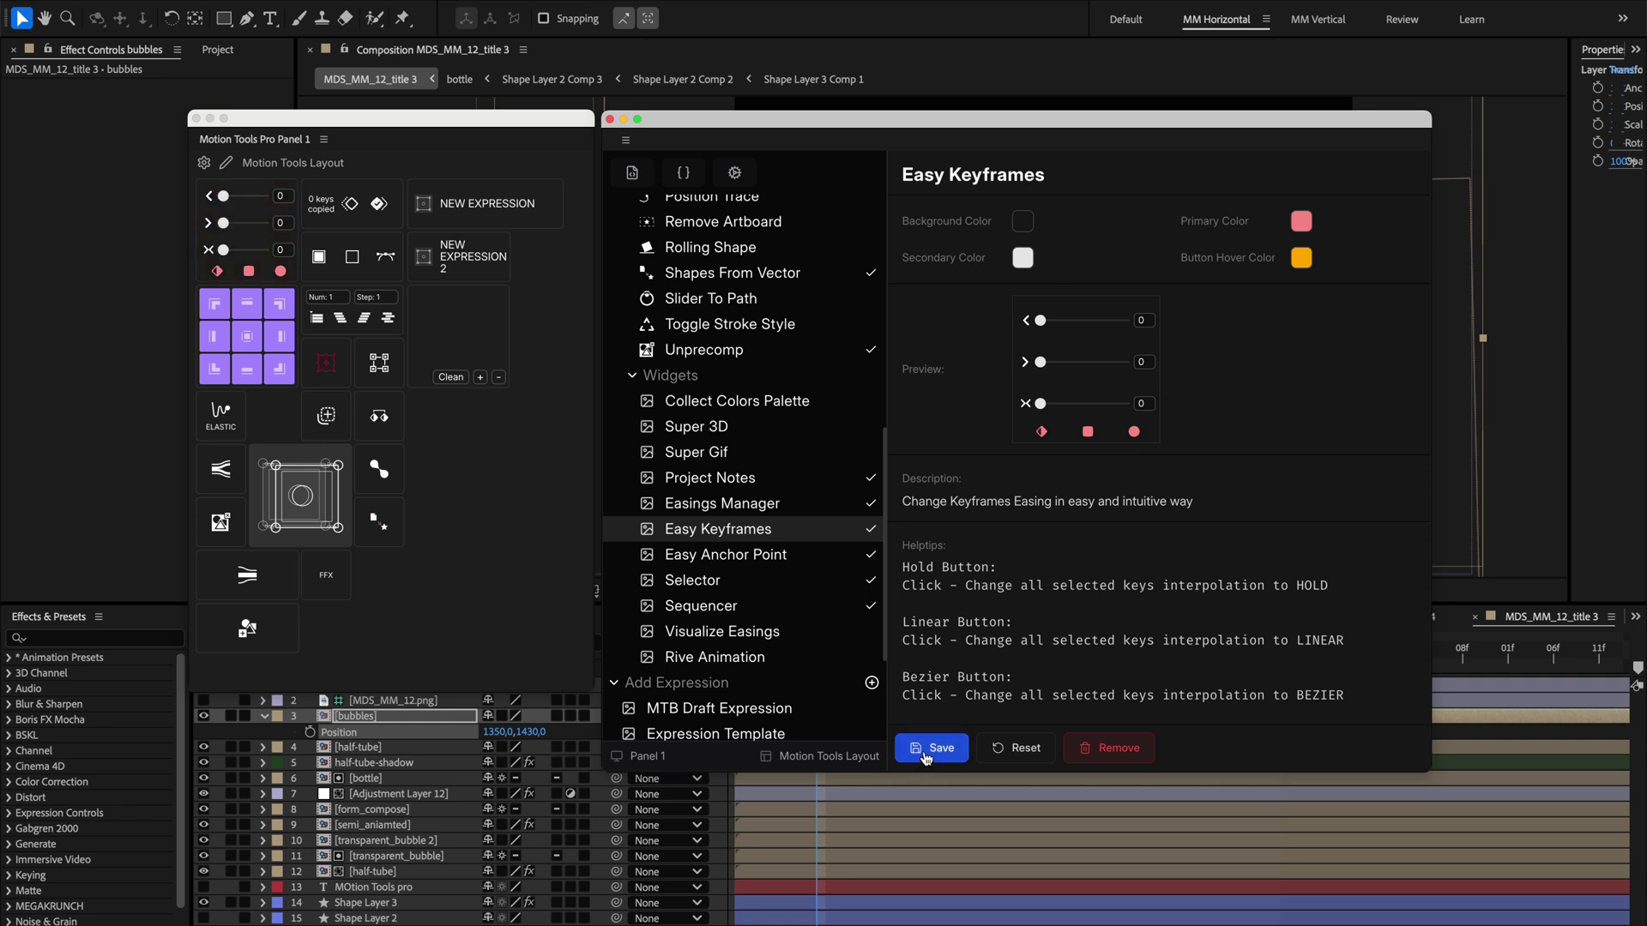
left_click(1100, 748)
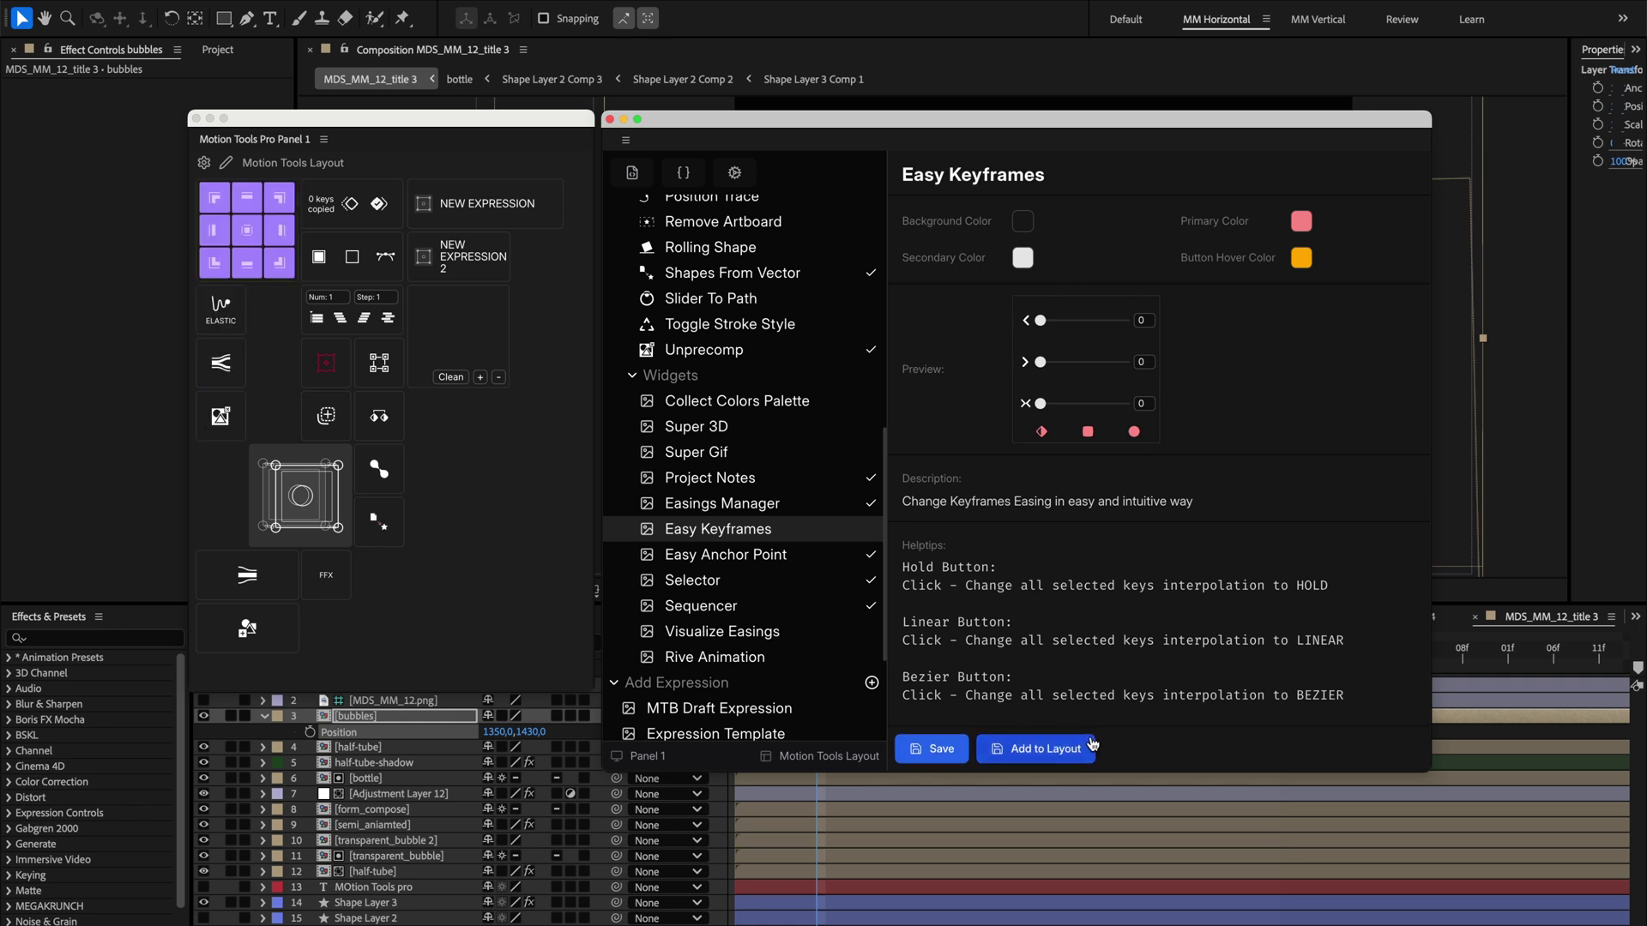
left_click(1061, 748)
left_click(1107, 749)
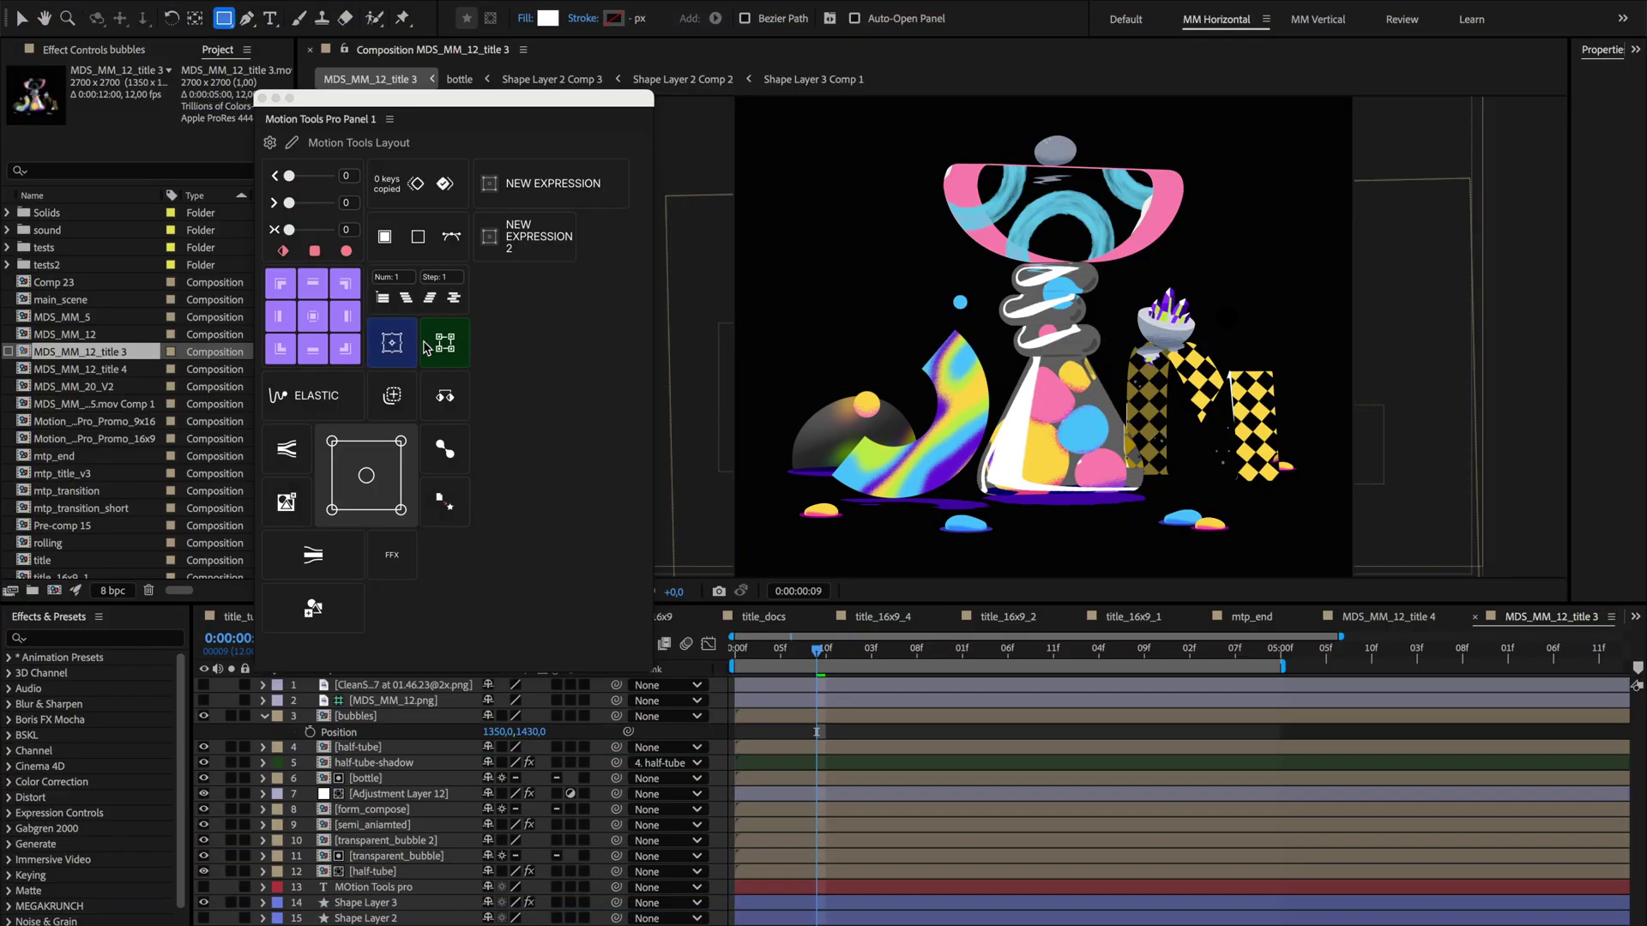
- Switch the panel to Motion Tools Layout Copy and back to Motion Tools Layout
left_click(362, 151)
left_click(334, 225)
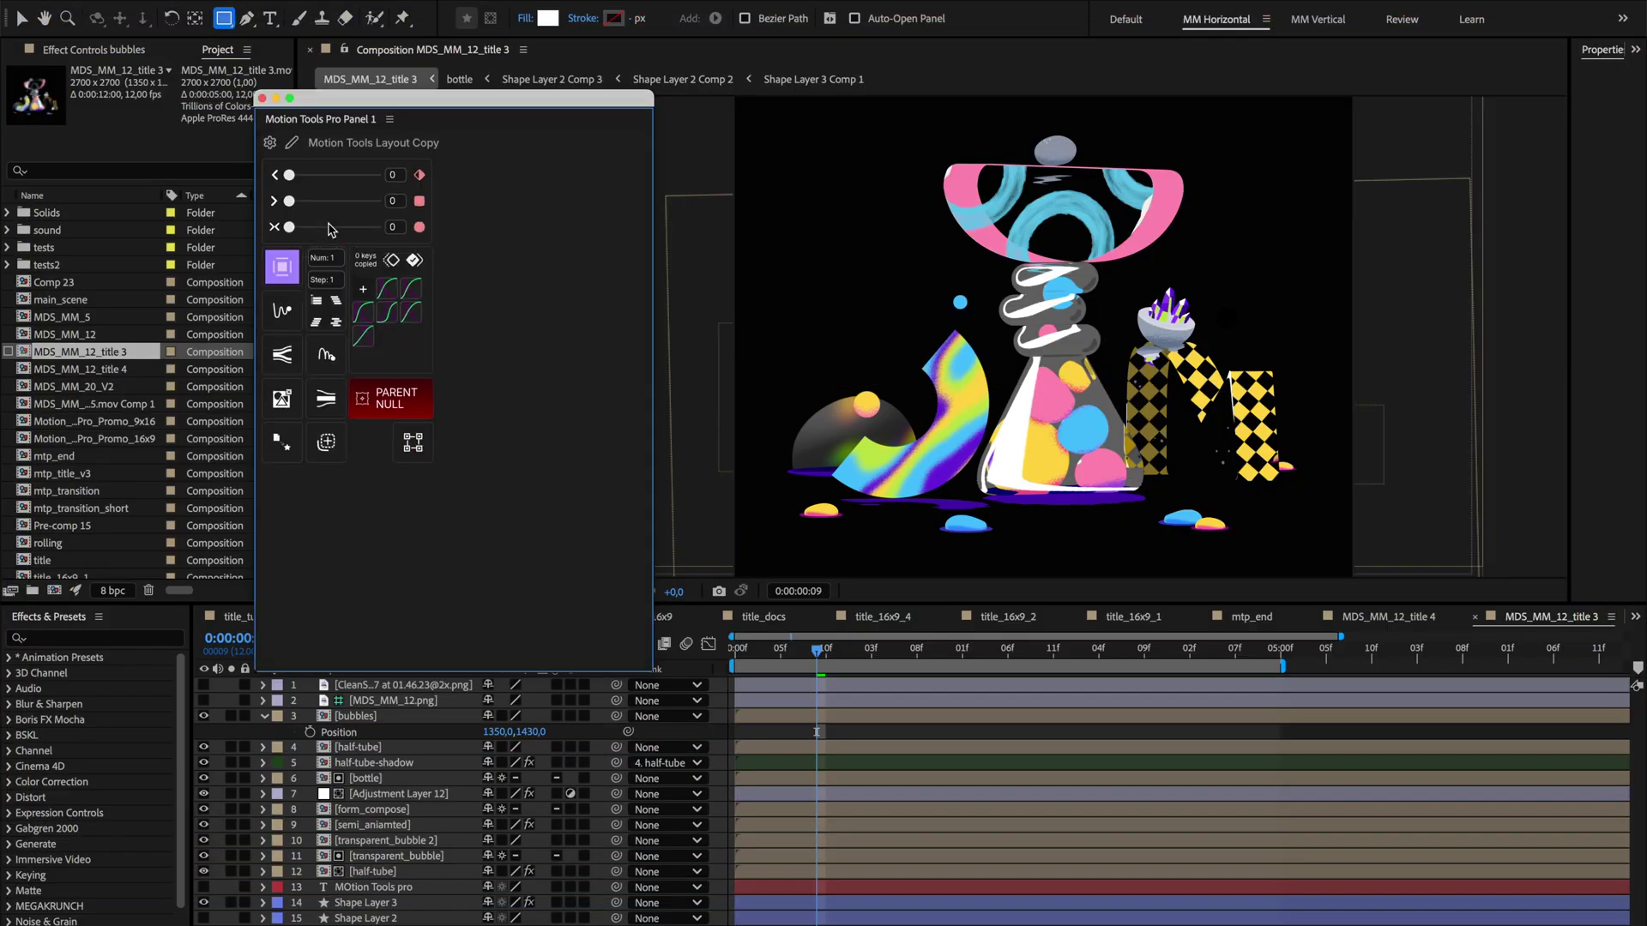
left_click(350, 151)
left_click(347, 170)
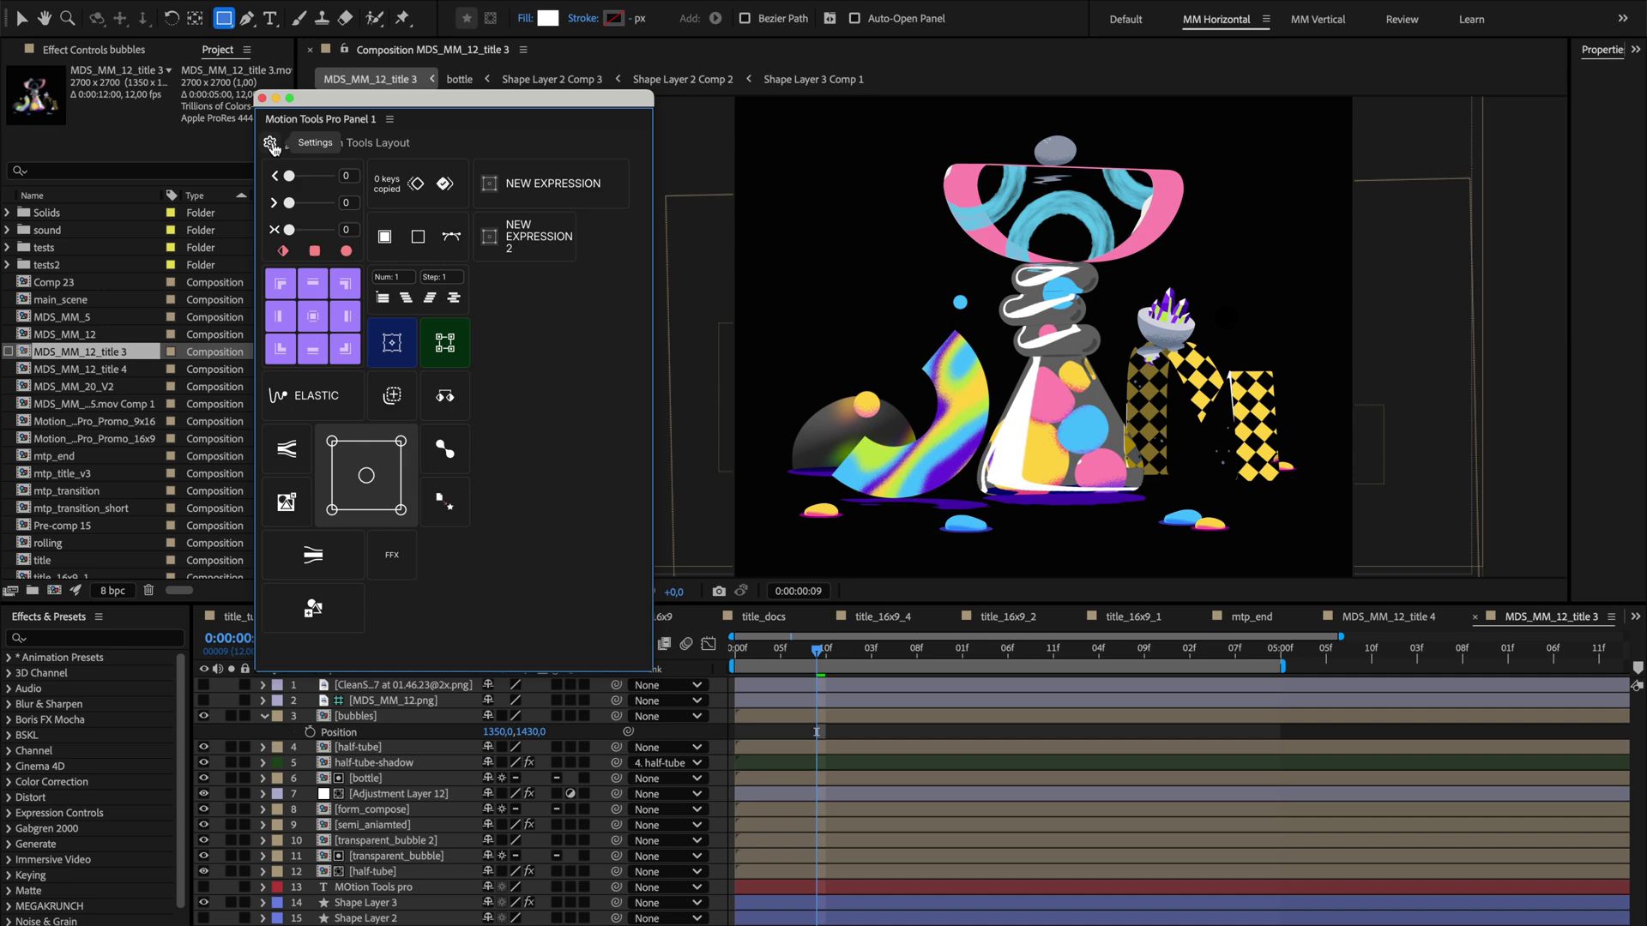
- In Motion Tools Pro Settings > Layouts, load Motion Tools Layout's settings for editing
left_click(271, 144)
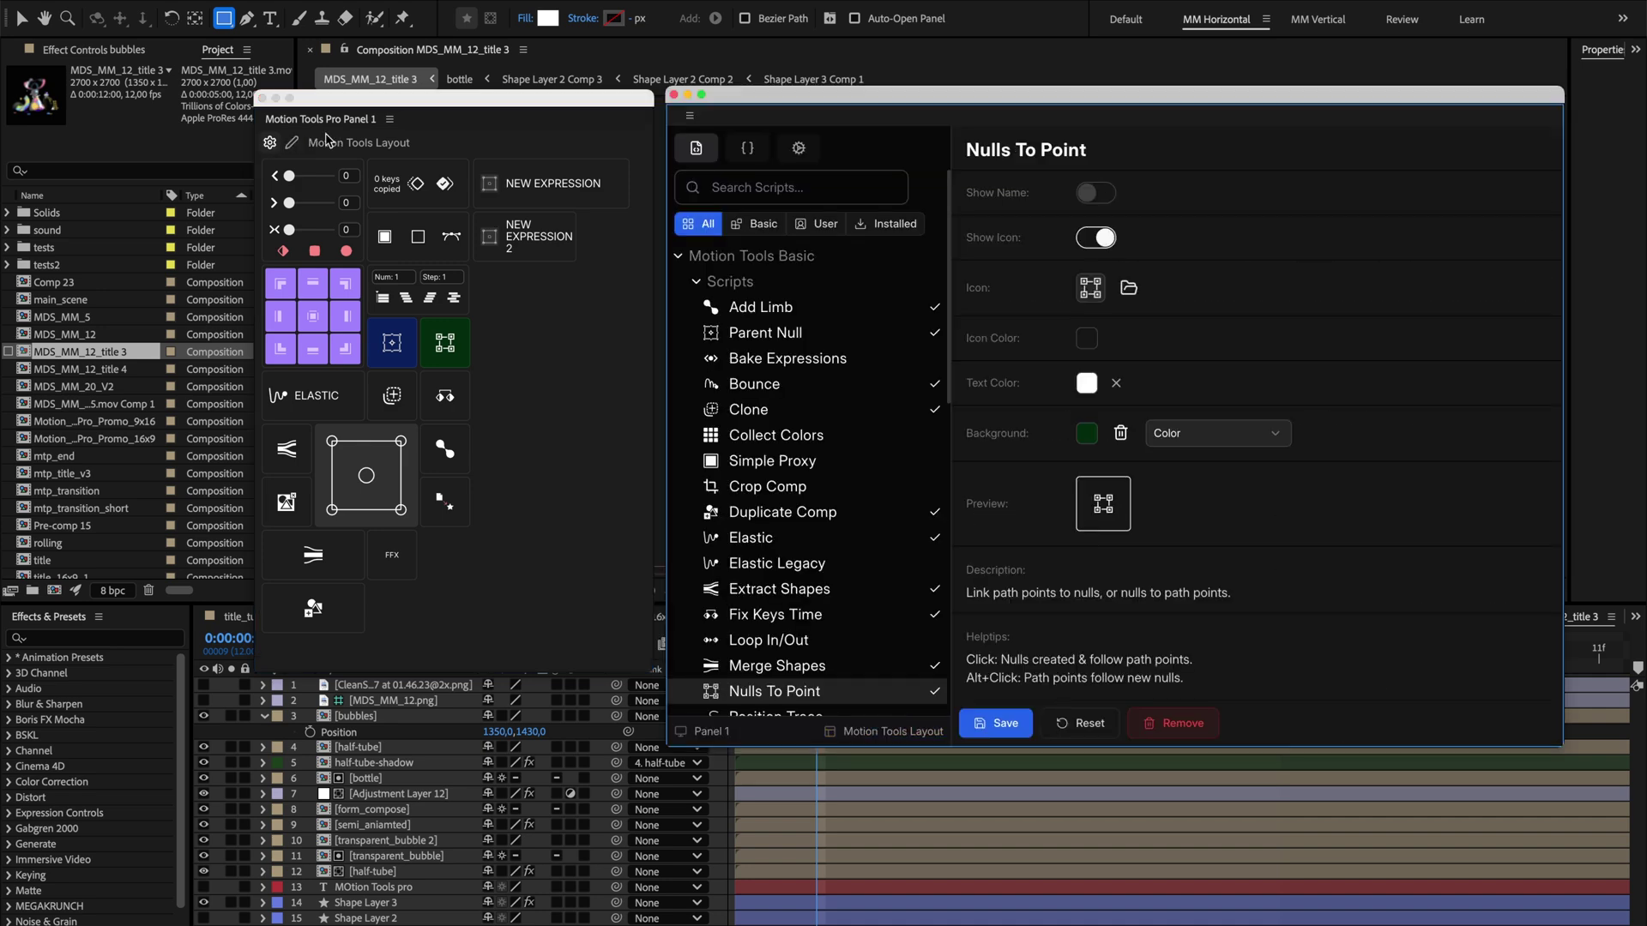
left_click(798, 148)
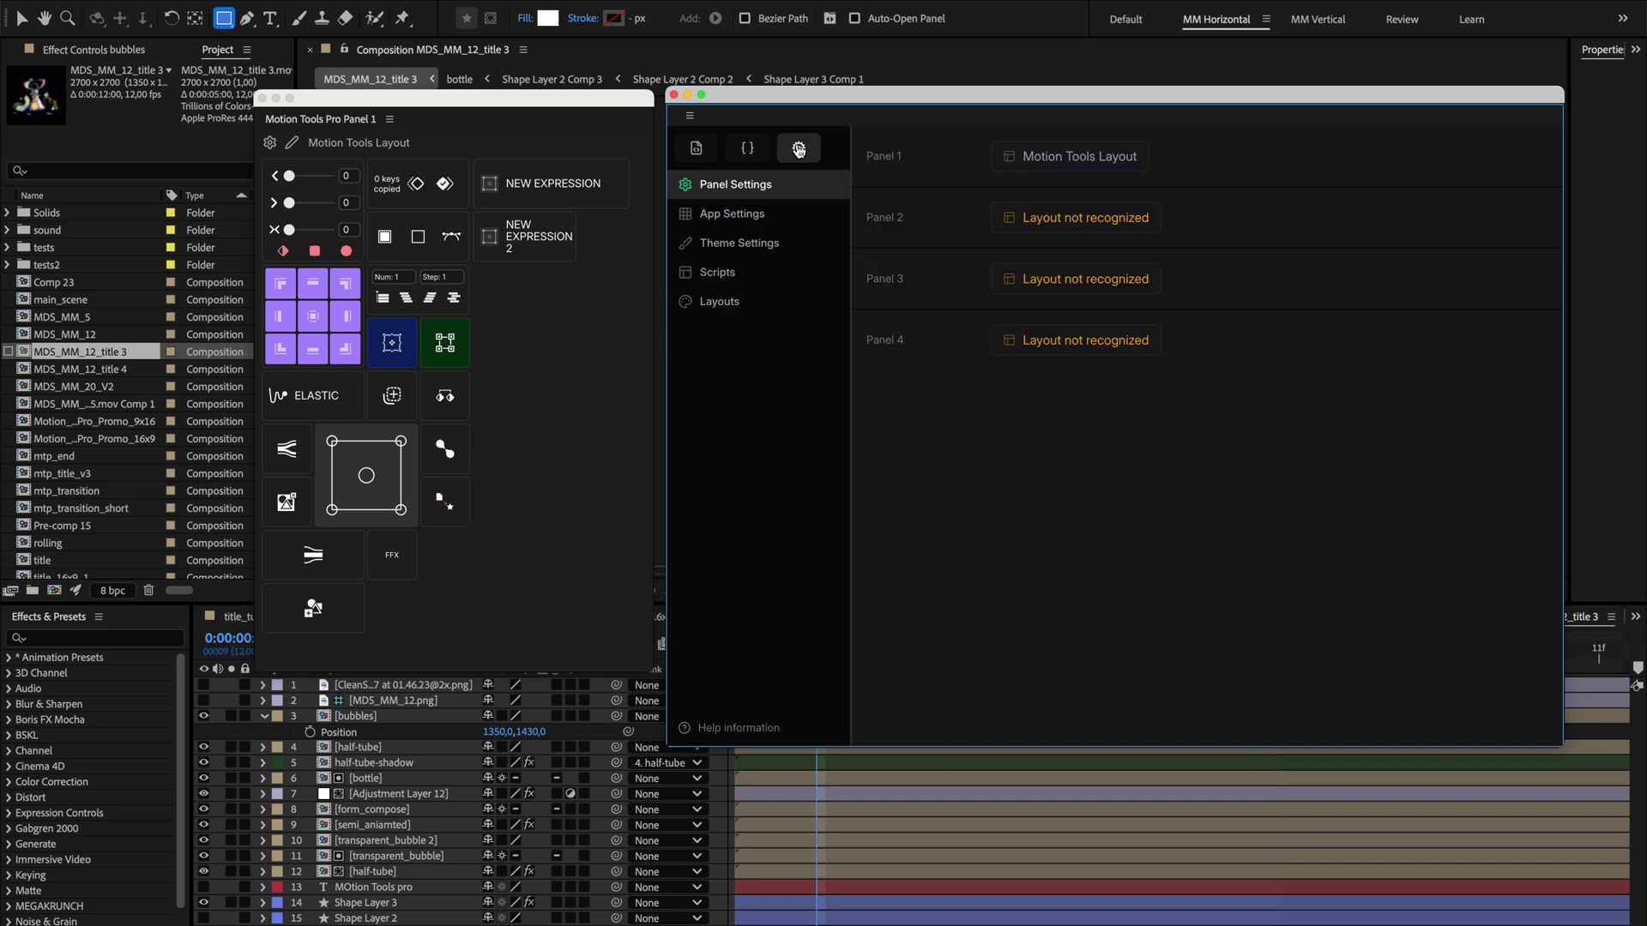
left_click(735, 303)
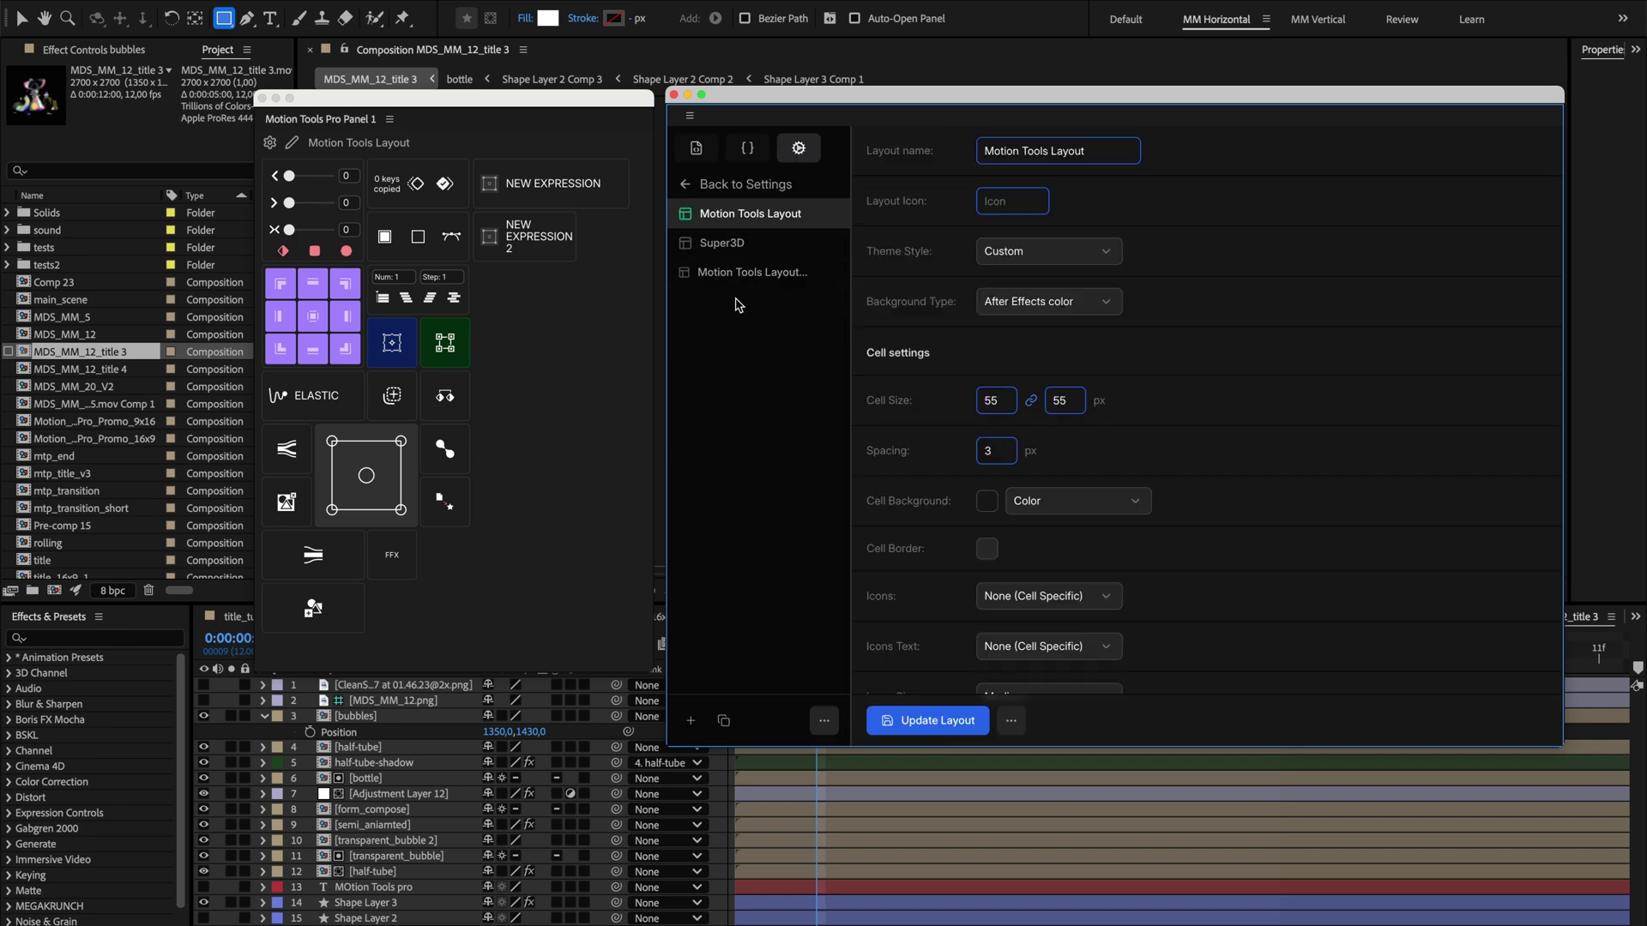
left_click(735, 244)
left_click(739, 272)
left_click(737, 244)
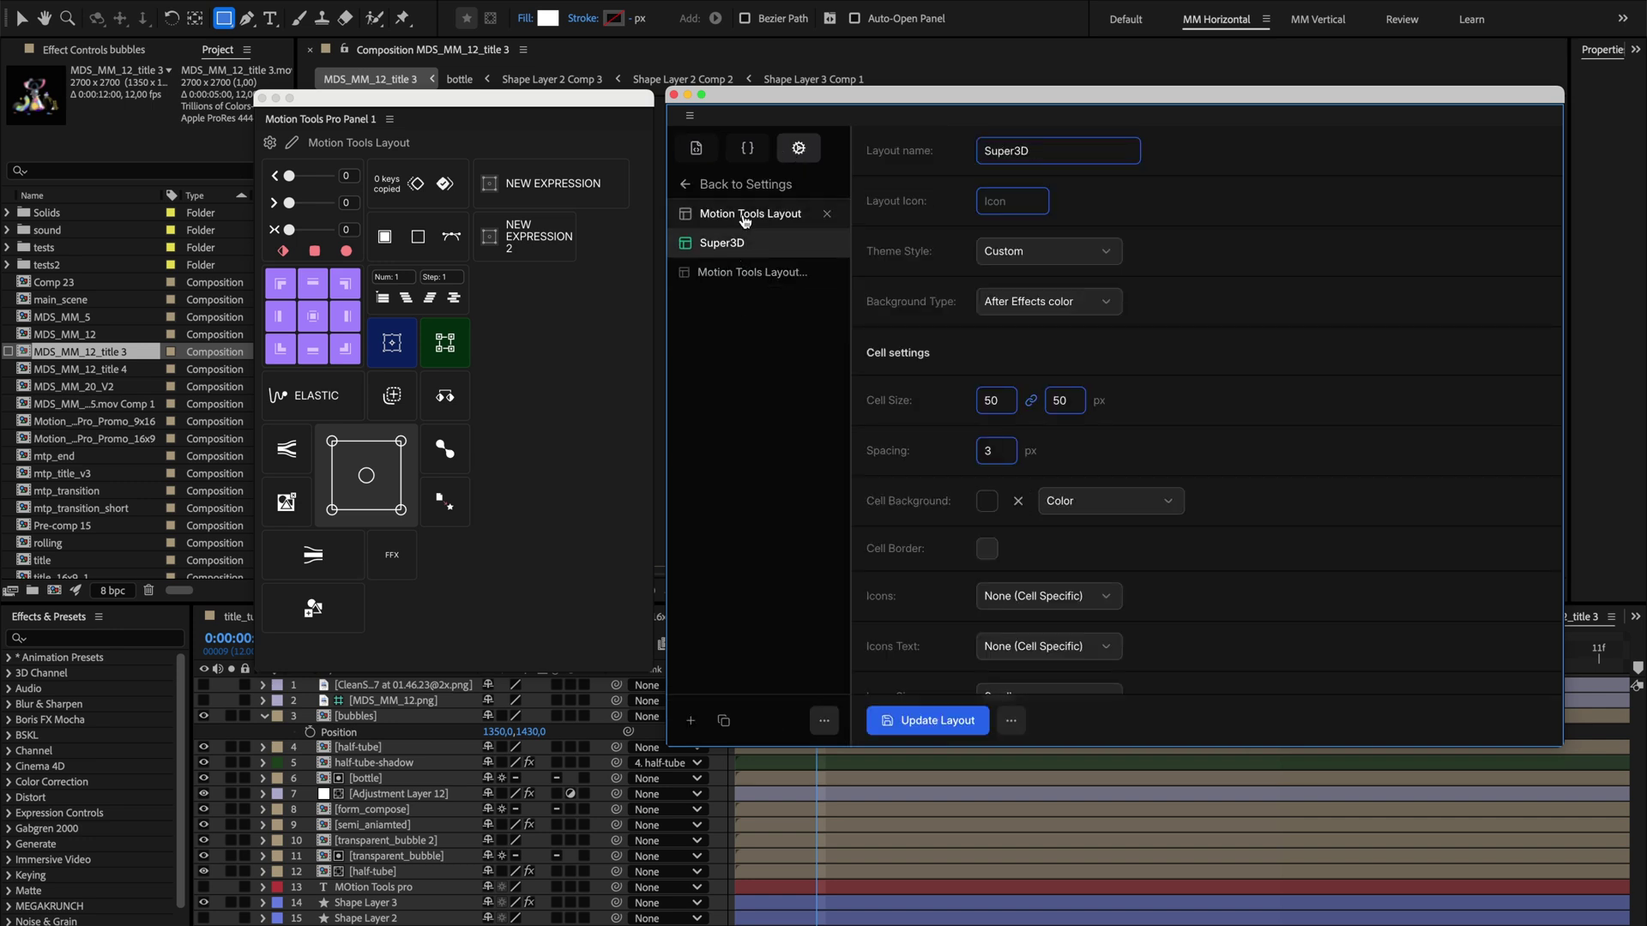
left_click(744, 222)
left_click(735, 243)
left_click(746, 271)
left_click(739, 243)
left_click(749, 221)
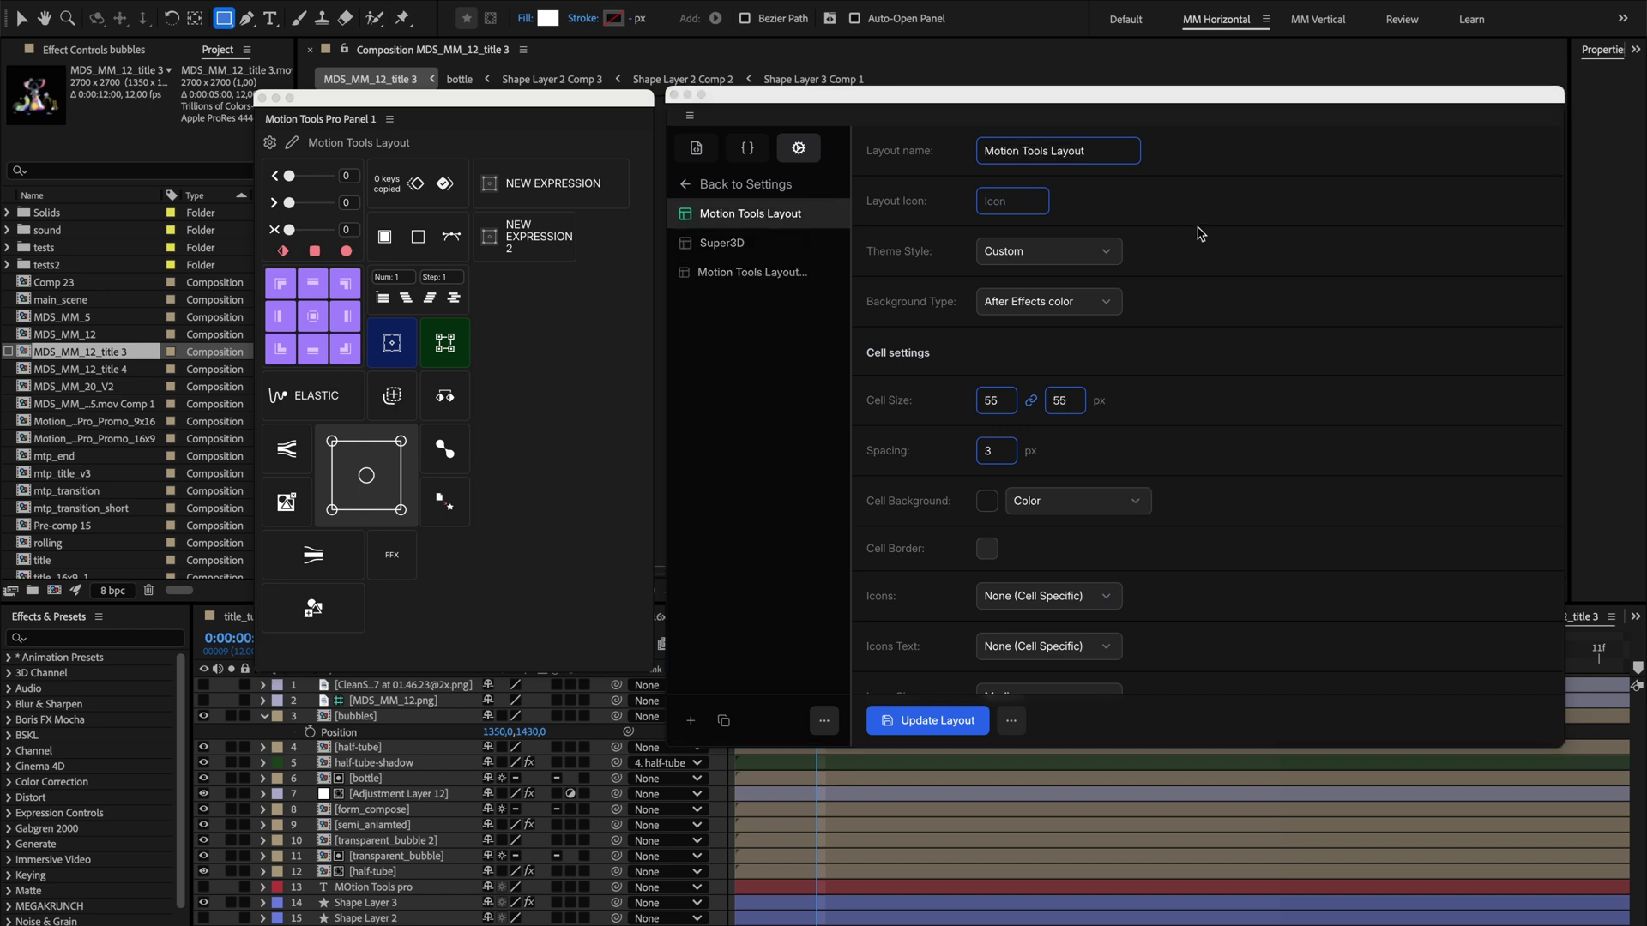
- Review the layout's 55×55 px cell and 3 px spacing settings beside the panel
scroll(1199, 234, "down", 3)
scroll(1138, 539, "up", 5)
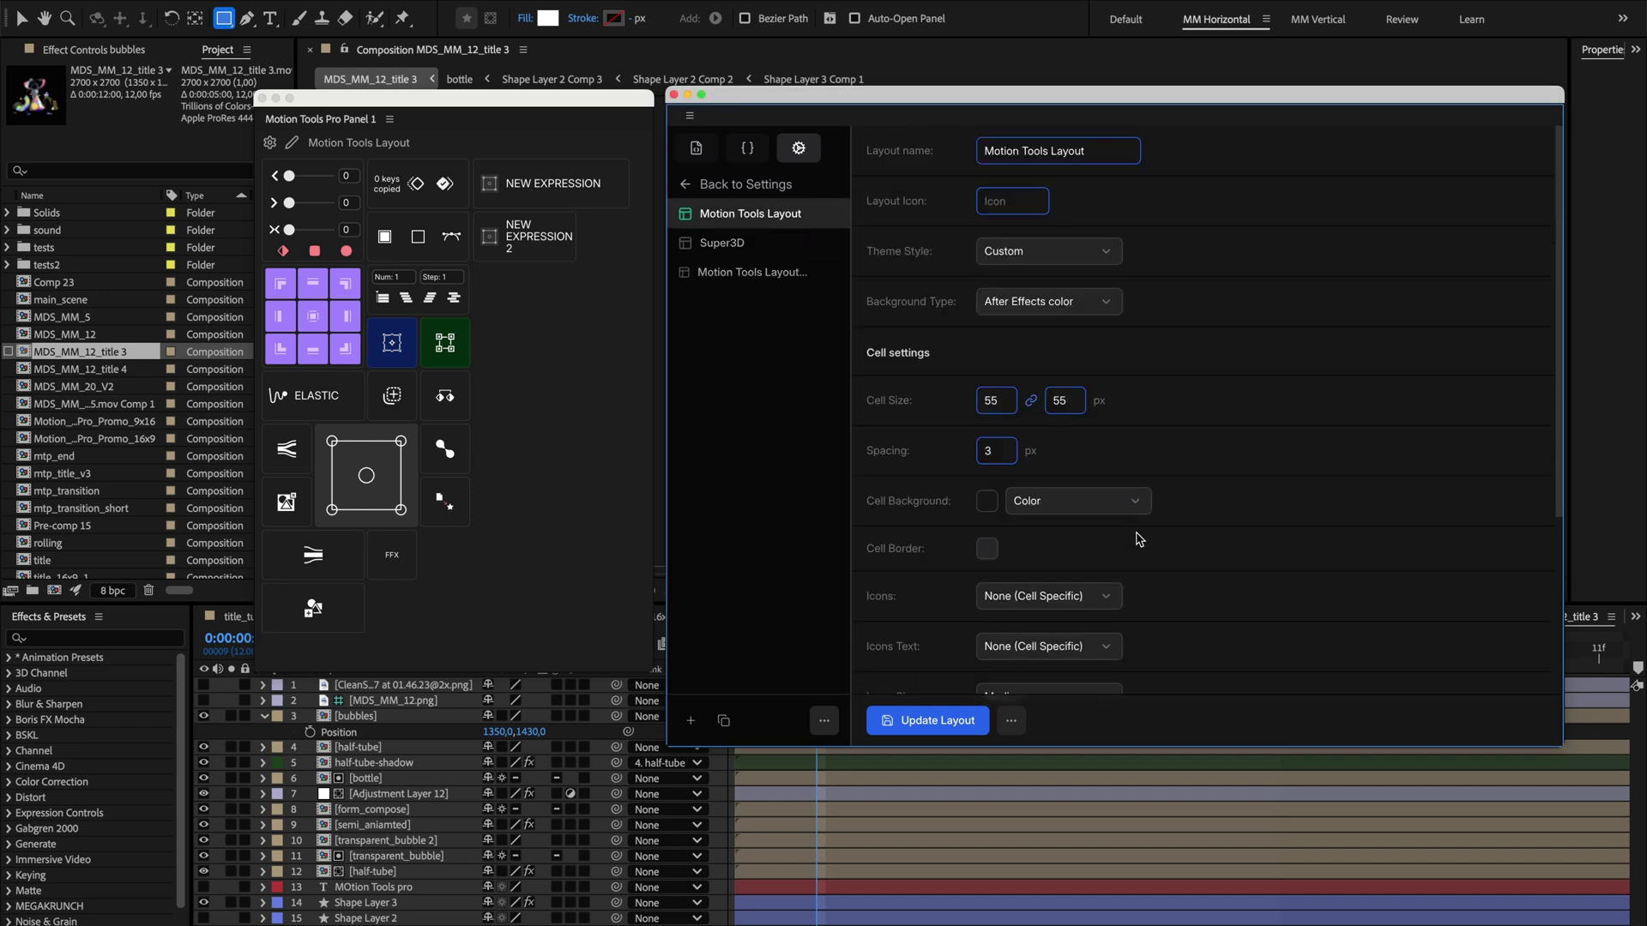
scroll(1441, 491, "down", 3)
scroll(1555, 468, "up", 5)
mouse_move(995, 127)
left_mouse_down()
mouse_move(899, 245)
mouse_move(1107, 103)
left_mouse_up()
left_click(358, 142)
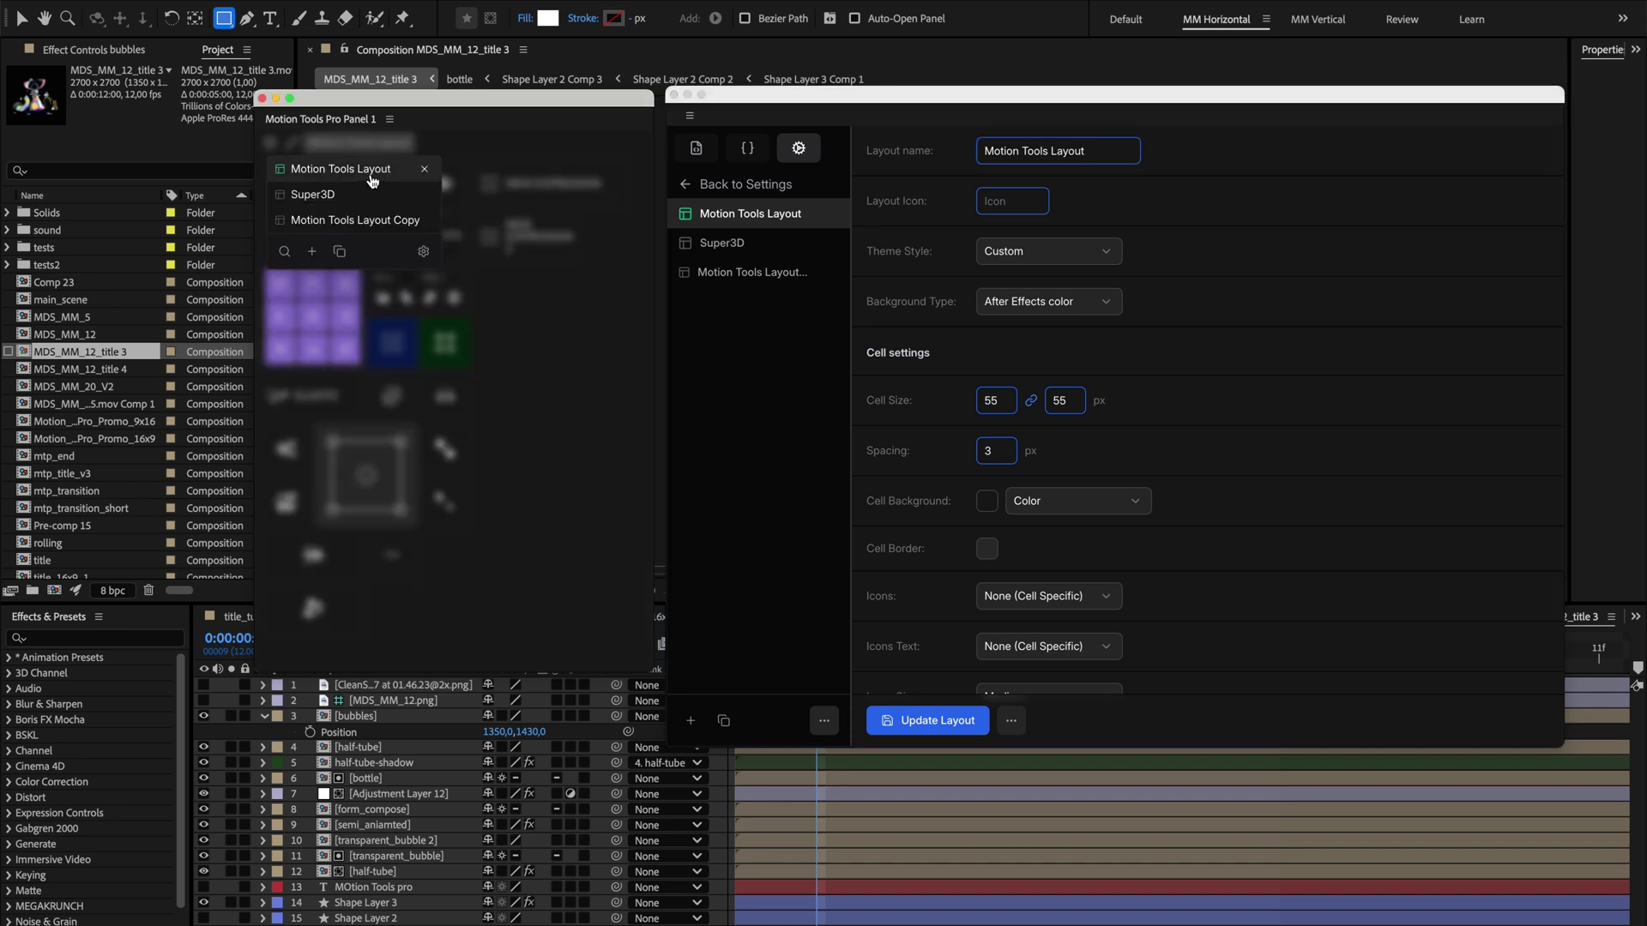
- Set Motion Tools Layout's Layout Icon to a pasted tool-icon glyph and reload the layout
left_click(370, 175)
left_click(1017, 205)
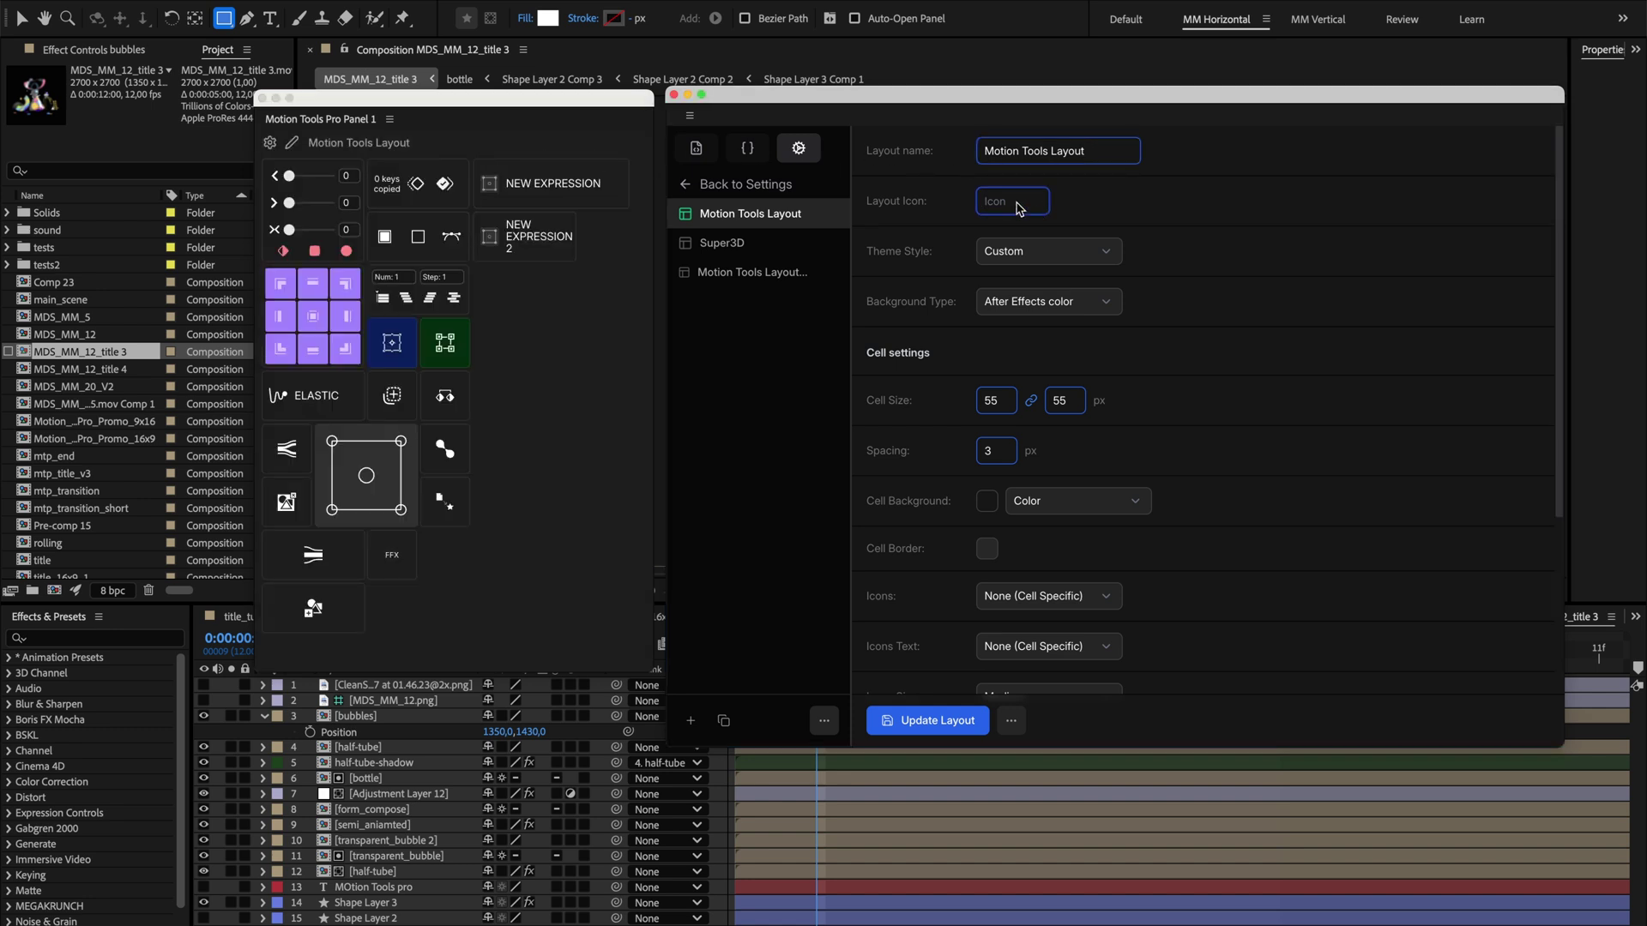
type("qw")
left_click(946, 734)
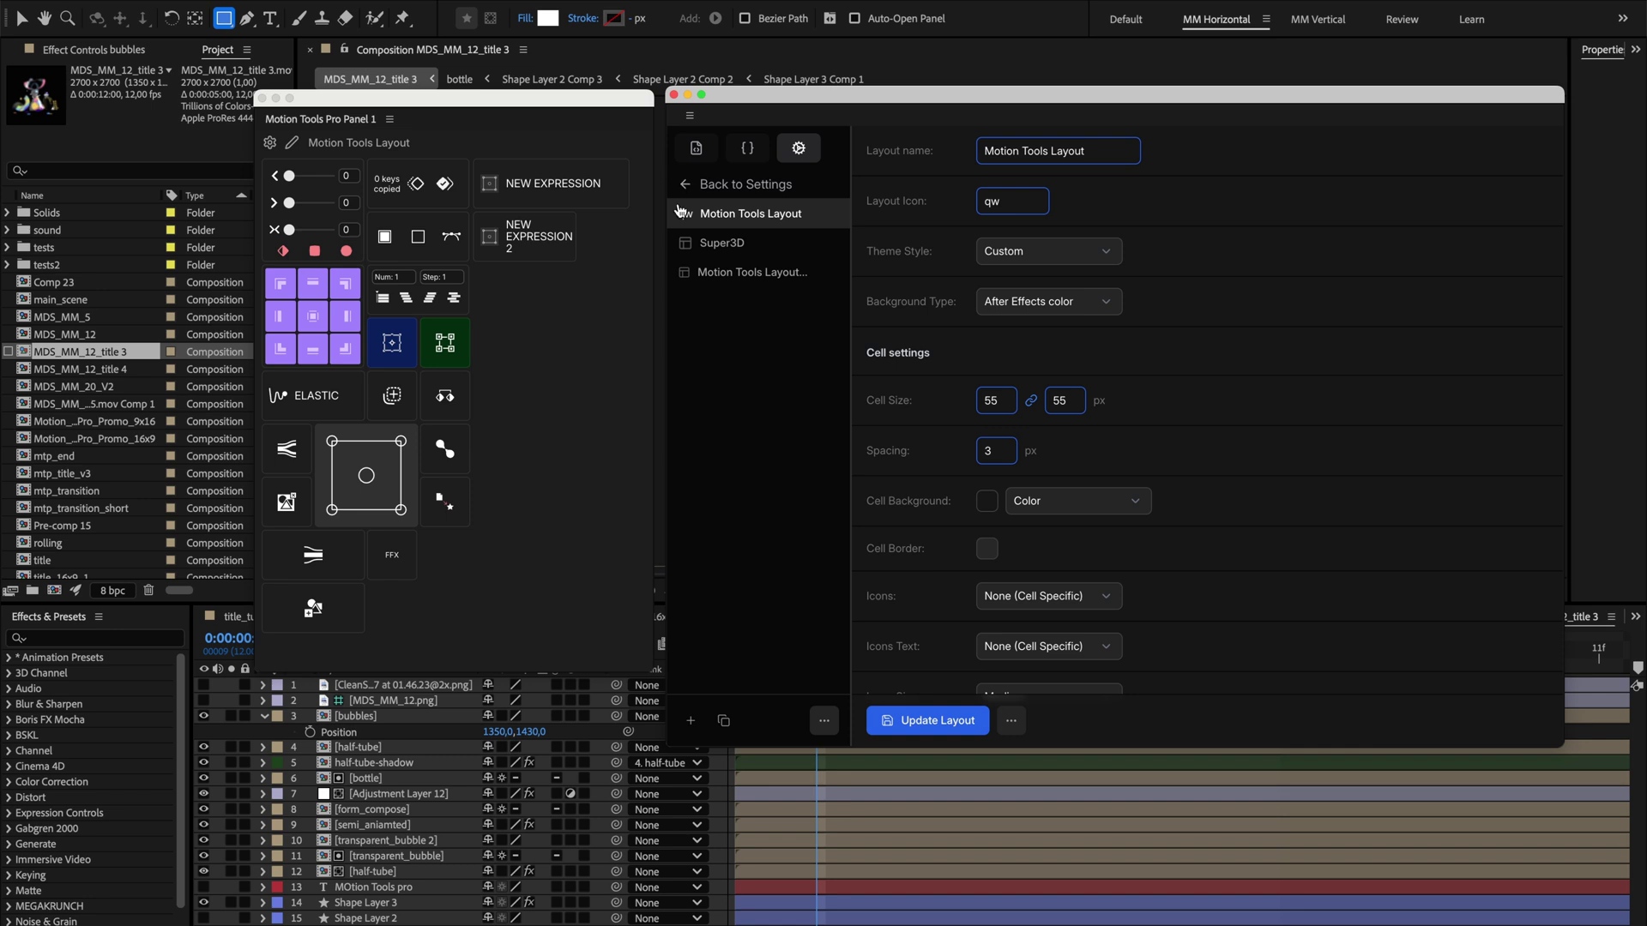
double_click(1007, 201)
type("⚒")
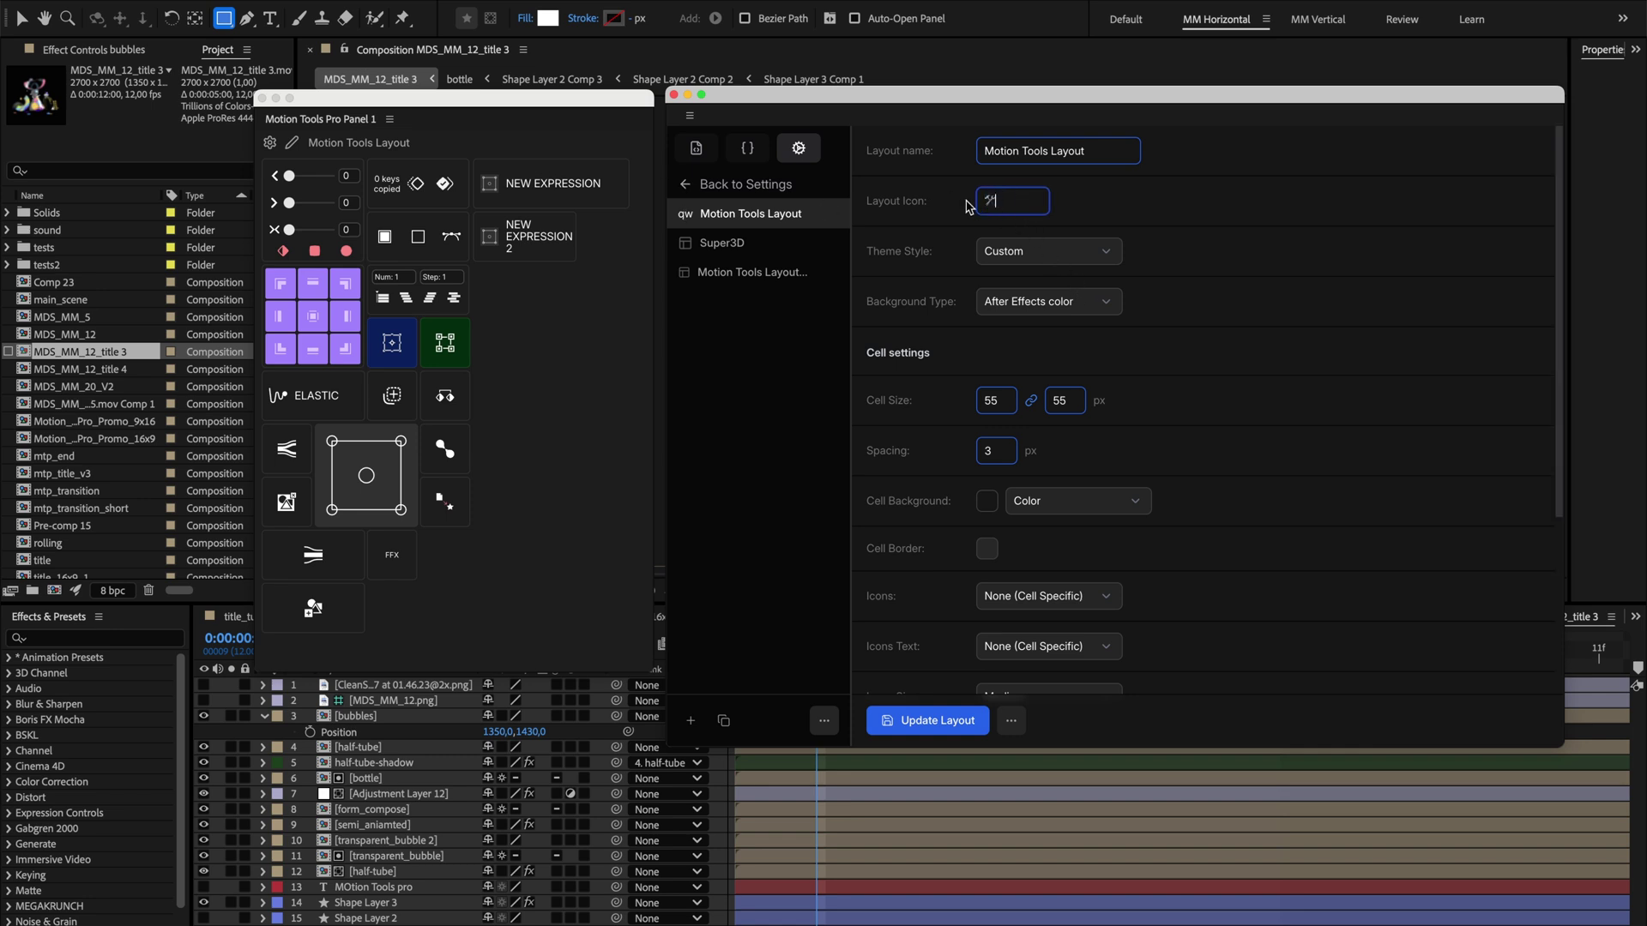
left_click(922, 720)
left_click(336, 142)
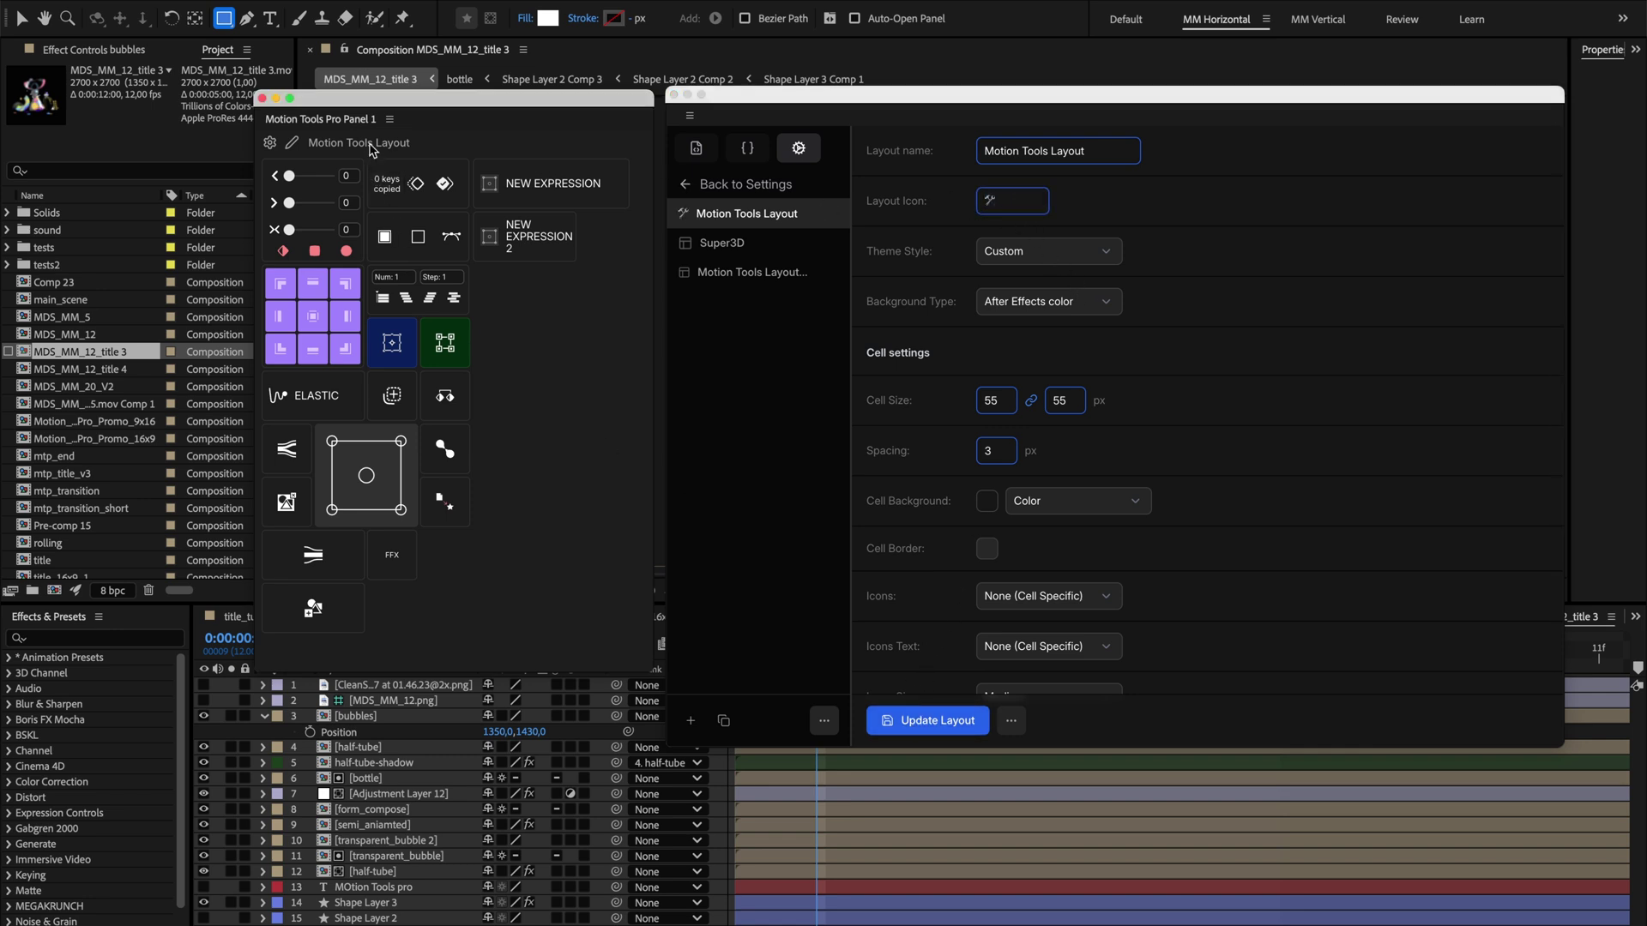
left_click(341, 169)
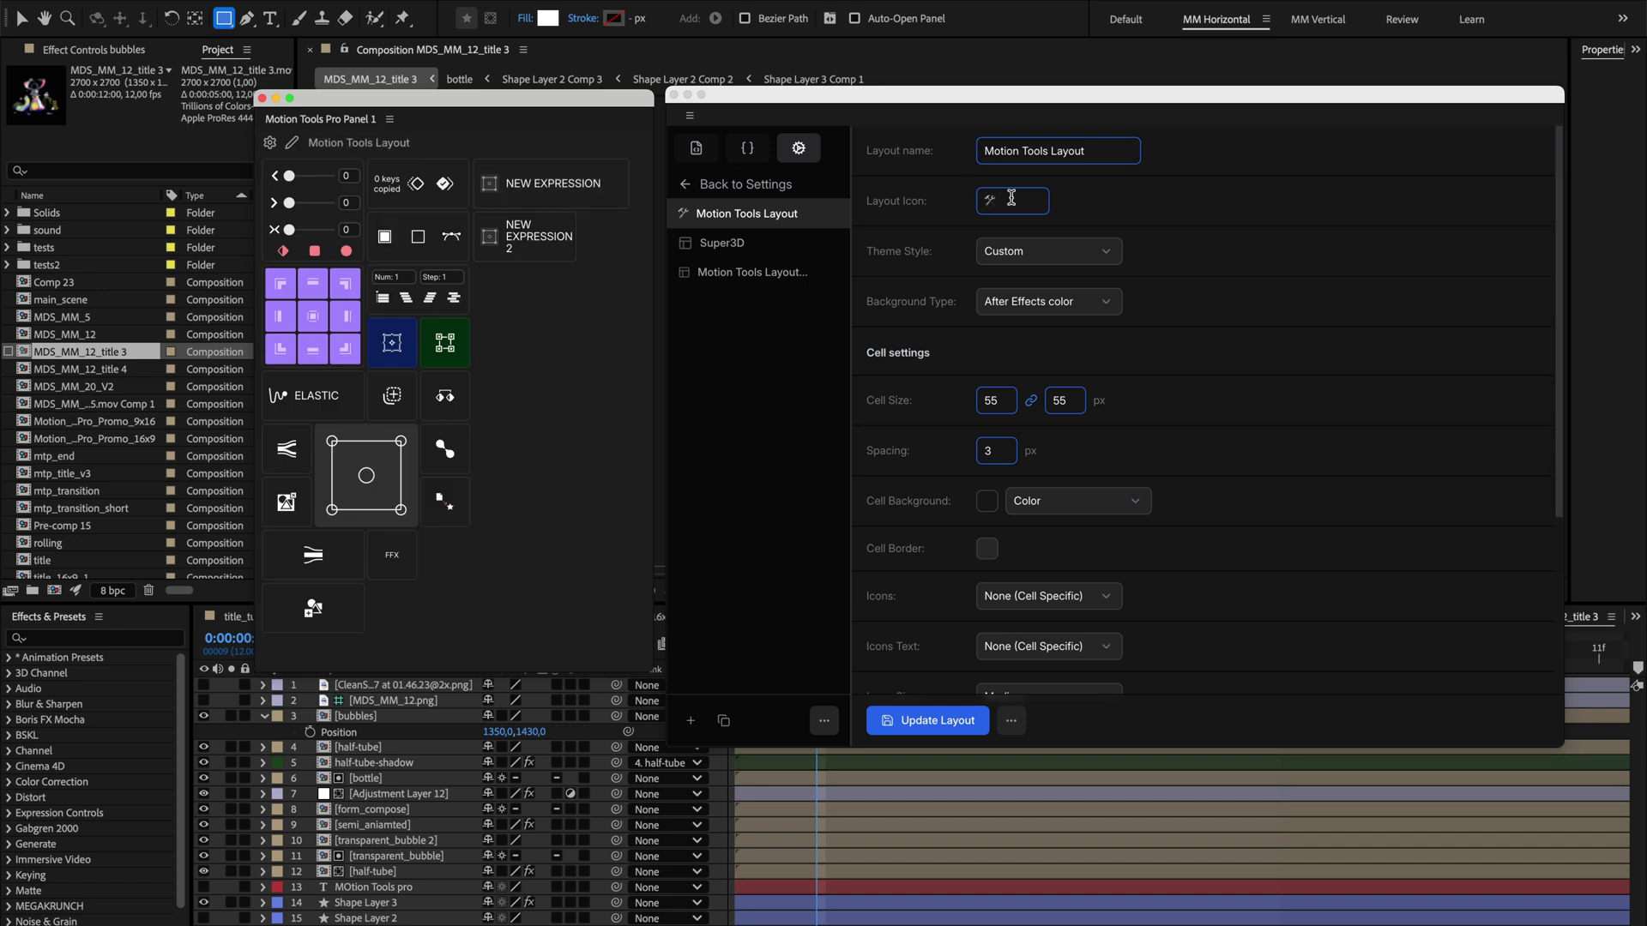
- Give the layout a solid dark red Color background
left_click(1087, 302)
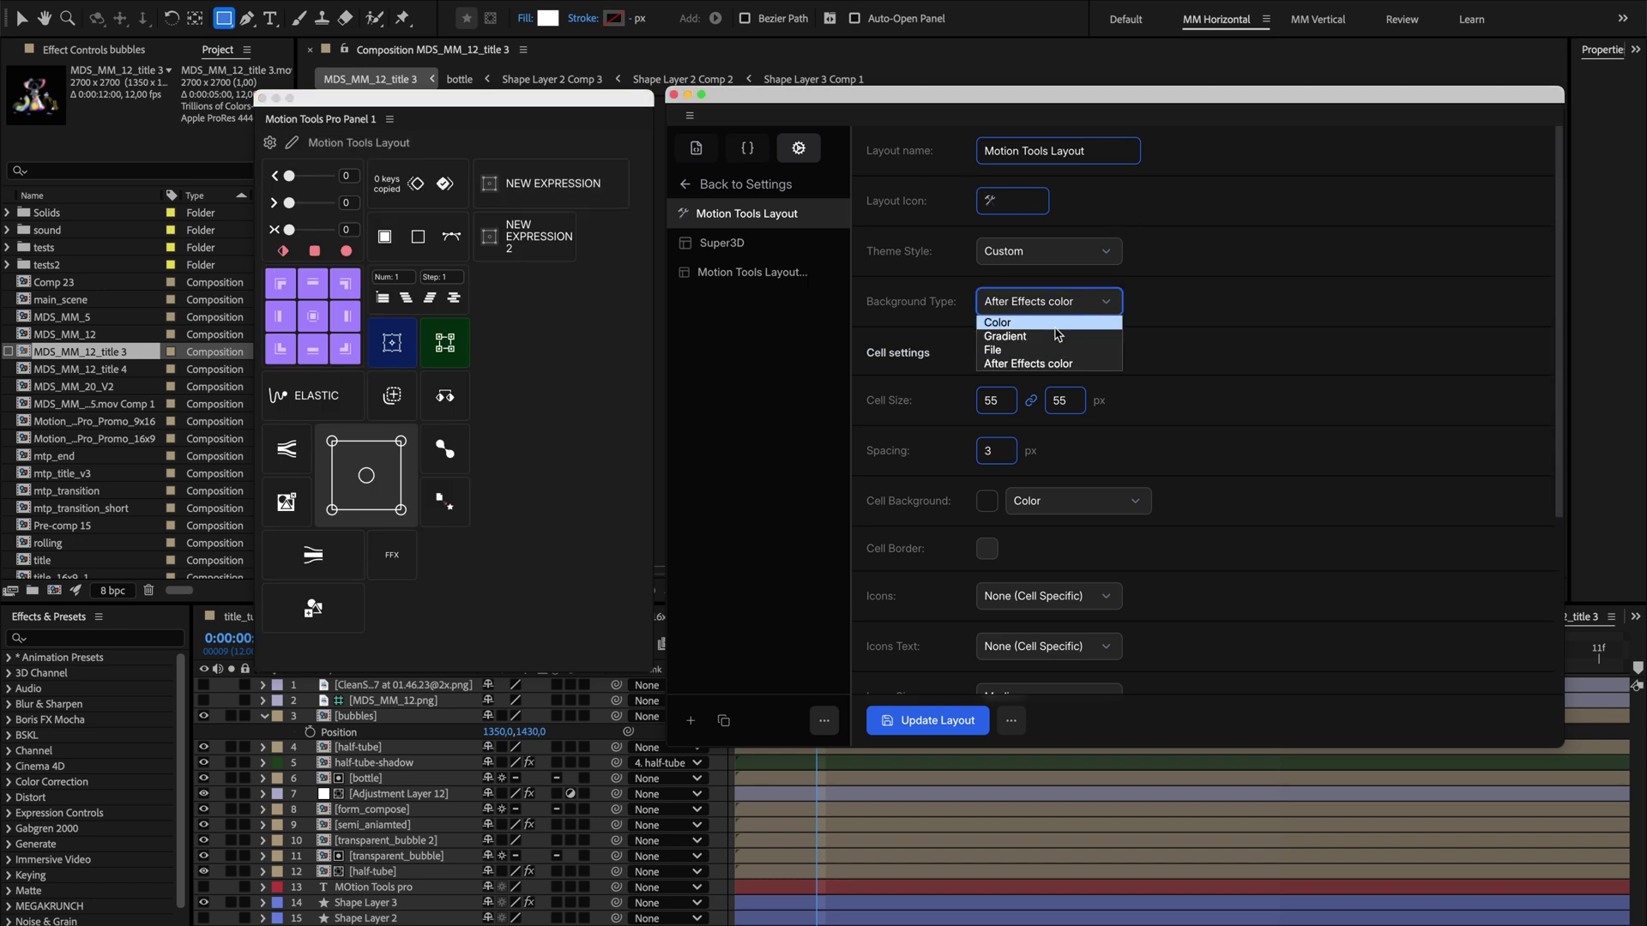
left_click(1017, 319)
left_click(987, 301)
left_click(1159, 402)
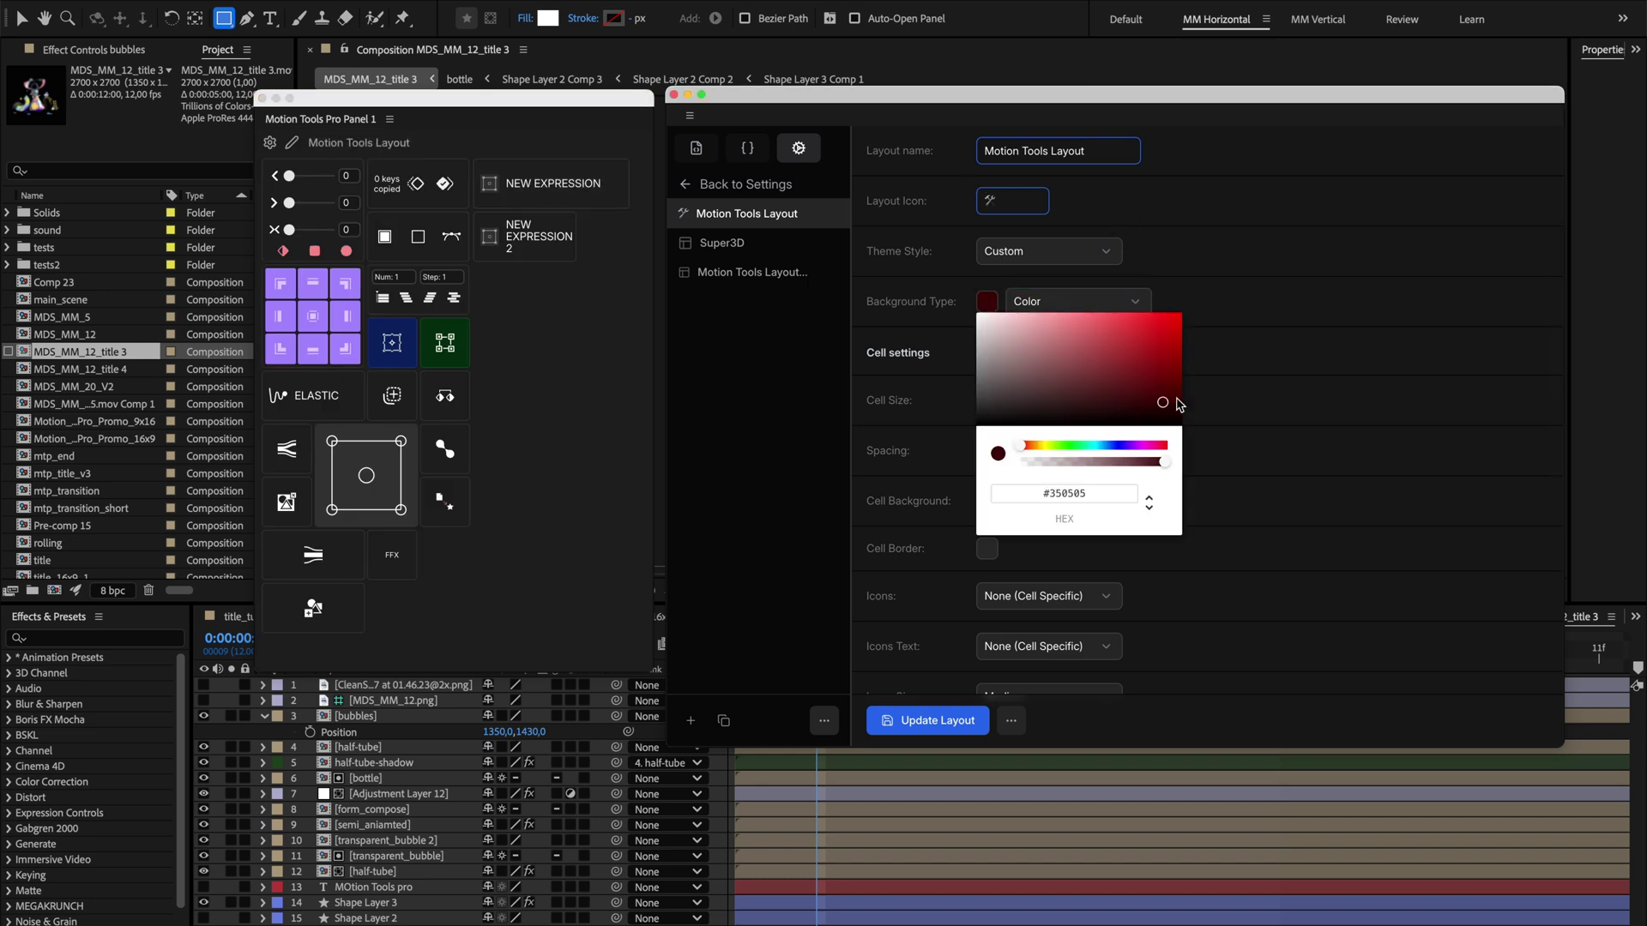
left_click(936, 726)
- Try a red-to-green Gradient background, then revert to After Effects color
left_click(1041, 303)
left_click(1035, 336)
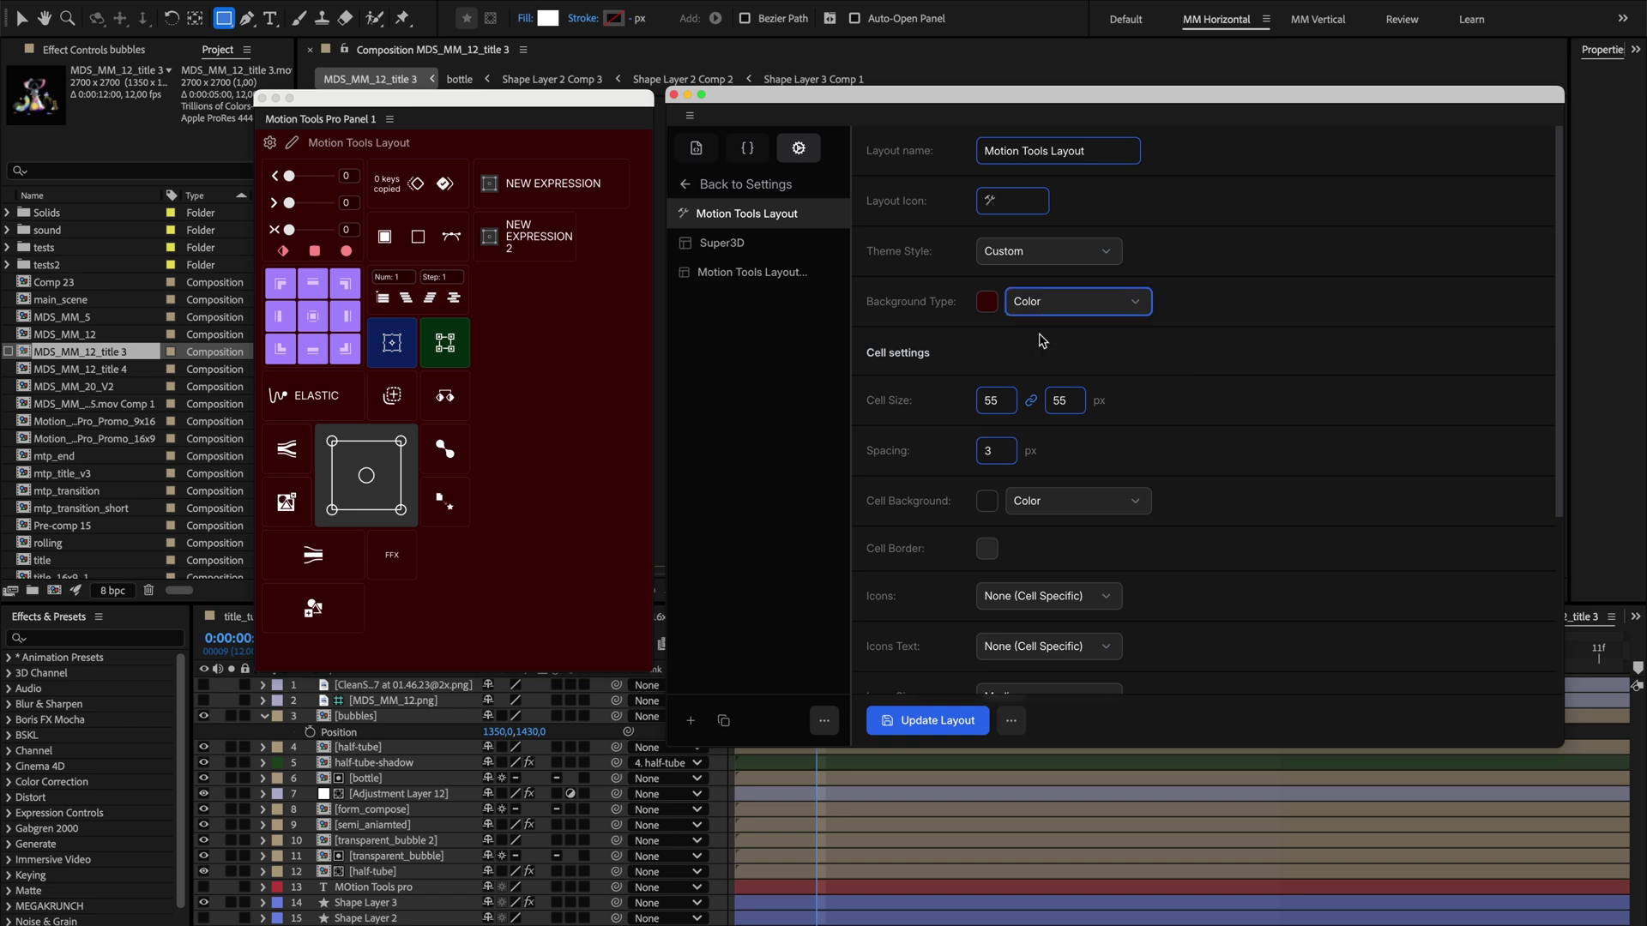
left_click(1016, 301)
left_click(1184, 301)
left_click(909, 721)
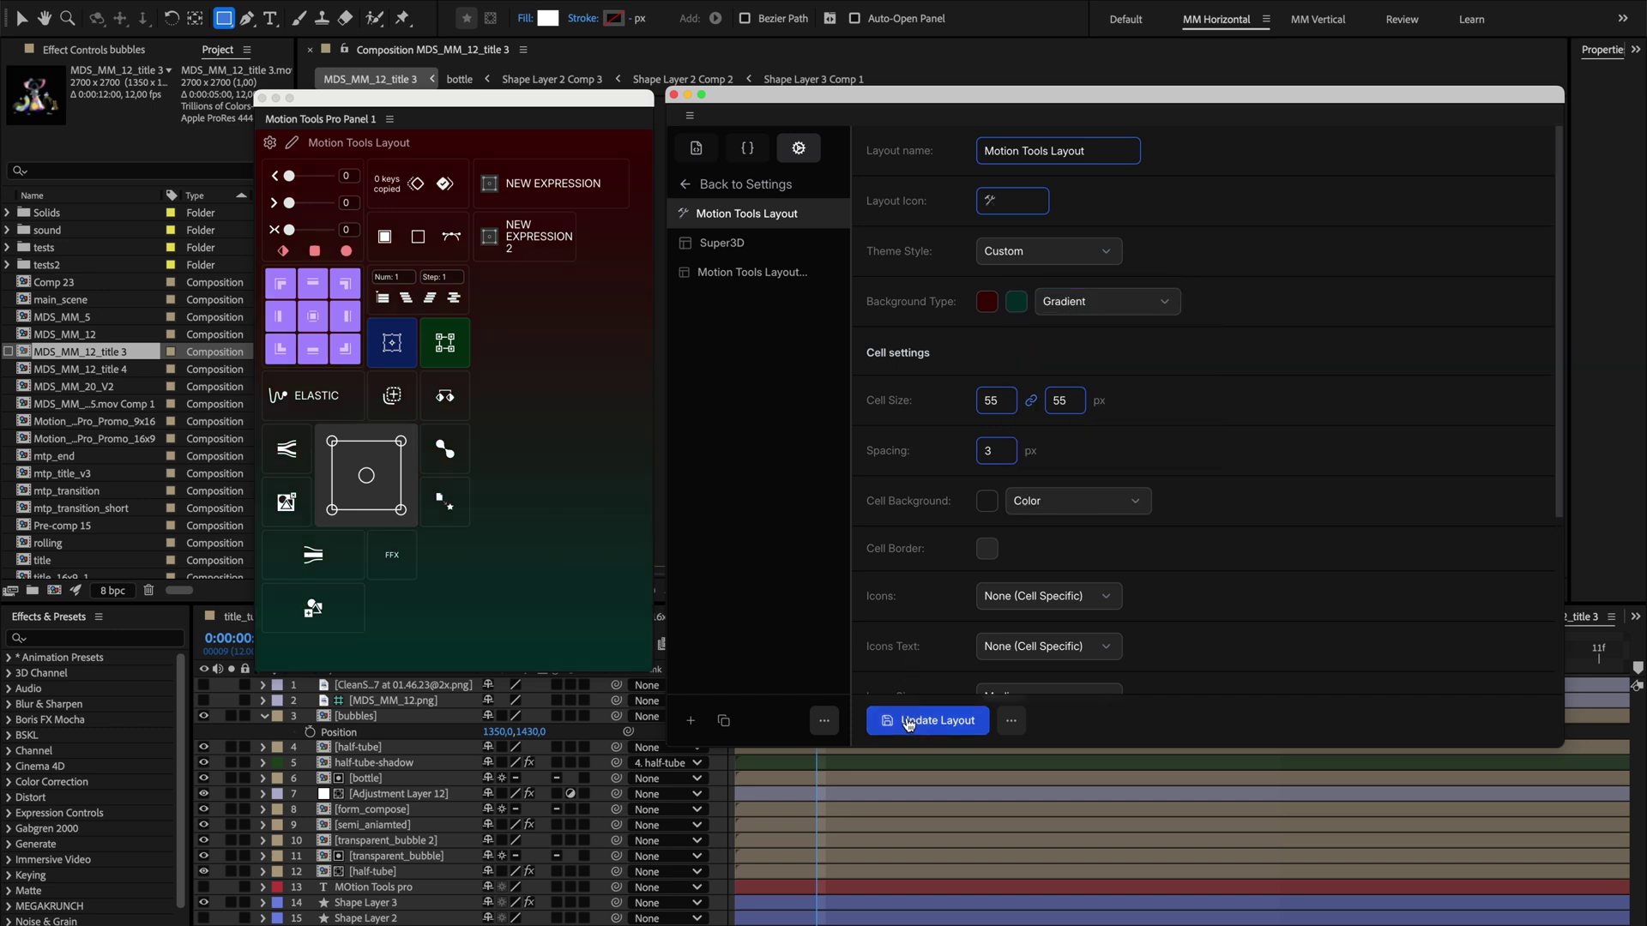
left_click(1084, 309)
left_click(1082, 361)
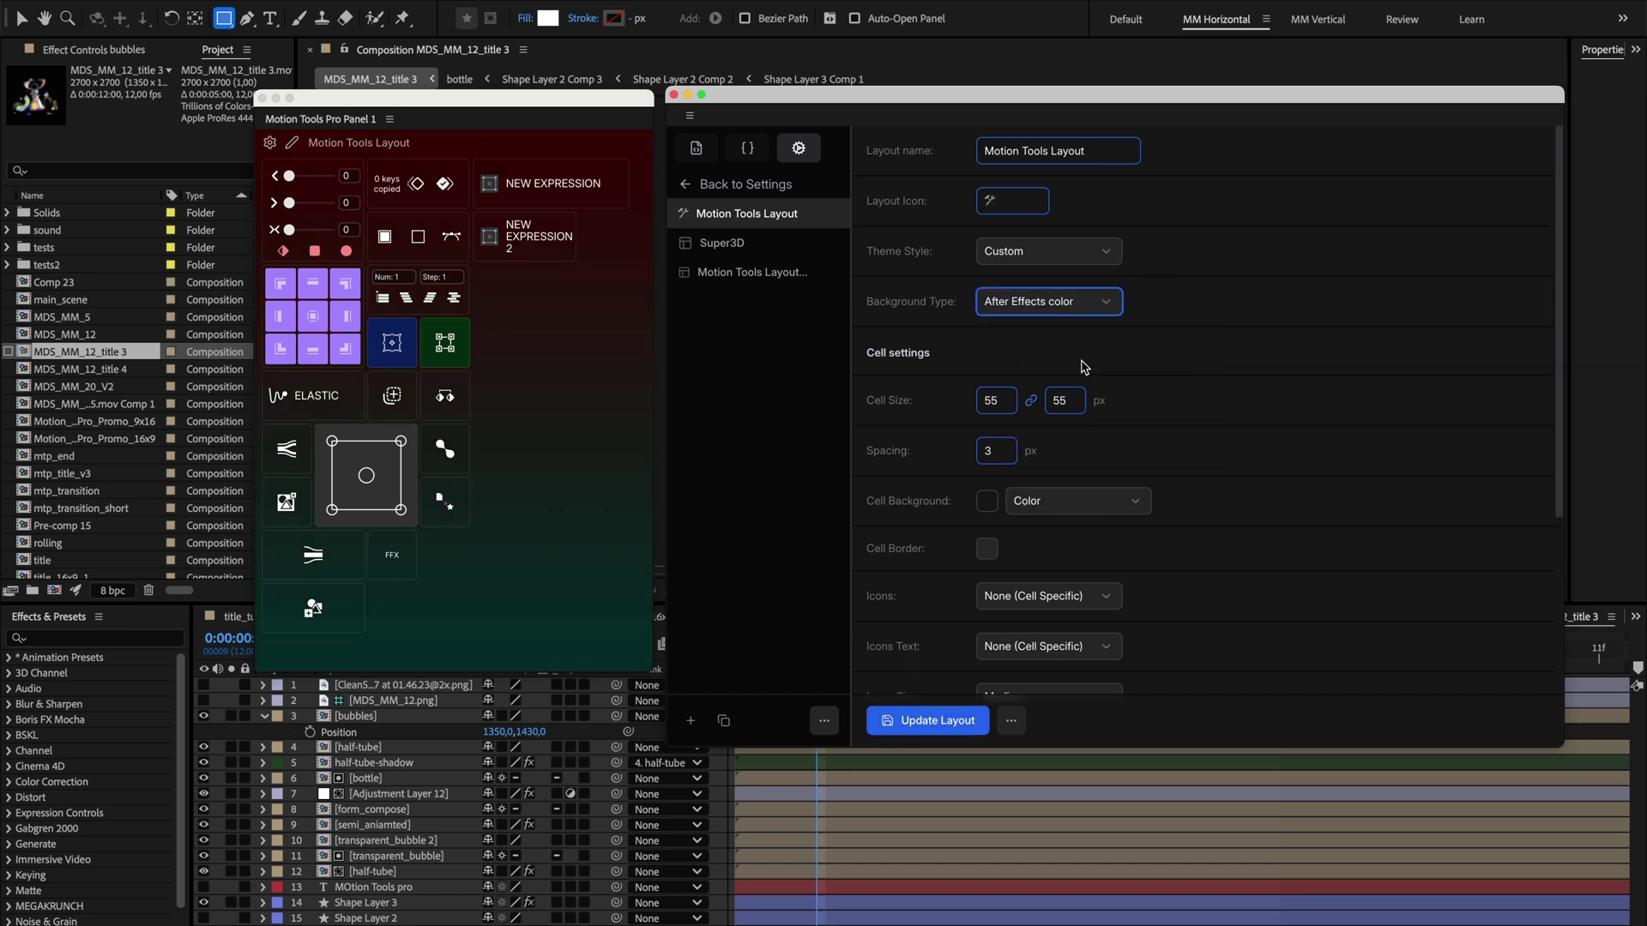
left_click(932, 710)
- Set Background Type to File using nebula.png, update the layout, and narrow the panel slightly
left_click(1044, 309)
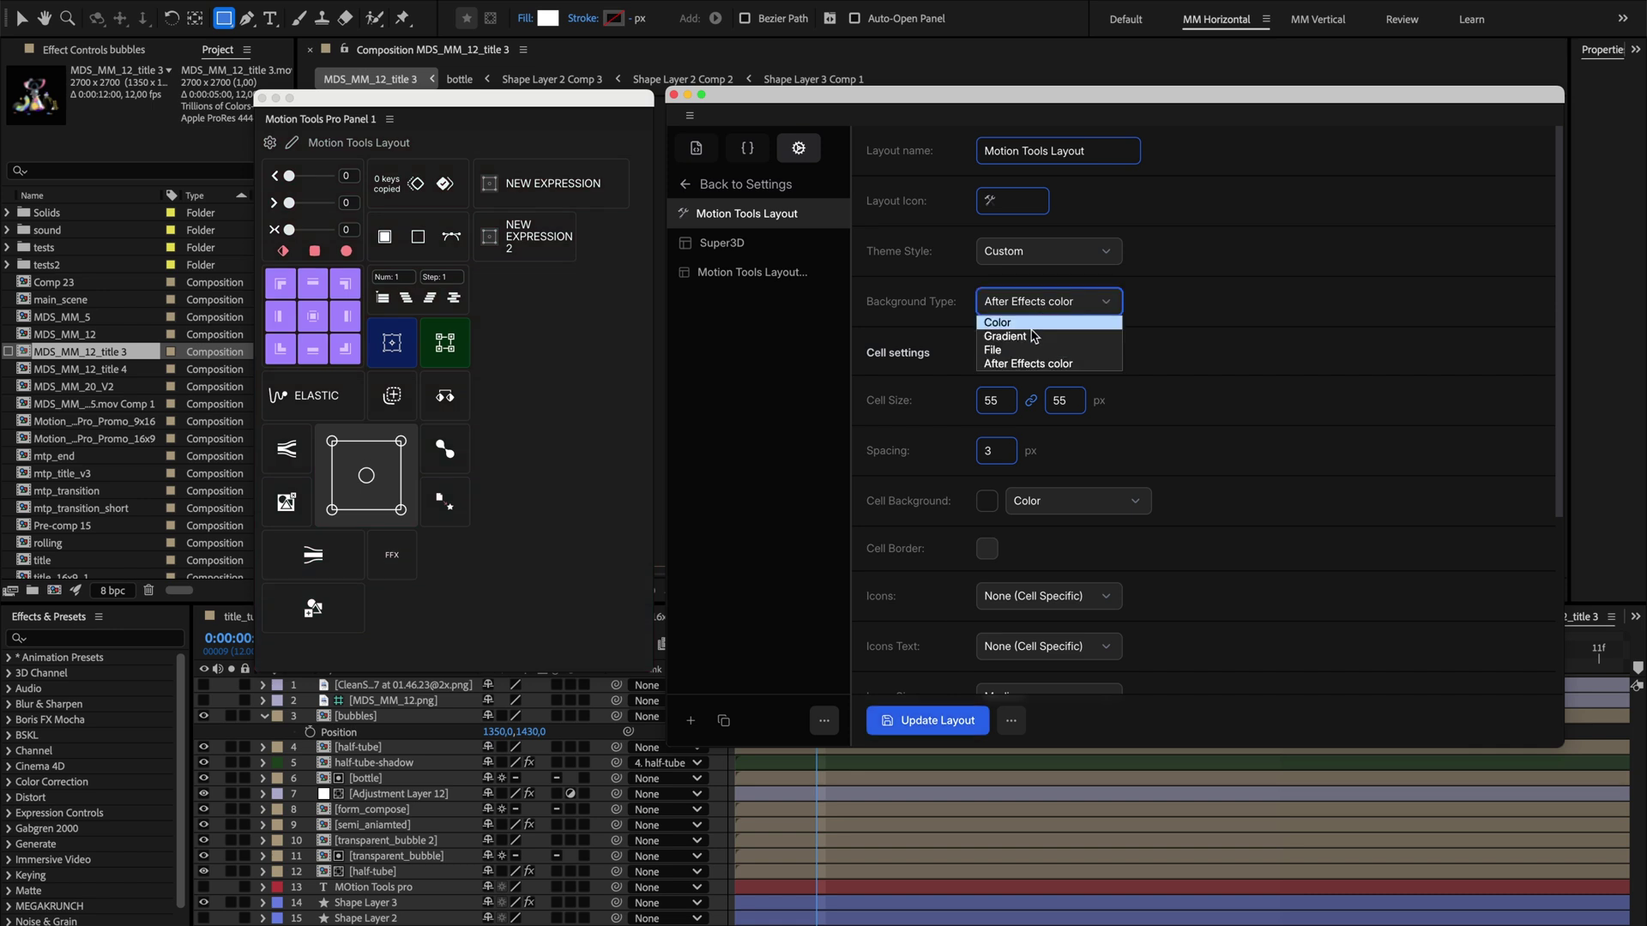
left_click(1021, 350)
left_click(992, 311)
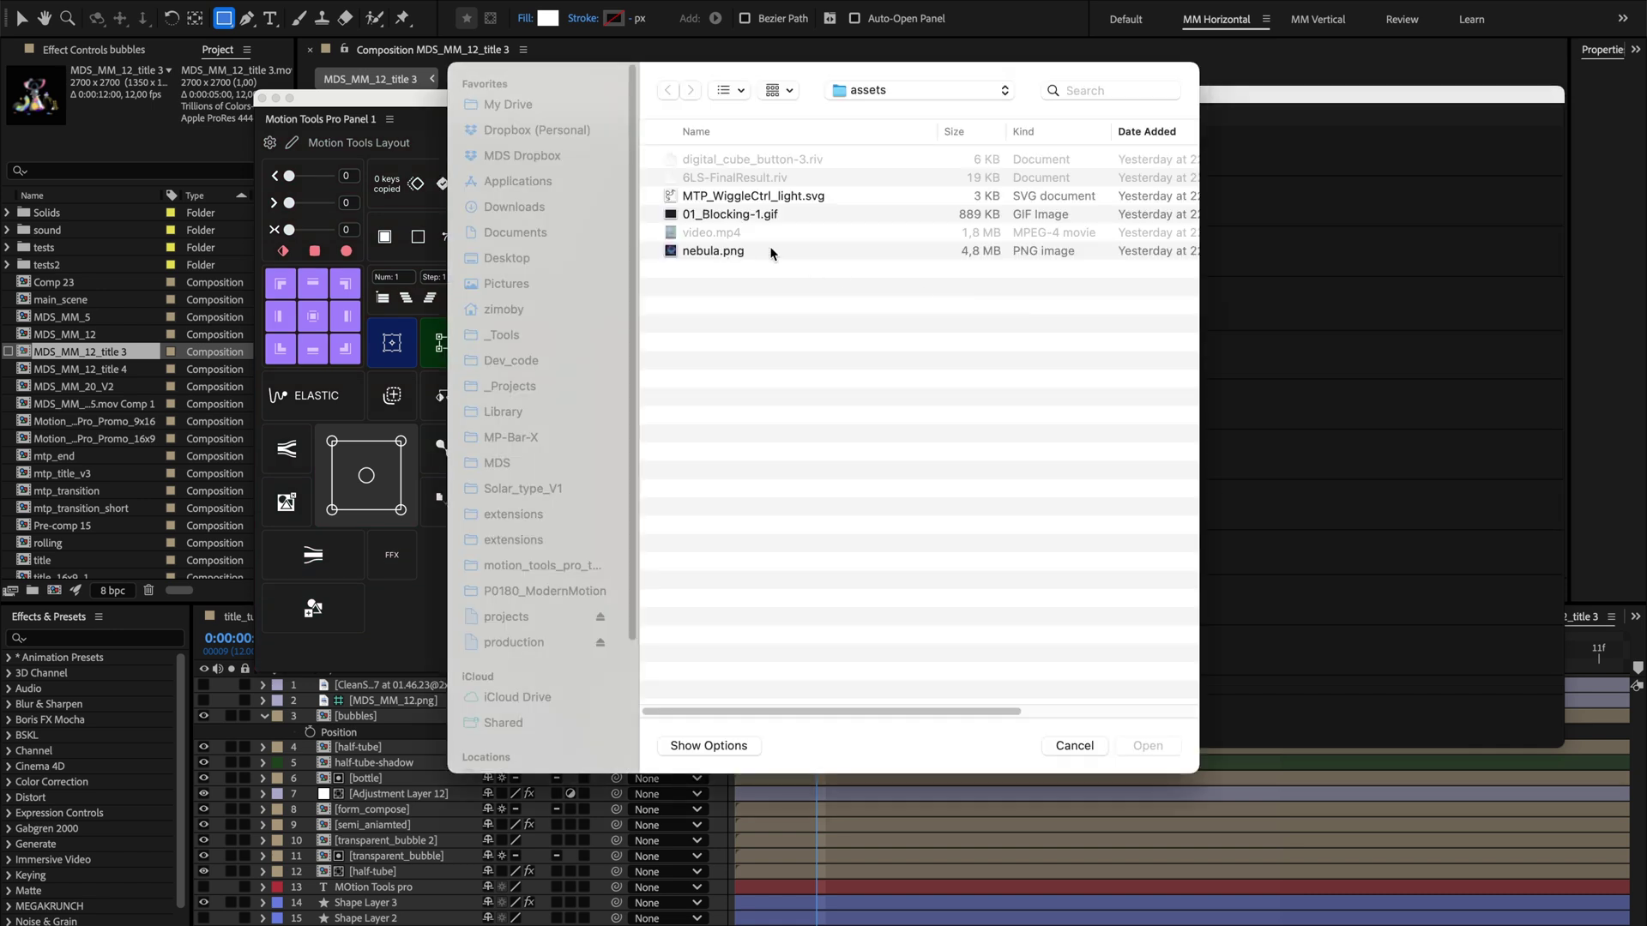
left_click(731, 251)
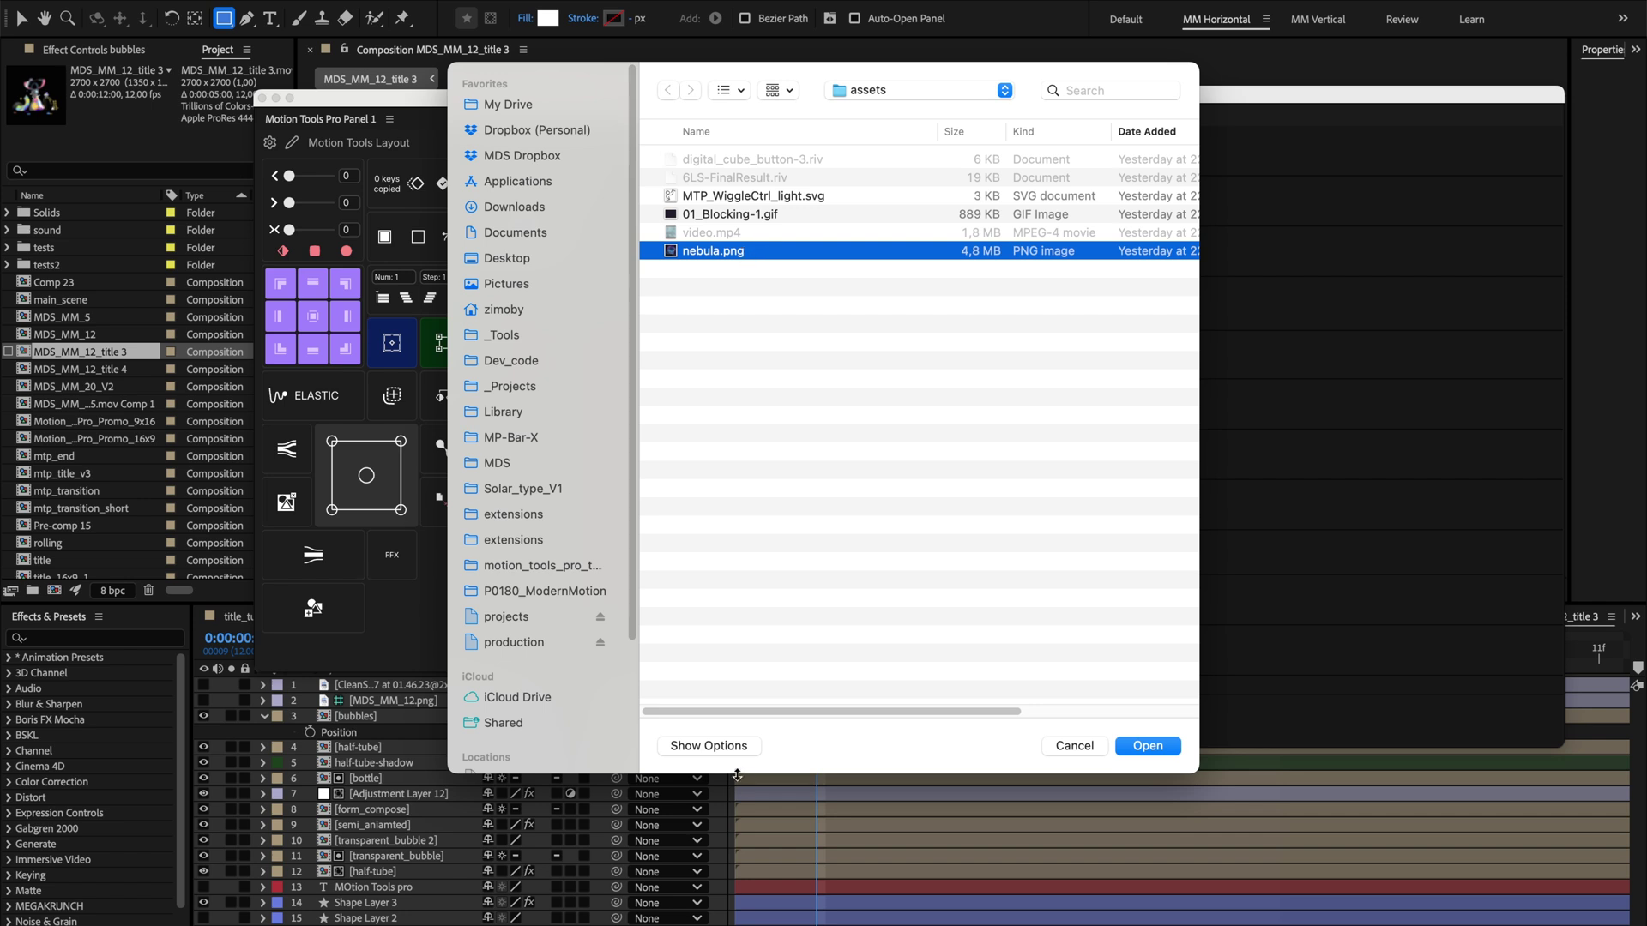
left_click(720, 746)
left_click(848, 705)
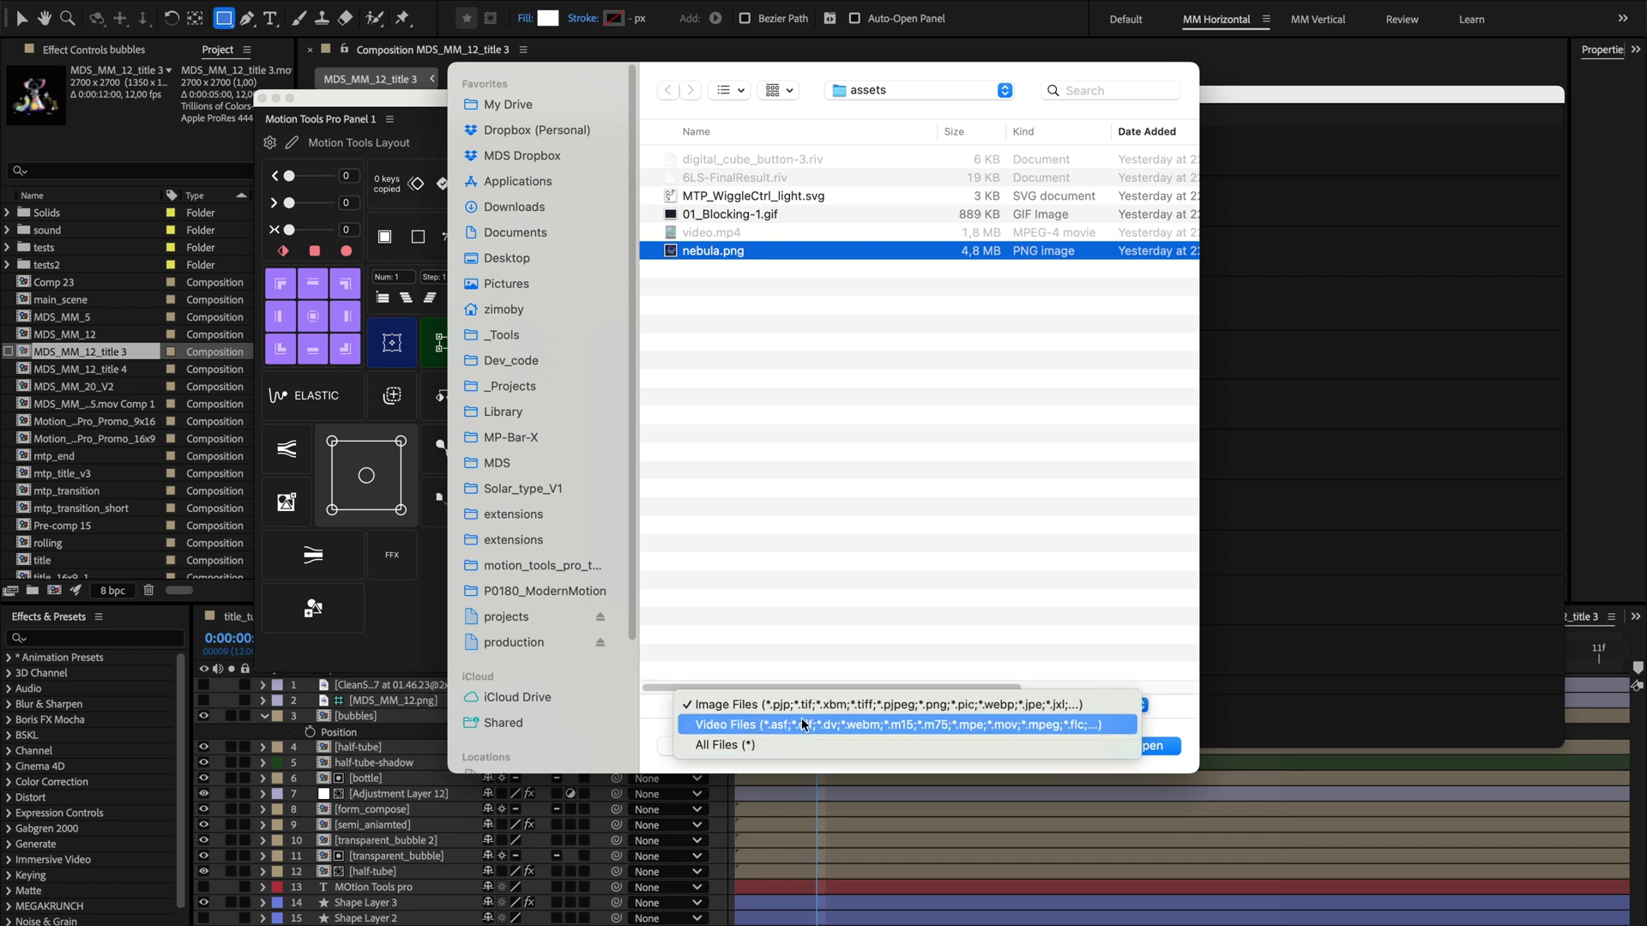
left_click(740, 253)
double_click(739, 250)
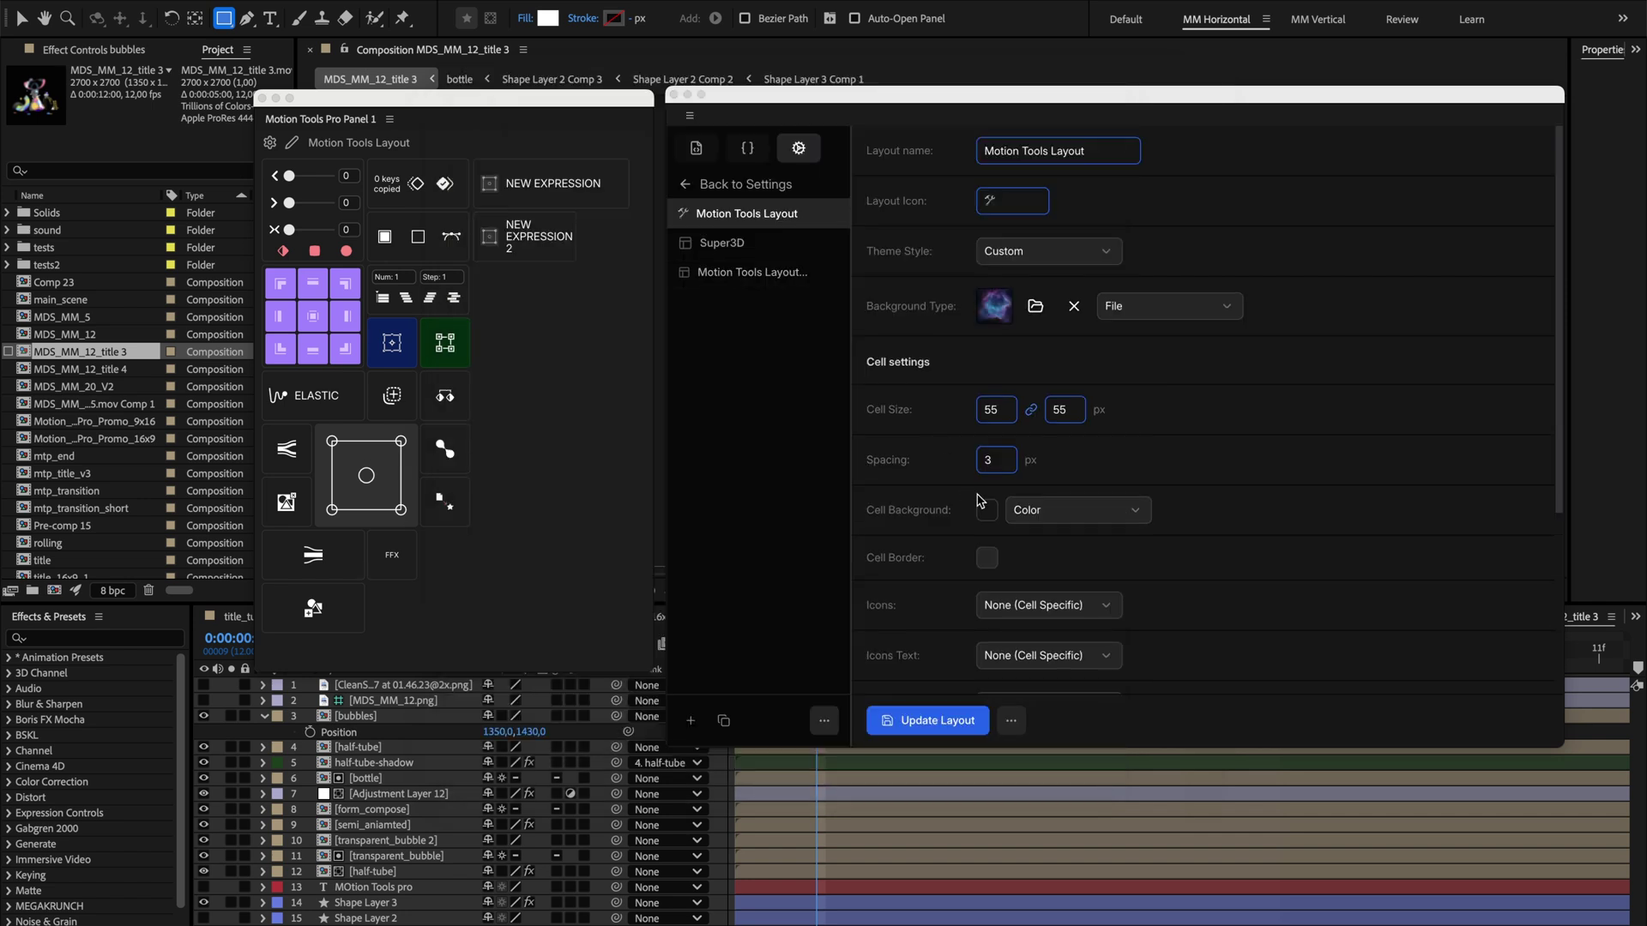
left_click(946, 712)
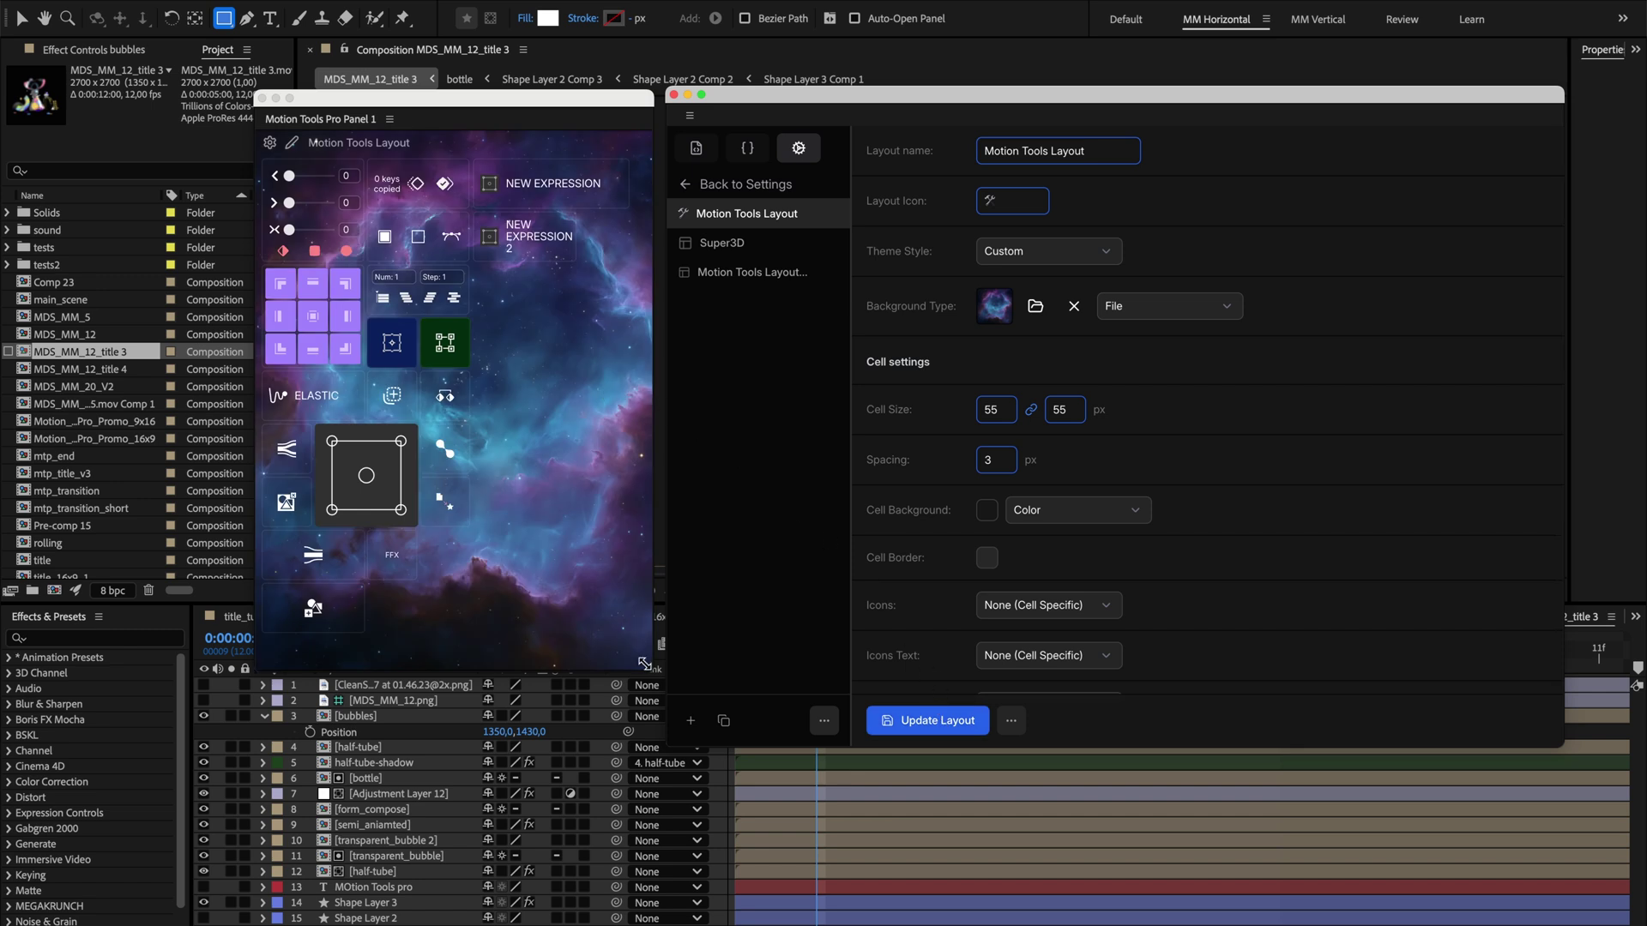
left_click_drag(644, 663, 654, 662)
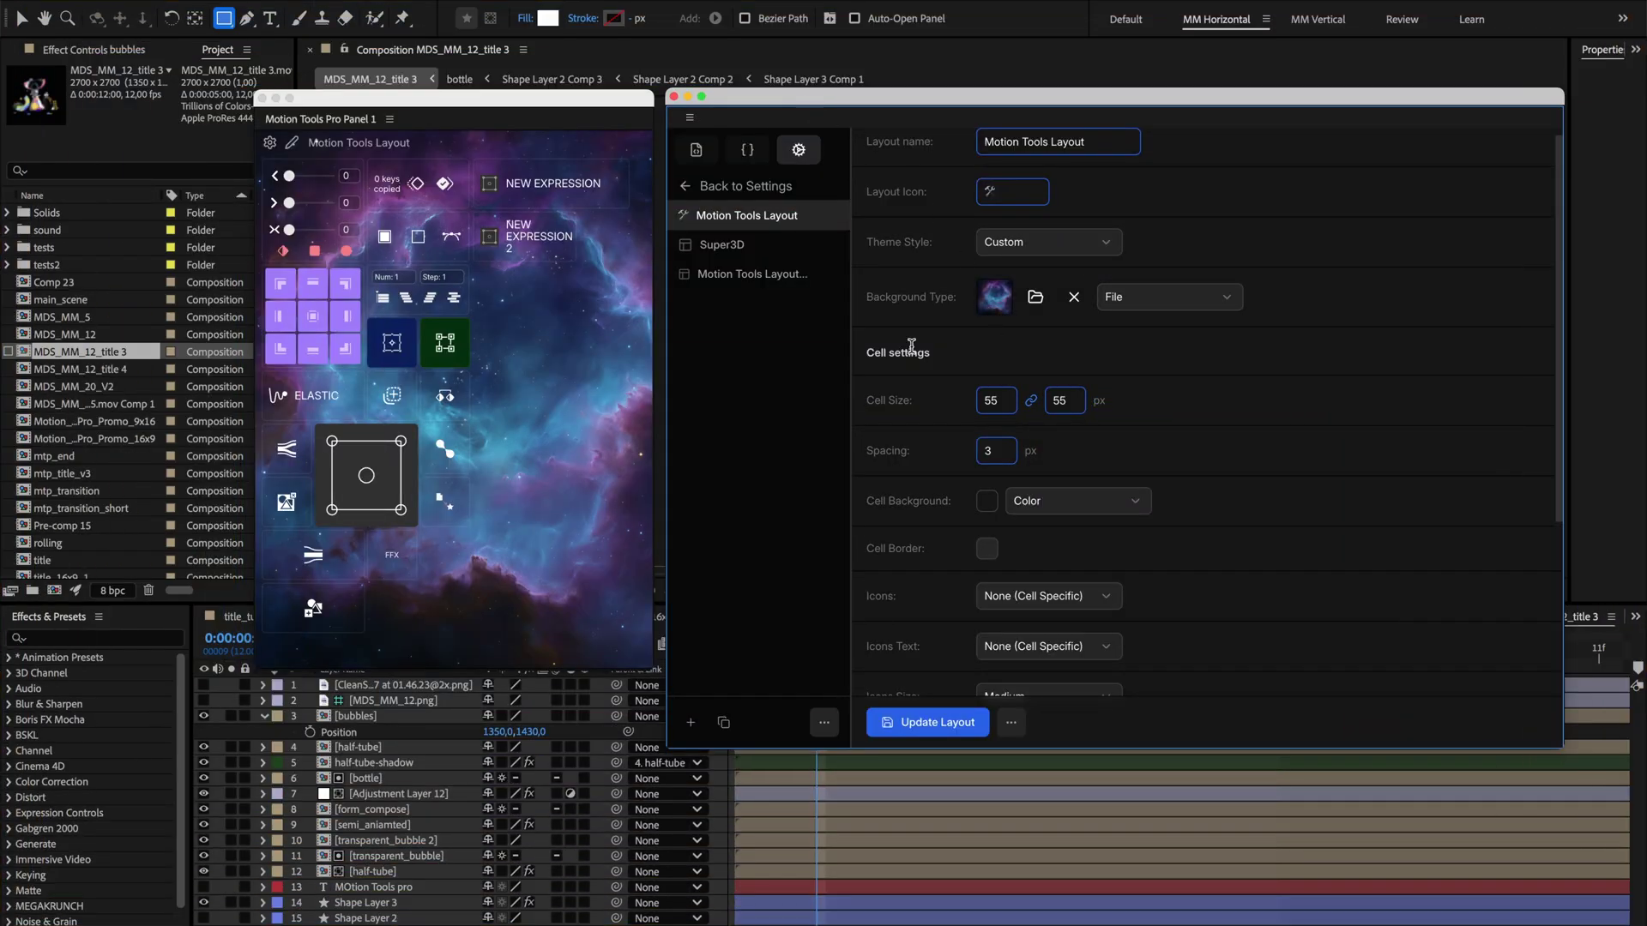
- Enlarge the cells to 55×55 px and set cell spacing to 3
scroll(913, 355, "down", 3)
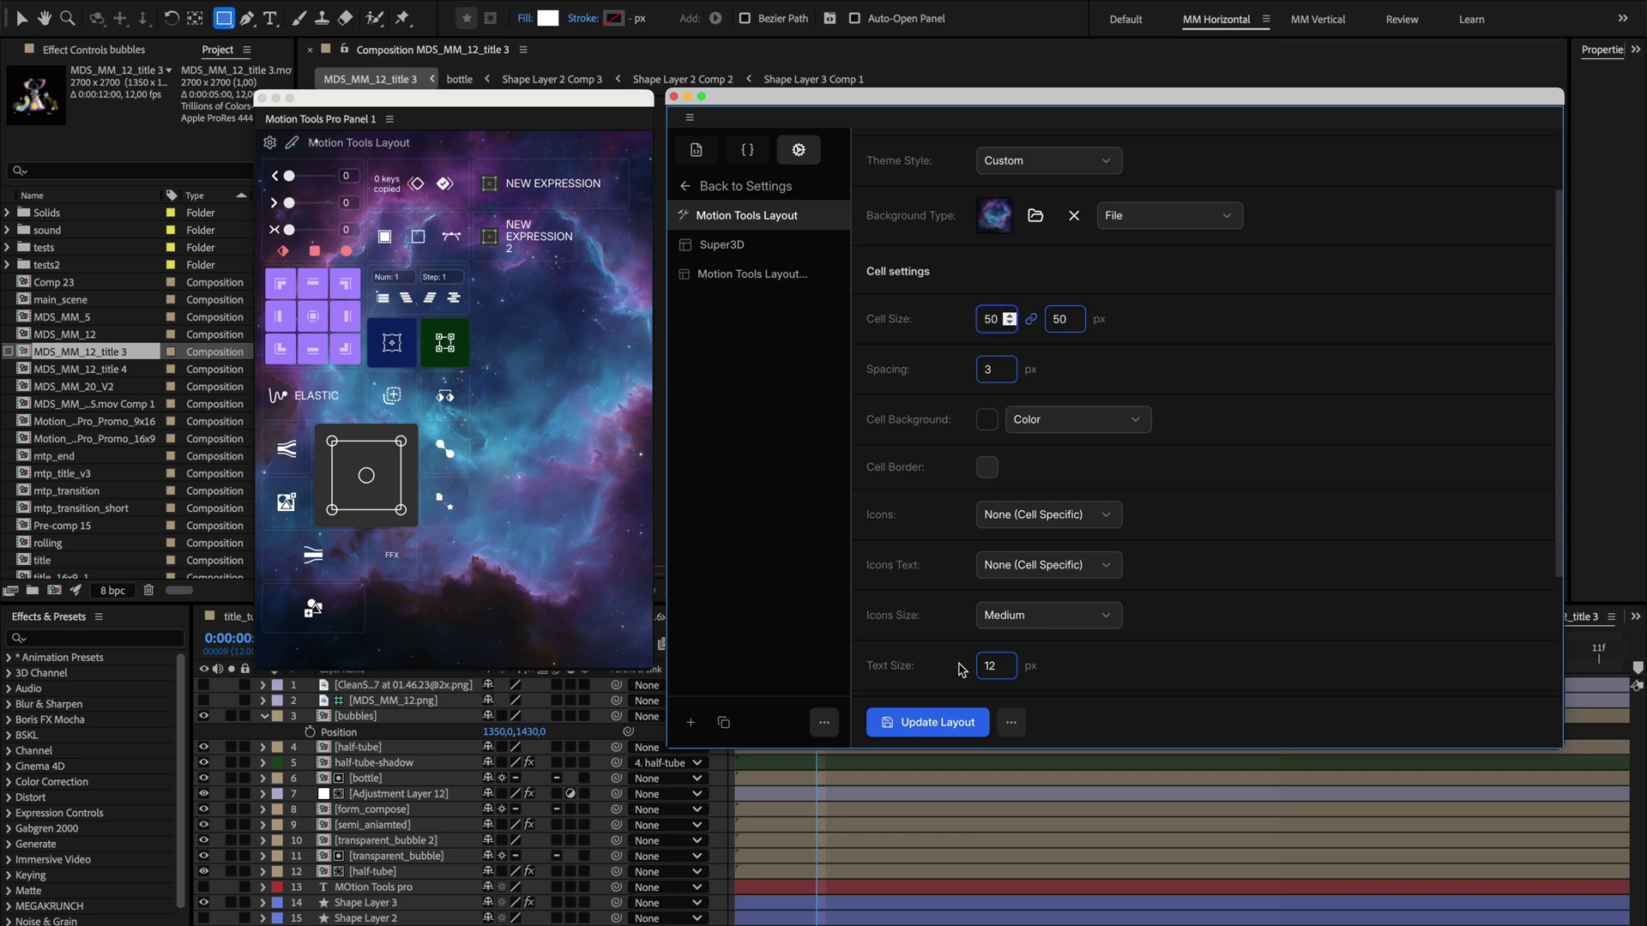
left_click(947, 722)
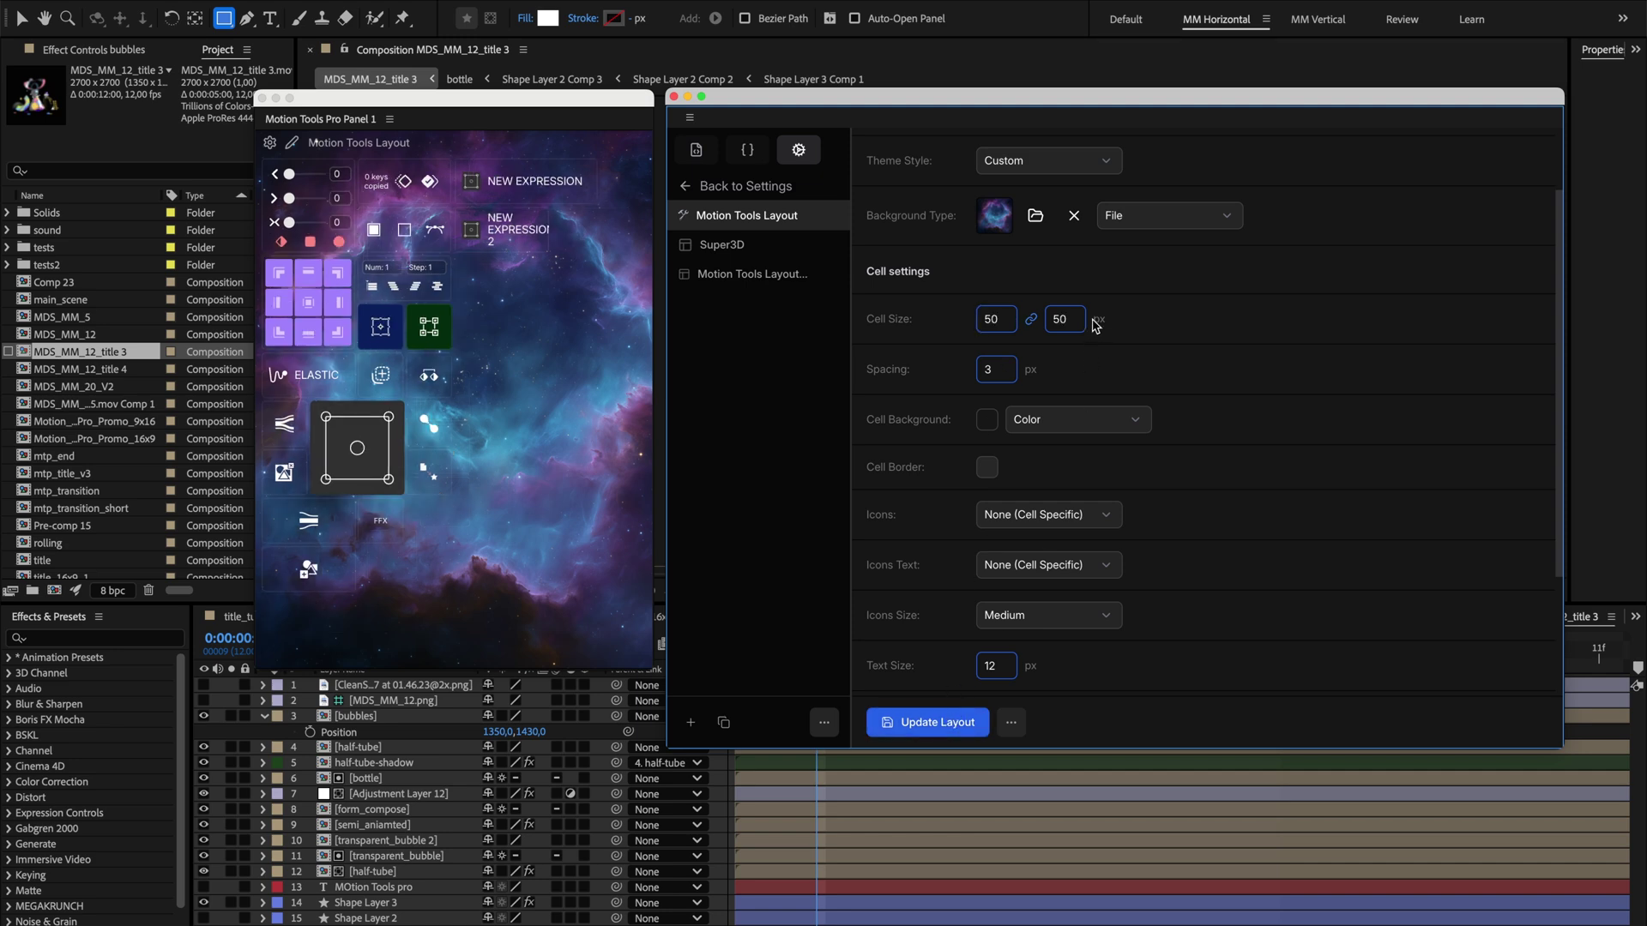
left_click(1007, 315)
left_click(1007, 315)
left_click(1007, 314)
left_click(939, 722)
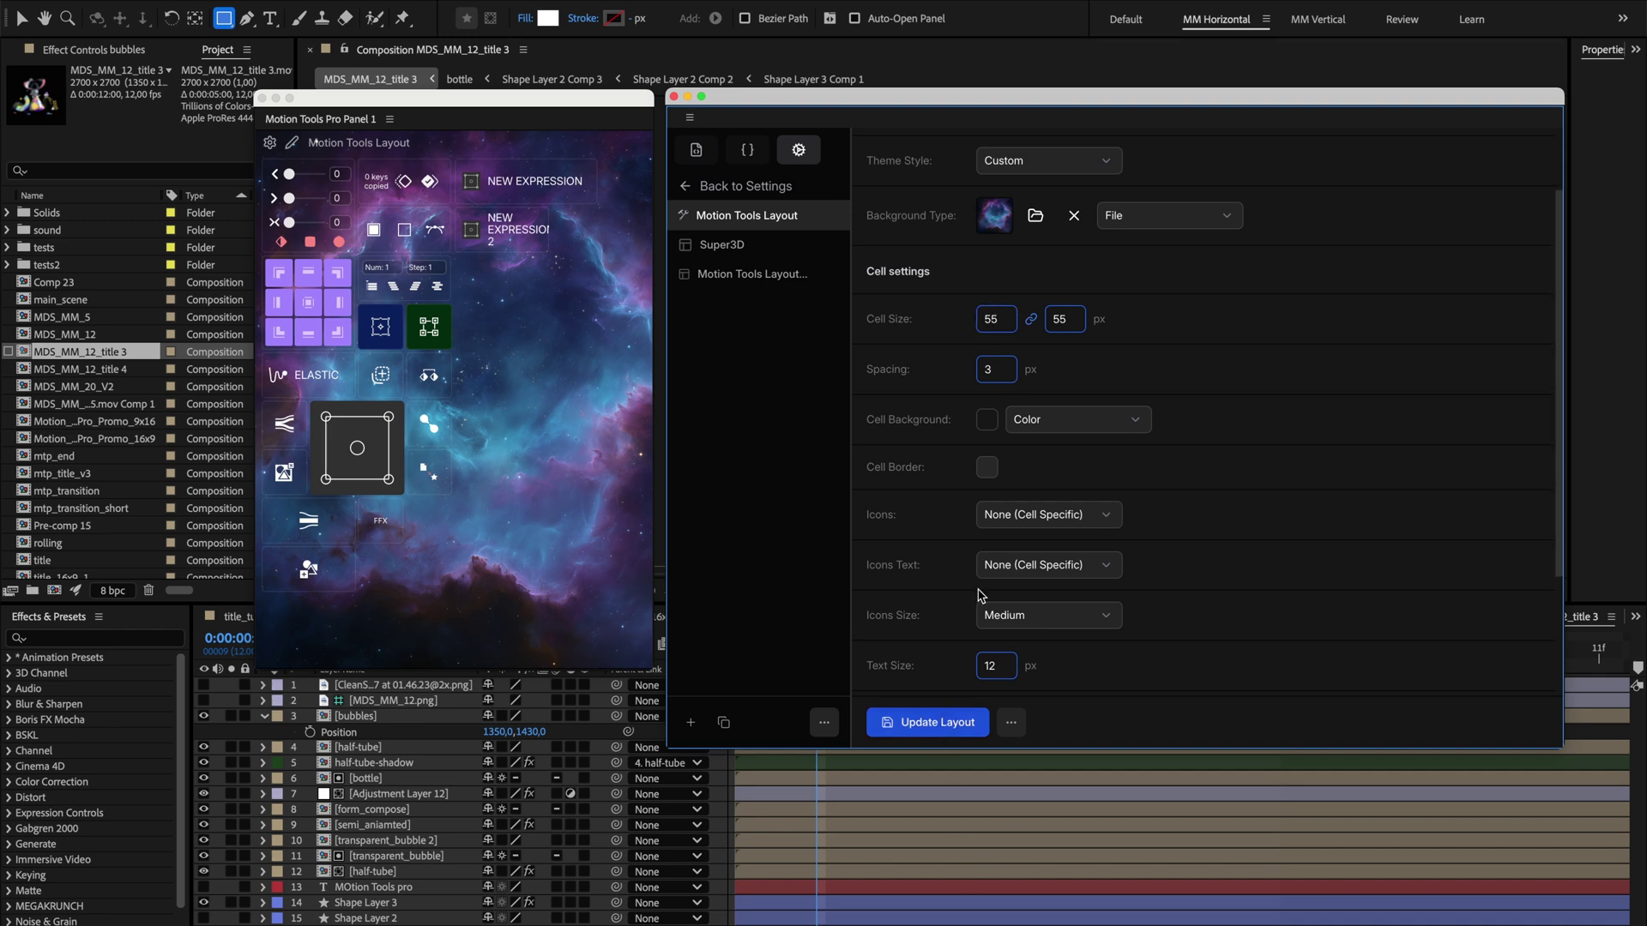
double_click(978, 367)
left_click(913, 726)
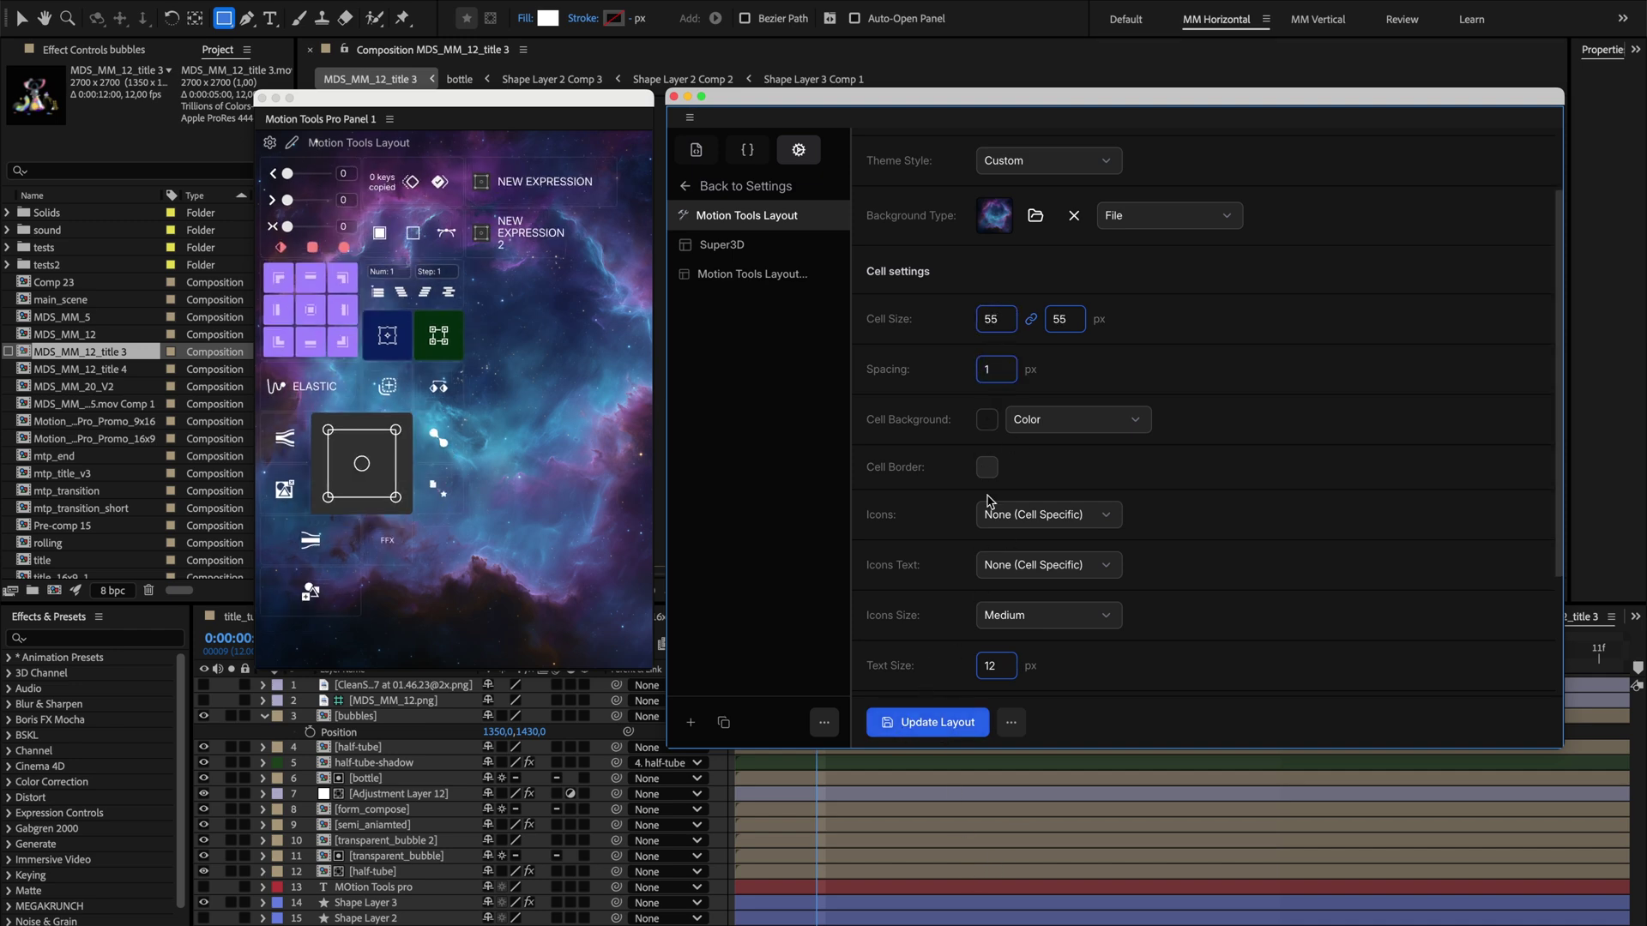
type("10")
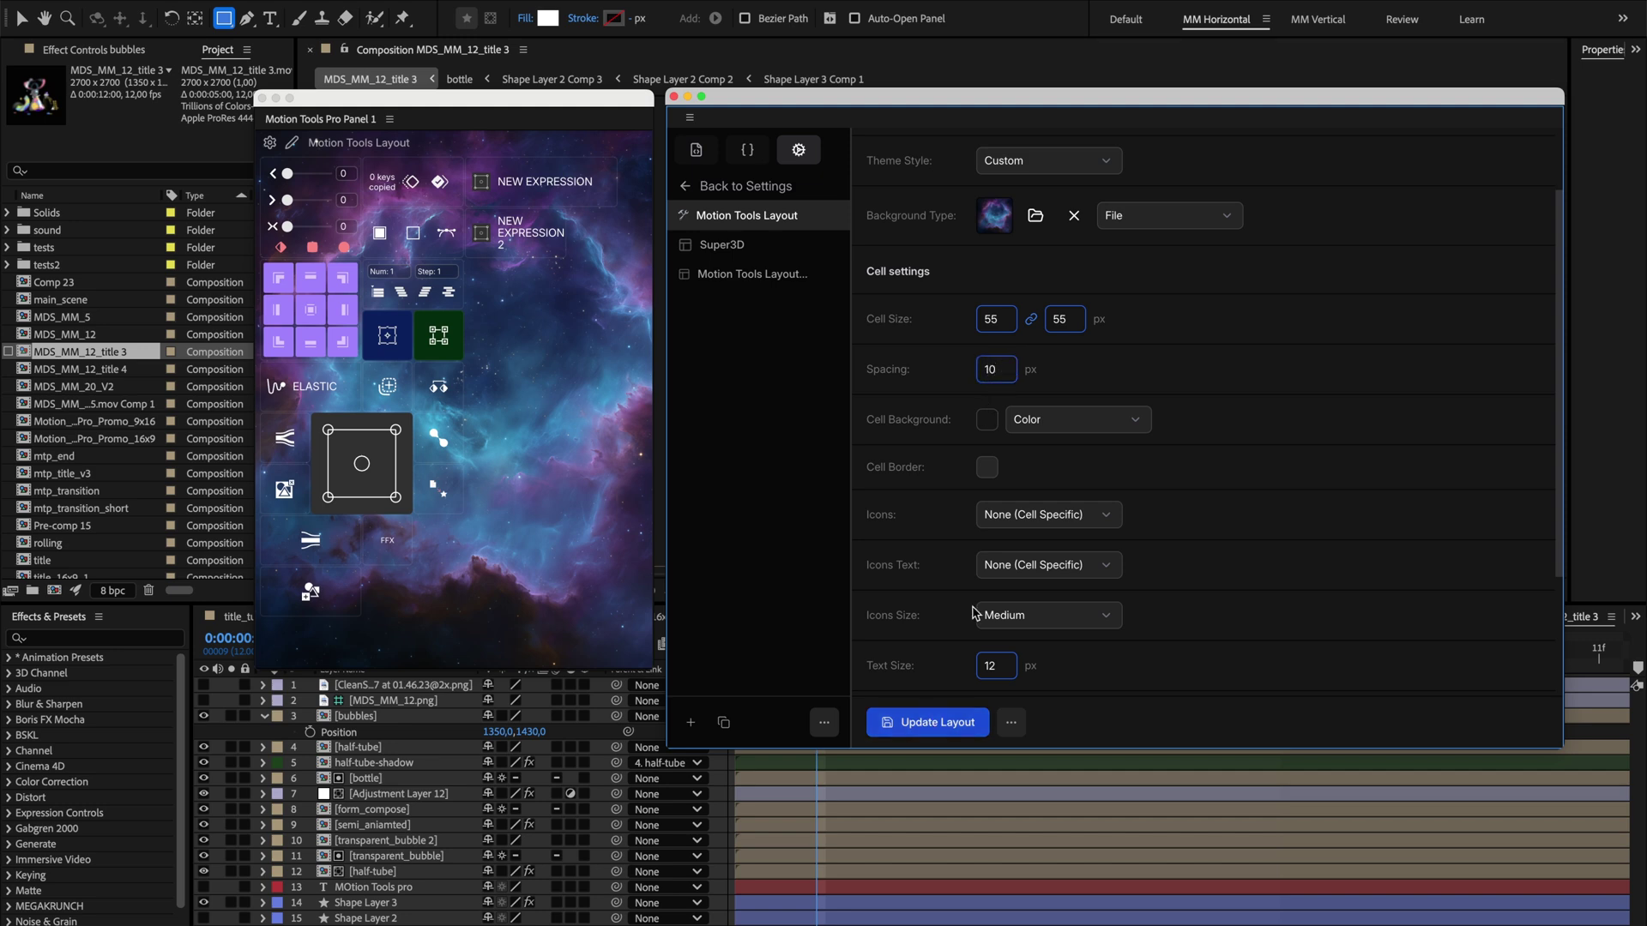
type("3")
- Give the cells a solid dark red Color background, after briefly trying Gradient
left_click(934, 728)
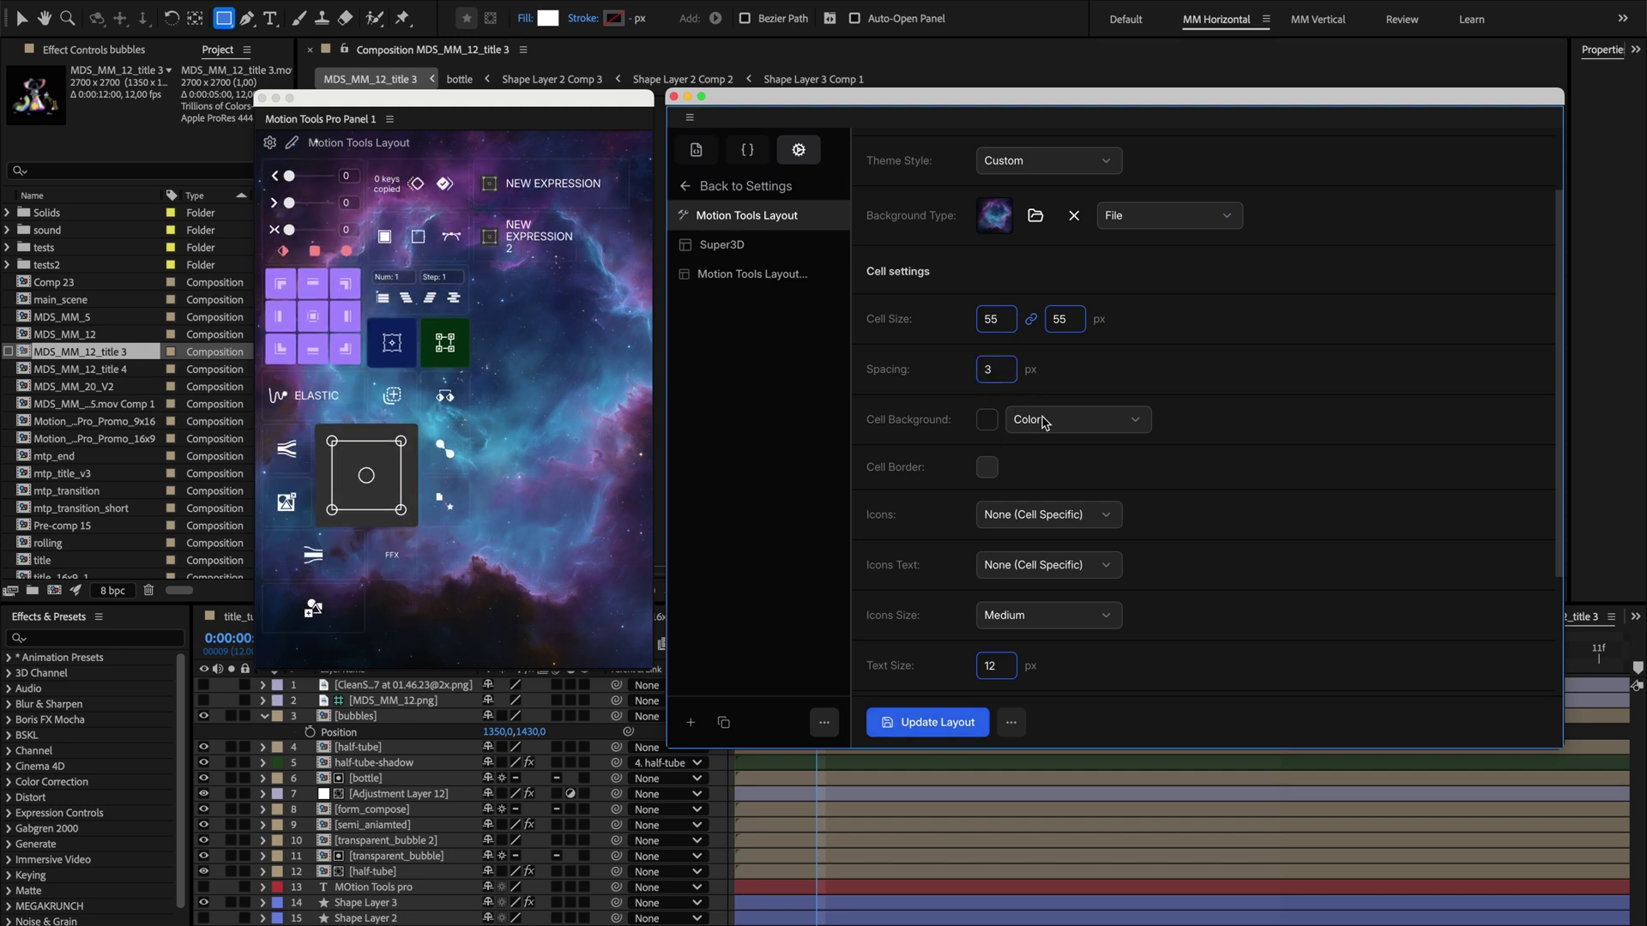
left_click(1078, 419)
left_click(1055, 445)
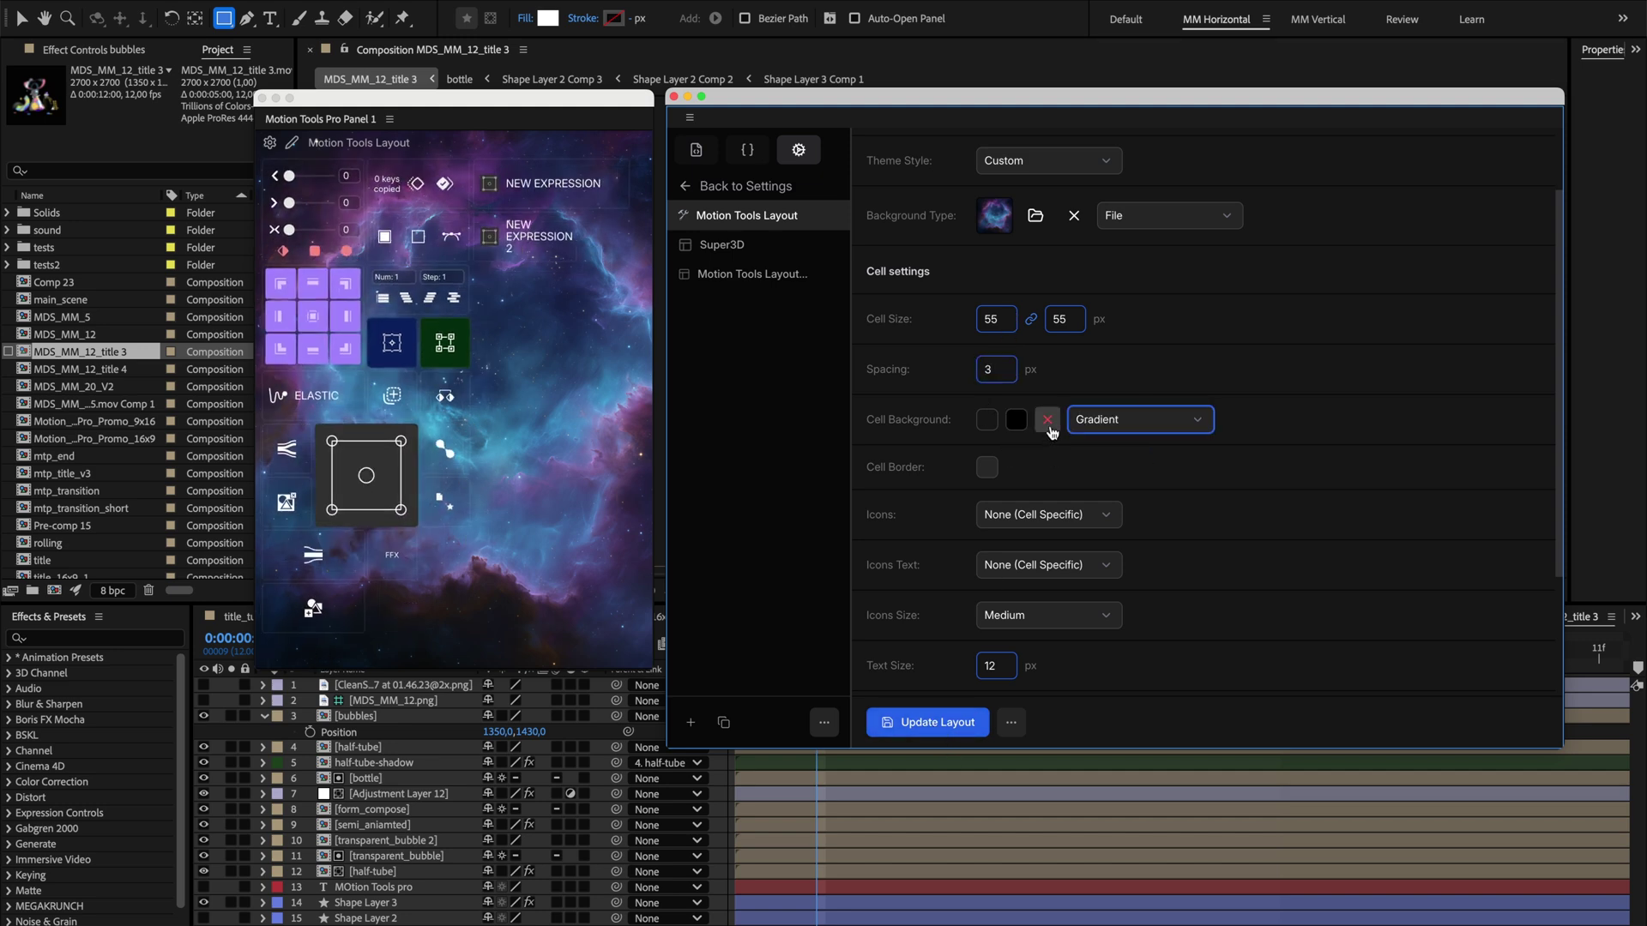
left_click(1141, 419)
left_click(1098, 440)
left_click(987, 419)
left_click(1148, 520)
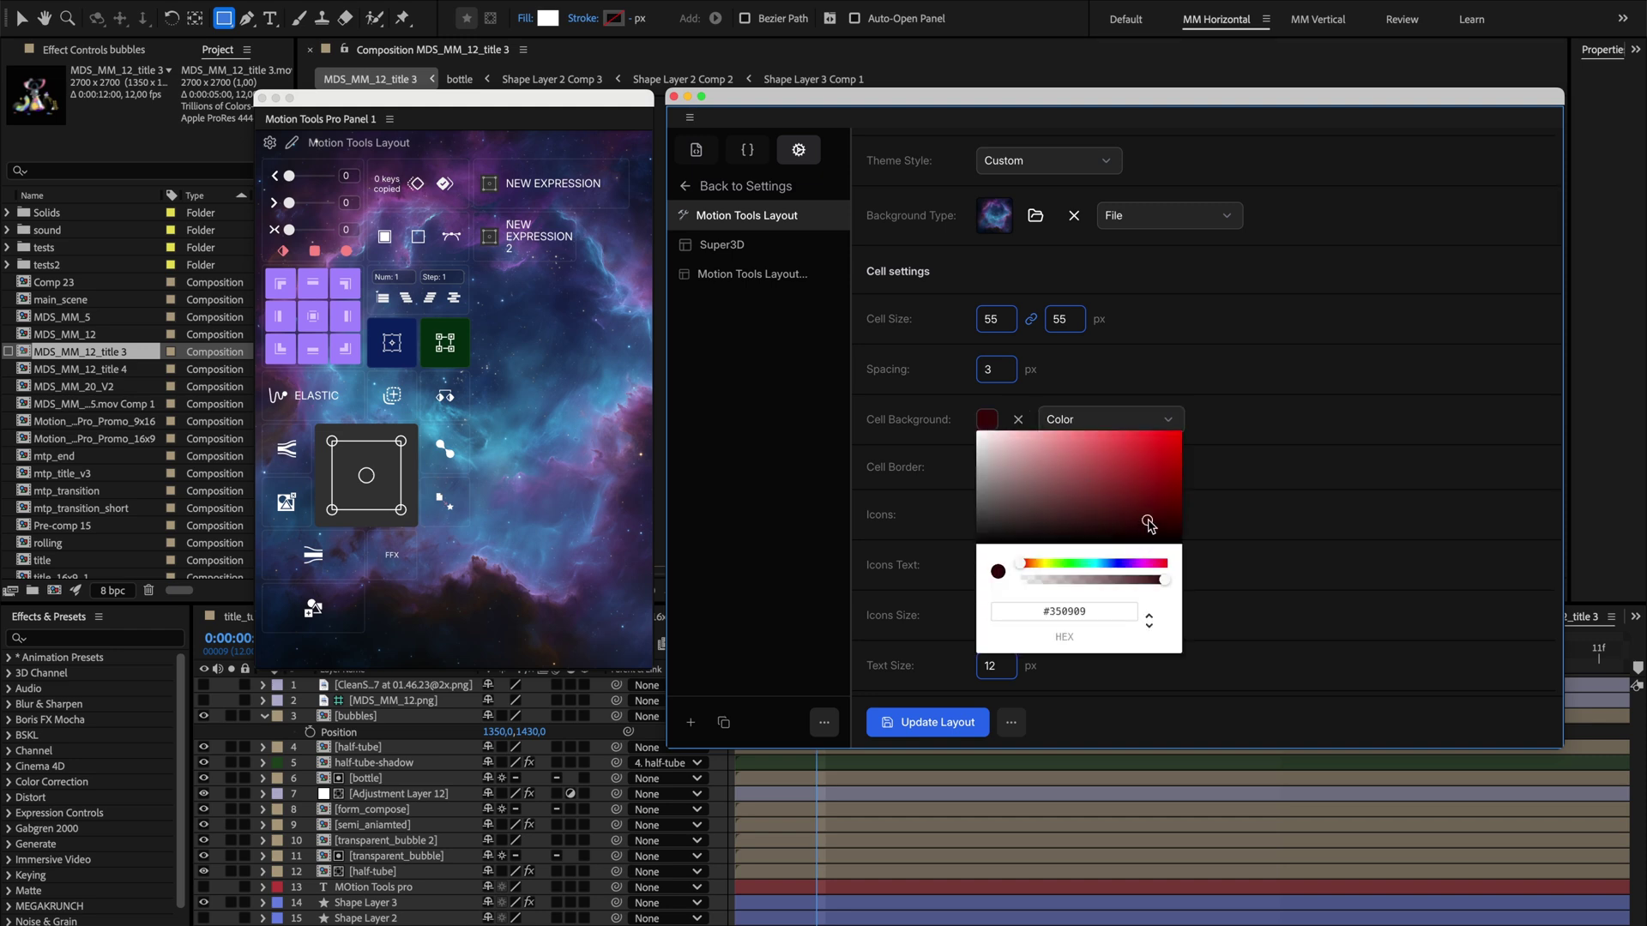
left_click(1300, 537)
left_click(918, 722)
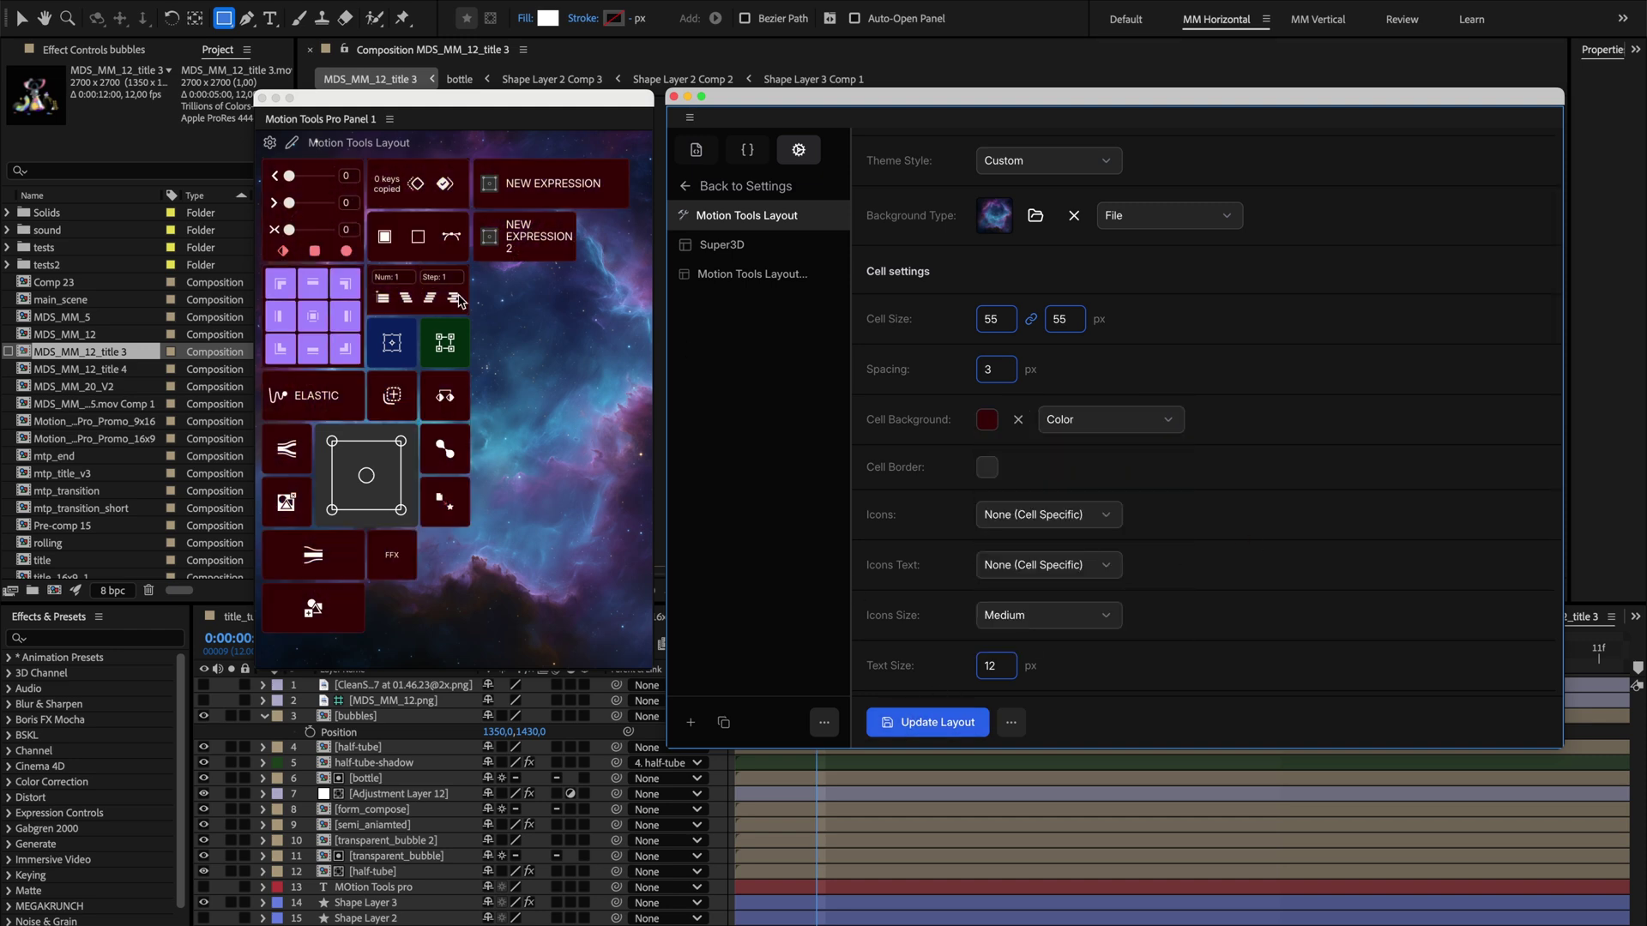
- Lower the cell background colour's alpha to make it about half transparent
left_click(994, 419)
left_click_drag(1161, 580, 1093, 581)
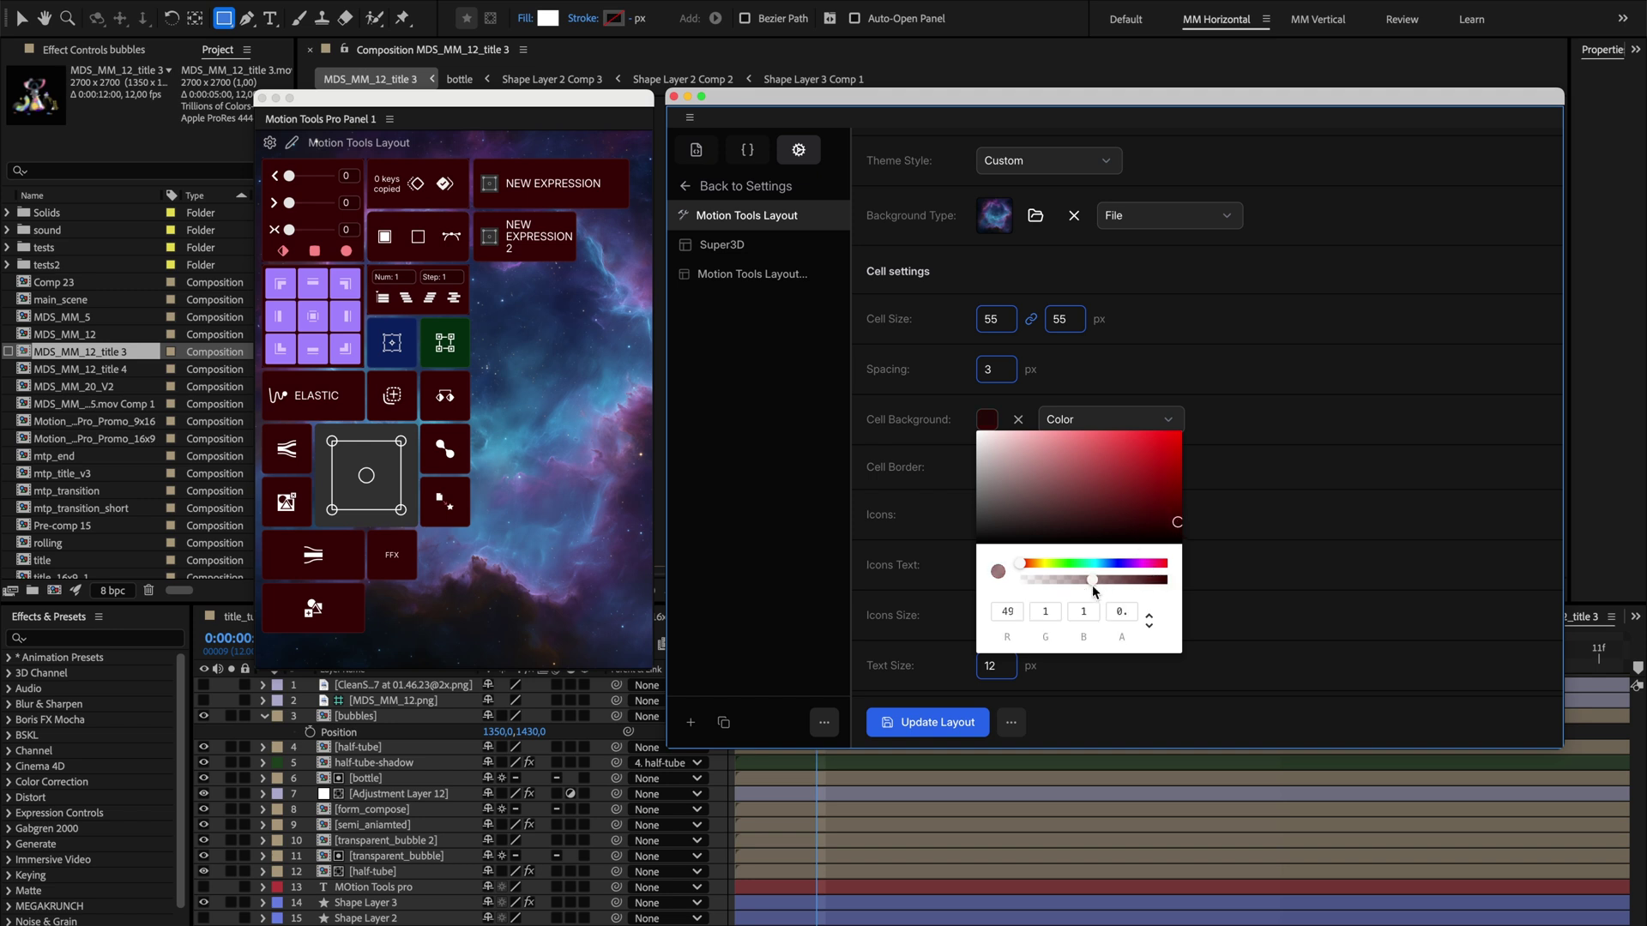
left_click(1105, 673)
left_click(969, 723)
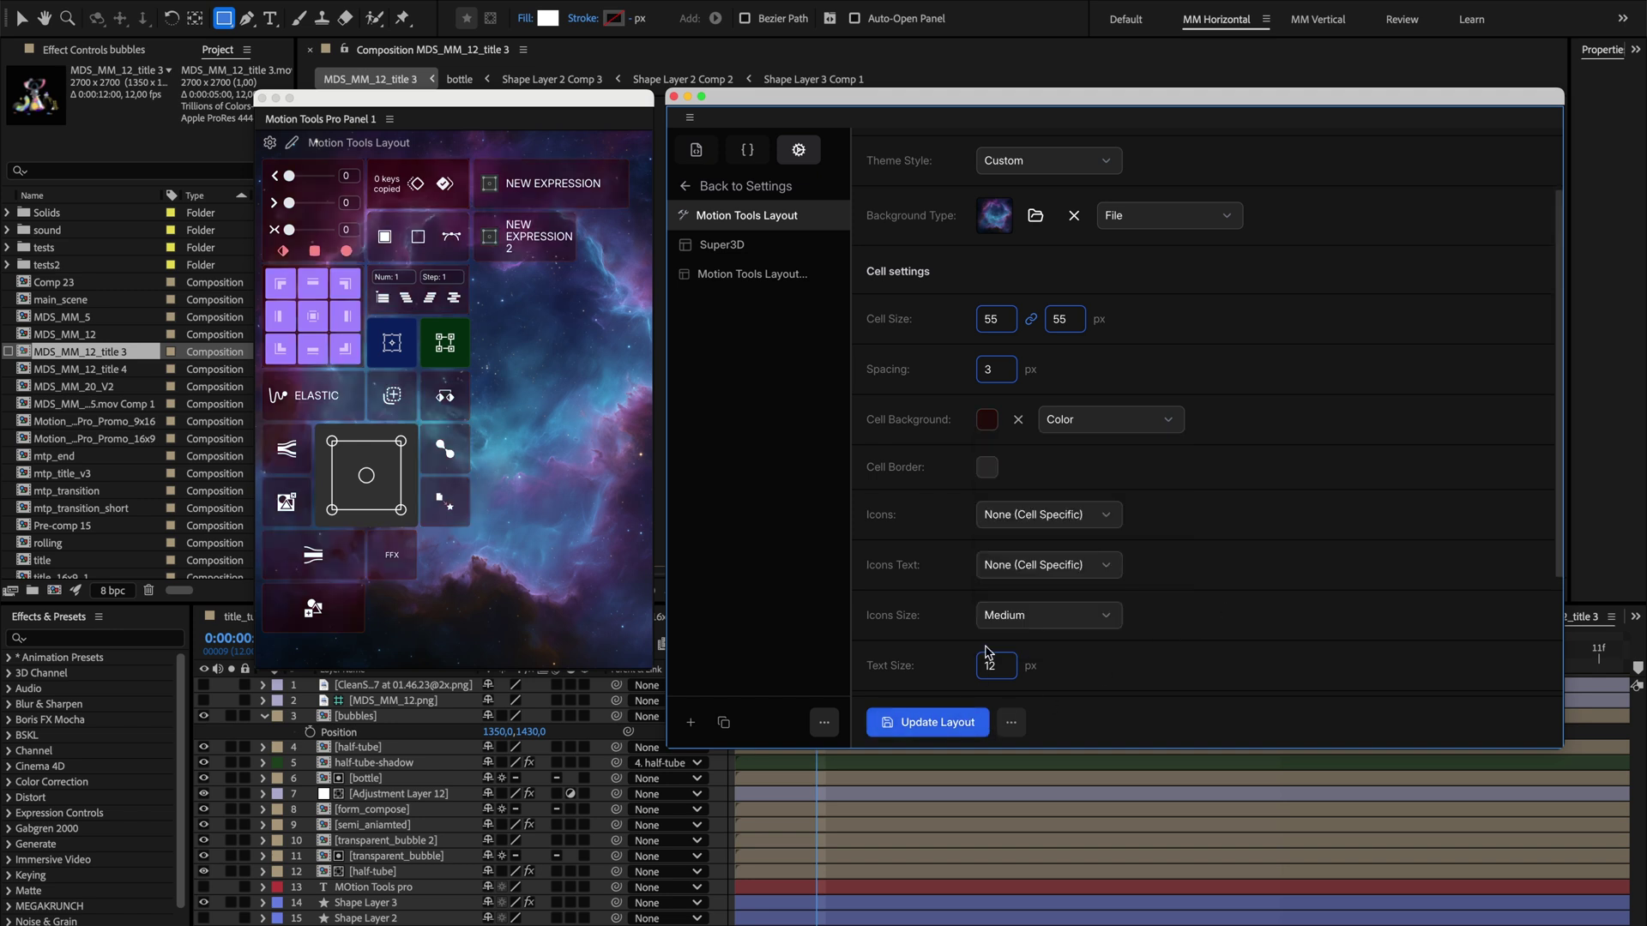
- Set the cell border colour to grey after trying dark red
left_click(988, 468)
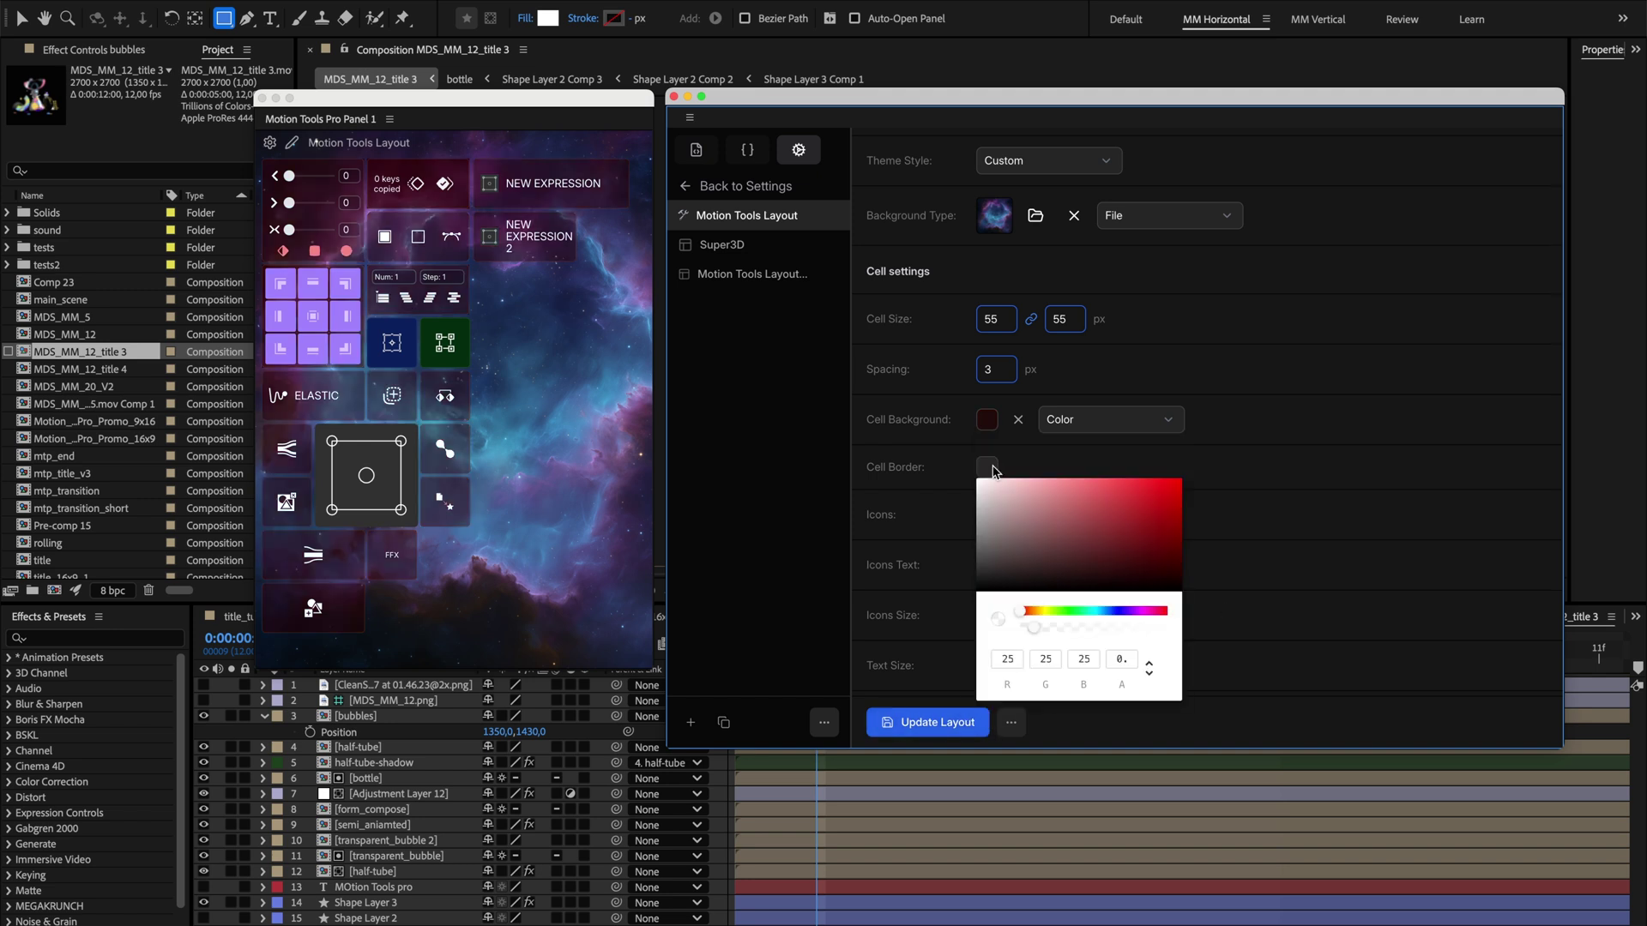
left_click(1160, 506)
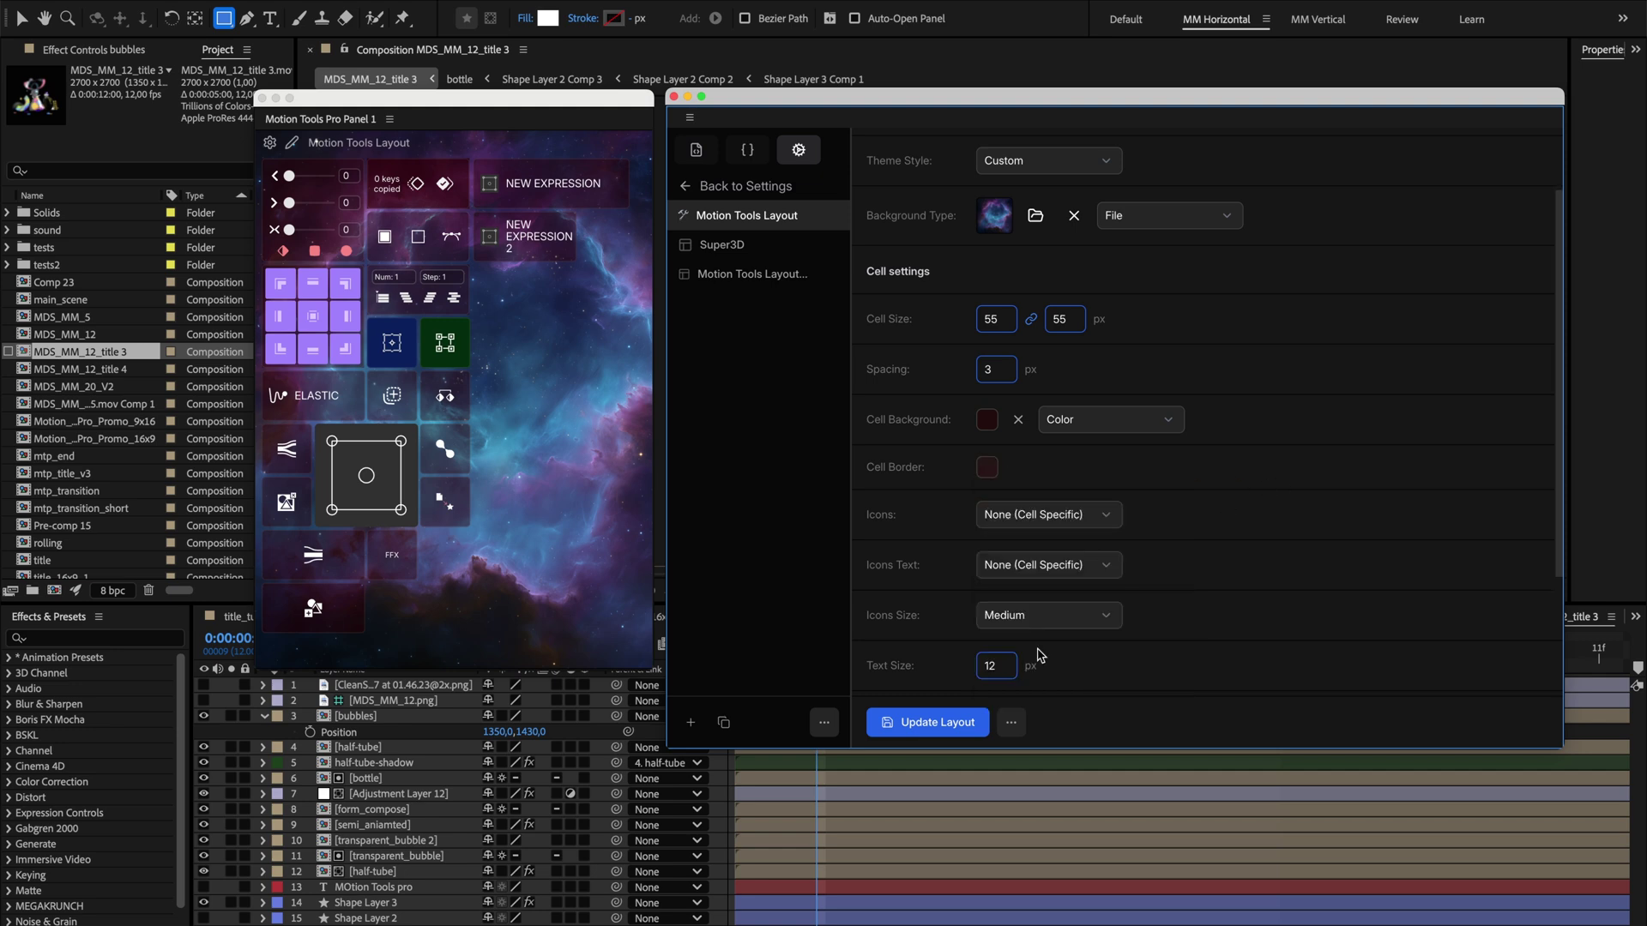
left_click(988, 468)
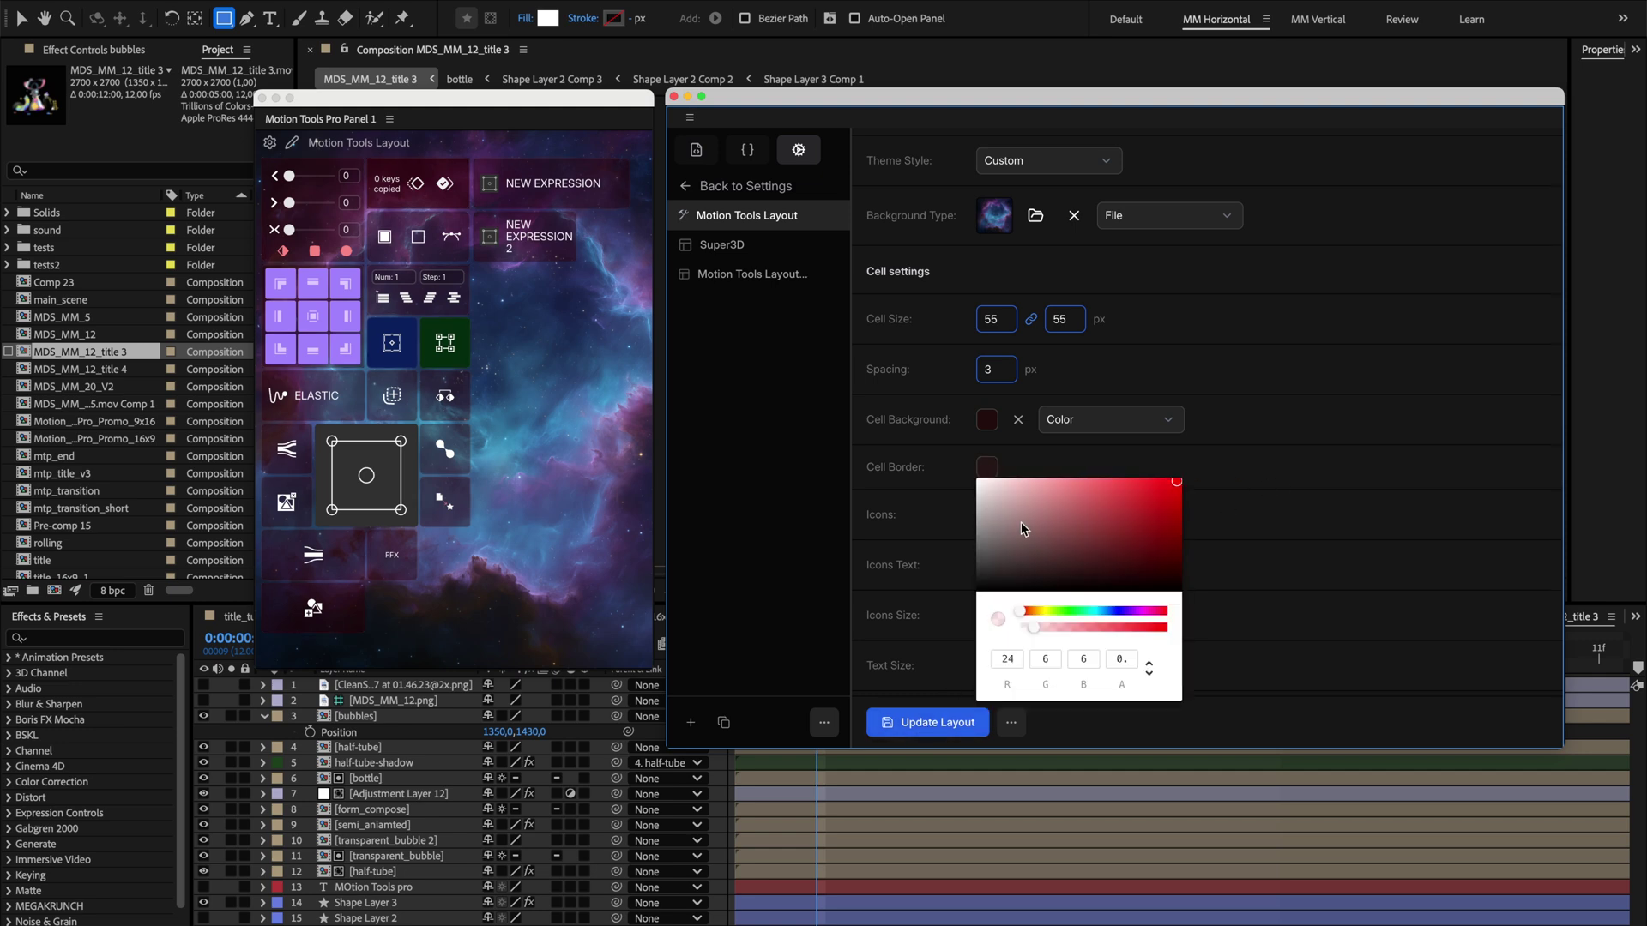
left_click(975, 553)
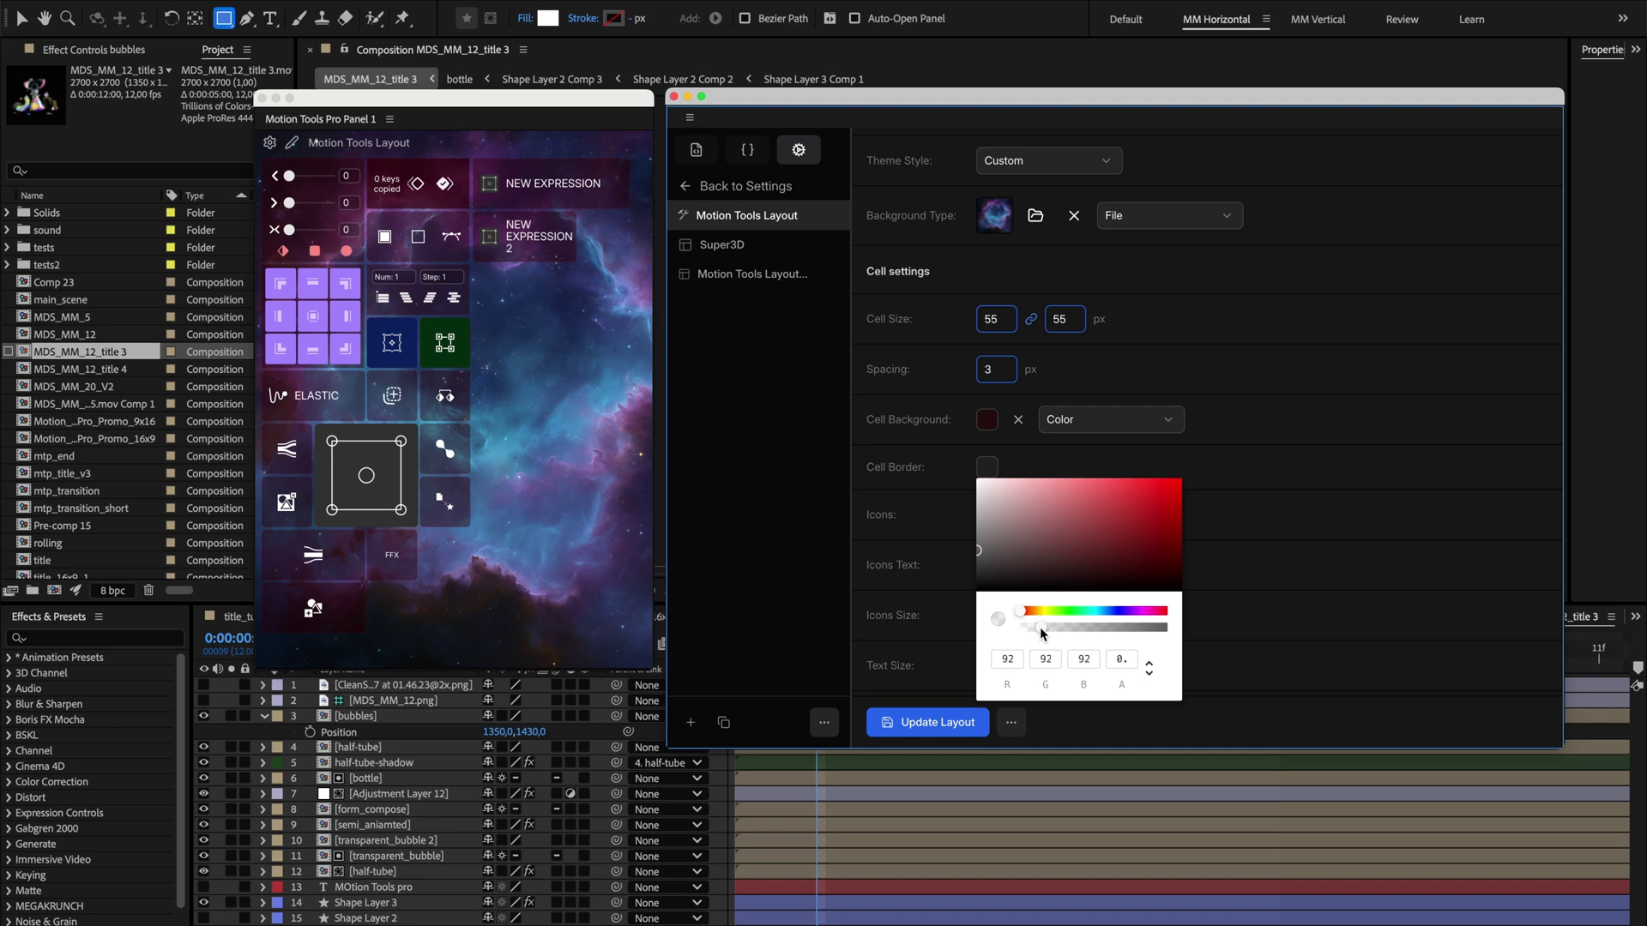
left_click(986, 468)
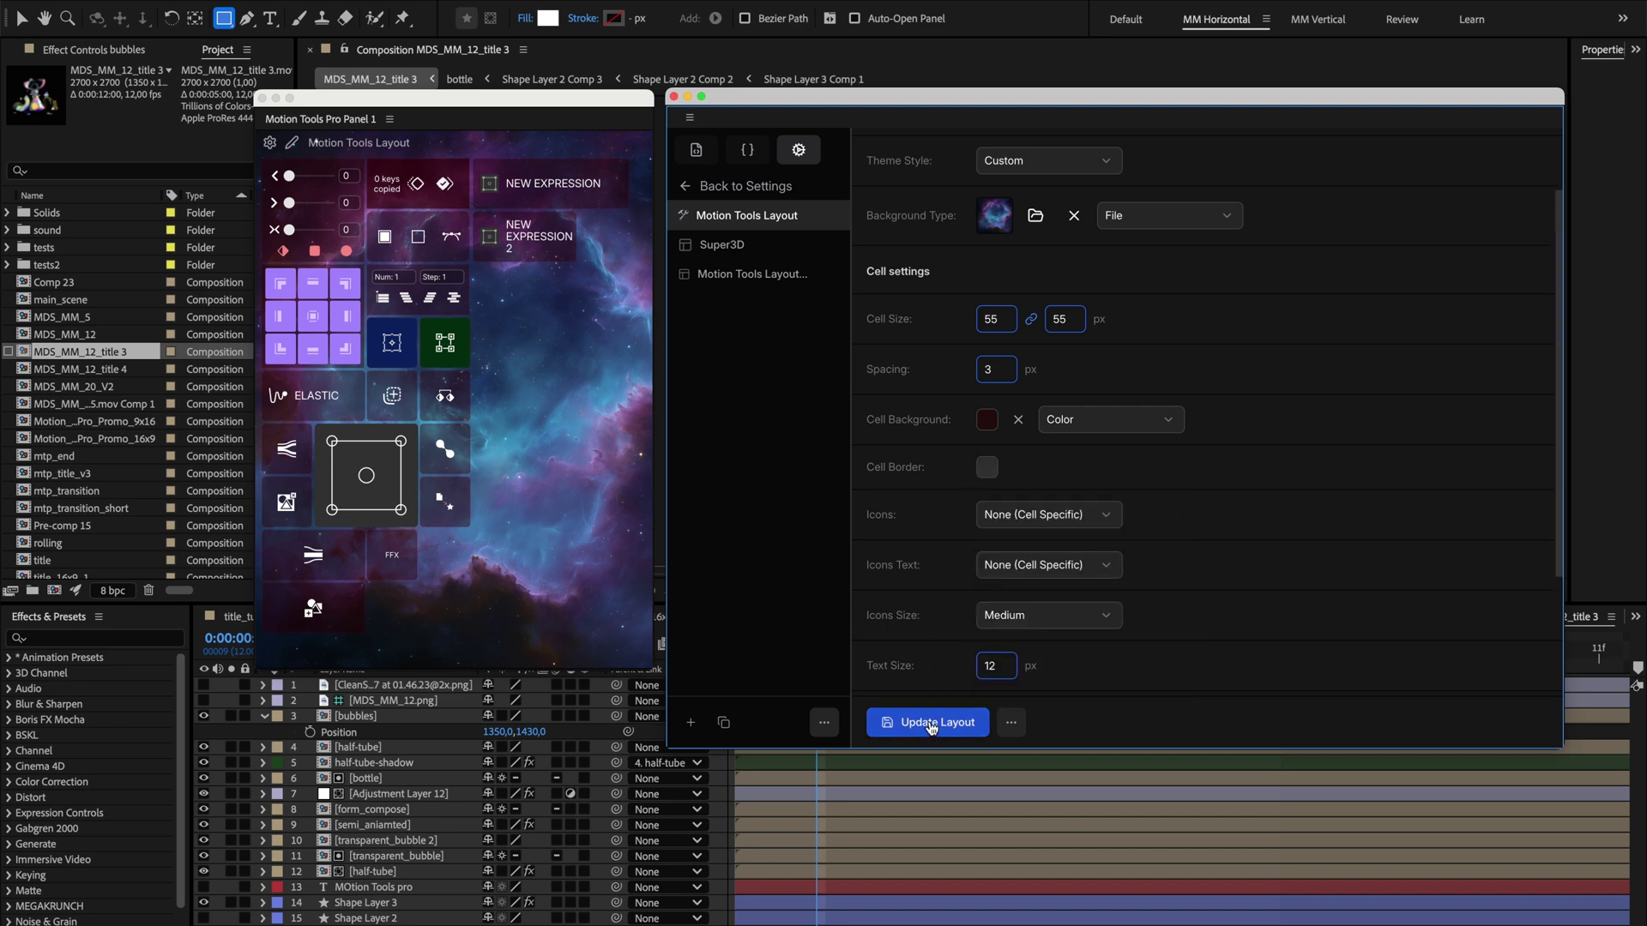
- Set Icons Text to show text labels on every button and update the layout
scroll(1192, 491, "down", 2)
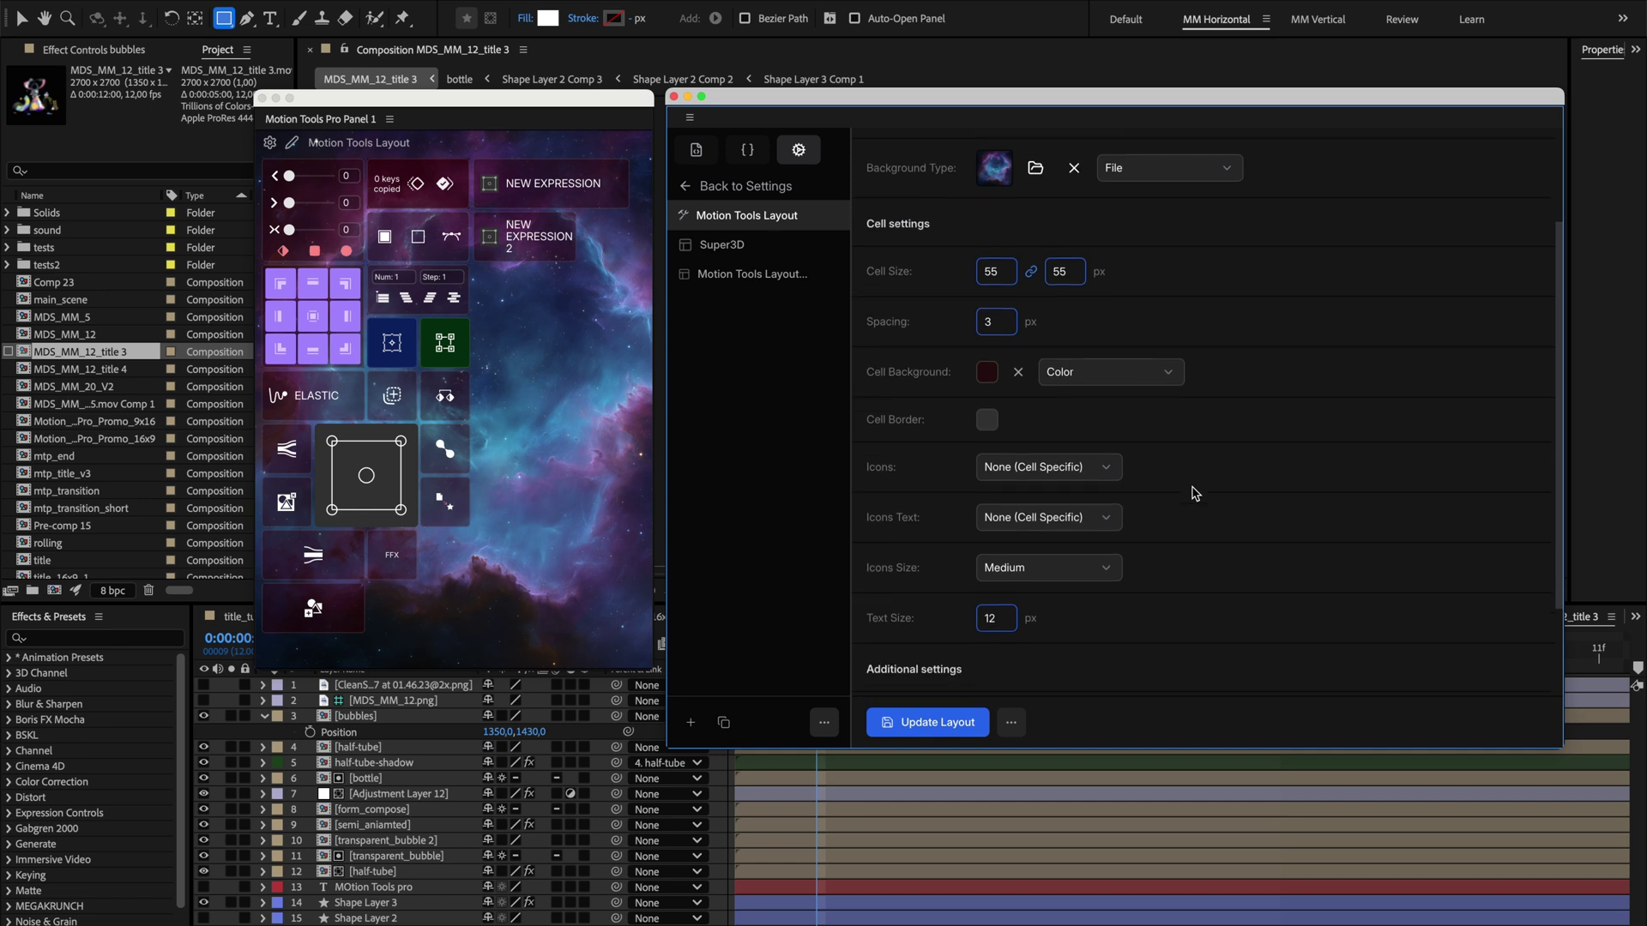
left_click(1108, 456)
left_click(1087, 474)
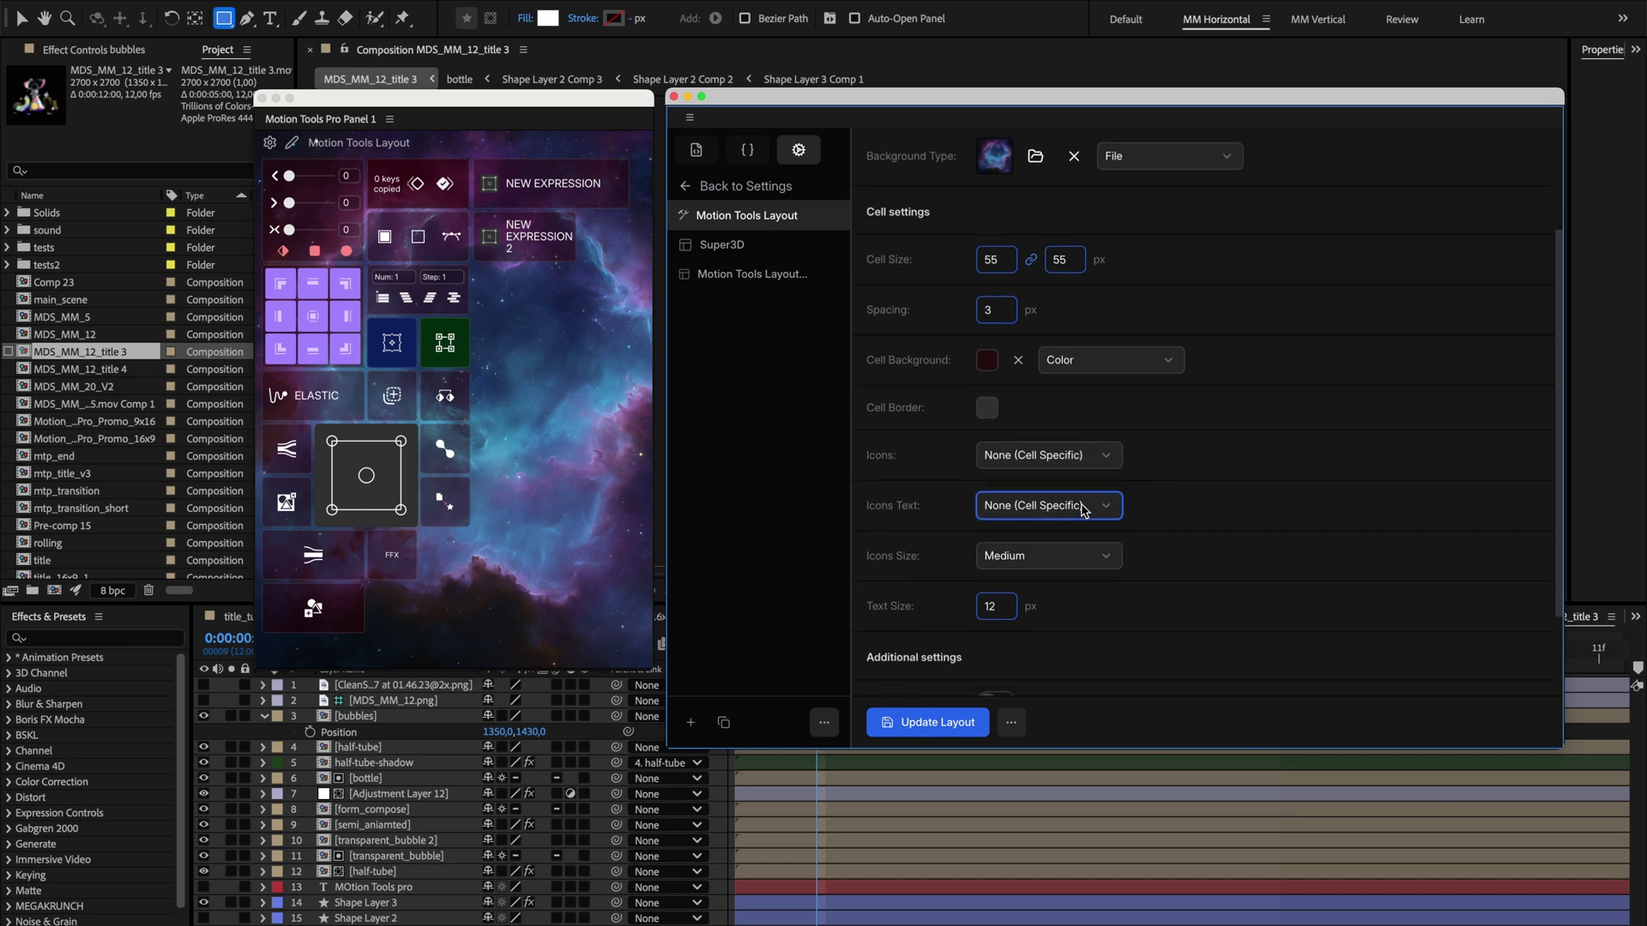
mouse_move(907, 430)
left_mouse_down()
mouse_move(858, 444)
mouse_move(860, 530)
left_mouse_up()
left_click(1025, 506)
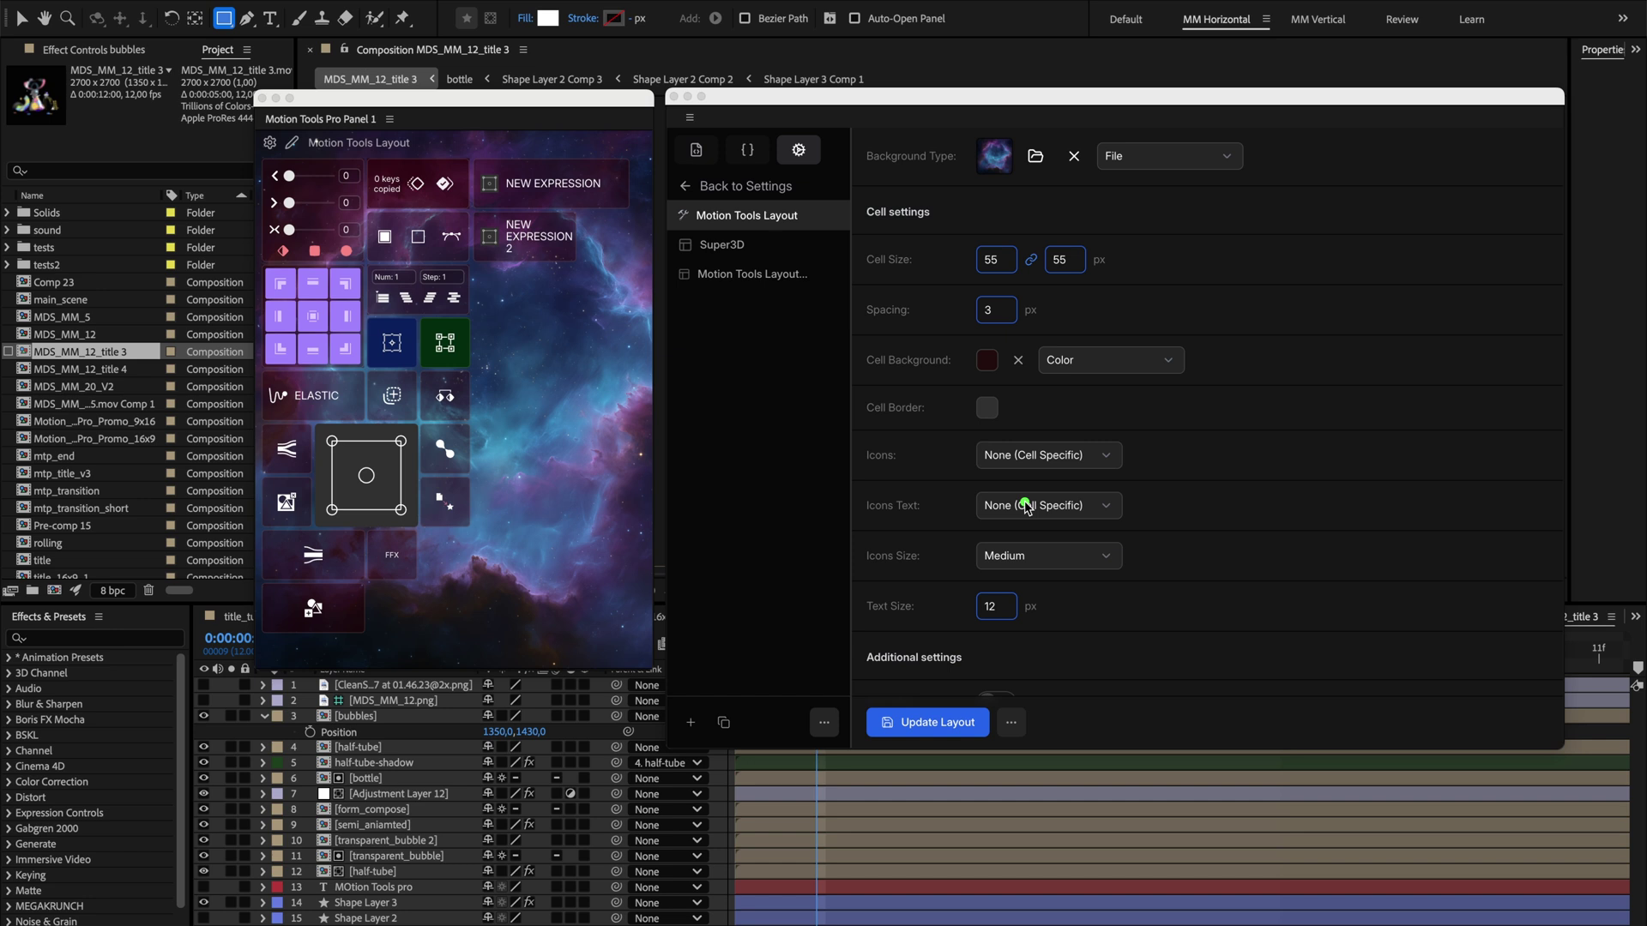
left_click(1026, 506)
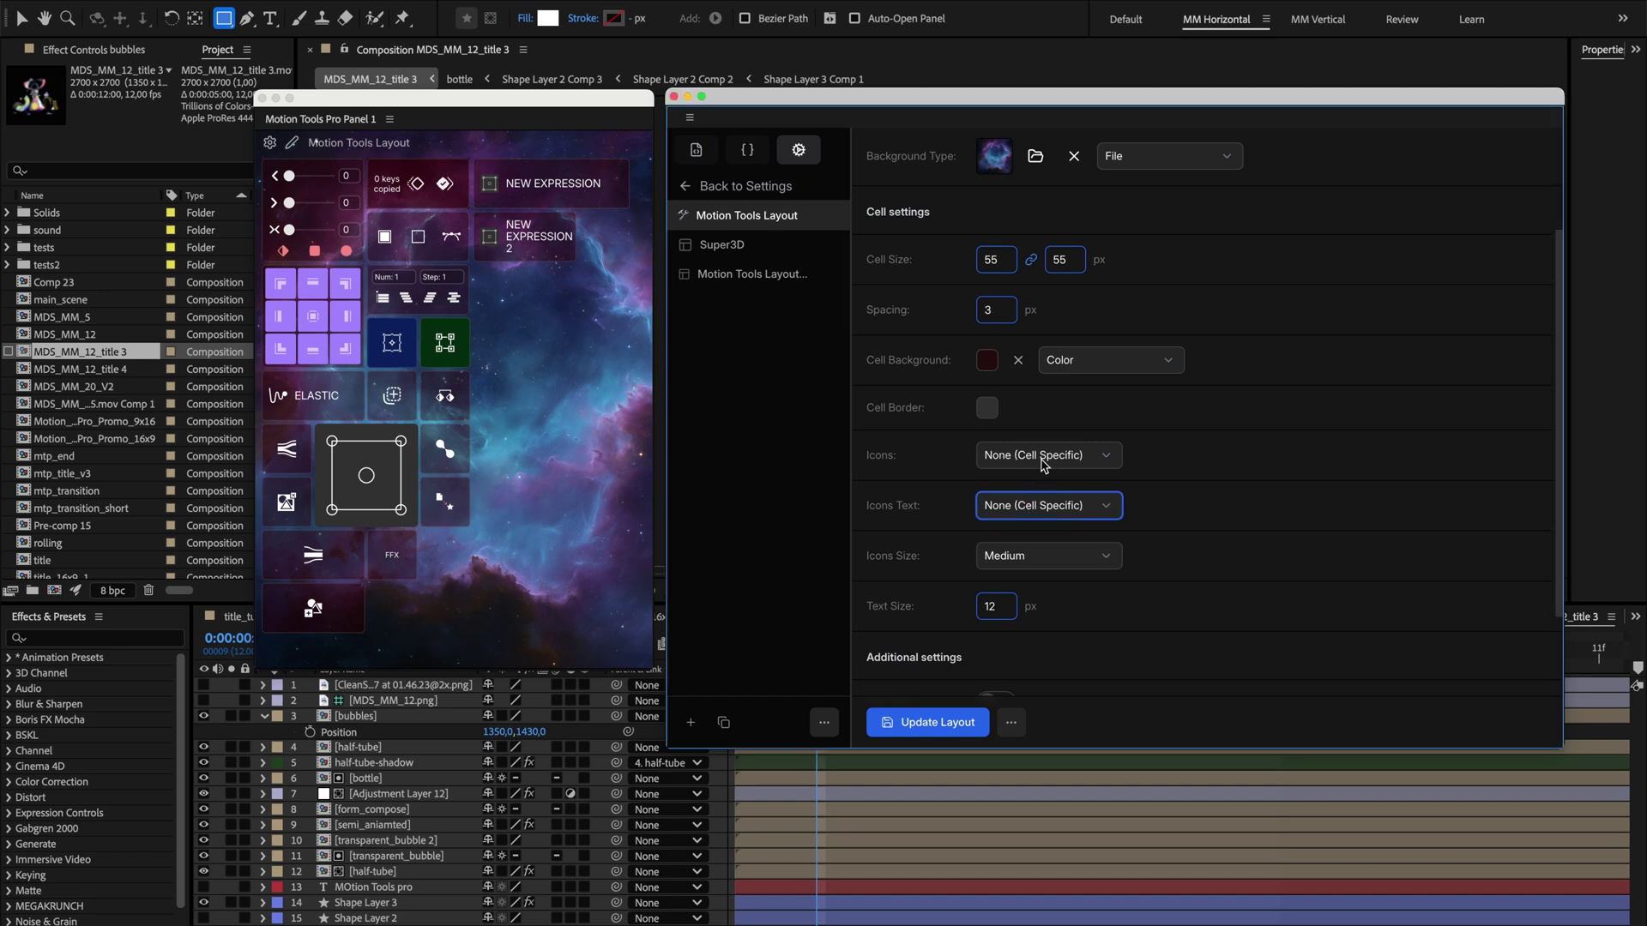
left_click(1042, 510)
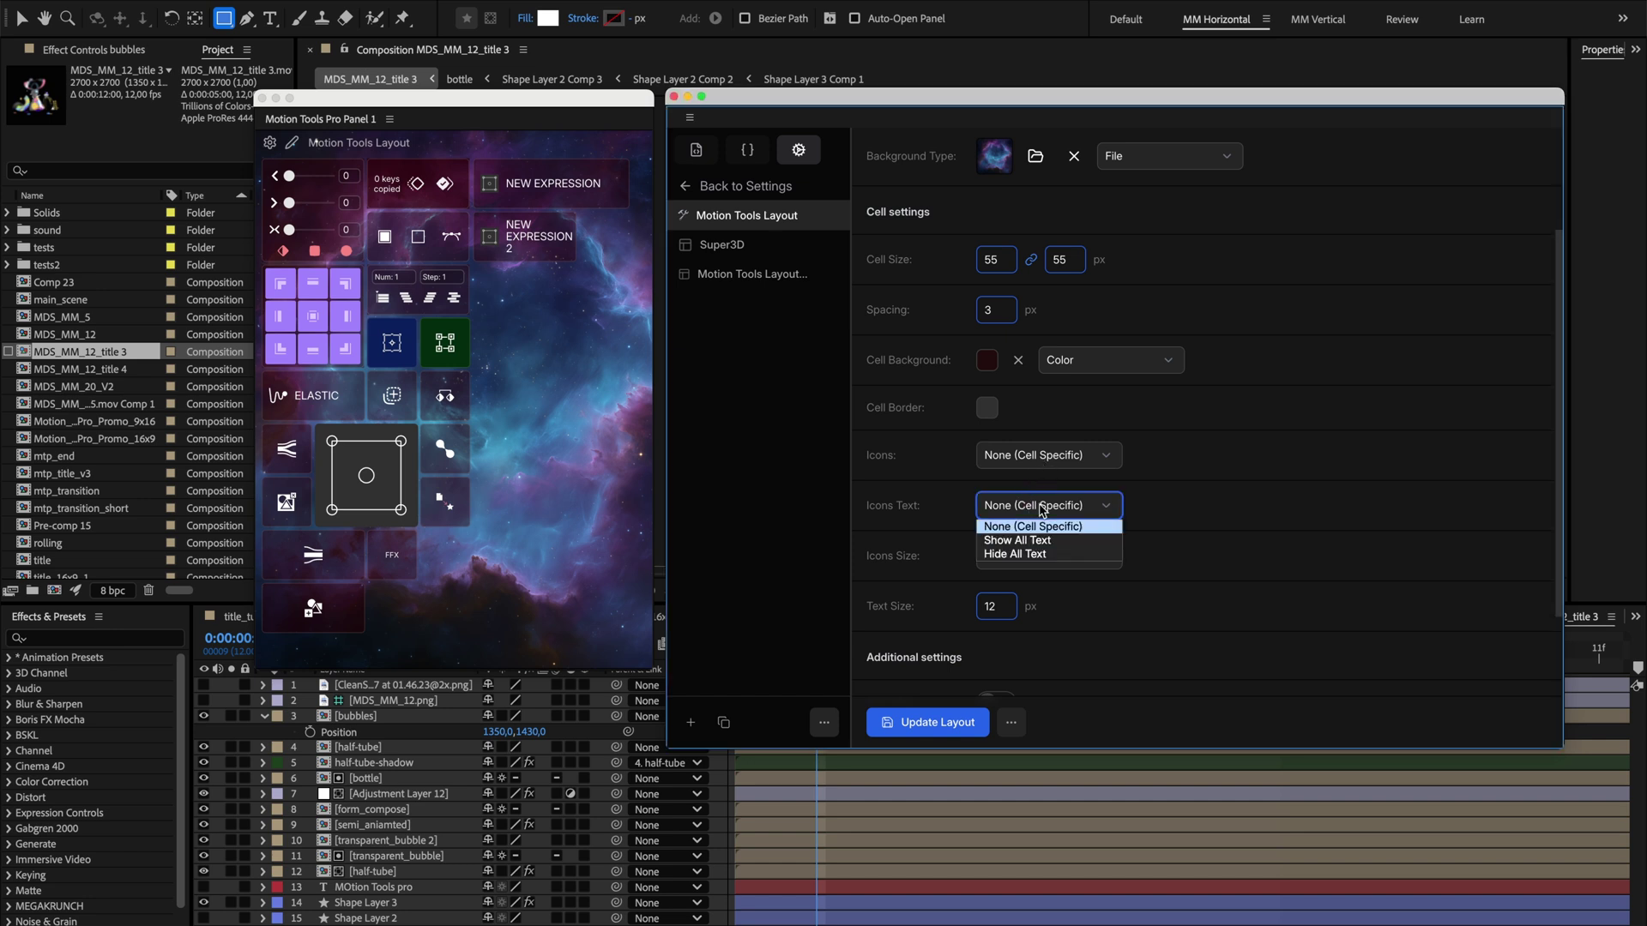
left_click(1038, 542)
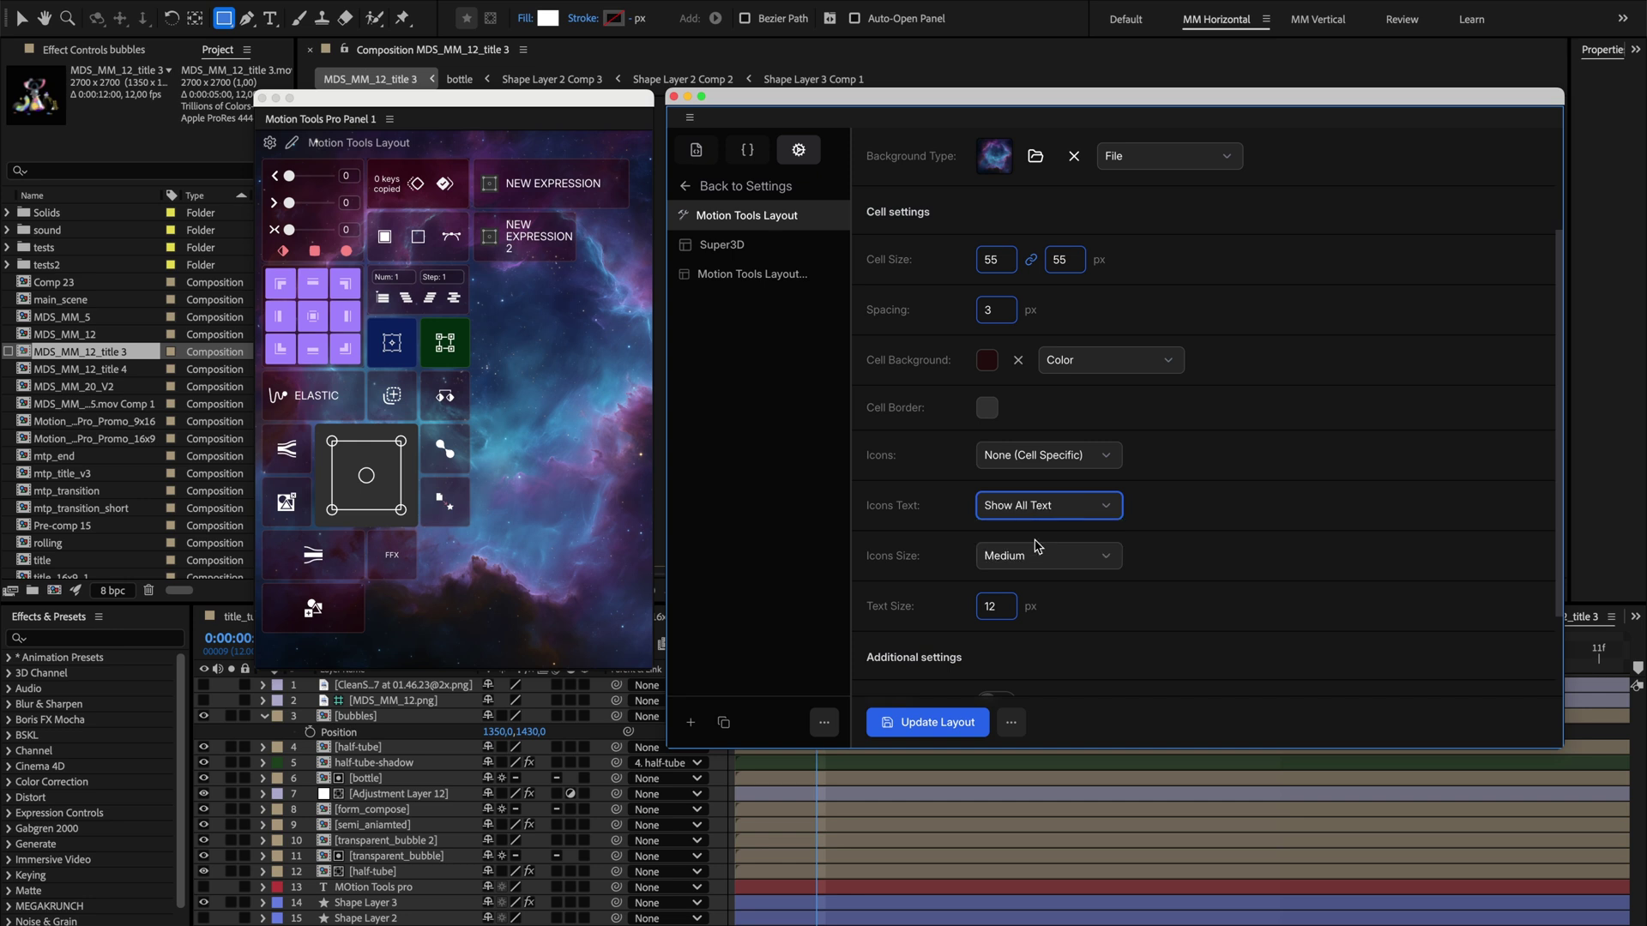
left_click(1071, 515)
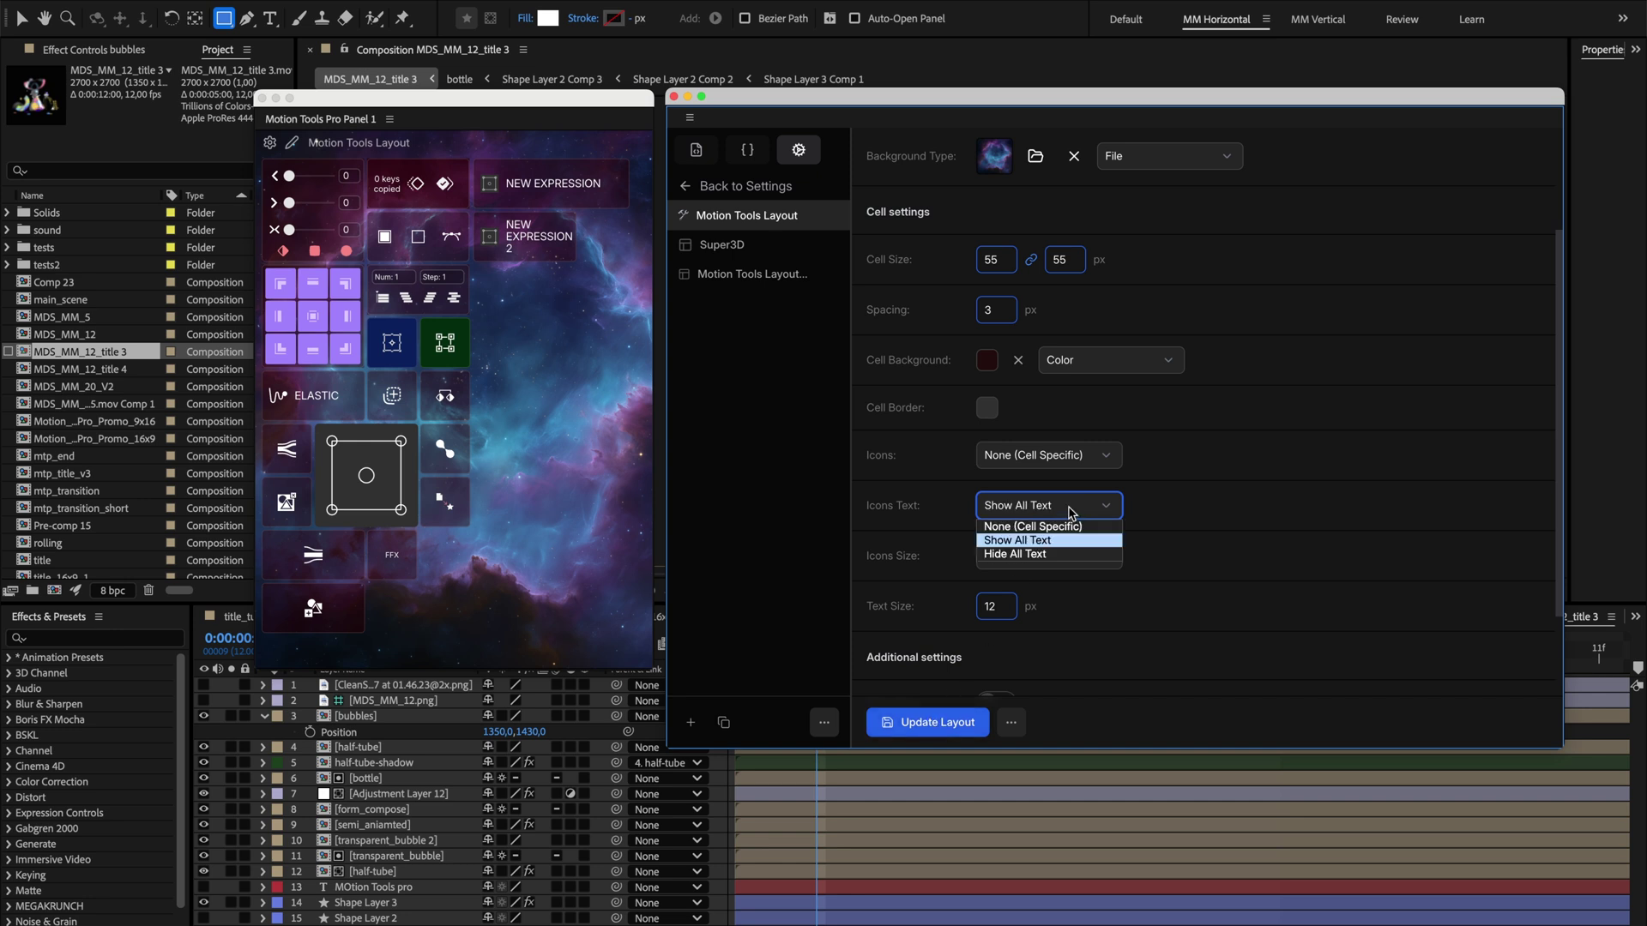
left_click(1069, 513)
left_click(936, 725)
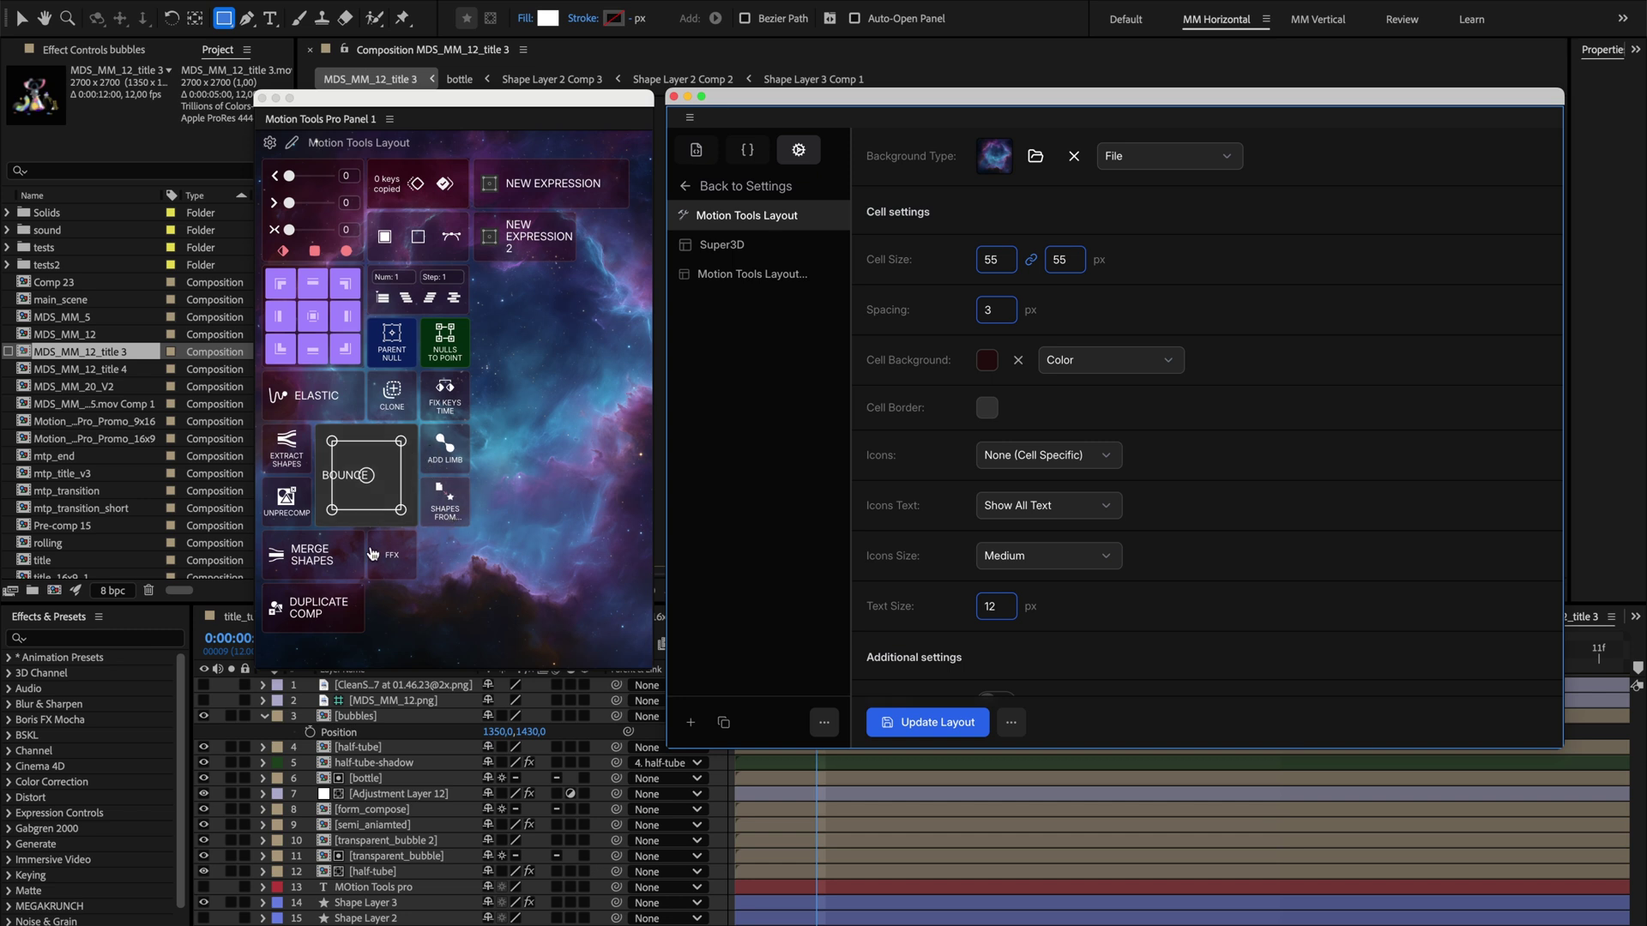
- Try hiding icons on all buttons, then icon-only buttons with text hidden
left_click(1079, 463)
left_click(1042, 507)
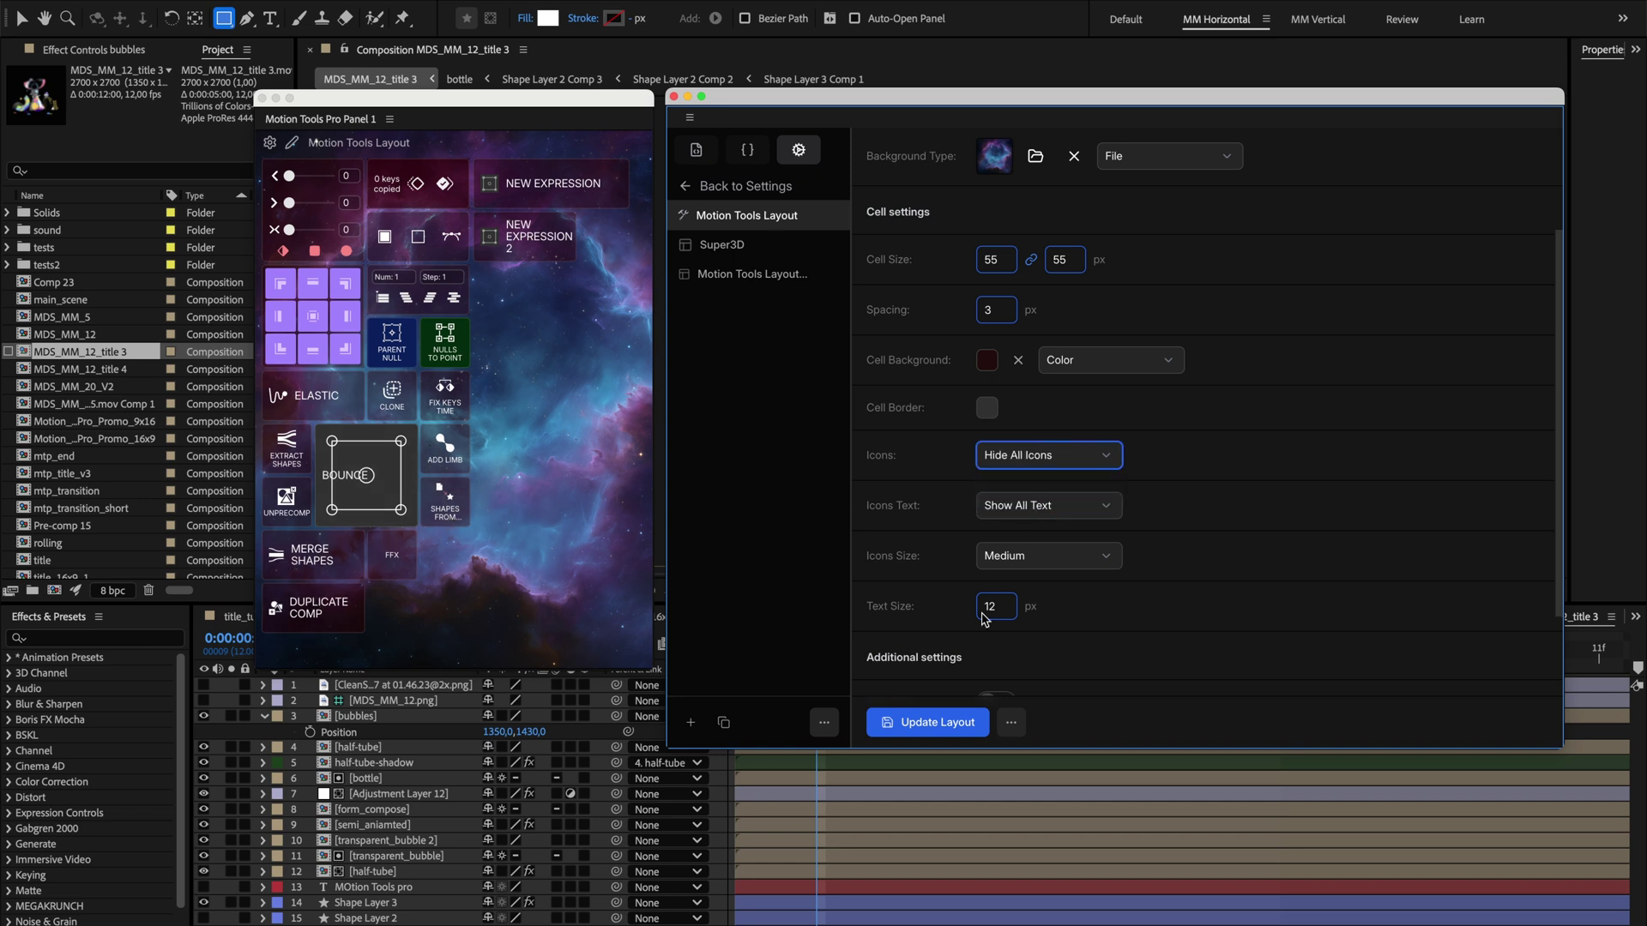
left_click(940, 722)
left_click(1040, 510)
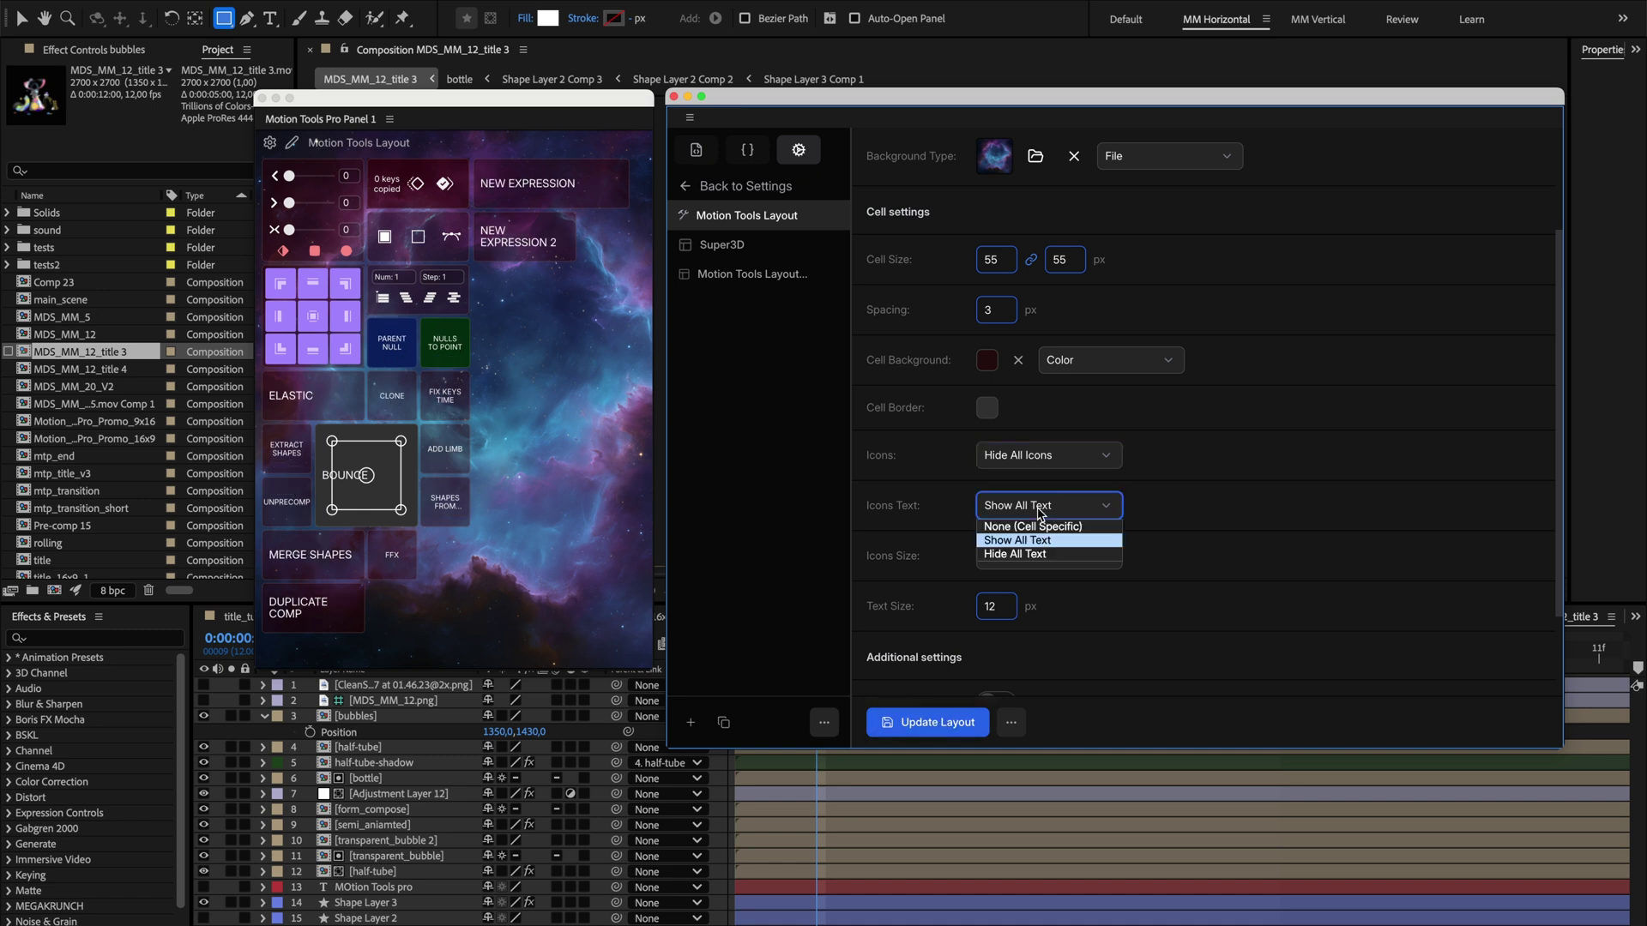
left_click(1015, 554)
left_click(1036, 454)
left_click(1017, 489)
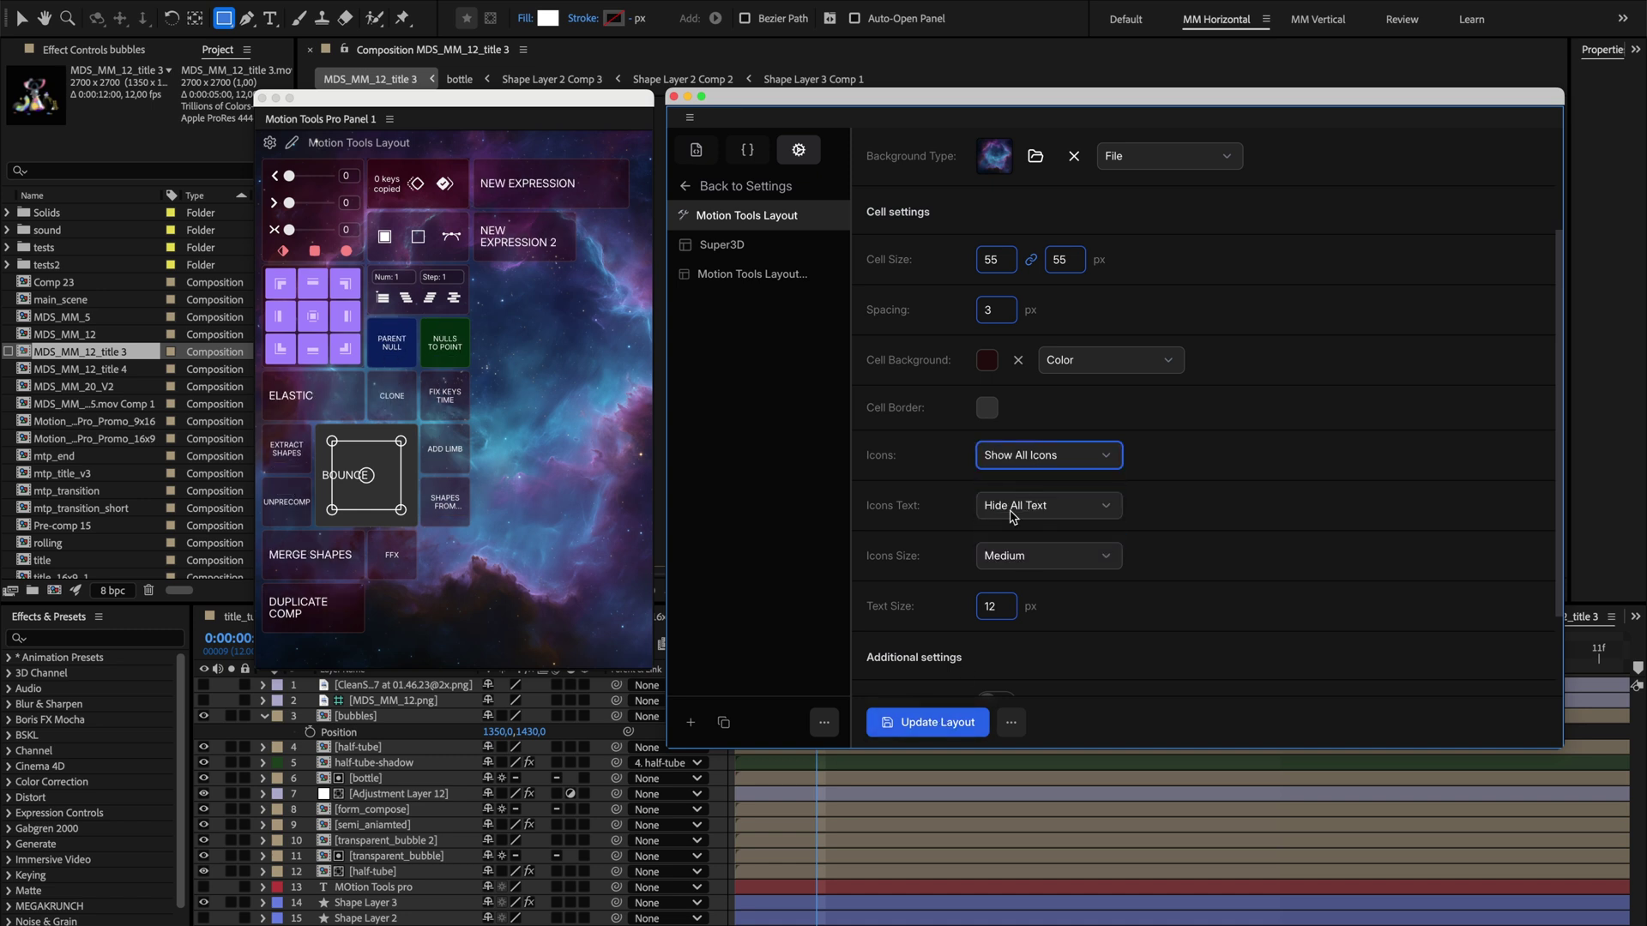
left_click(944, 723)
- Switch Icons and Icons Text to None (Cell Specific) and update the layout
left_click(1052, 507)
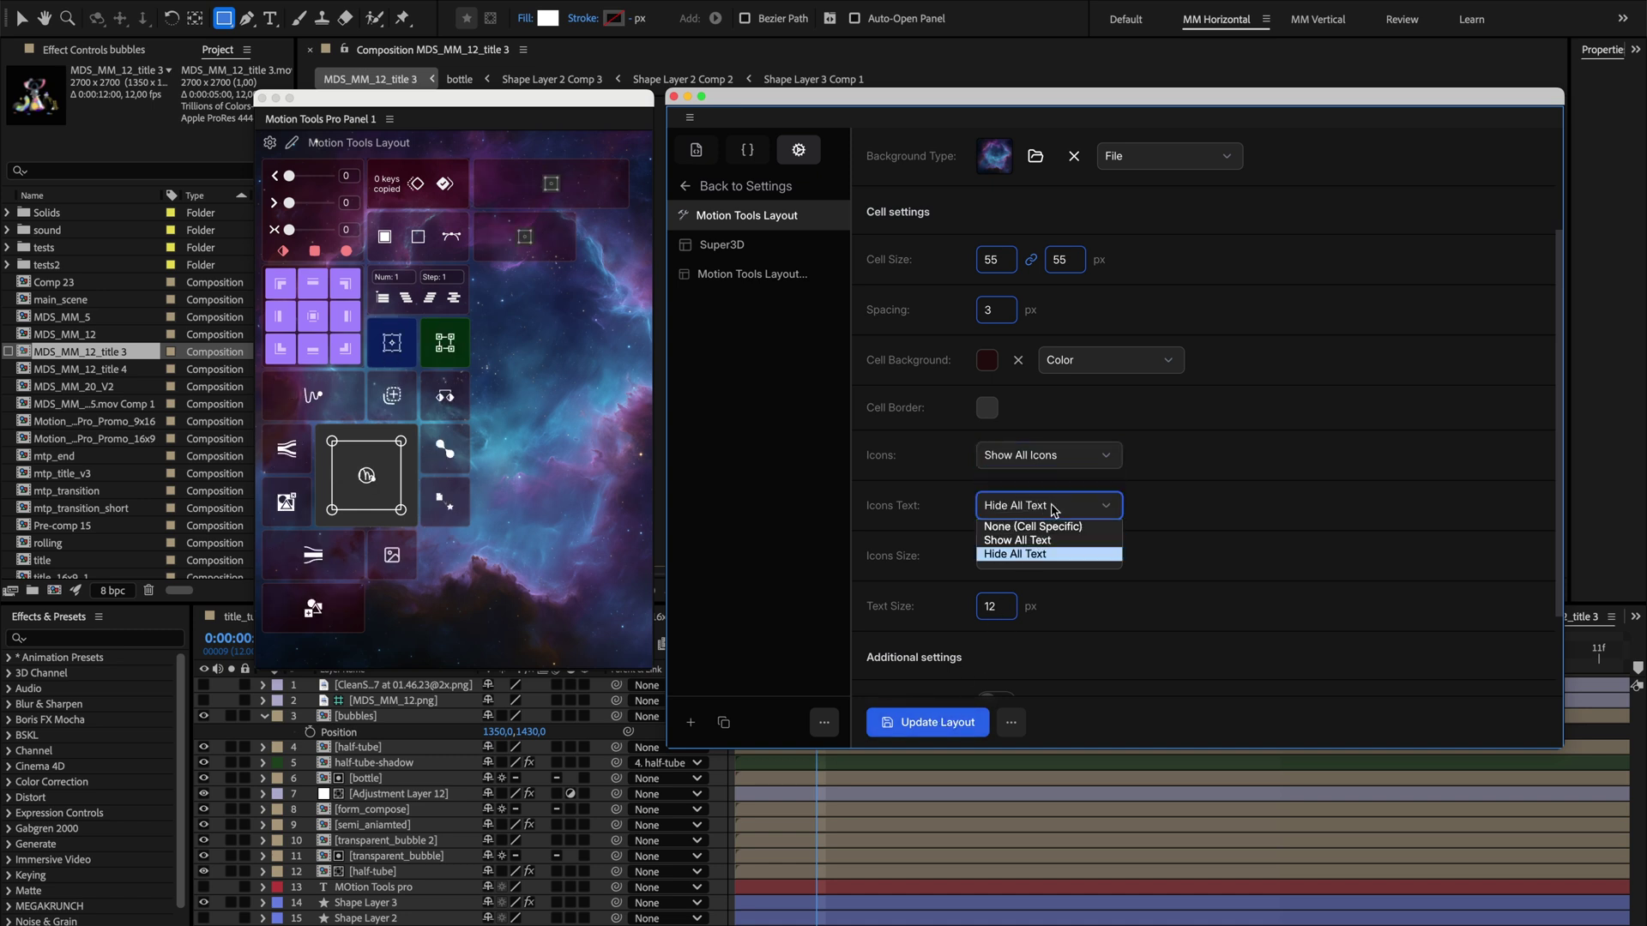
left_click(1034, 525)
left_click(1046, 455)
left_click(1045, 478)
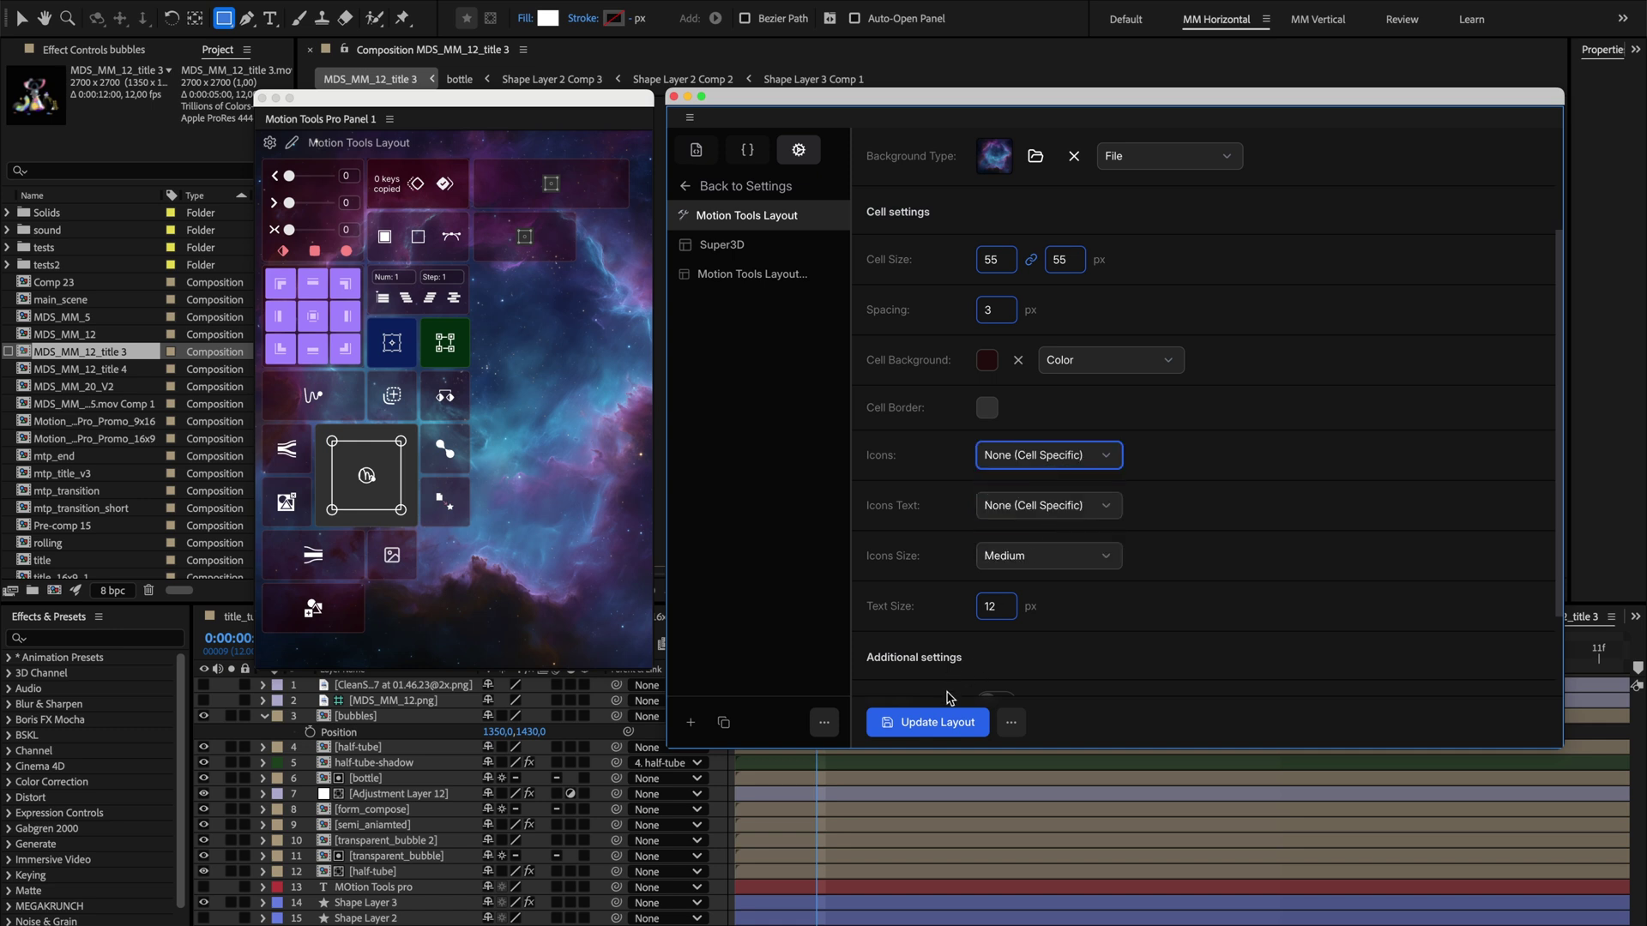
left_click(943, 719)
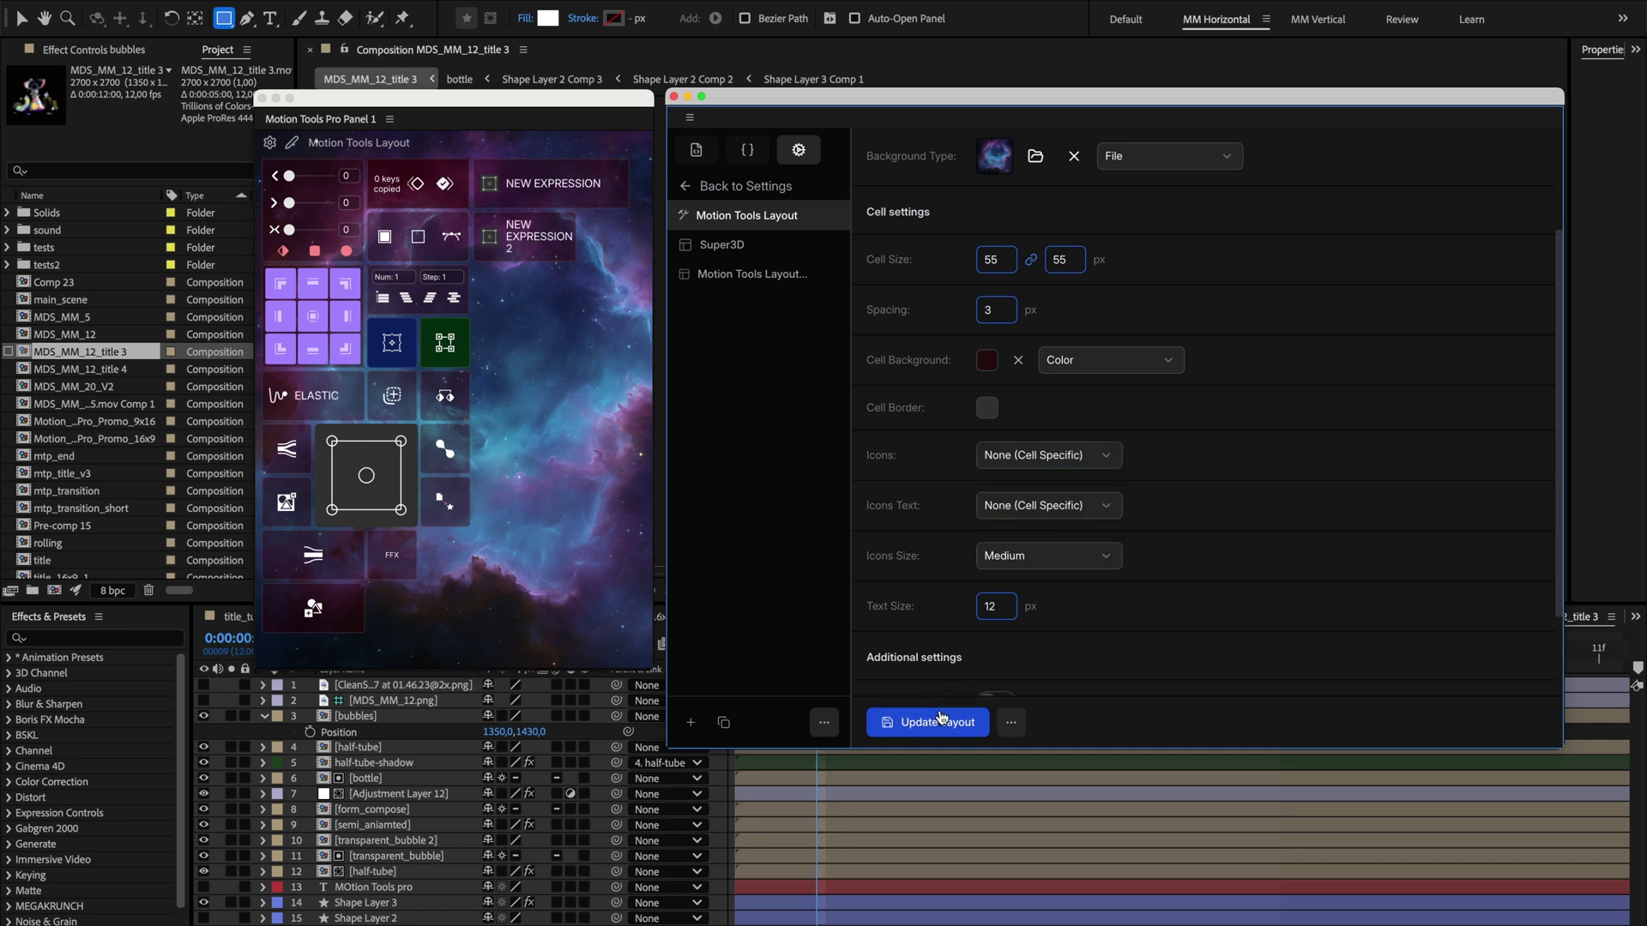
- Try text-only buttons with icons hidden and text labels shown
left_click(1032, 461)
left_click(1017, 504)
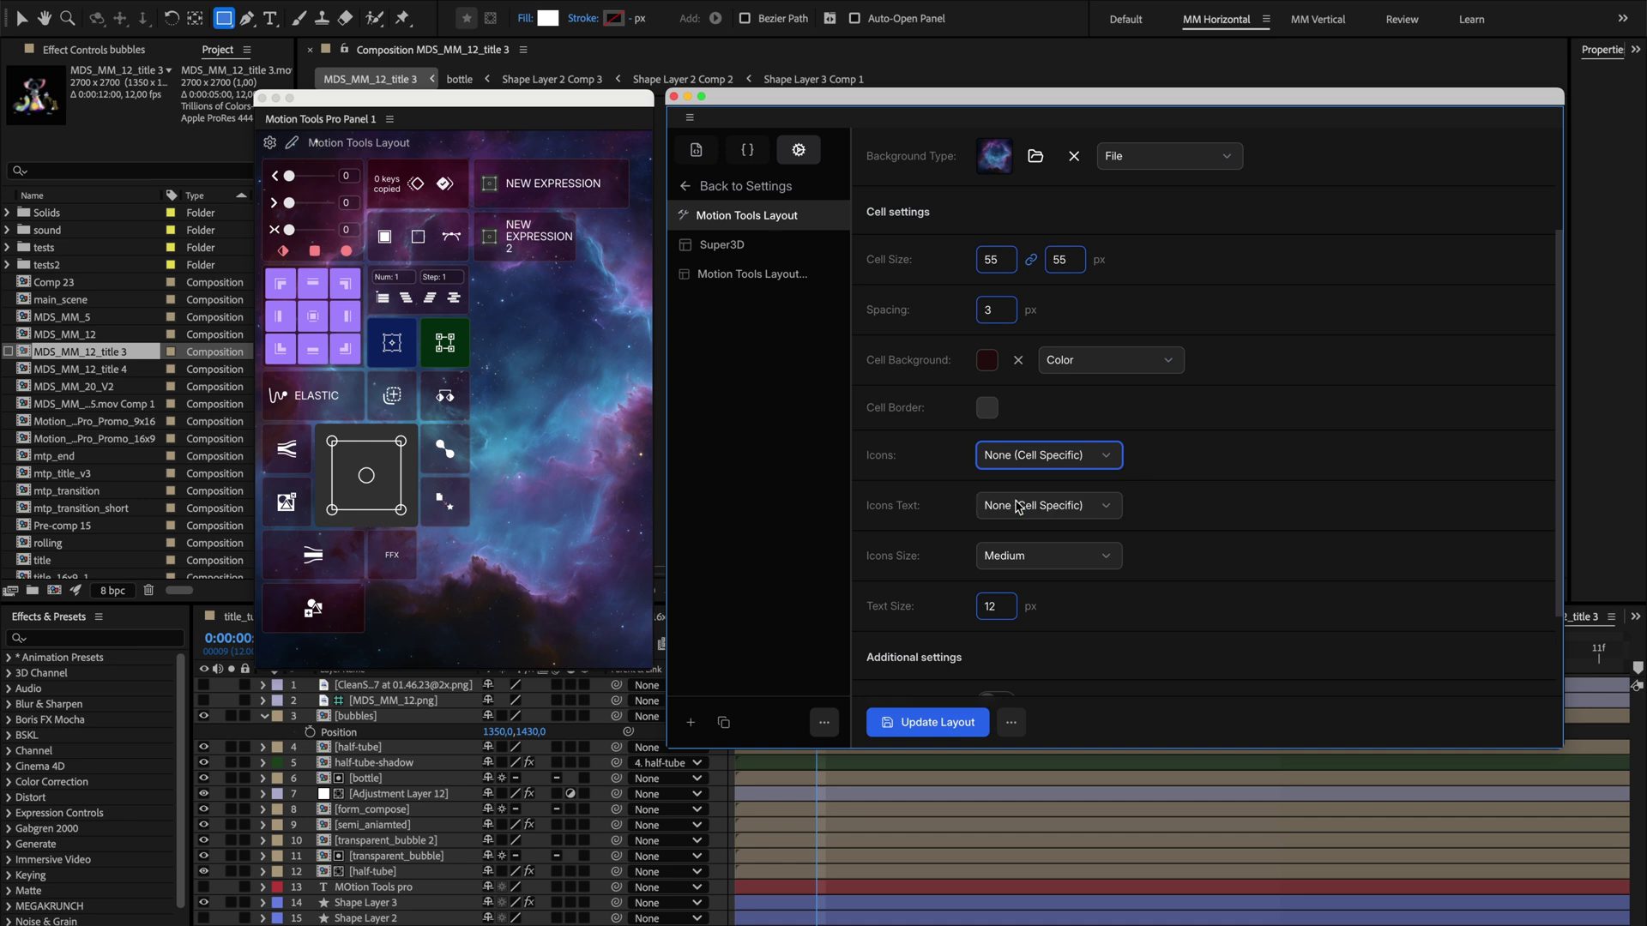
left_click(1046, 505)
left_click(1021, 539)
left_click(941, 718)
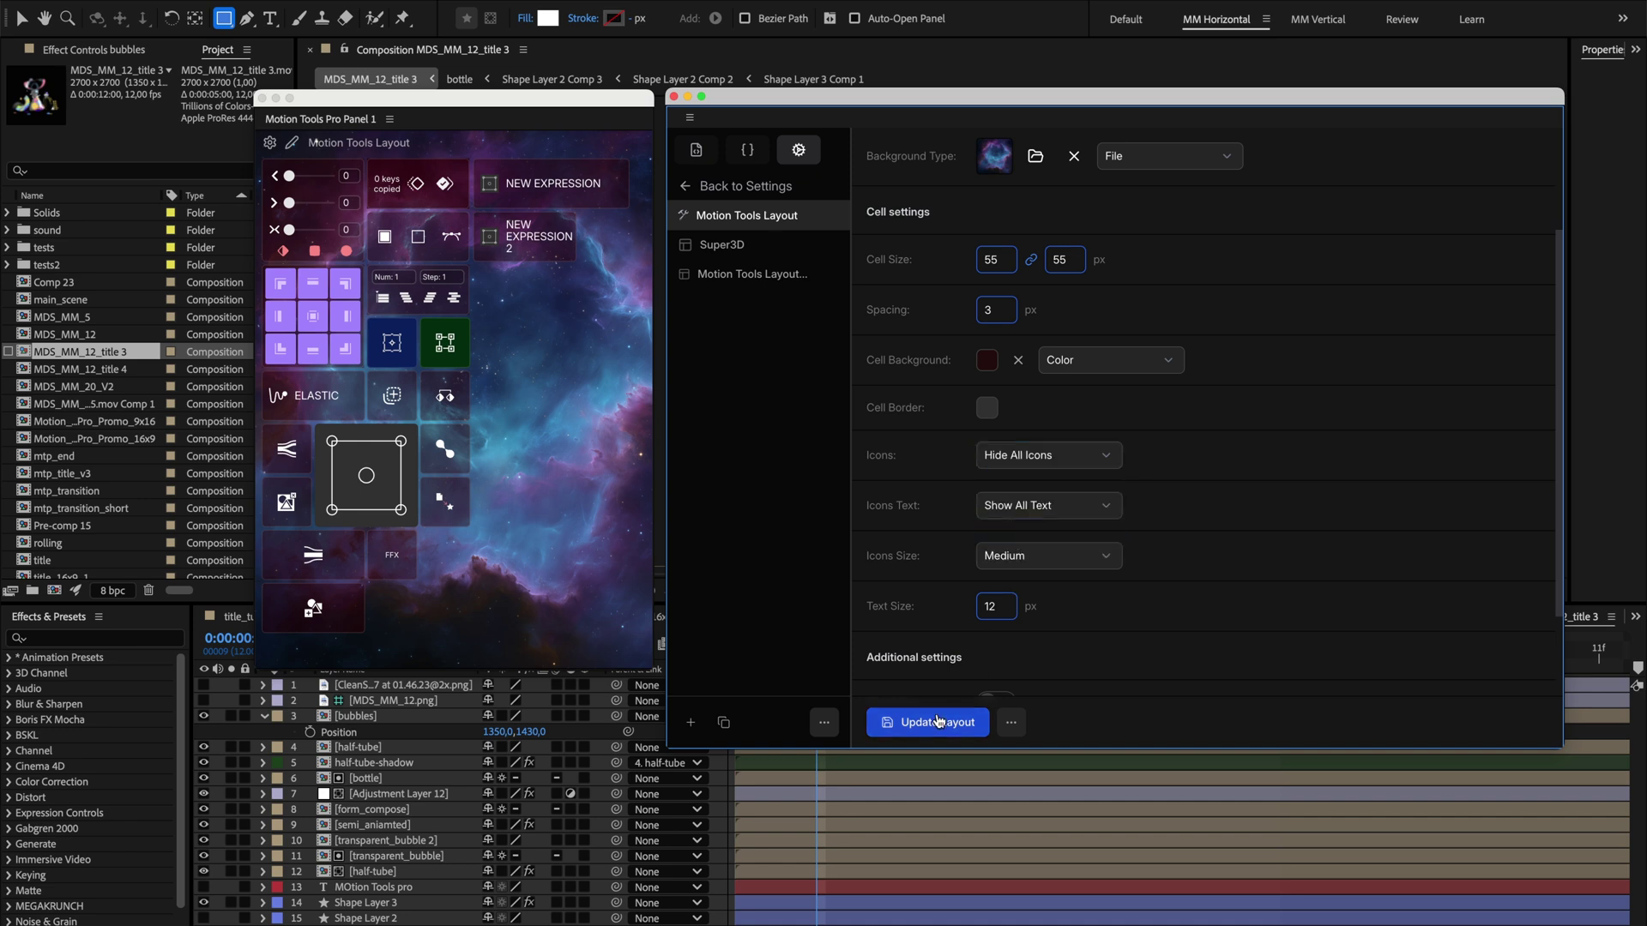
- Restore None (Cell Specific) for both Icons Text and Icons, then apply
left_click(1038, 505)
left_click(1040, 523)
left_click(1040, 457)
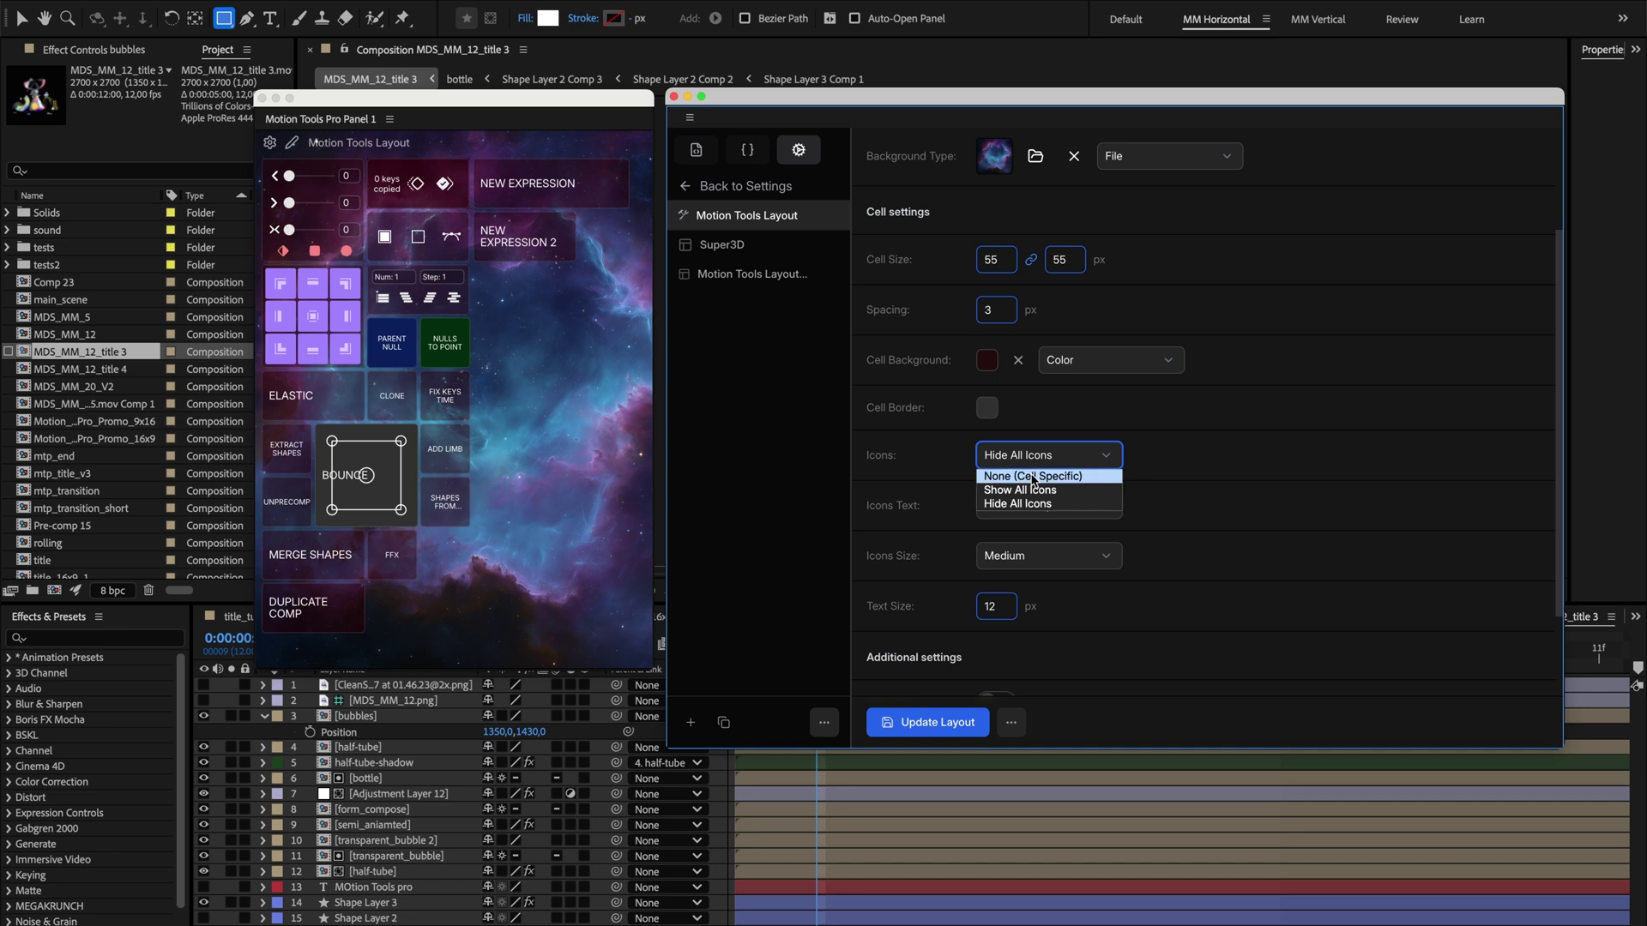
left_click(1033, 477)
left_click(921, 722)
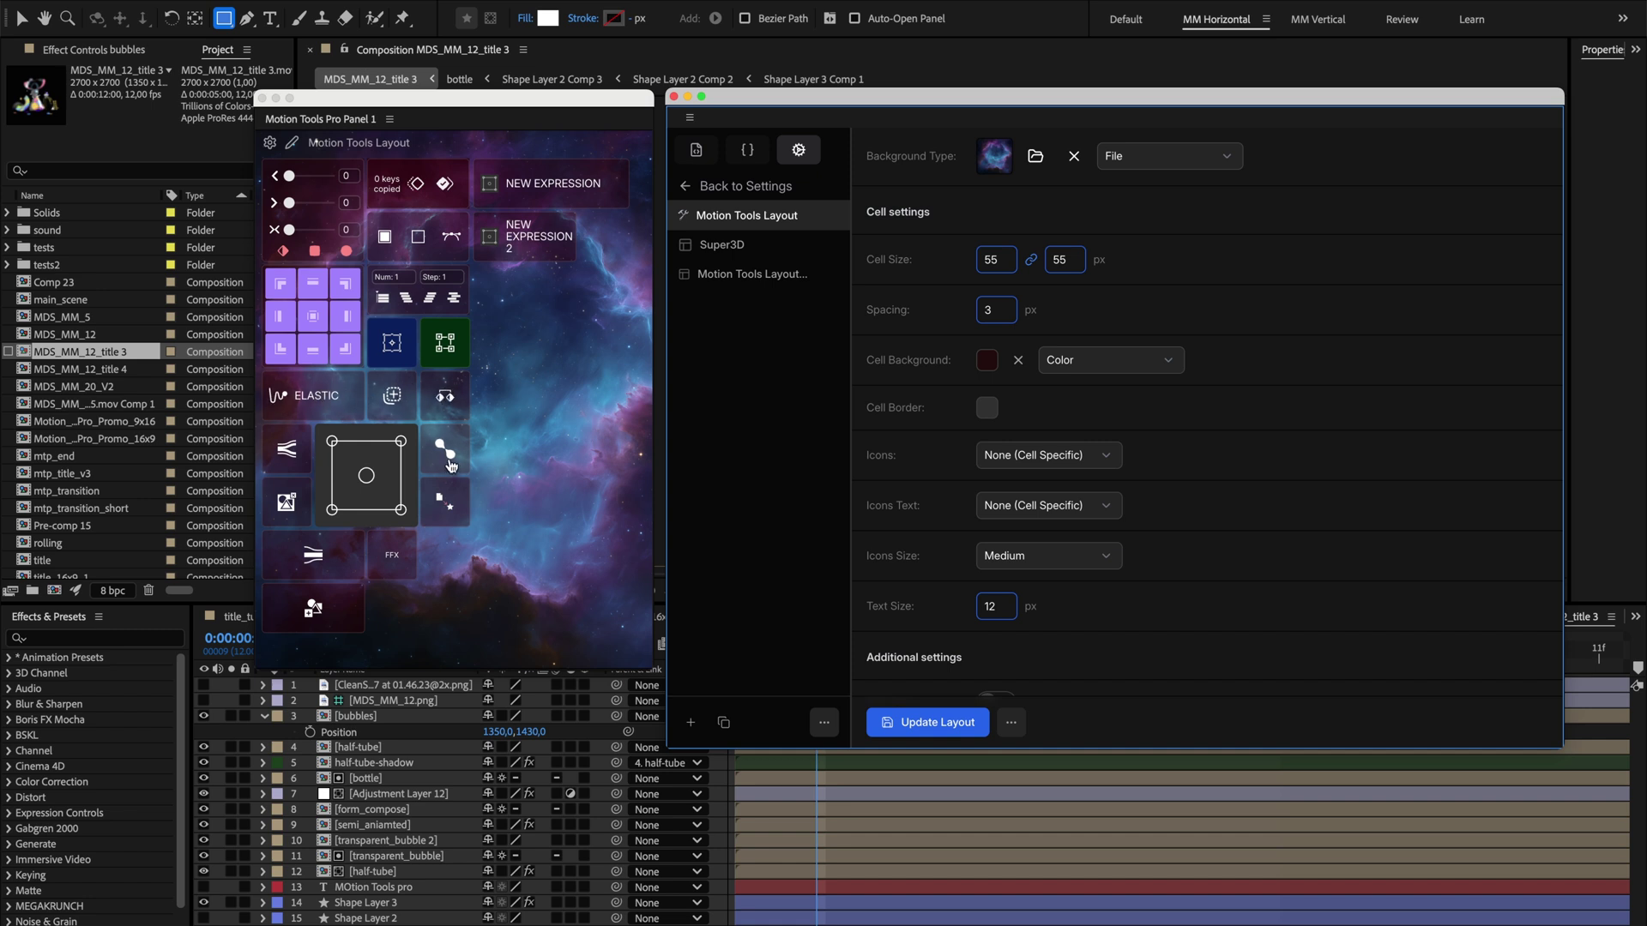
- Try a 9 px label text size and Large icons, applying each to preview the panel
scroll(1207, 489, "down", 1)
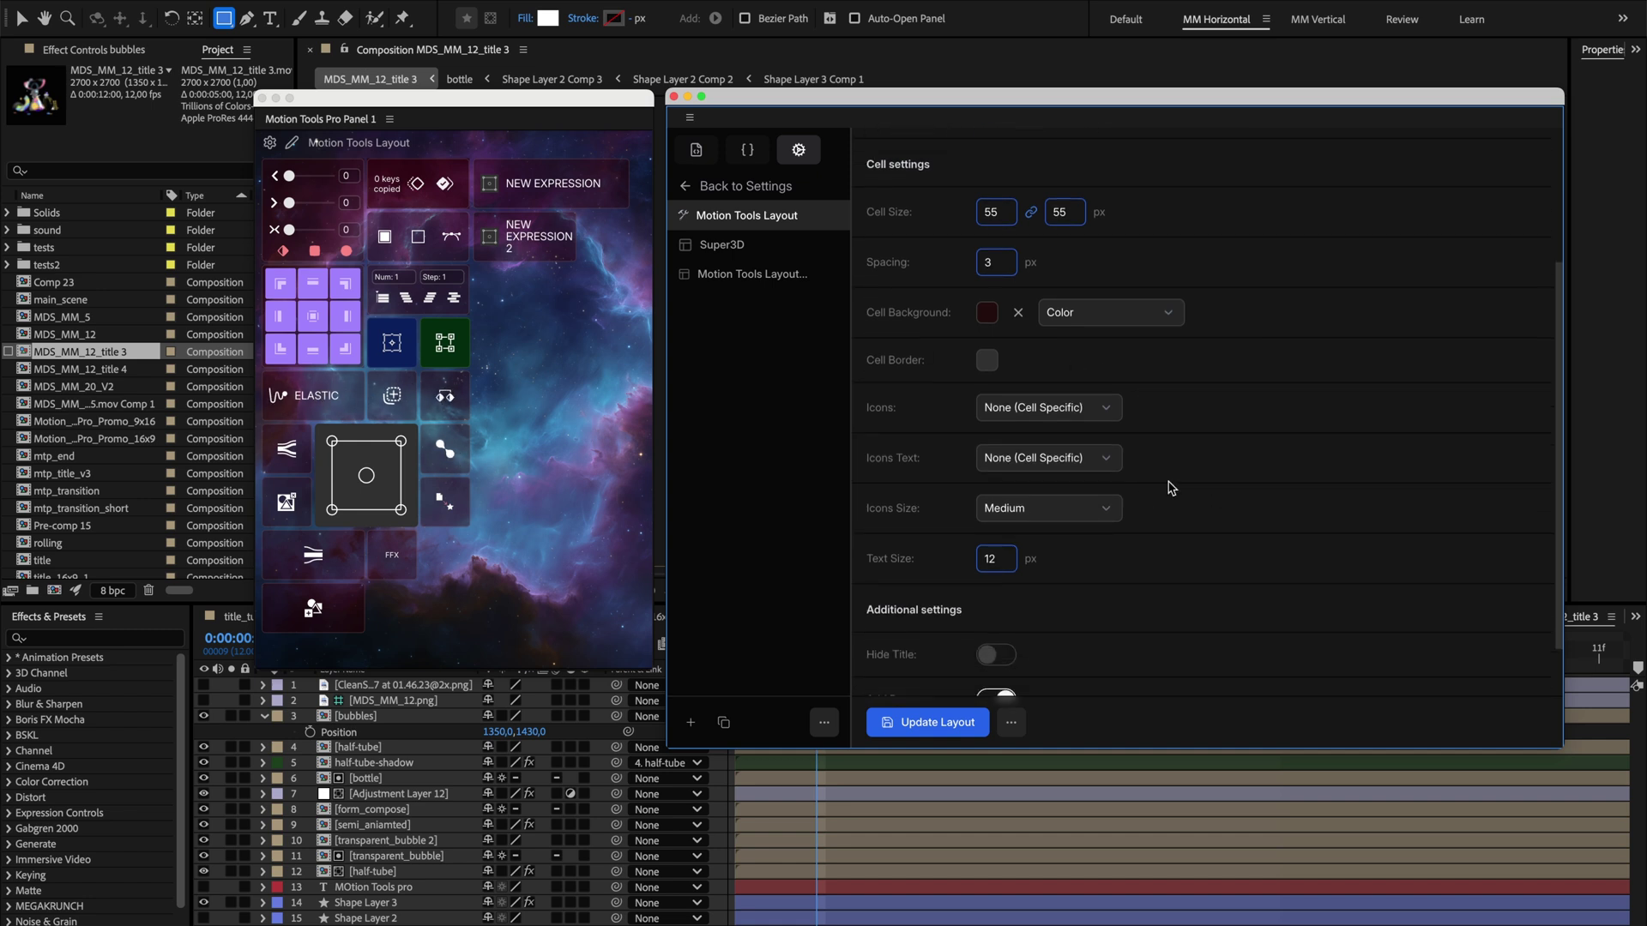
scroll(1170, 488, "down", 1)
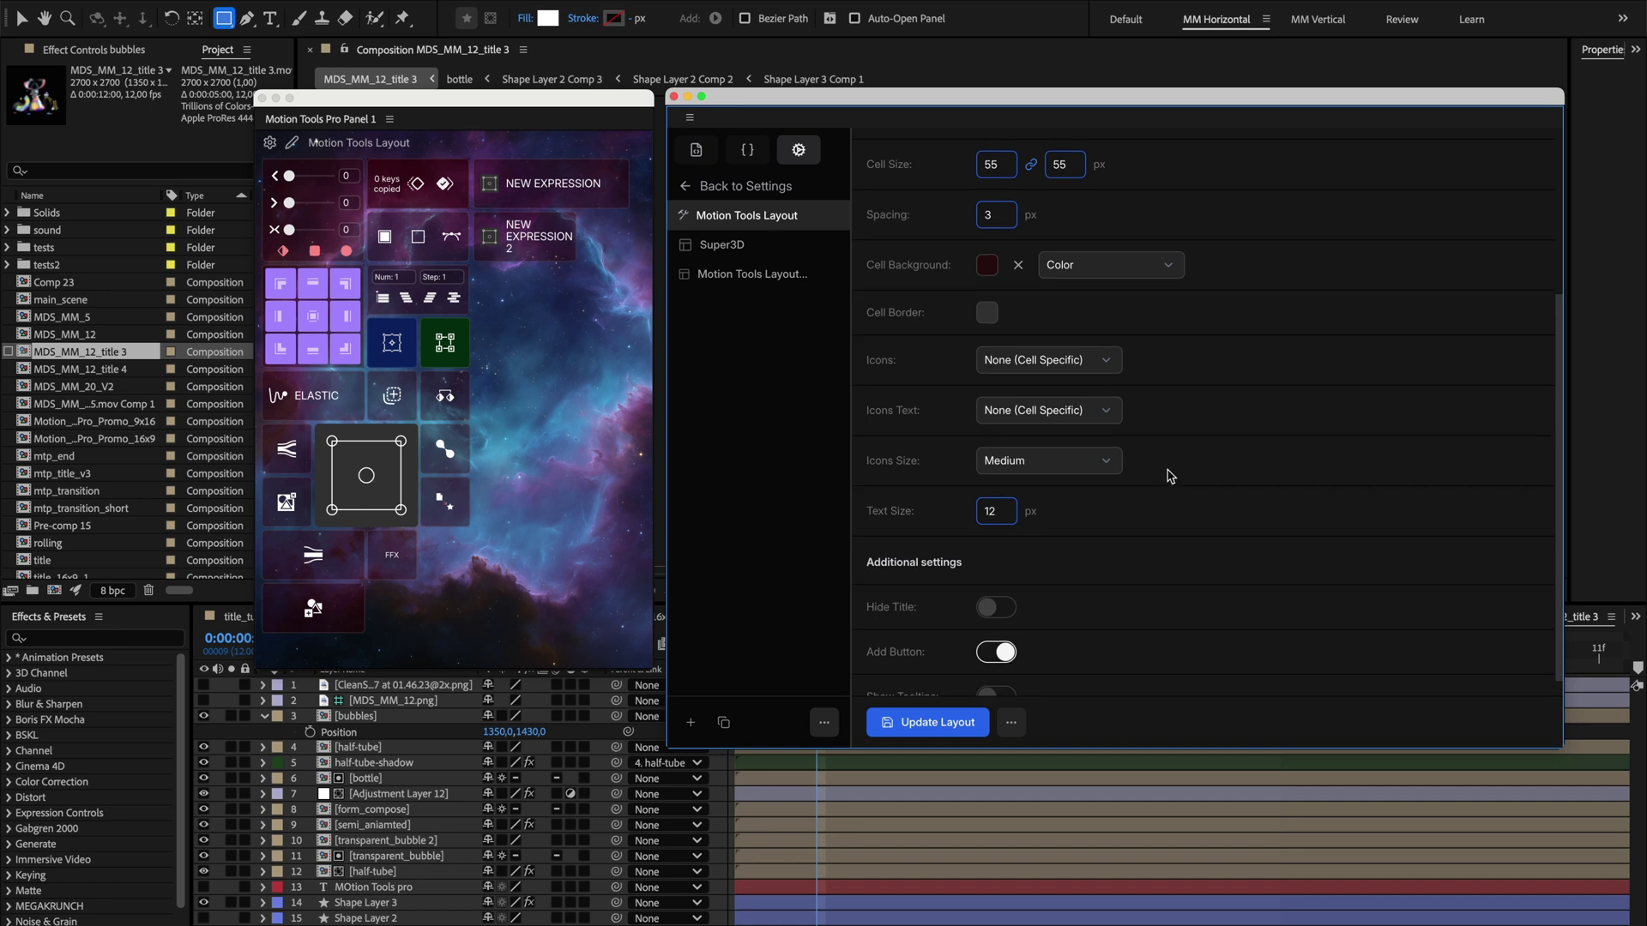
scroll(1171, 476, "down", 1)
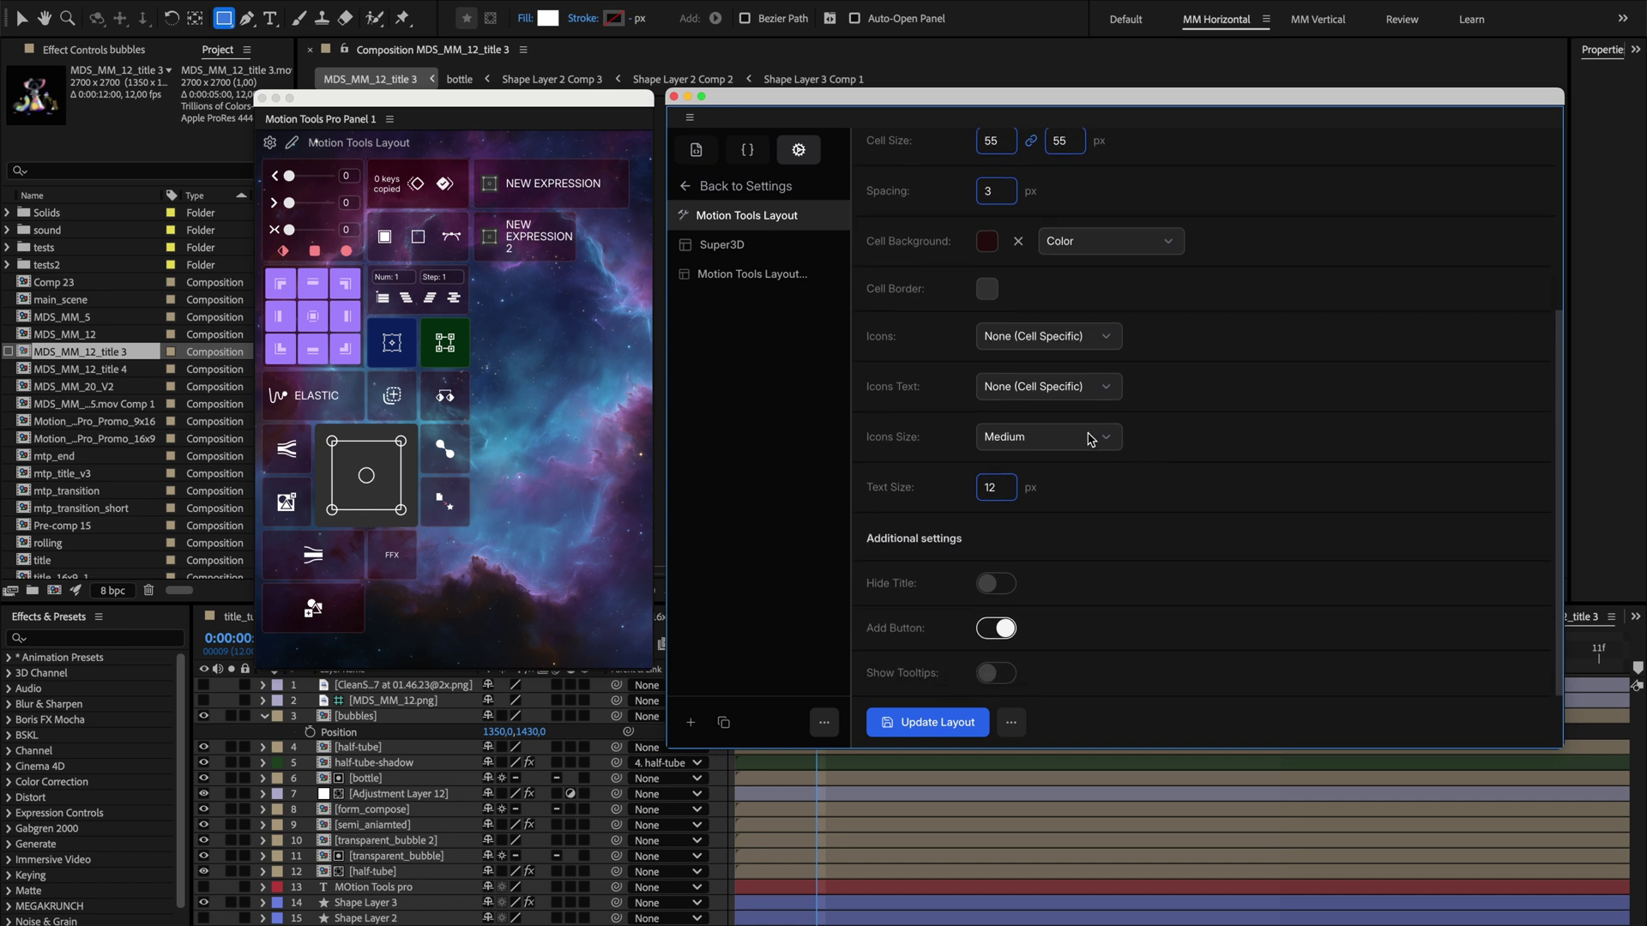
double_click(1010, 491)
left_click(928, 722)
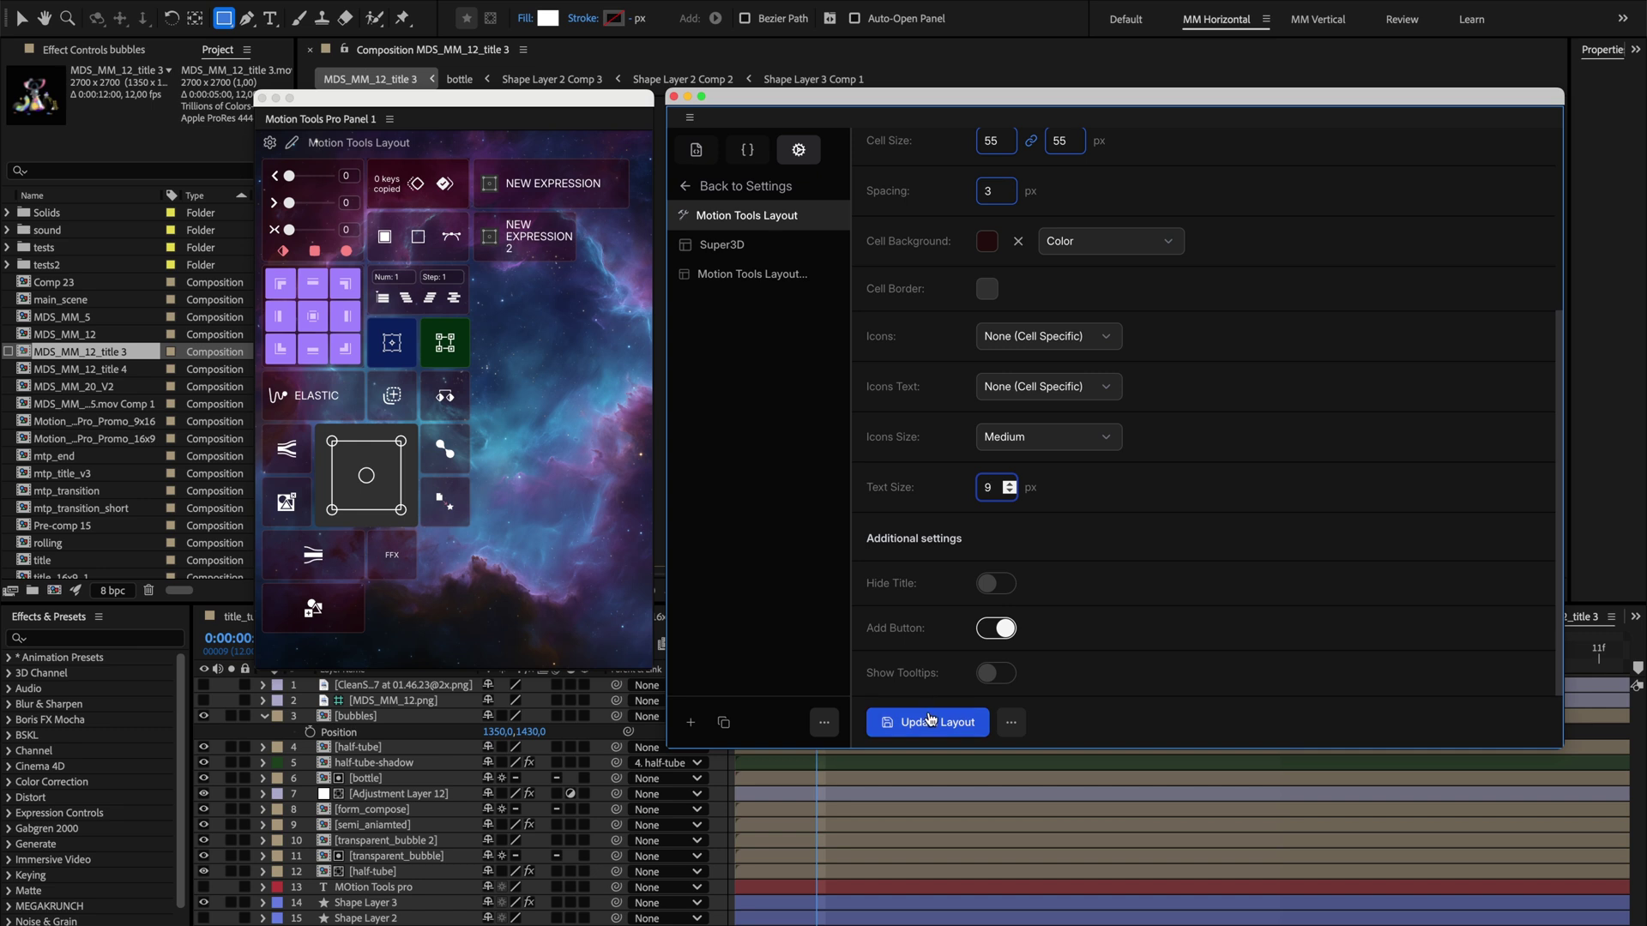
left_click(500, 196)
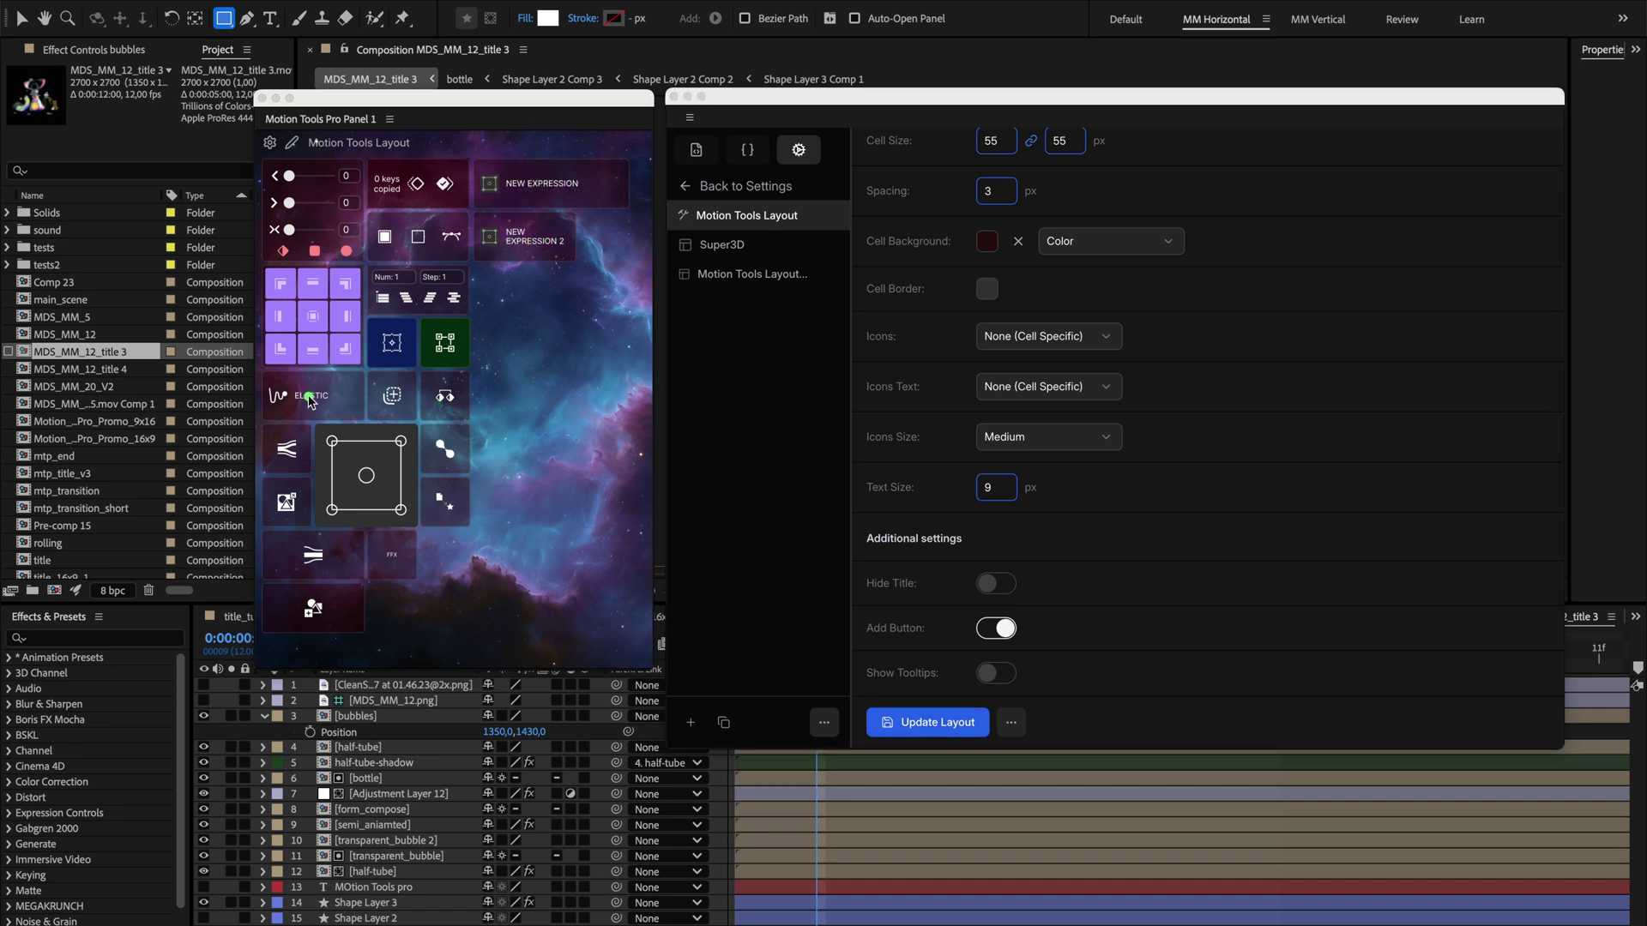
left_click(1079, 472)
left_click(1083, 447)
left_click(1029, 487)
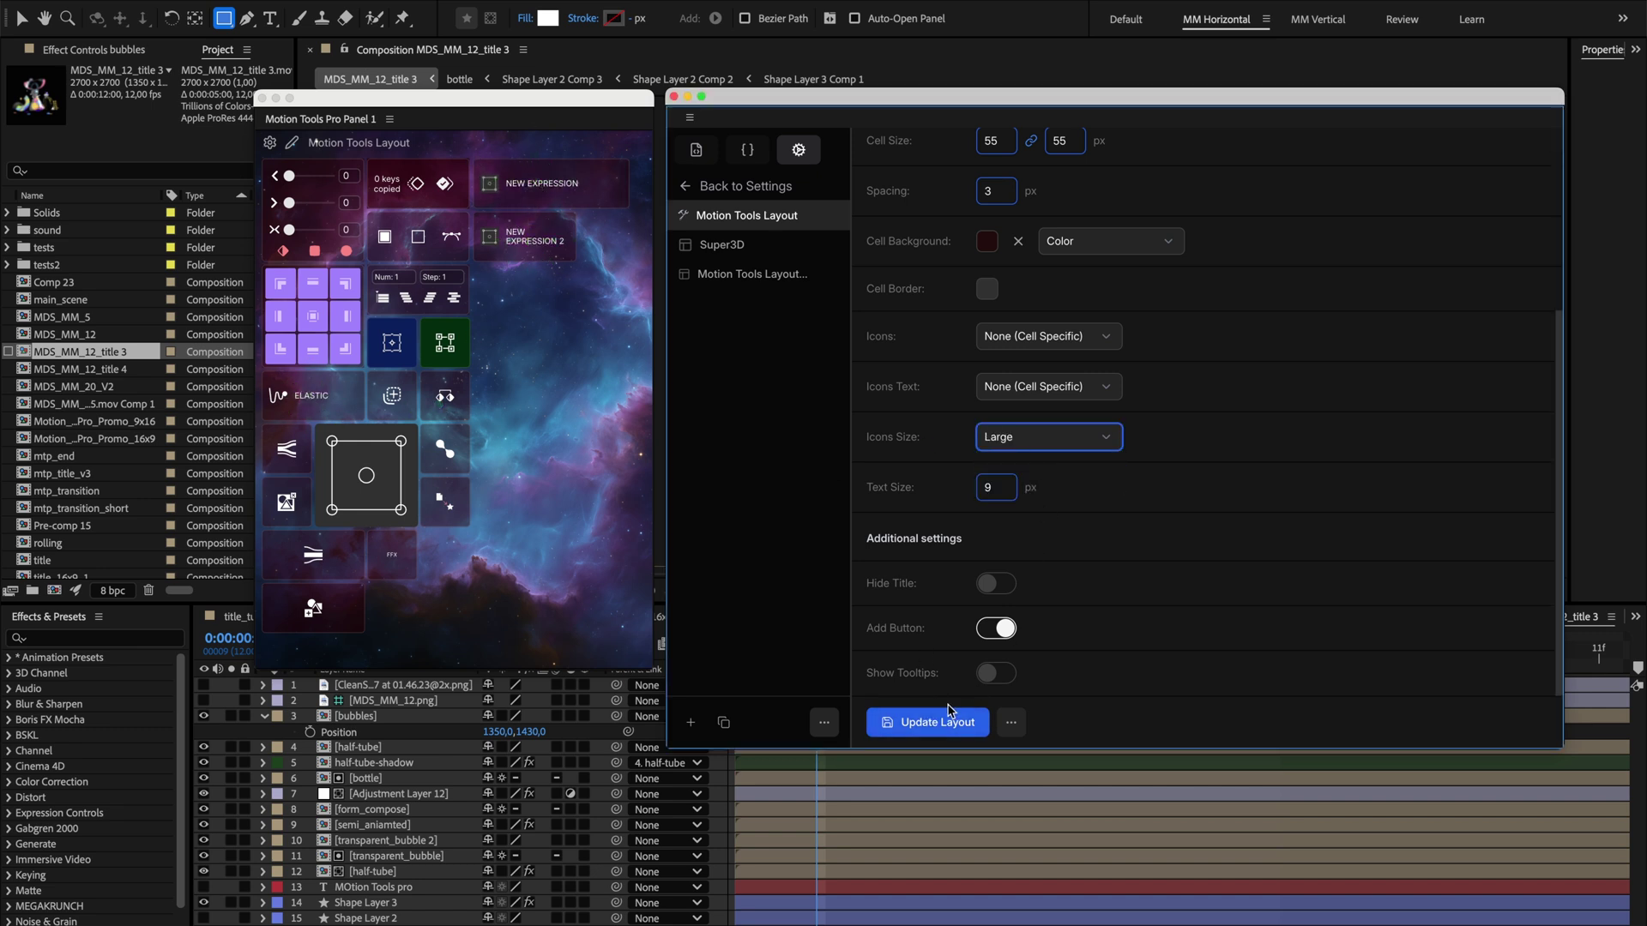
left_click(949, 711)
- Switch icons to Small, set label text size to 13, and update the layout
left_click(1087, 453)
left_click(1066, 482)
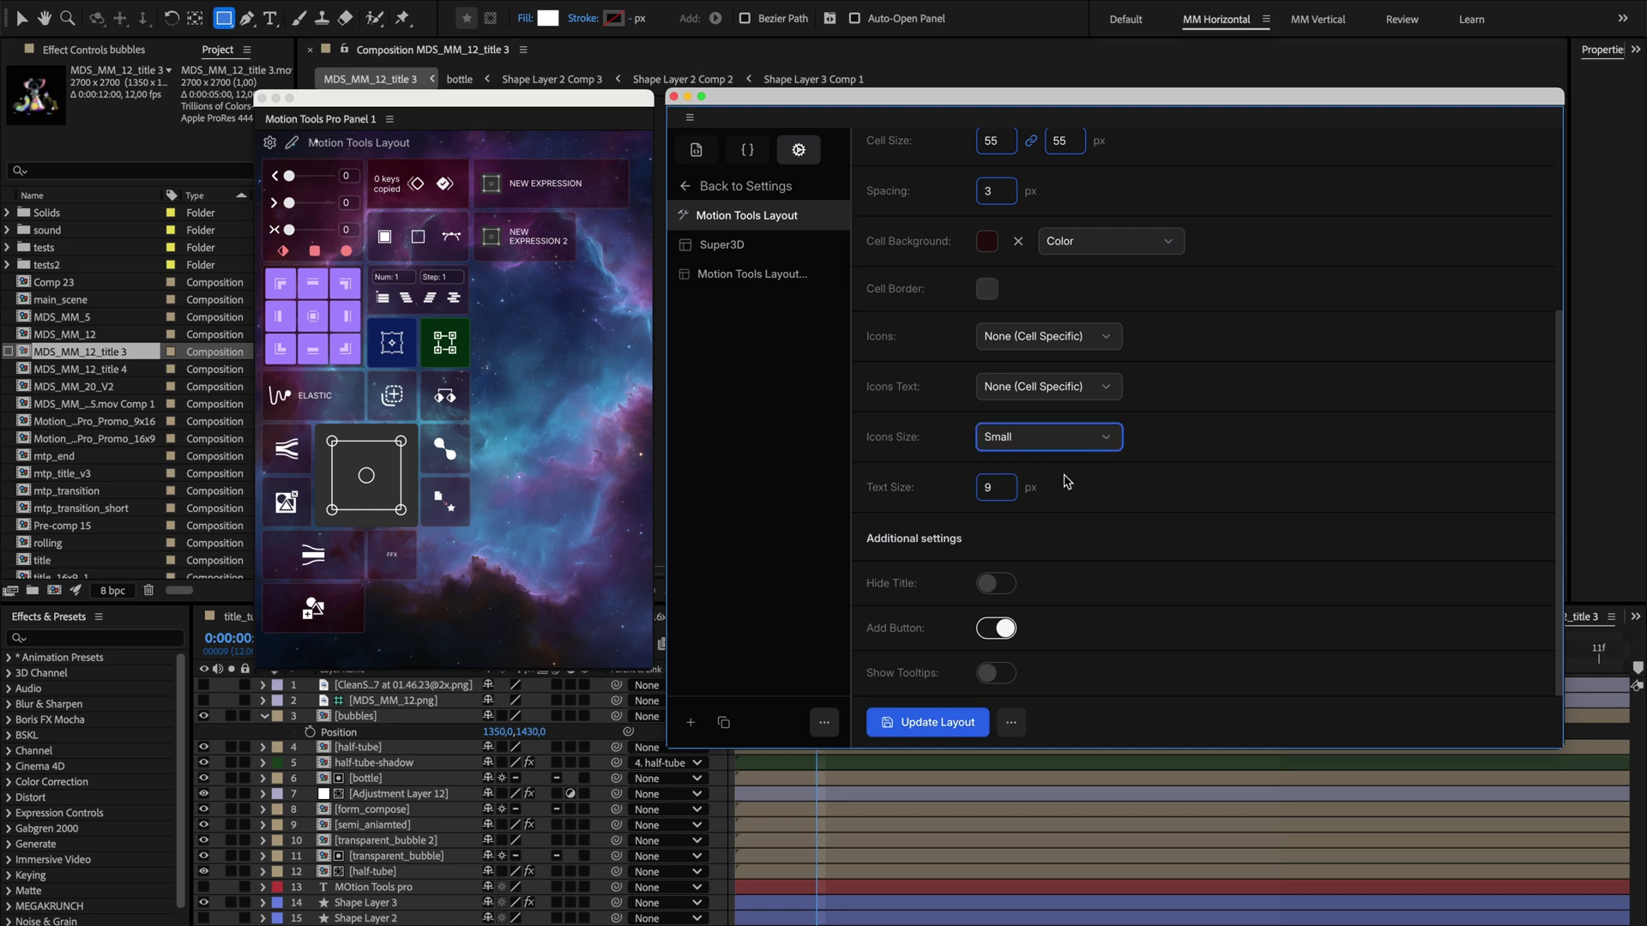
double_click(995, 487)
type("13")
left_click(909, 723)
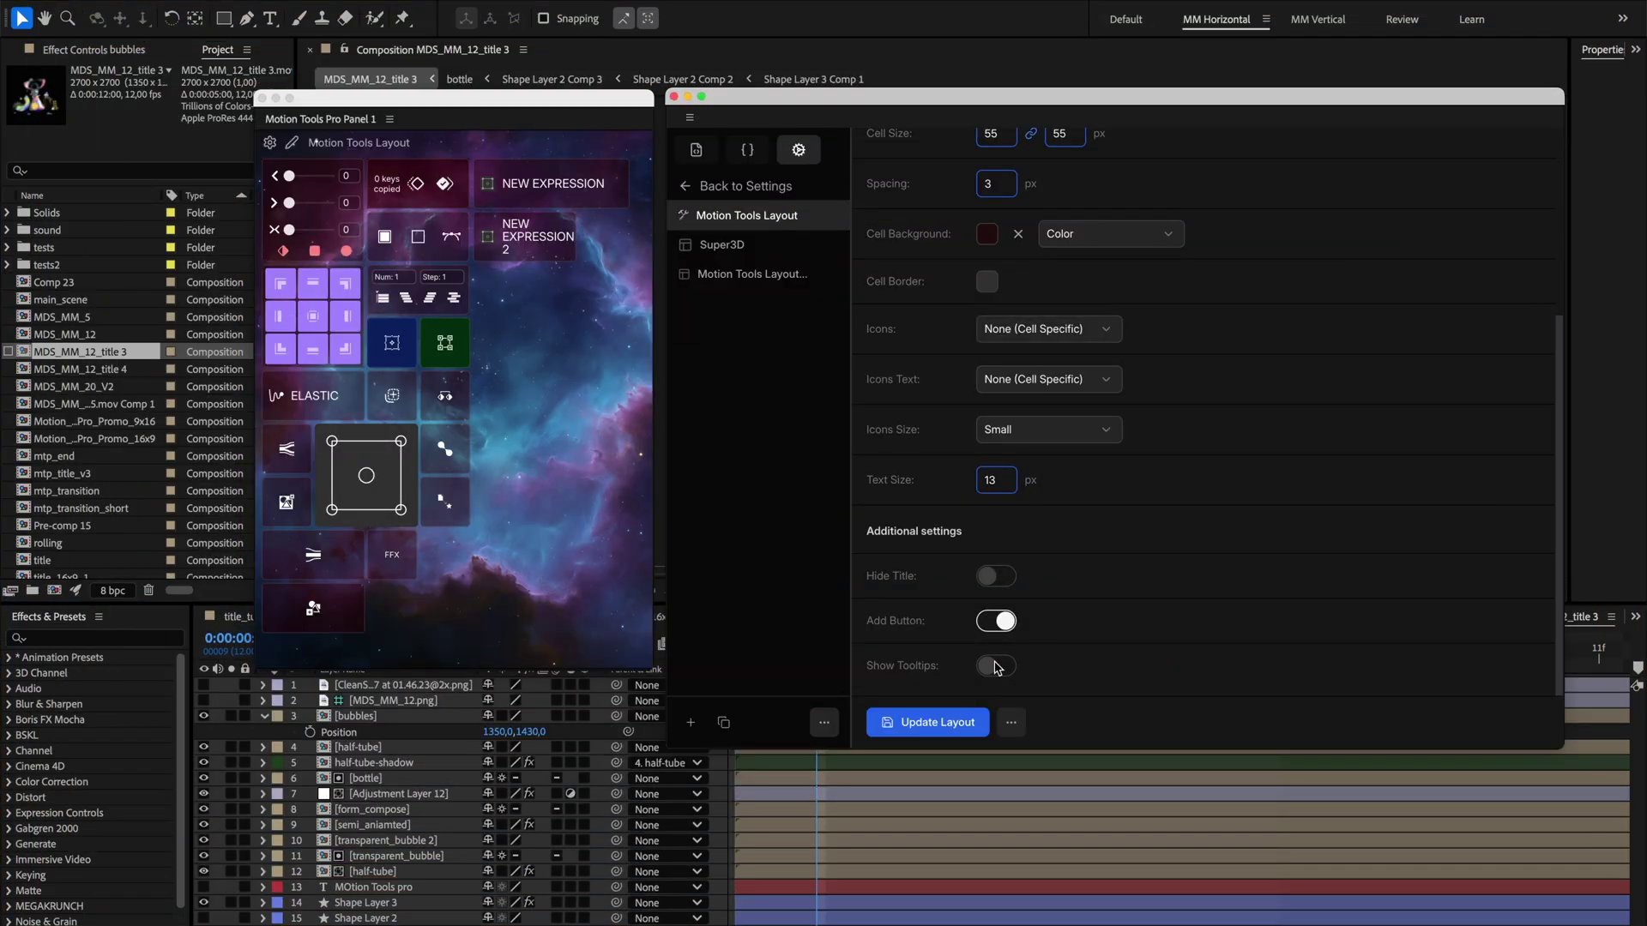
- Turn tooltips on and back off, then switch the Add Button option off
left_click(997, 668)
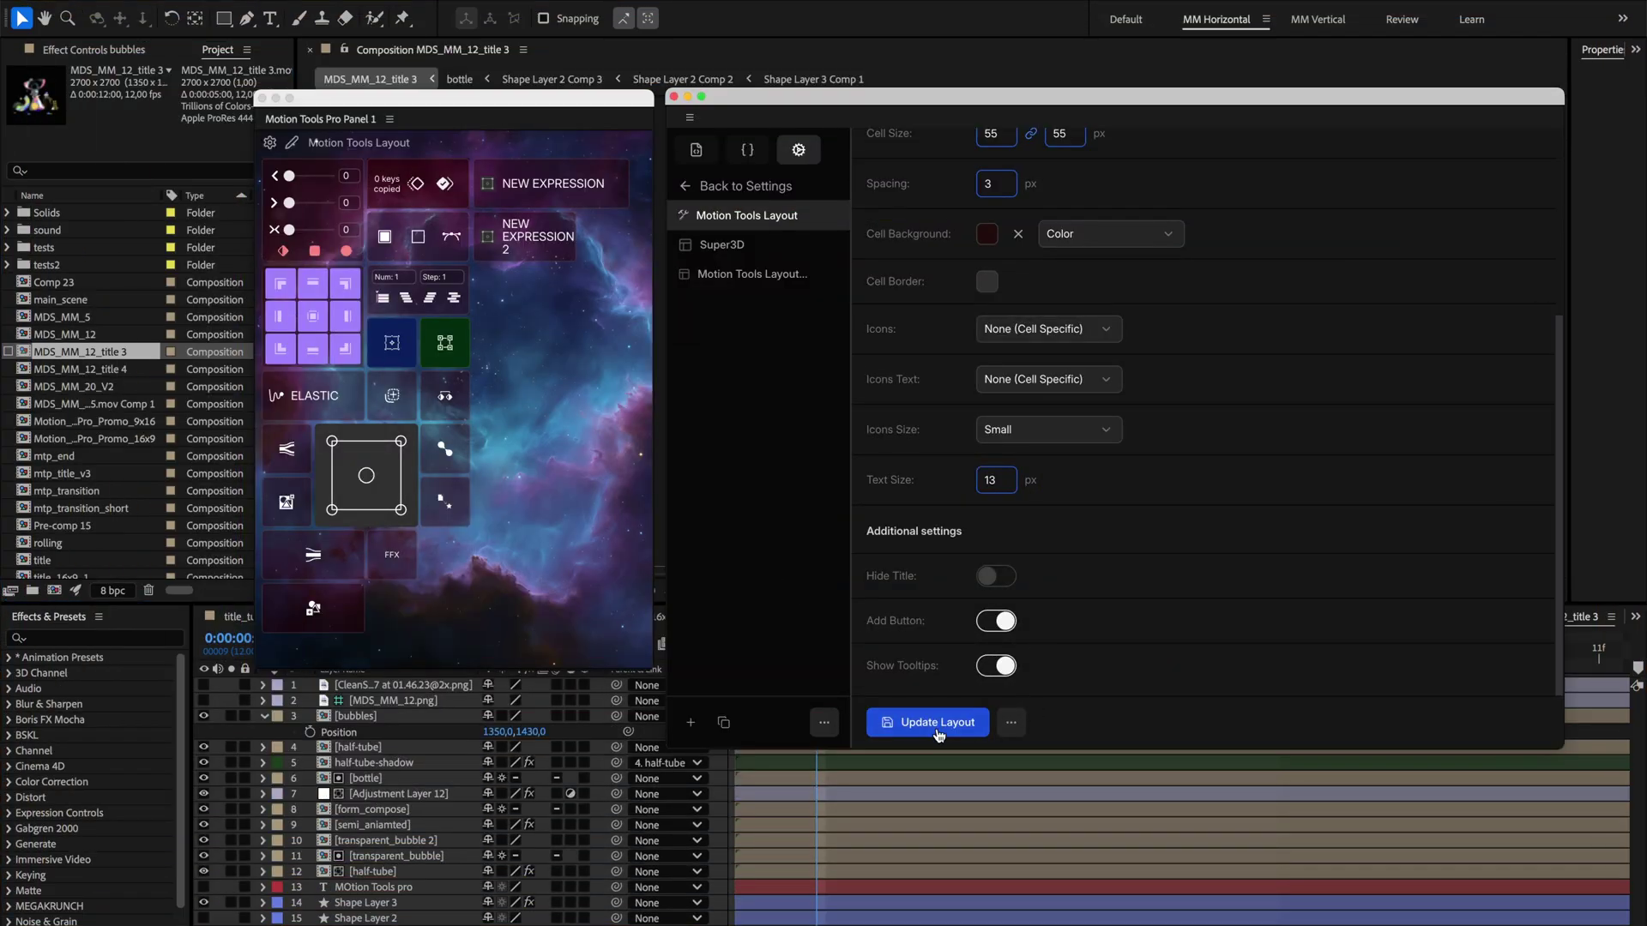
left_click(883, 722)
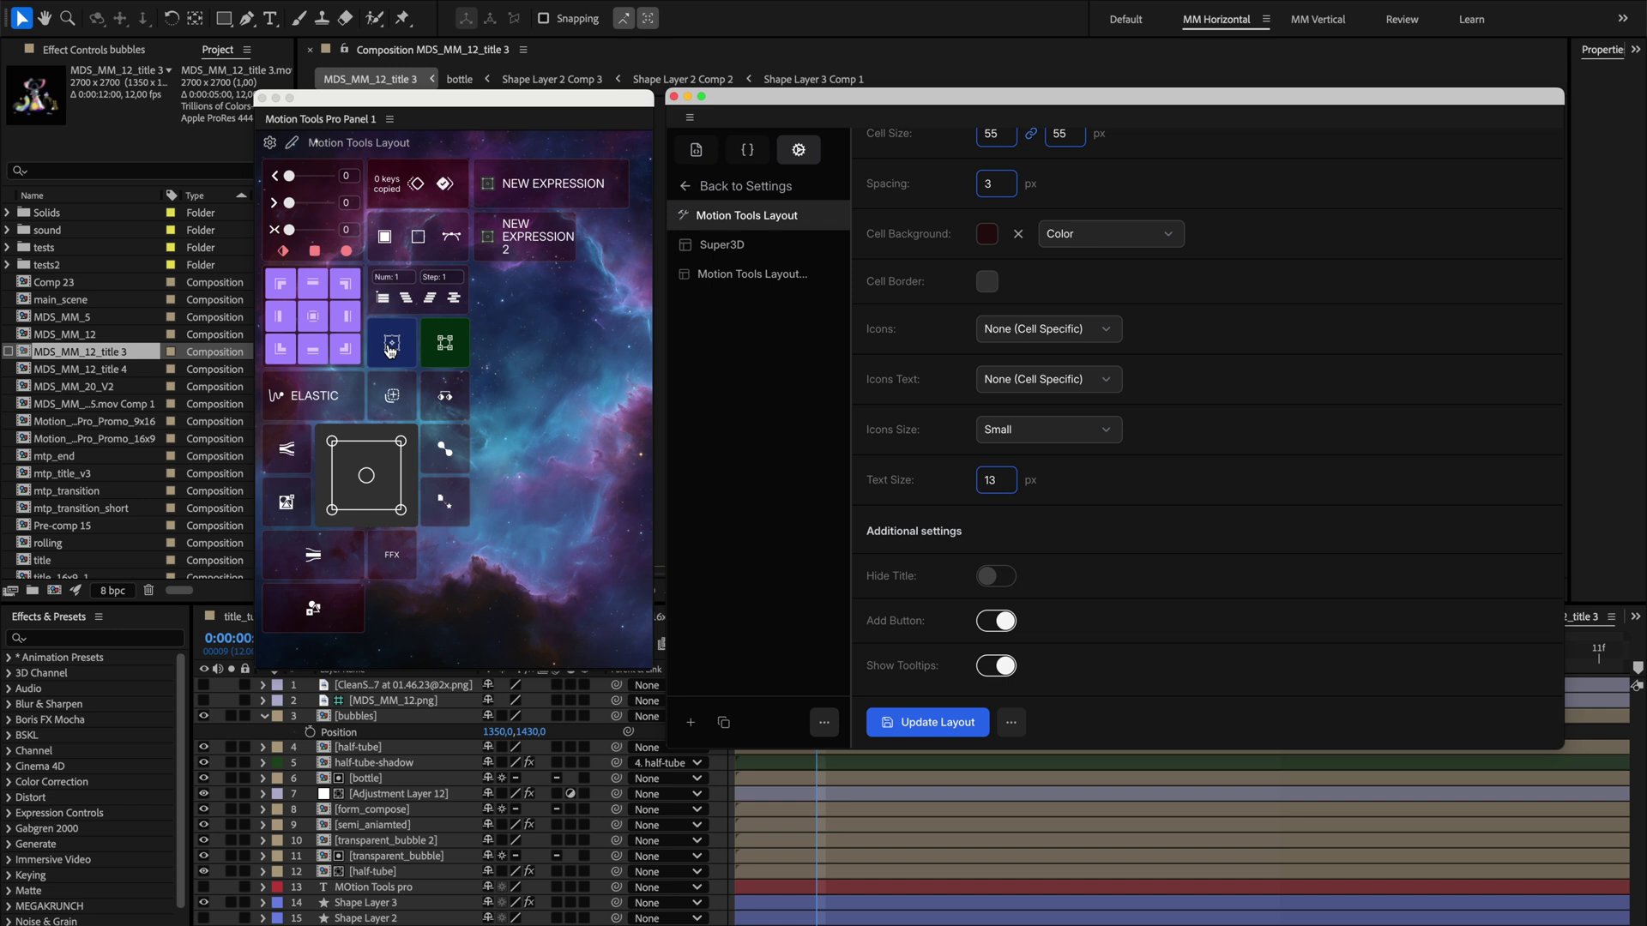
left_click(997, 666)
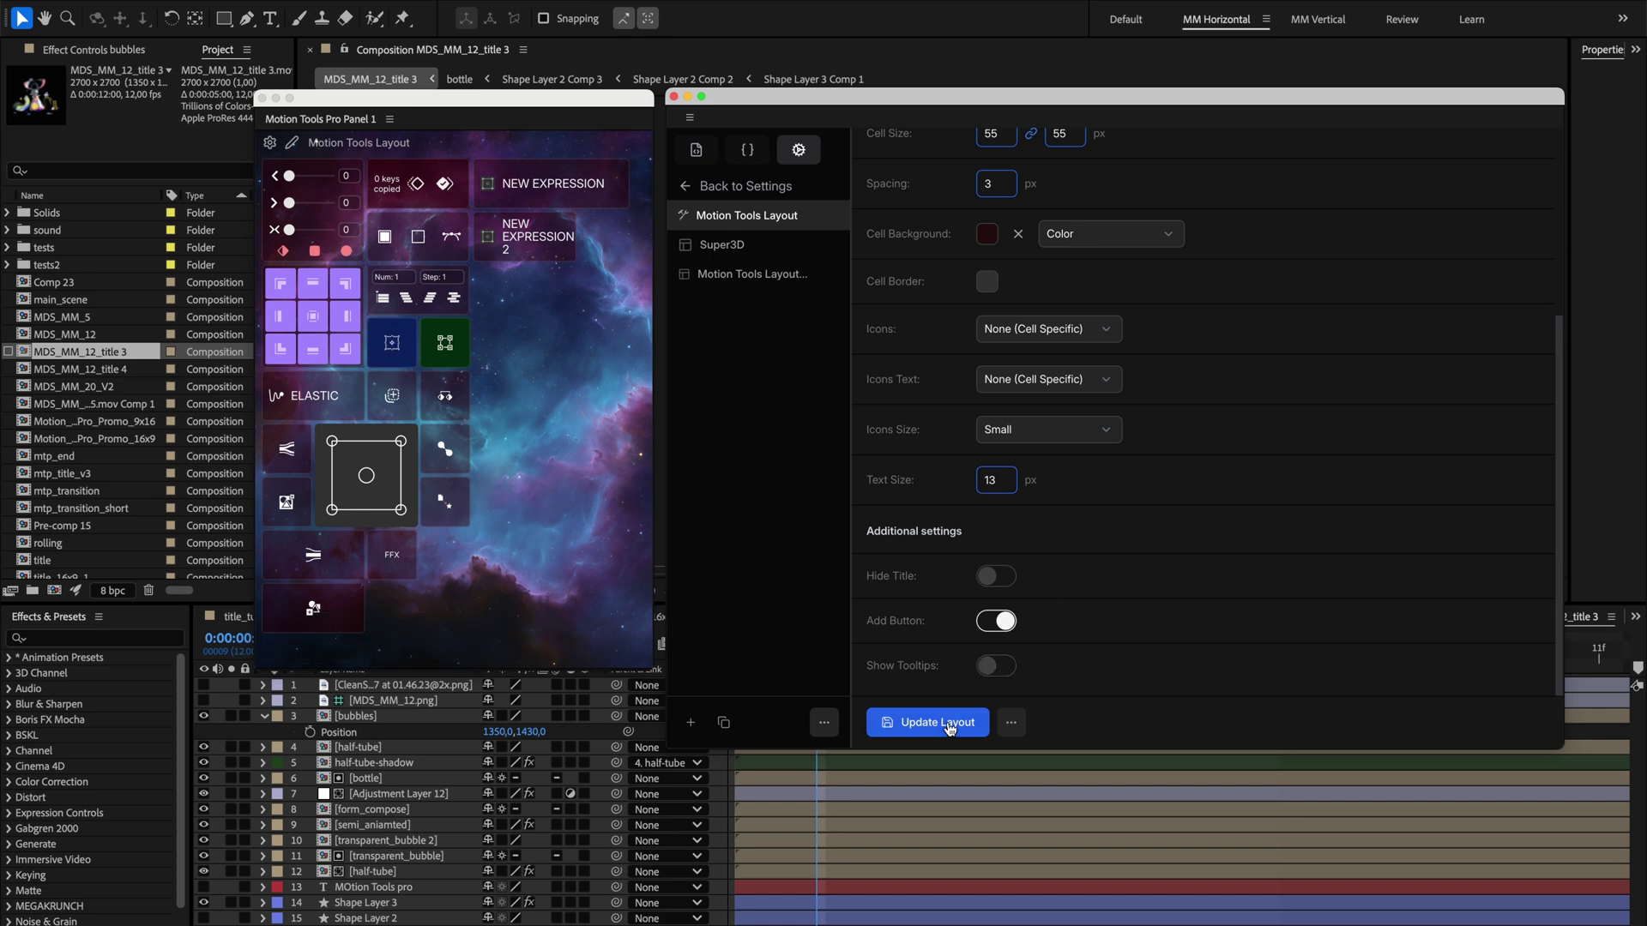
left_click(963, 722)
left_click(996, 621)
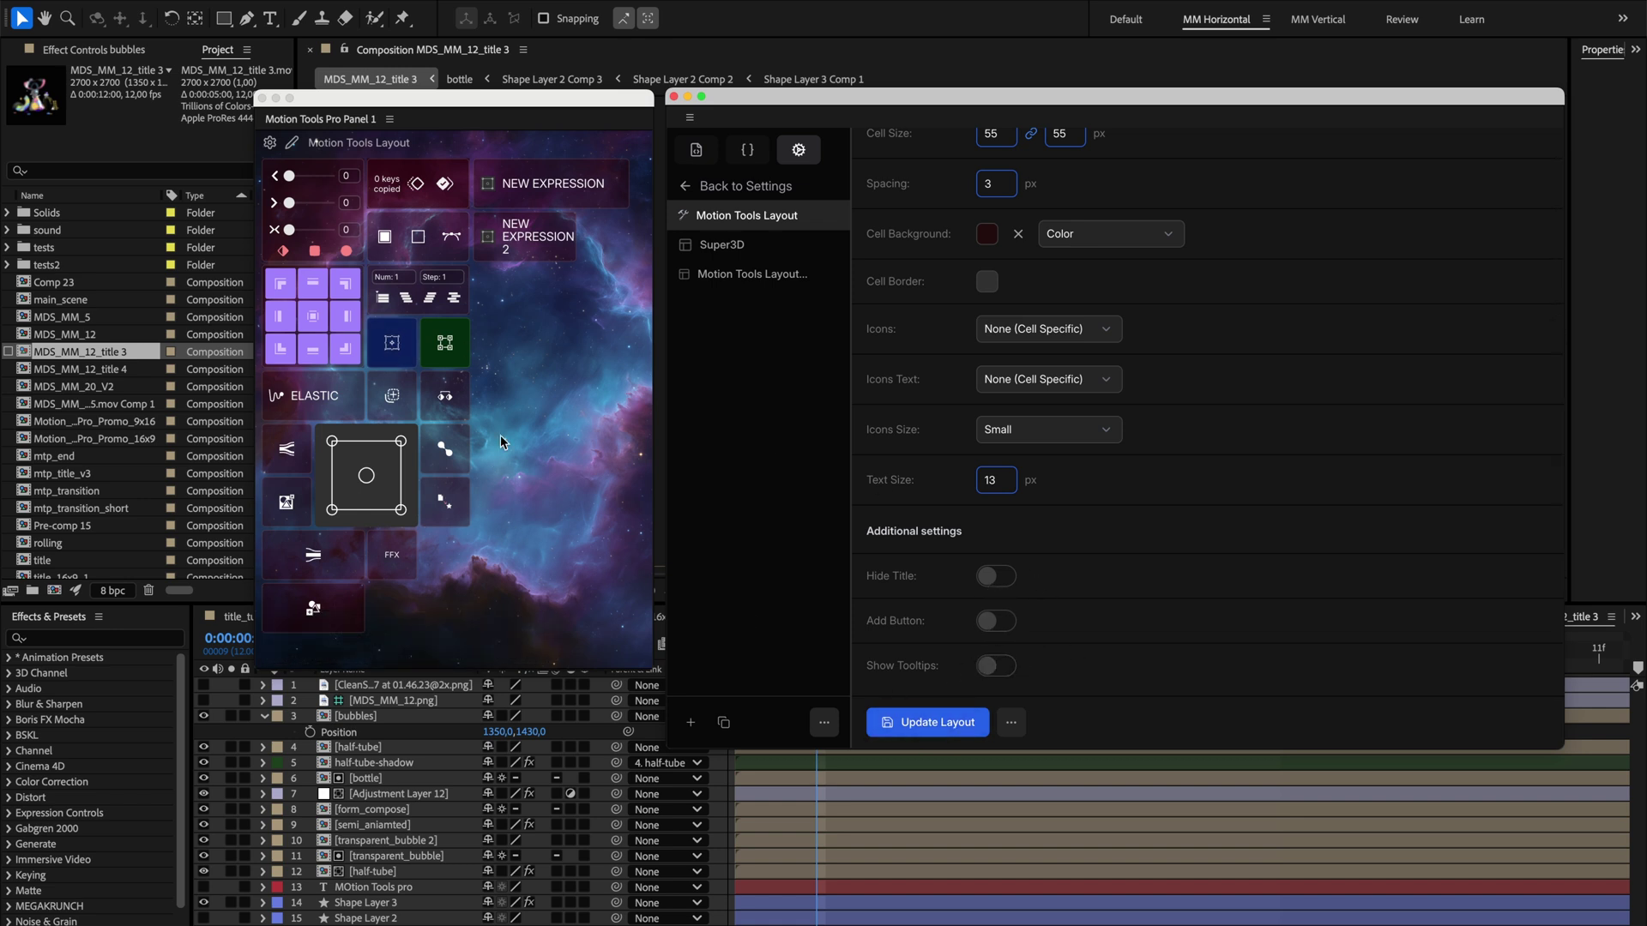
- Hide the panel title to check it, then show it again and update the layout
left_click(995, 576)
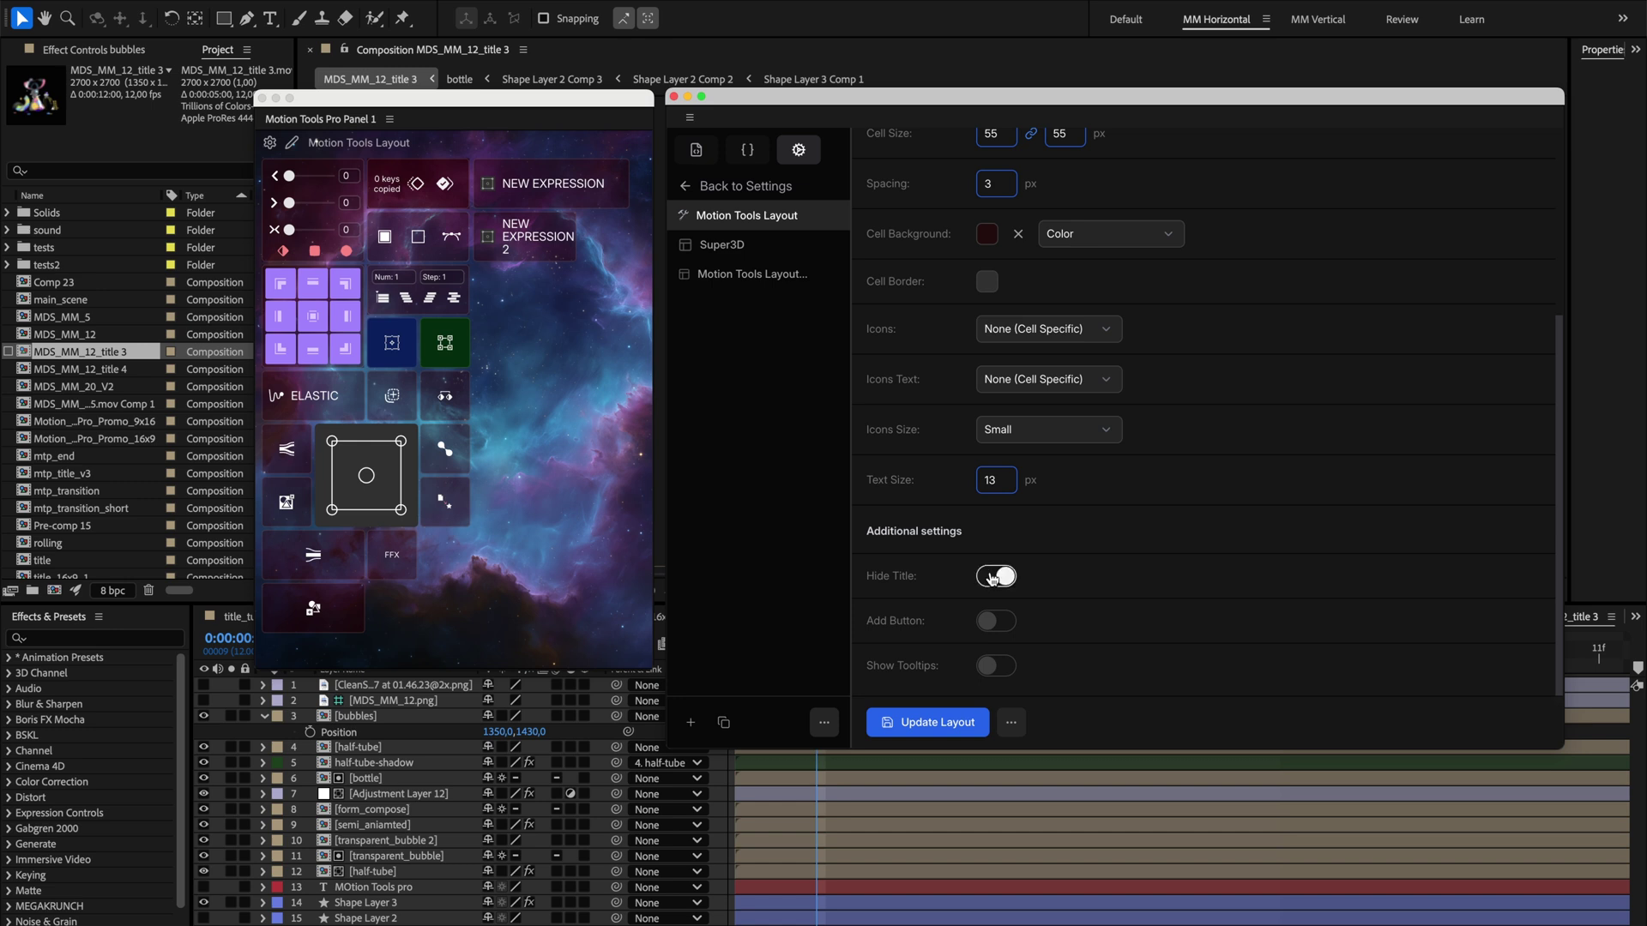
left_click(950, 717)
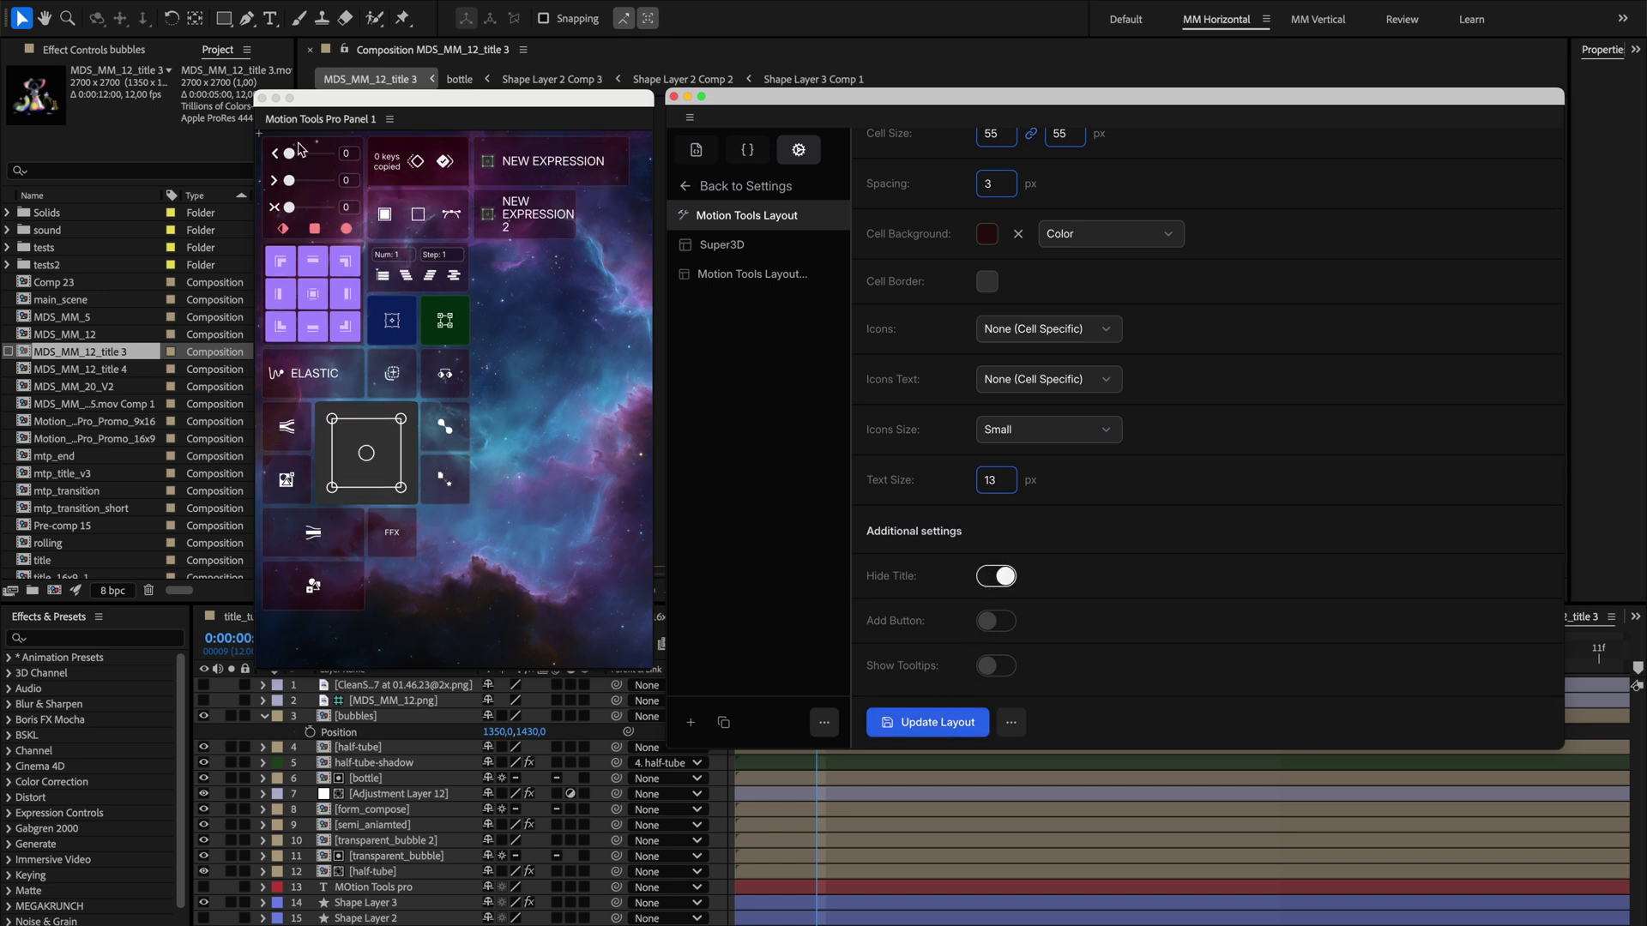
left_click(390, 149)
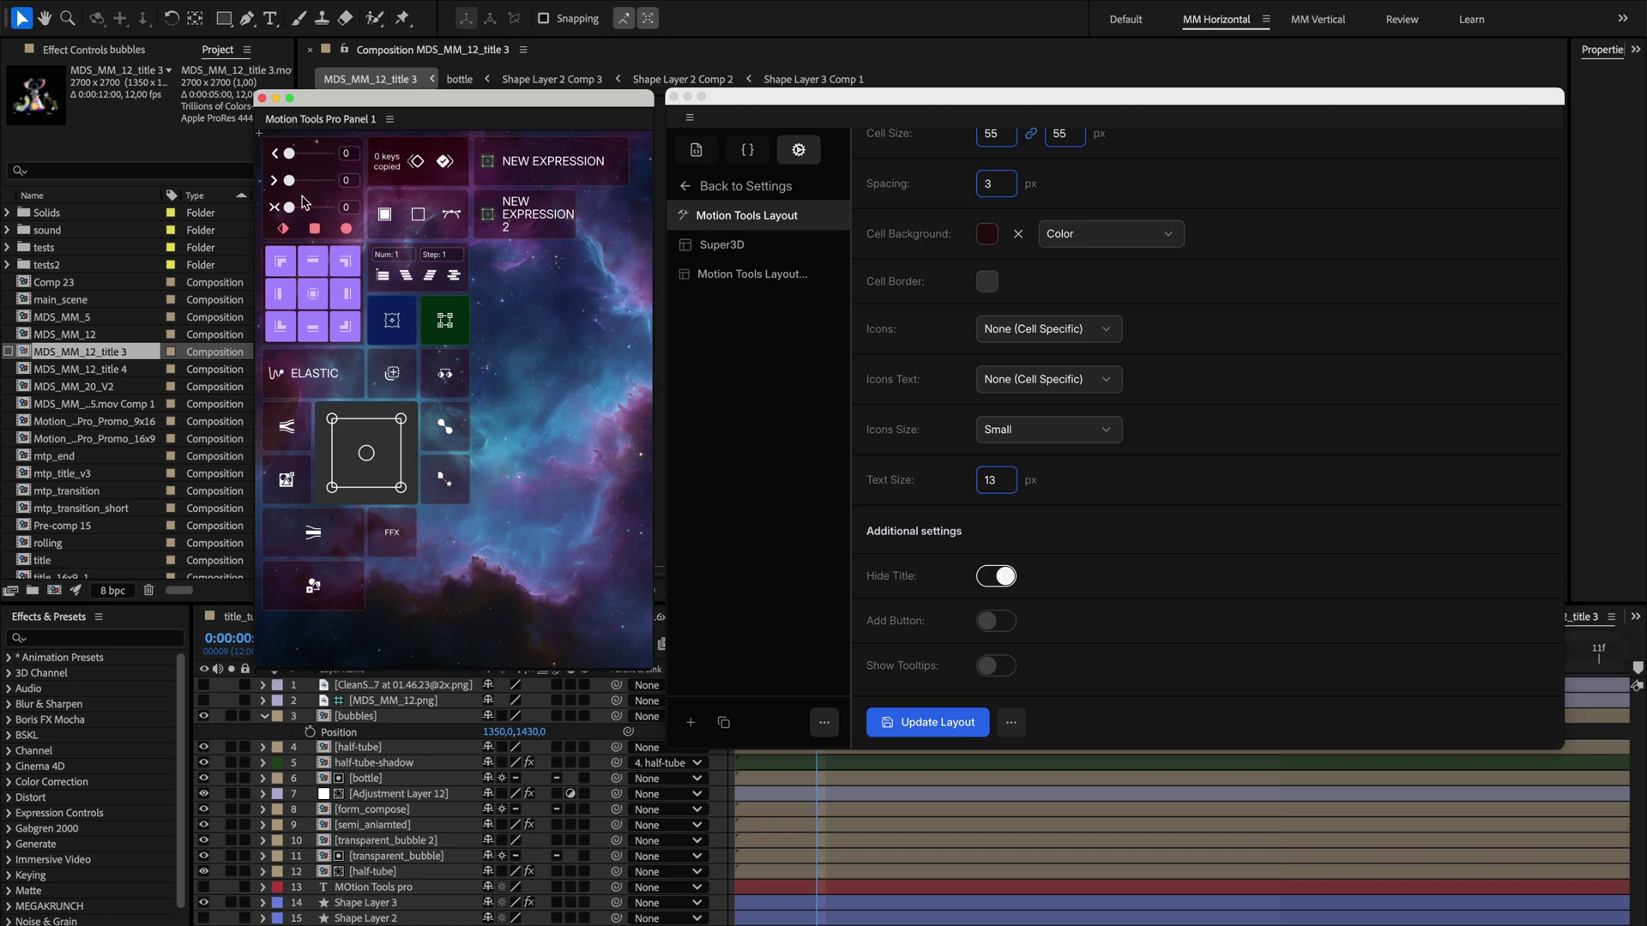
left_click(996, 576)
left_click(908, 729)
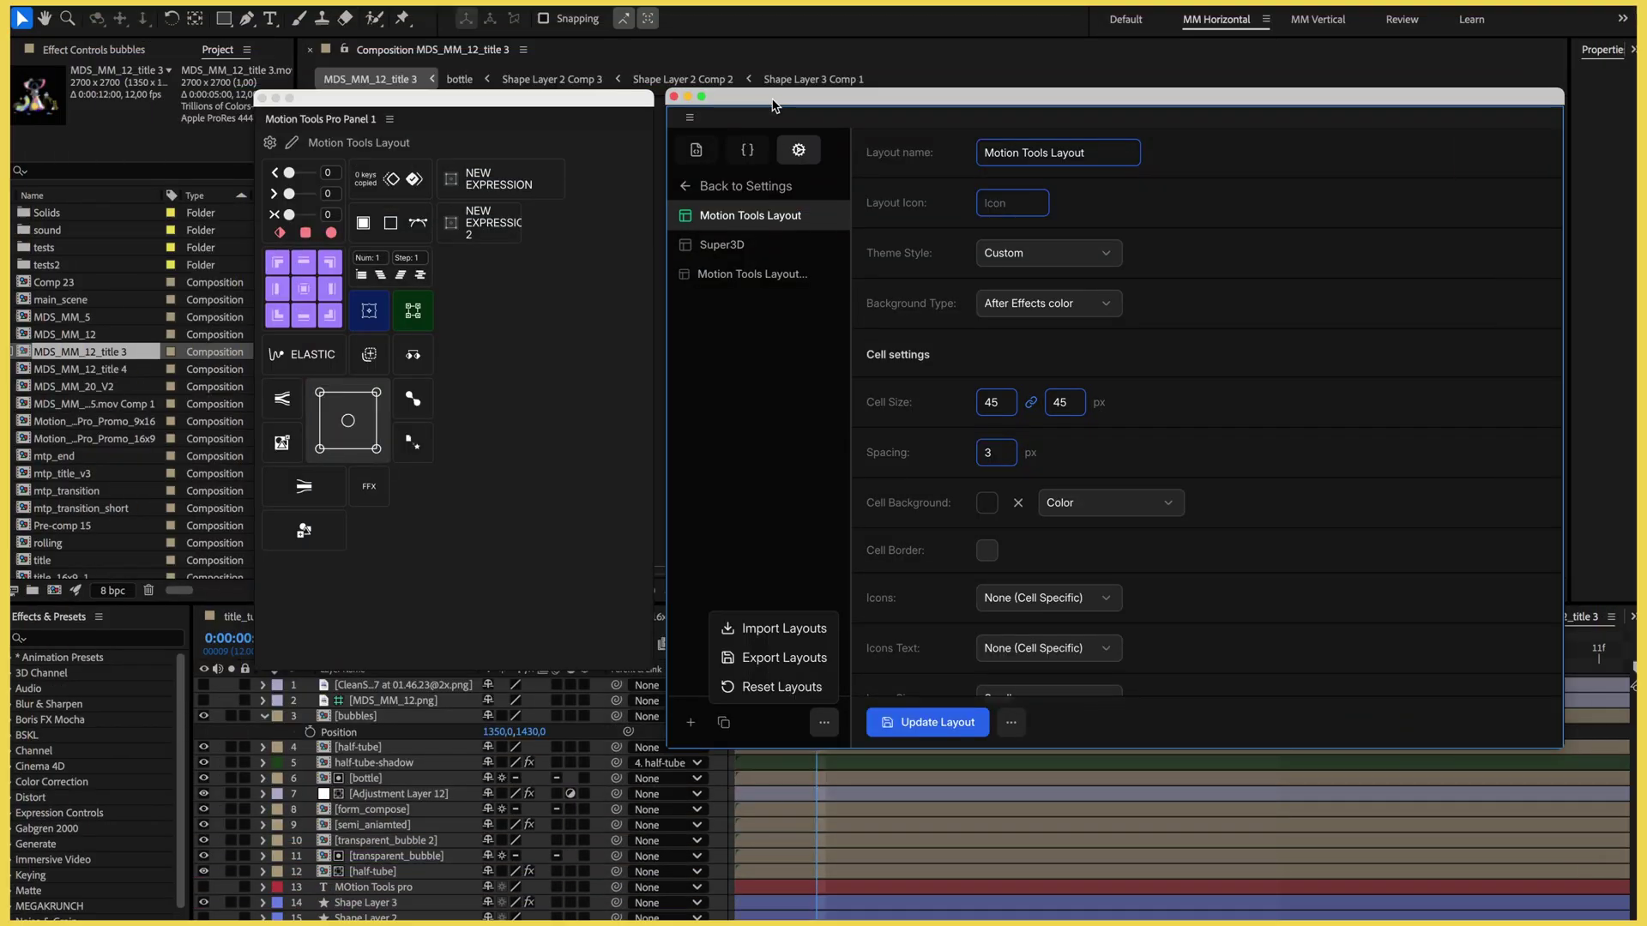
- Apply the current layout and save its style as Motion_Tools_Layout.json via Save Style
left_click(824, 723)
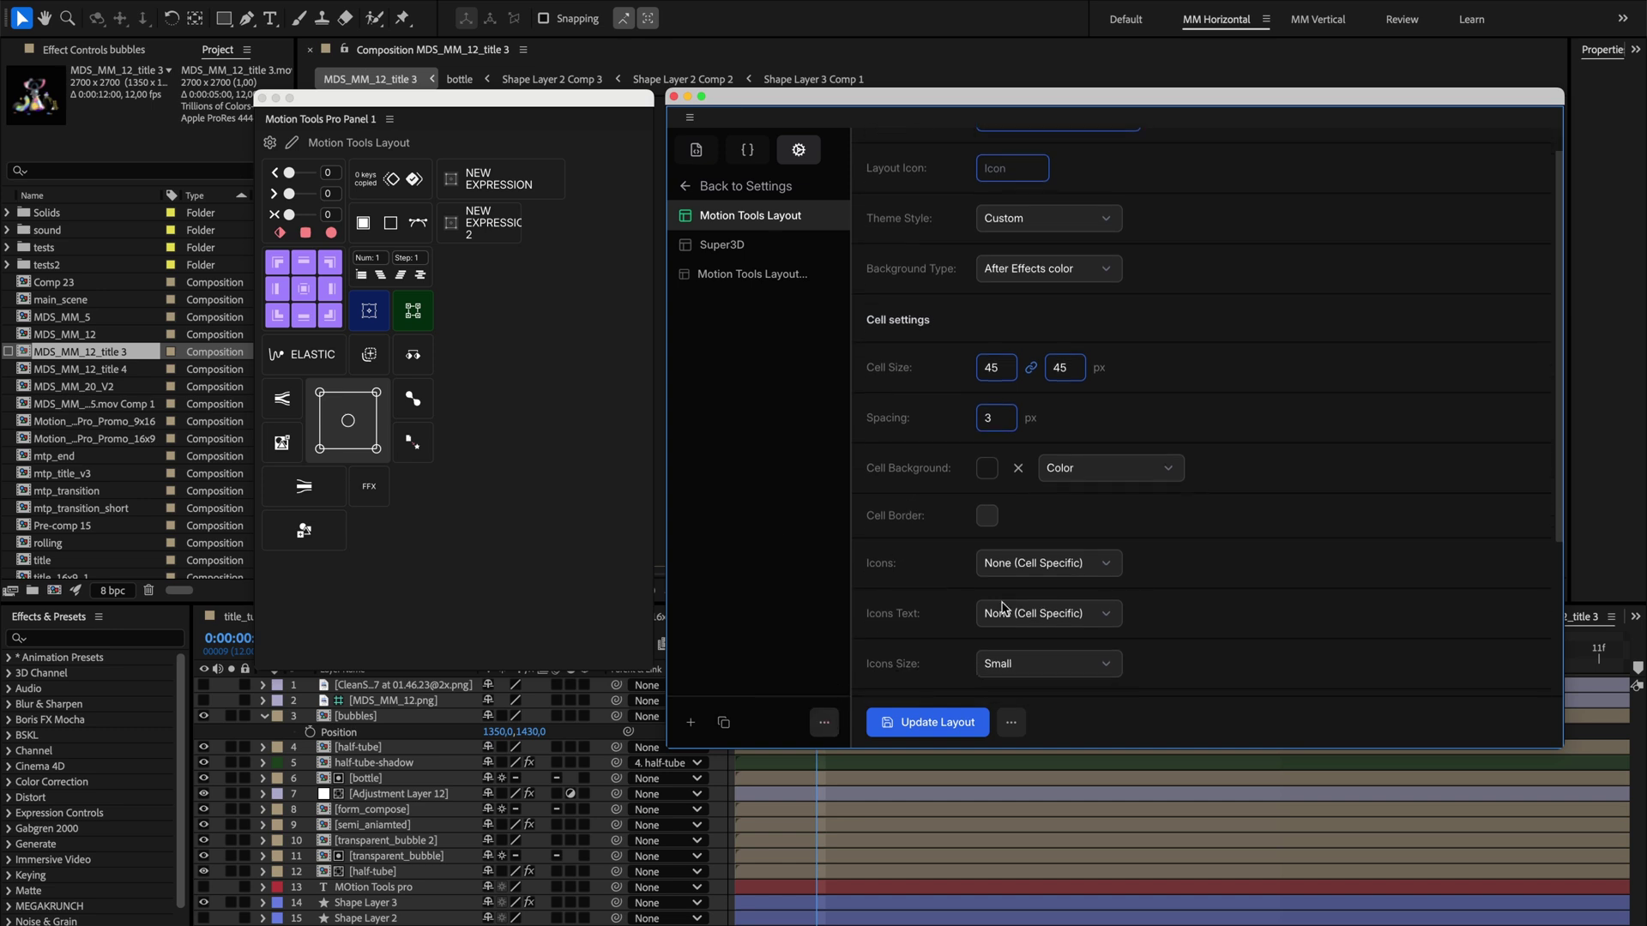
scroll(884, 710, "down", 1)
mouse_move(666, 690)
left_mouse_down()
mouse_move(711, 749)
mouse_move(991, 753)
mouse_move(1071, 729)
mouse_move(1050, 696)
mouse_move(777, 688)
left_mouse_up()
left_click(942, 727)
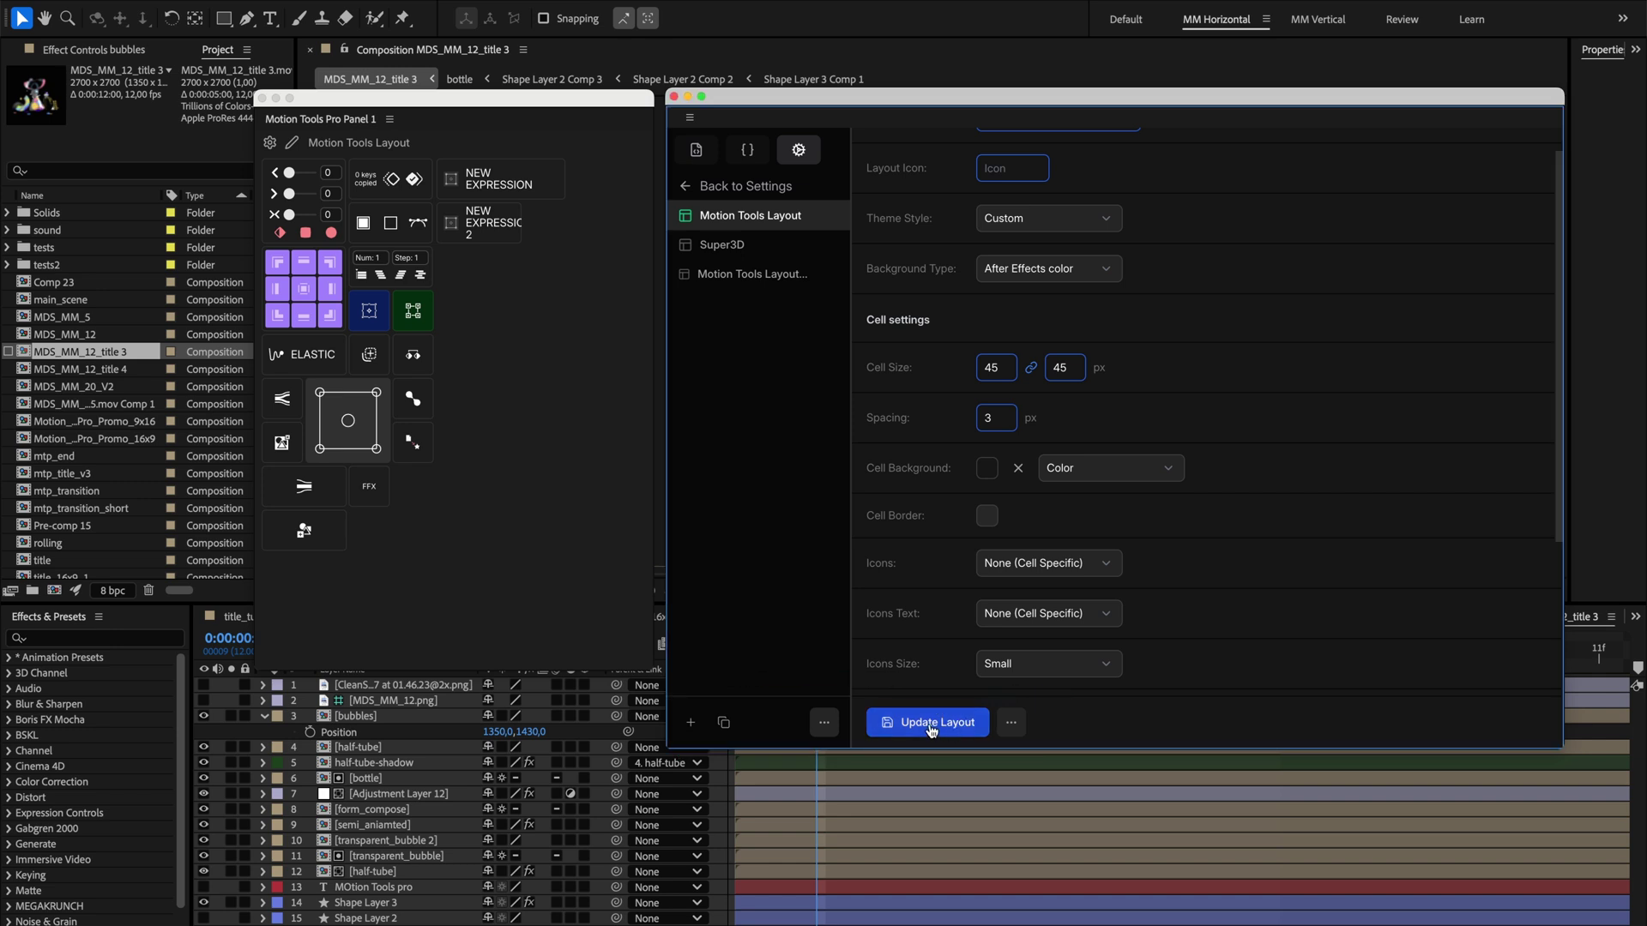
left_click(932, 732)
left_click(1011, 722)
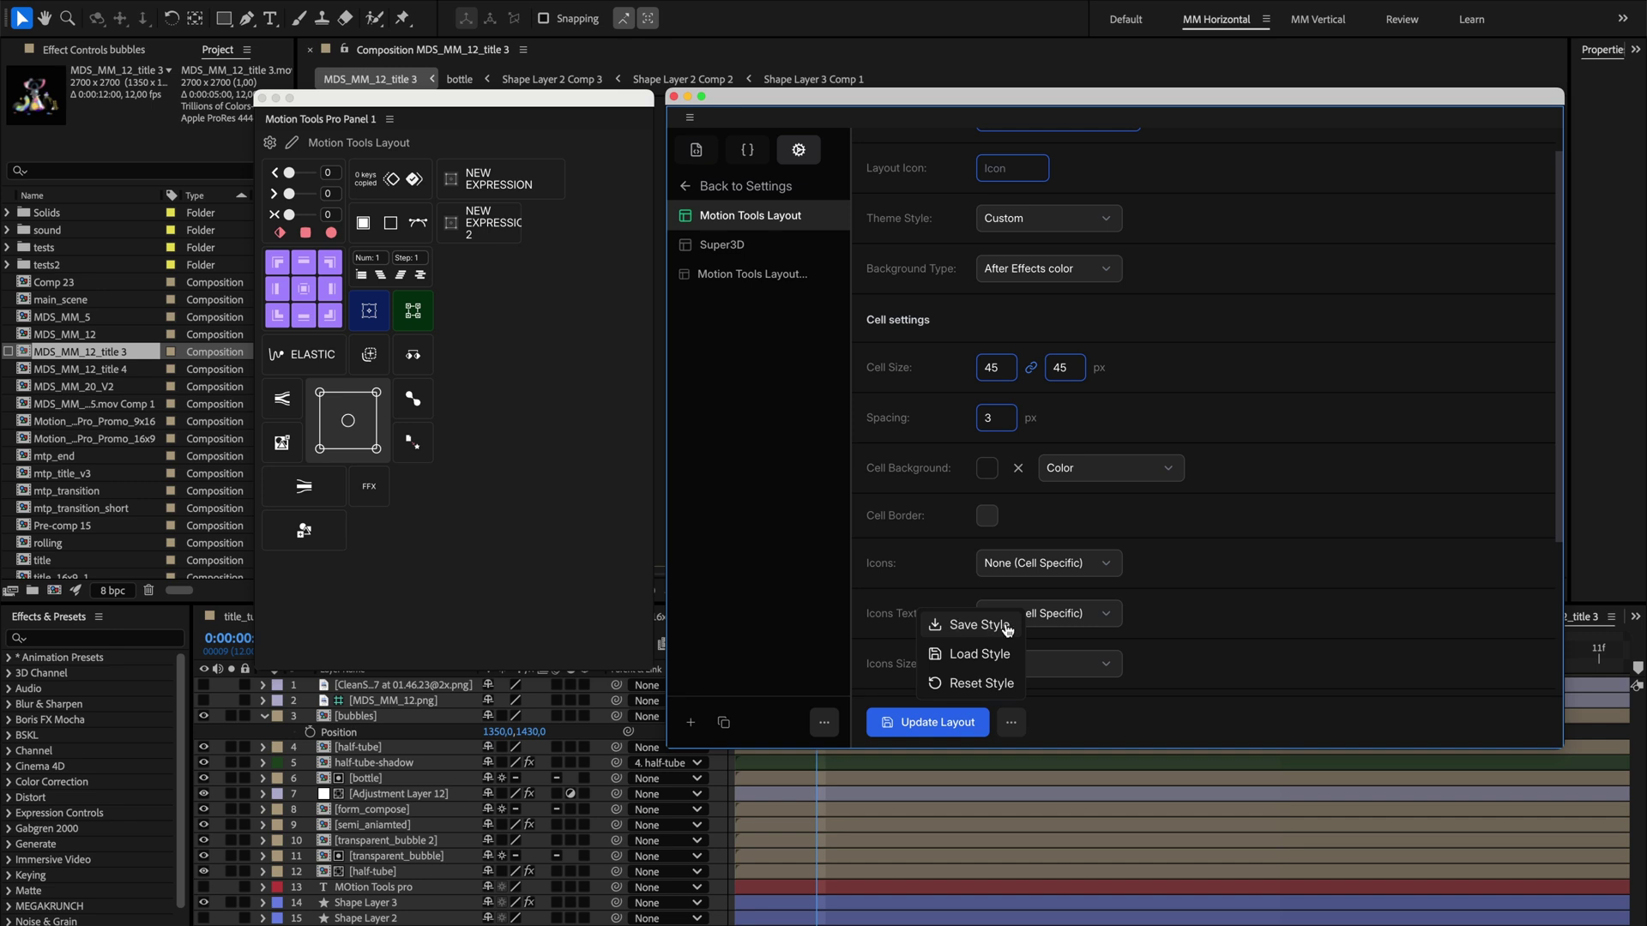
left_click(978, 625)
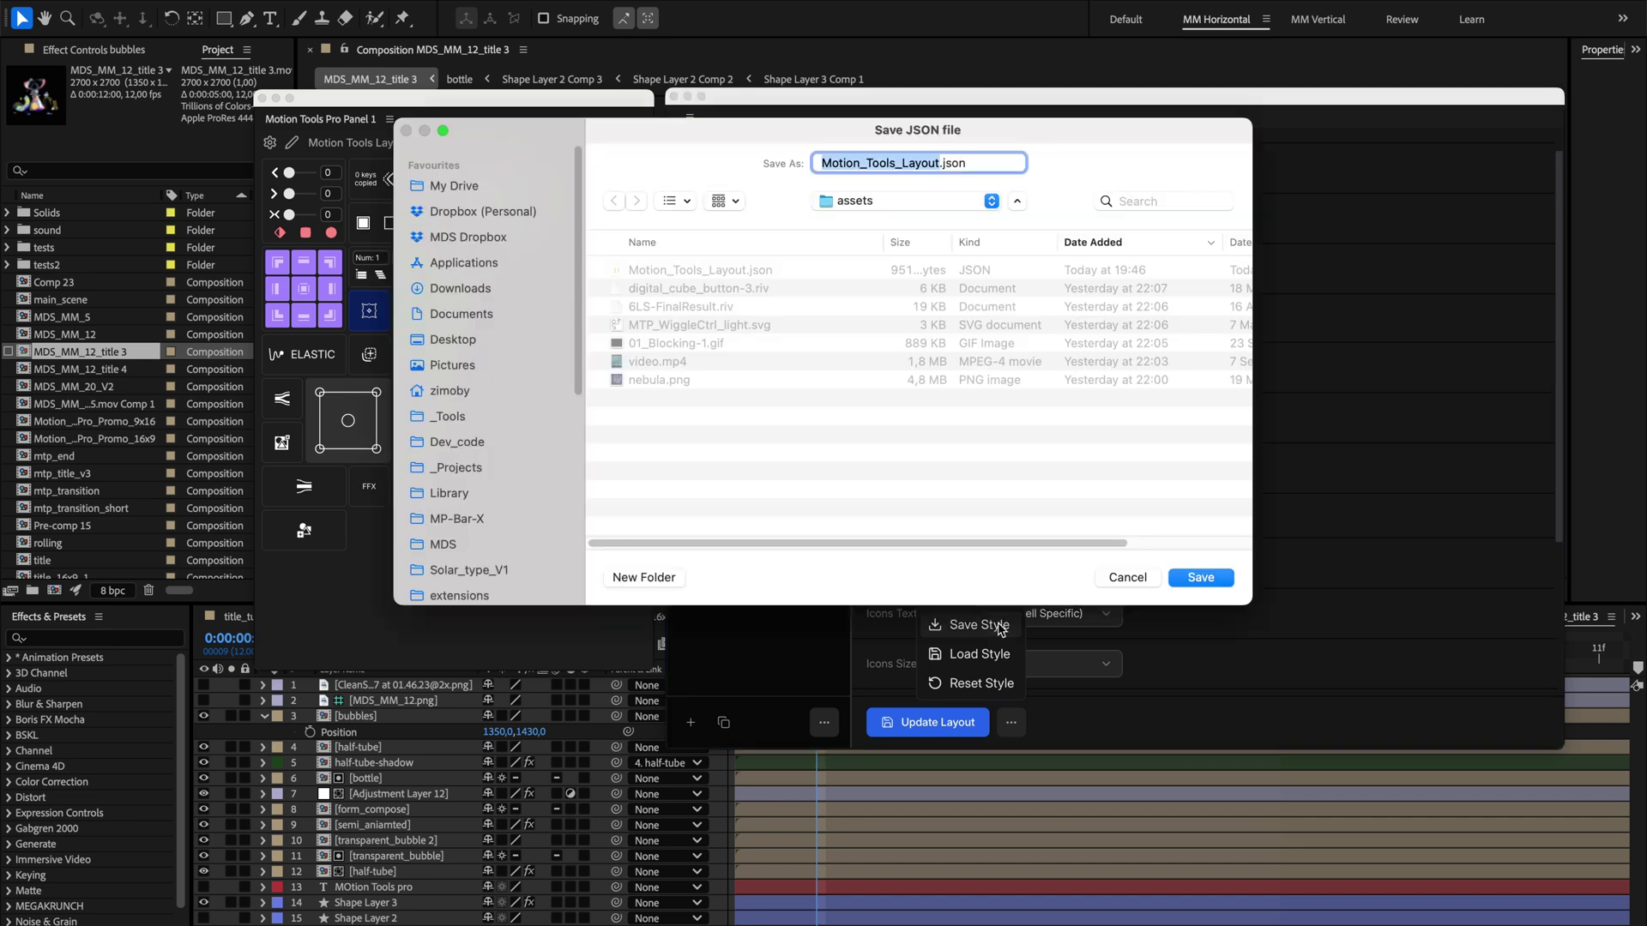
key("Return")
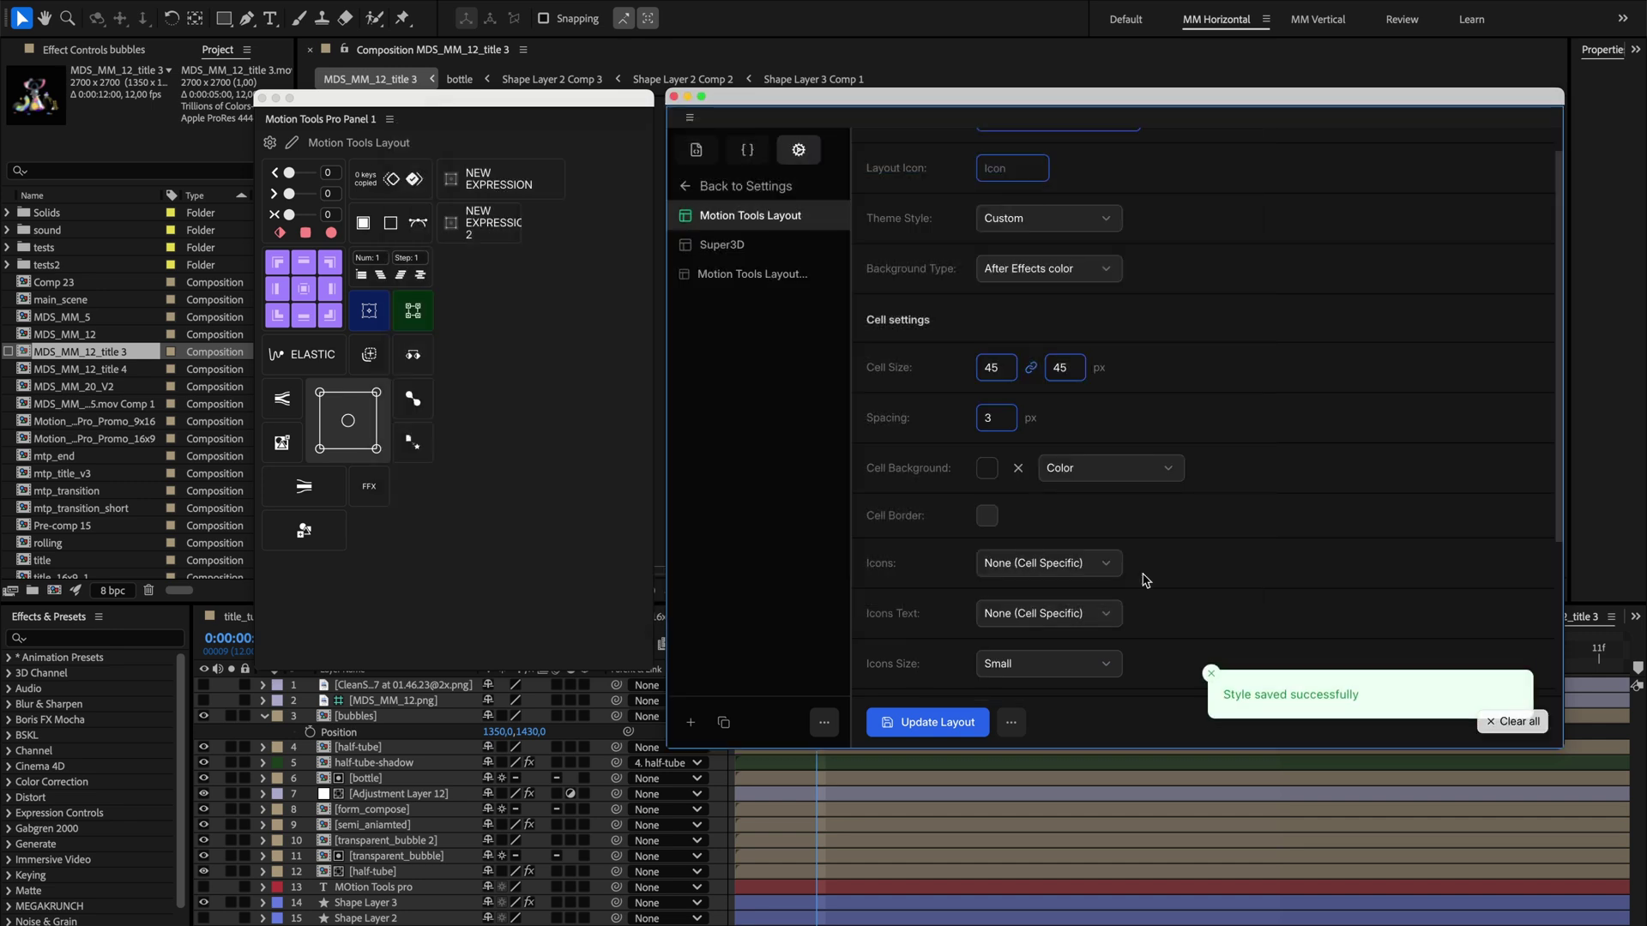
- Load Motion_Tools_Layout.json as a style, then reset the panel style to default
left_click(1012, 722)
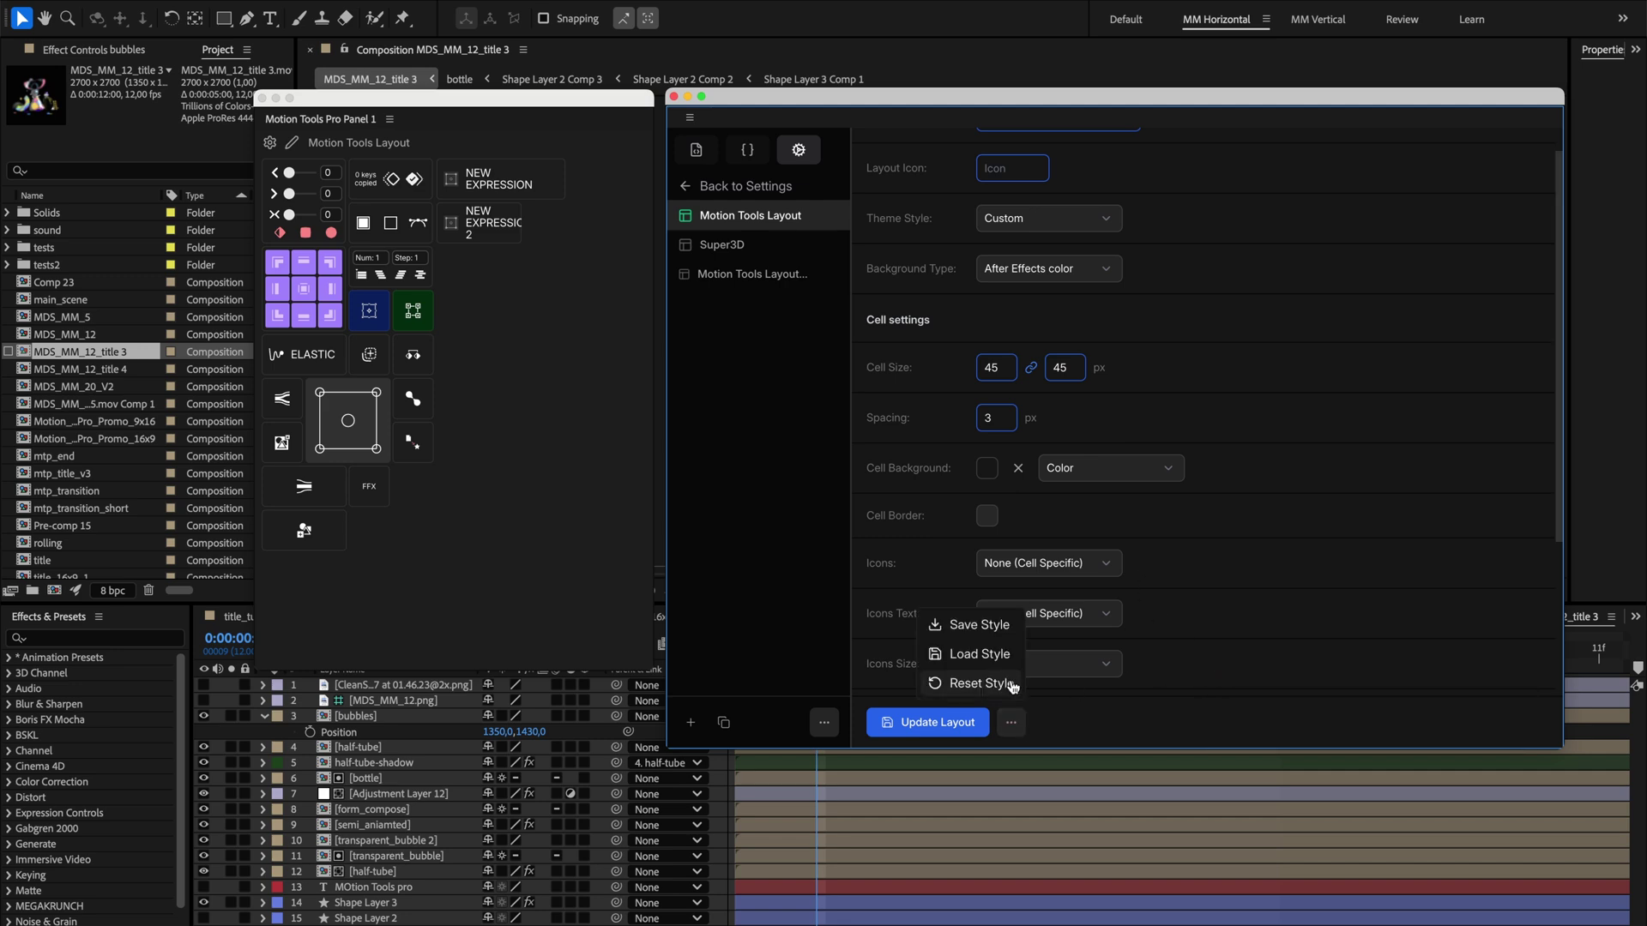
left_click(975, 649)
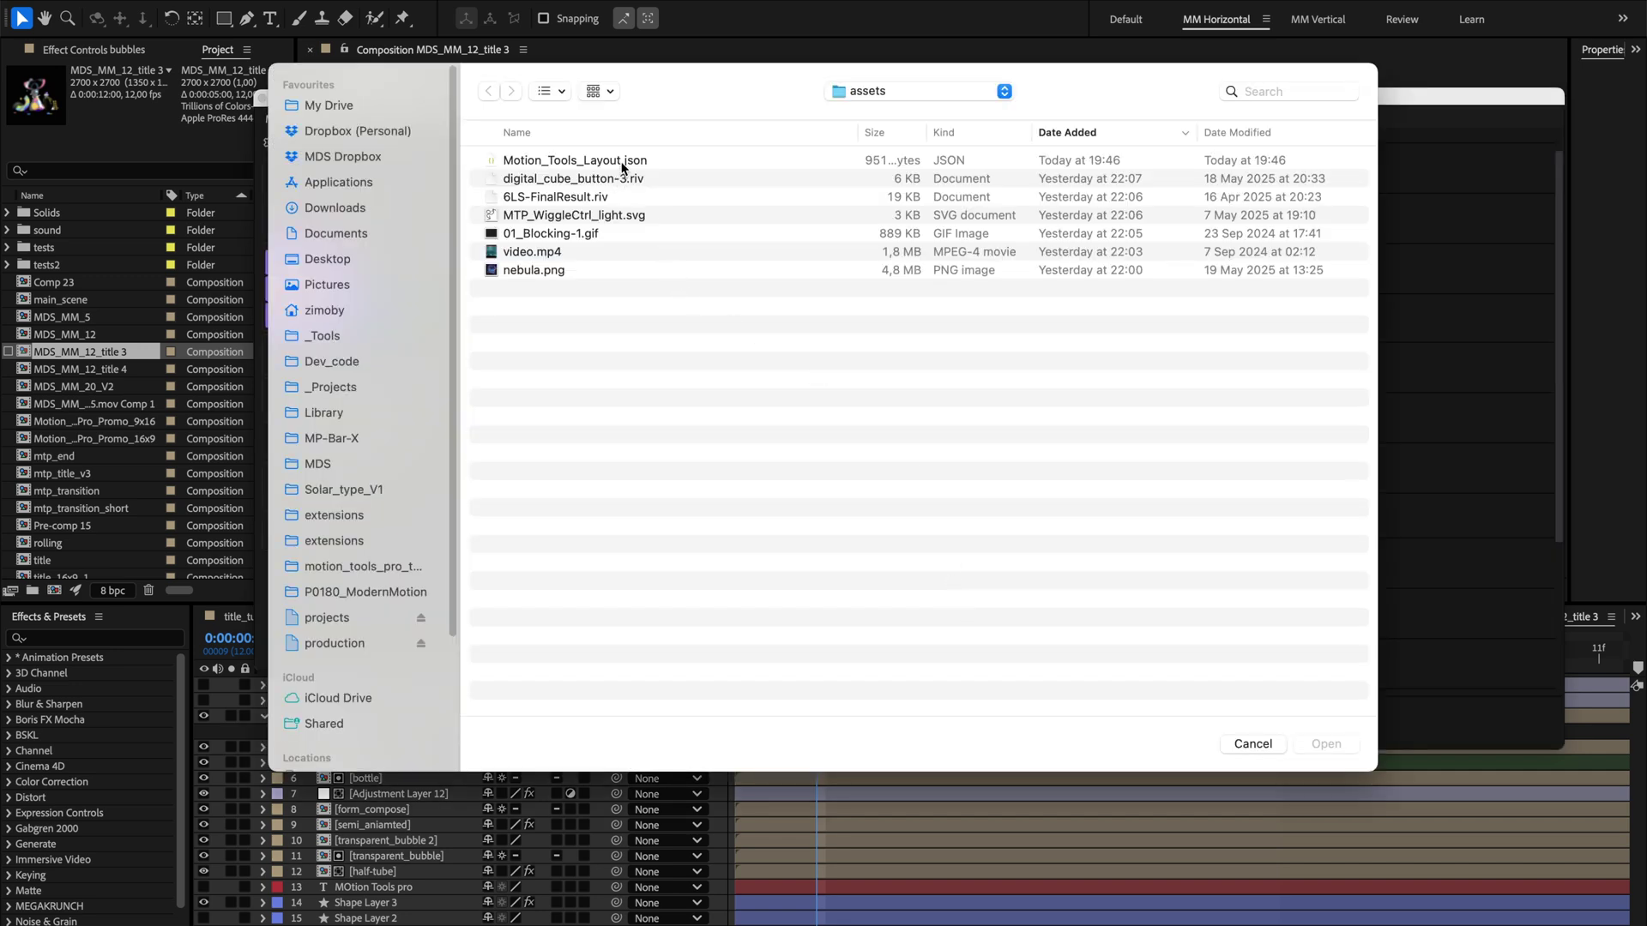
left_click(623, 163)
left_click(1325, 743)
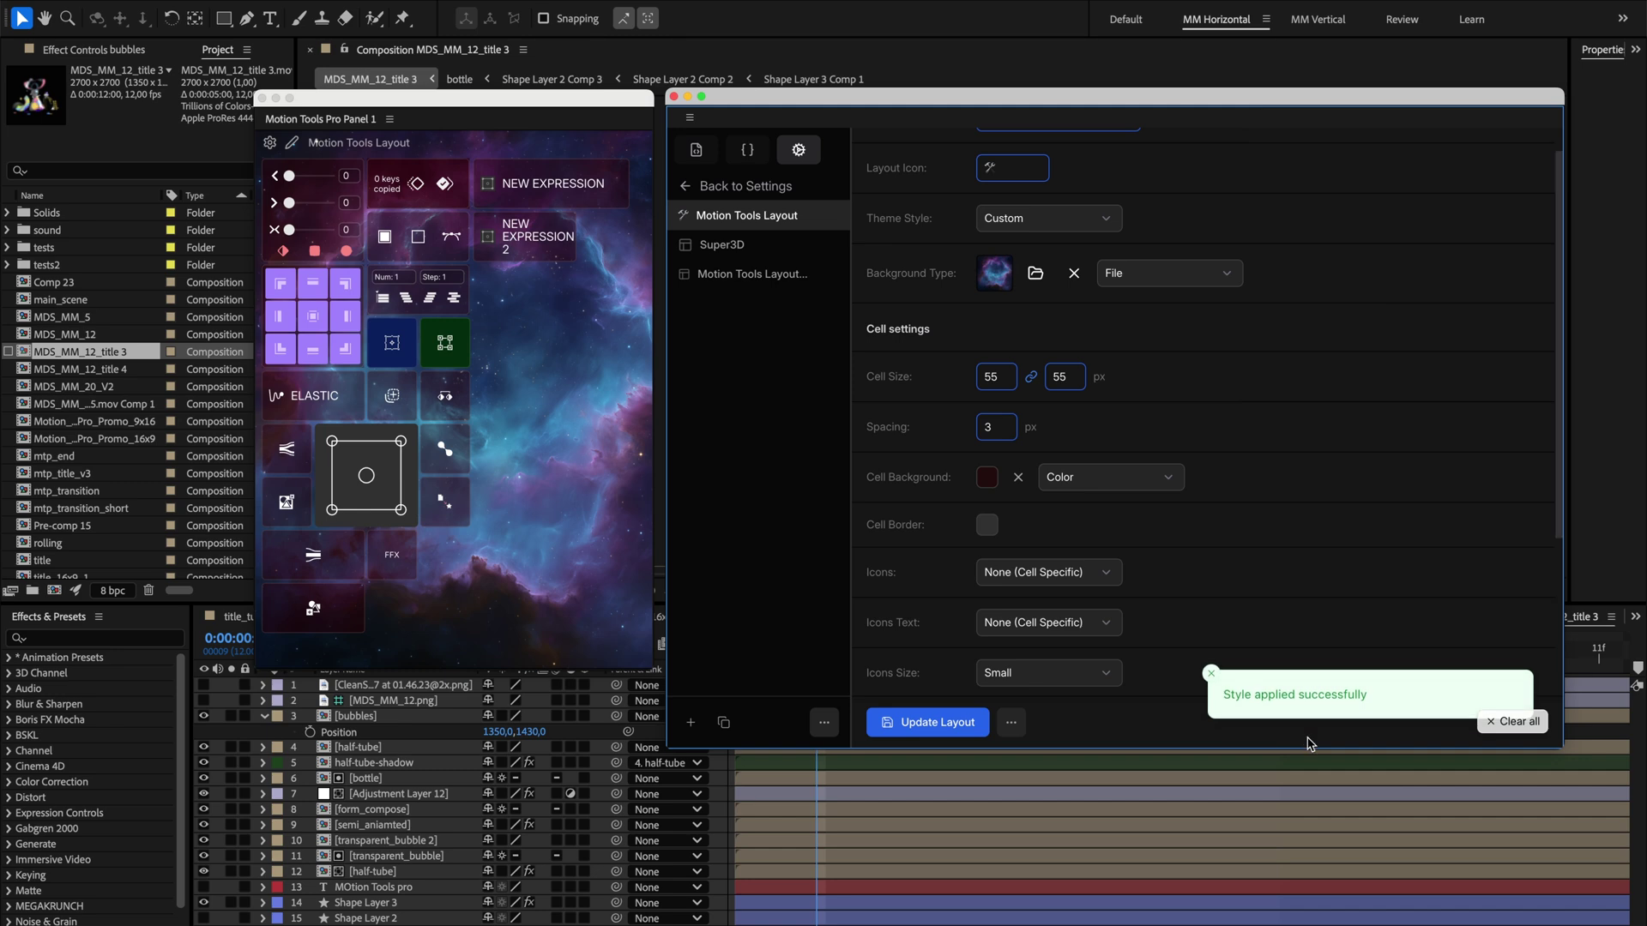
left_click(1211, 674)
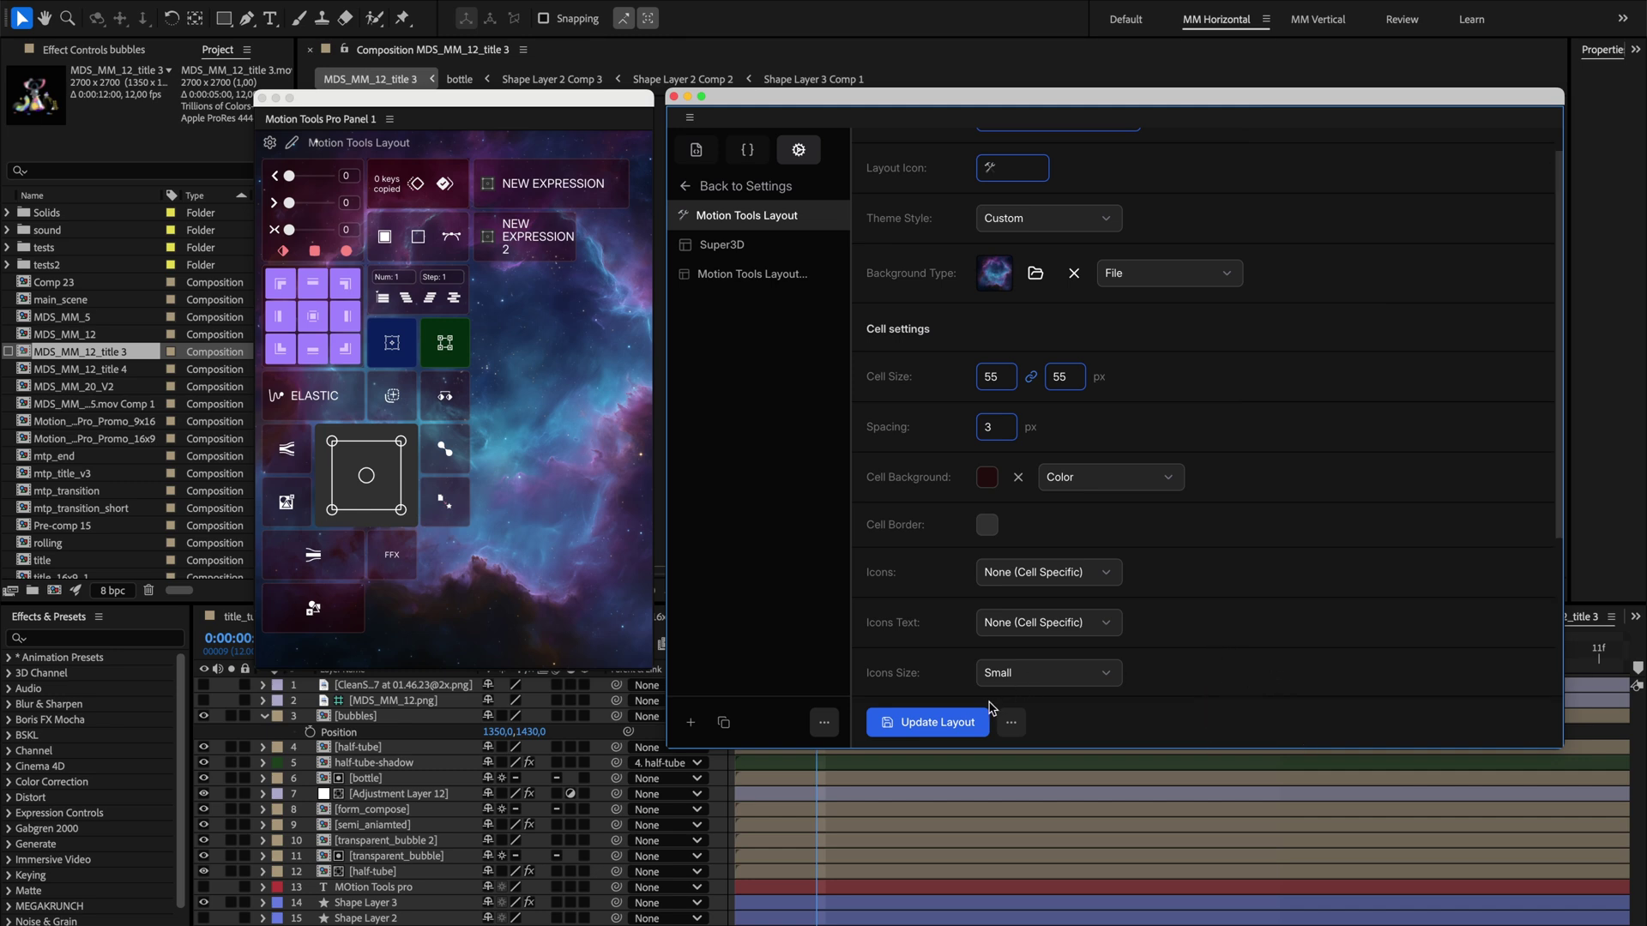
left_click(1012, 722)
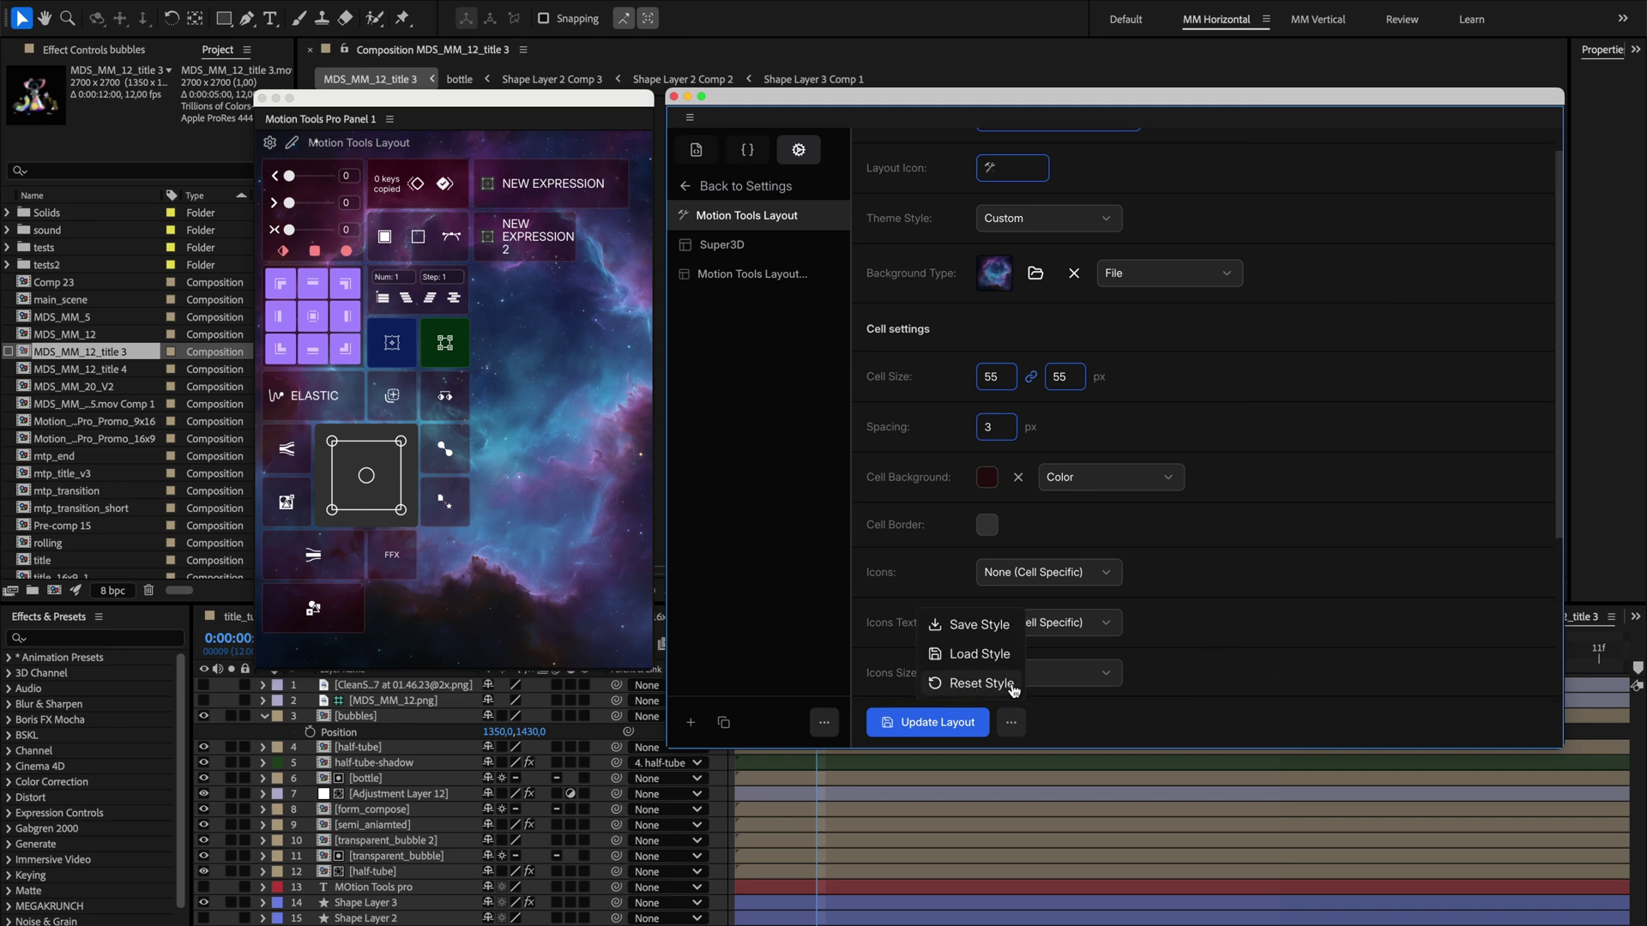
left_click(1008, 687)
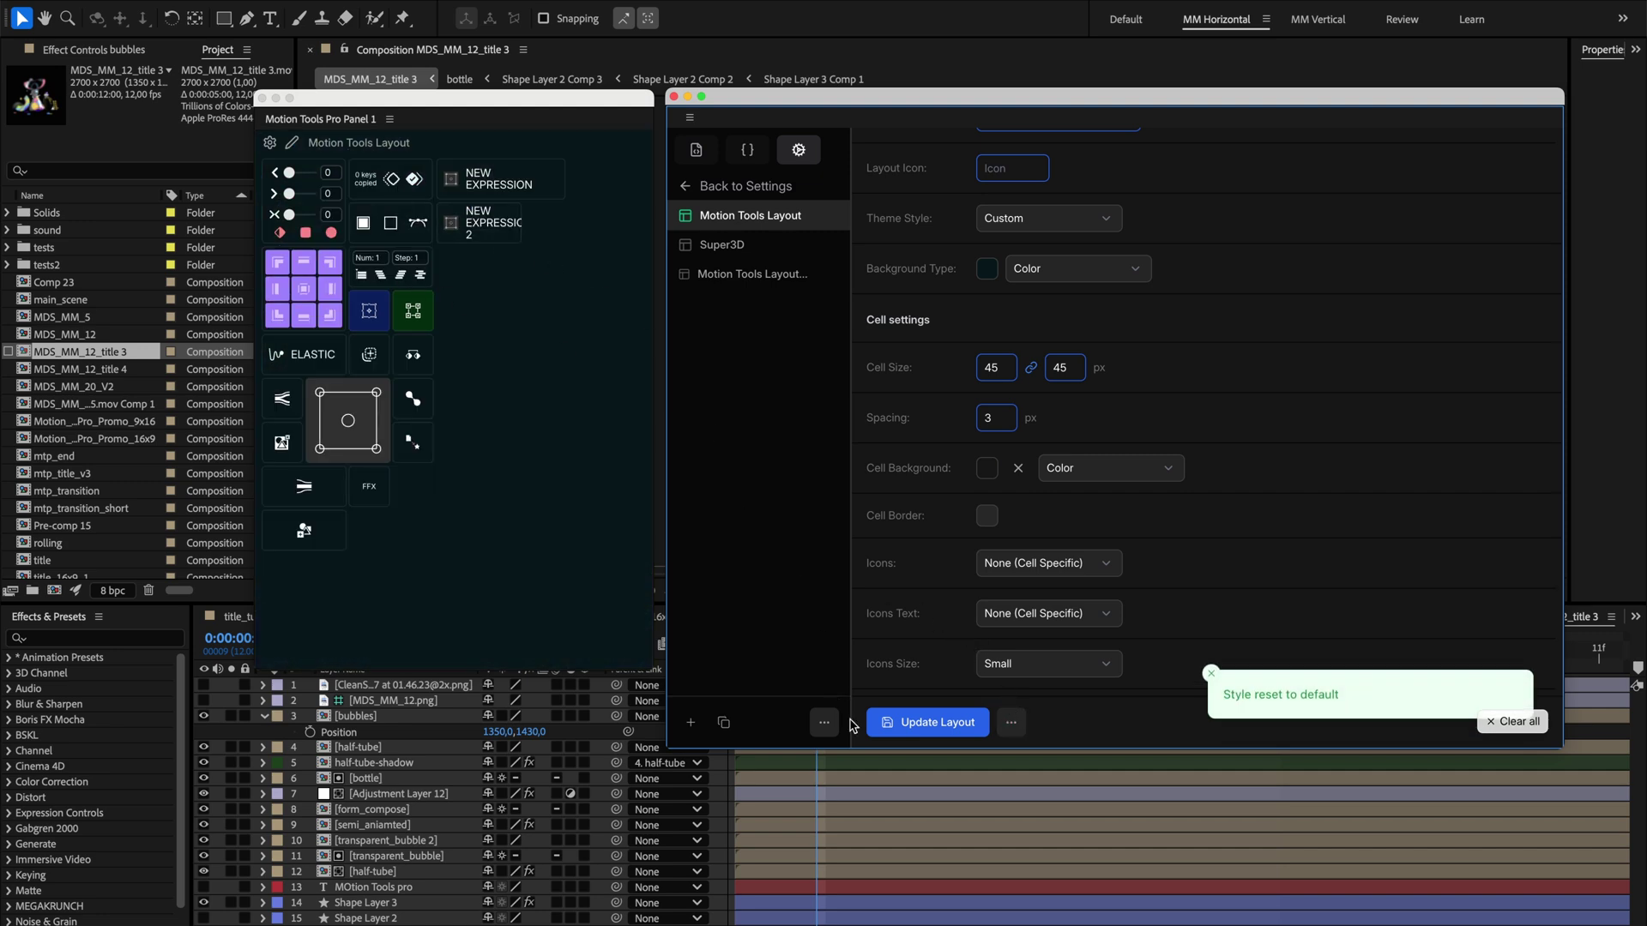
left_click(824, 722)
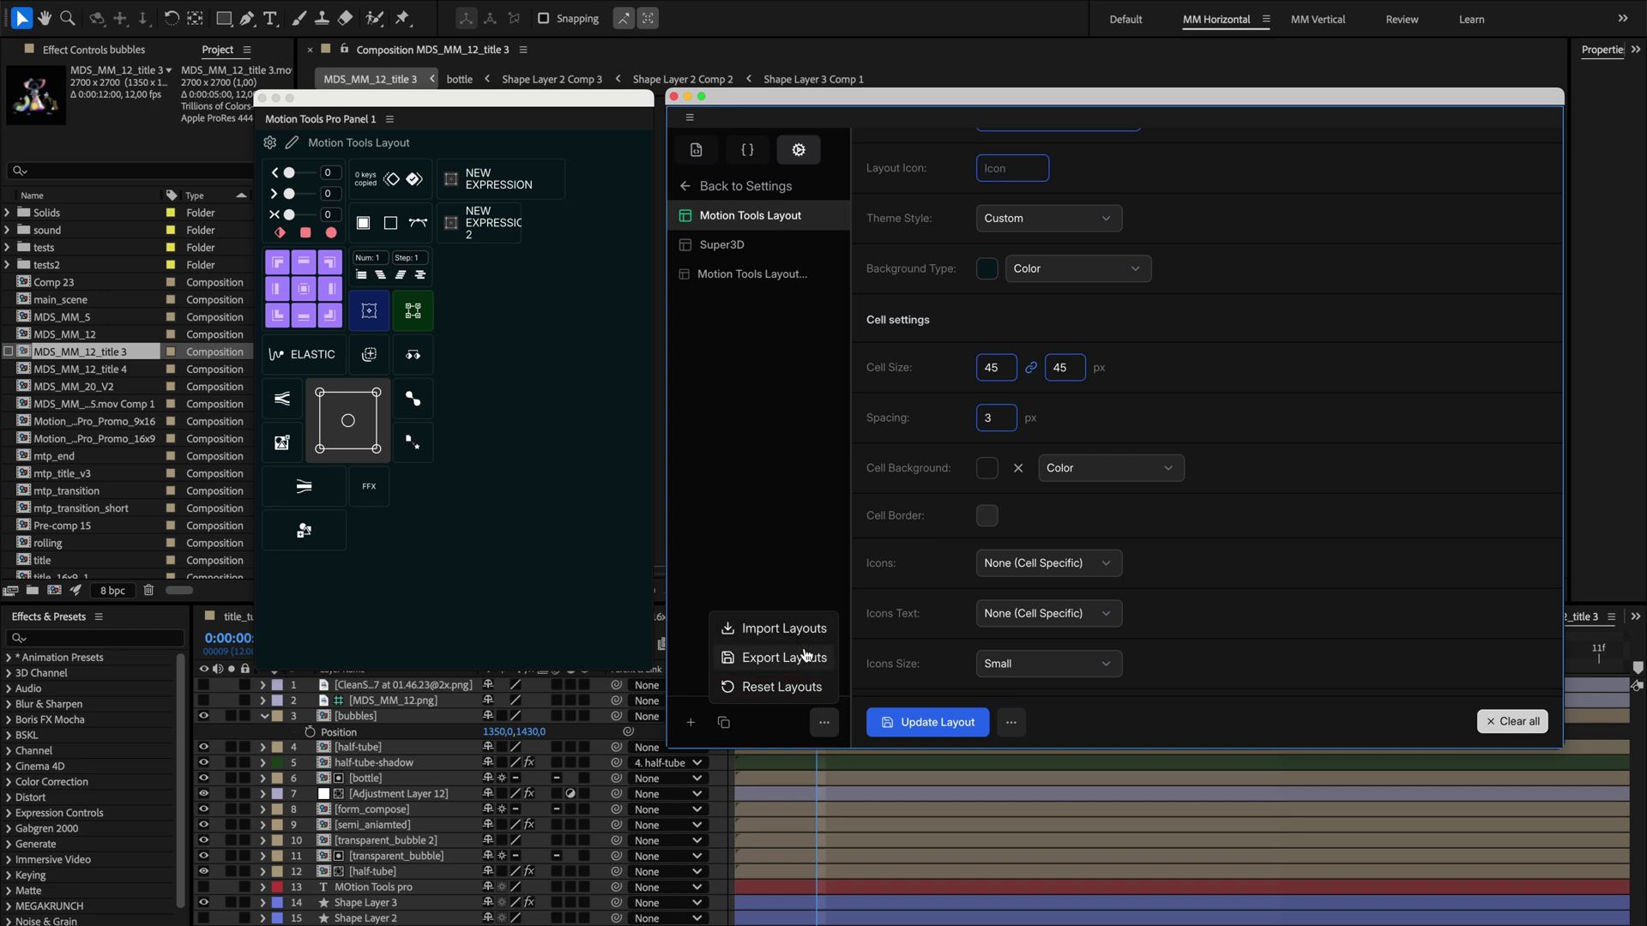
left_click(824, 725)
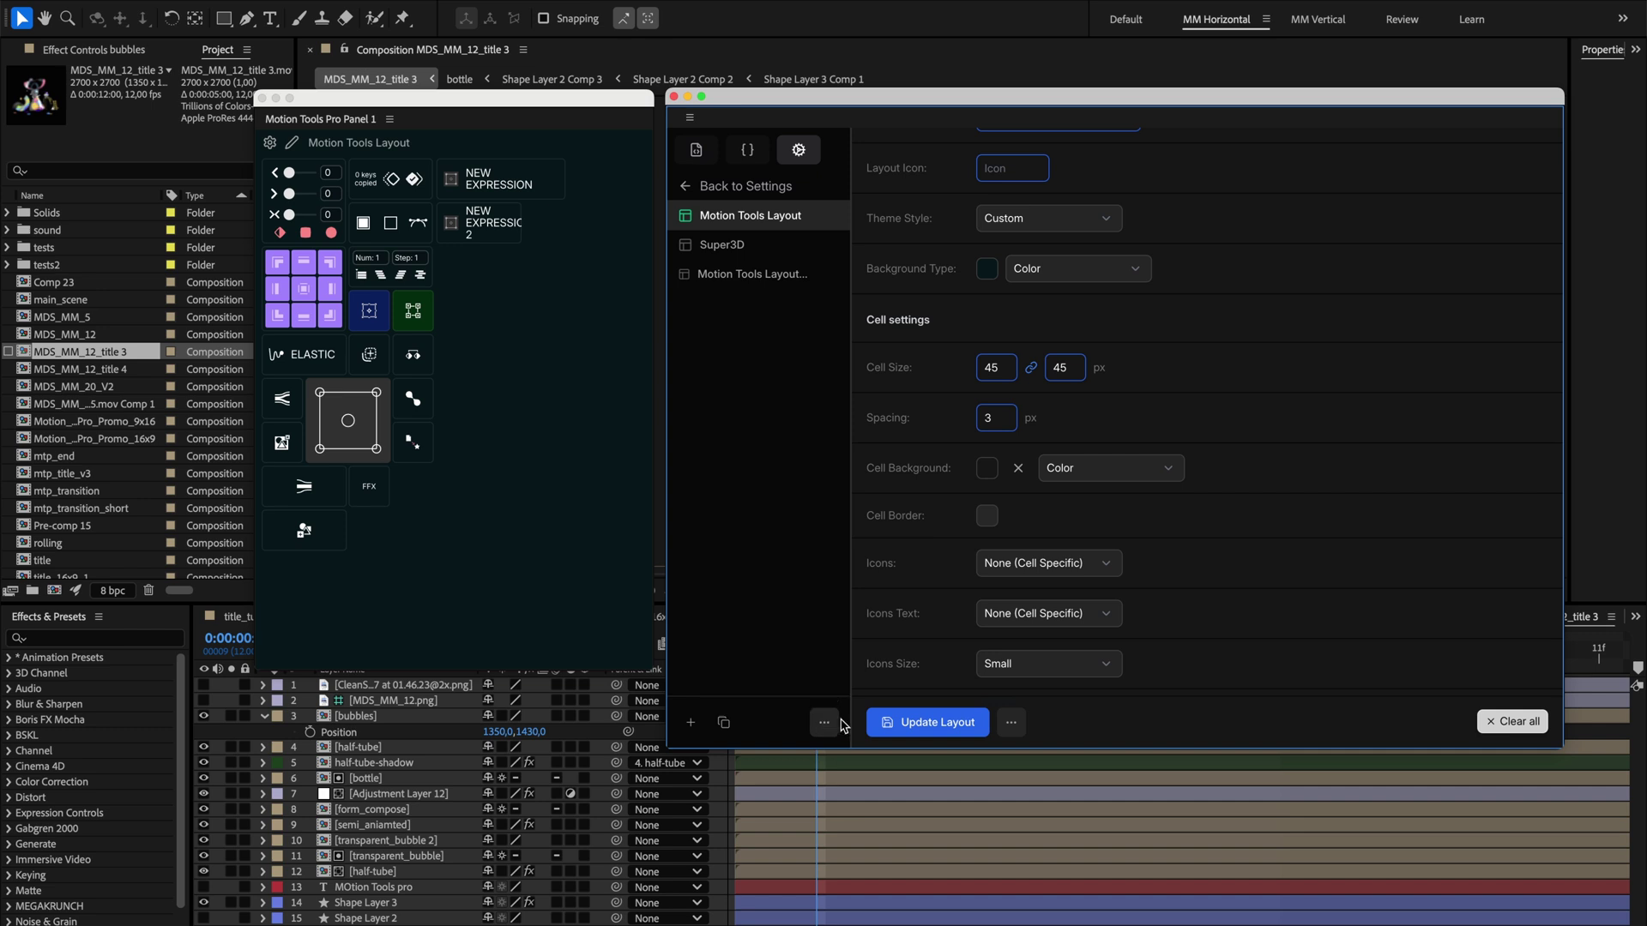
- Reload Motion_Tools_Layout.json to restore the nebula background and 55 px cells
left_click(1011, 722)
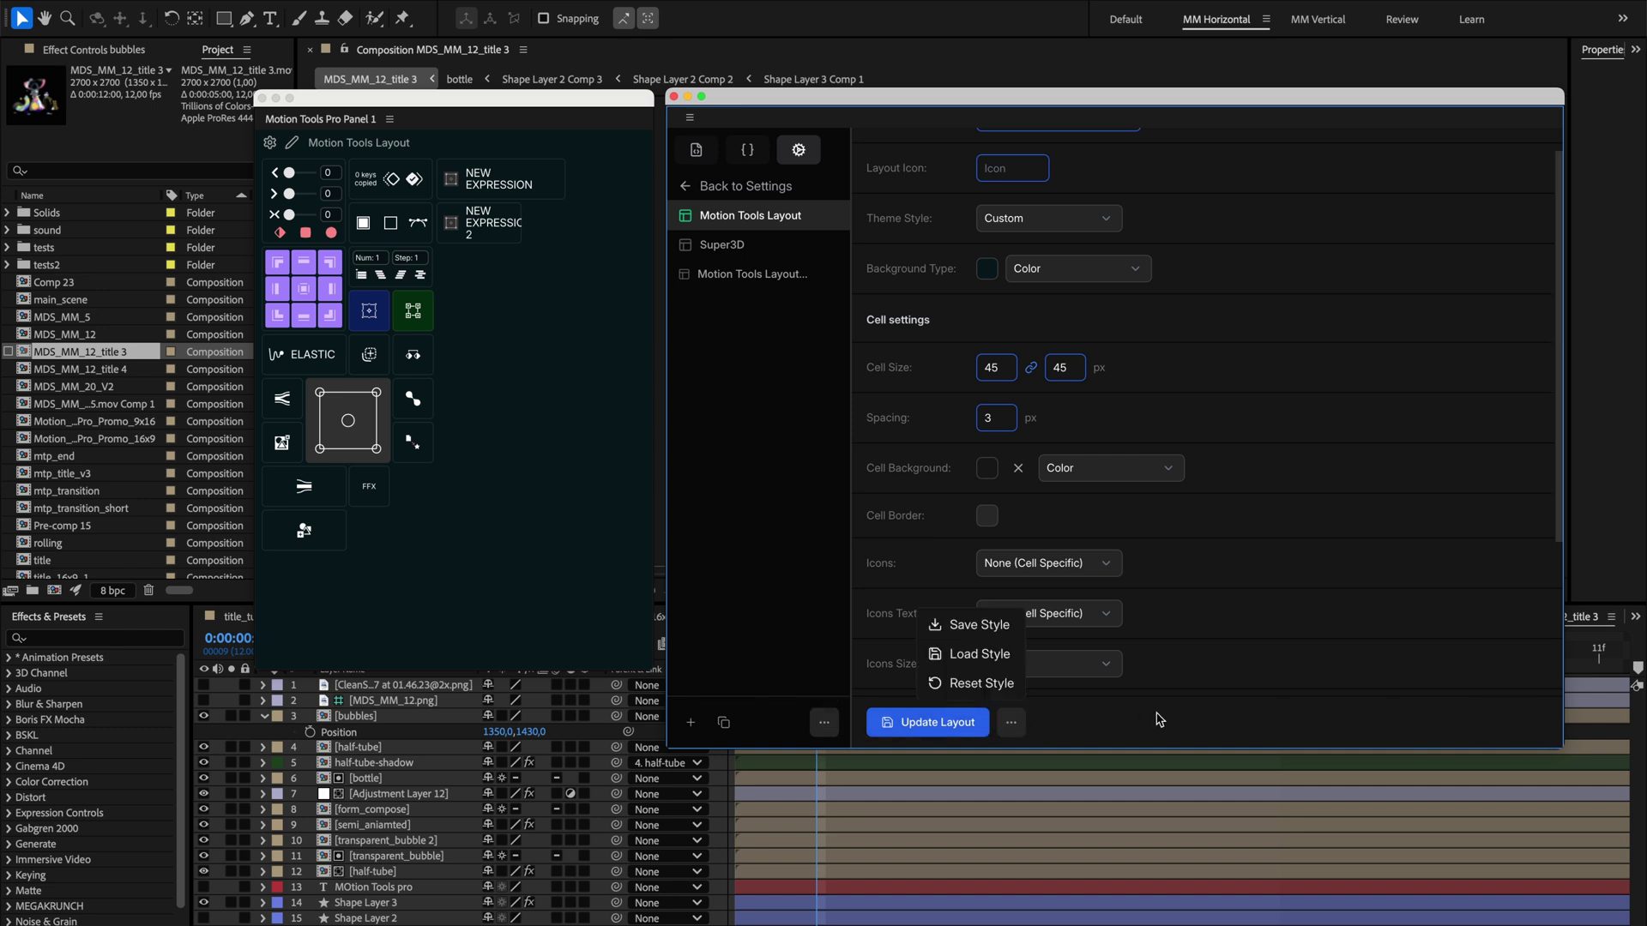
left_click(979, 654)
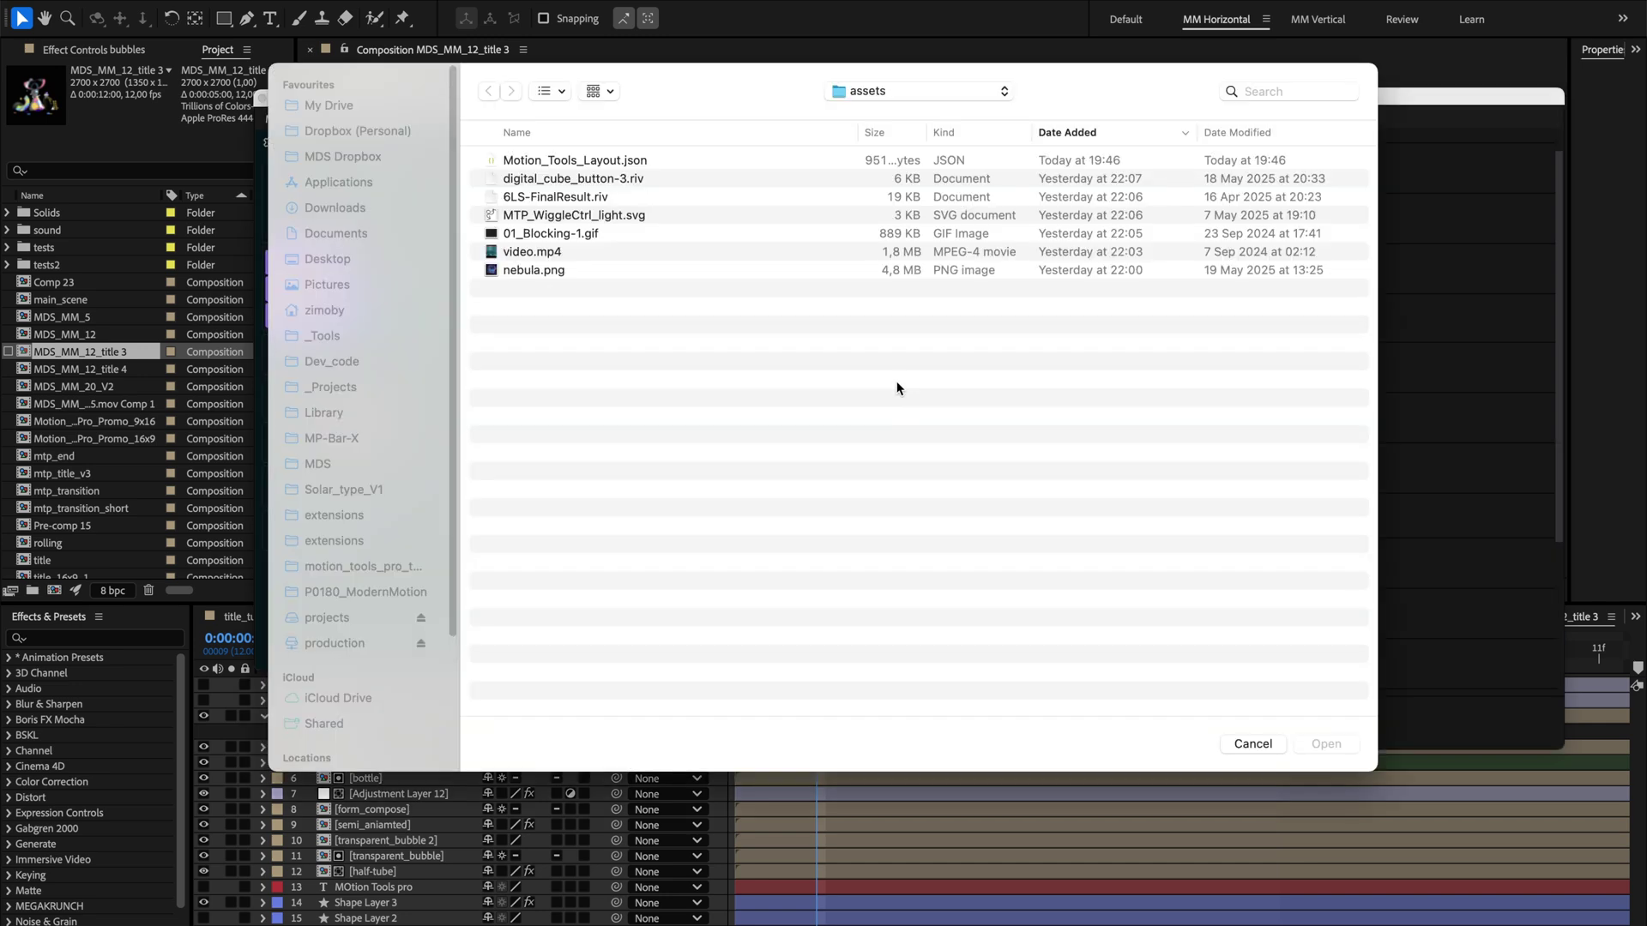
left_click(680, 179)
left_click(682, 161)
left_click(1325, 745)
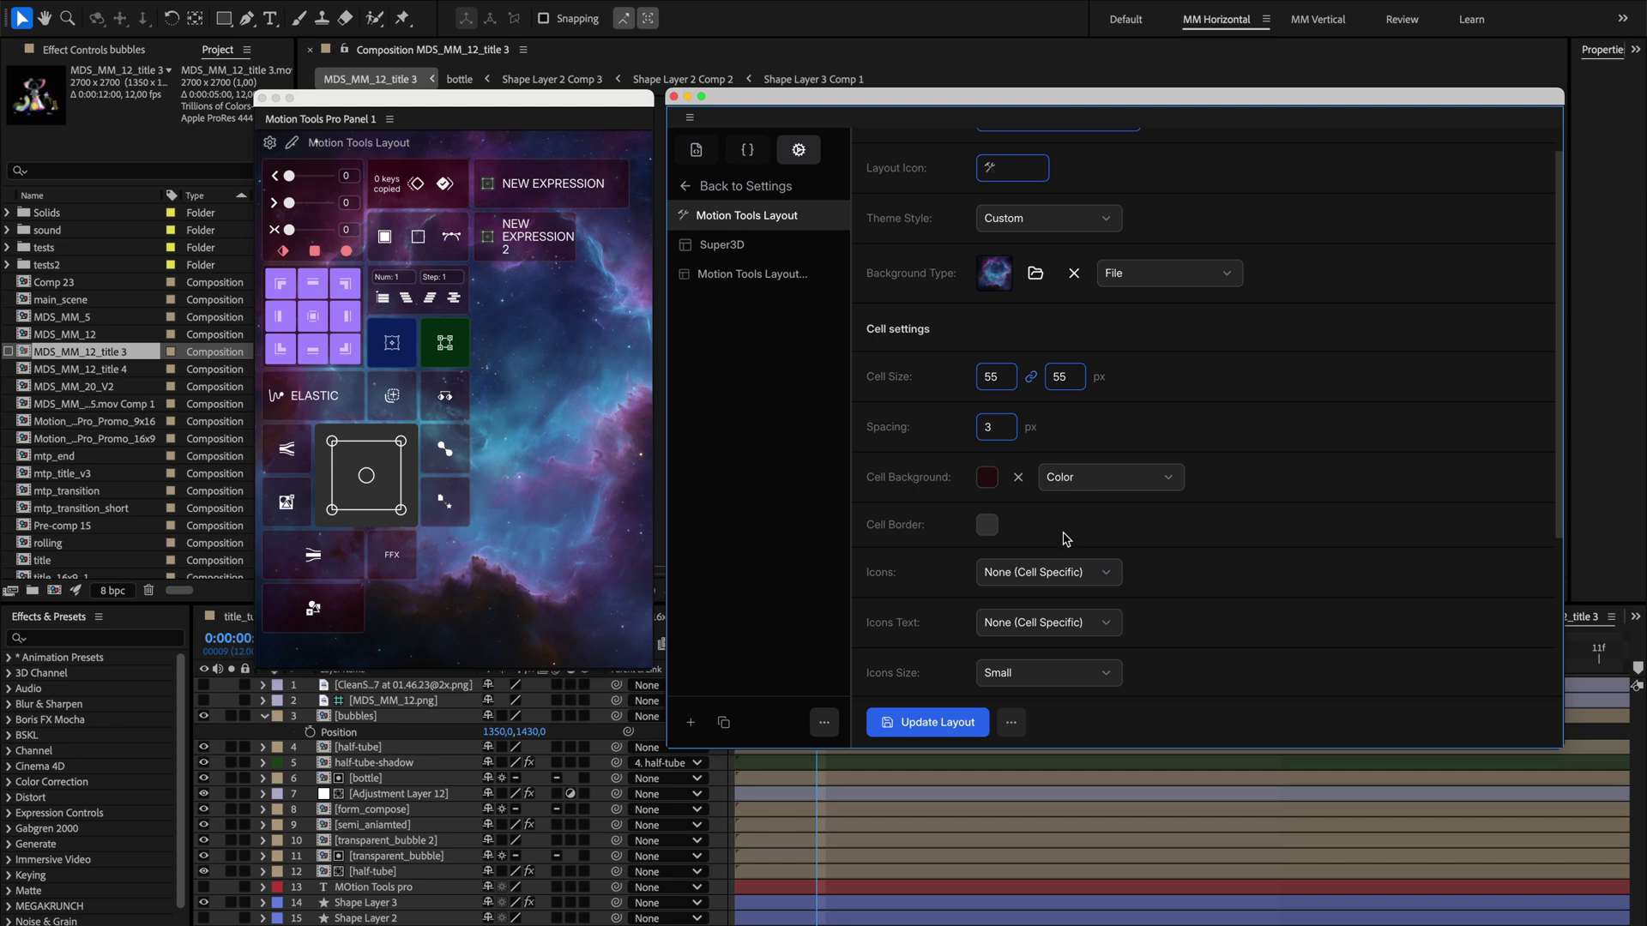
scroll(1066, 538, "up", 2)
left_click(1061, 257)
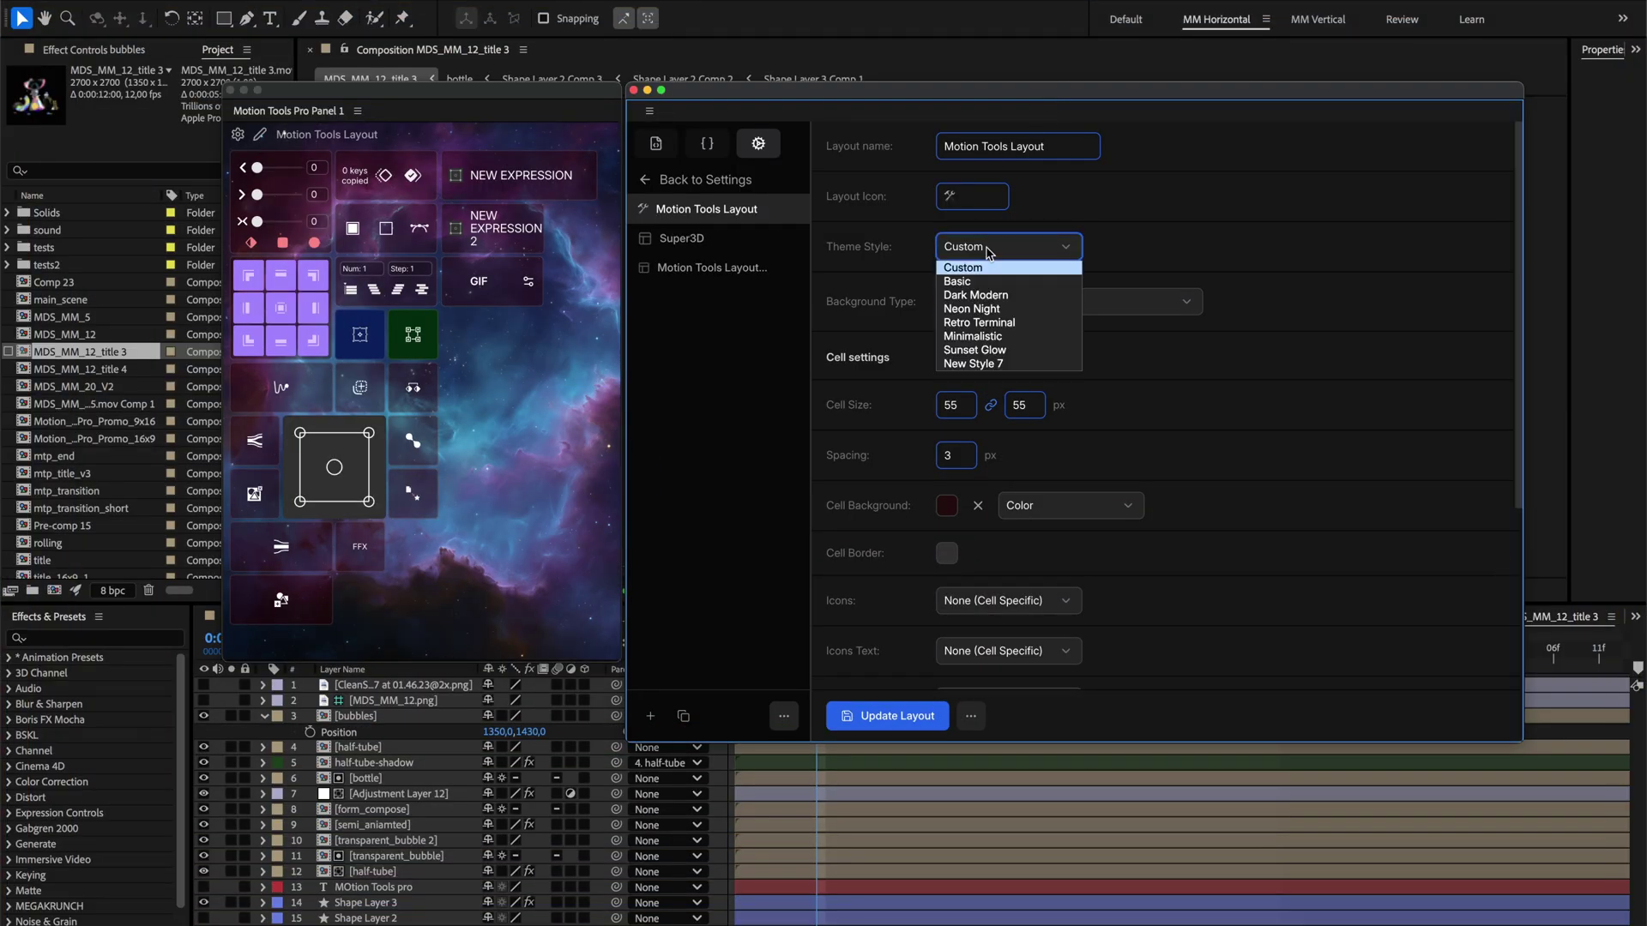
- Open Theme Settings and preview Dark Modern, Neon Night and Minimalistic before returning to Basic
left_click(845, 243)
left_click(675, 182)
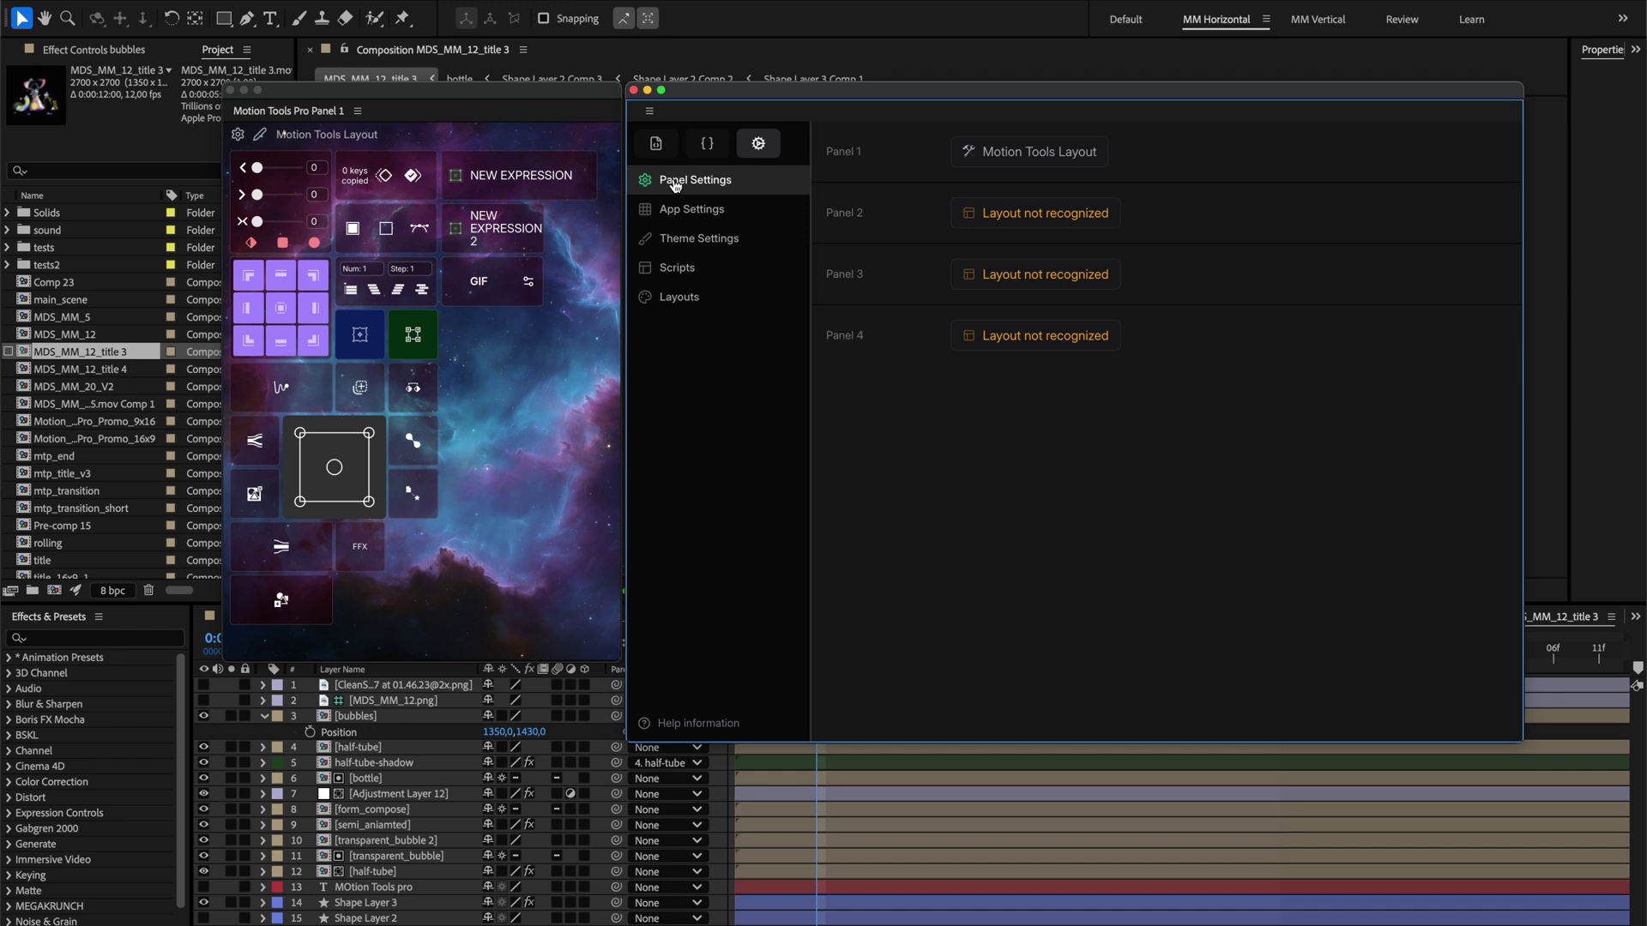
left_click(678, 249)
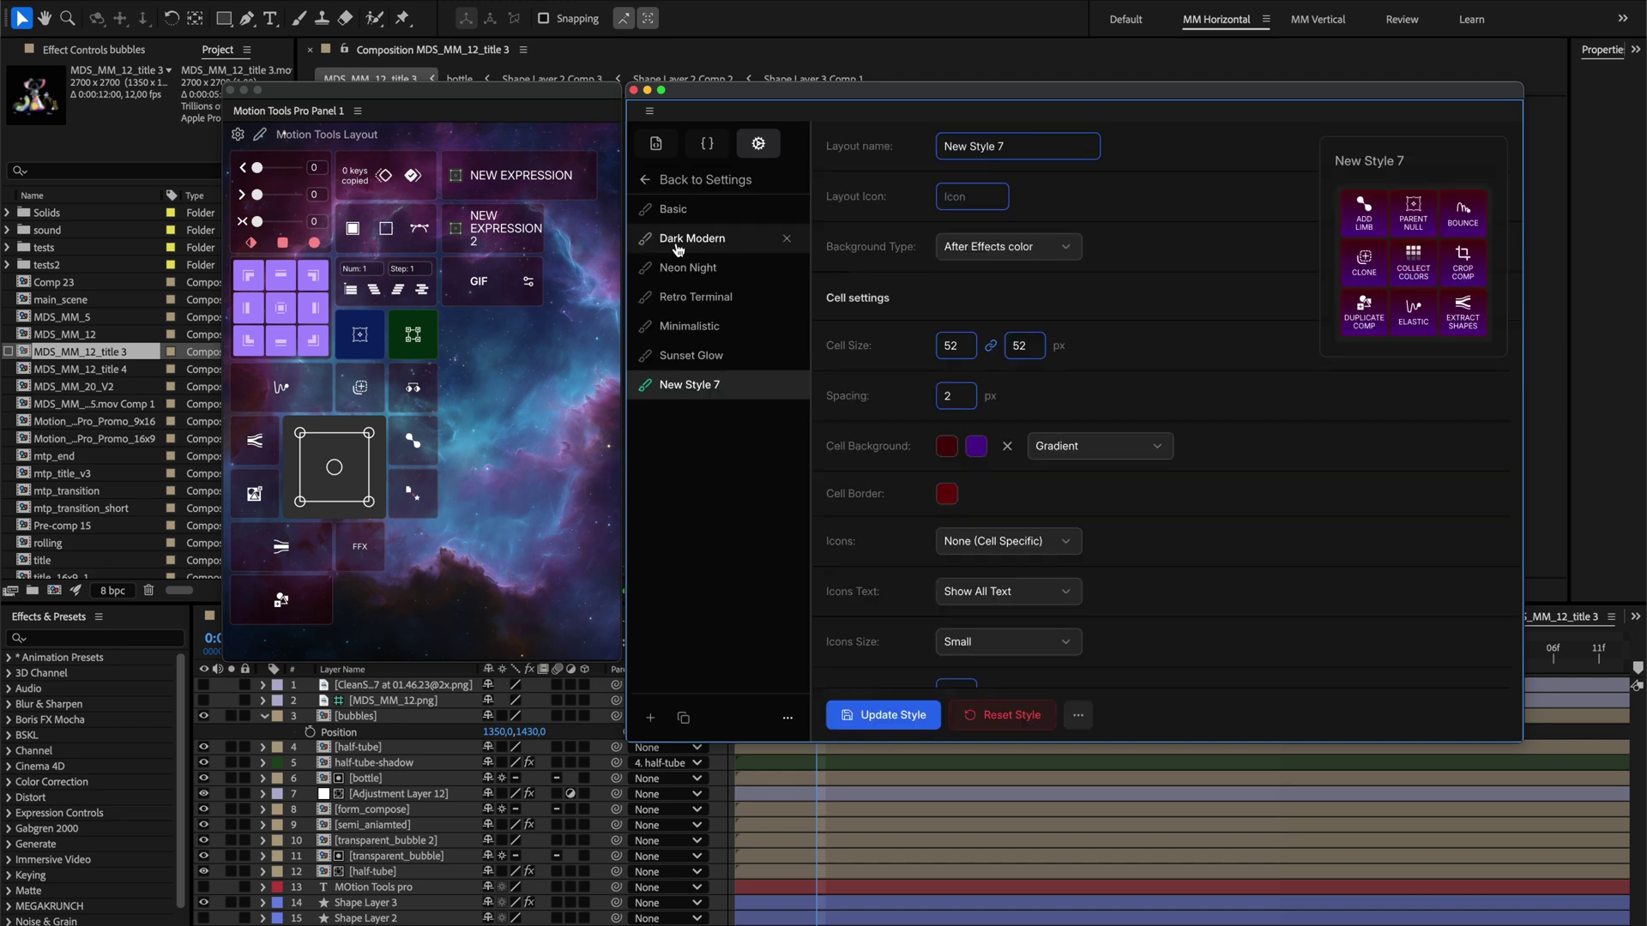
left_click(677, 249)
left_click(684, 215)
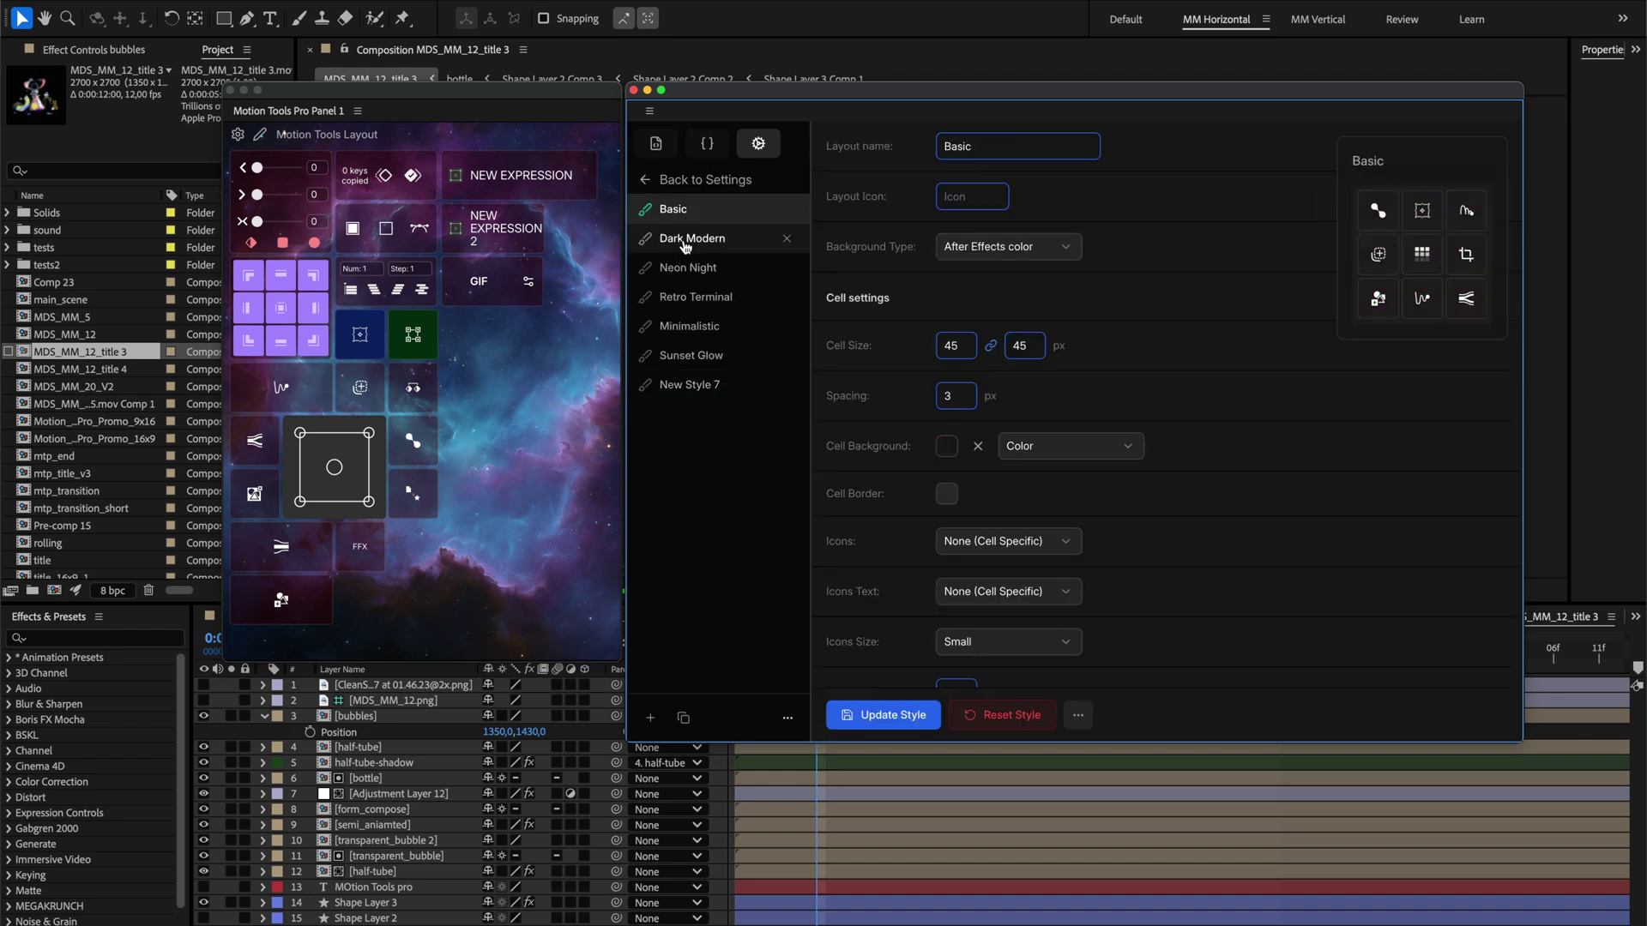
scroll(1115, 223, "down", 5)
scroll(1115, 223, "up", 5)
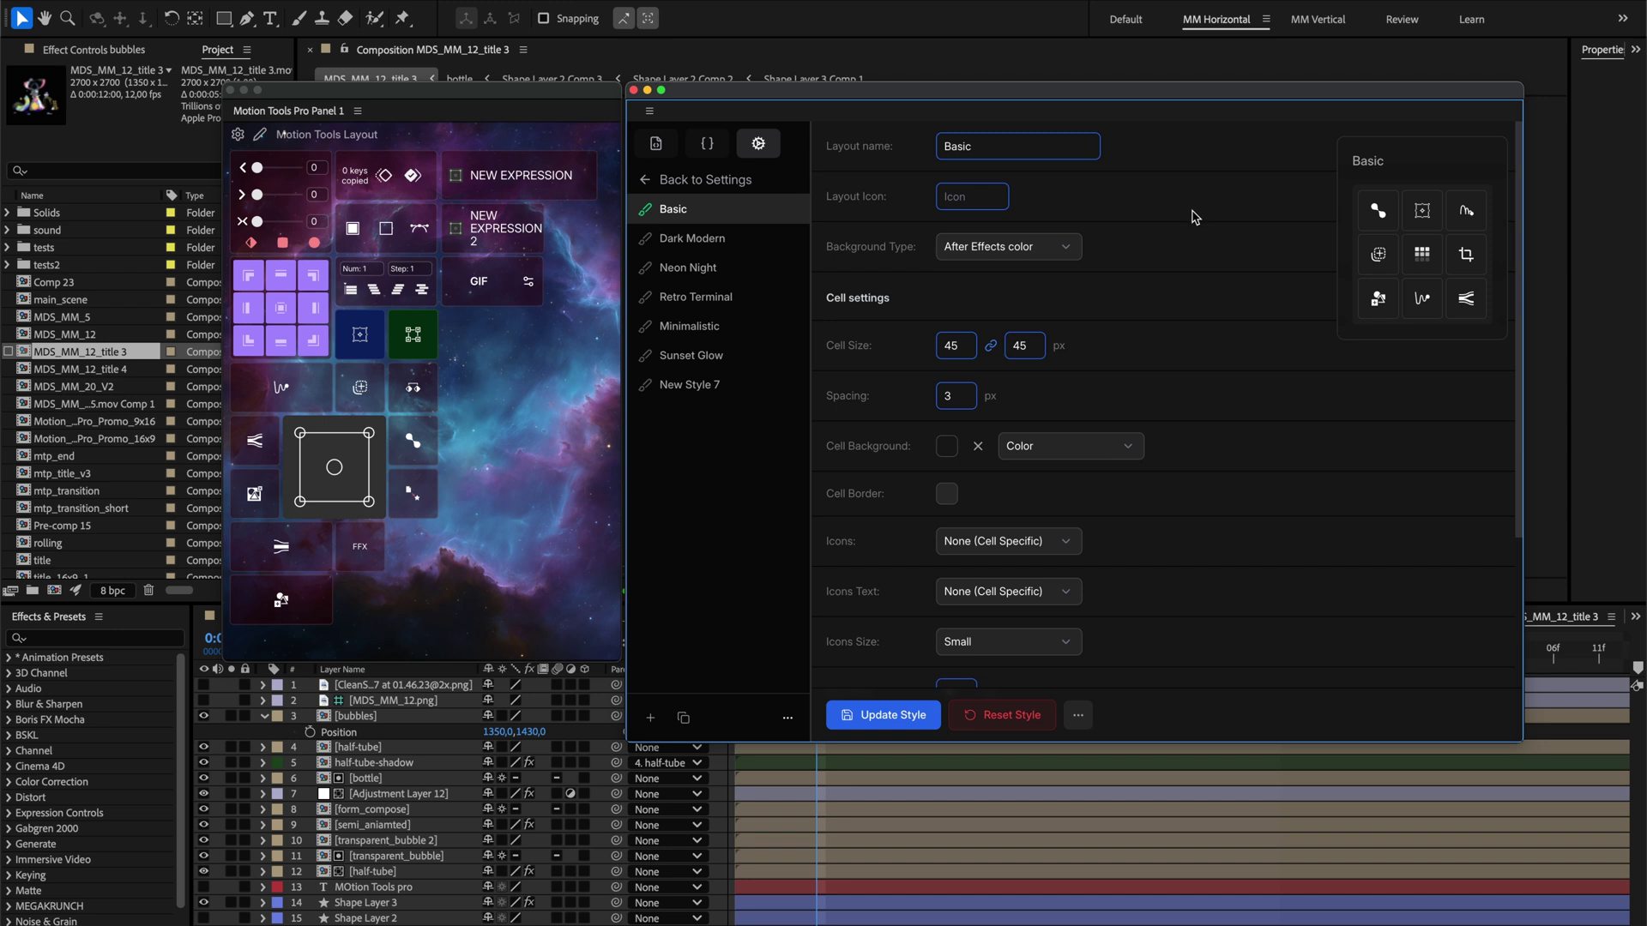
left_click(691, 238)
left_click(688, 268)
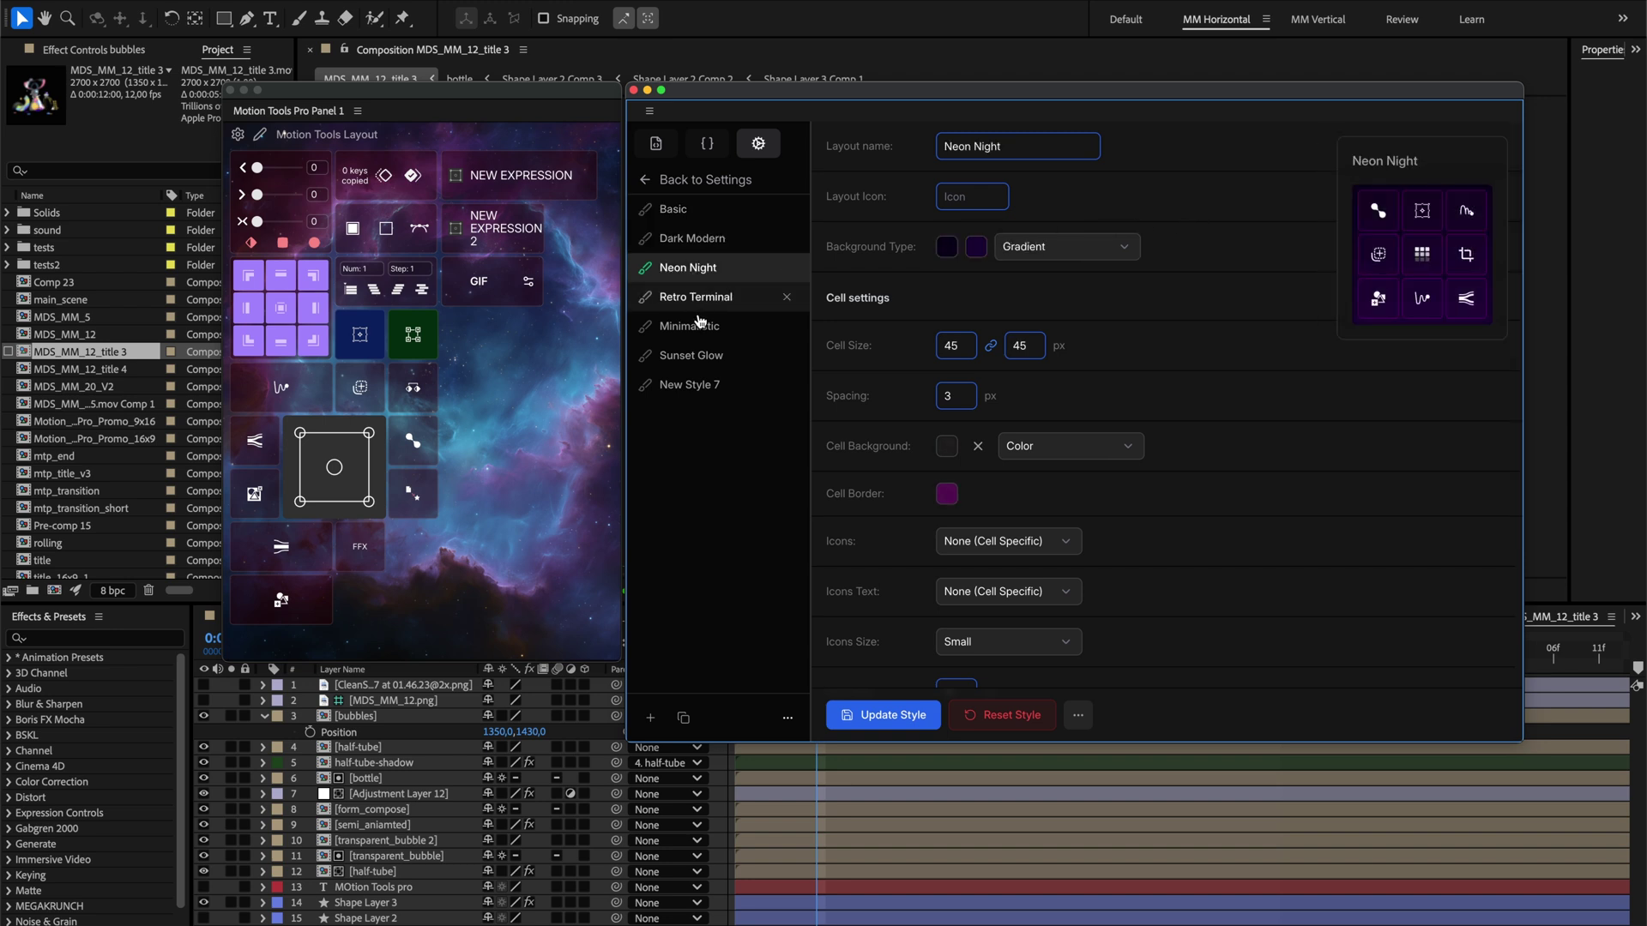
left_click(689, 326)
left_click(709, 210)
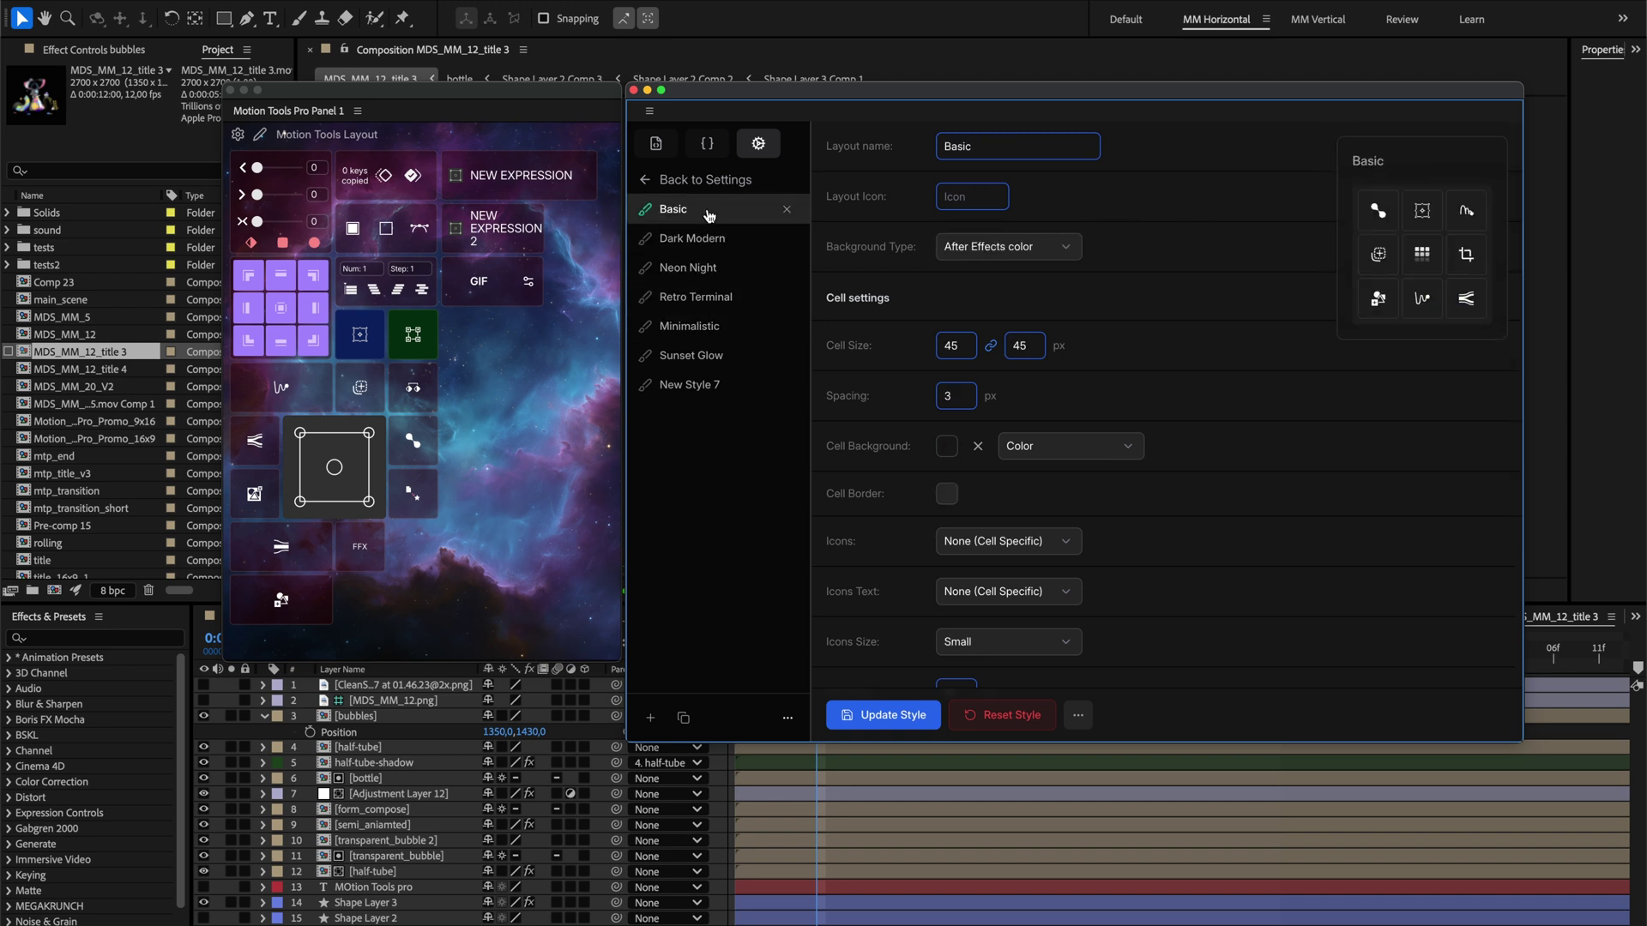
- Switch the panel to Motion Tools Layout Copy and back to Motion Tools Layout
left_click(343, 142)
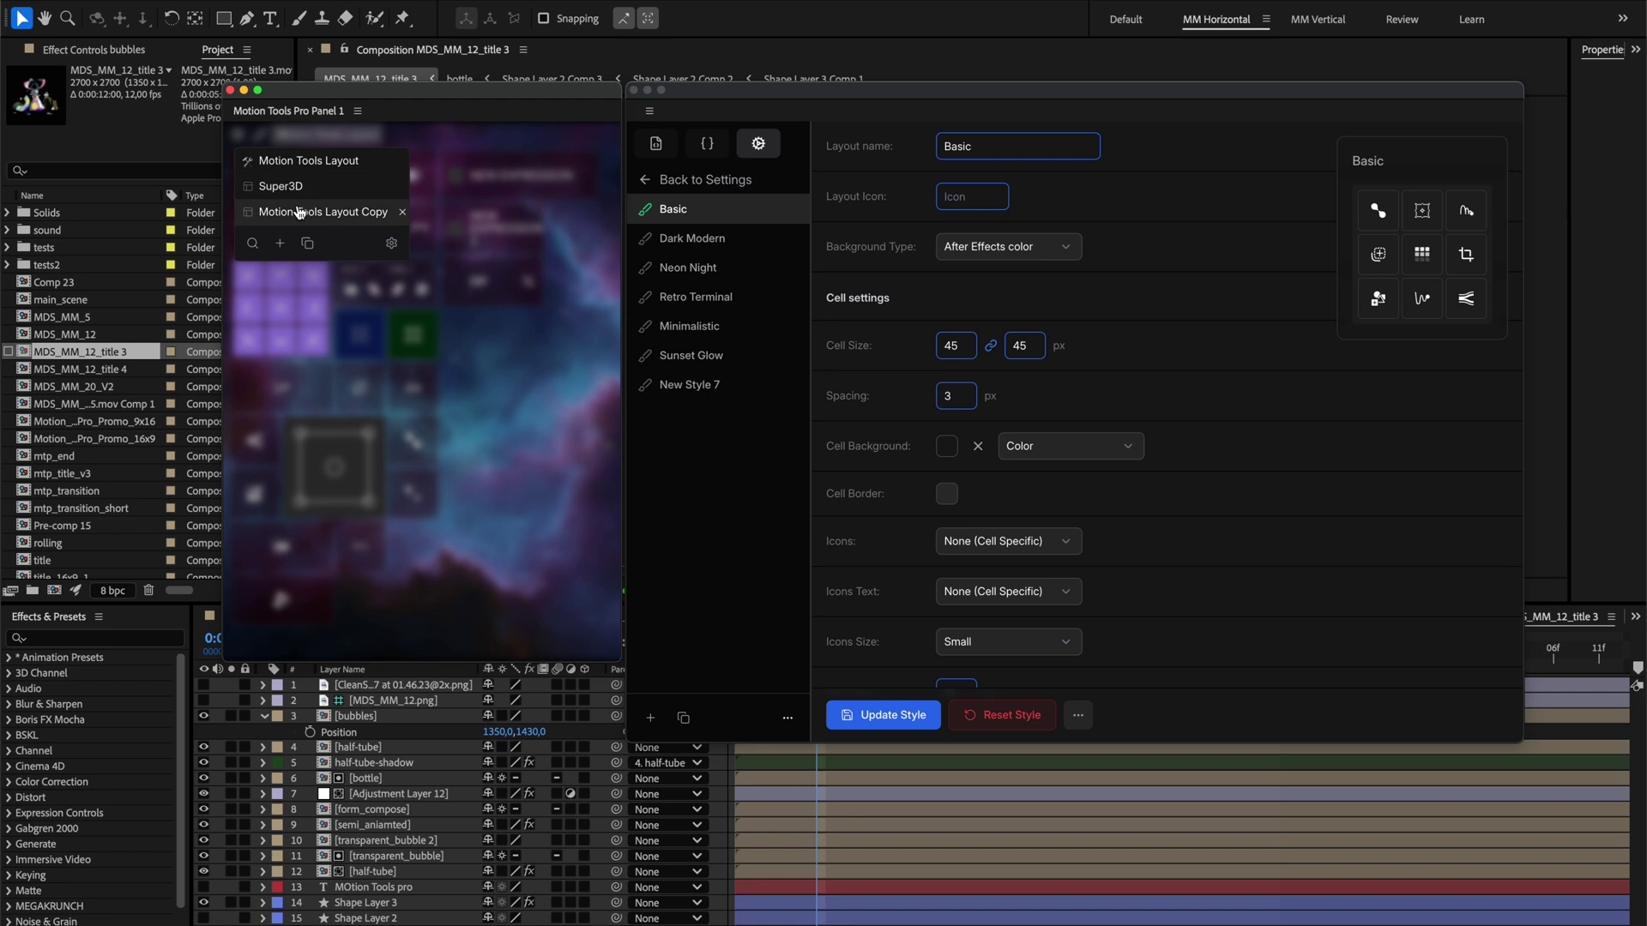
left_click(300, 212)
left_click(326, 135)
left_click(330, 160)
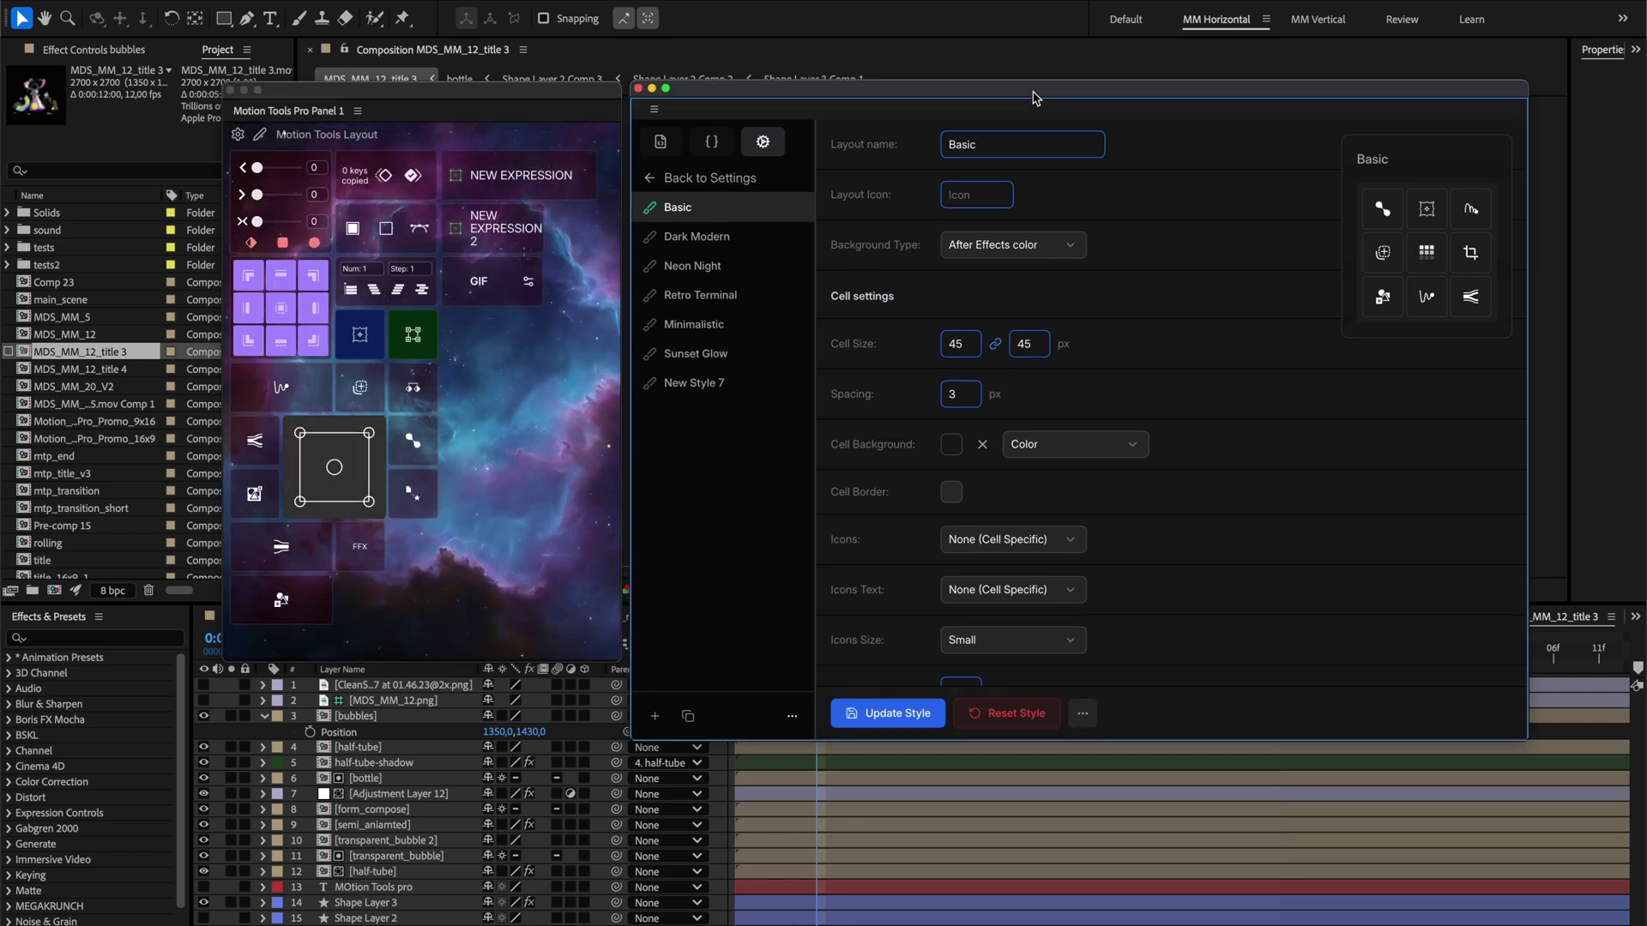
- Preview Neon Night, Sunset Glow, Minimalistic and Retro Terminal, then add new theme styles
left_click(690, 266)
left_click(711, 357)
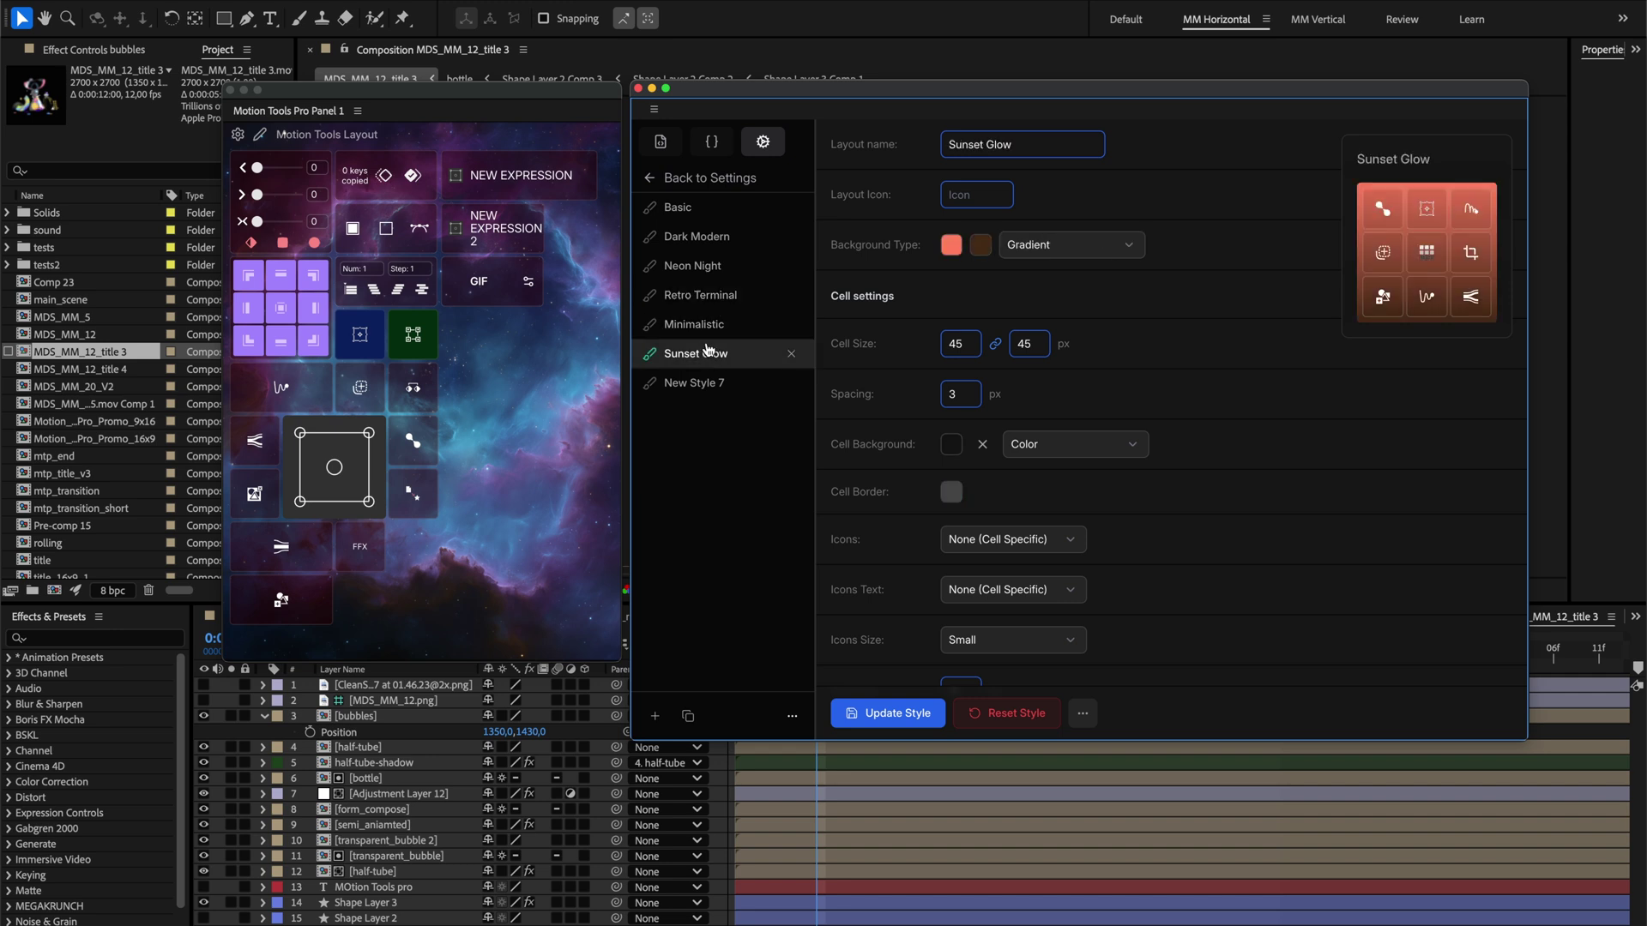
left_click(708, 324)
left_click(708, 295)
left_click(709, 266)
left_click(712, 238)
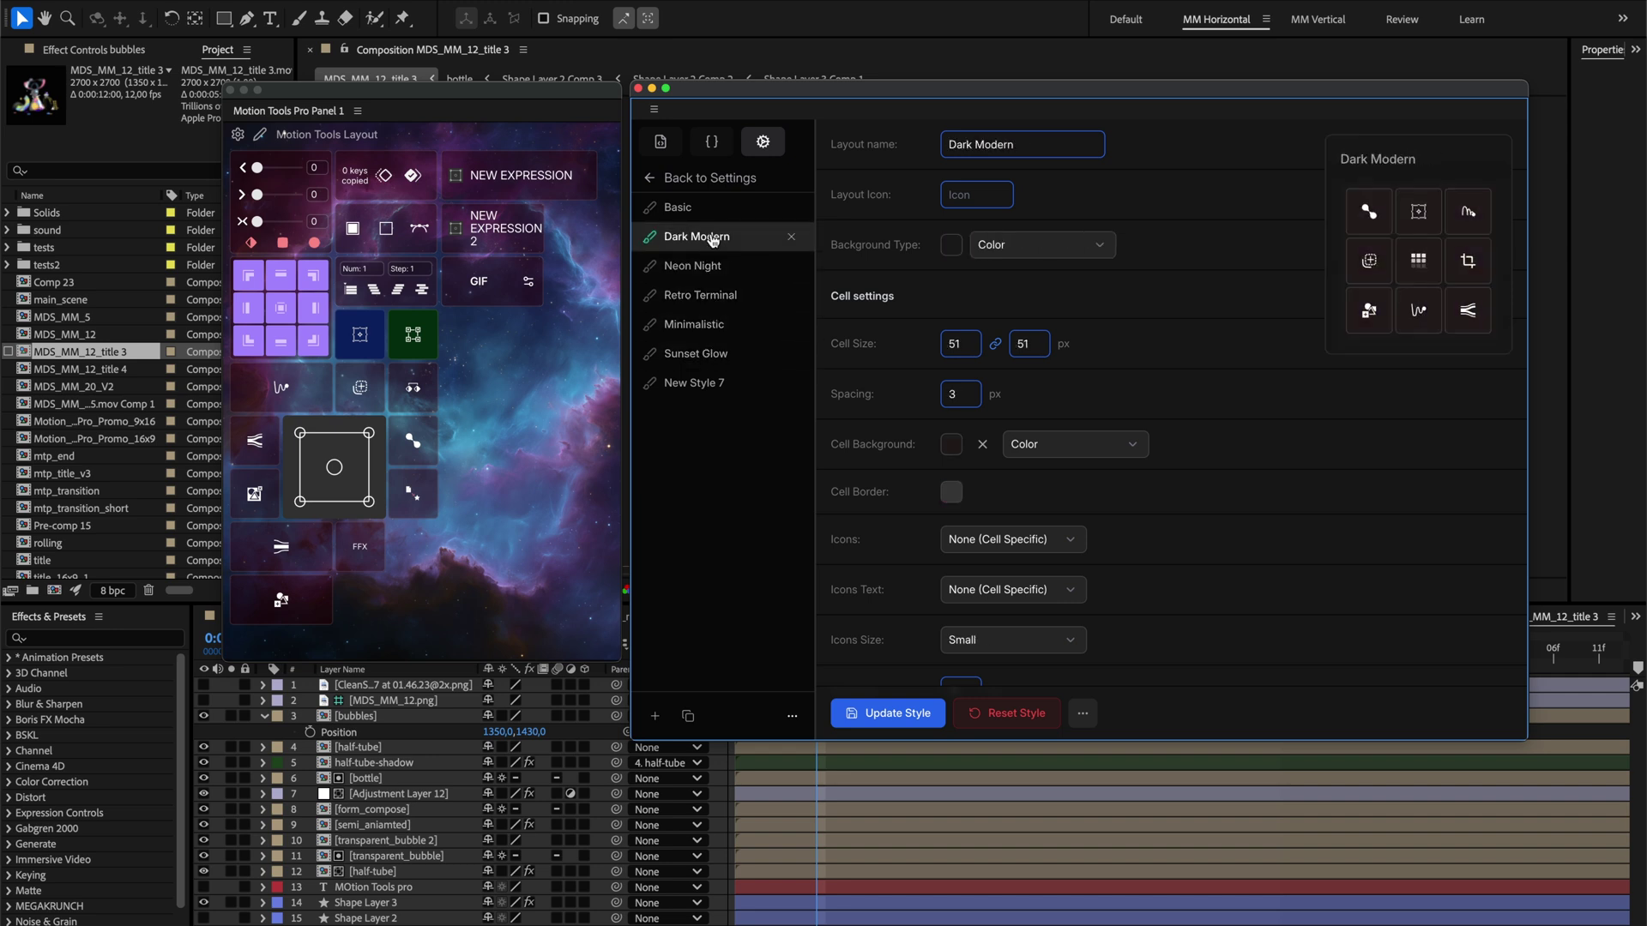
left_click(710, 208)
mouse_move(639, 211)
left_mouse_down()
mouse_move(817, 195)
mouse_move(826, 693)
mouse_move(805, 747)
mouse_move(668, 747)
mouse_move(613, 367)
left_mouse_up()
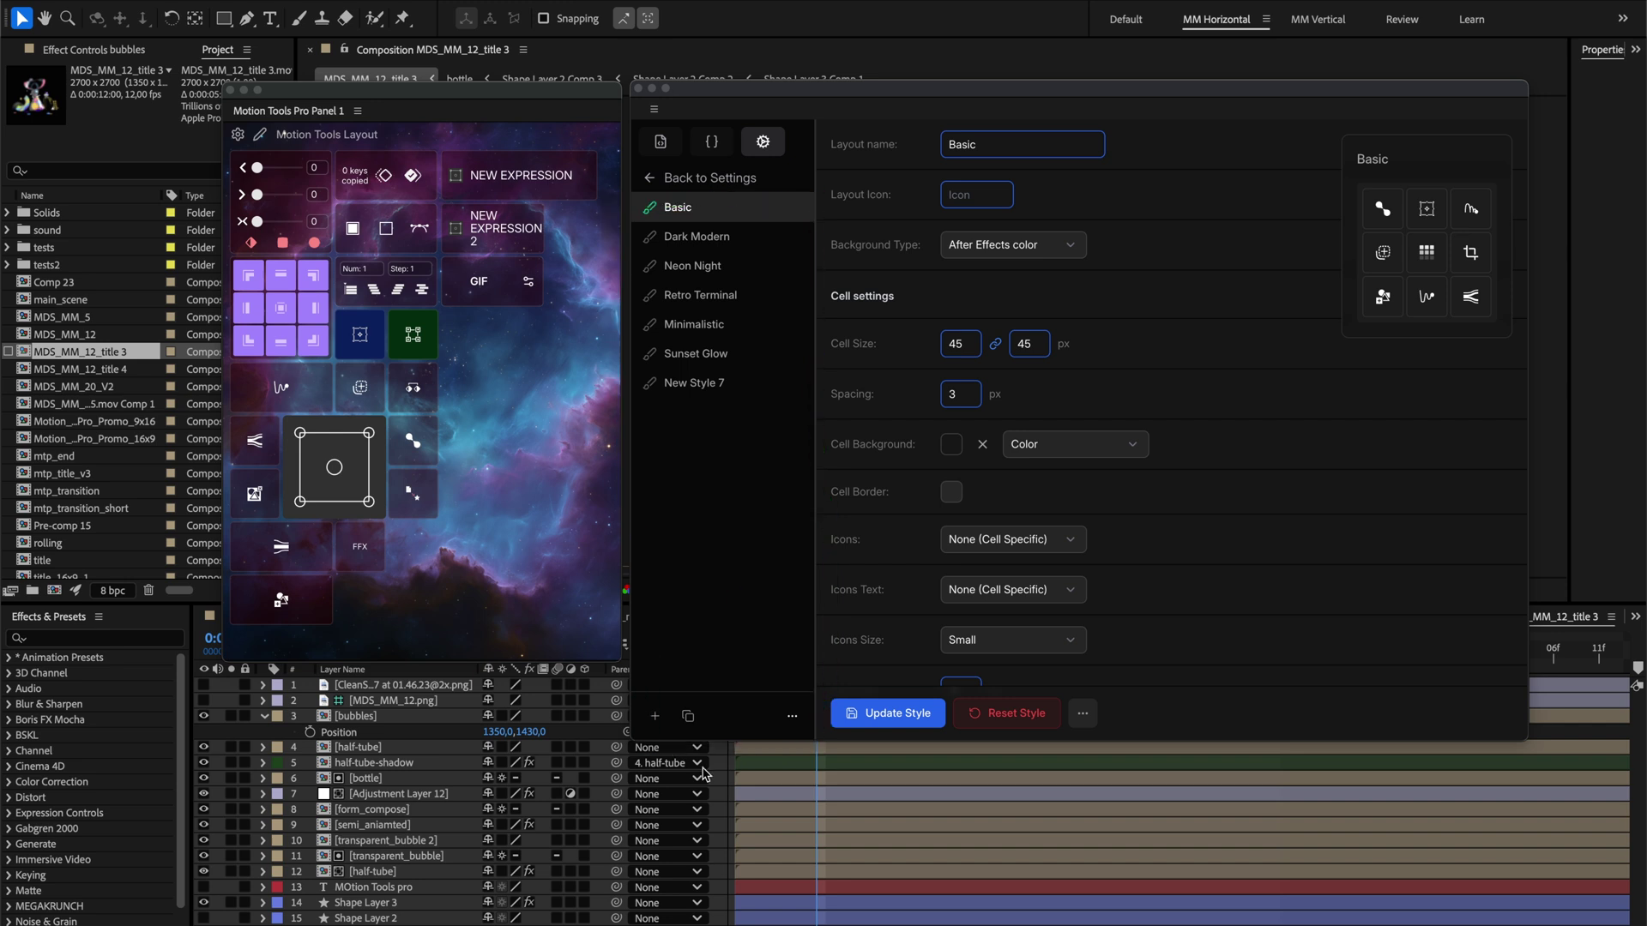
left_click(654, 715)
left_click(655, 715)
left_click(655, 716)
left_click(654, 715)
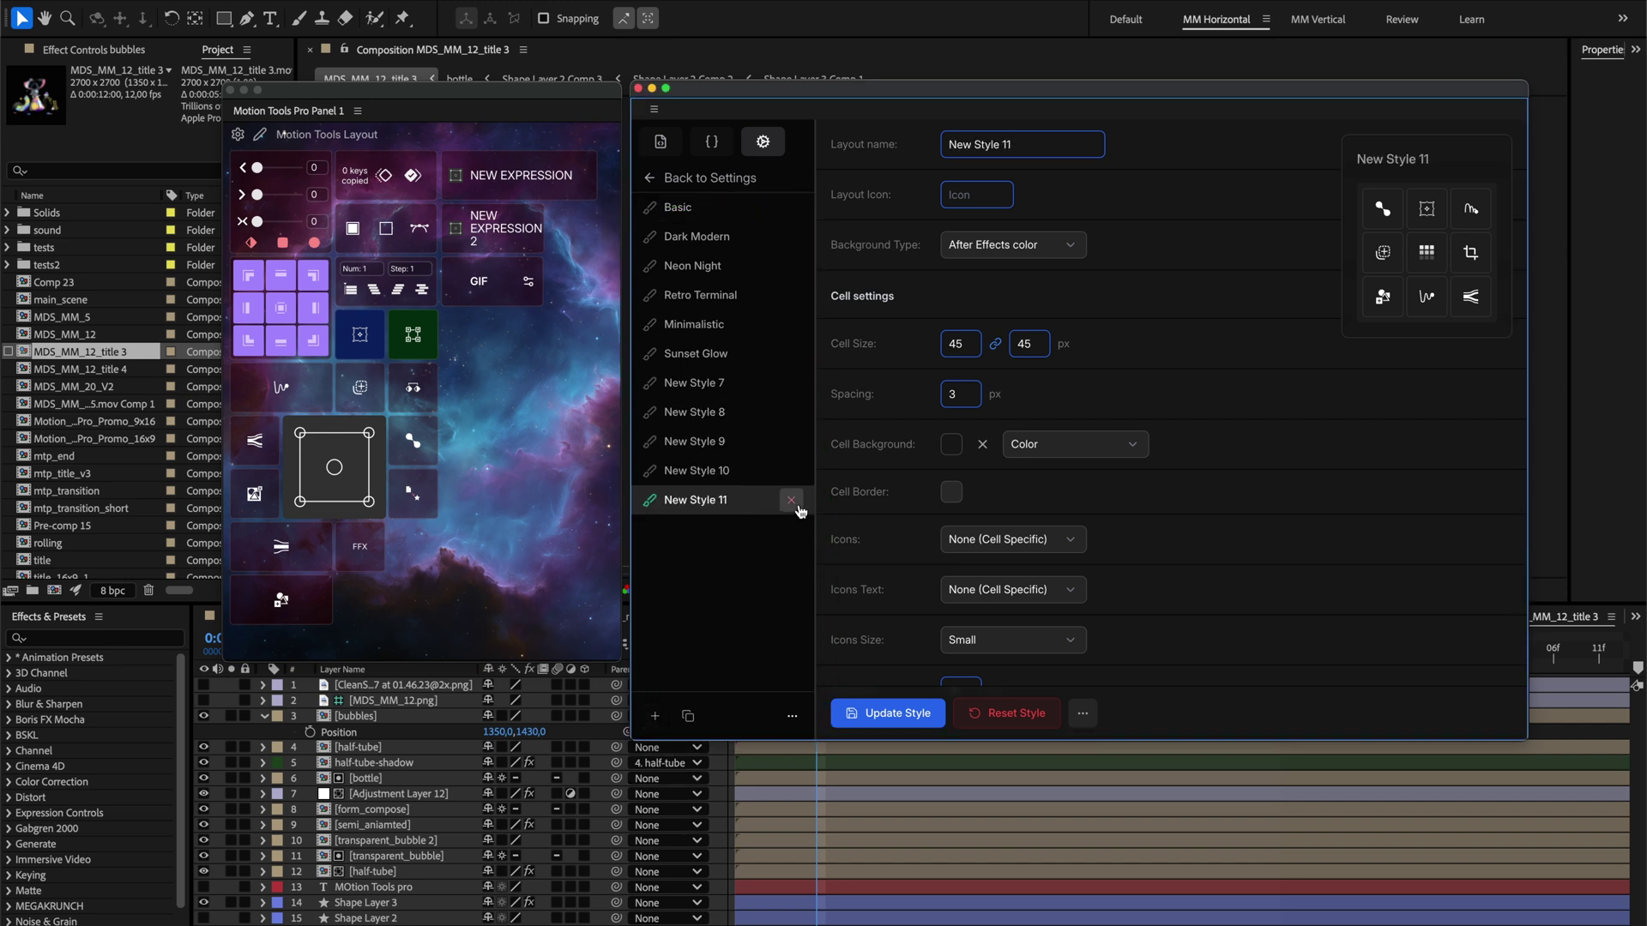
- Delete the New Style 11, 10, 9 and 8 themes
left_click(791, 500)
left_click(790, 471)
left_click(791, 442)
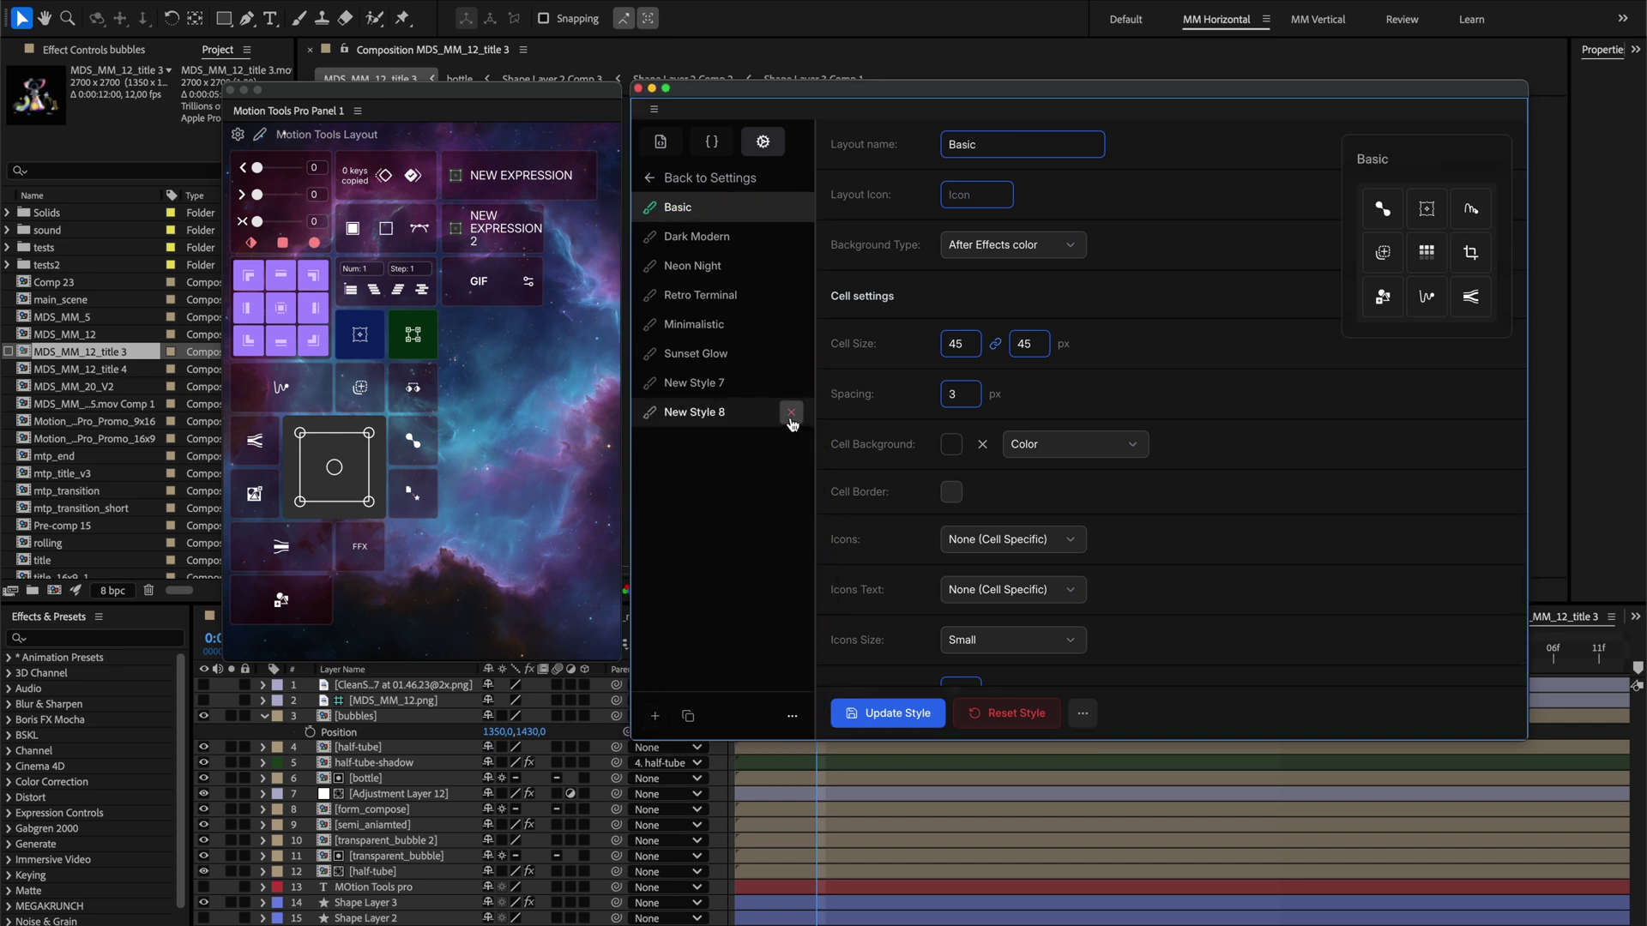
left_click(791, 412)
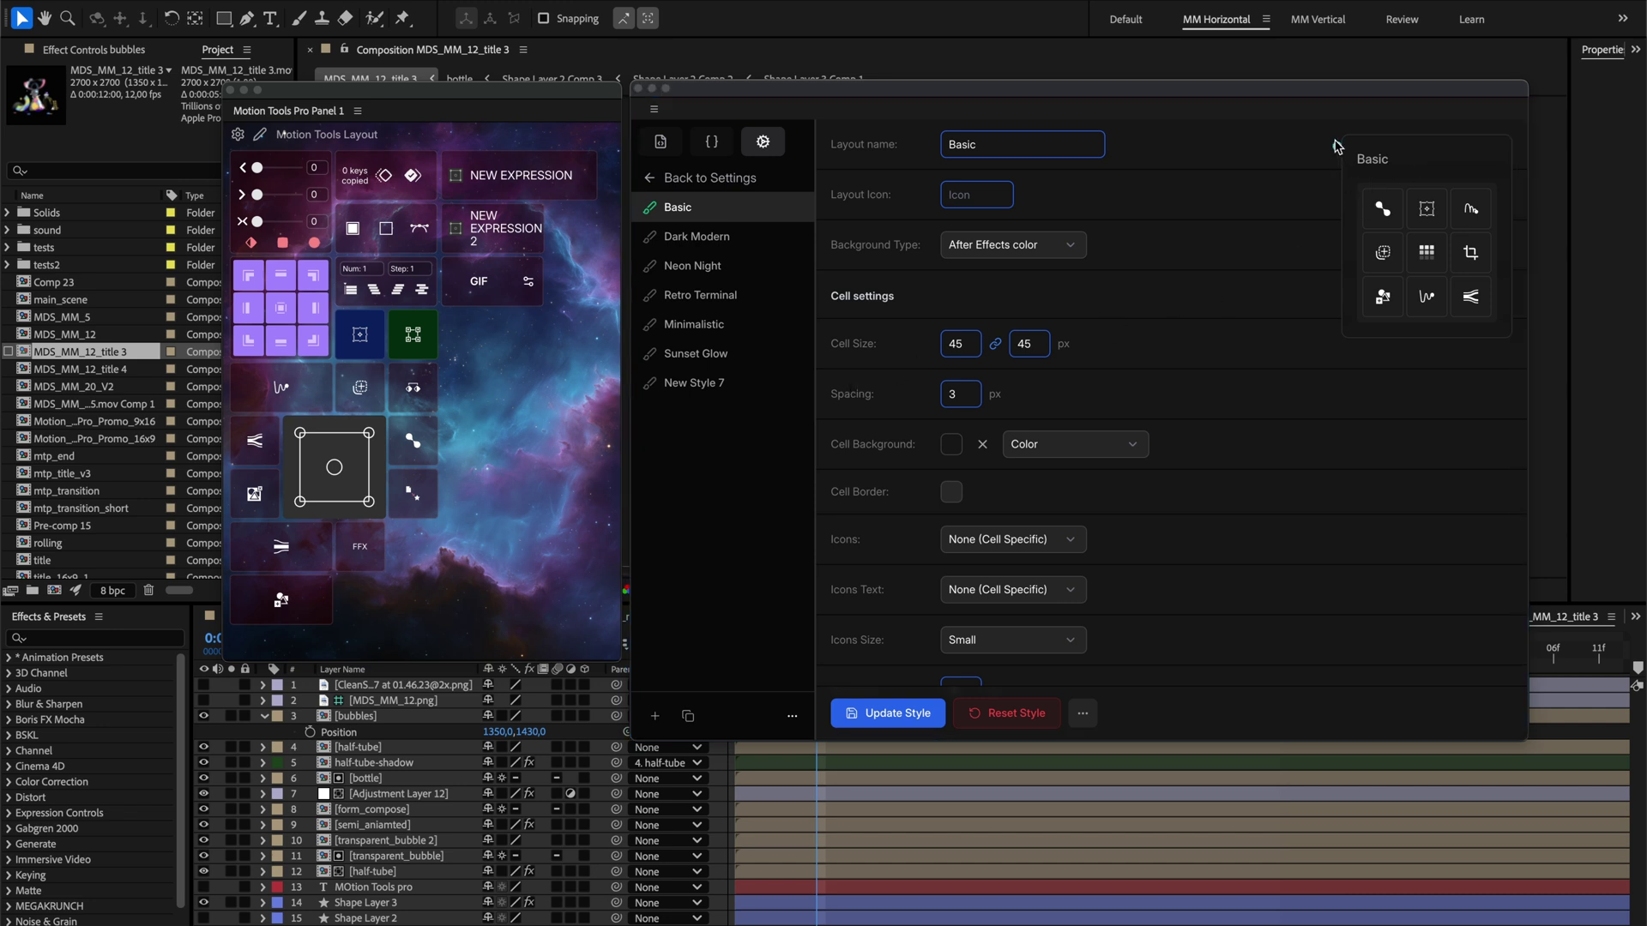
mouse_move(1336, 142)
left_mouse_down()
mouse_move(1434, 324)
mouse_move(1351, 140)
left_mouse_up()
- On New Style 7, try 5 px spacing, then set cell size to 50 px and spacing to 3 px
left_click(695, 382)
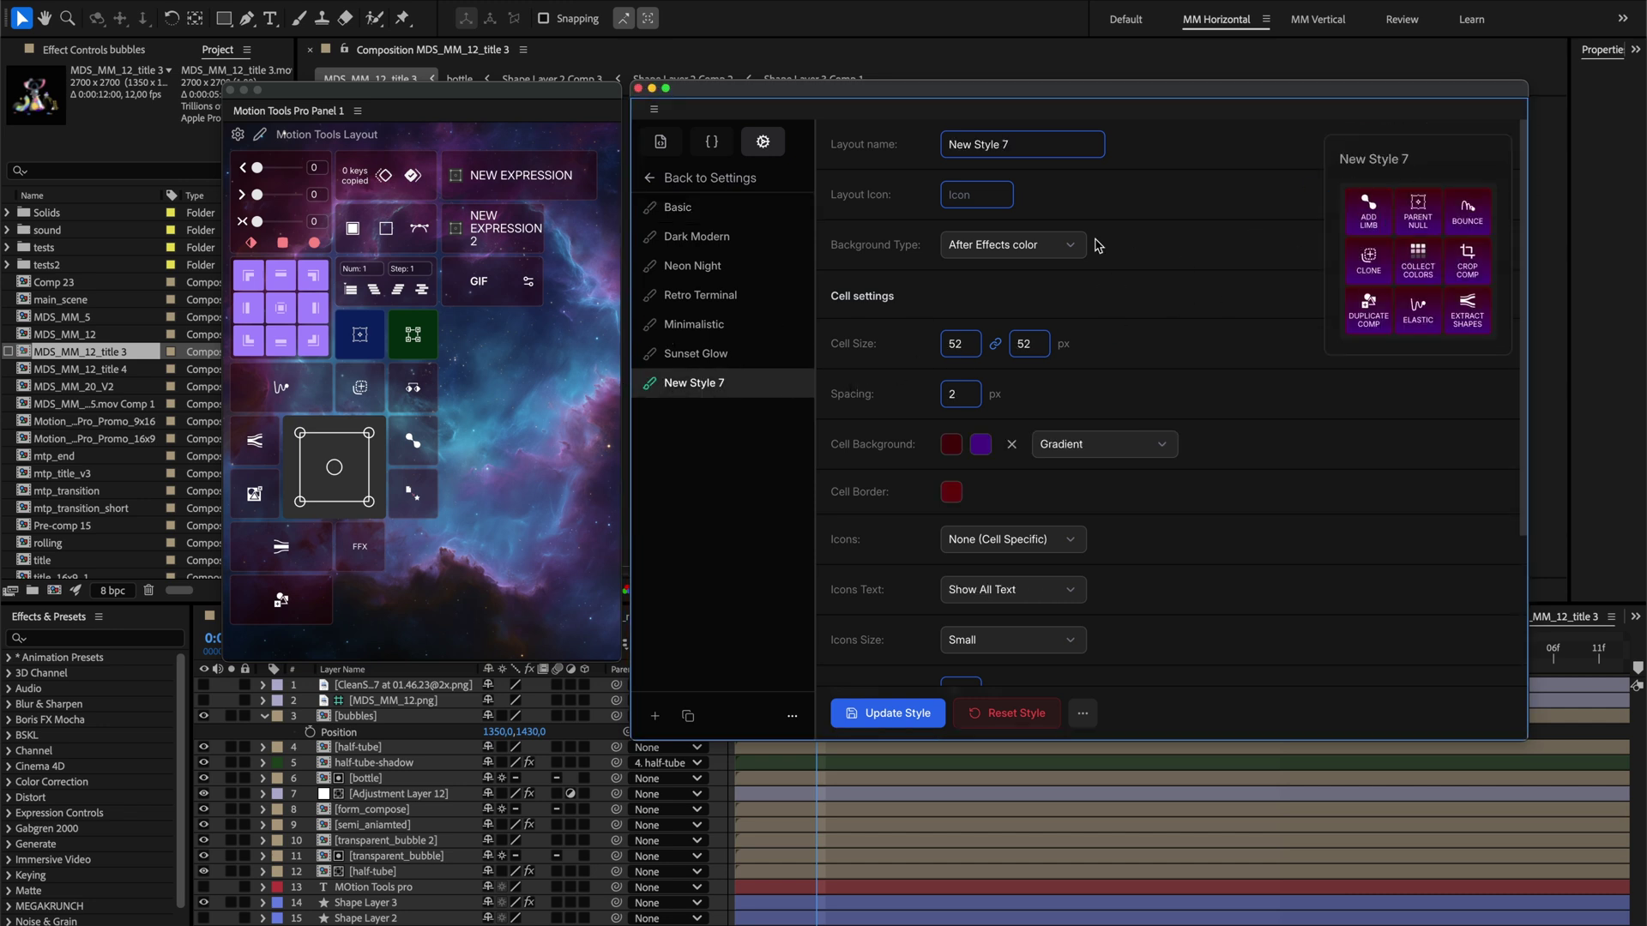
left_click(974, 391)
left_click(974, 392)
left_click(973, 391)
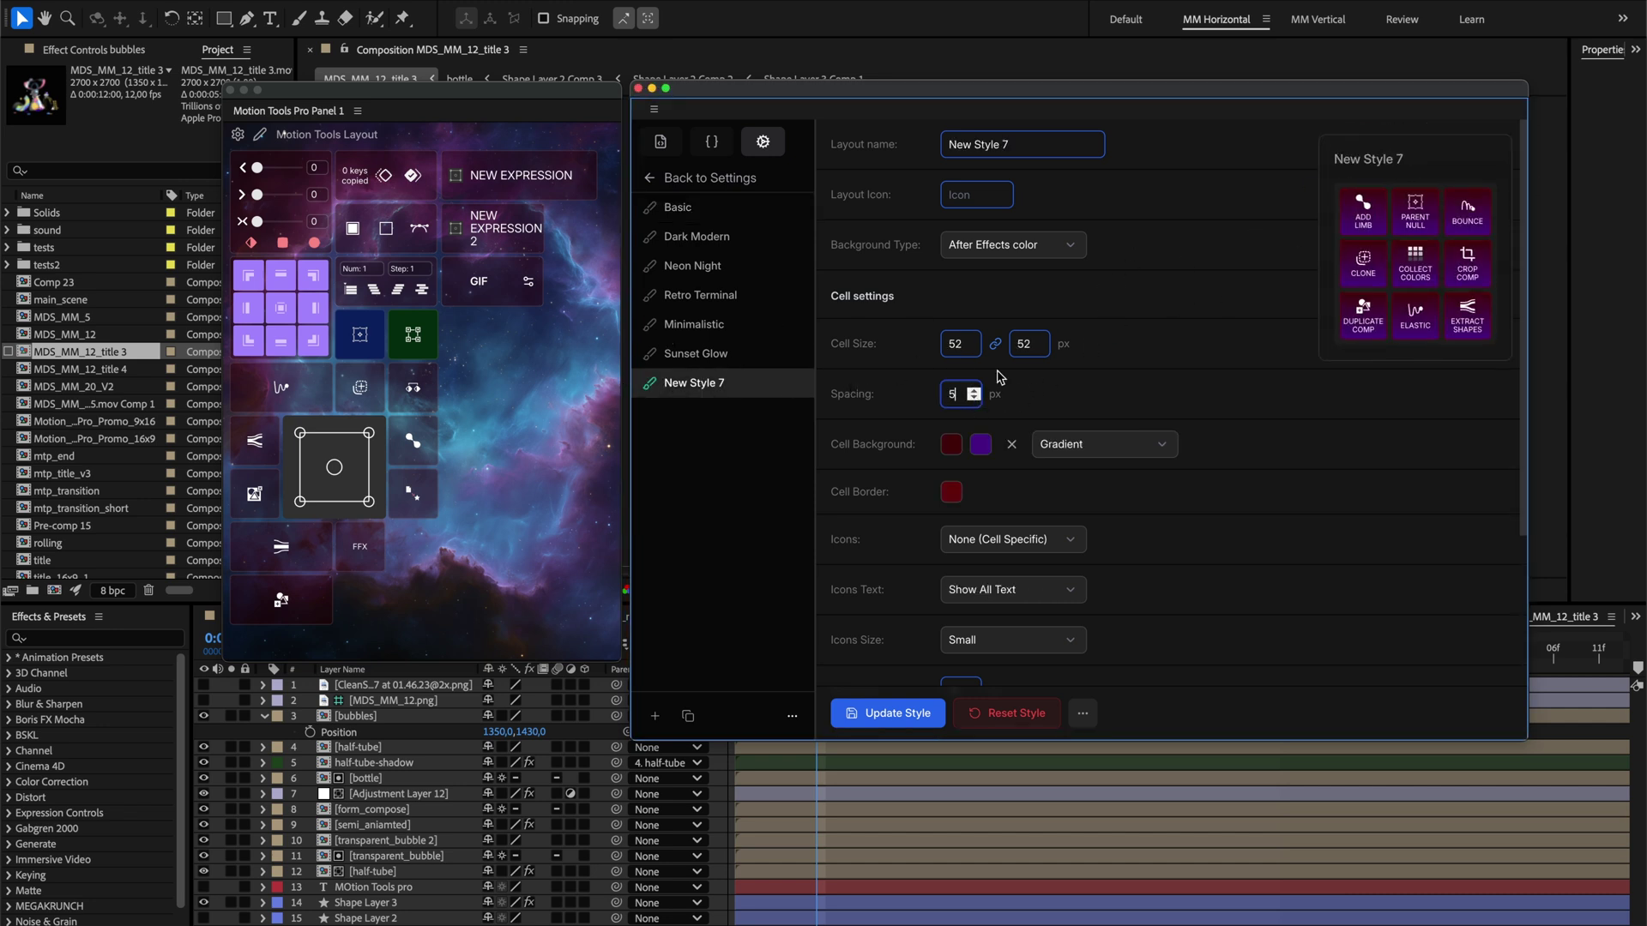
left_click(974, 349)
left_click(974, 347)
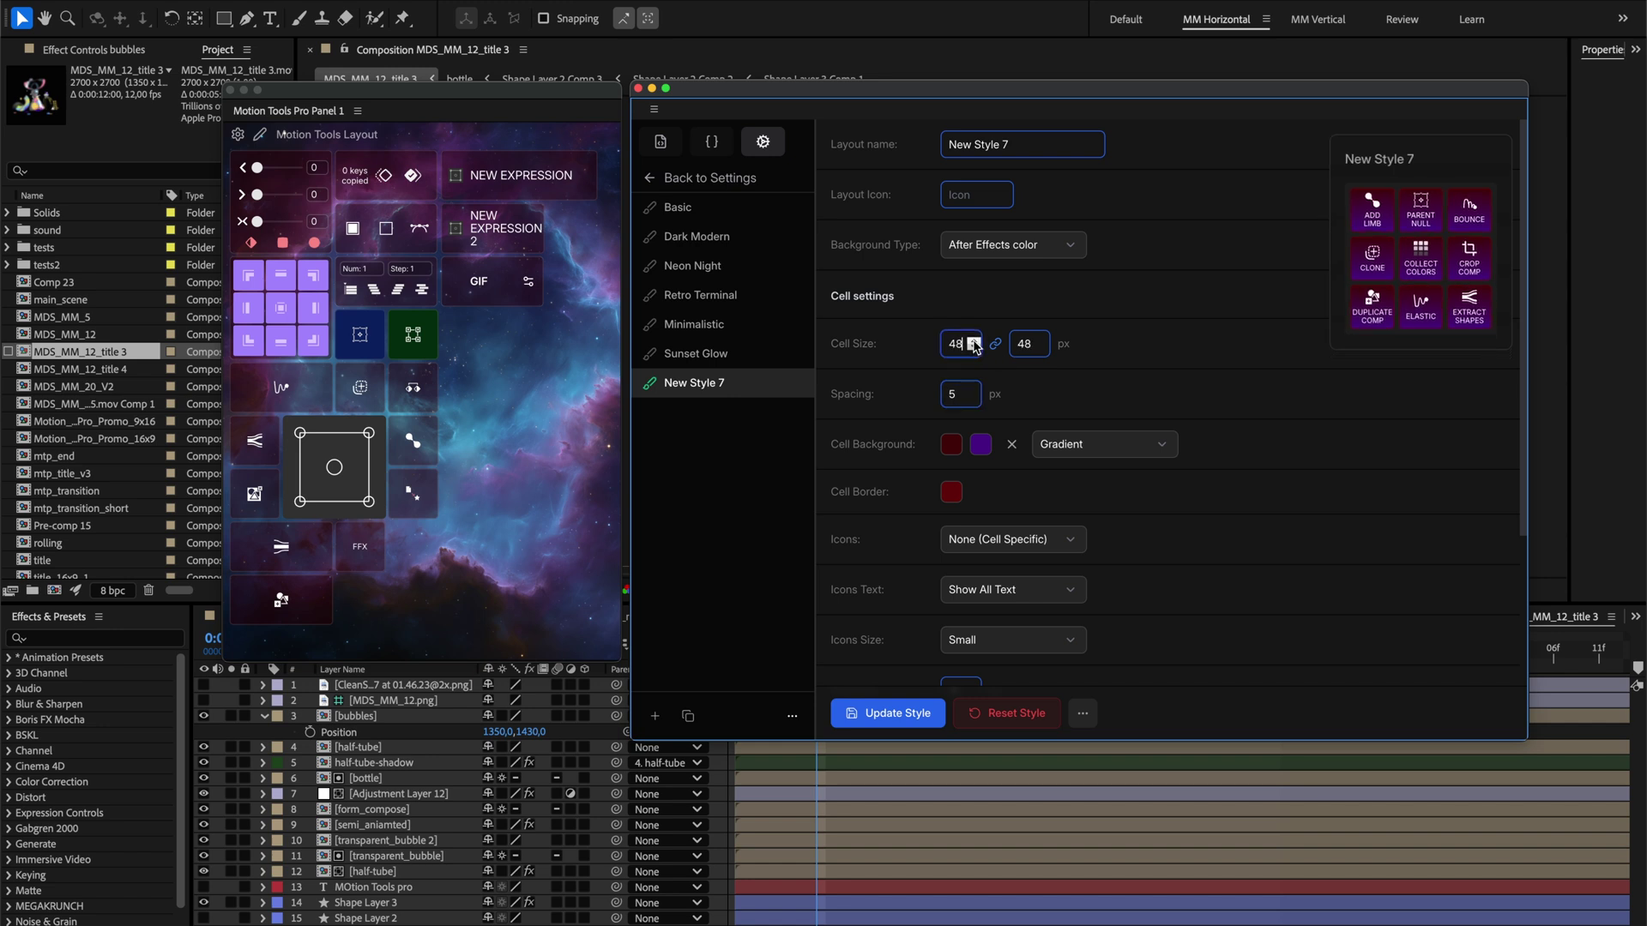
left_click(976, 398)
left_click(975, 398)
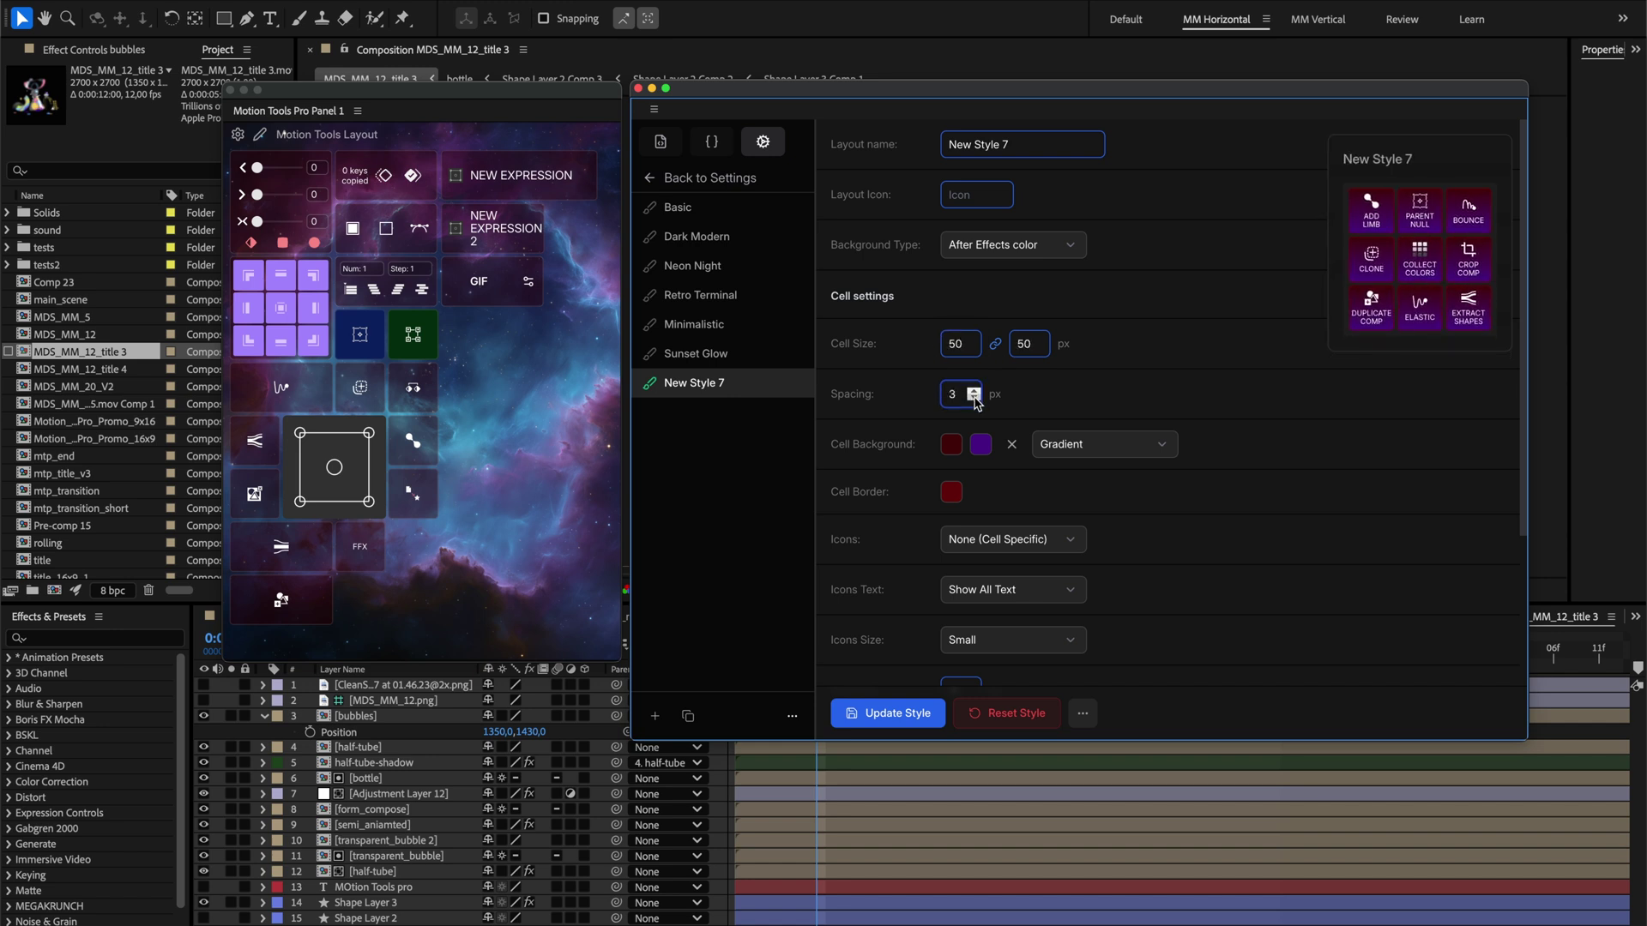
scroll(1174, 318, "down", 3)
scroll(1072, 545, "up", 1)
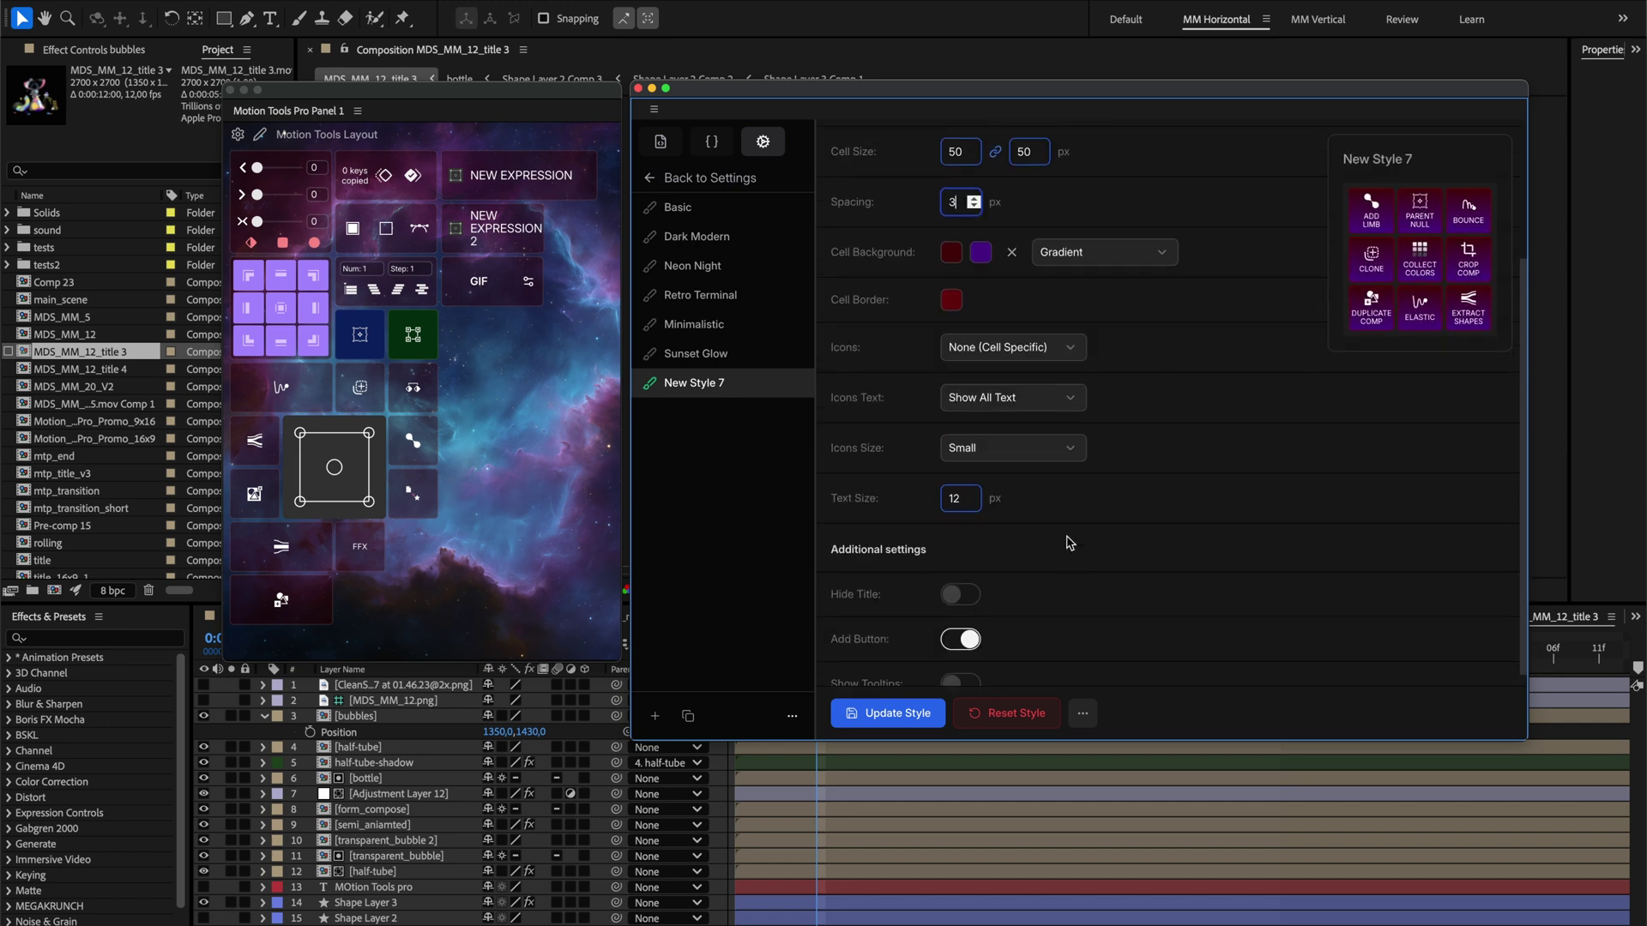
- Try Medium icons then Small, hide and re-show all icon labels, then duplicate Minimalistic
left_click(1040, 462)
left_click(1023, 480)
left_click(1025, 459)
left_click(1021, 429)
left_click(1029, 399)
left_click(1017, 446)
left_click(1012, 399)
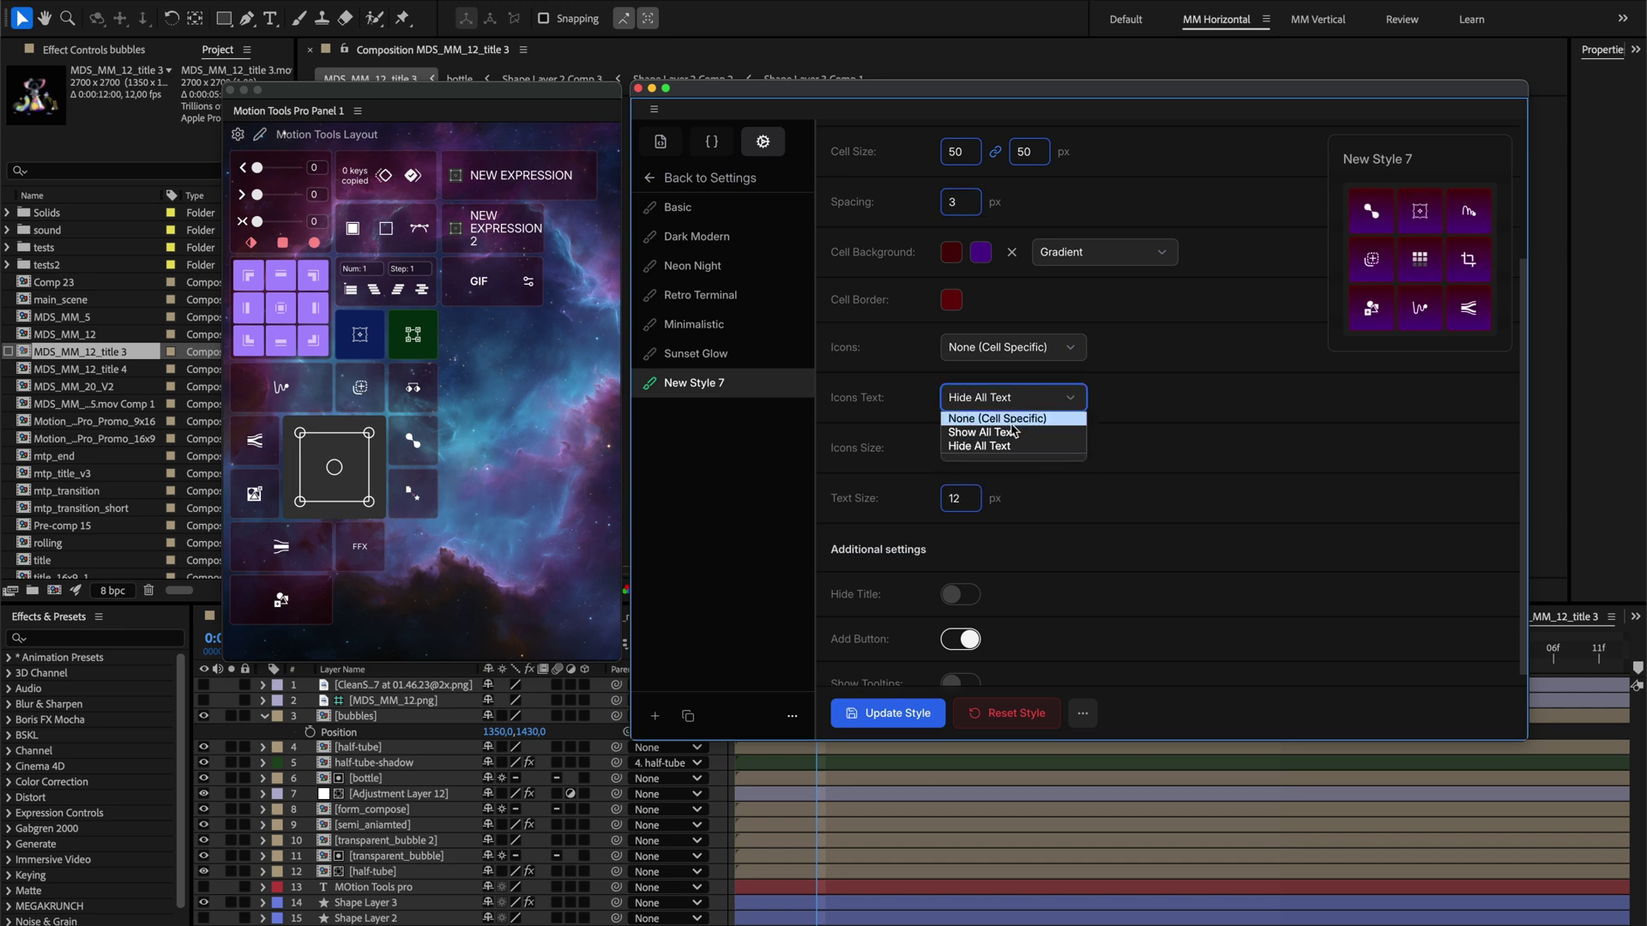
left_click(1012, 431)
scroll(1186, 420, "up", 5)
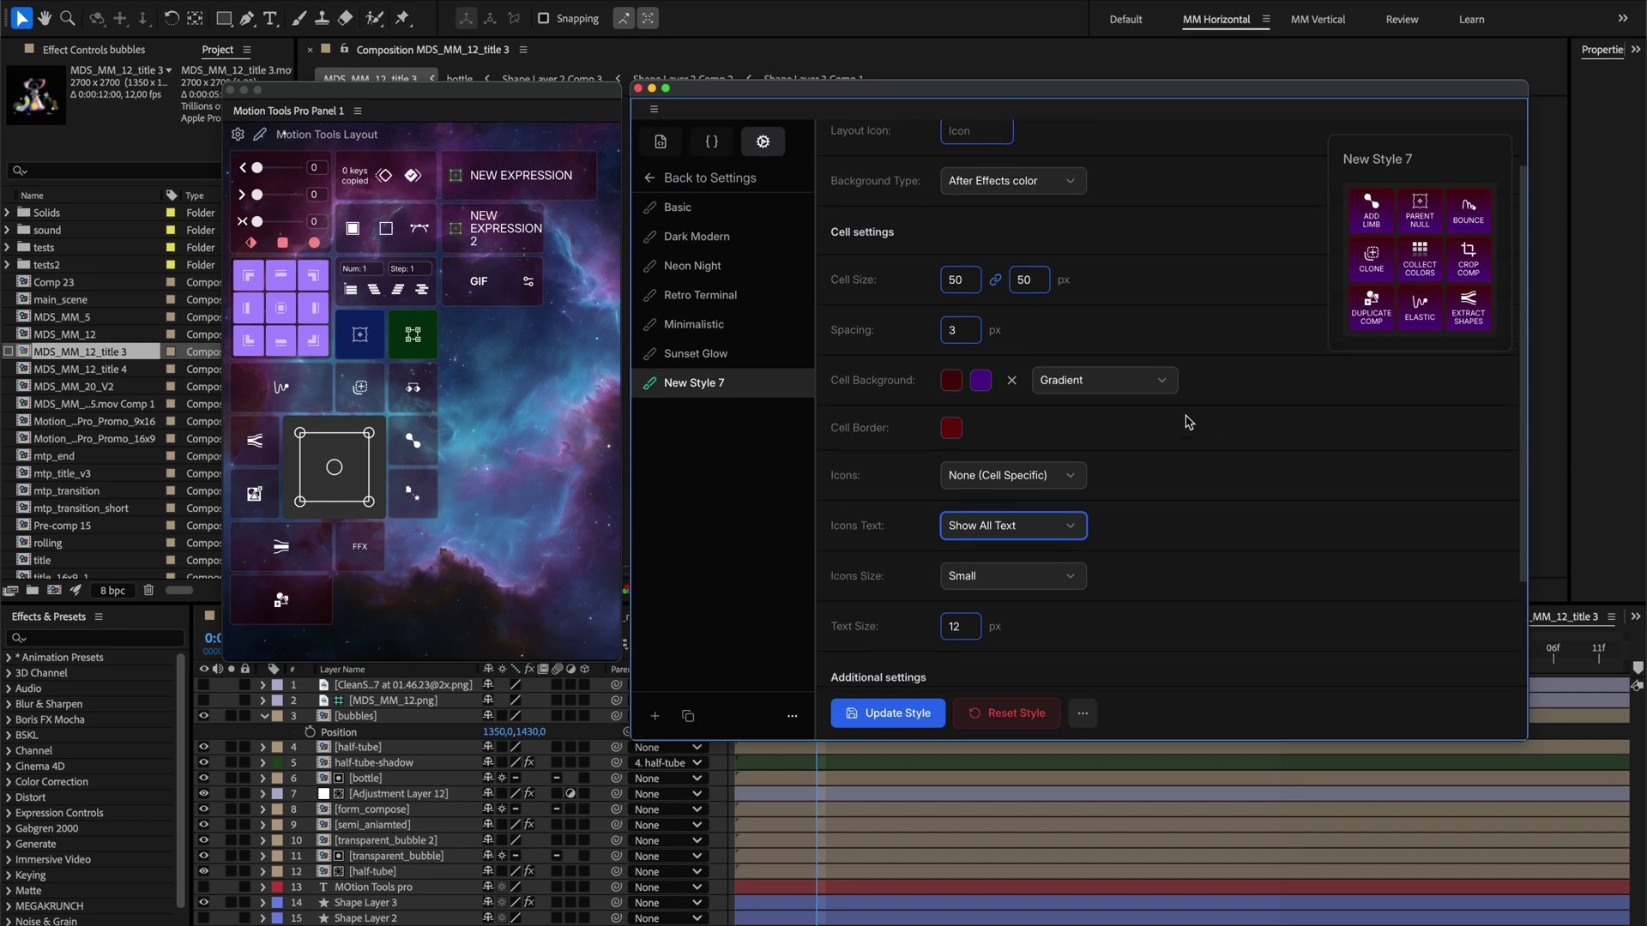
left_click(717, 330)
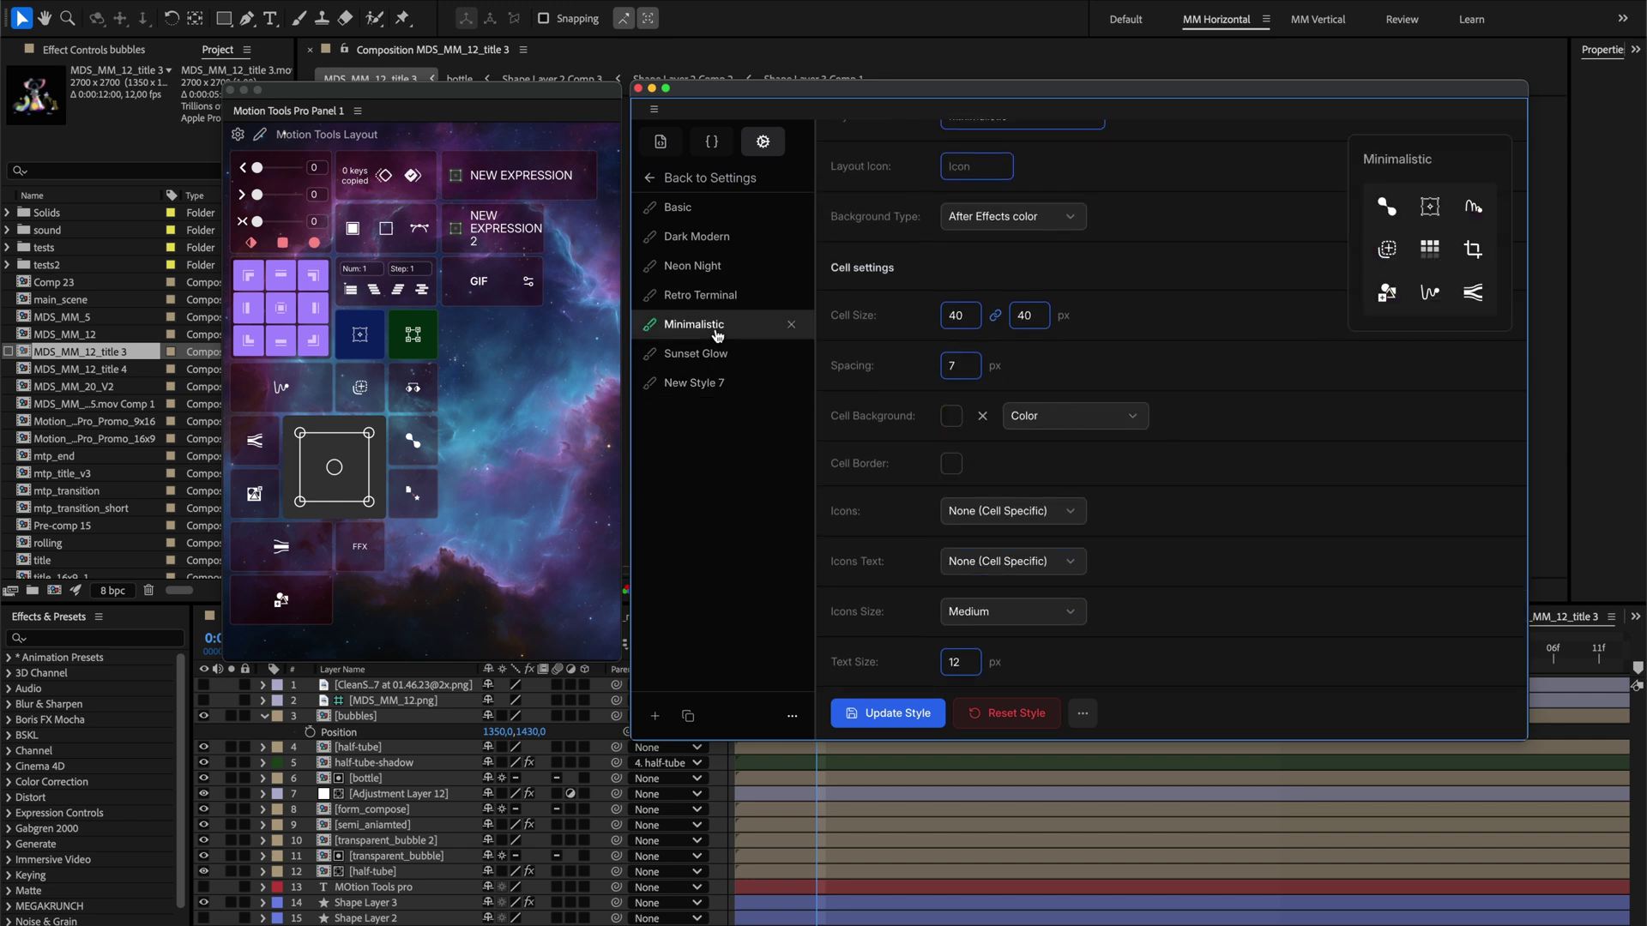
left_click(688, 715)
- Duplicate New Style 7, then delete the New Style 7 (Copy) and Minimalistic (Copy) themes
left_click(694, 382)
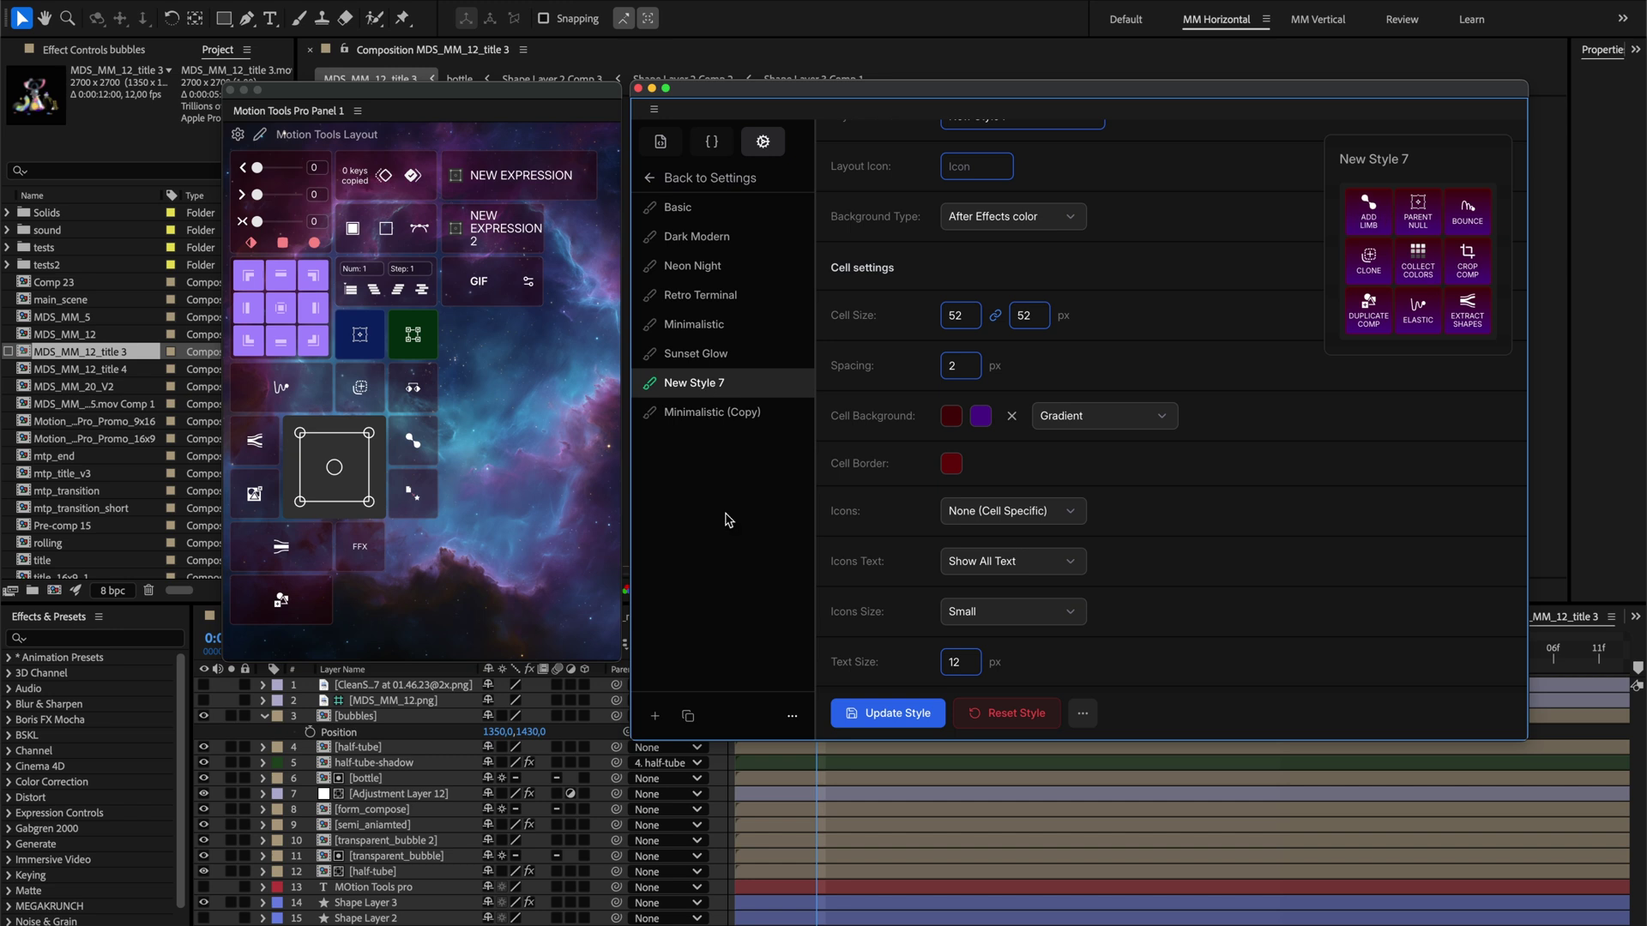
left_click(687, 716)
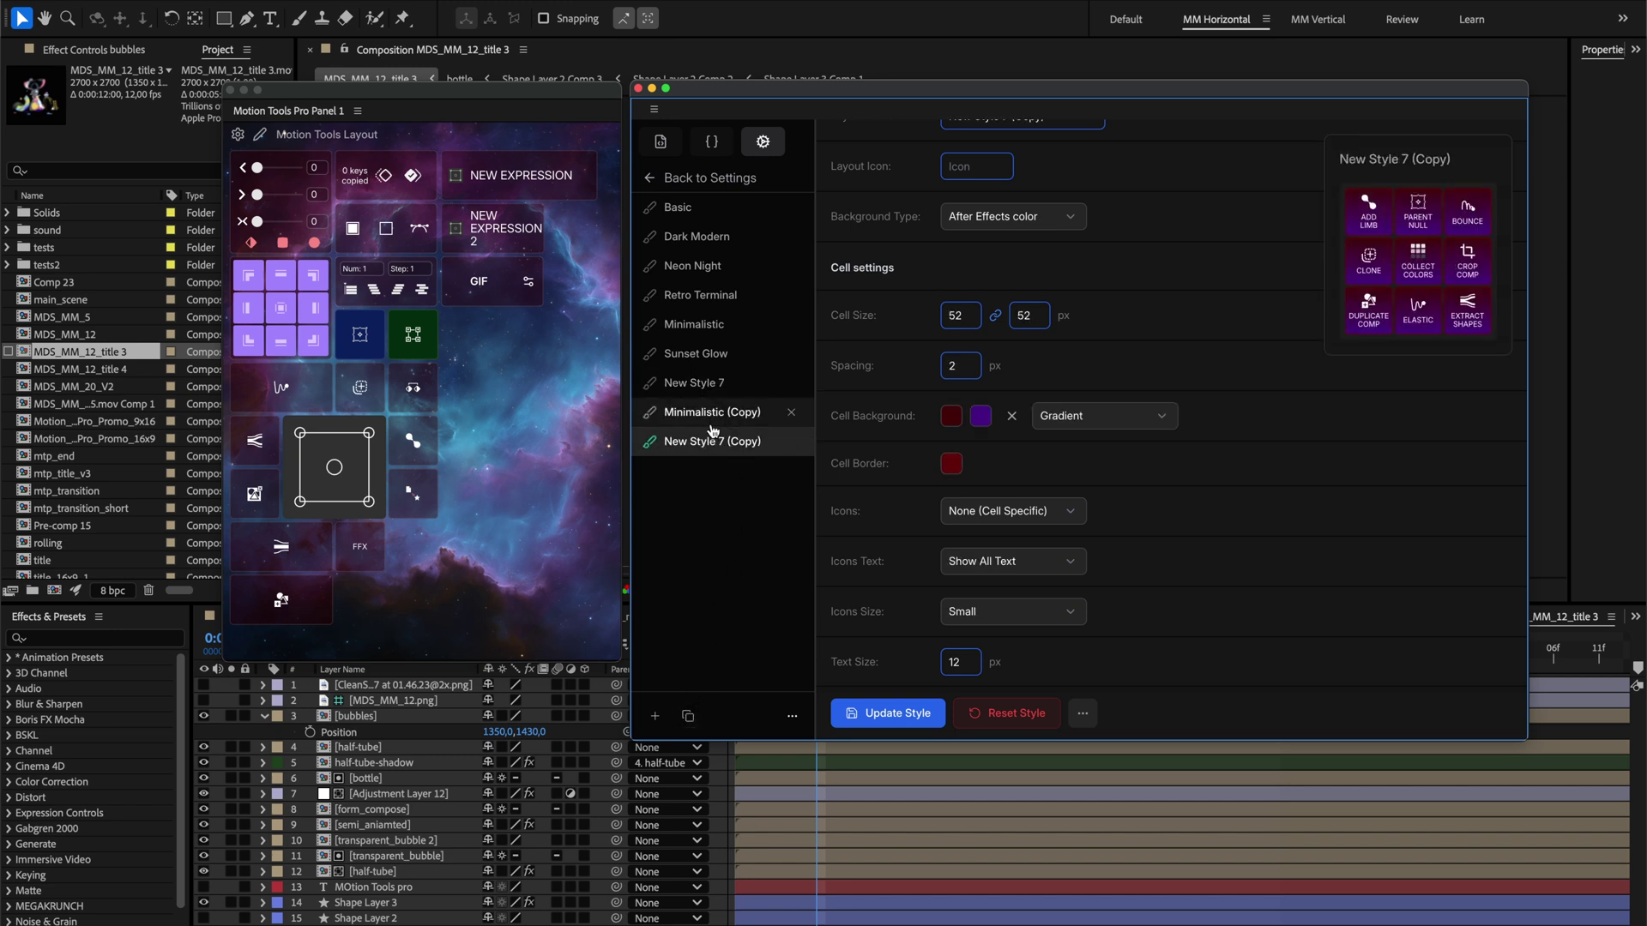
left_click(712, 420)
left_click(713, 439)
left_click(790, 441)
left_click(790, 412)
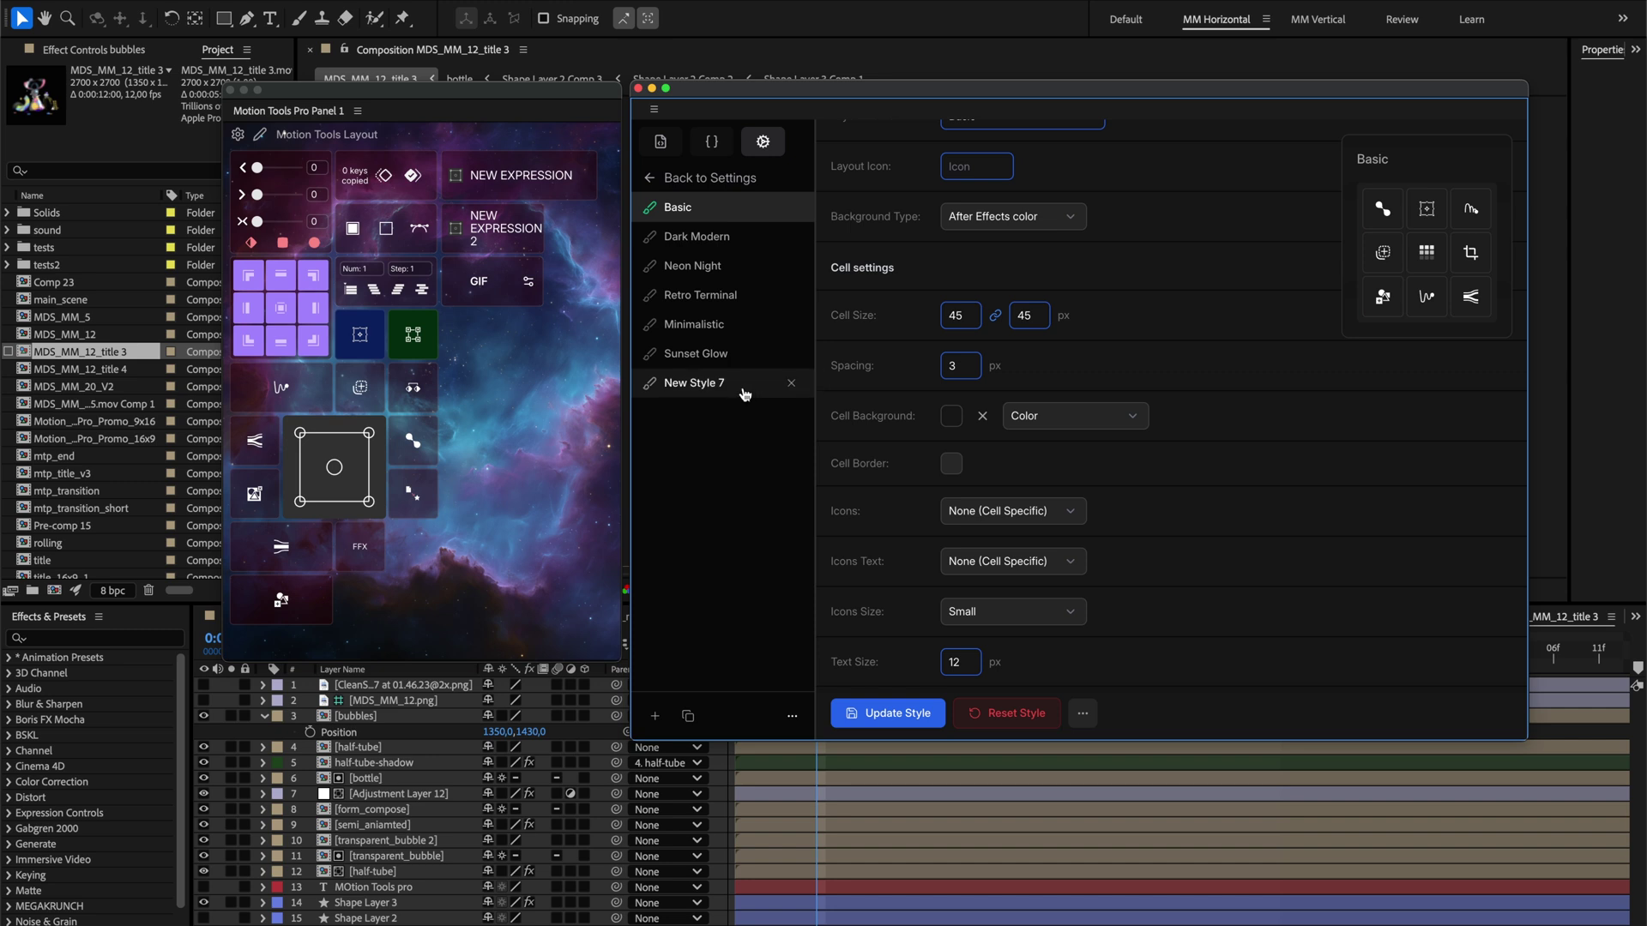
- Save New Style 7 with 52 px cells, 2 px spacing, gradient cells and all icon text shown
left_click(744, 394)
scroll(1162, 461, "down", 1)
scroll(1162, 460, "up", 2)
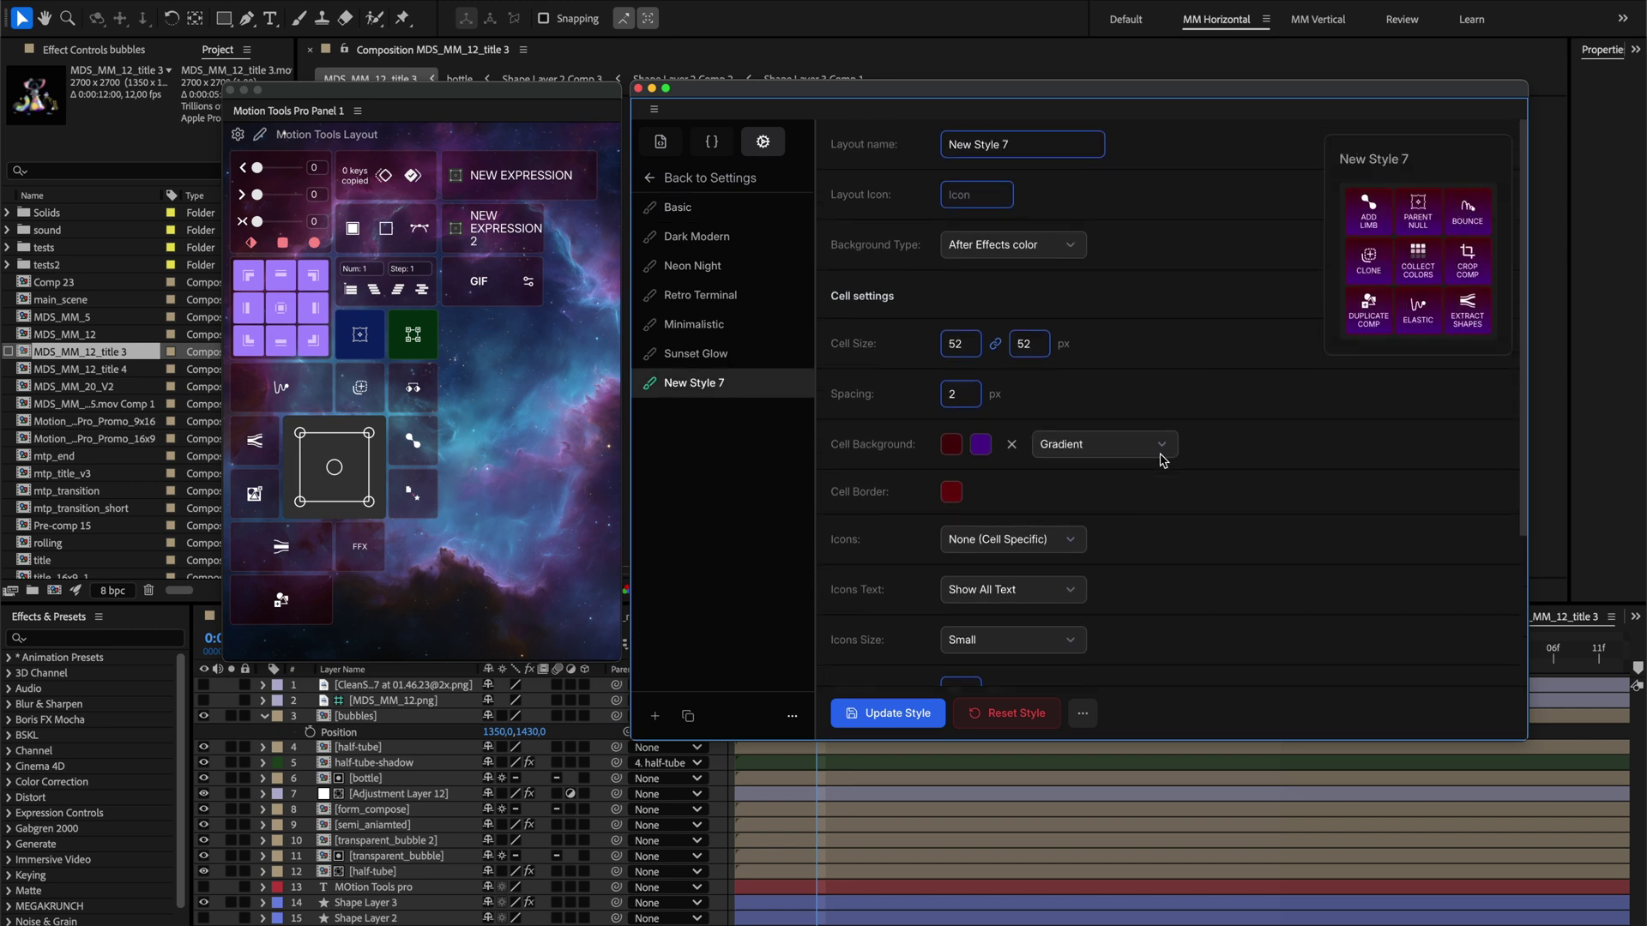
left_click(889, 707)
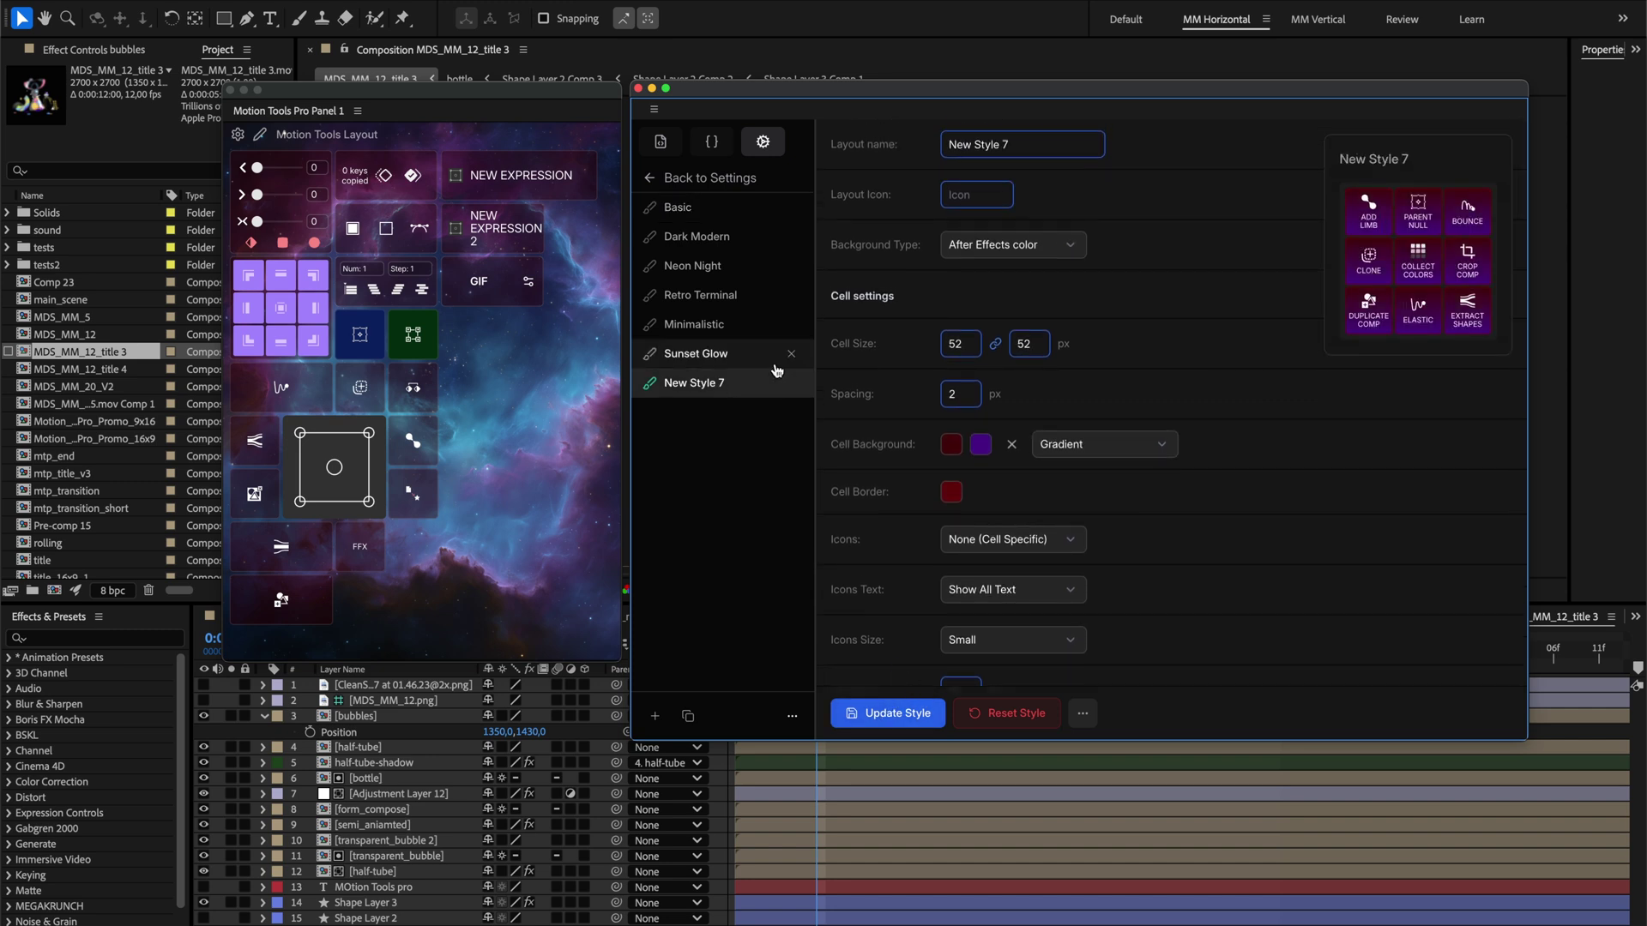
mouse_move(787, 383)
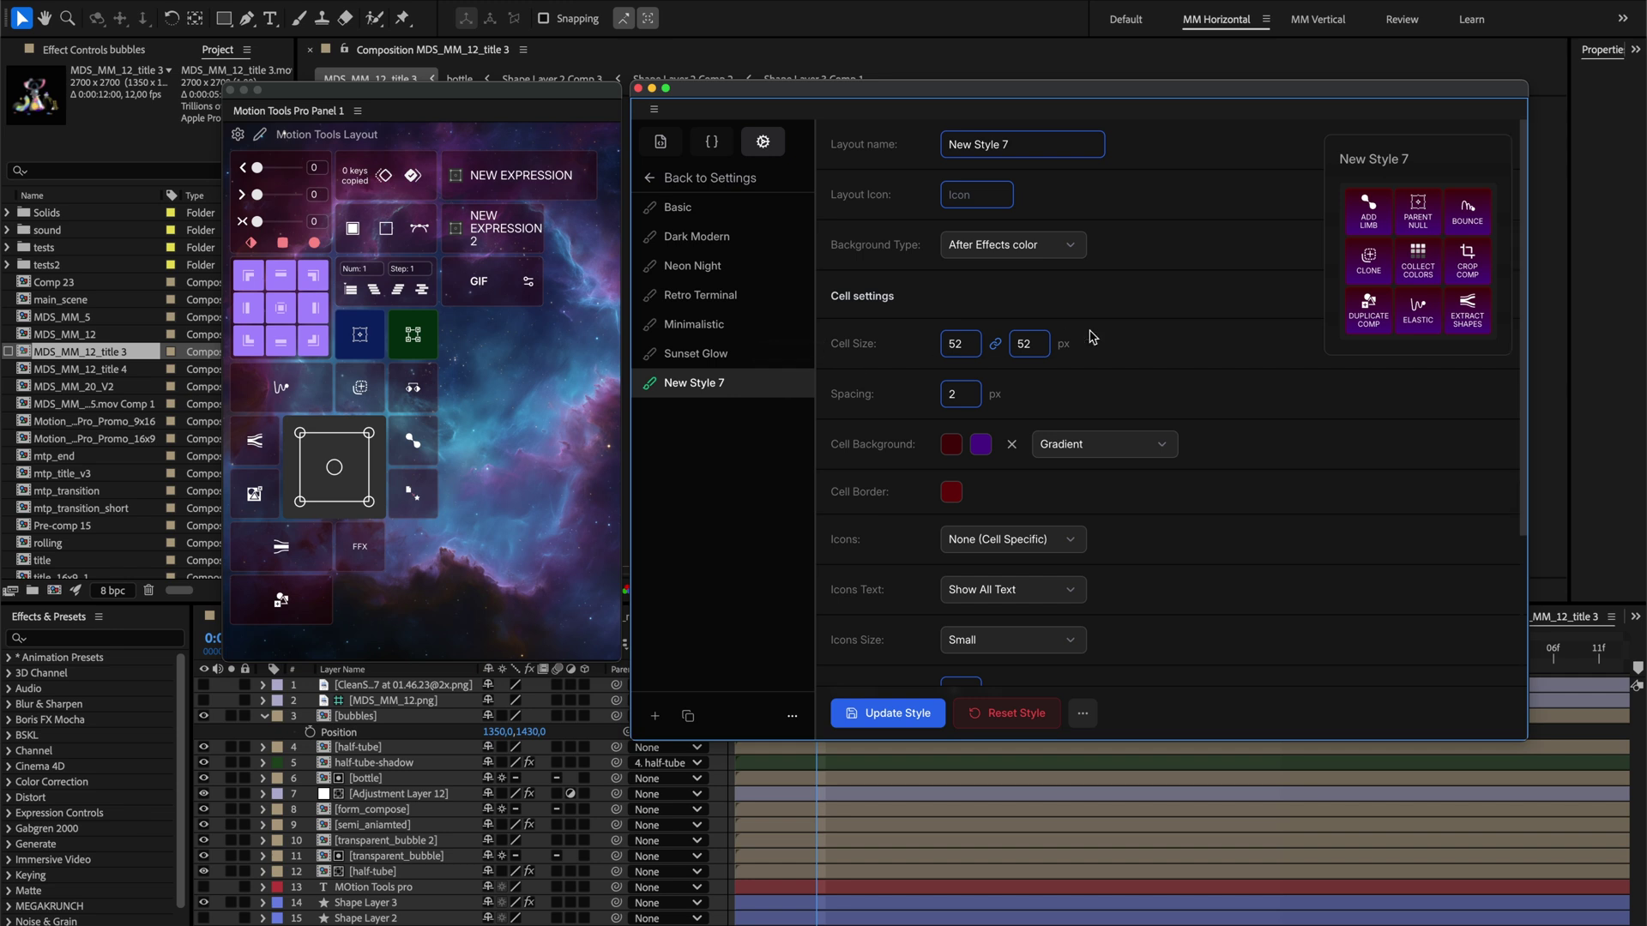
scroll(1092, 337, "down", 1)
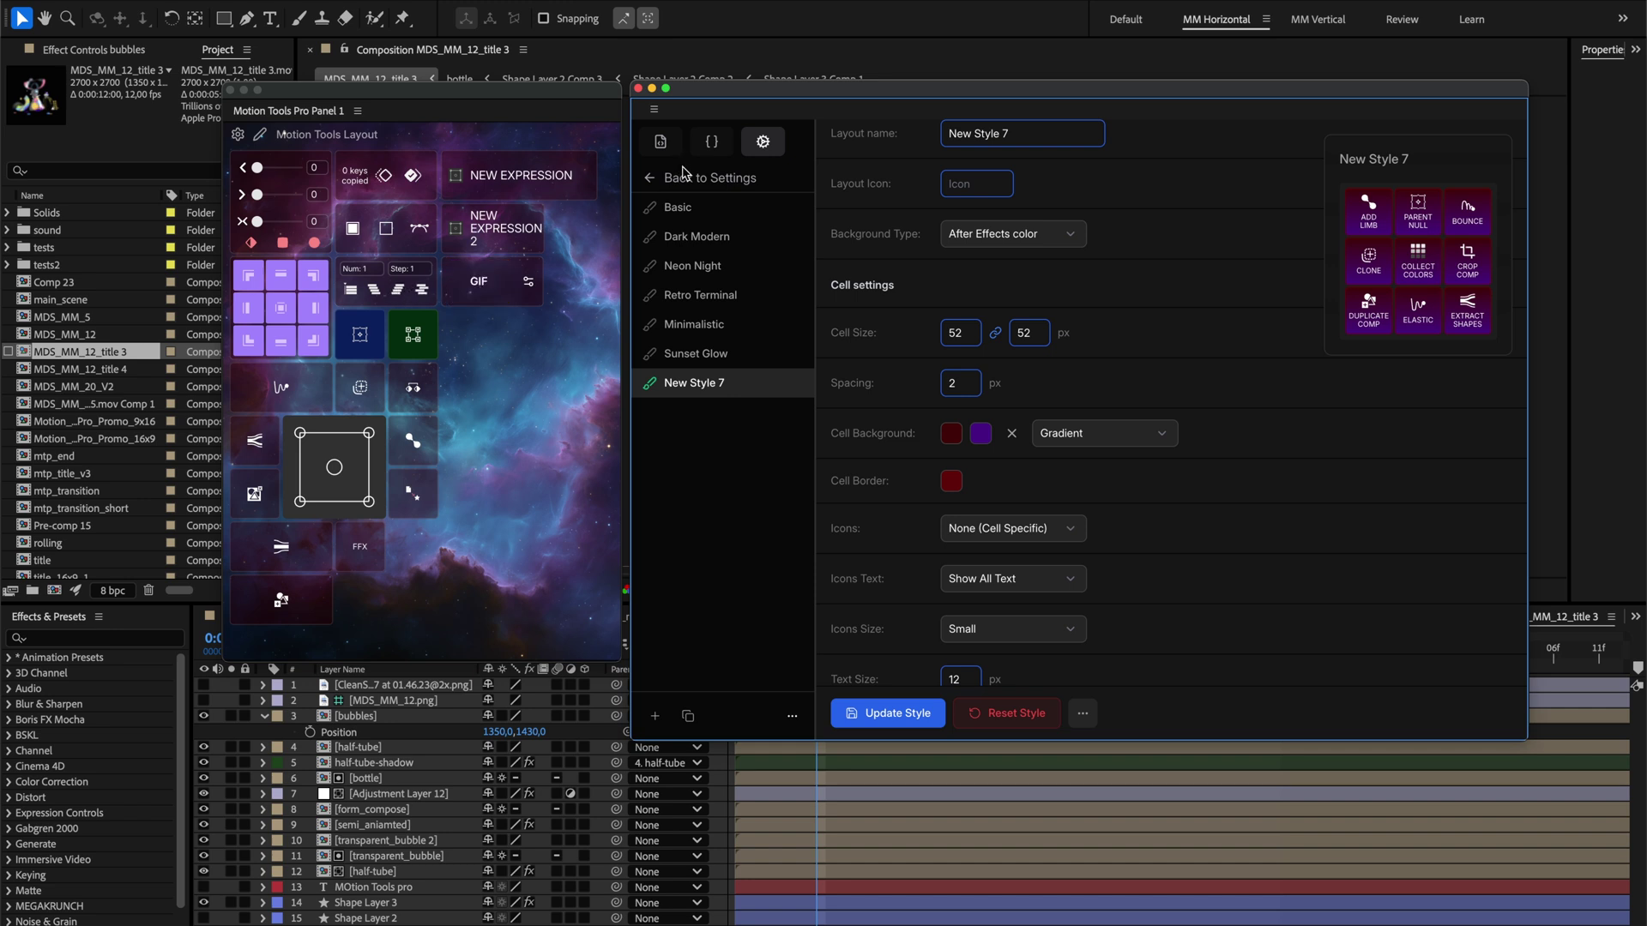
- Open and close the style import/export and save/load options without changes
left_click(793, 719)
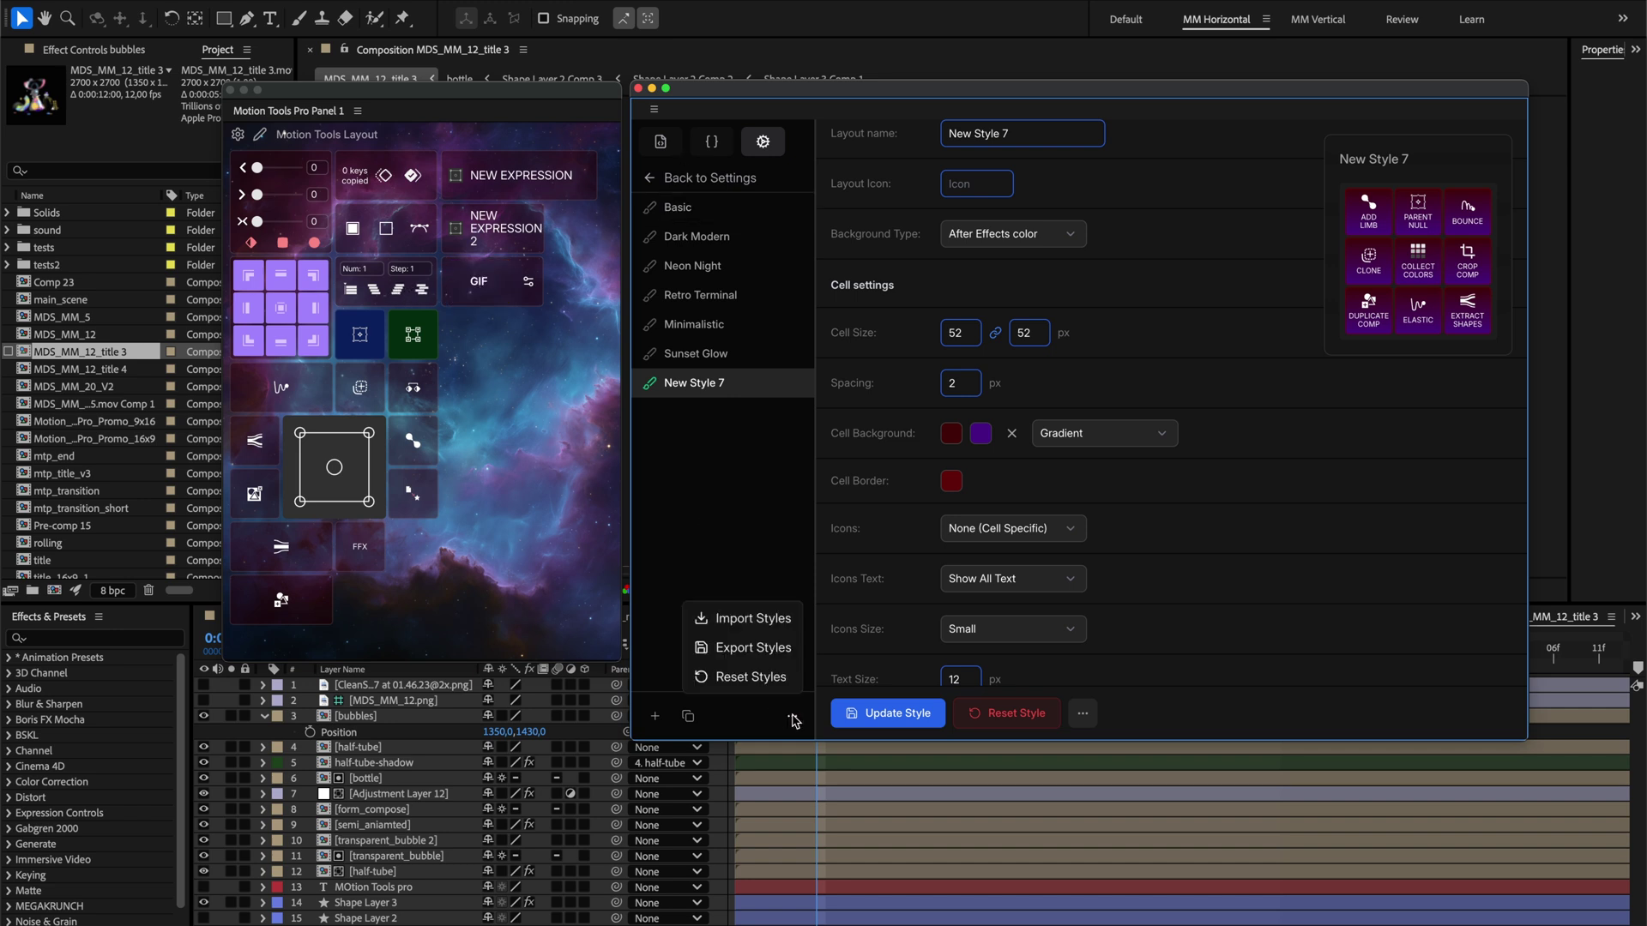
left_click(1082, 713)
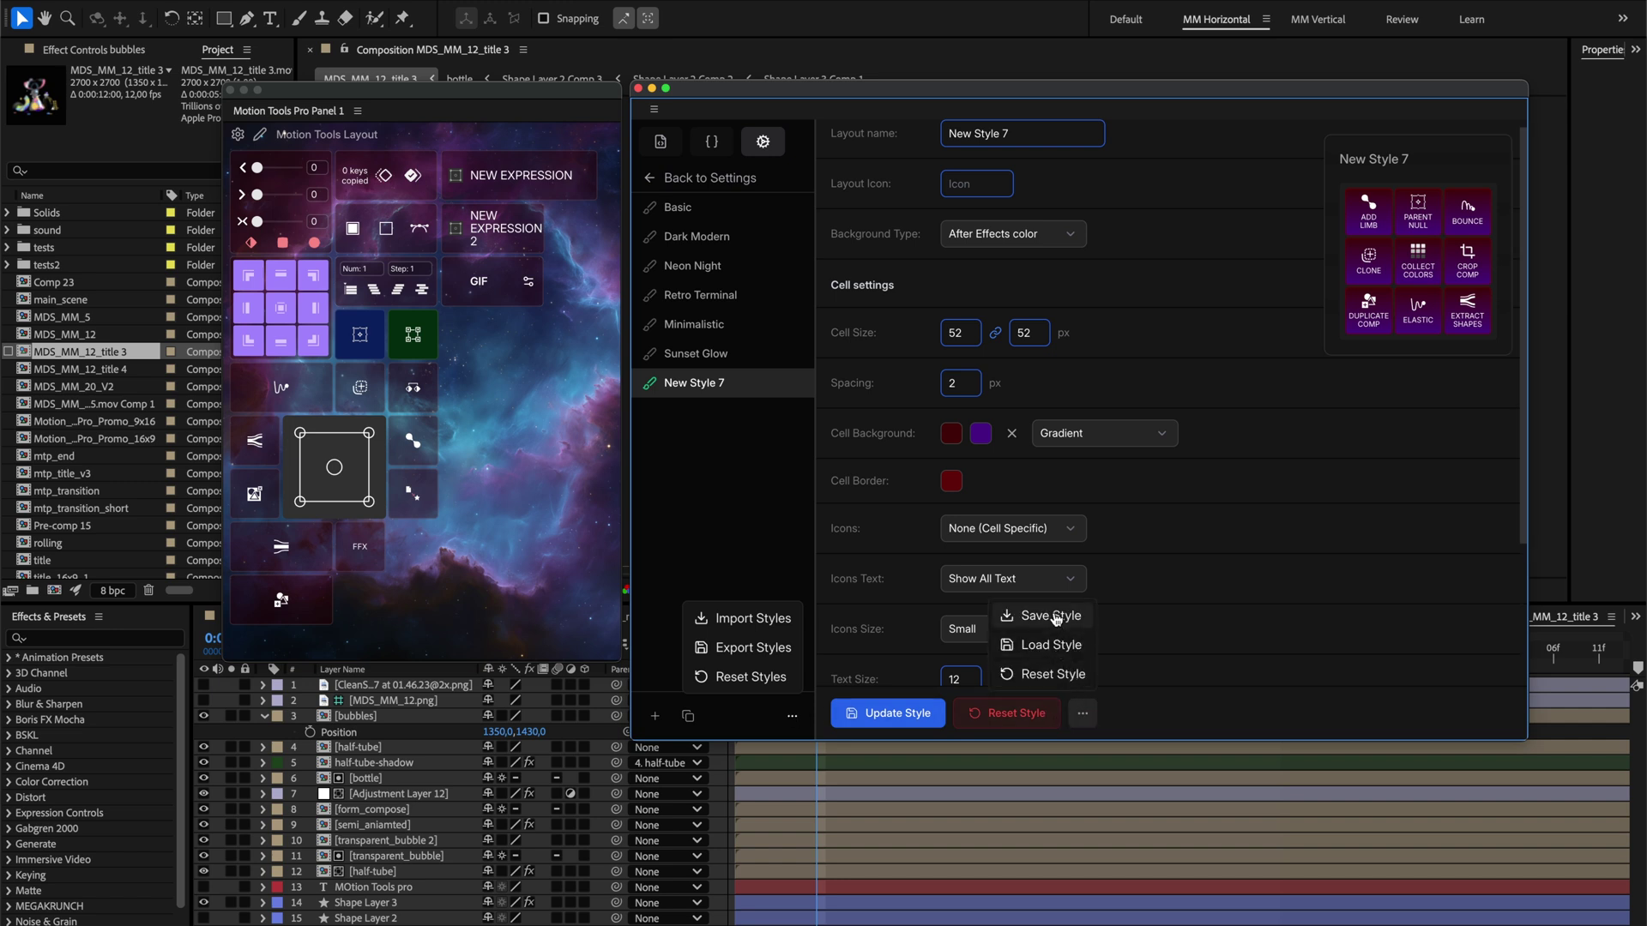
left_click(1083, 714)
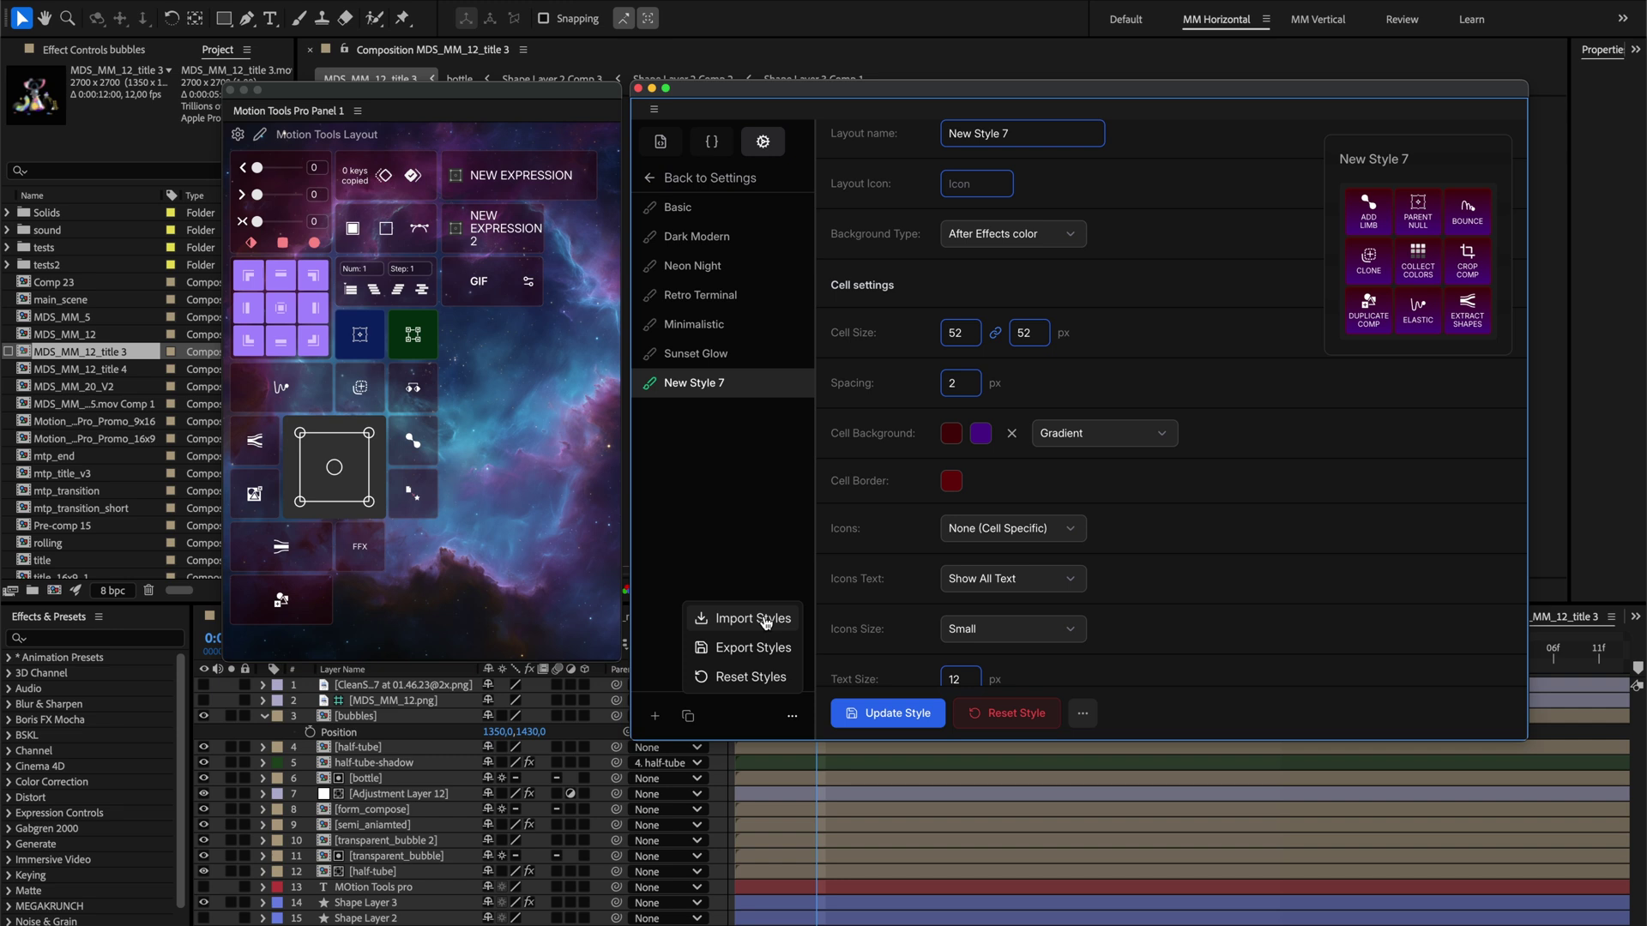
left_click(790, 722)
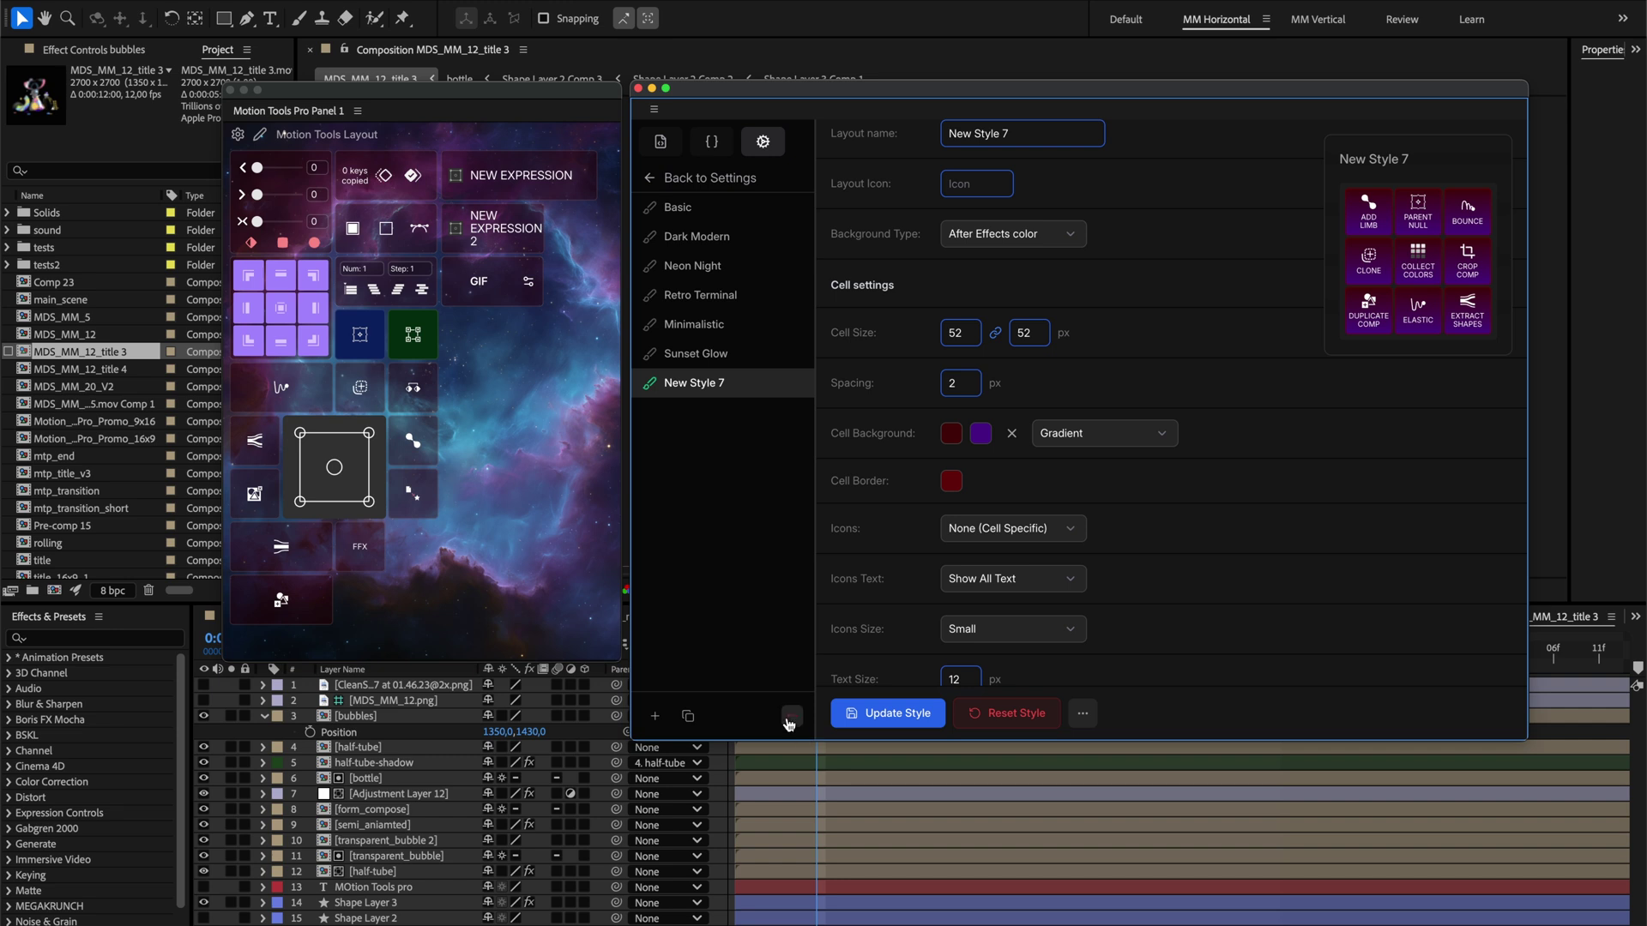
- Select Motion Tools Layout, set its Theme Style to New Style 7, and update the layout
scroll(967, 285, "up", 1)
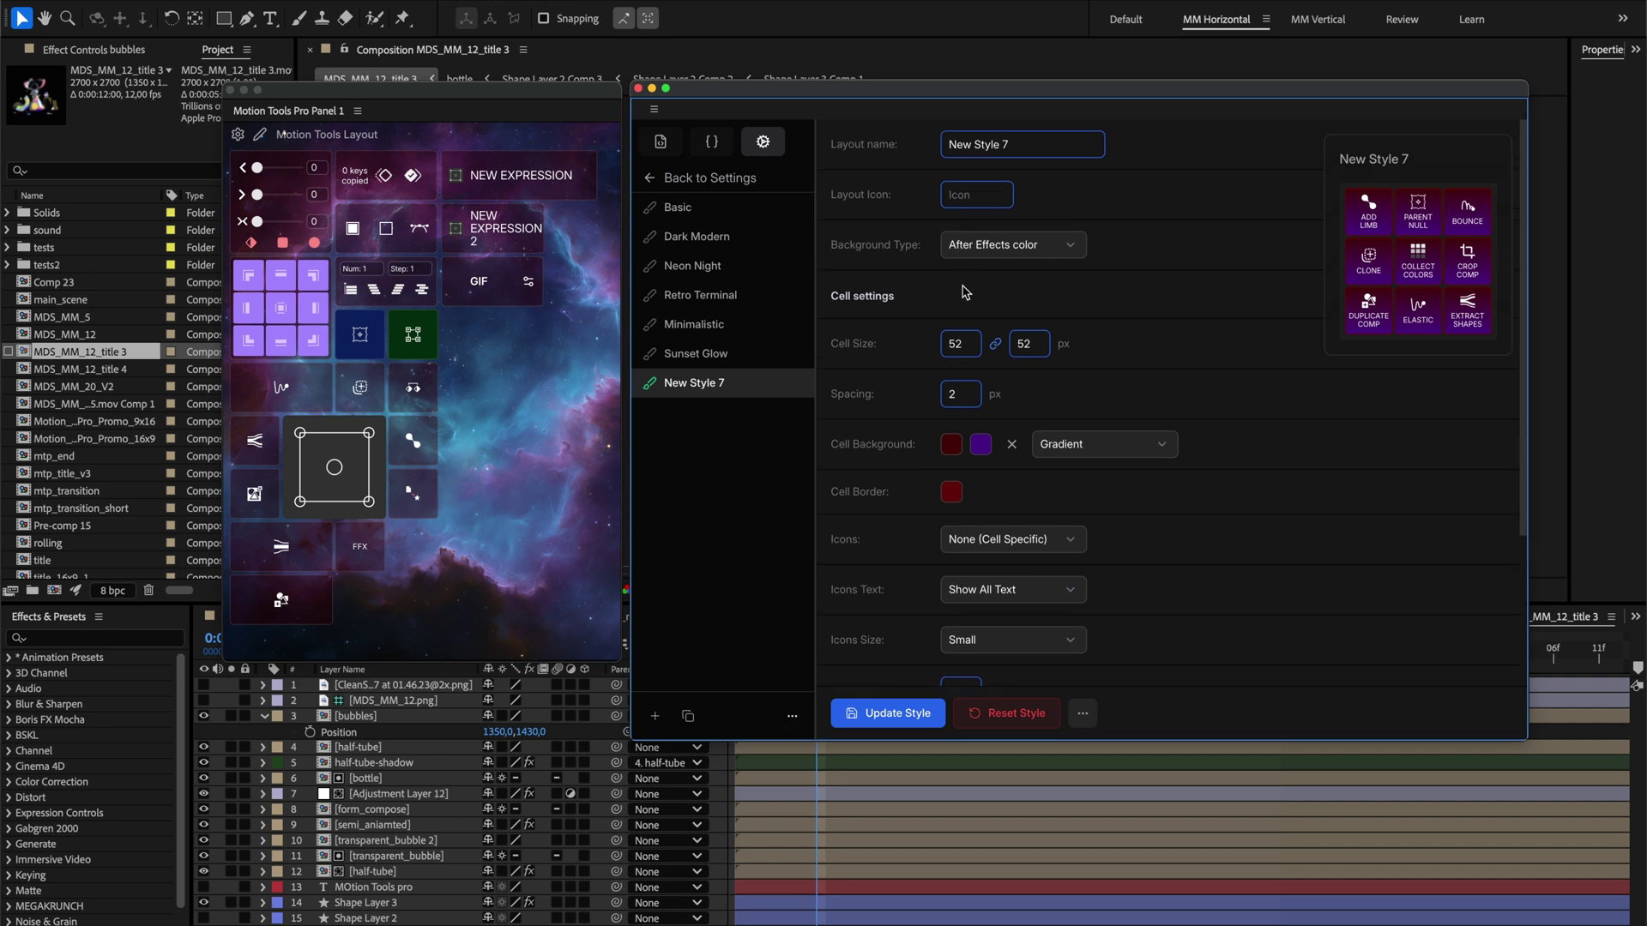
left_click(701, 182)
left_click(703, 300)
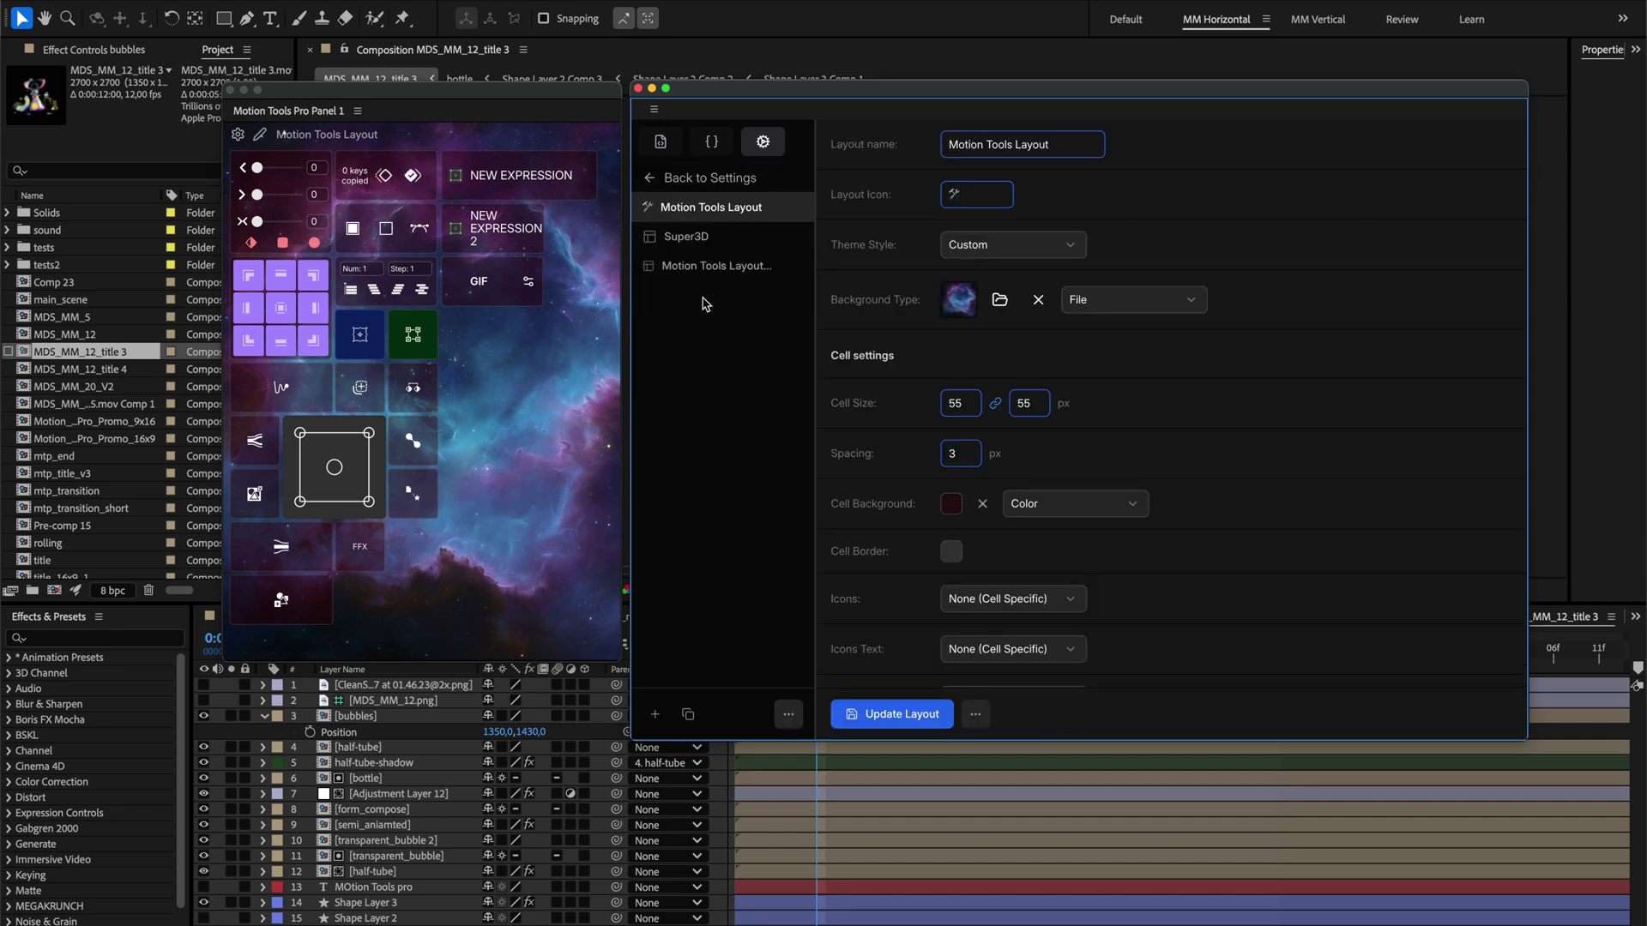
left_click(711, 233)
left_click(721, 209)
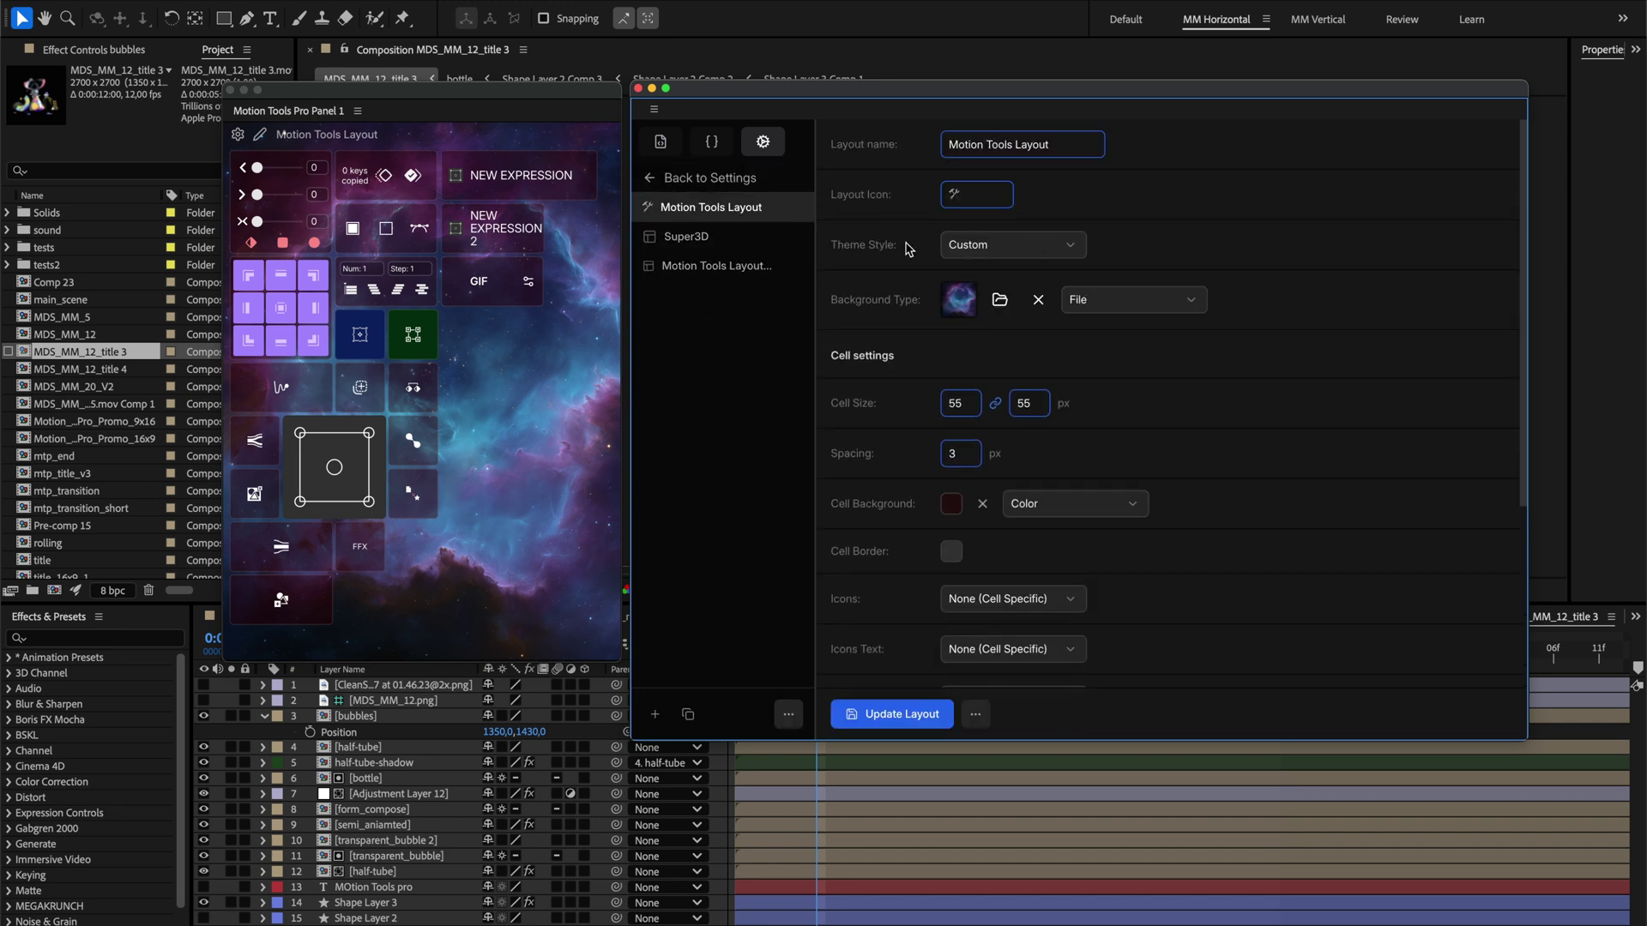
left_click(947, 248)
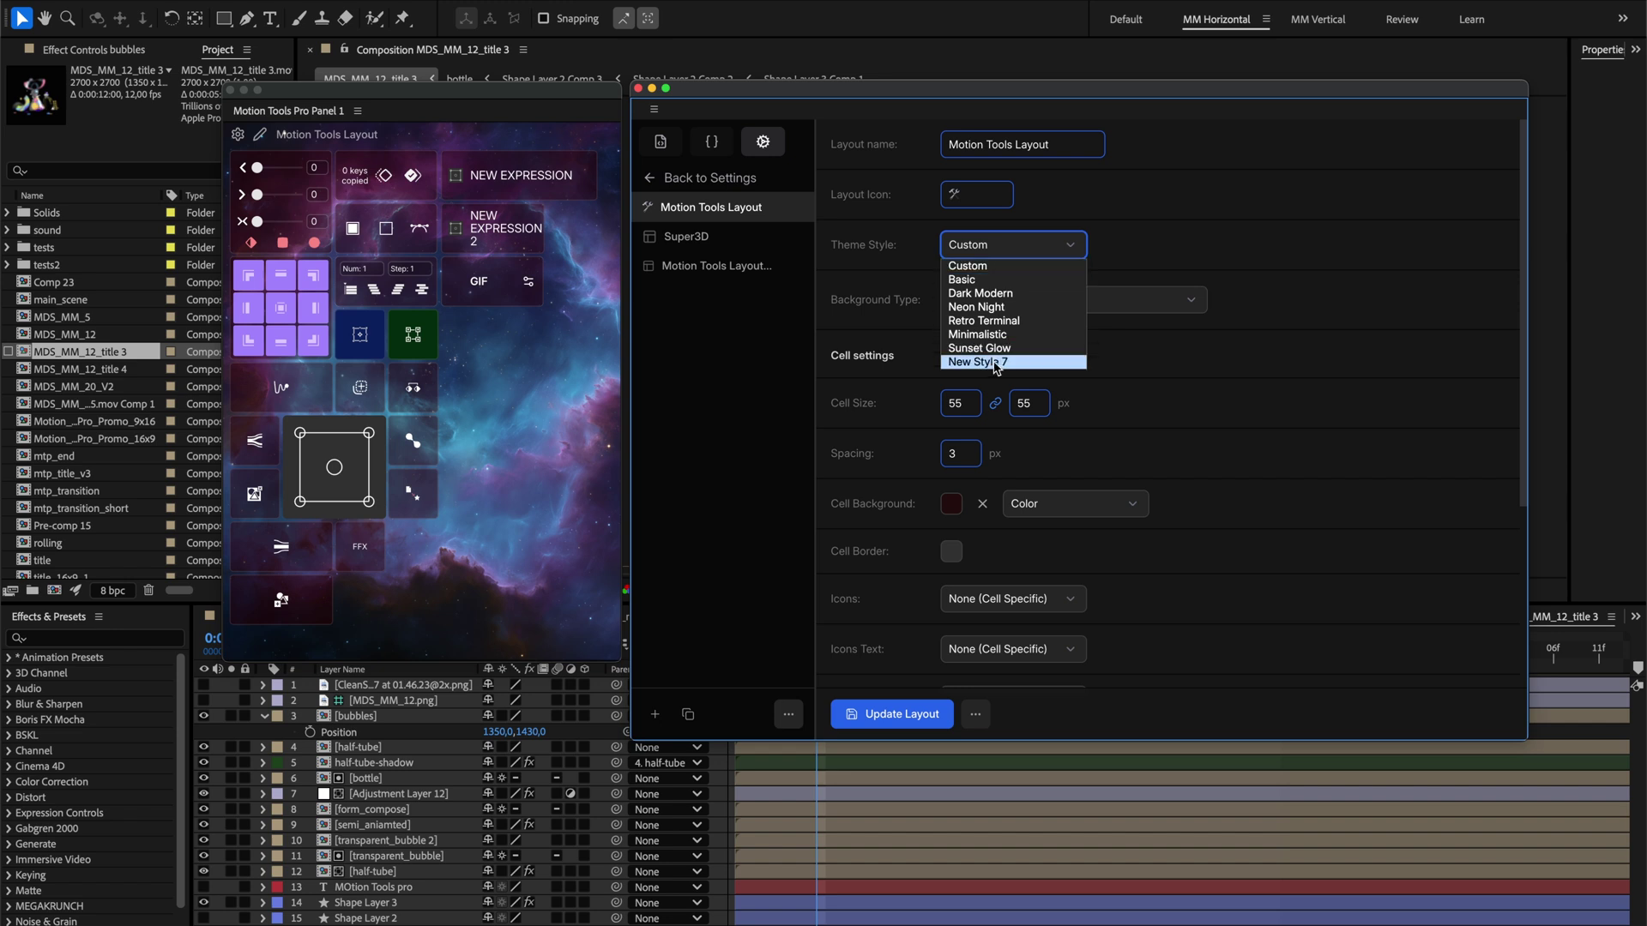
left_click(996, 364)
left_click(890, 718)
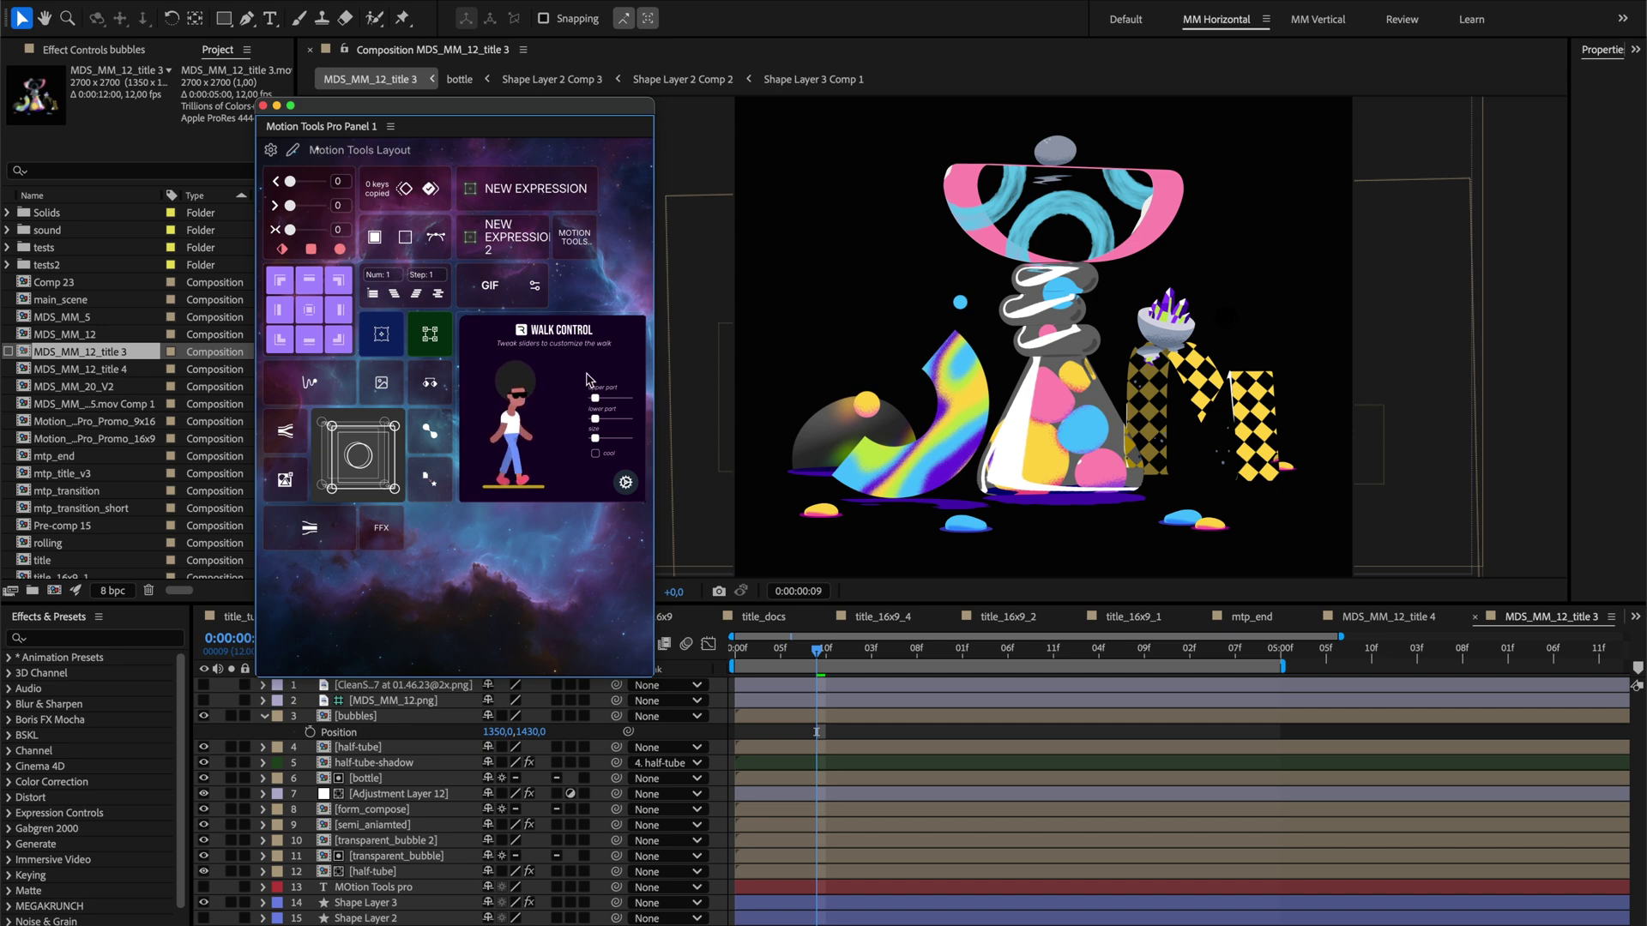
- Drag the Walk Control widget into the GIF slot, then search scripts for 'riv' and dismiss
mouse_move(471, 326)
left_mouse_down()
mouse_move(603, 308)
mouse_move(660, 403)
mouse_move(641, 515)
mouse_move(486, 434)
left_mouse_up()
left_click_drag(478, 326, 478, 277)
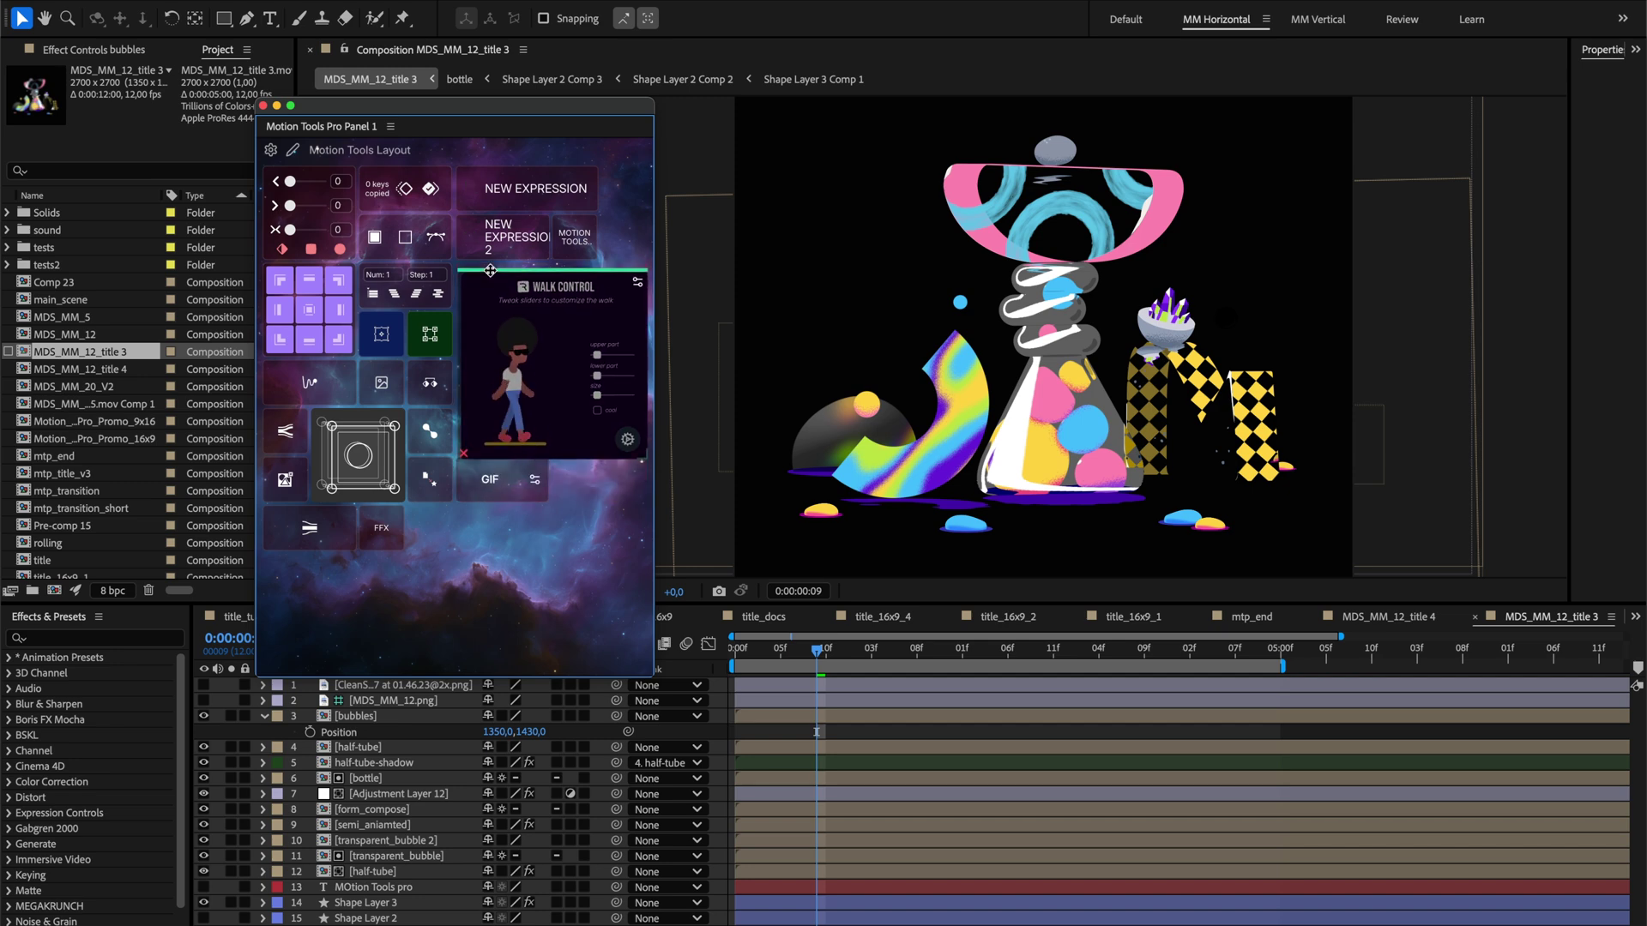
right_click(446, 538)
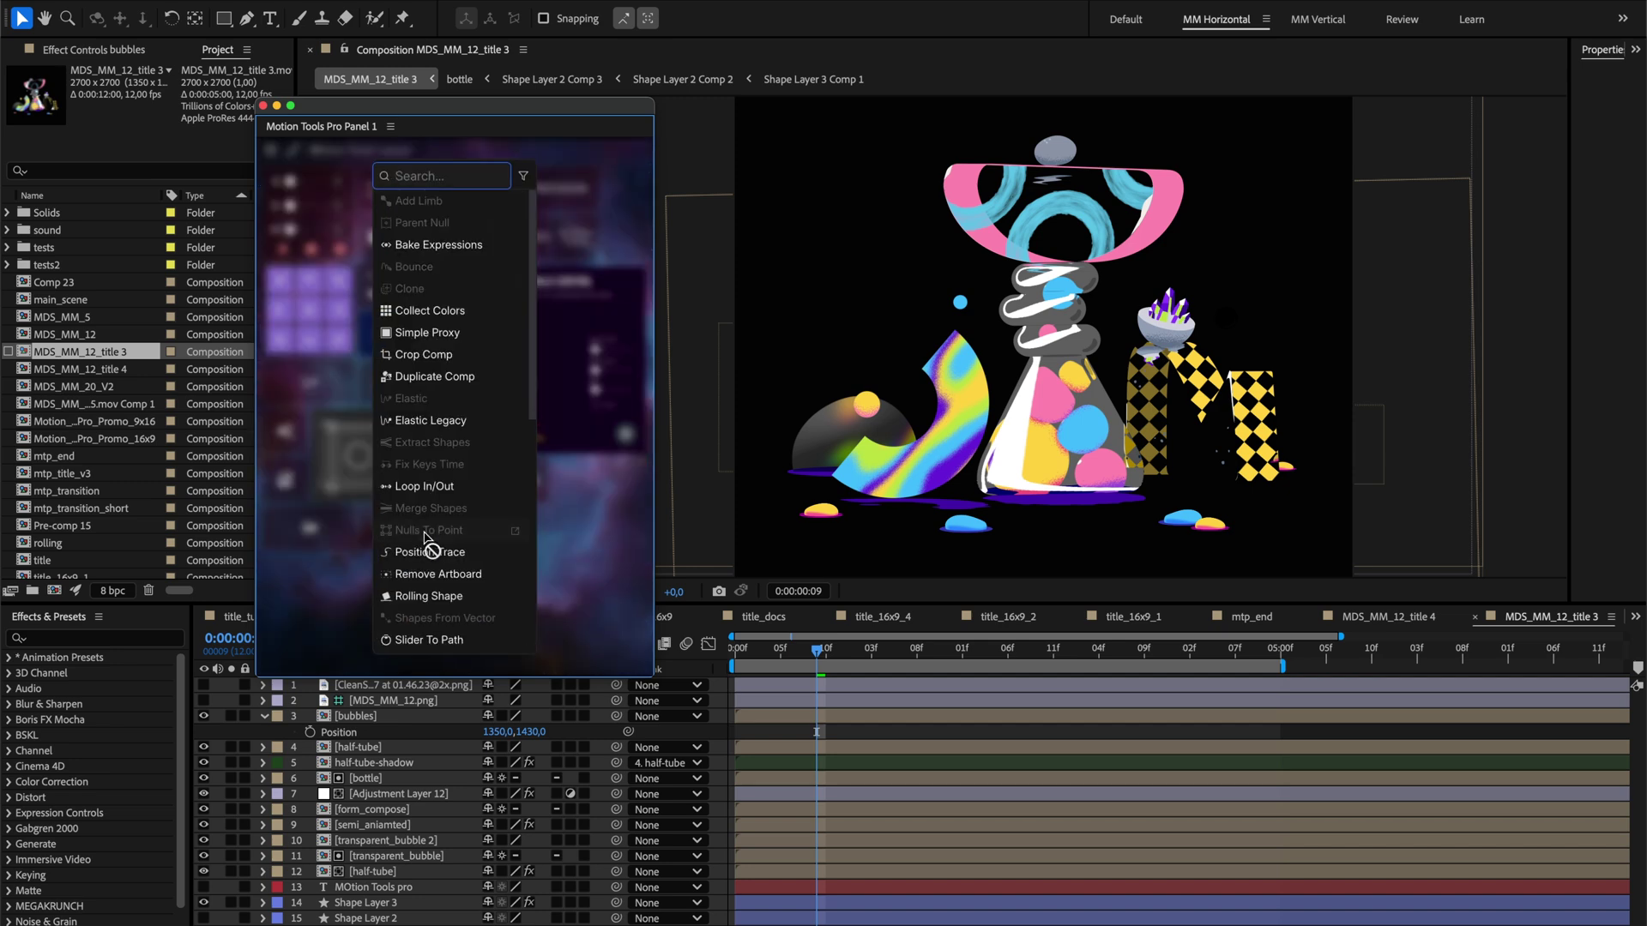
type("riv")
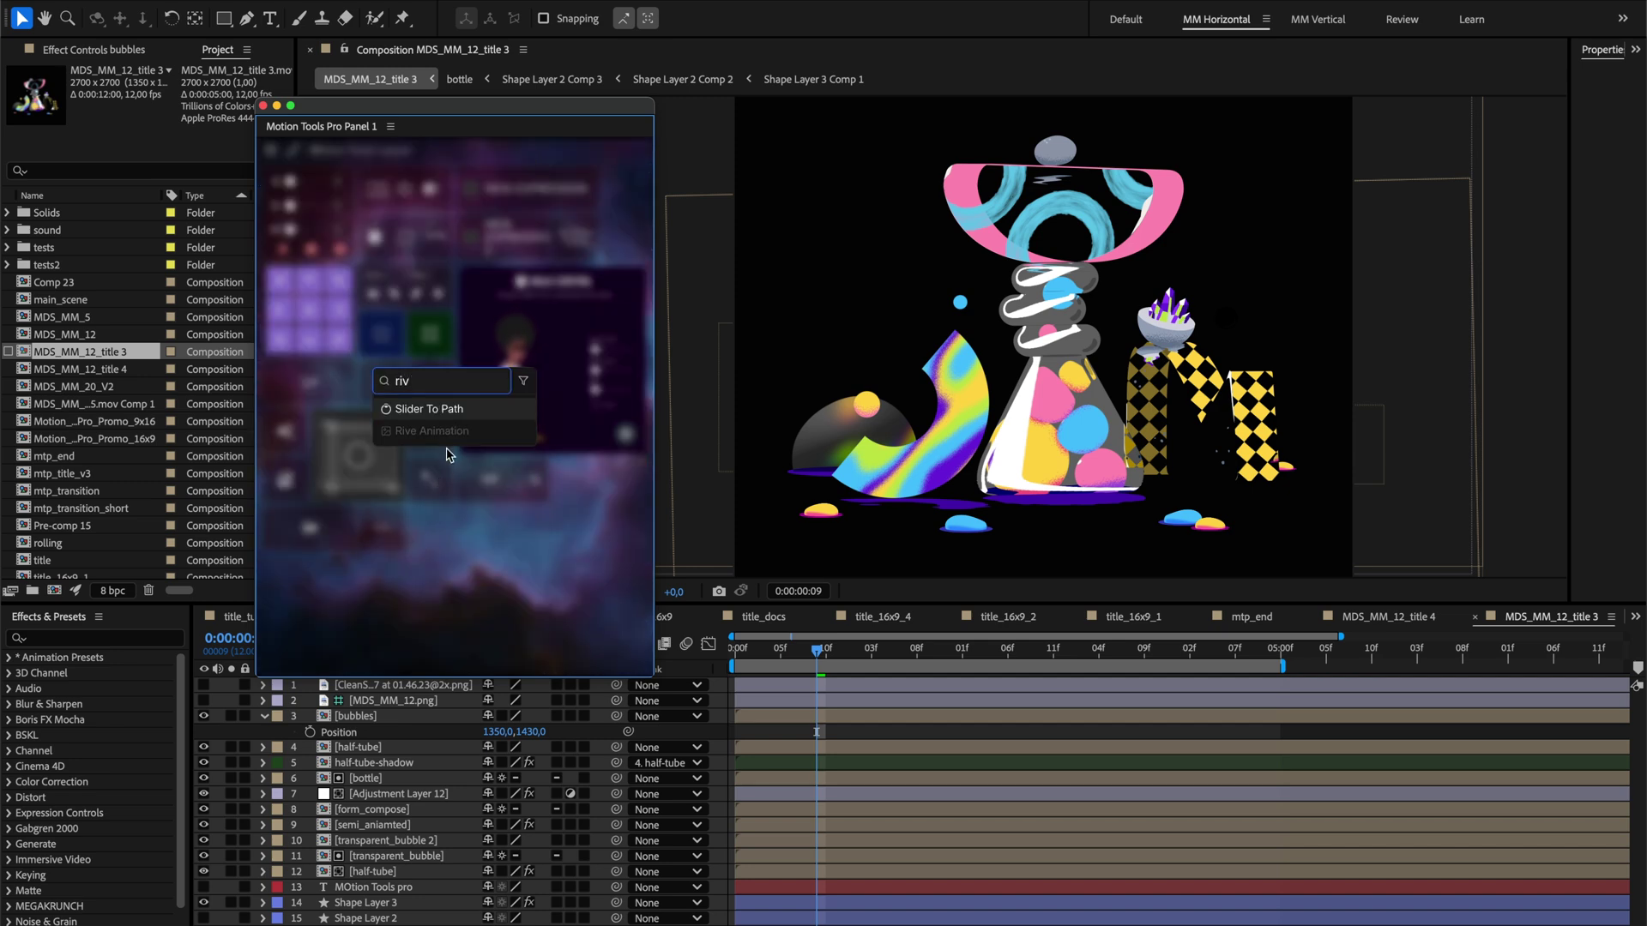
key("Escape")
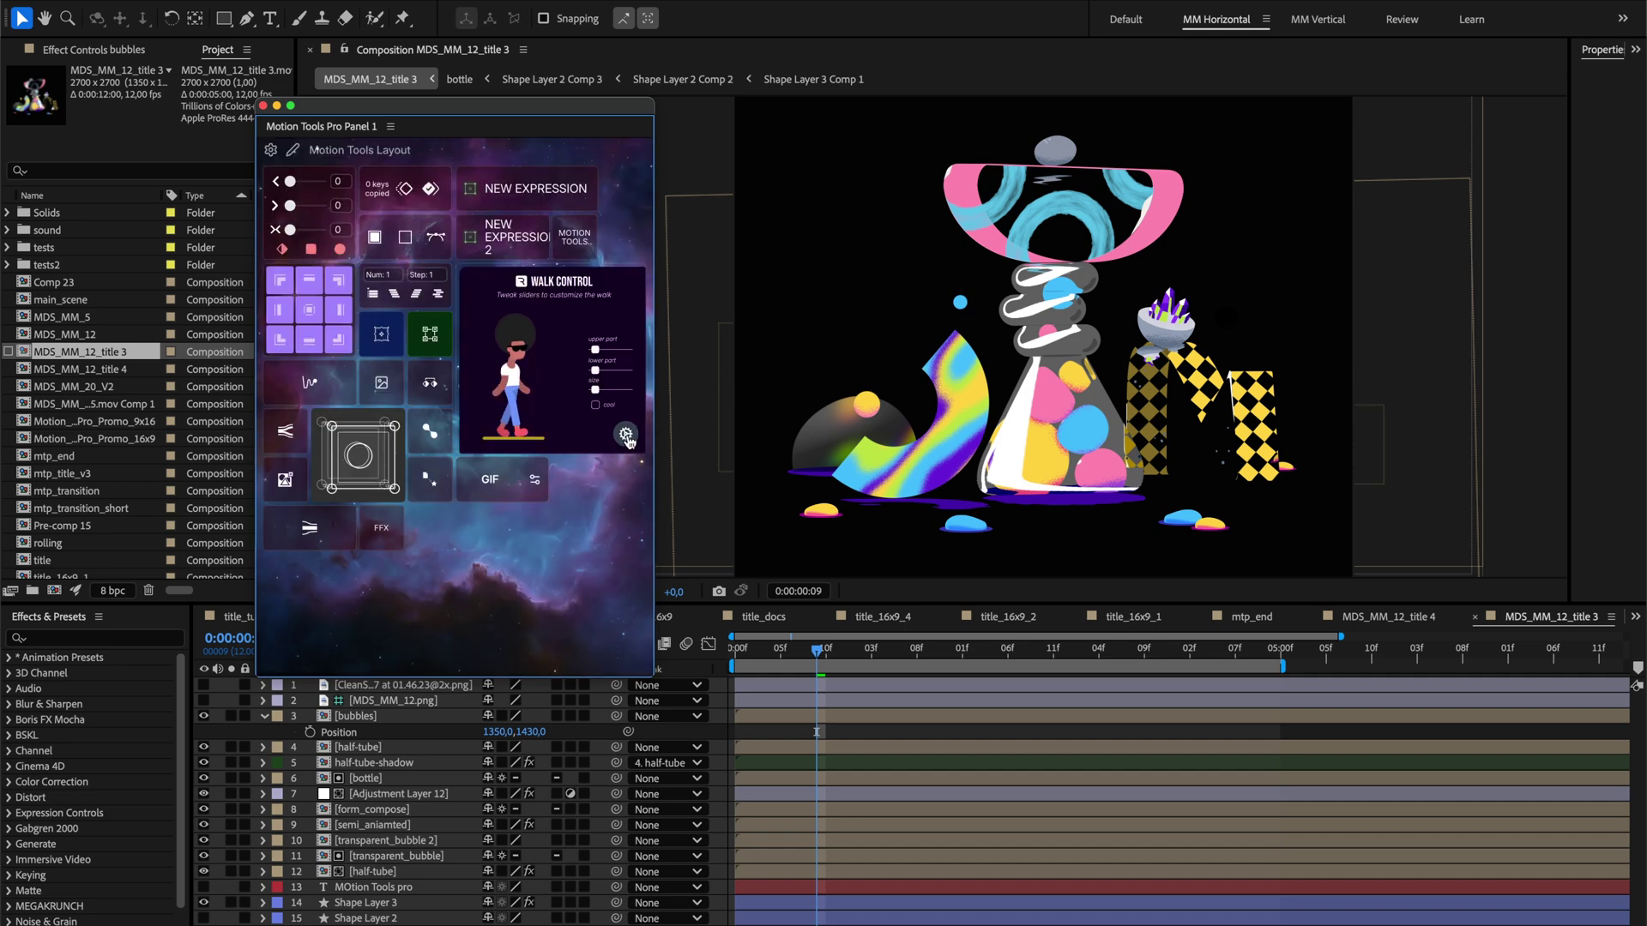
left_click(627, 435)
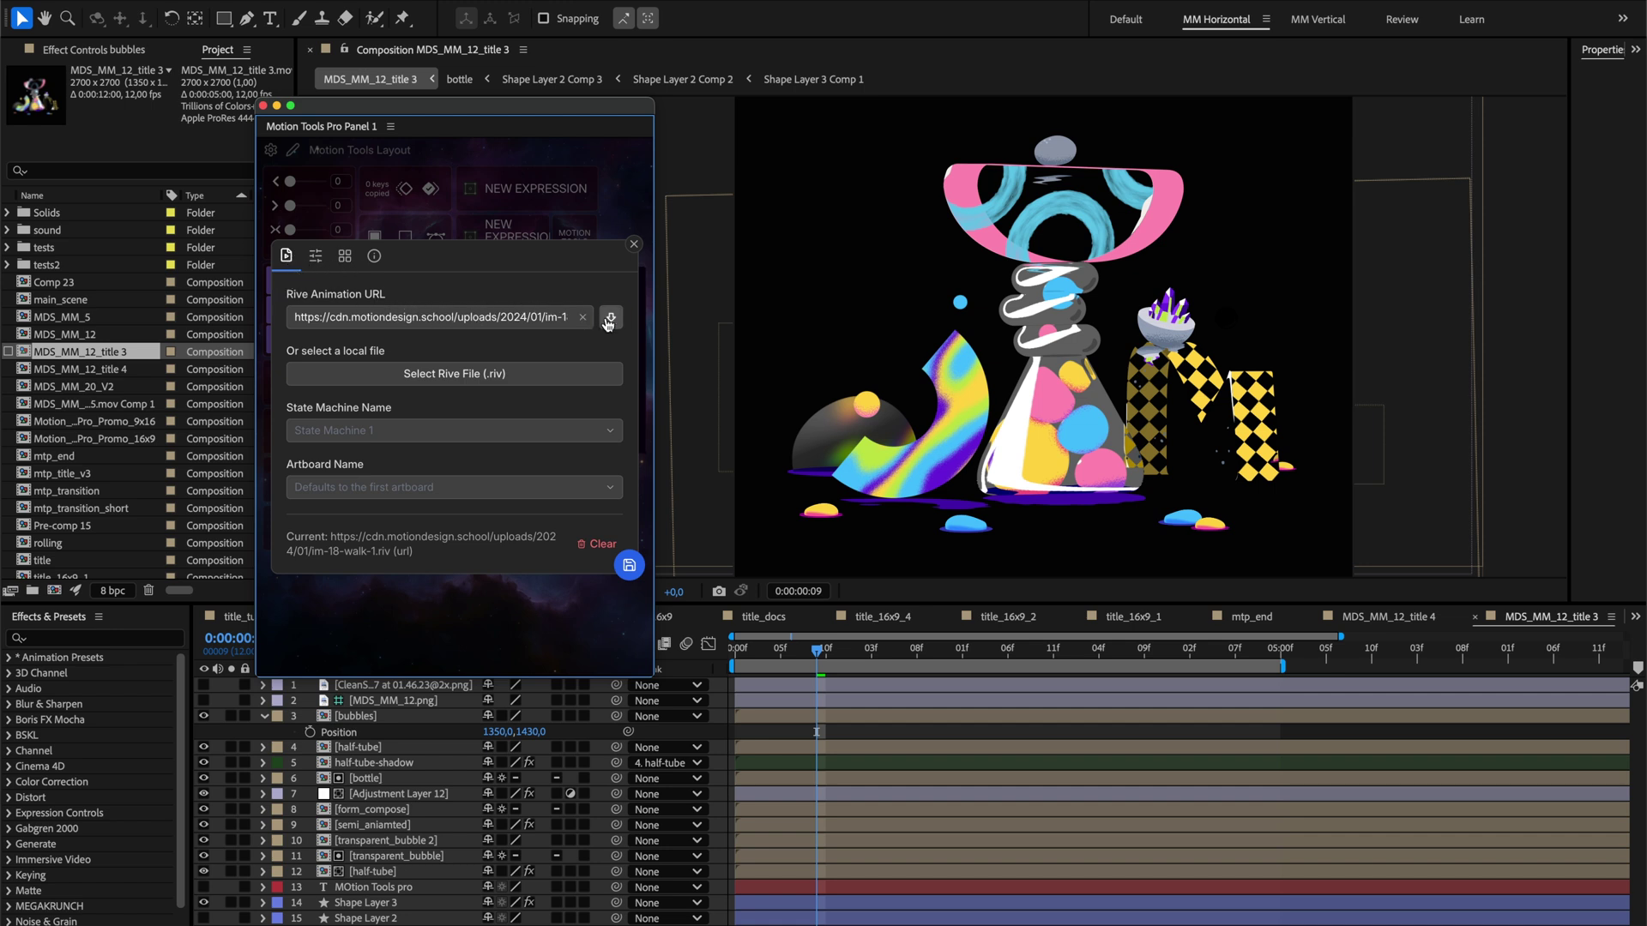
left_click(610, 430)
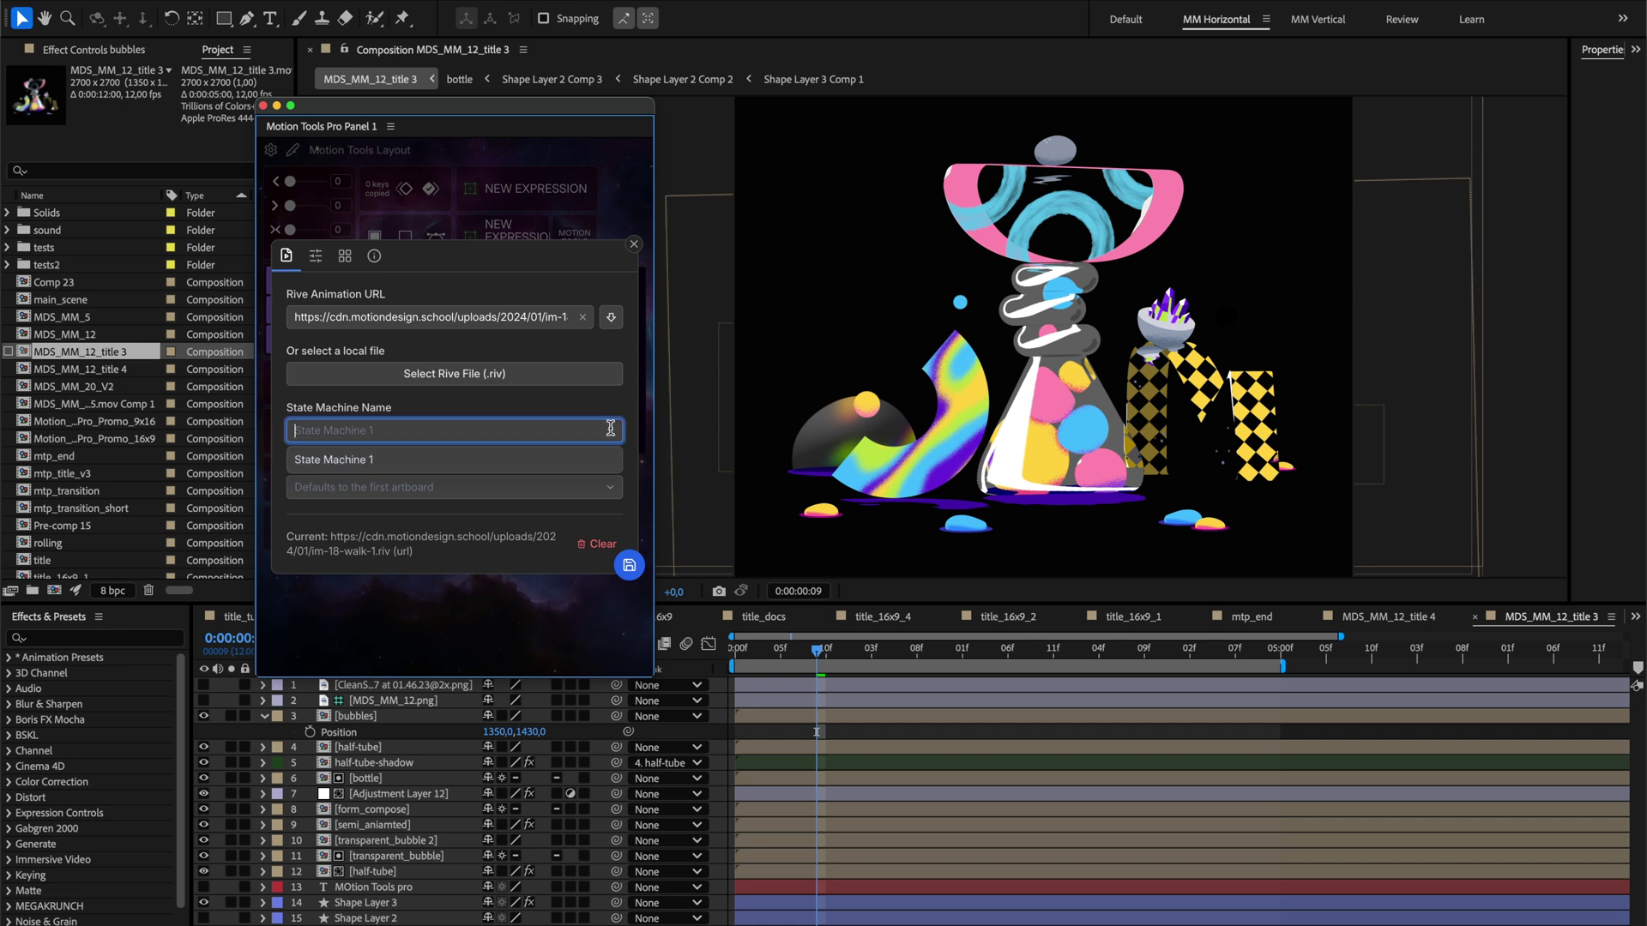
left_click(610, 488)
scroll(555, 543, "down", 1)
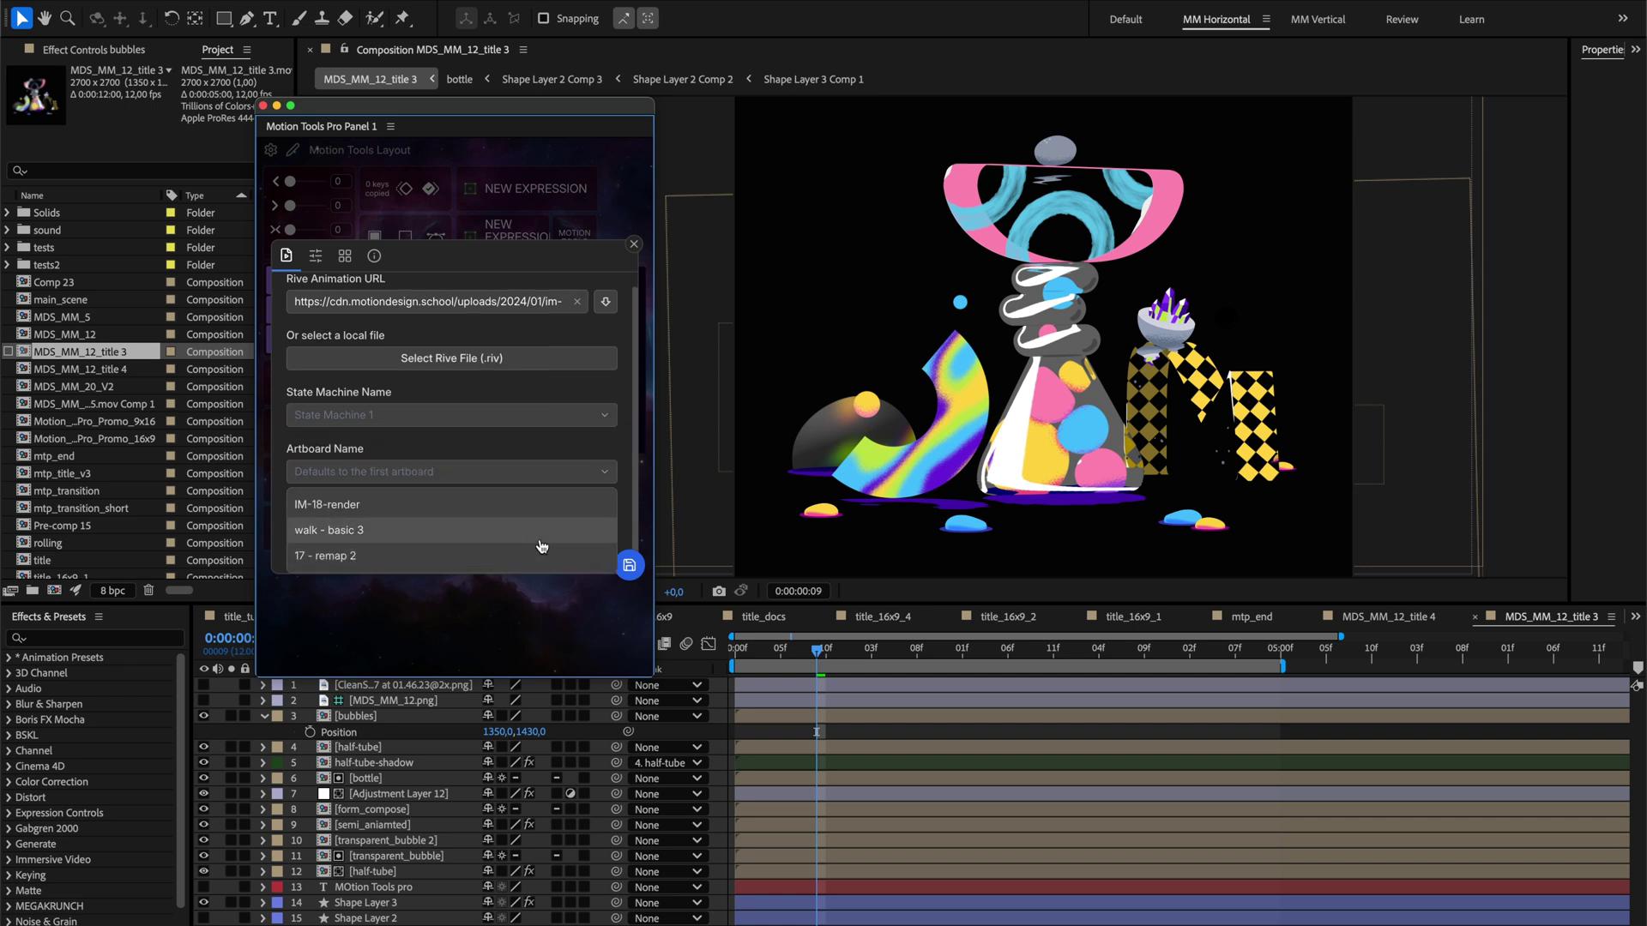
left_click(608, 471)
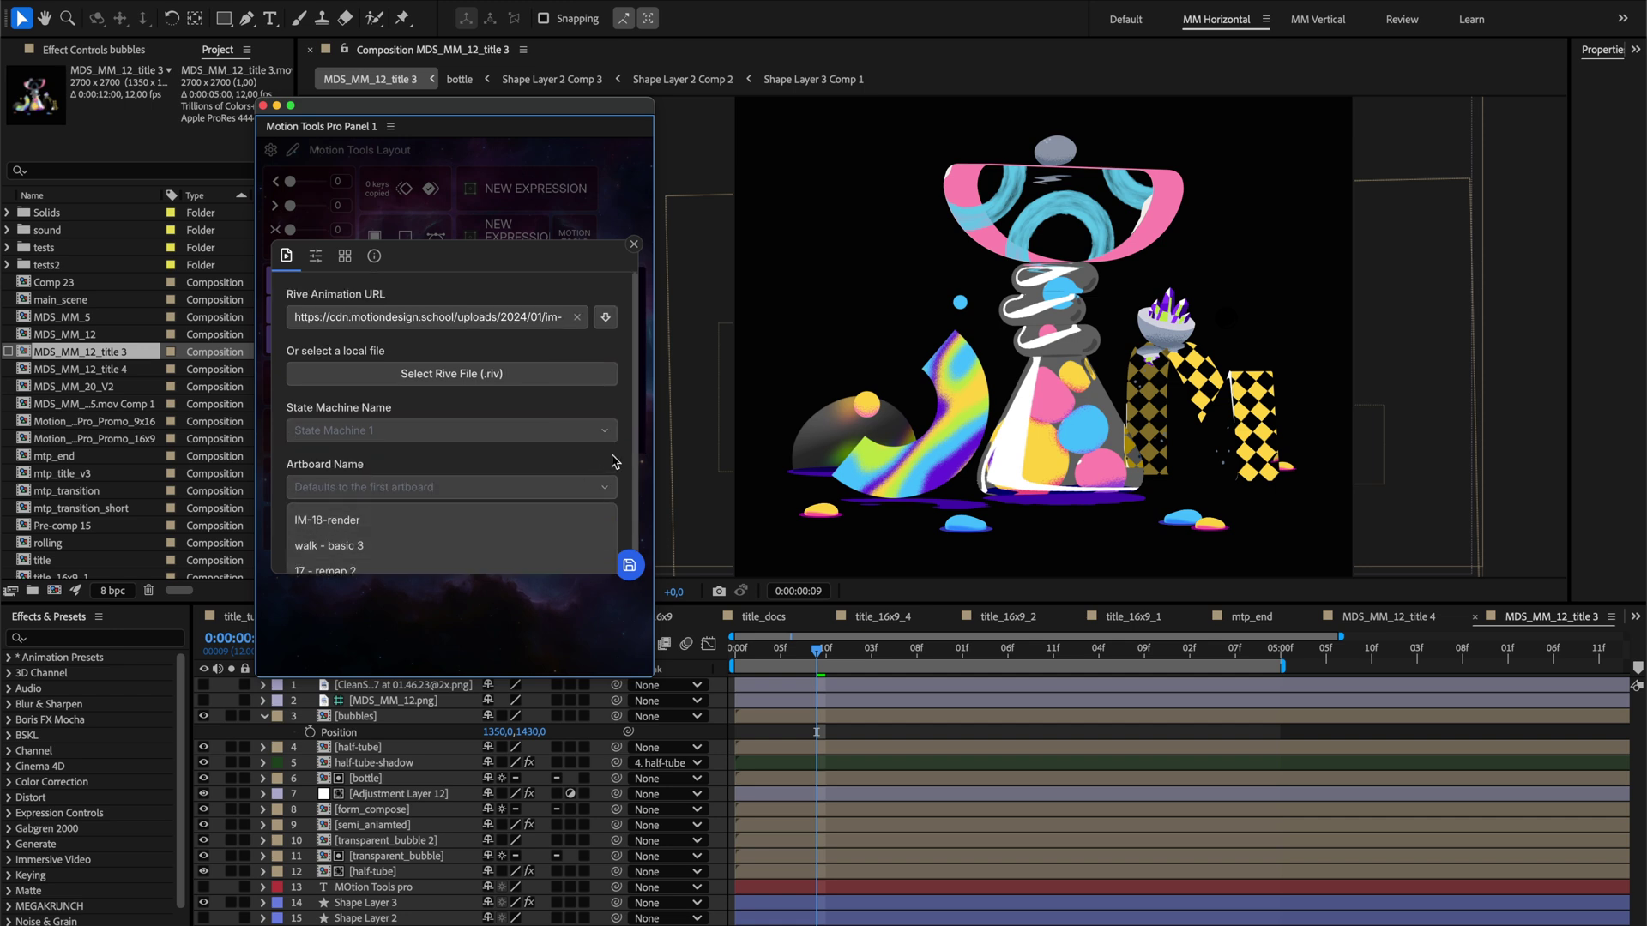
left_click(634, 246)
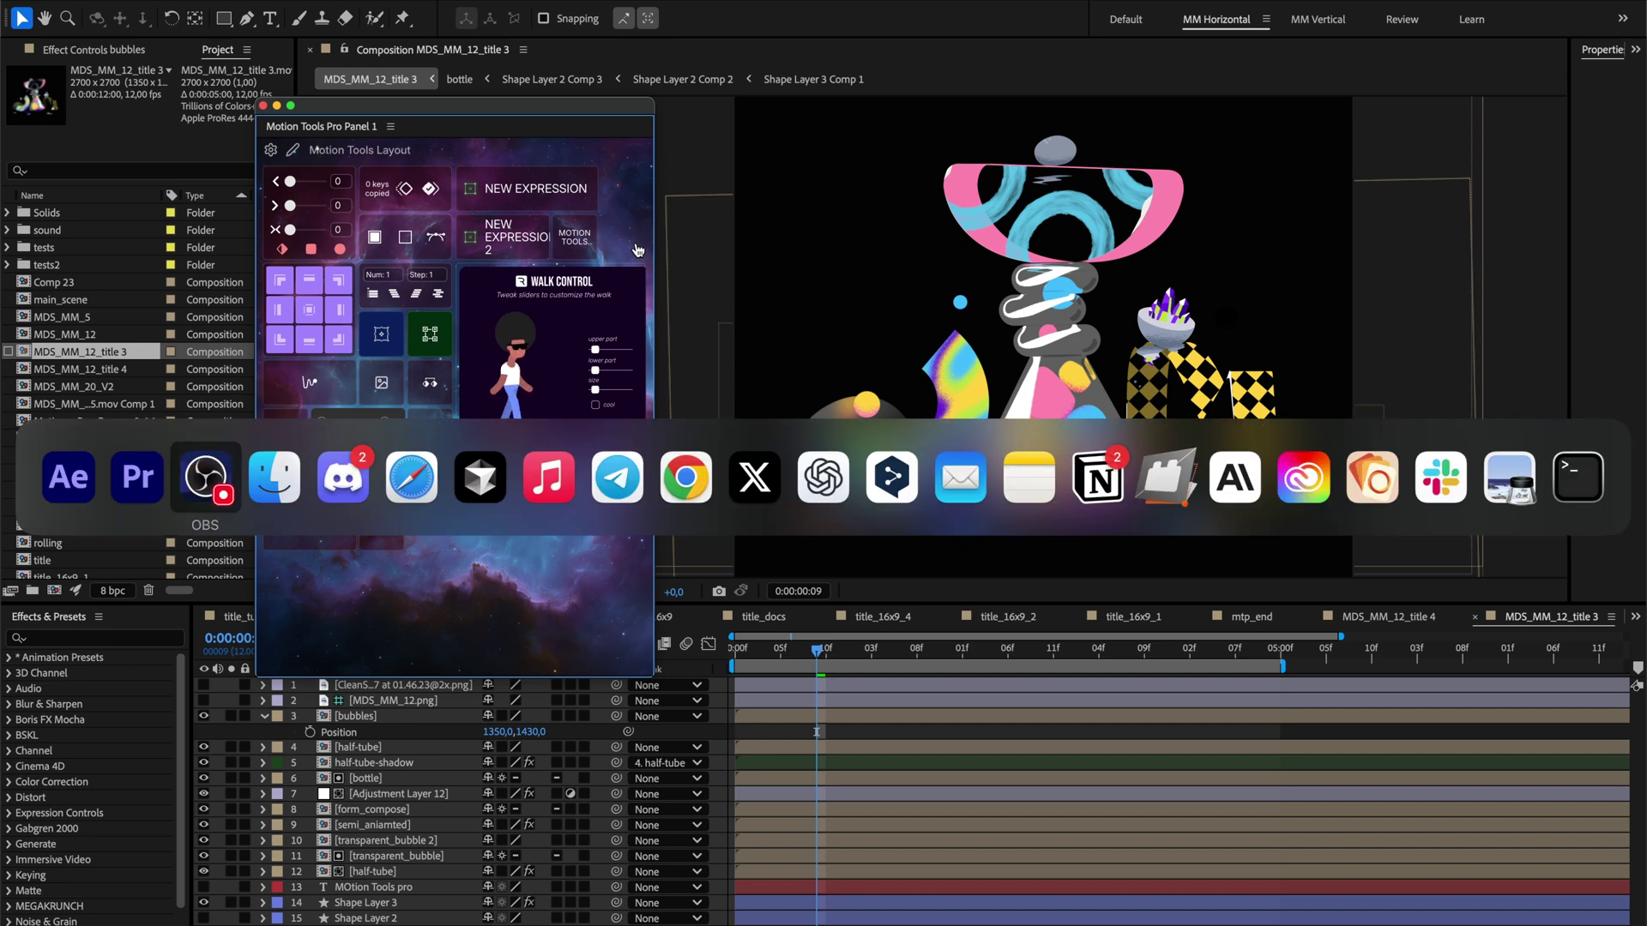
- Drop mushroom2.riv from Finder's rive folder onto the widget, making it Mushroom Control
left_click(272, 478)
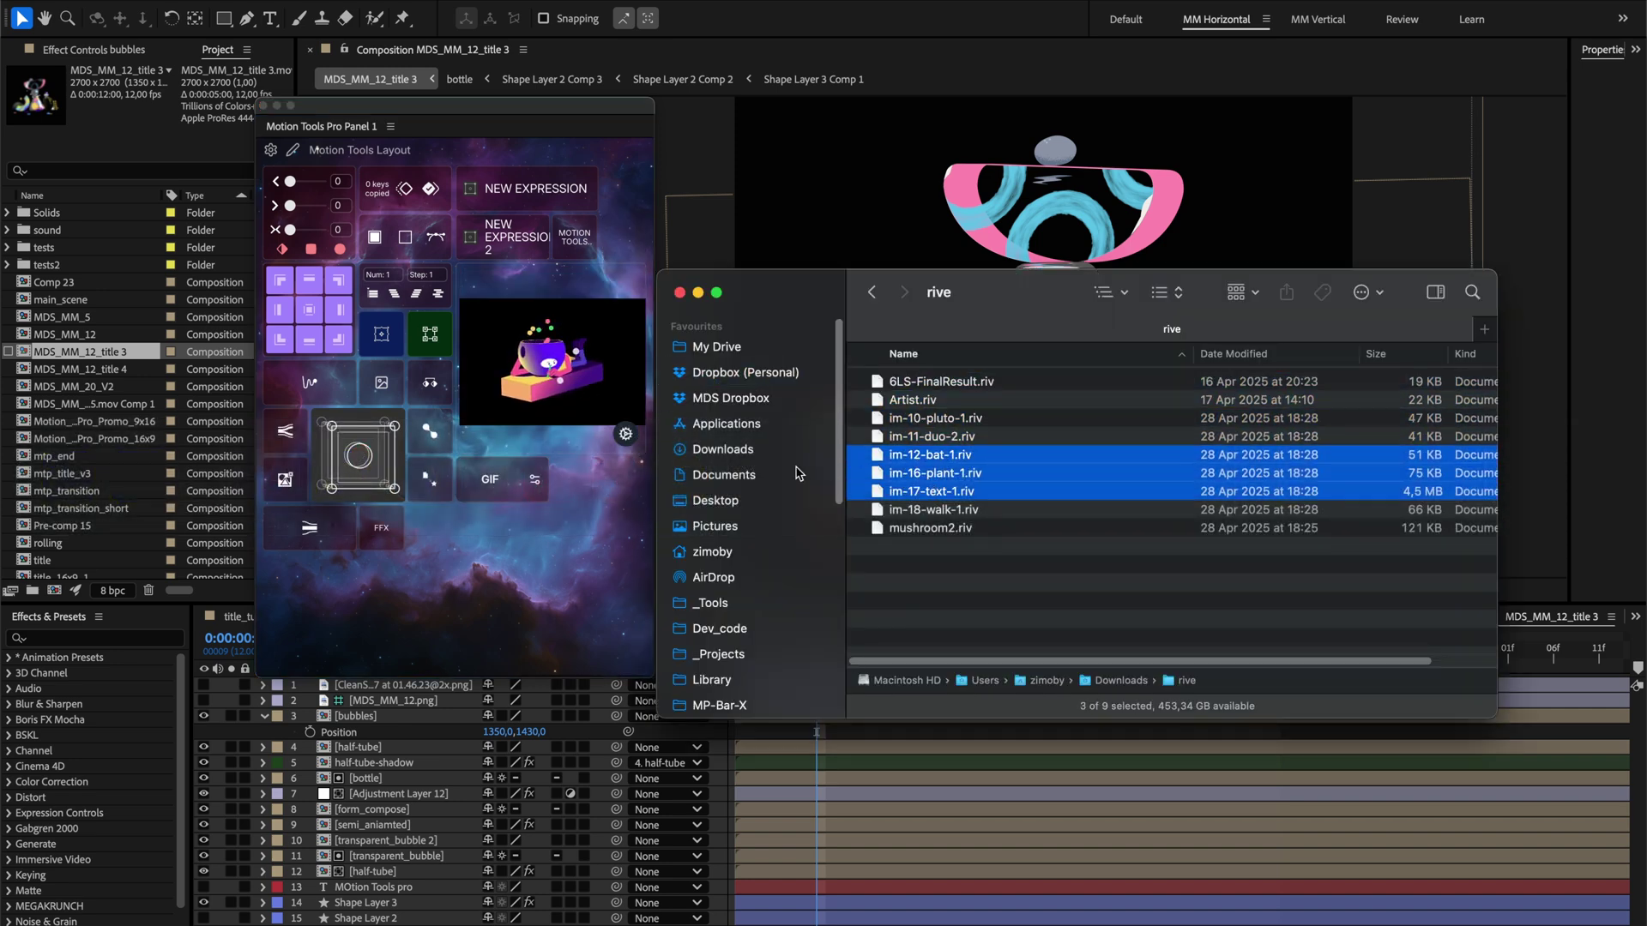
left_click(931, 491)
left_click_drag(931, 490, 602, 381)
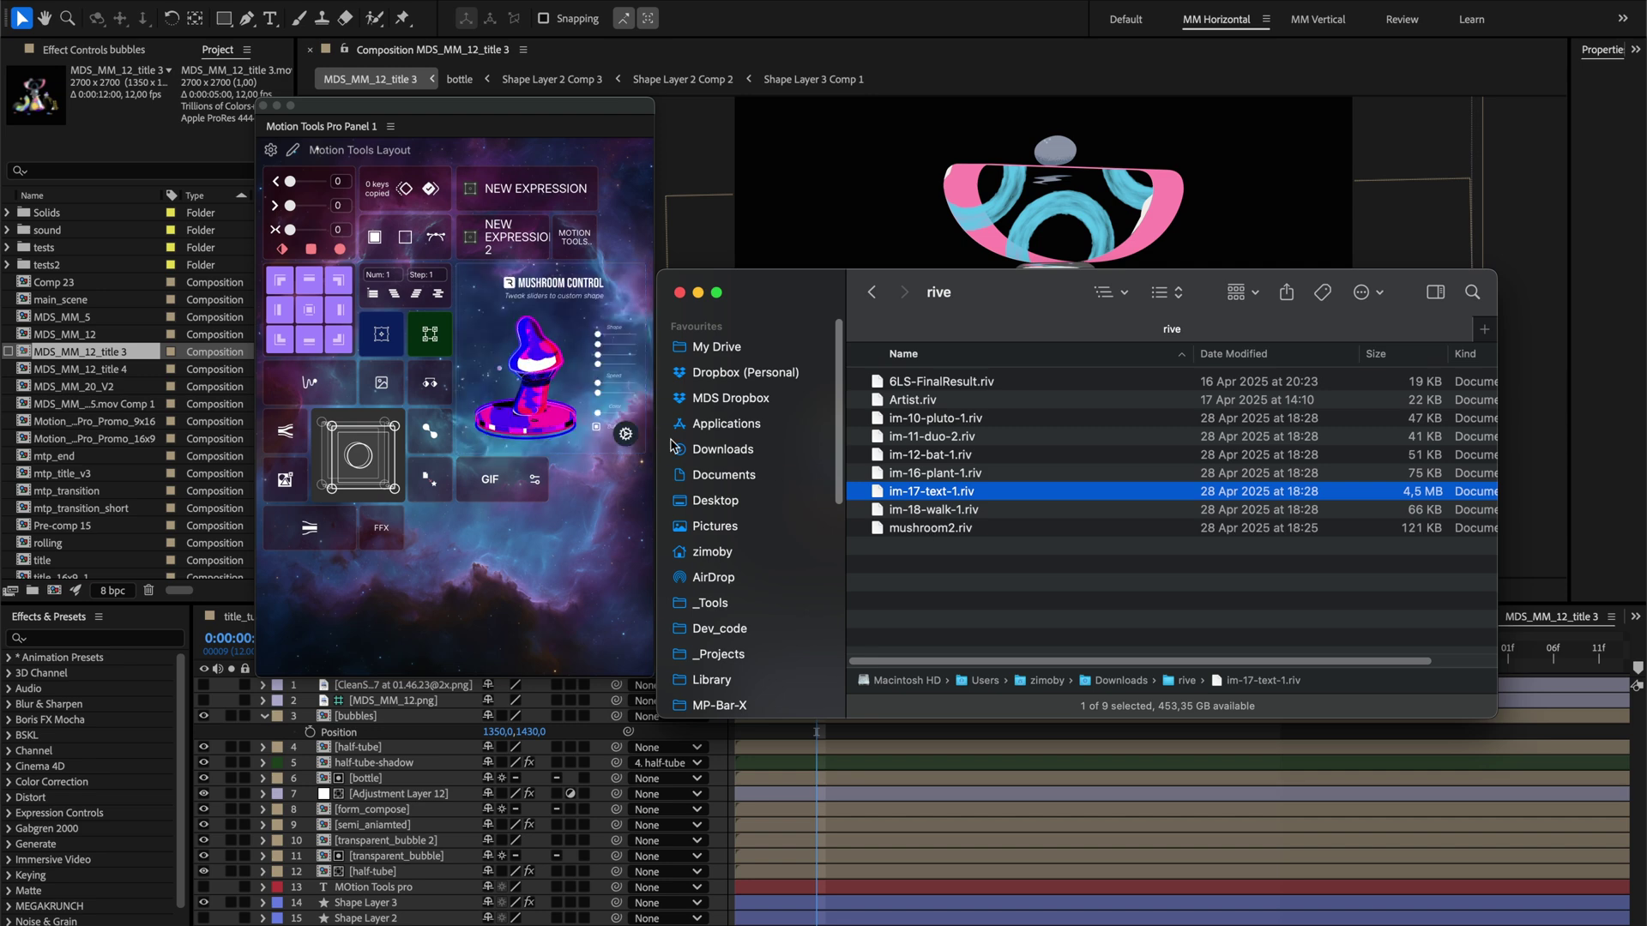
left_click(625, 433)
- Switch the Rive widget's Rendering Engine from Canvas to WebGL and save the settings
left_click(315, 255)
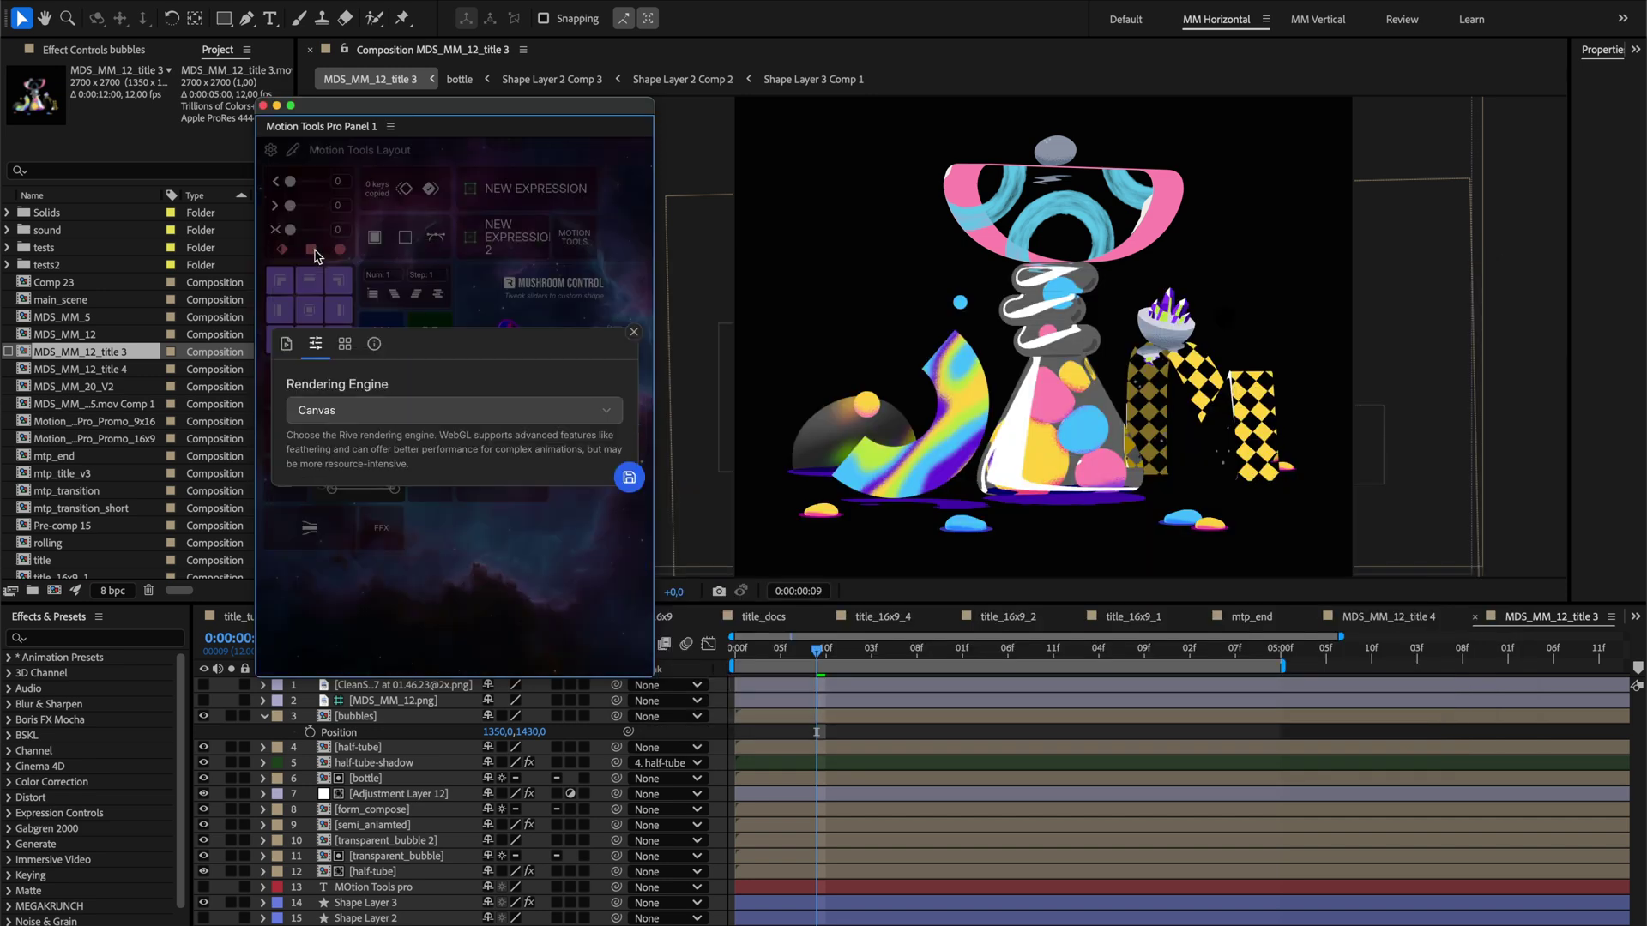
left_click(348, 410)
left_click(430, 404)
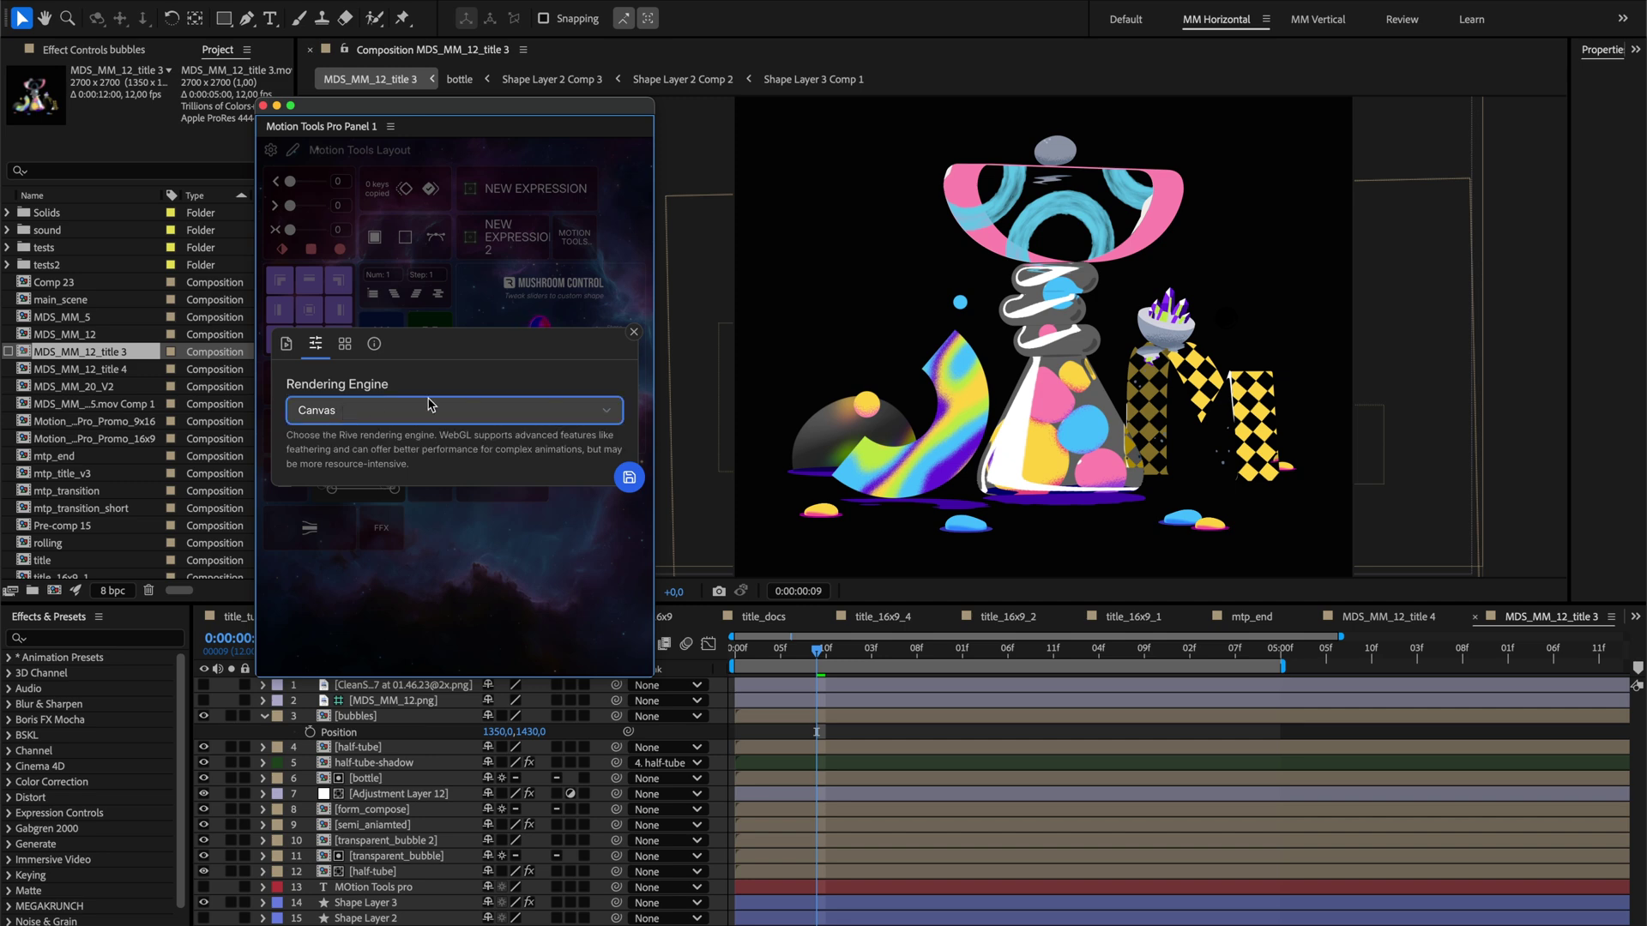
left_click(634, 332)
left_click(625, 434)
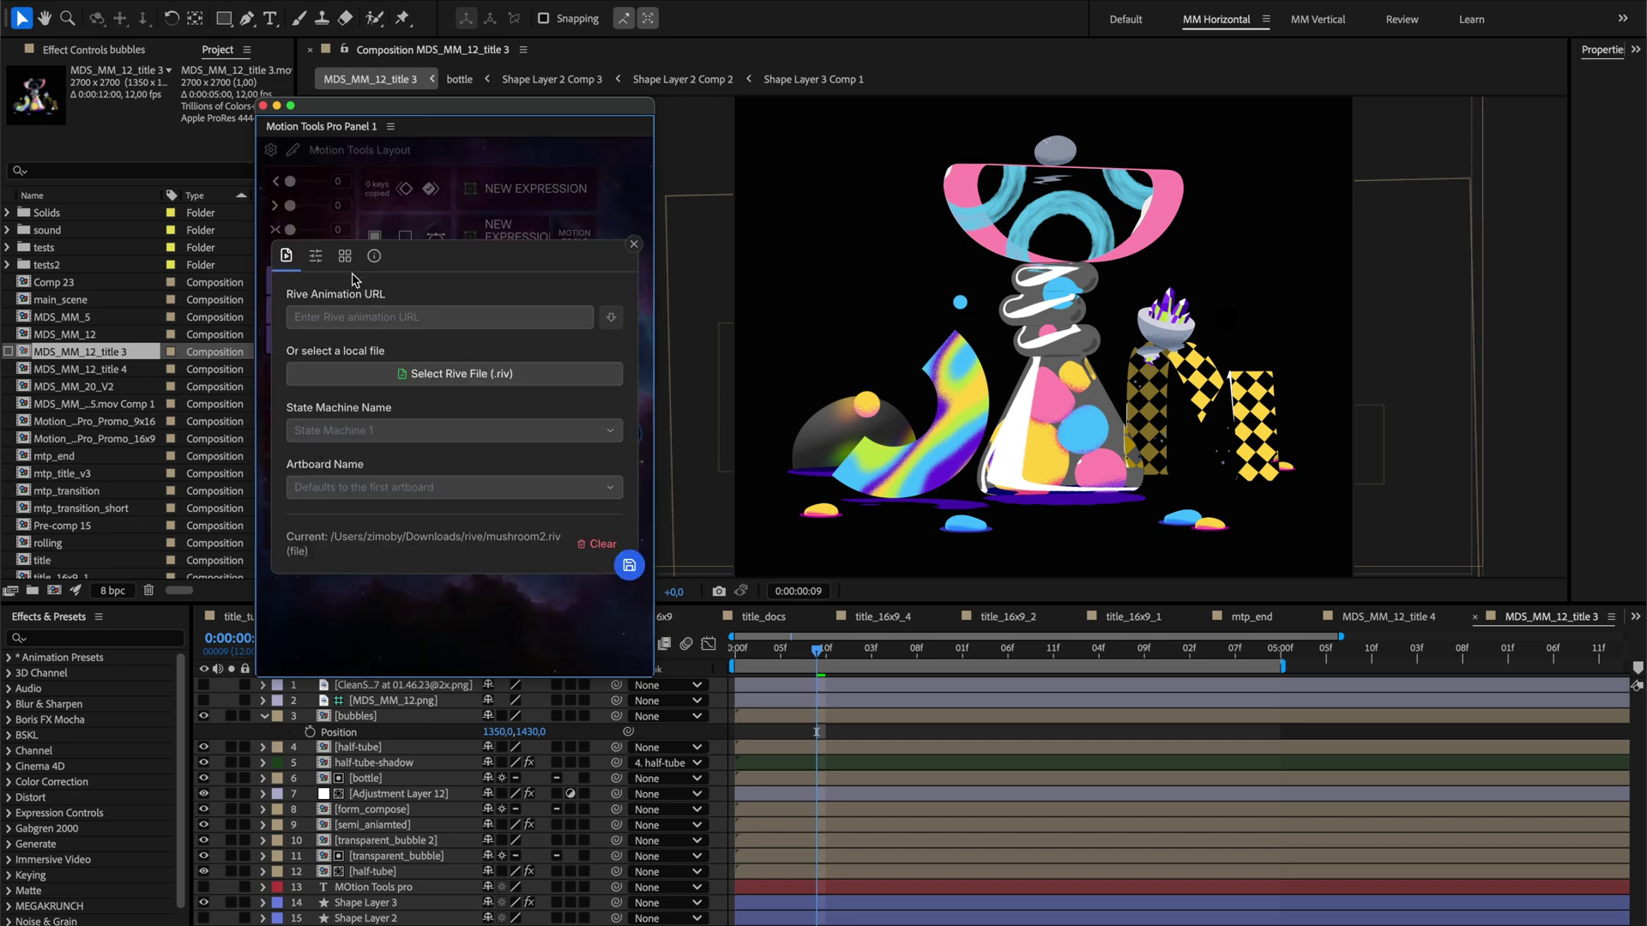
left_click(315, 255)
left_click(343, 410)
left_click(556, 437)
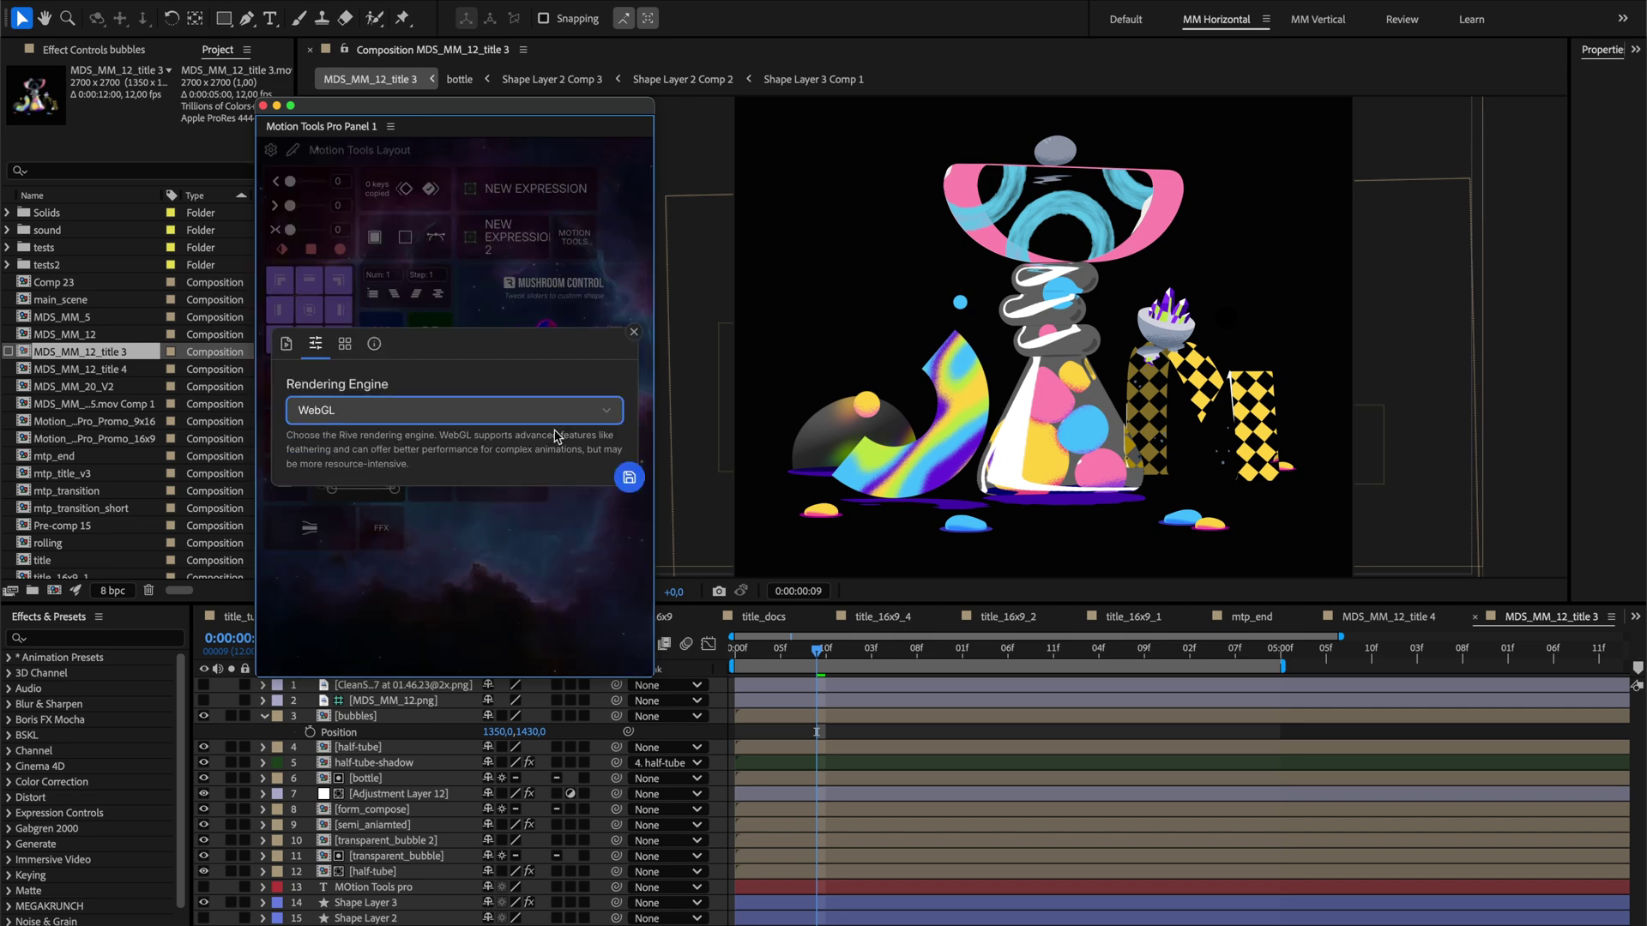
left_click(631, 479)
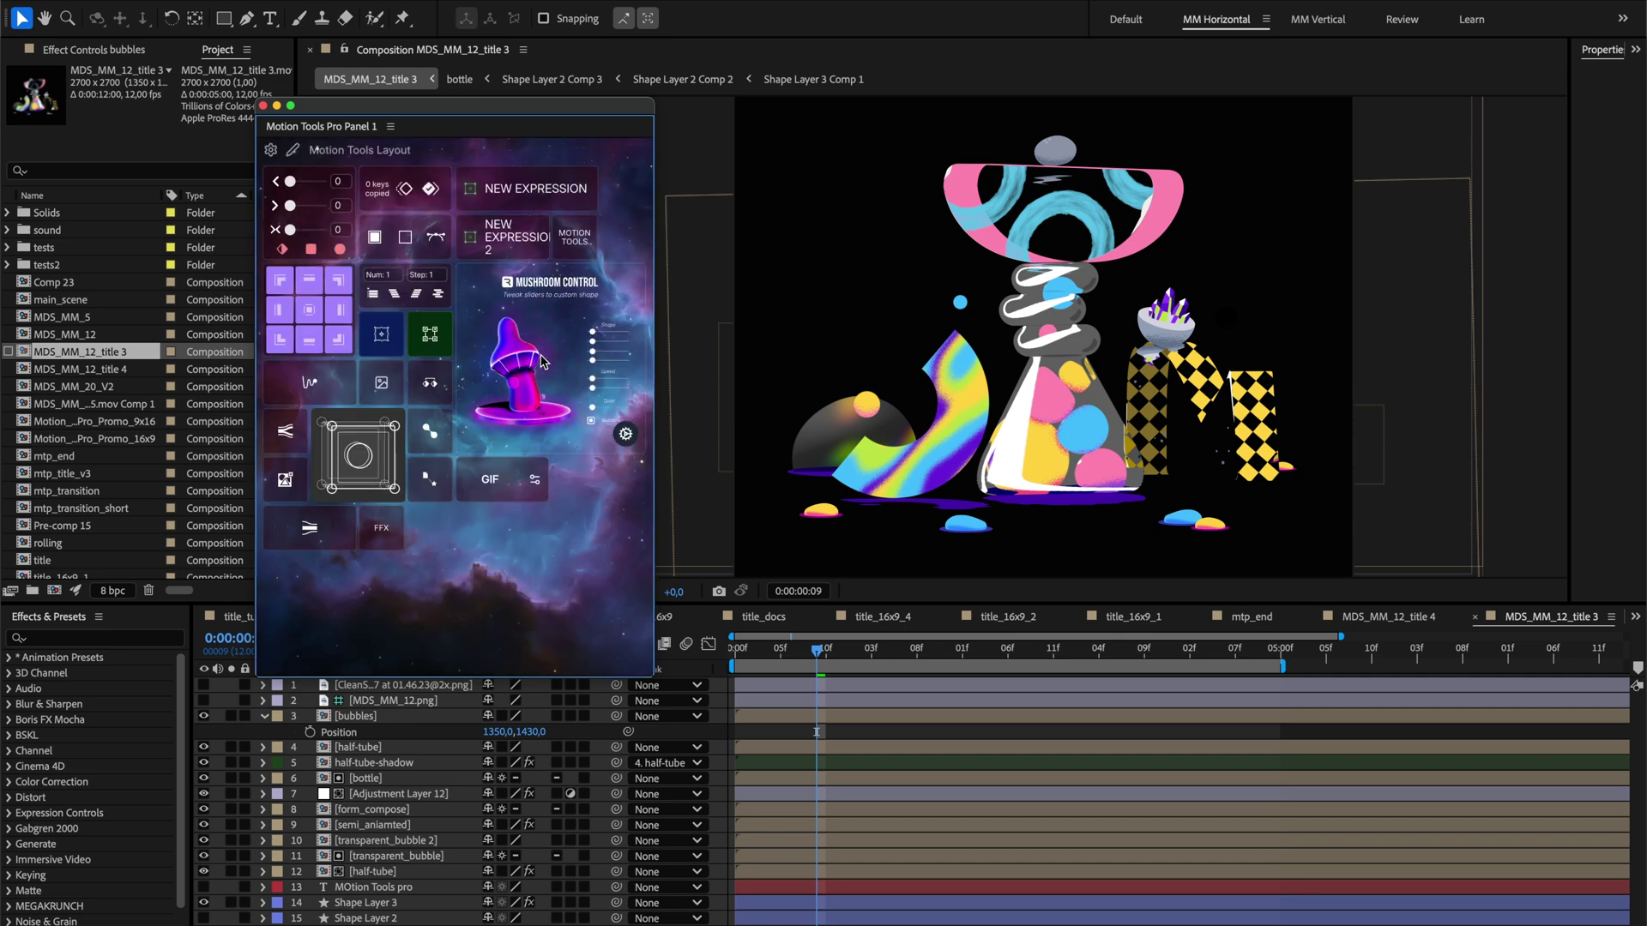
- Load the Pluto animation from the Starter Pack into the Rive widget
left_click(625, 433)
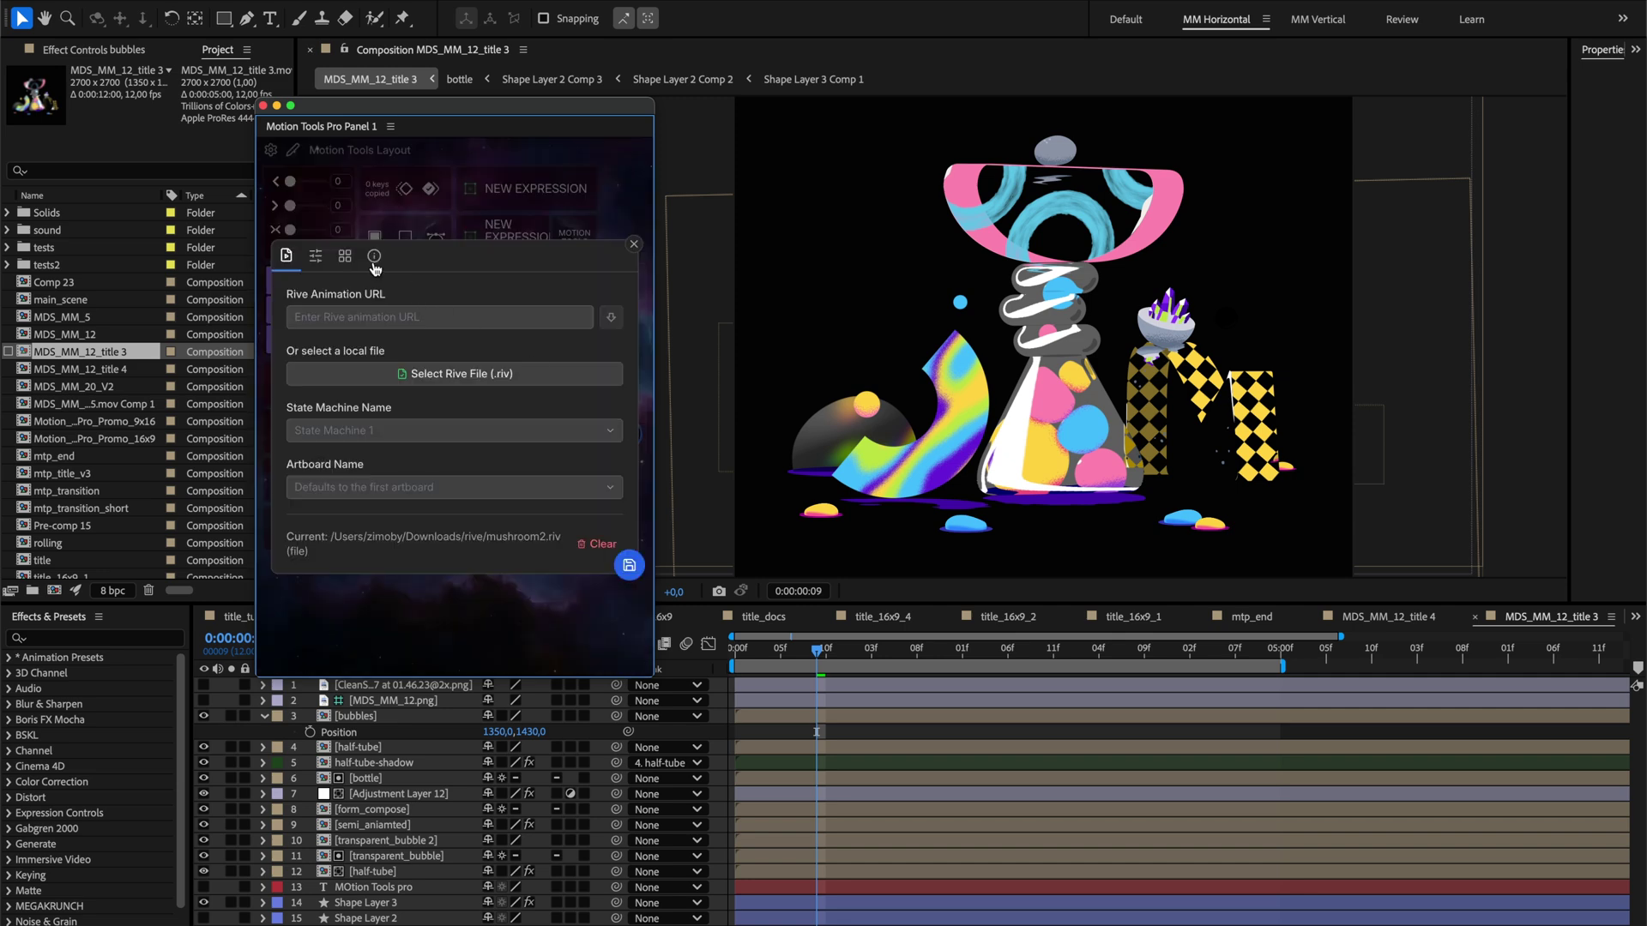
left_click(348, 260)
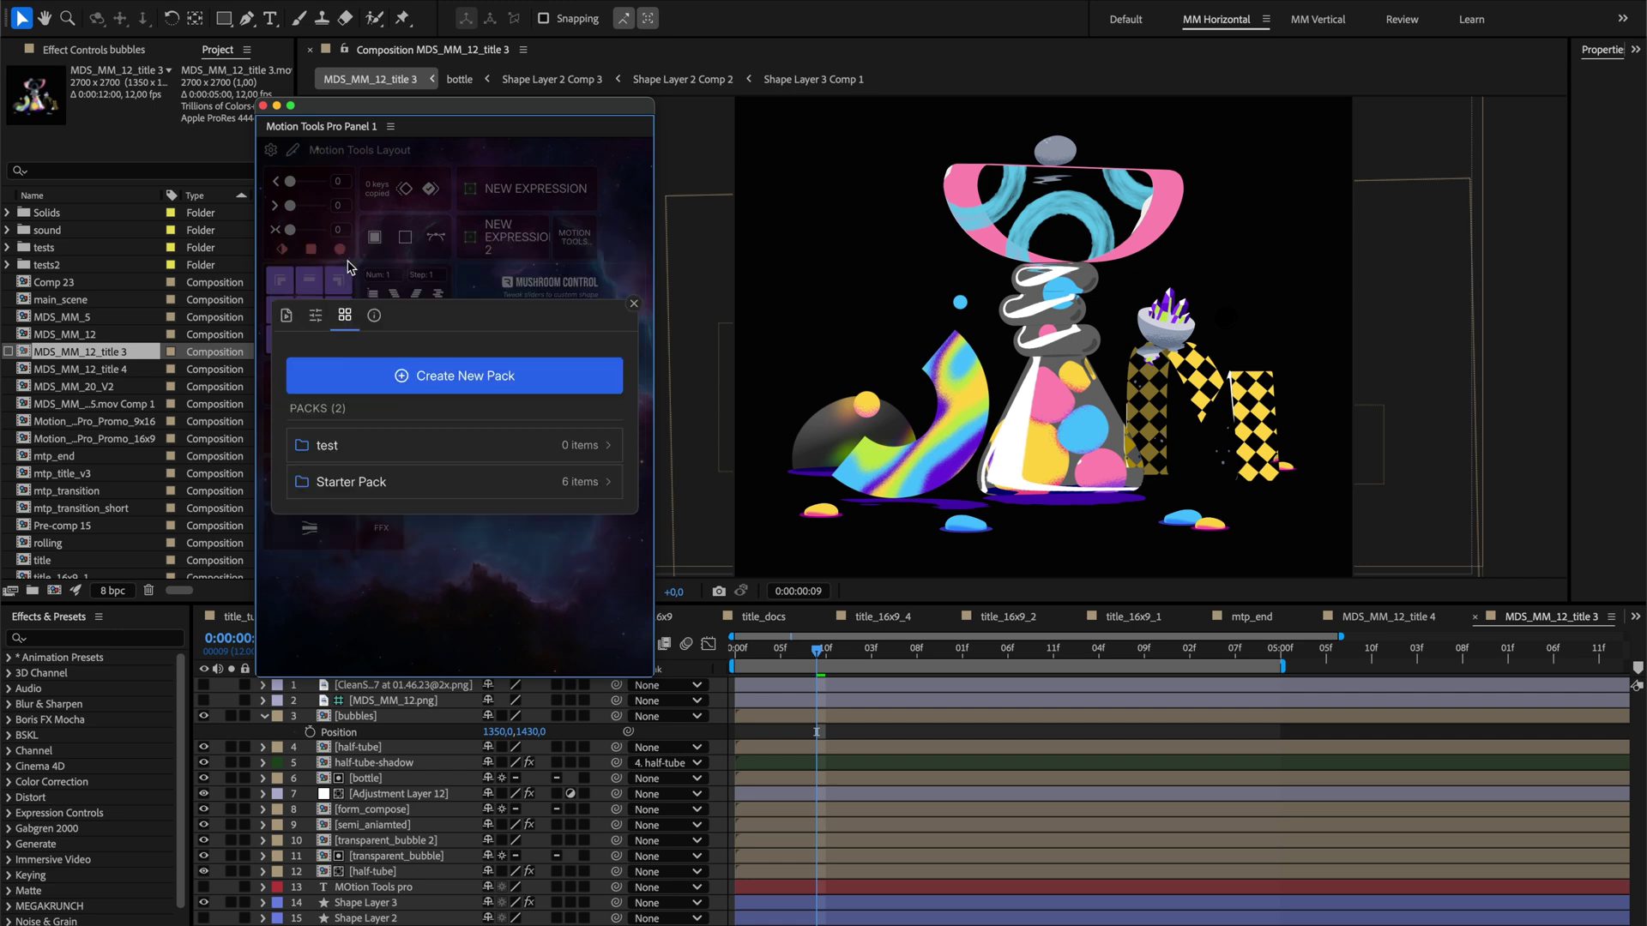
left_click(343, 486)
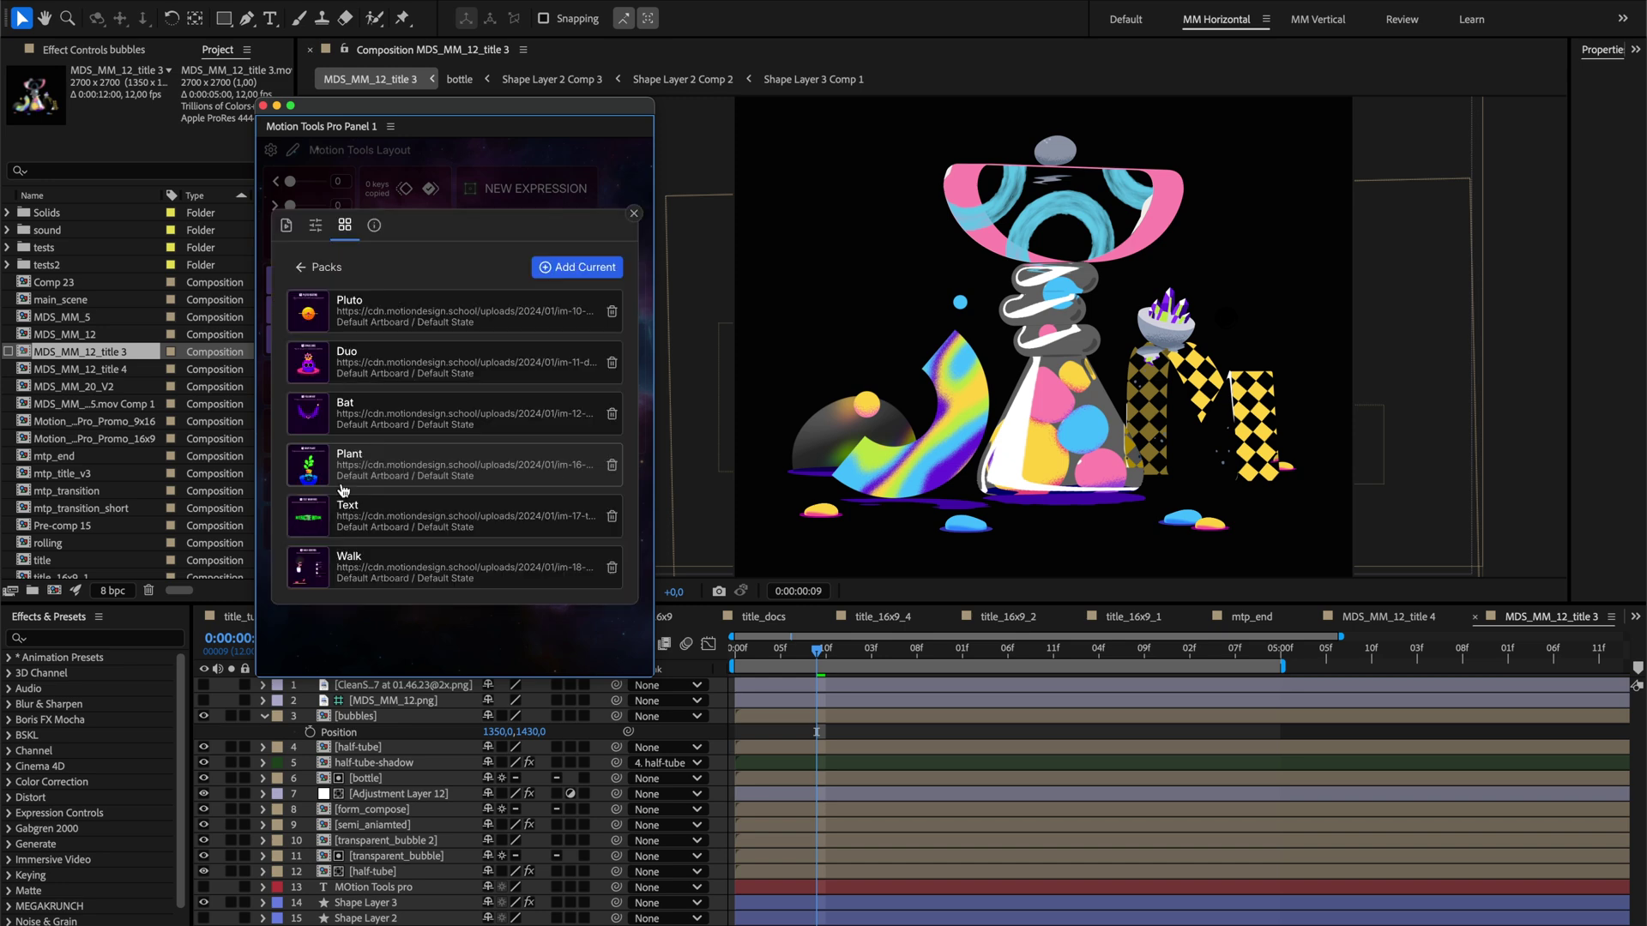
left_click(386, 322)
left_click(496, 392)
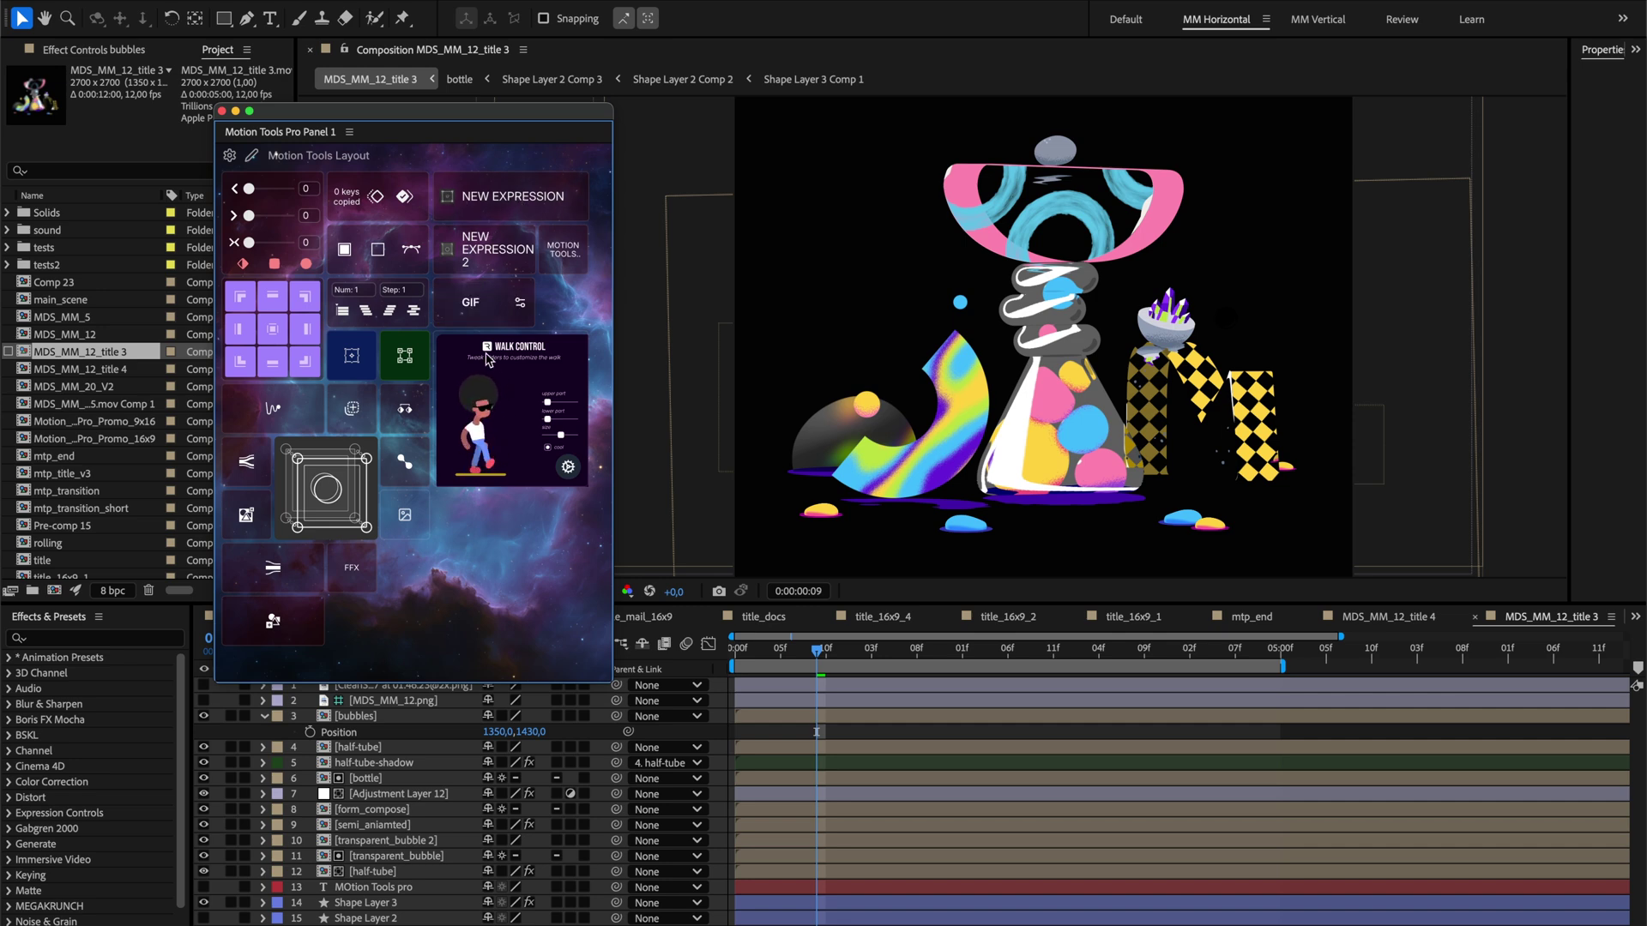
- Give the Clone tool a badge icon and save, then clear the icon and save again
right_click(356, 422)
left_click(388, 423)
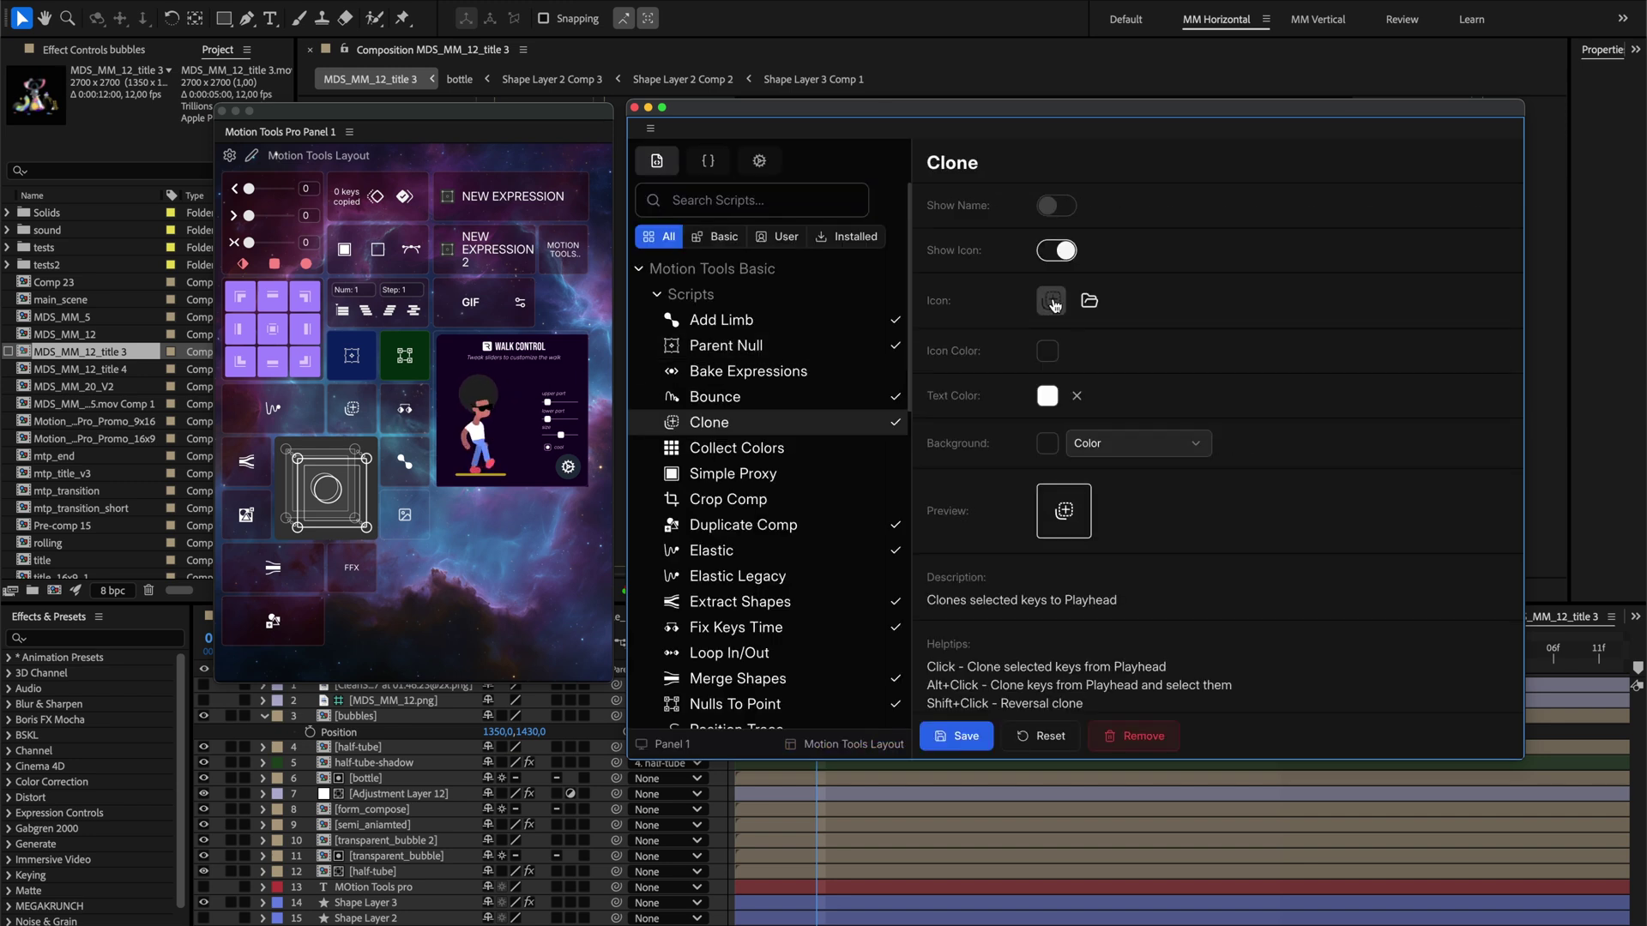
left_click(1055, 302)
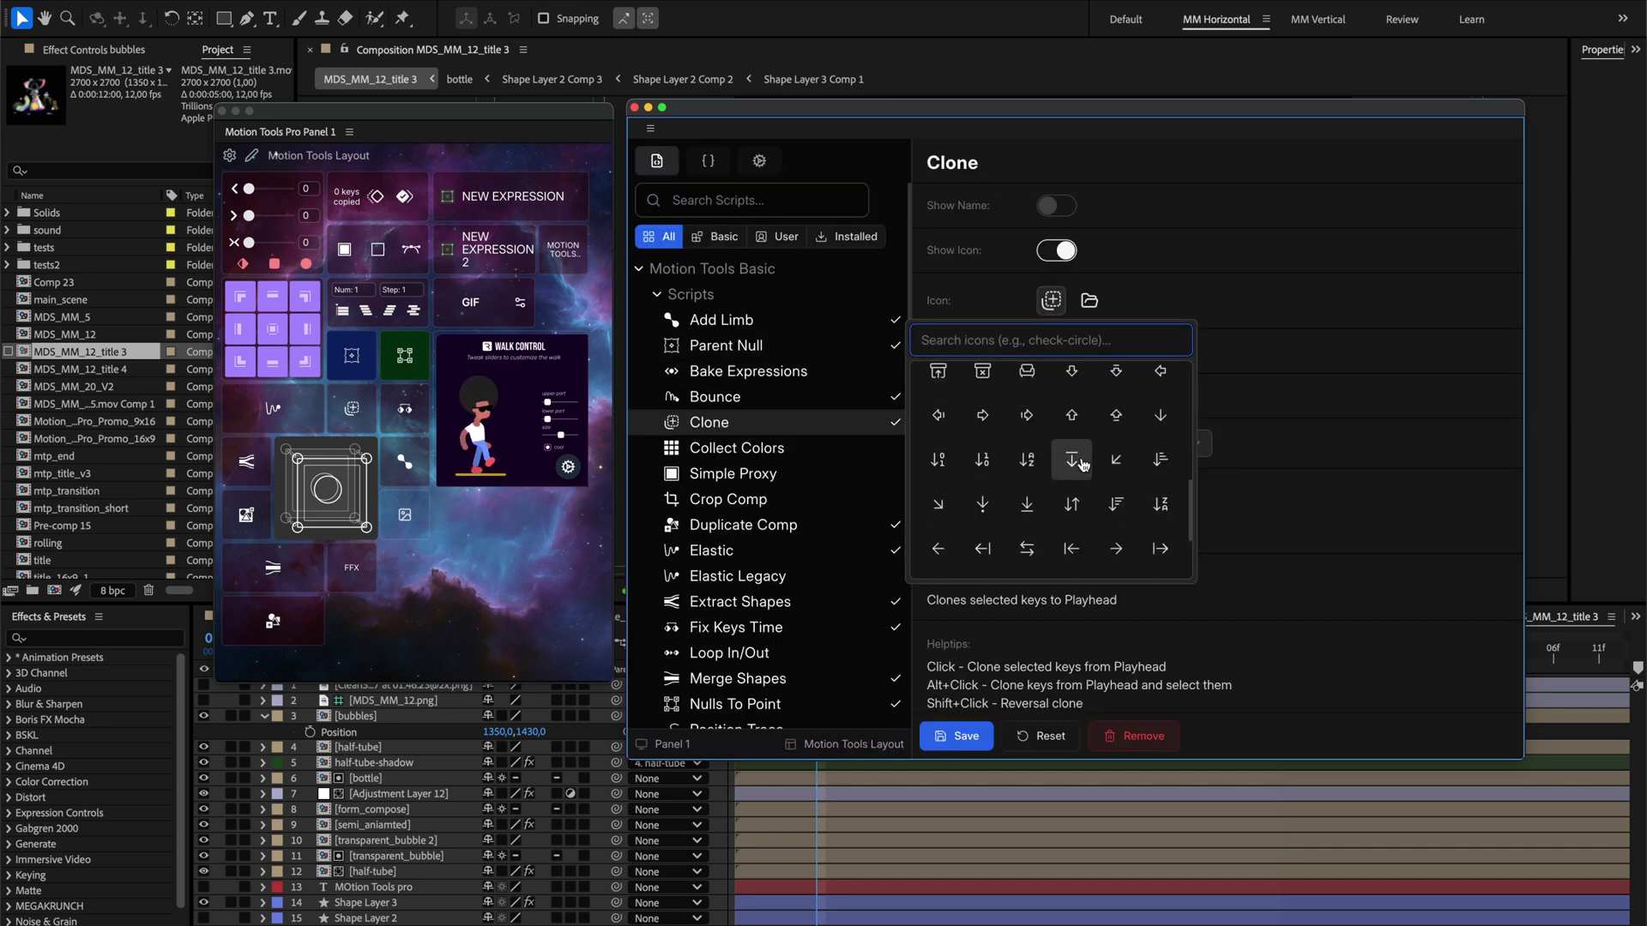
scroll(1077, 508, "down", 3)
left_click(1072, 506)
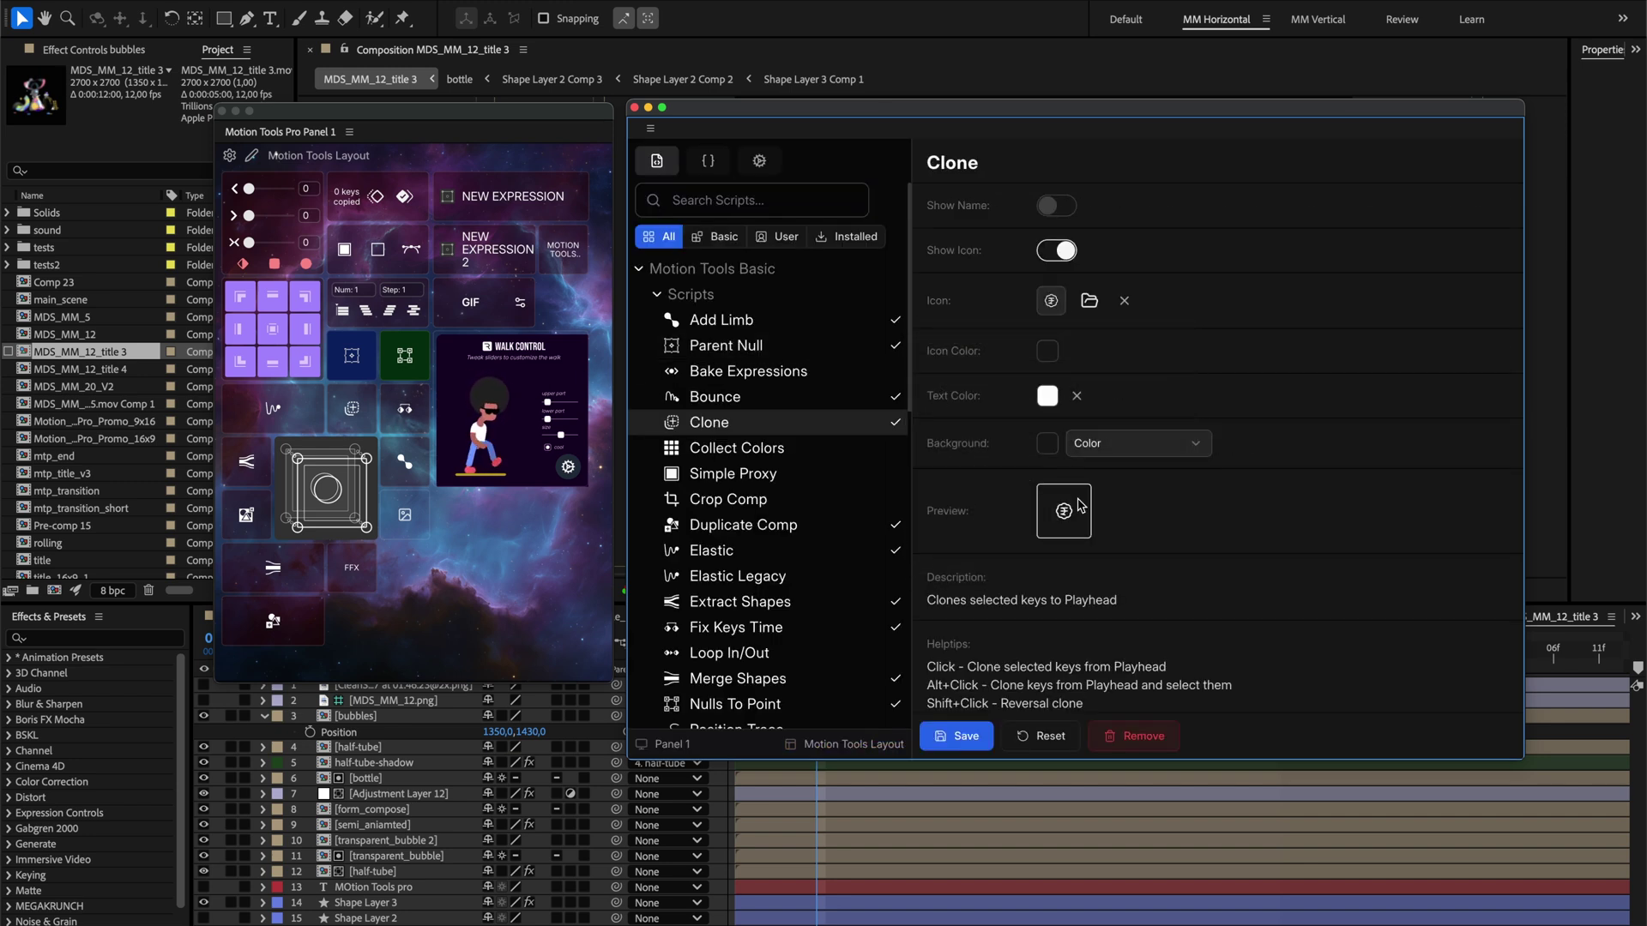
left_click(959, 736)
left_click(1124, 300)
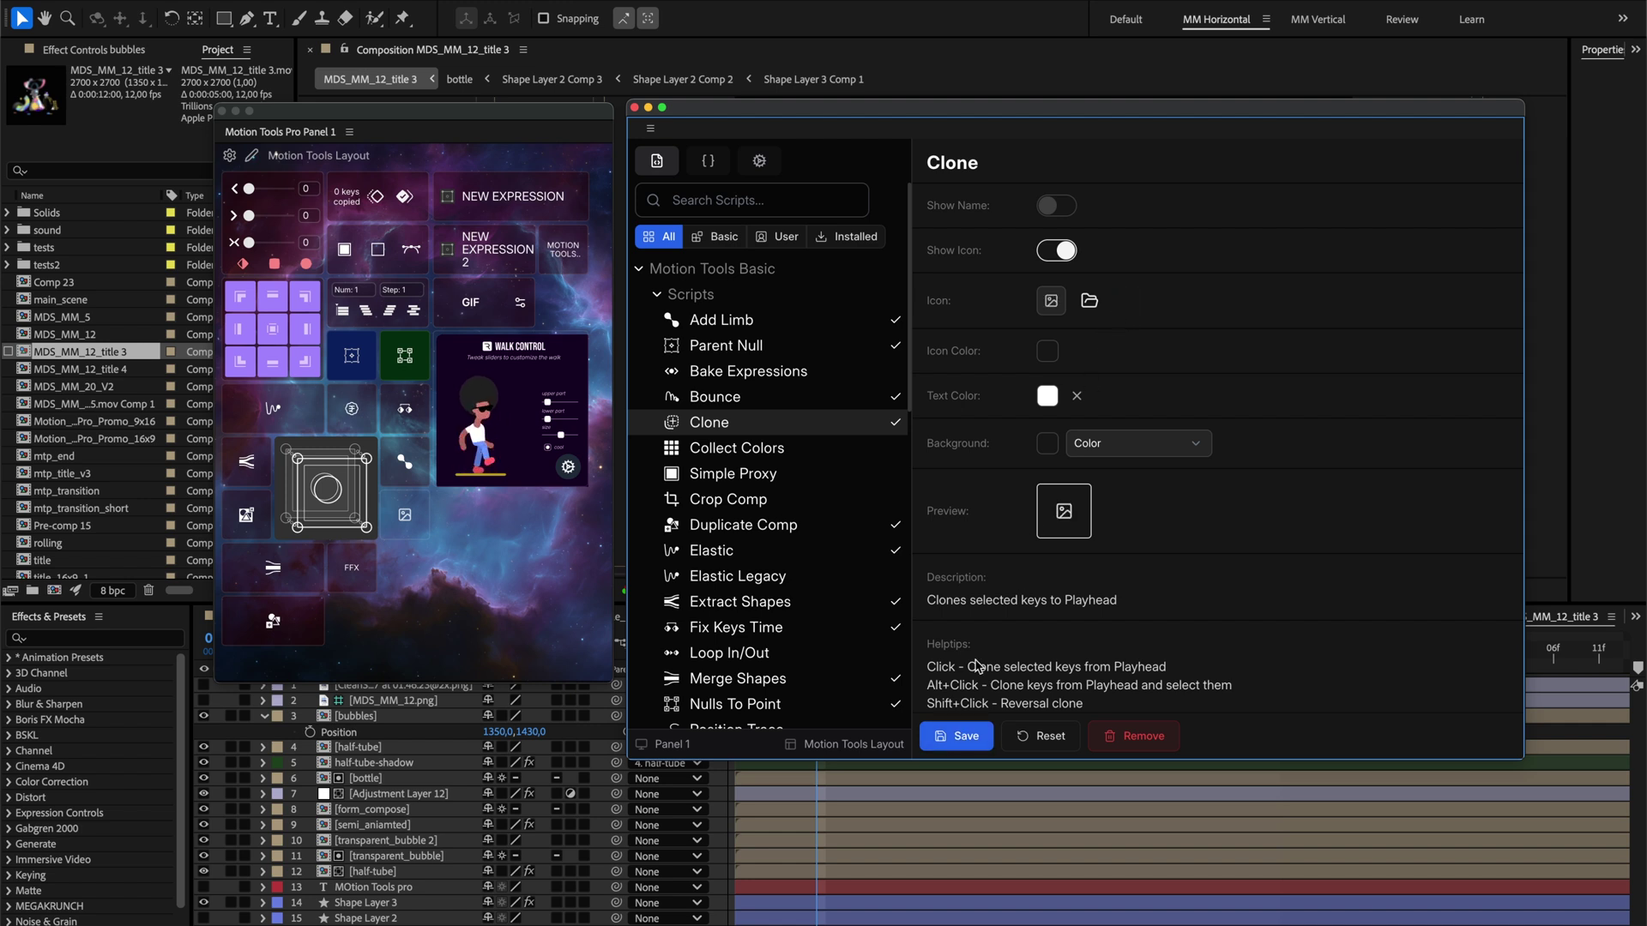
left_click(956, 736)
- Set the Clone cell's Background type to File, briefly trying Rive first
left_click(1136, 441)
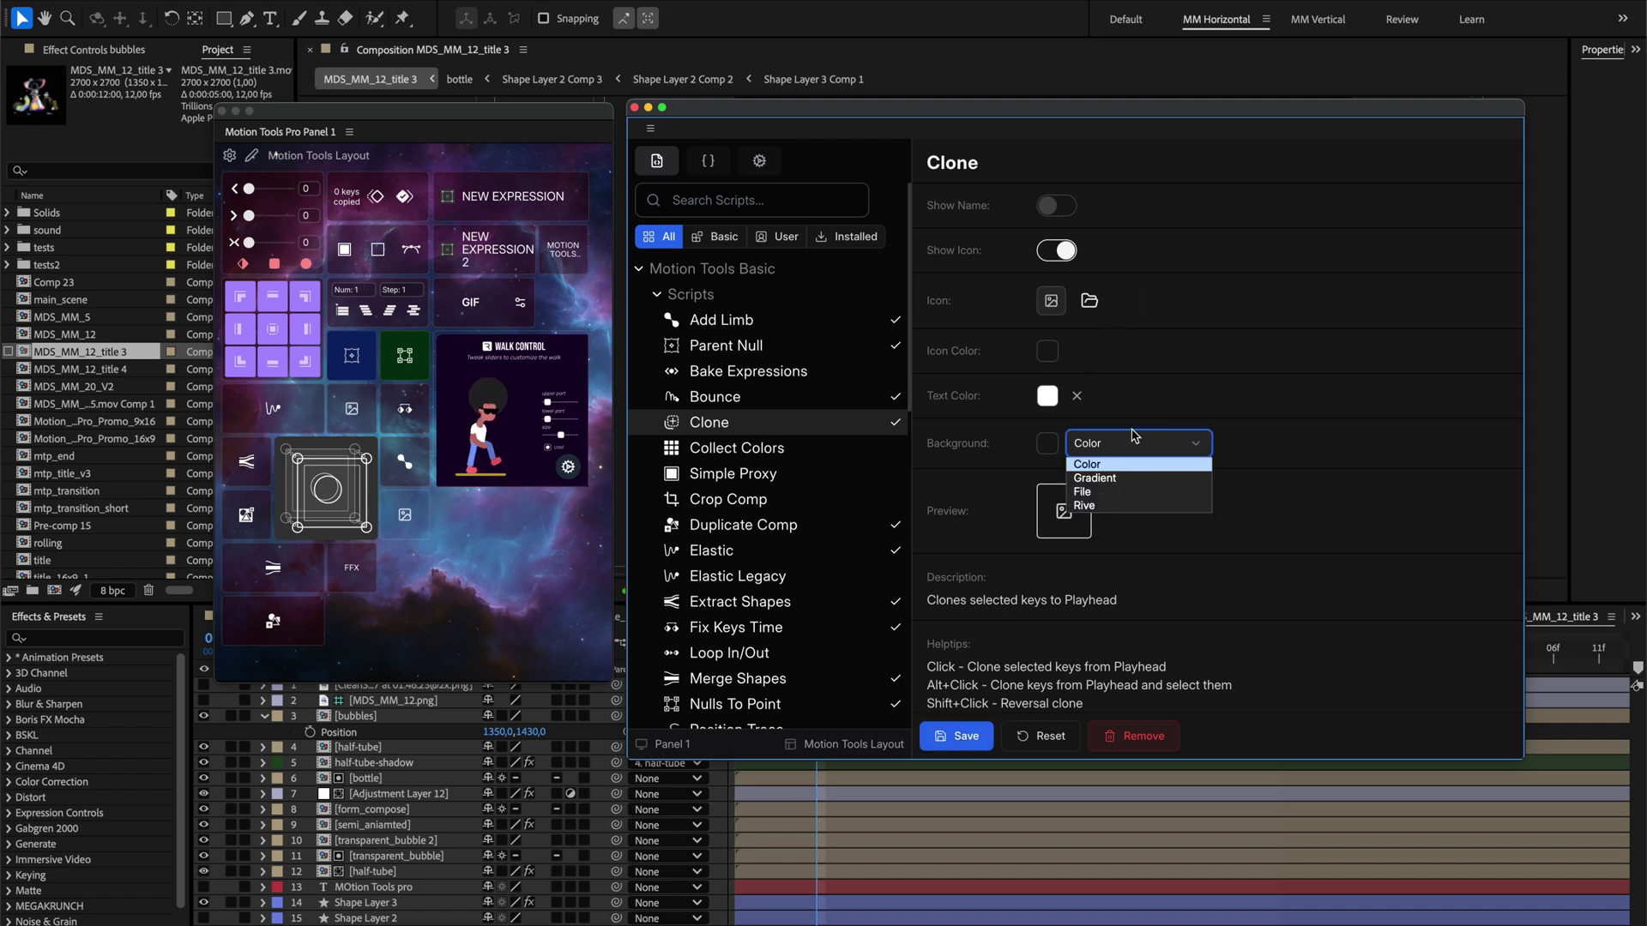
left_click(1110, 493)
left_click(1115, 443)
left_click(1111, 505)
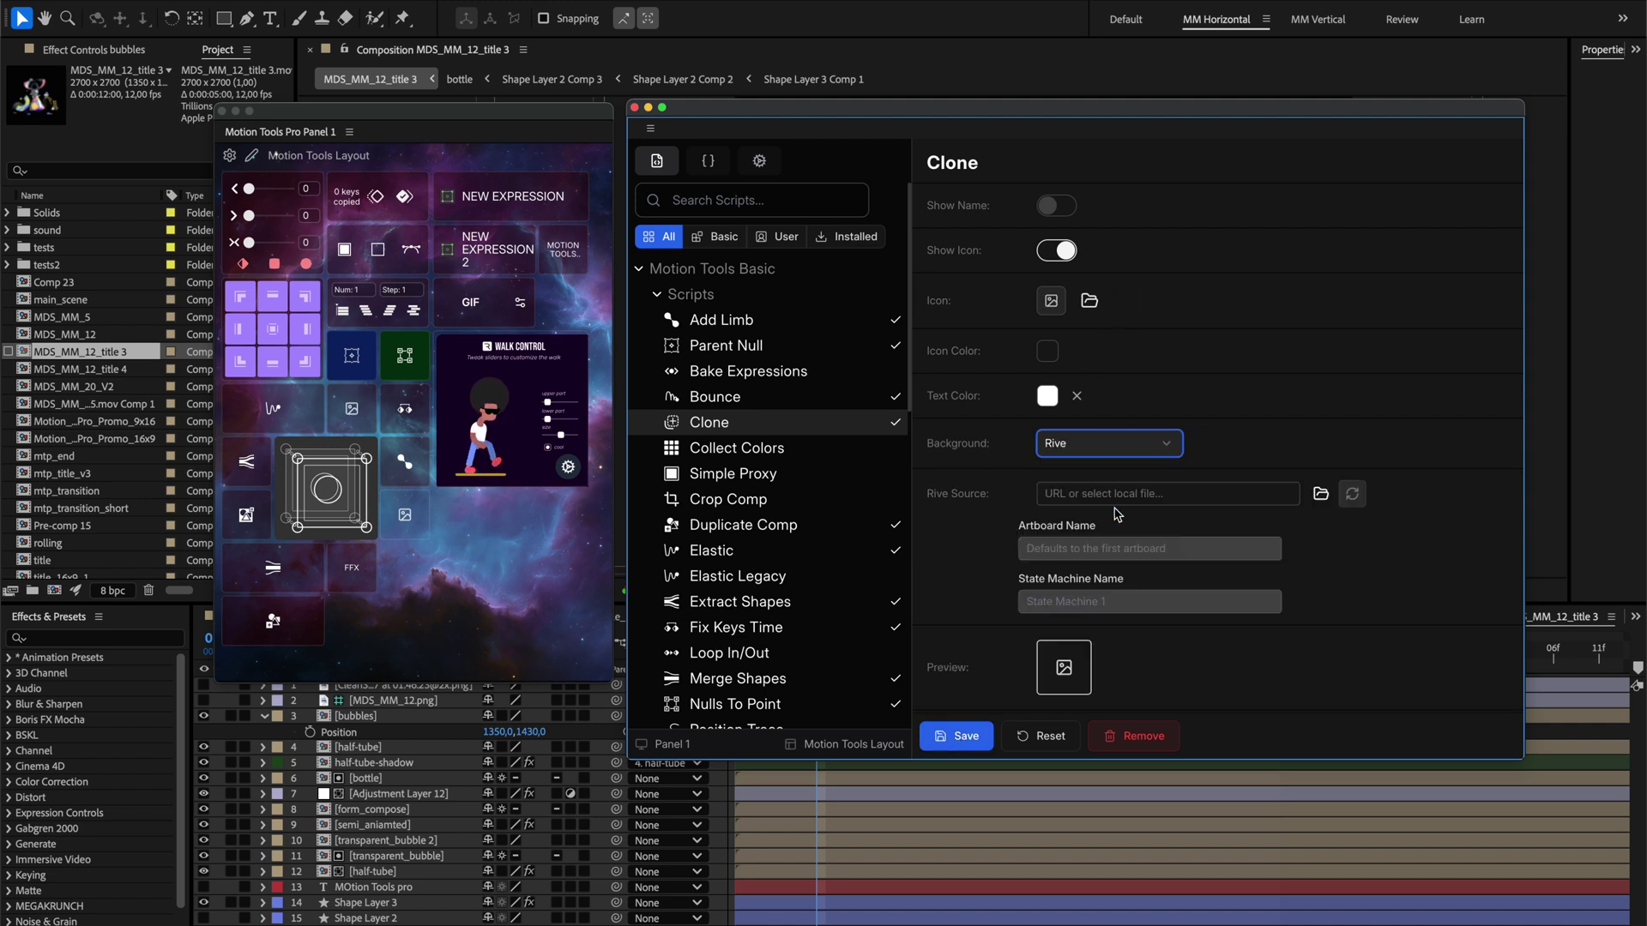
left_click(1125, 449)
left_click(1113, 493)
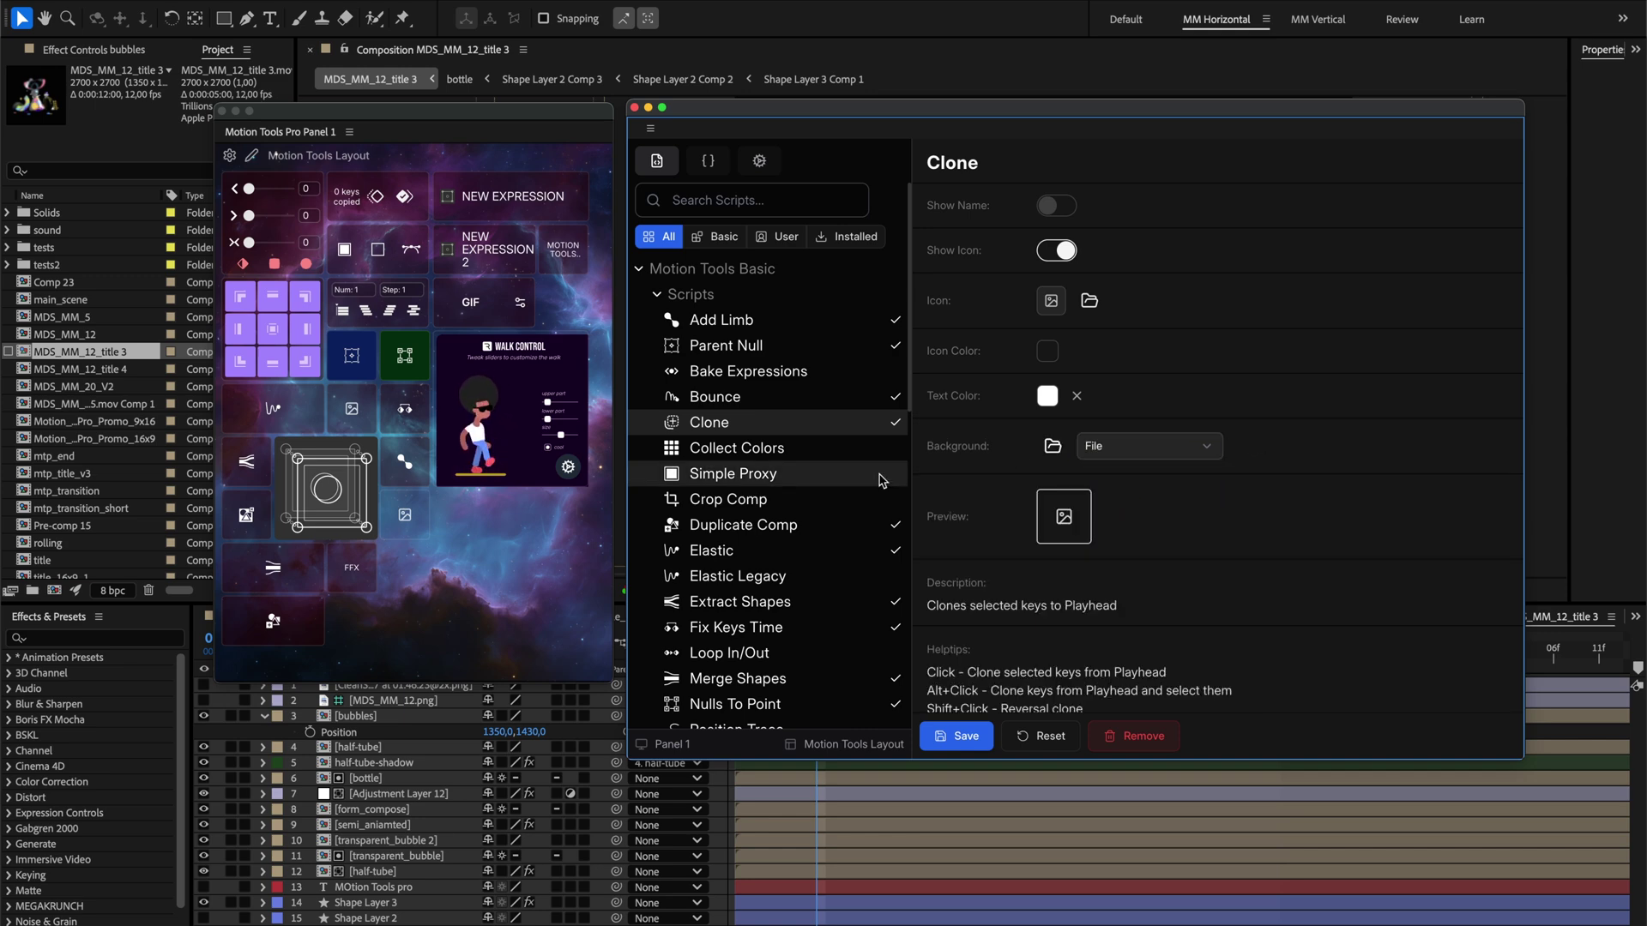
scroll(882, 481, "down", 10)
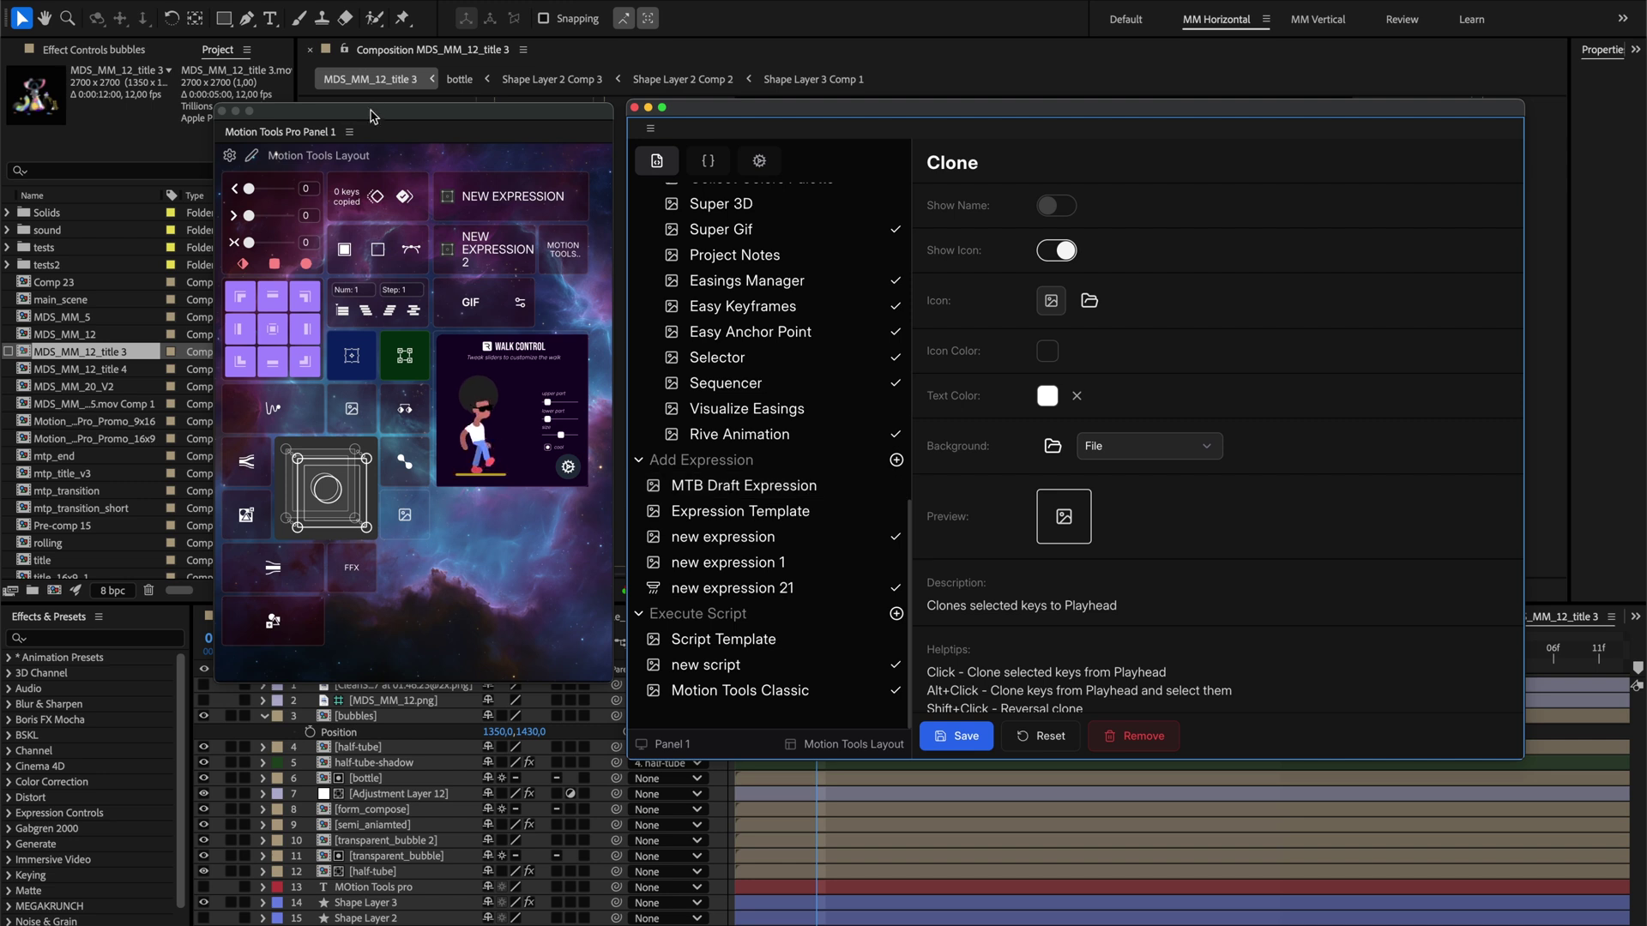
- Enlarge the big joystick cell, remove the bottom-left cell, and open Panel Settings
left_click_drag(373, 116, 369, 136)
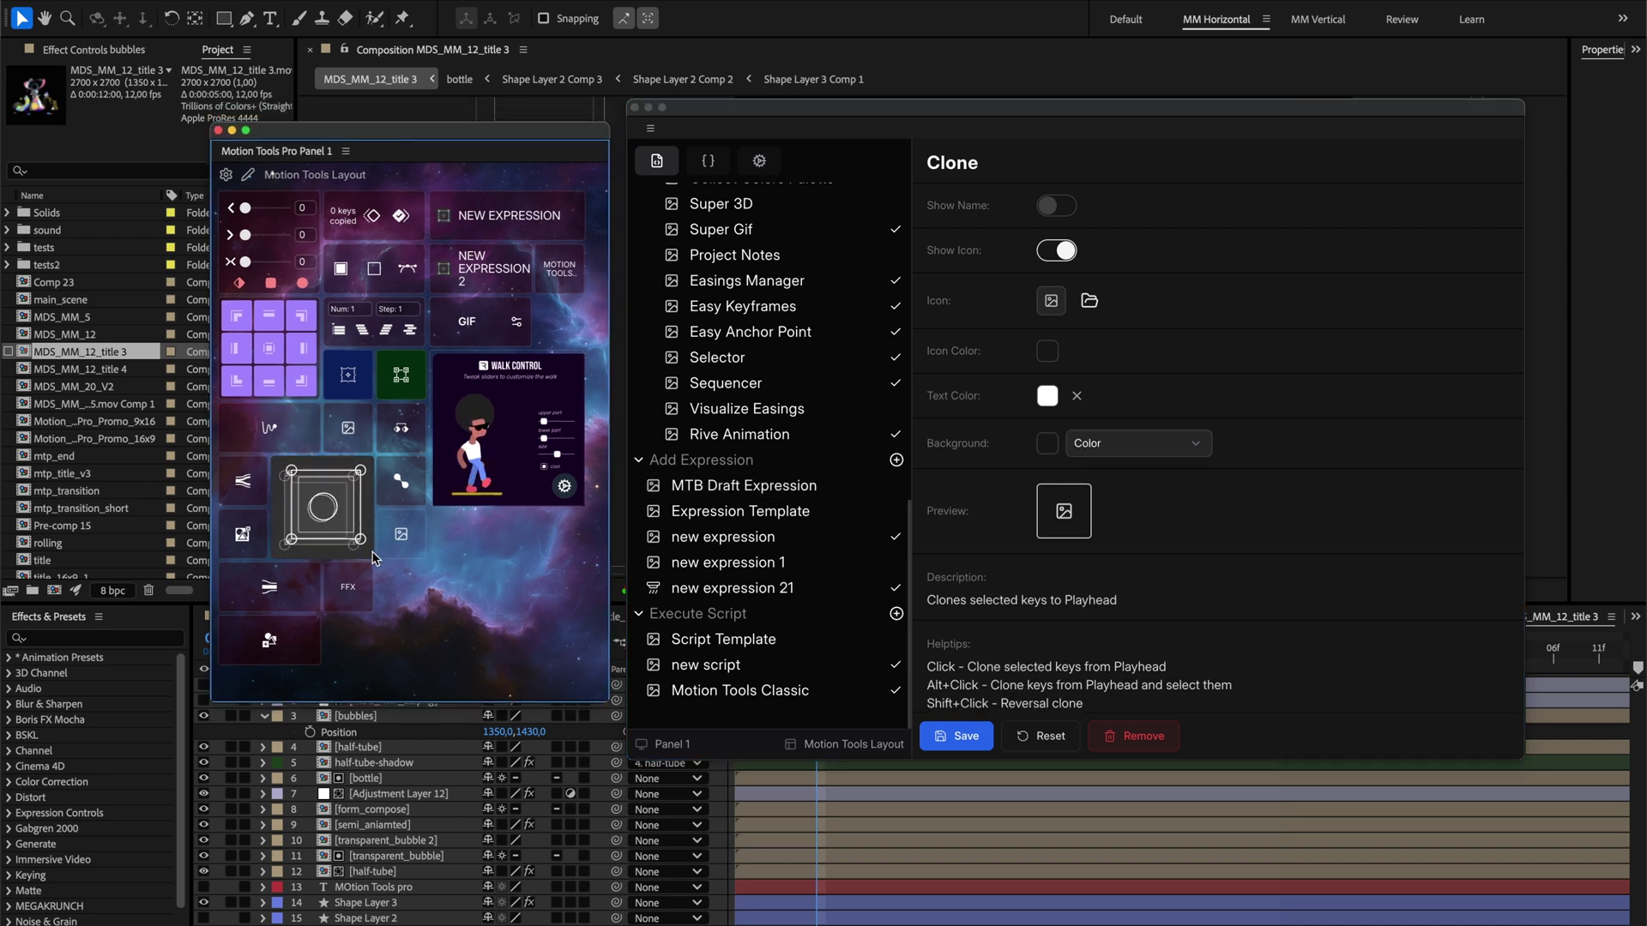
mouse_move(374, 558)
left_mouse_down()
mouse_move(433, 612)
mouse_move(410, 605)
mouse_move(420, 502)
mouse_move(370, 558)
left_mouse_up()
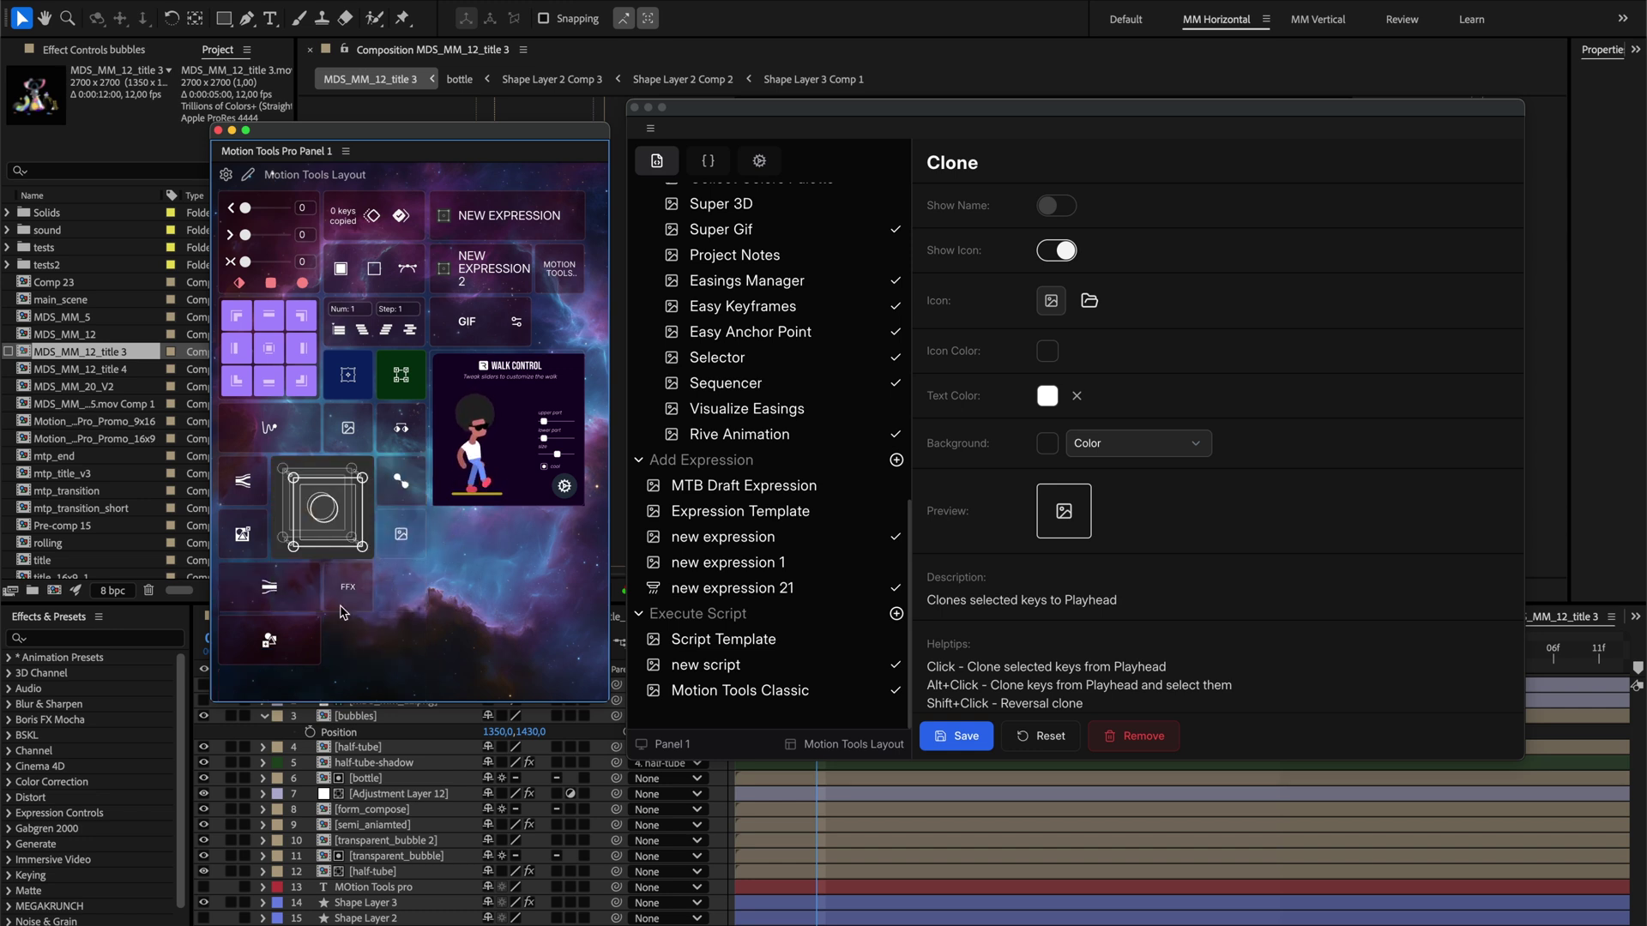
left_click(226, 658)
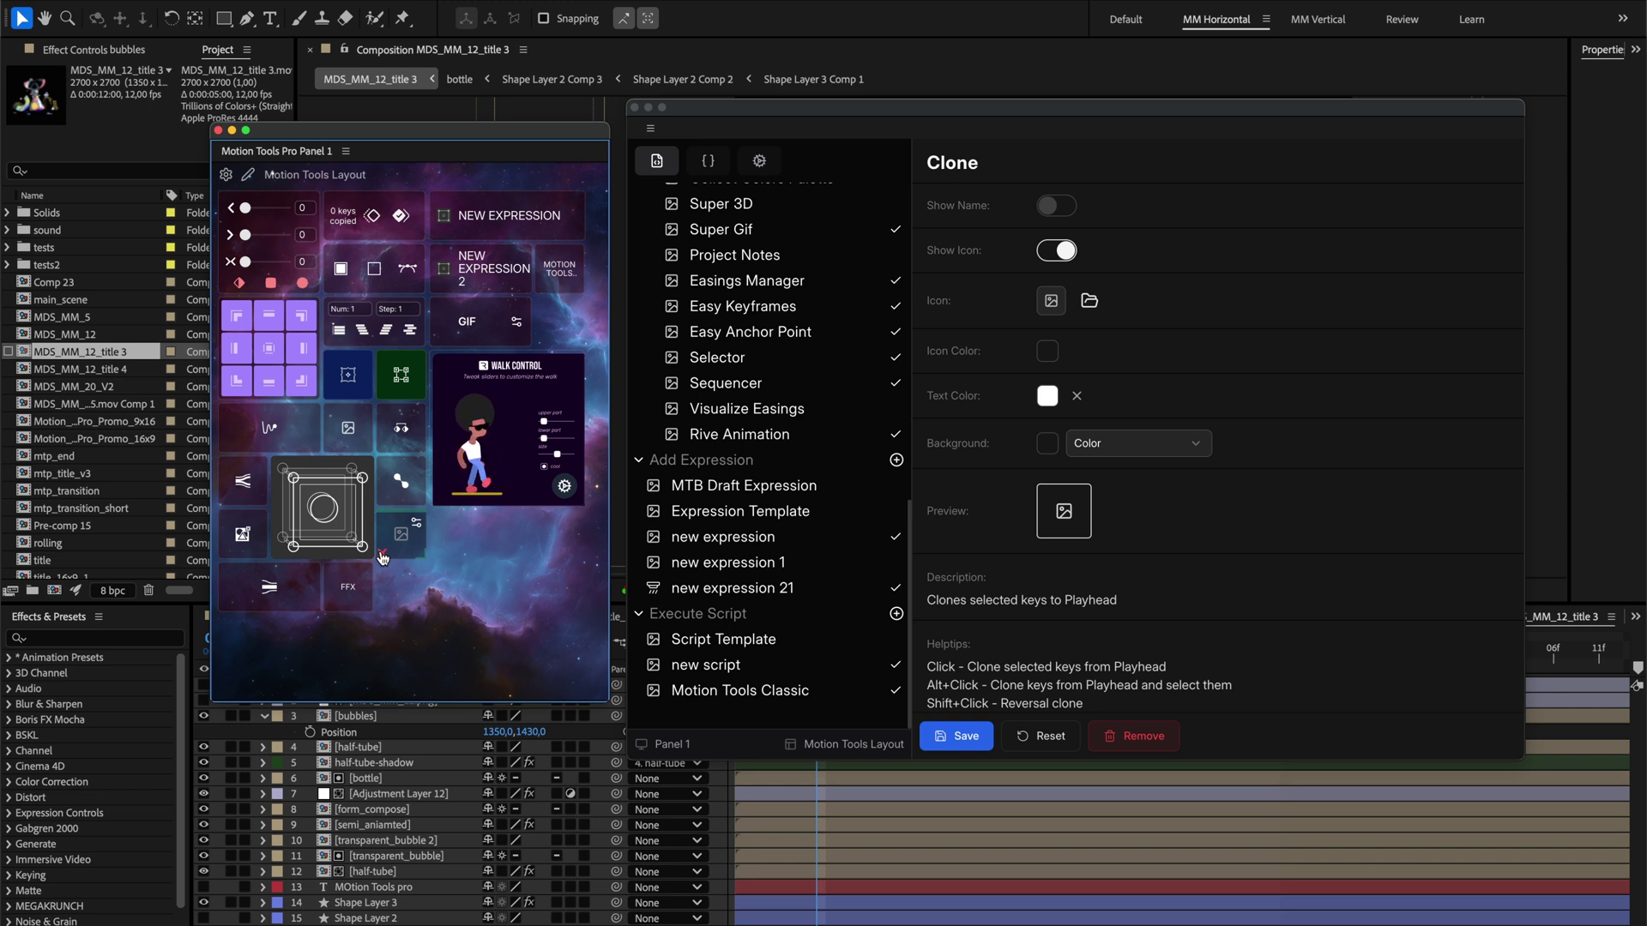
left_click(472, 485)
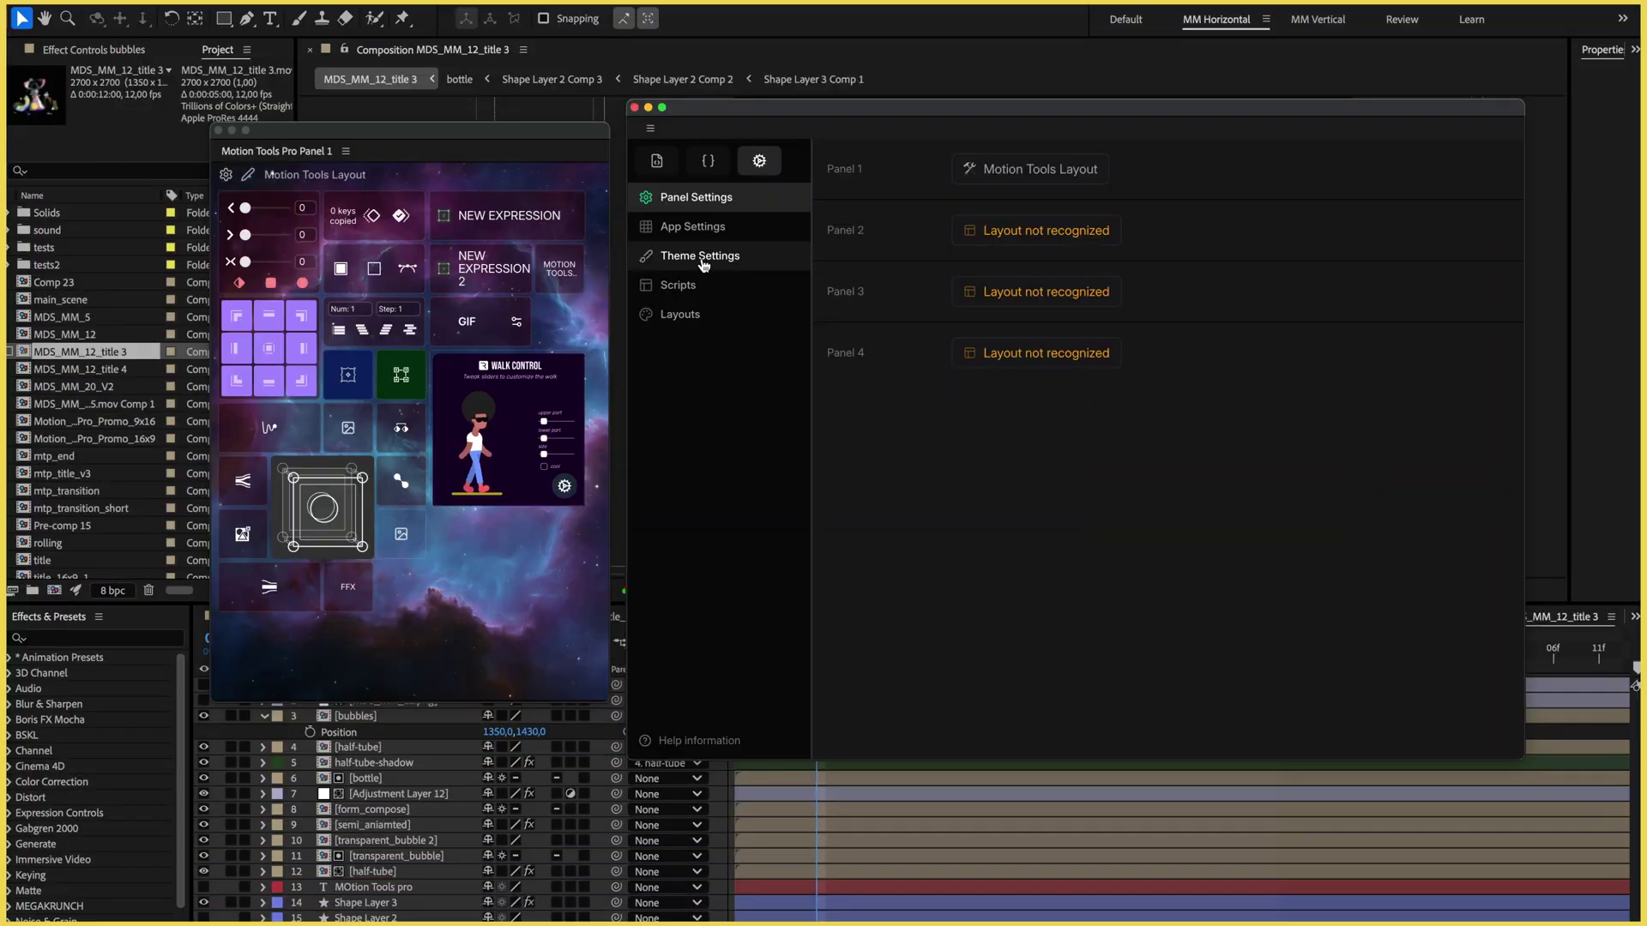
- Apply the Motion Tools Layout with 50 px cells and 3 px spacing
left_click(696, 316)
scroll(835, 313, "down", 1)
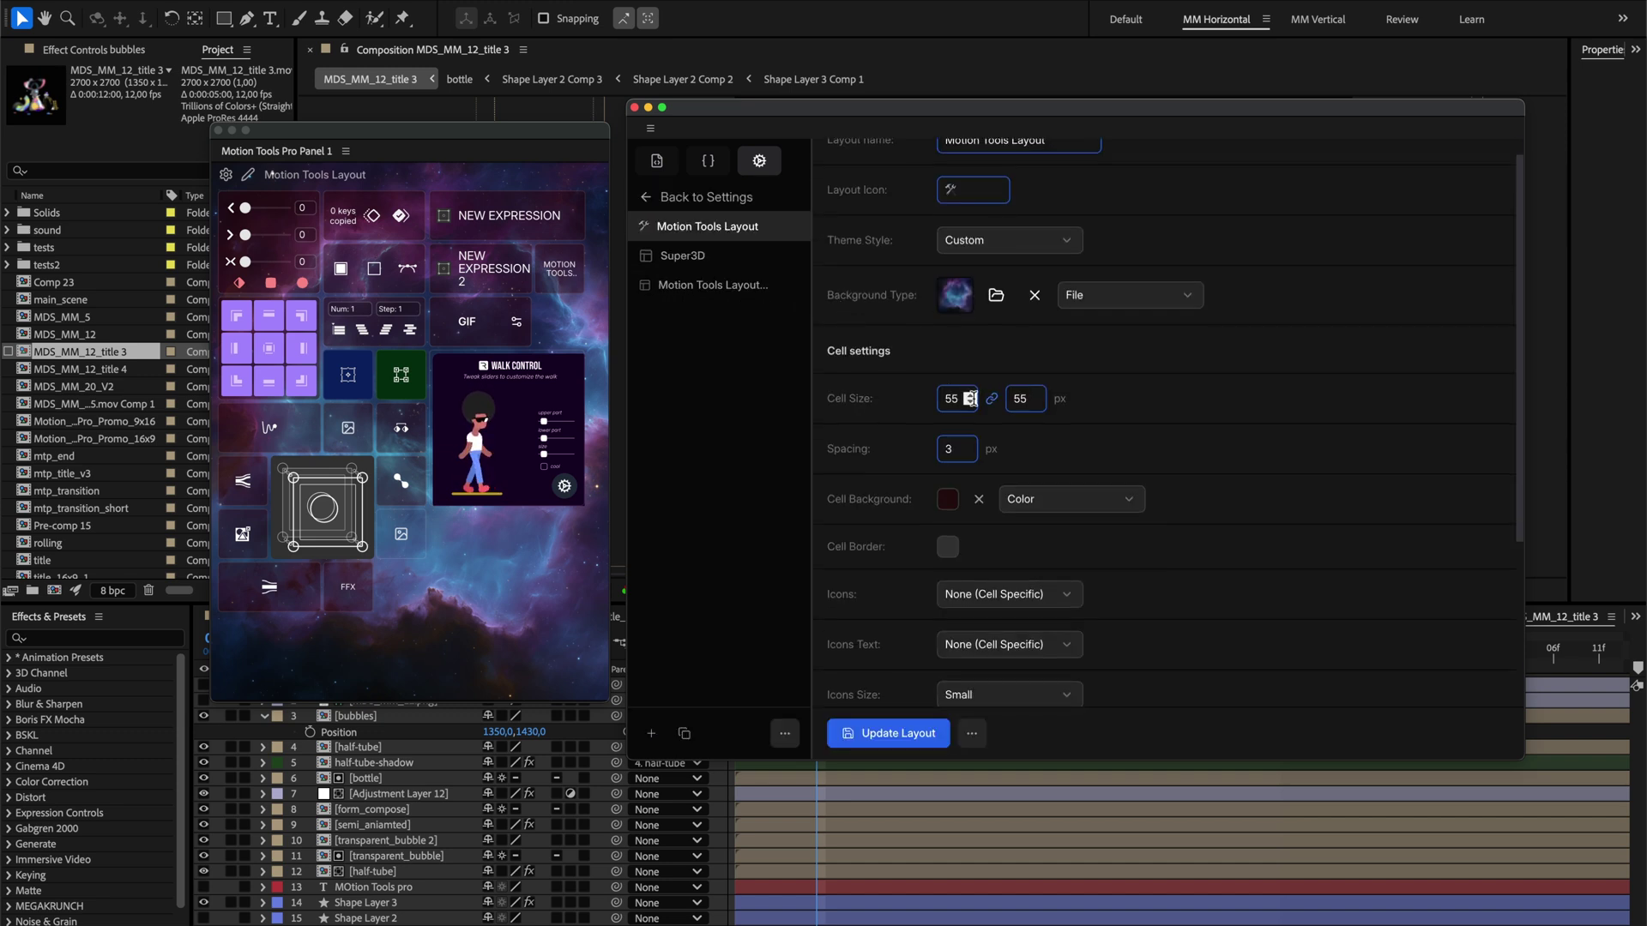
left_click(908, 739)
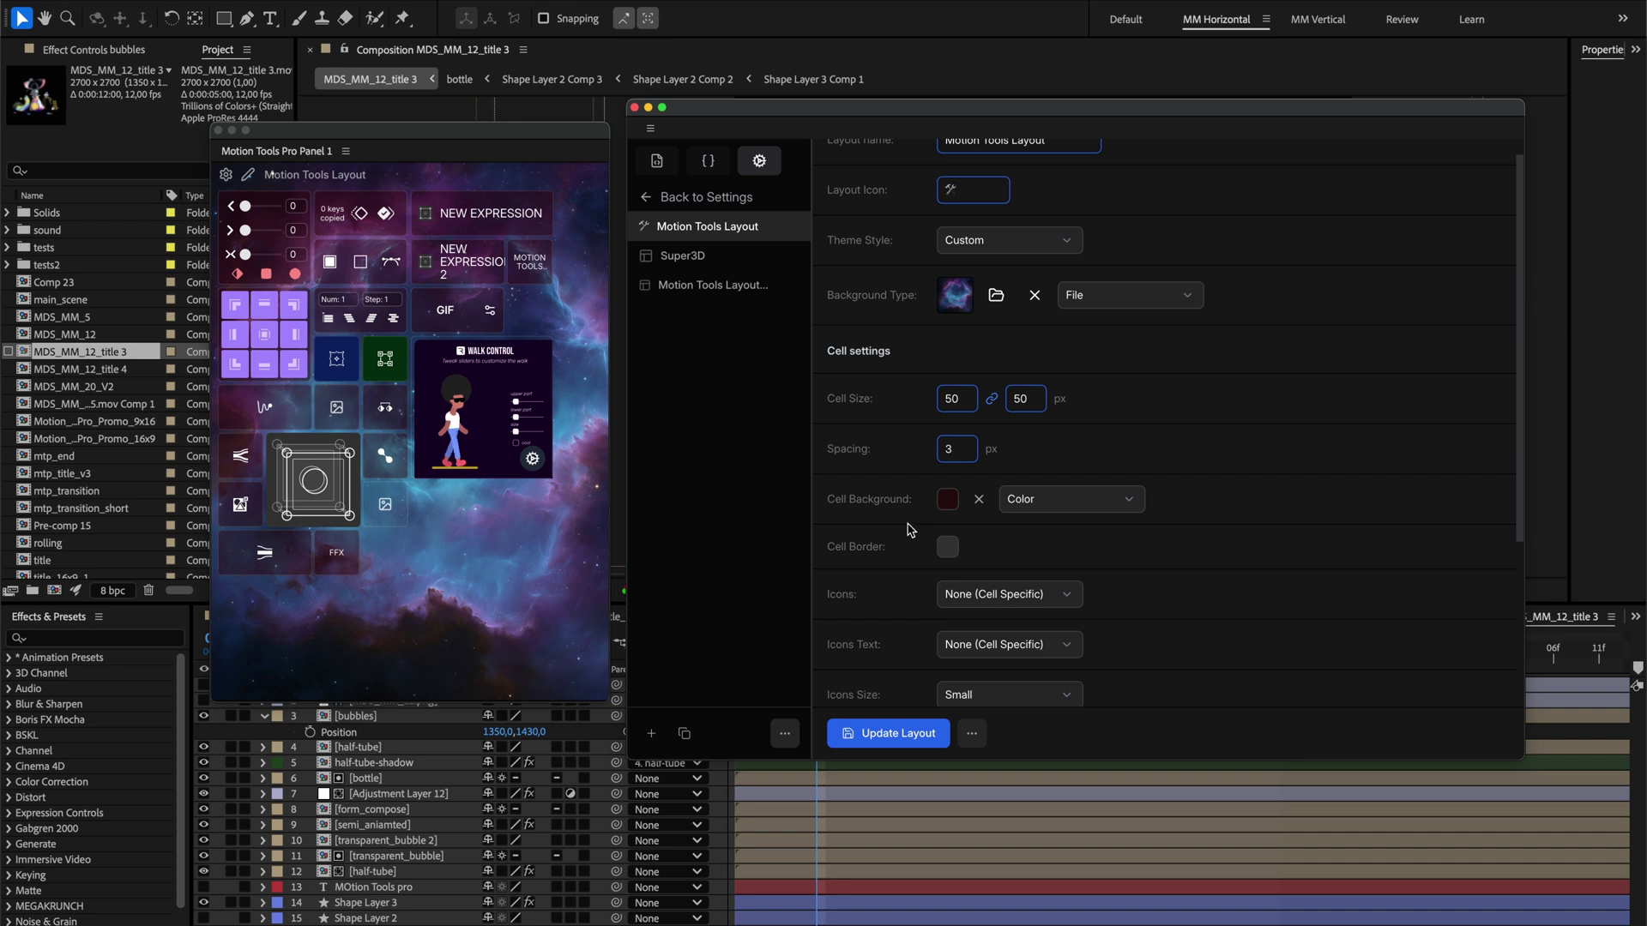
scroll(896, 515, "down", 1)
scroll(944, 511, "down", 4)
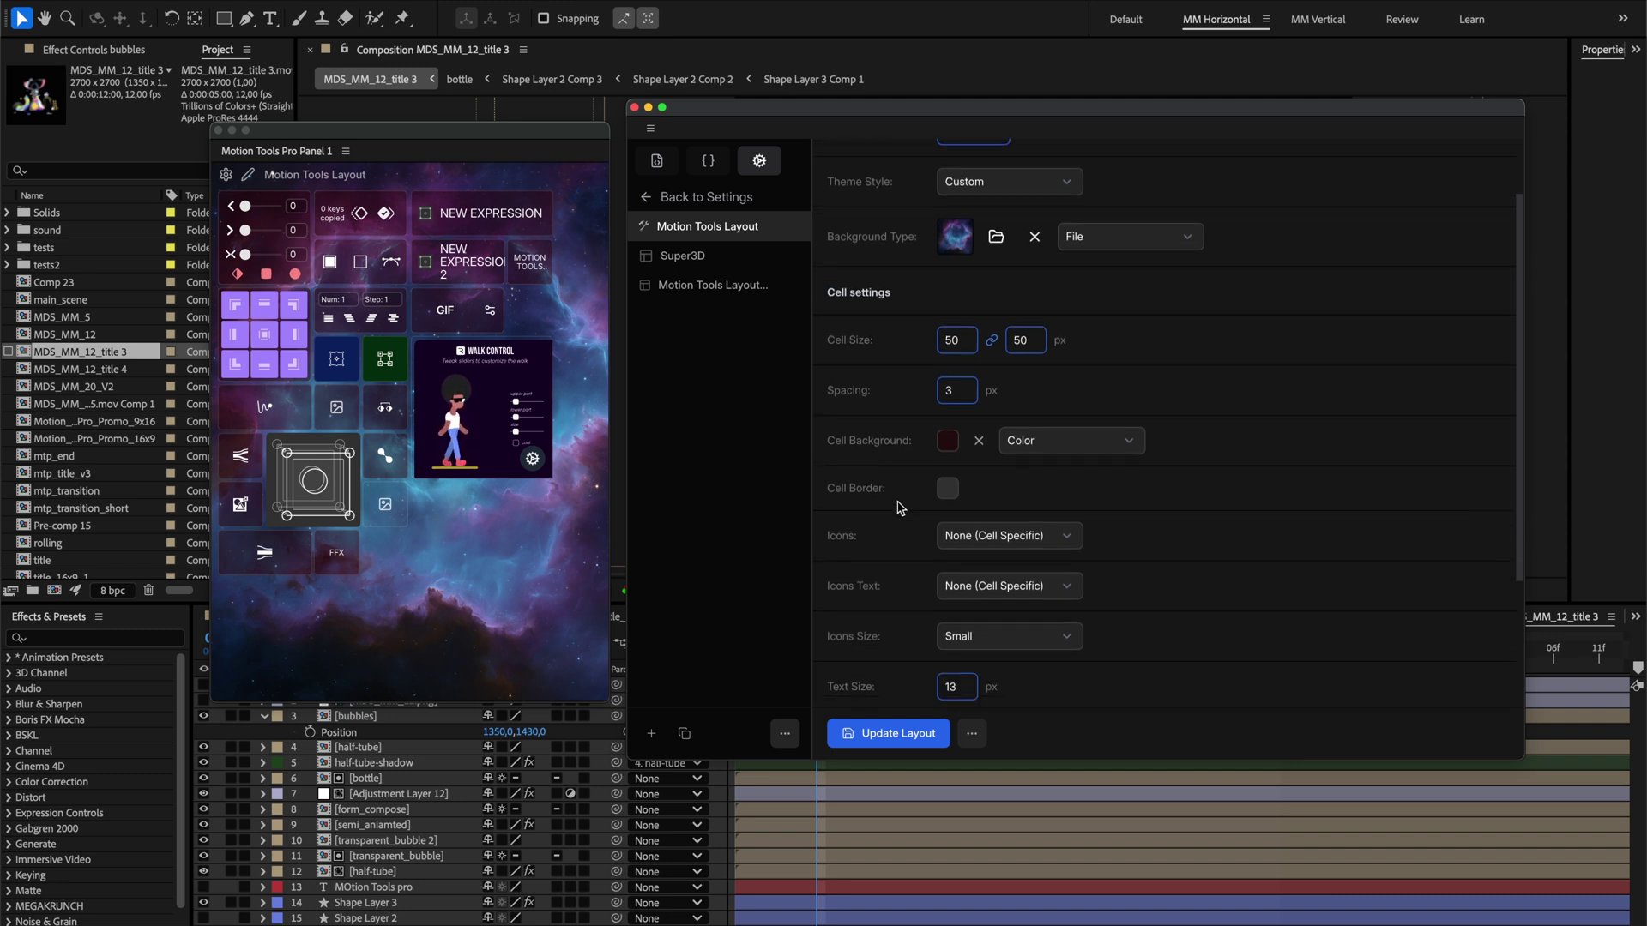
- Set both Icons and Icons Text to Show All
left_click(1005, 515)
left_click(1007, 512)
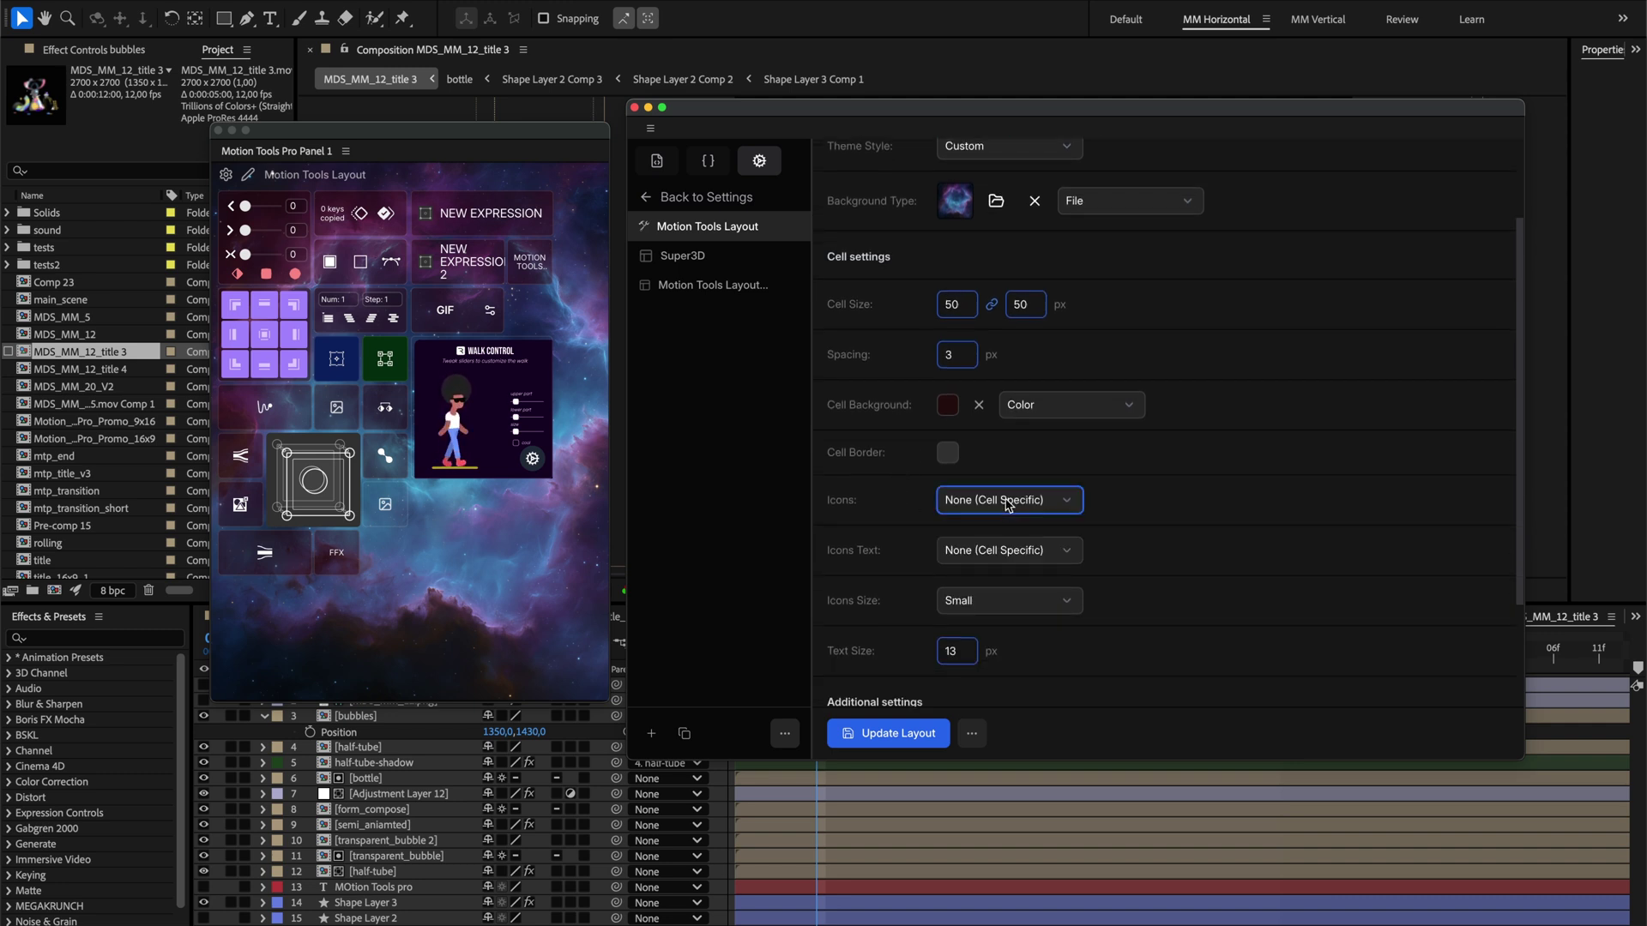
left_click(980, 556)
left_click(971, 587)
left_click(1005, 500)
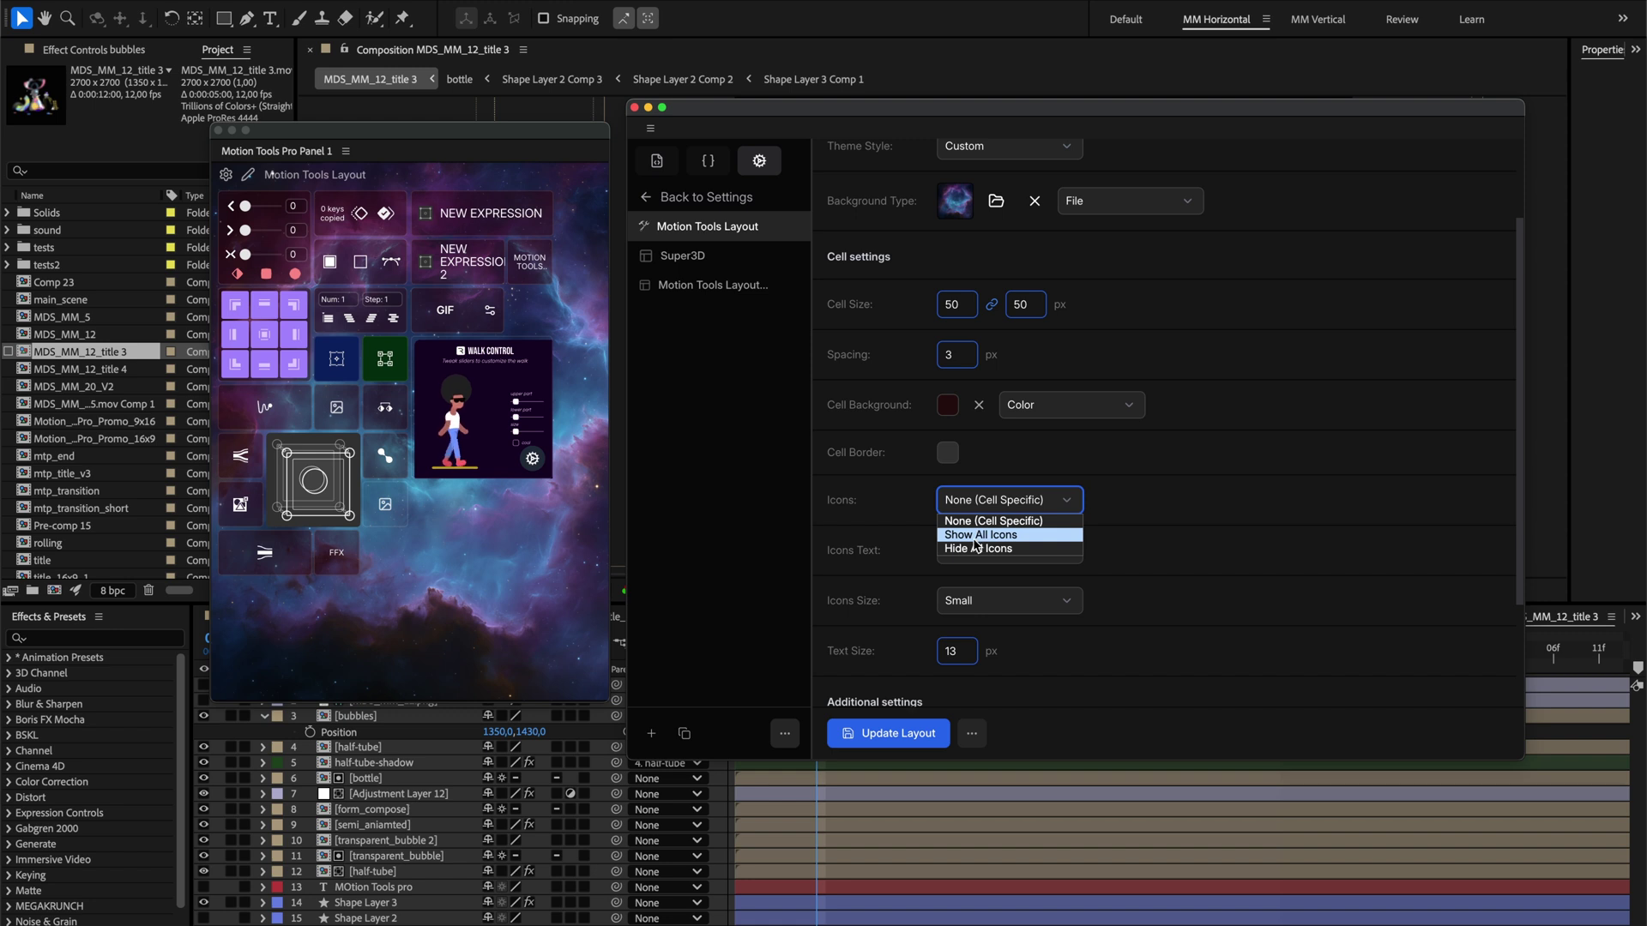
left_click(978, 536)
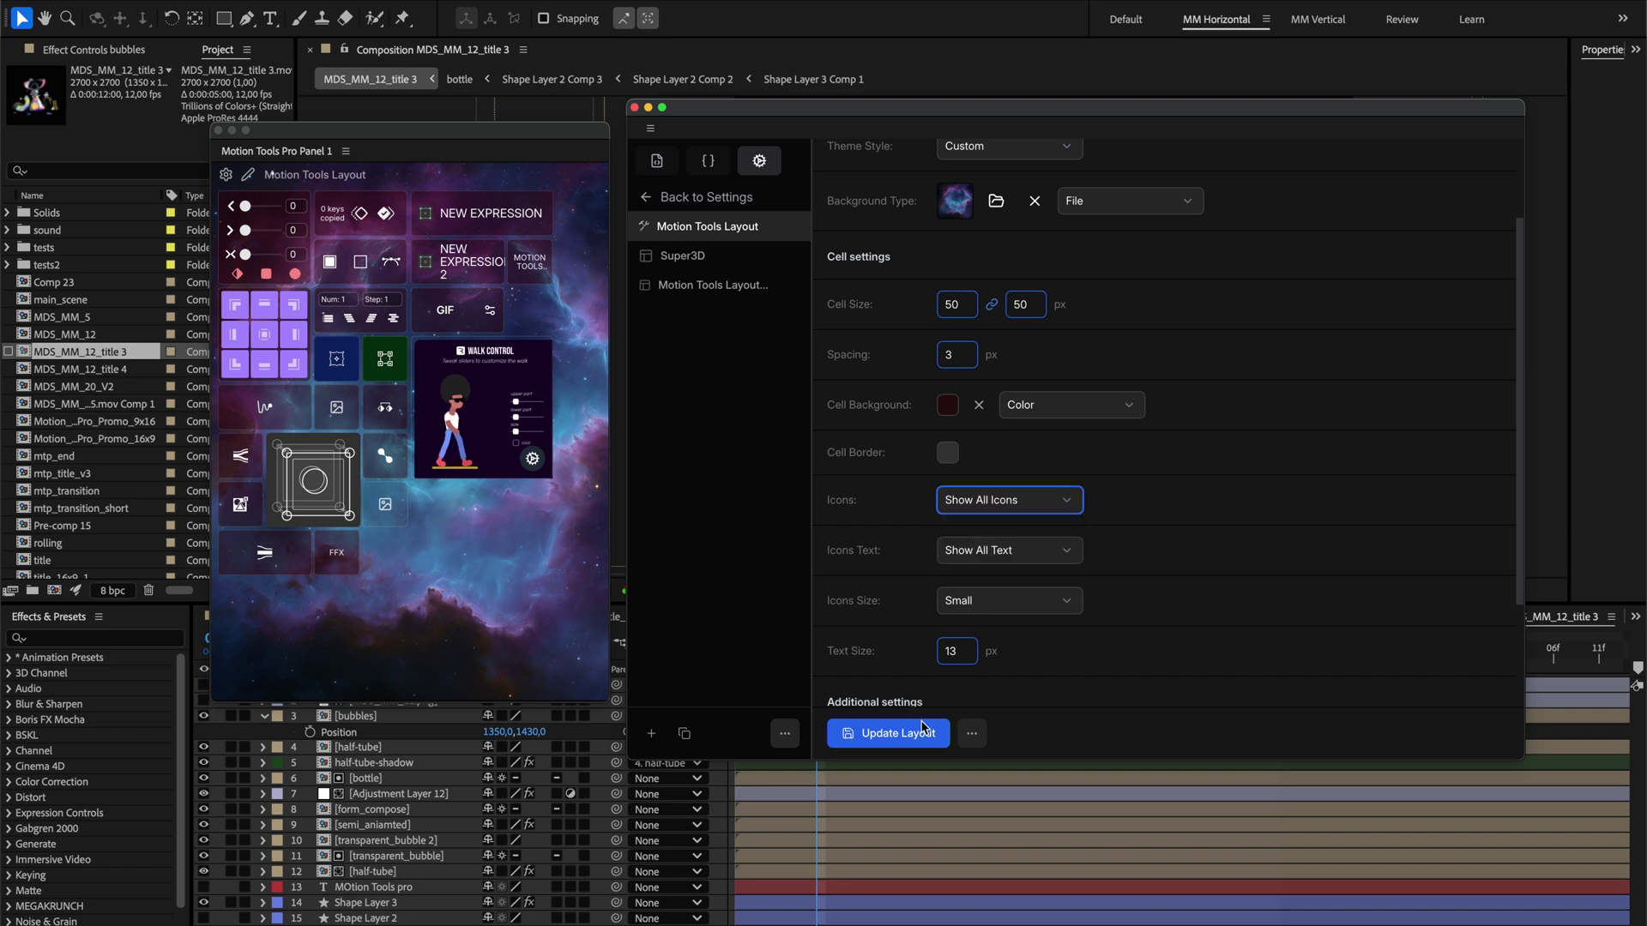
- Revert Icons and Icons Text to None (Cell Specific) and update the layout
left_click(1014, 503)
left_click(997, 520)
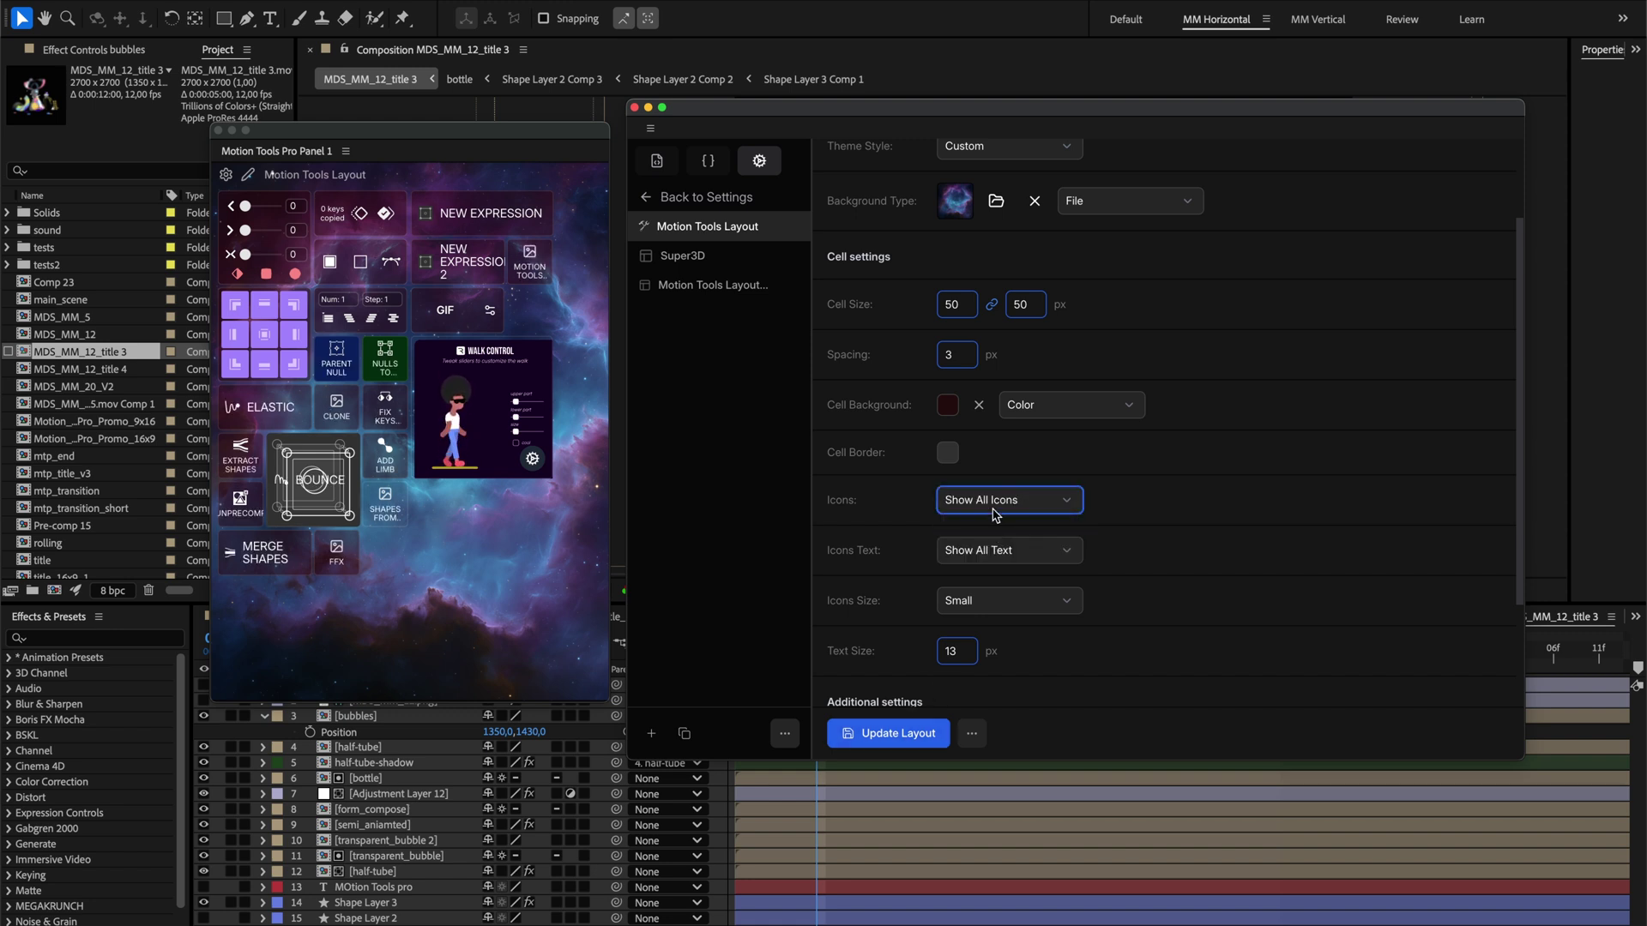
left_click(992, 508)
left_click(984, 523)
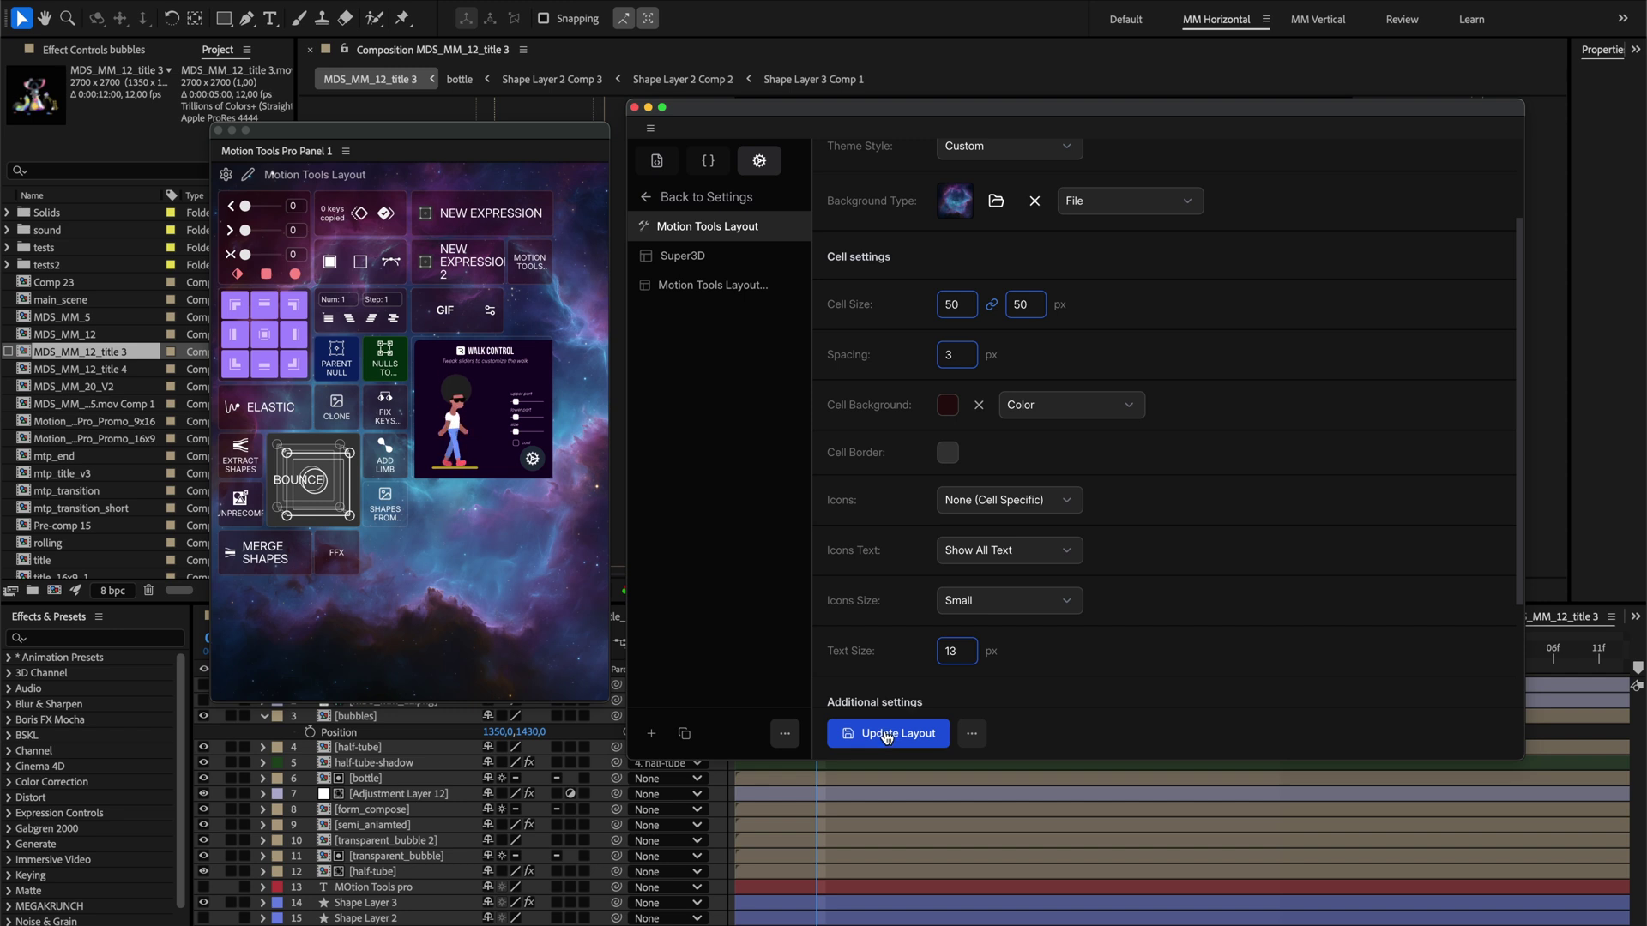
left_click(995, 551)
left_click(986, 497)
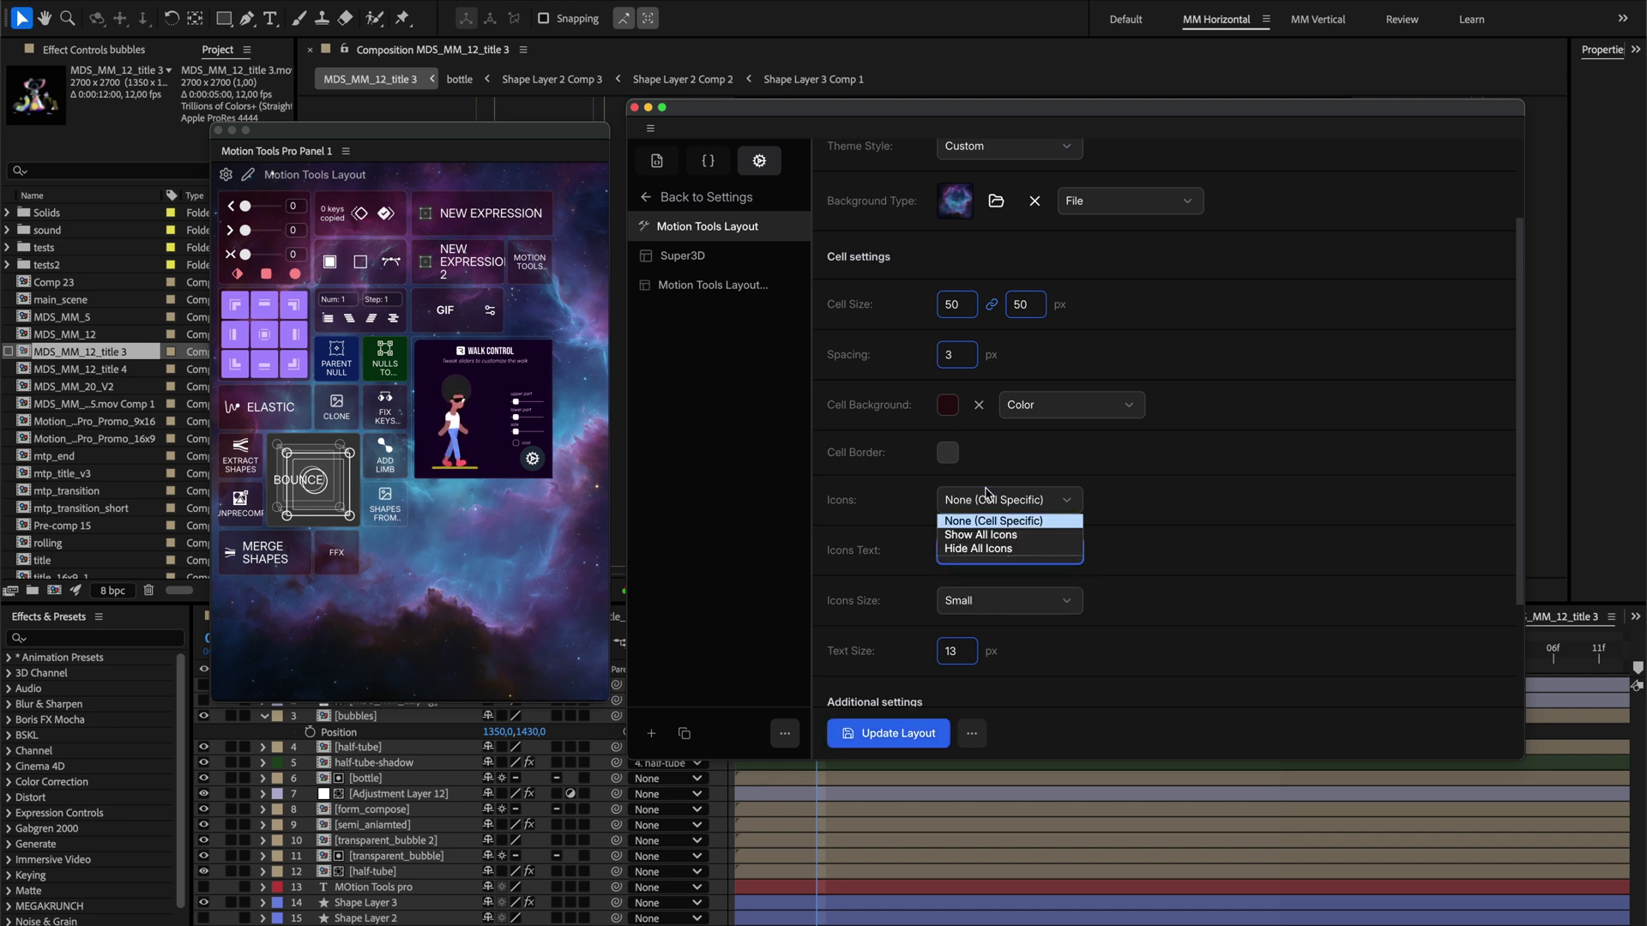
left_click(984, 521)
left_click(902, 738)
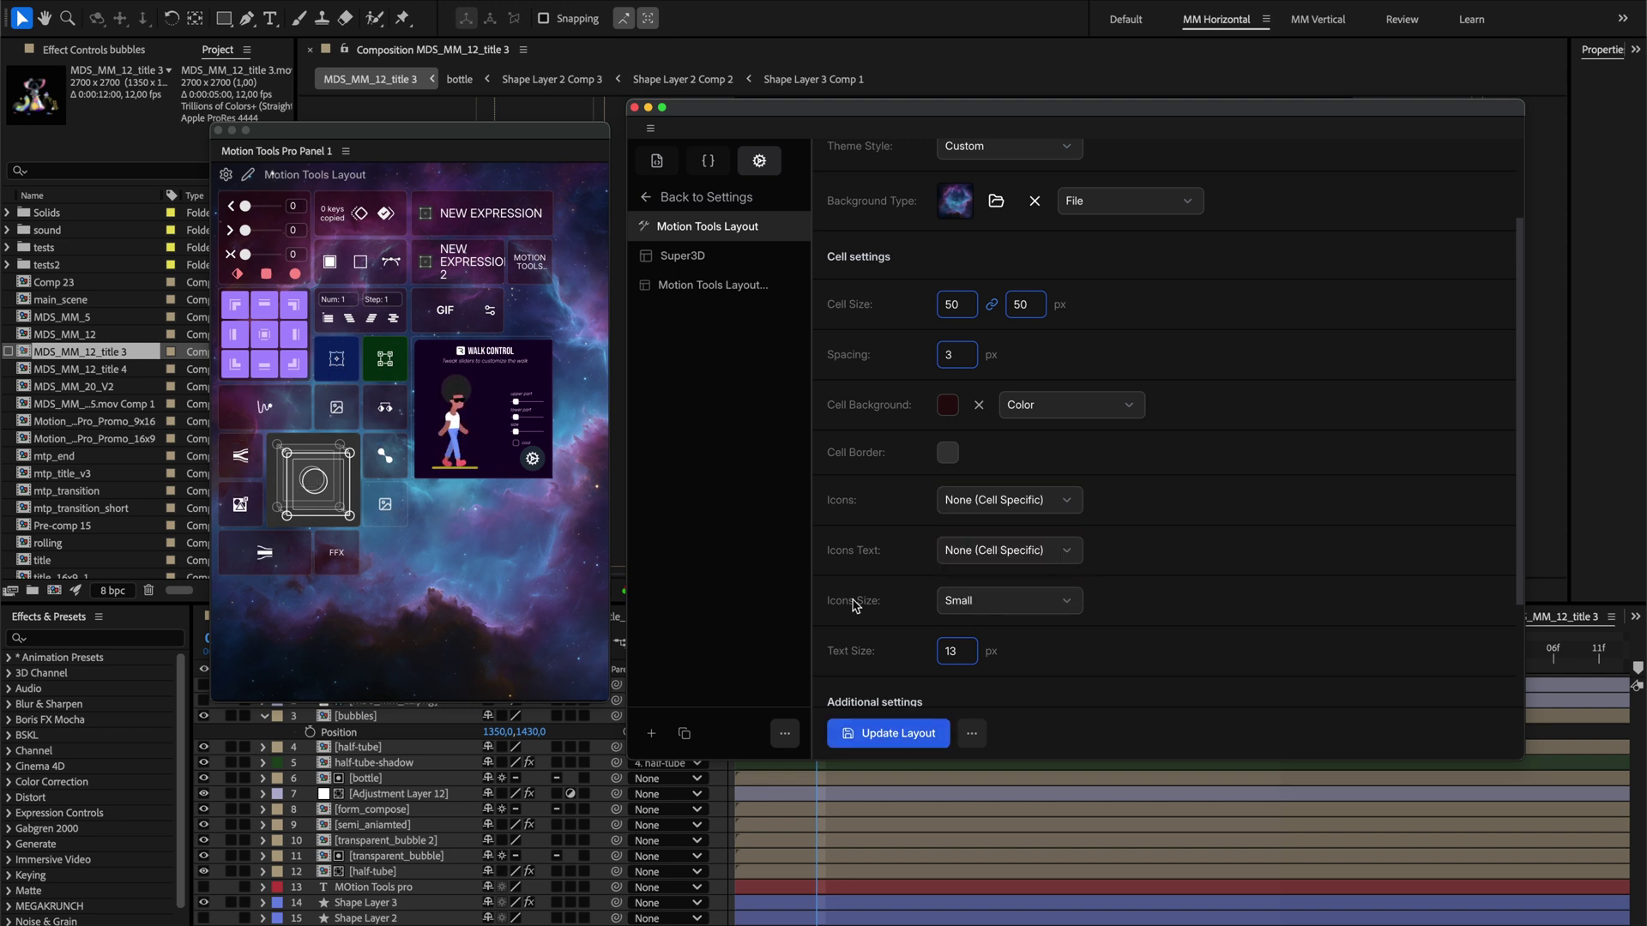